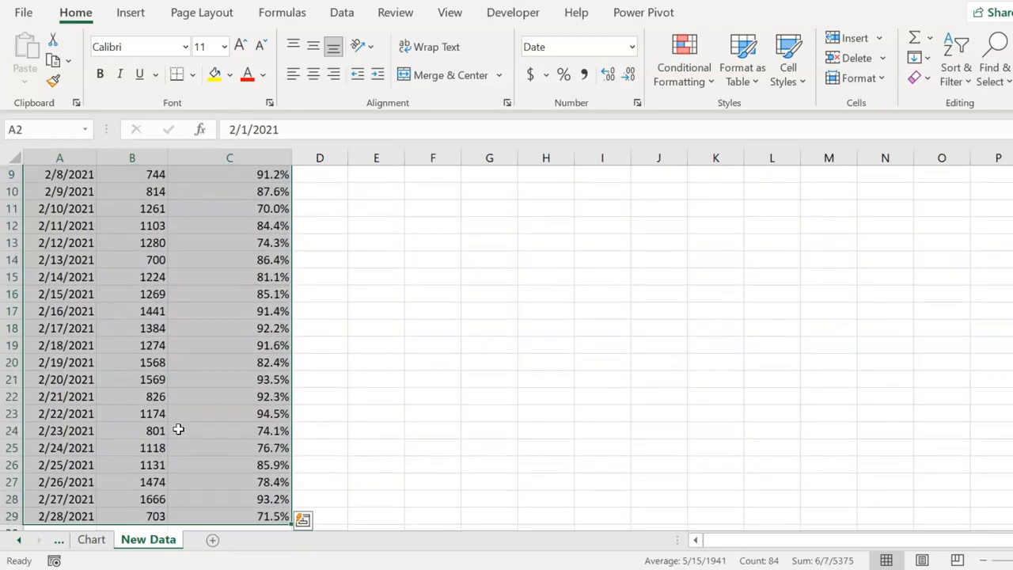
Step: Copy the selected February rows from the New Data sheet and append them below the 1/31/2021 row of the Chart sheet's table
key("ctrl+c")
left_click(91, 539)
left_click(78, 345)
key("ctrl+Down")
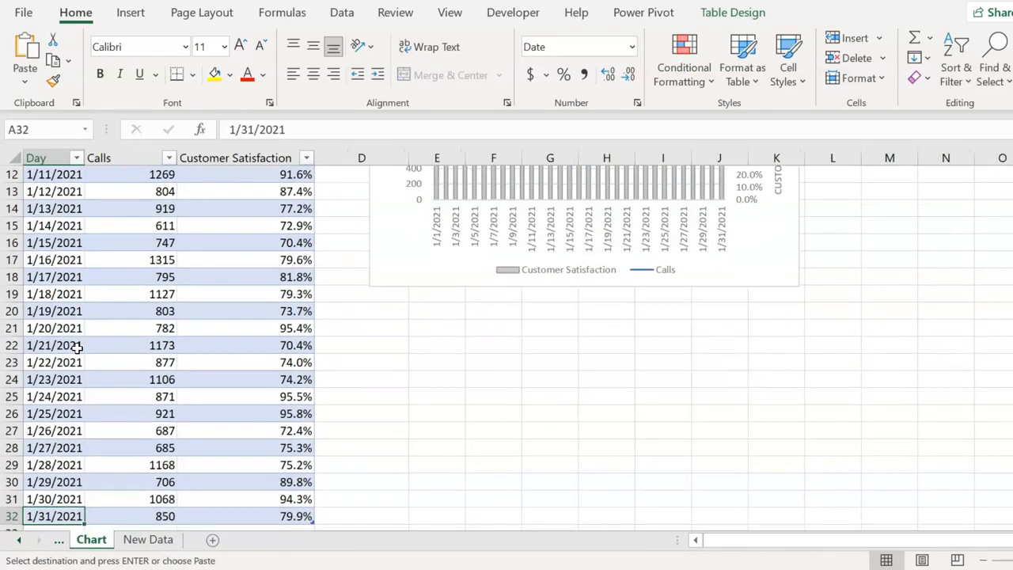
left_click(50, 430)
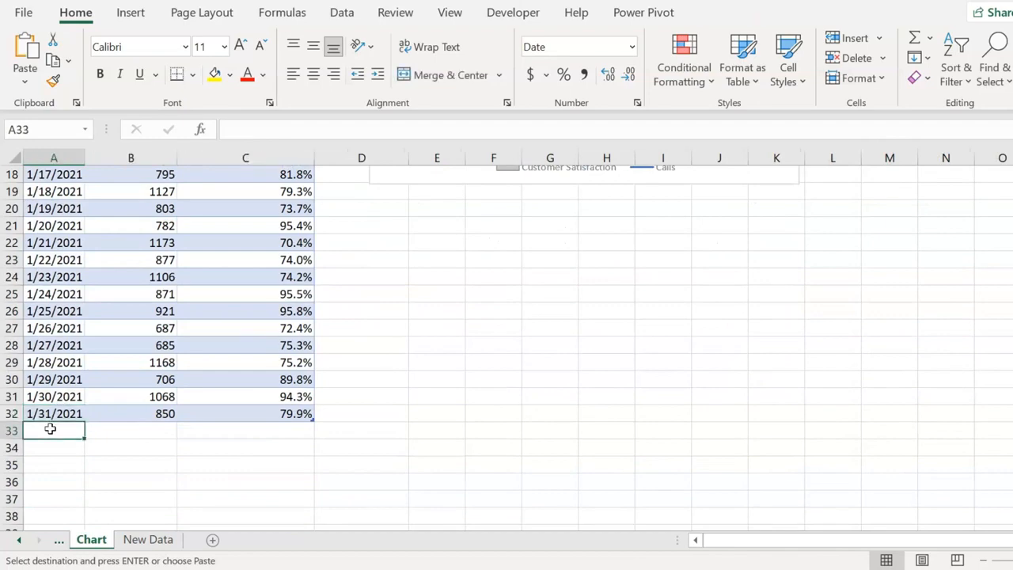
key("ctrl+v")
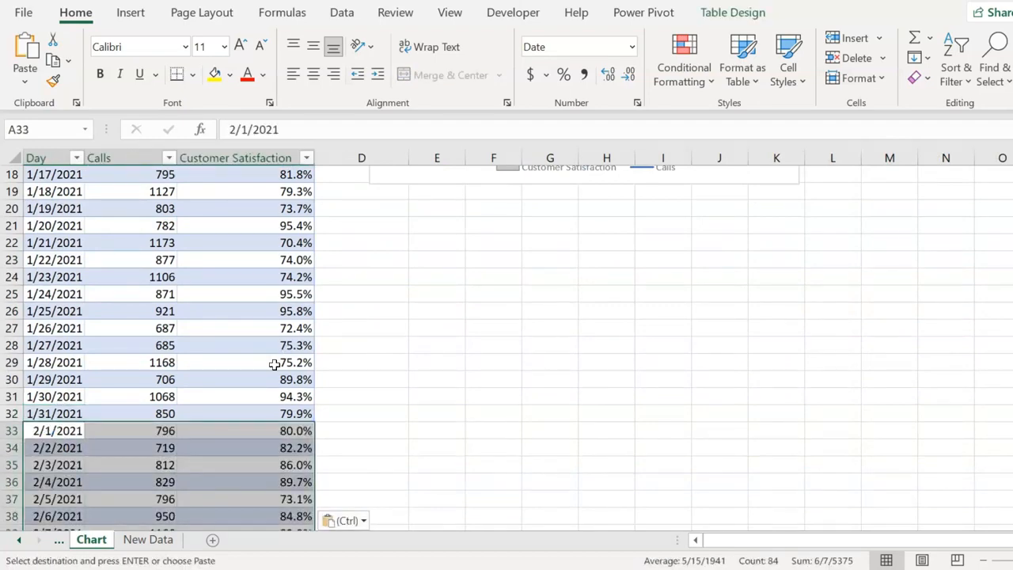
scroll(274, 364, "up", 5)
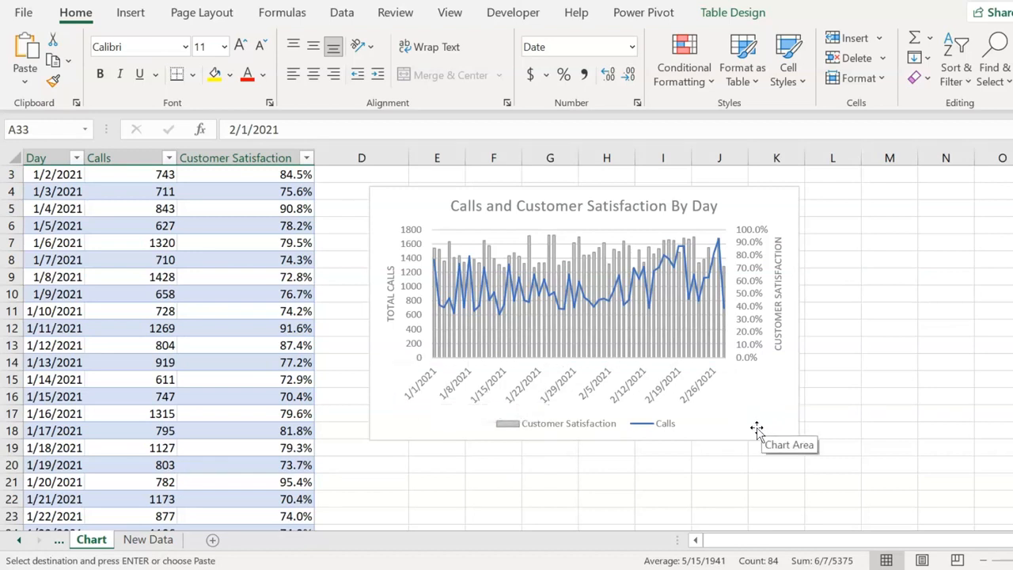
scroll(350, 296, "up", 1)
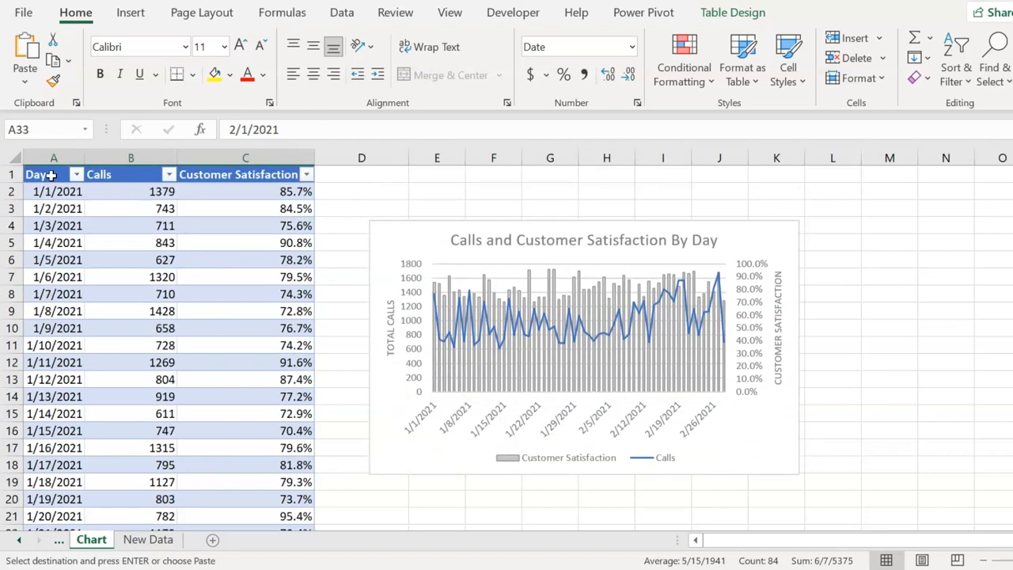
left_click(51, 175)
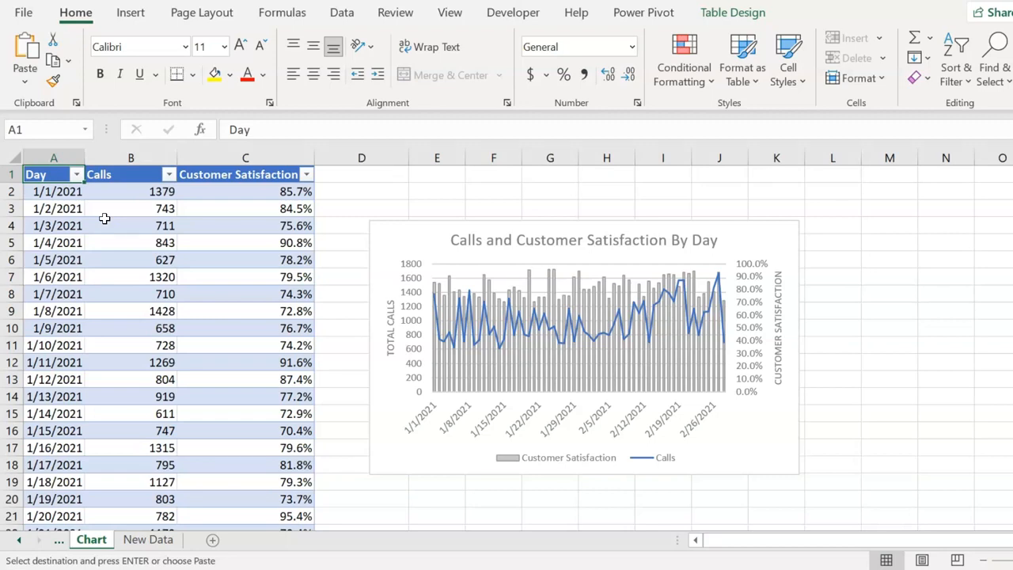
Step: Examine the budget workbook's Monthly Income, Monthly Expenses, Transaction History and Spending Summary sheets and the Lookup Table in the Categories workbook
key("ctrl+Tab")
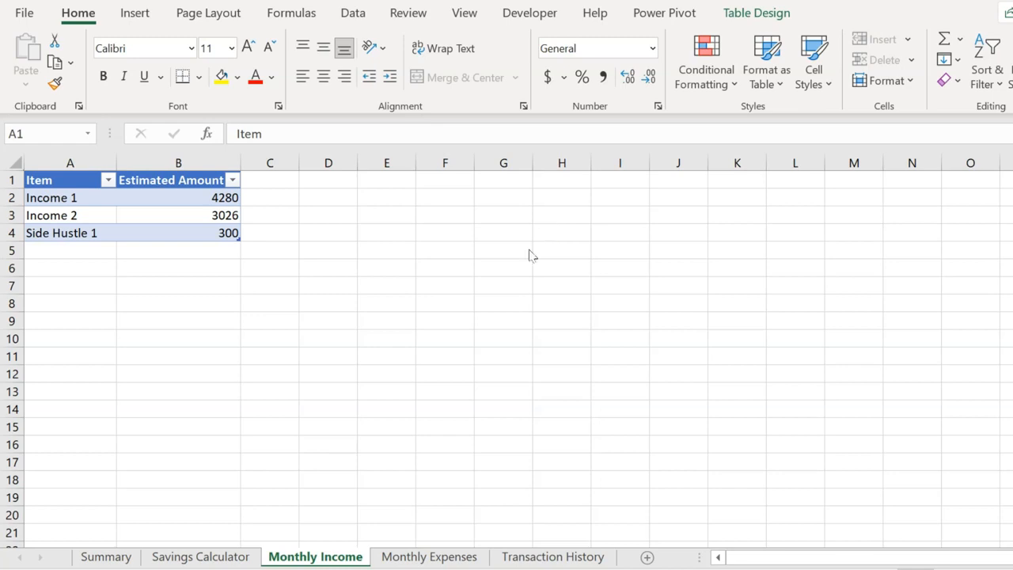
key("ctrl+Page_Down")
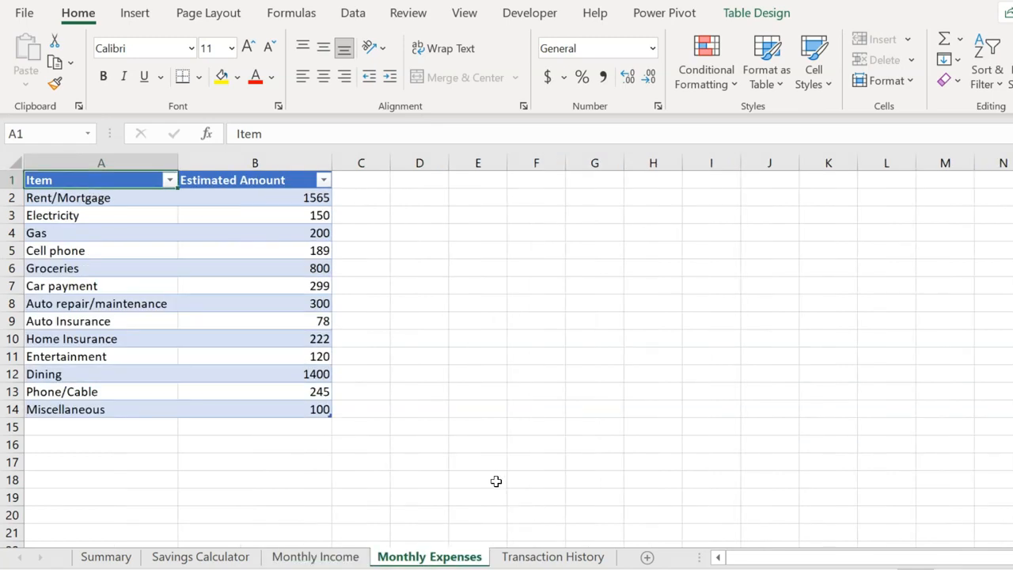
key("ctrl+Page_Down")
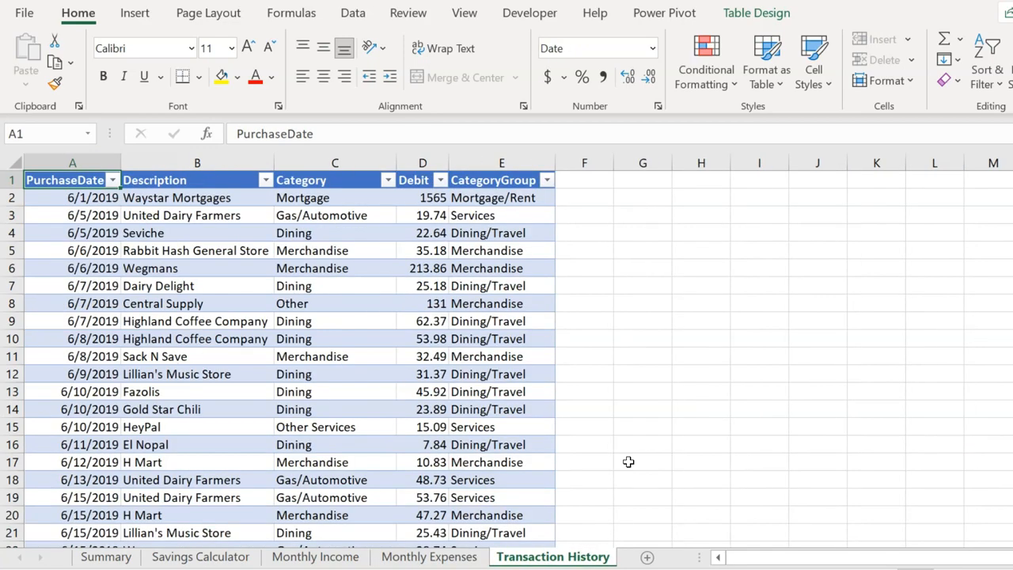
left_click(79, 564)
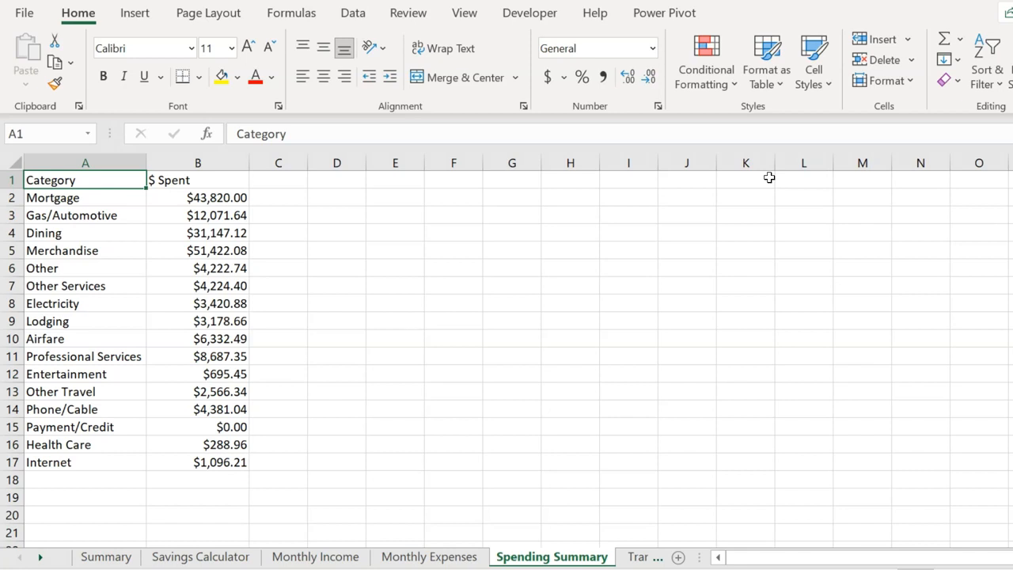
left_click(642, 556)
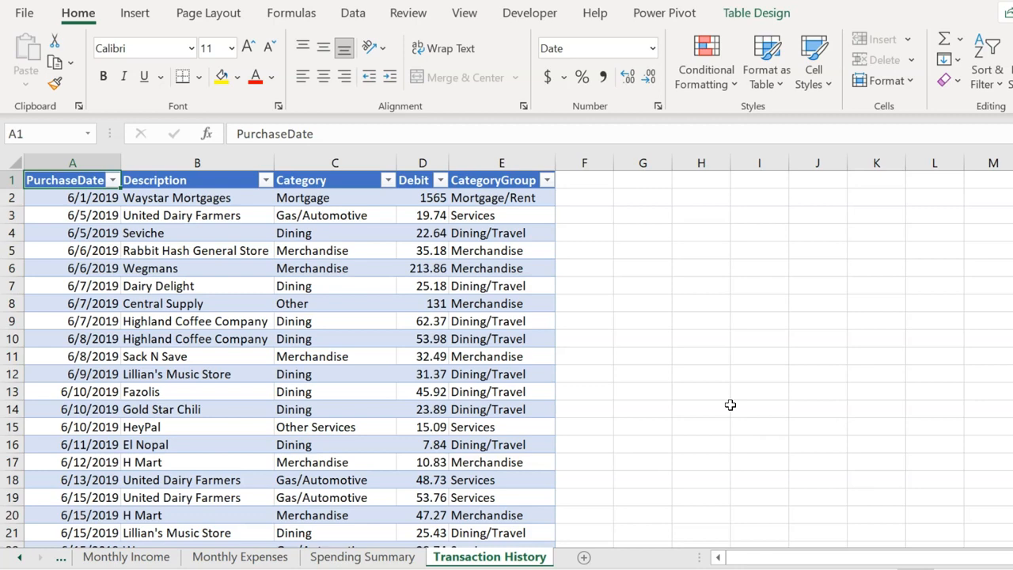
key("alt+Tab")
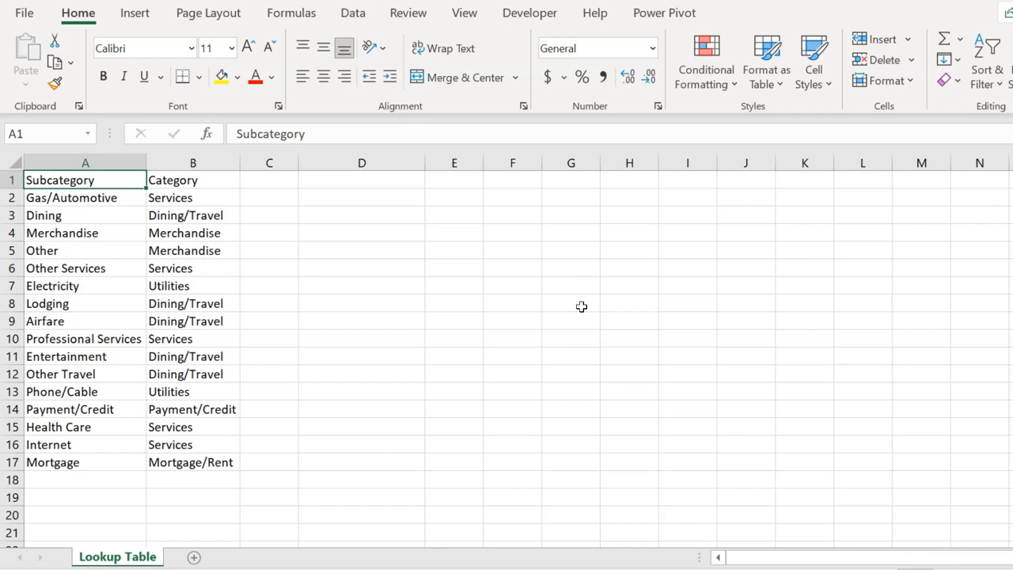
key("ctrl+Page_Up")
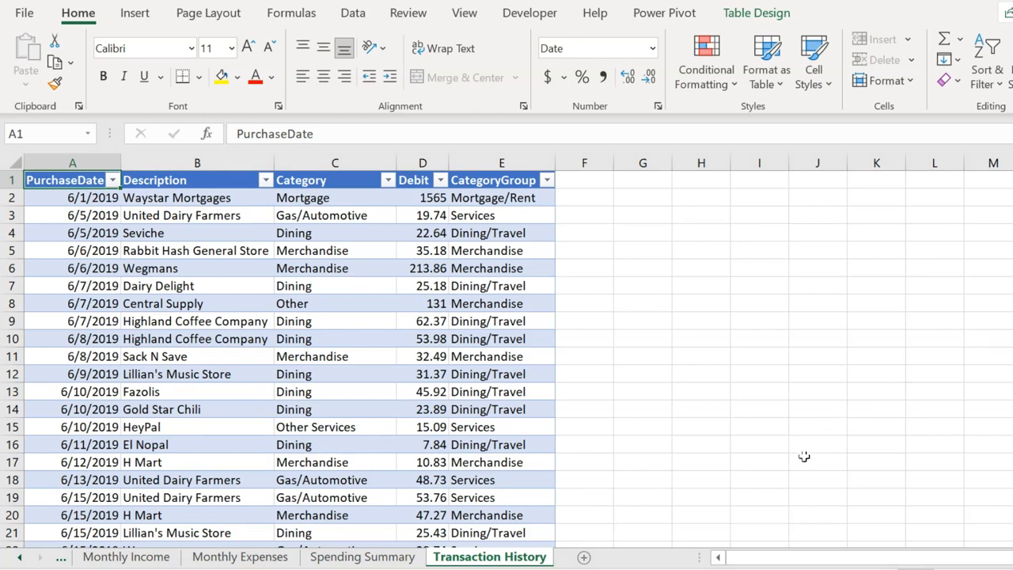
Step: In the Personal Budget workbook, convert the Monthly Income range A1:B4 into a table with headers and name it income
mouse_move(472, 569)
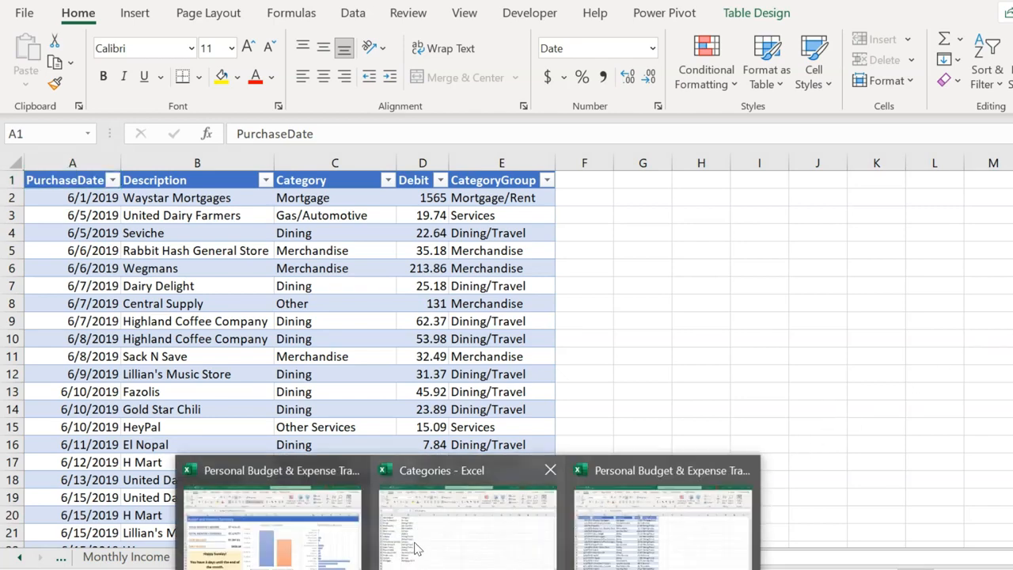
left_click(645, 502)
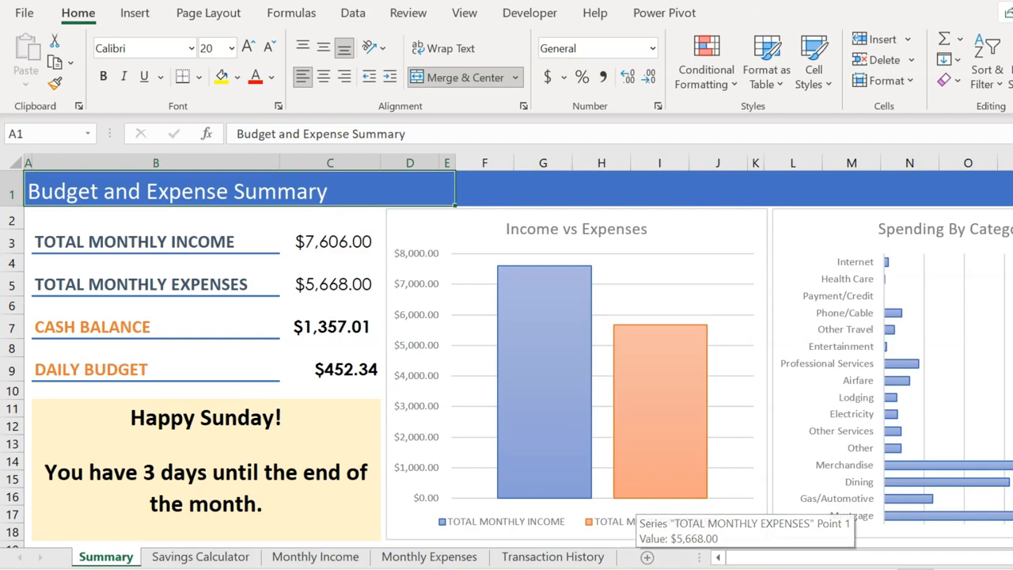
left_click(315, 556)
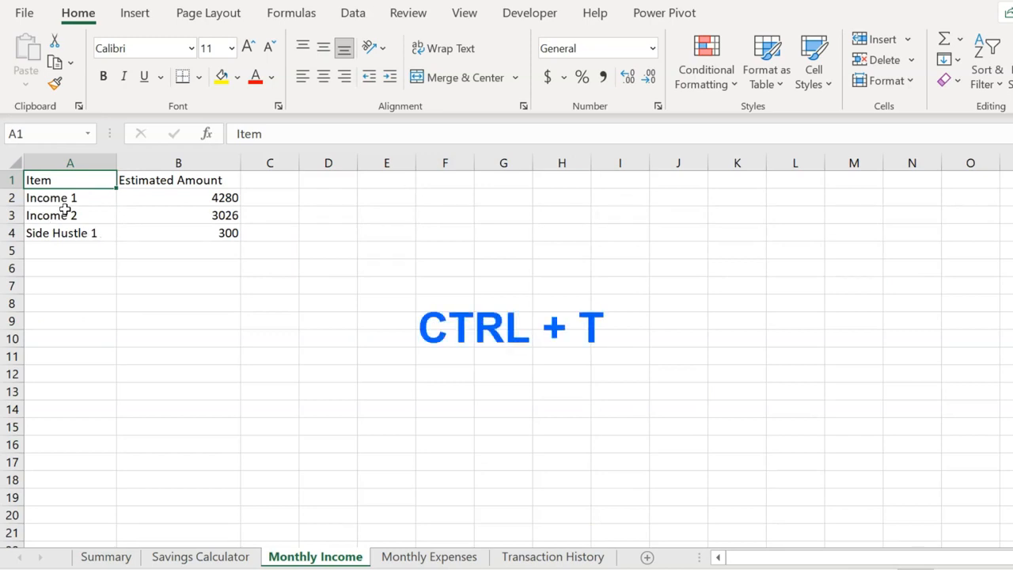
key("ctrl+t")
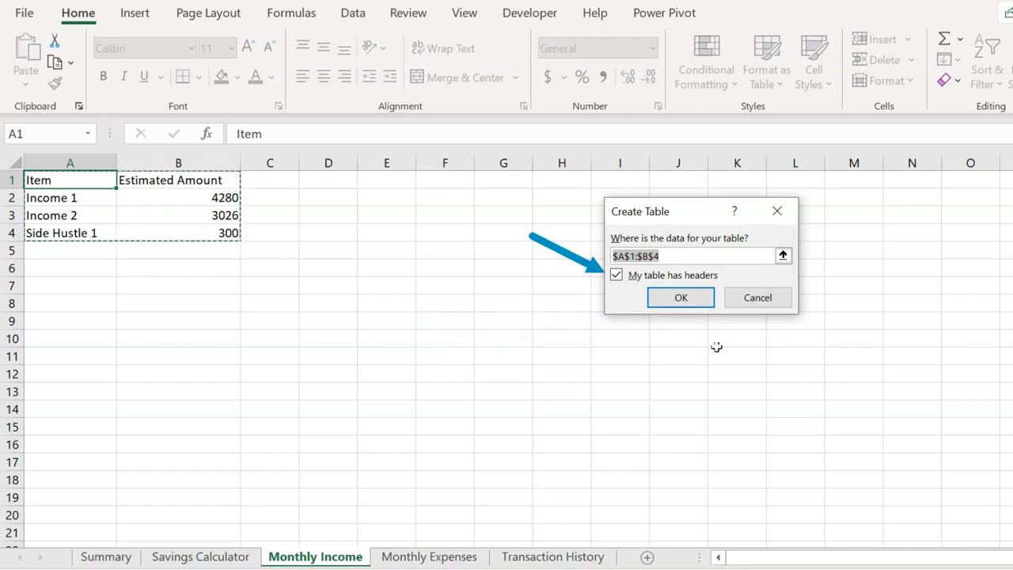
left_click(683, 299)
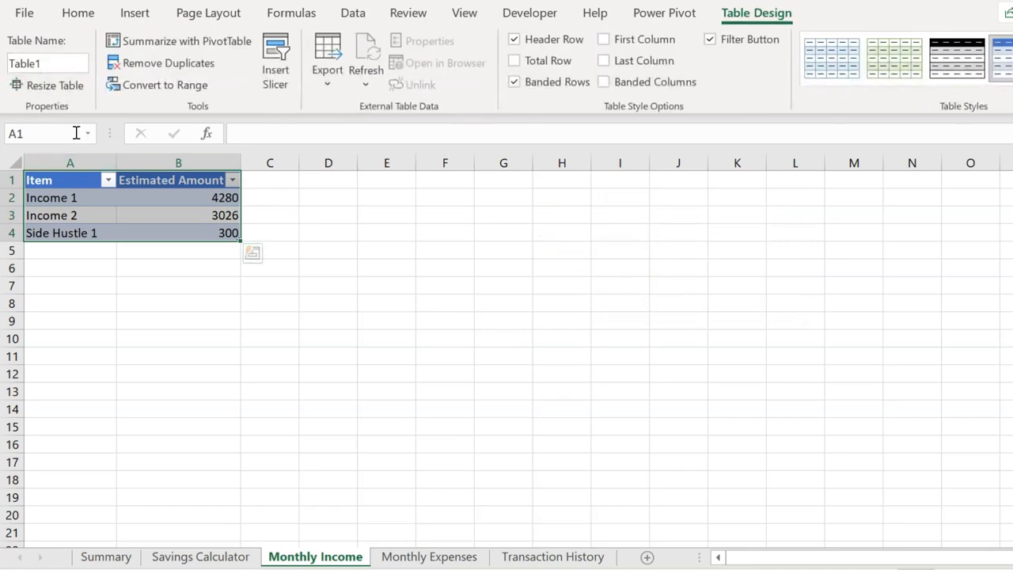
left_click(76, 62)
type("income")
key("Return")
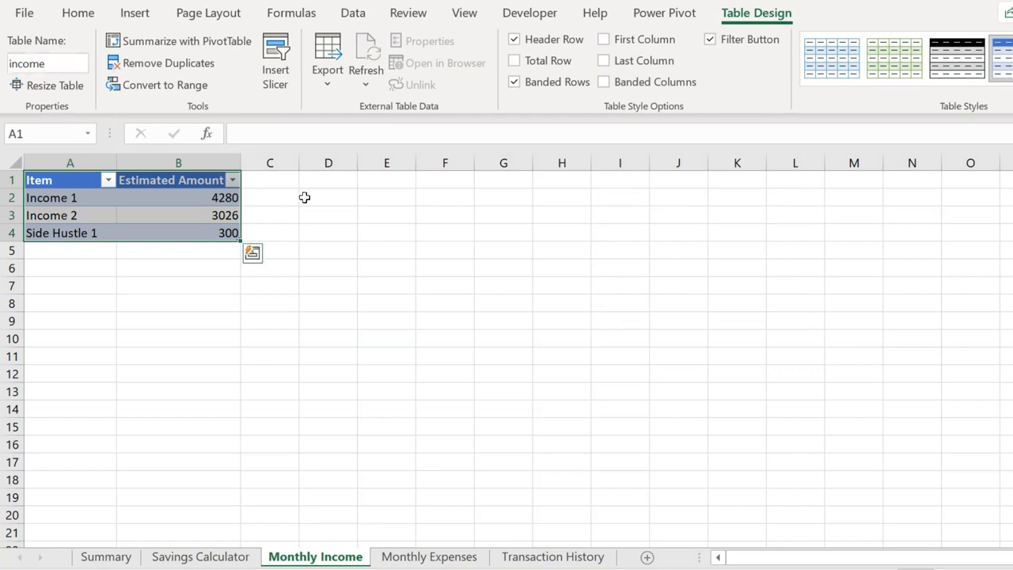
Step: Convert the Monthly Expenses range A1:B14 into a table with headers and name it expenses
left_click(429, 558)
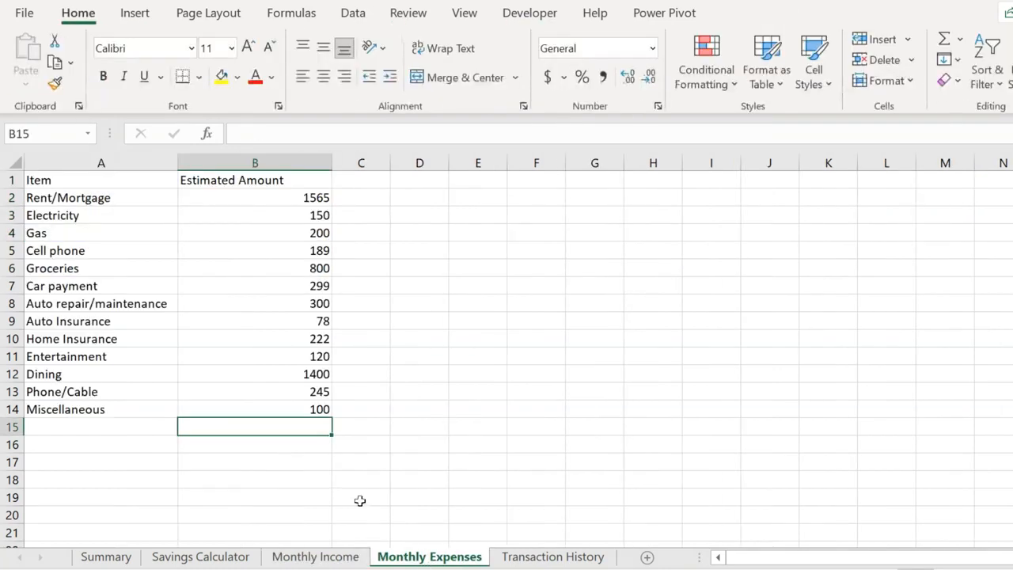
left_click(120, 183)
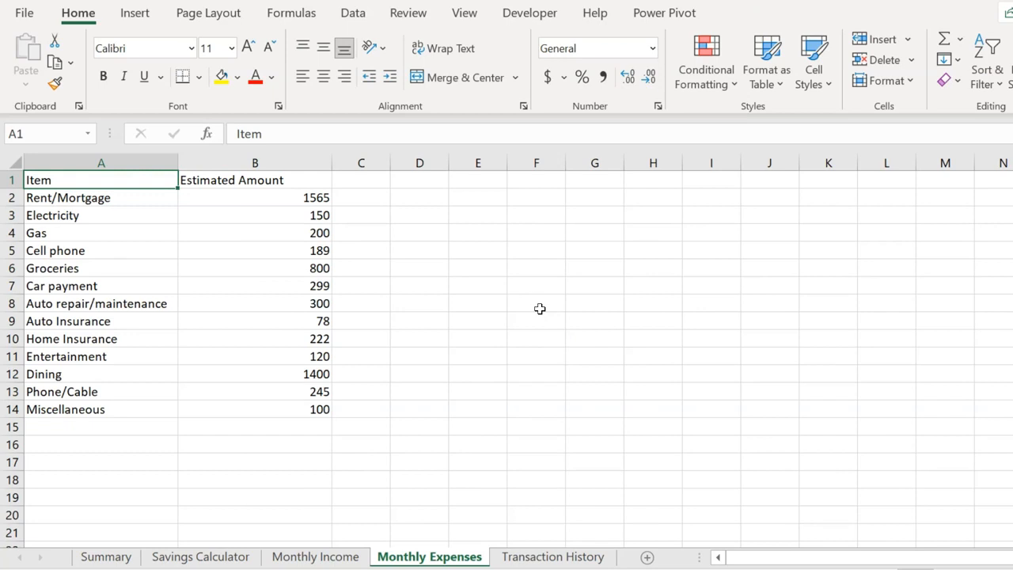
key("ctrl+t")
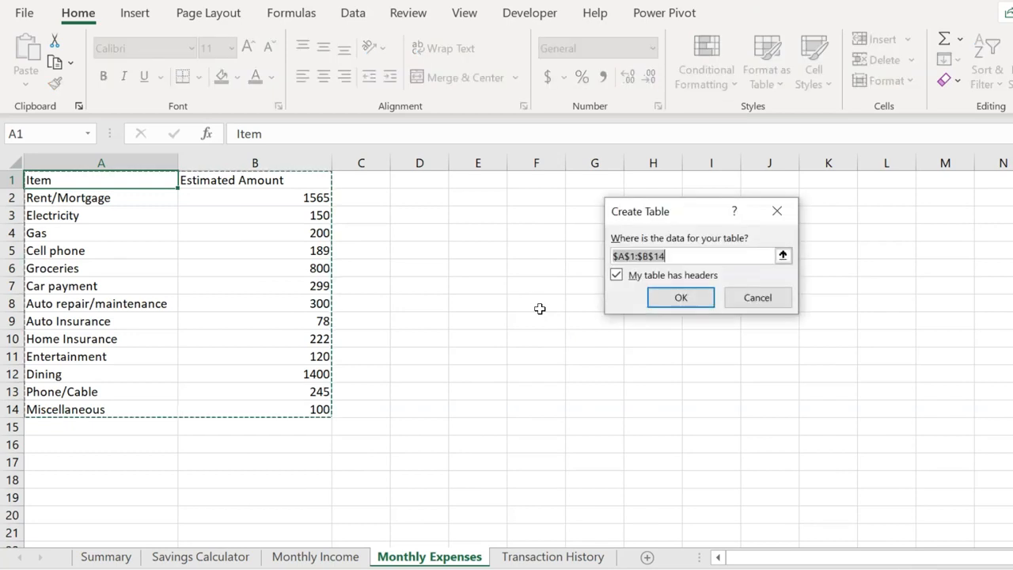
left_click(677, 306)
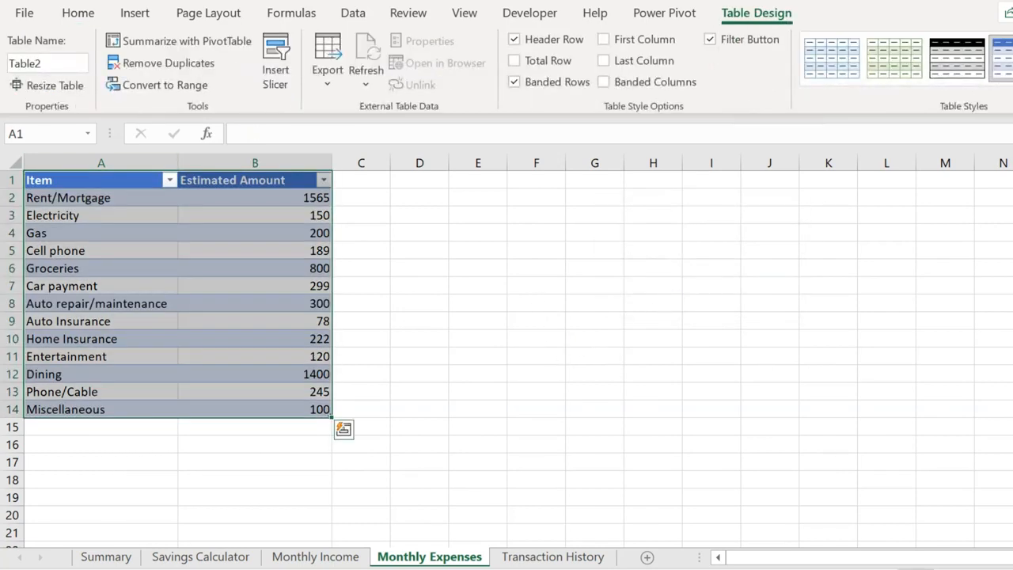
left_click(70, 62)
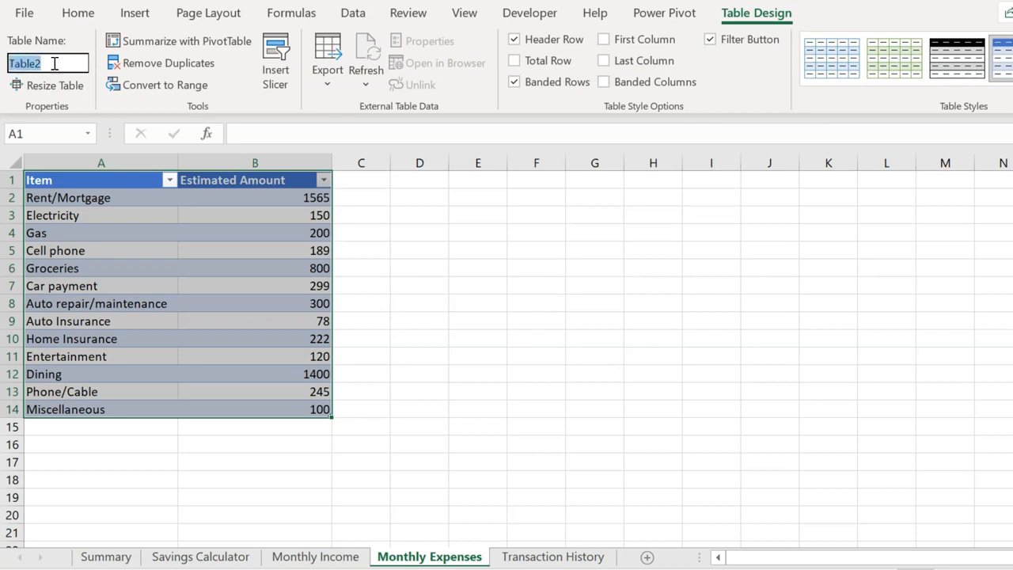
type("expenses")
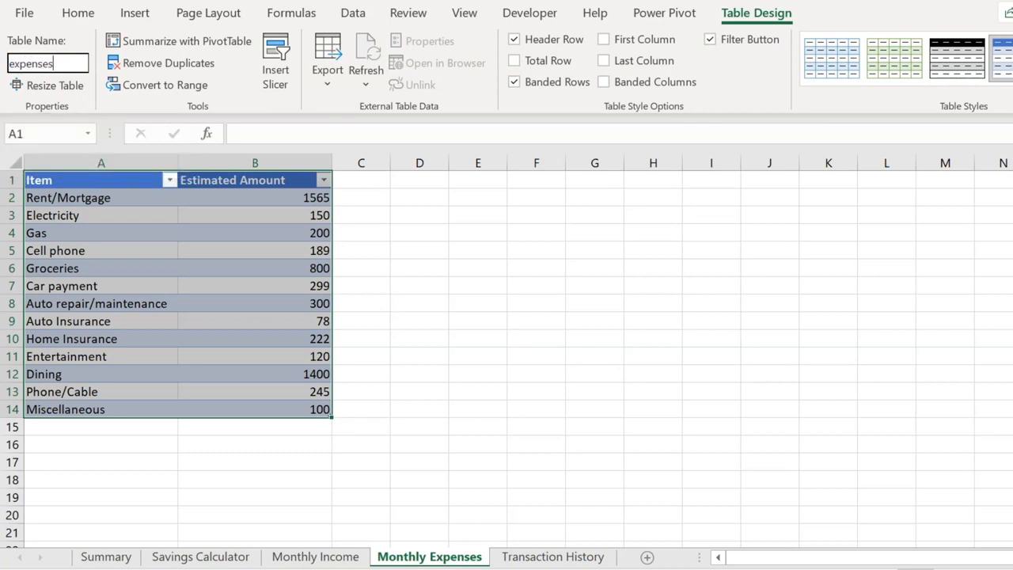
left_click(39, 180)
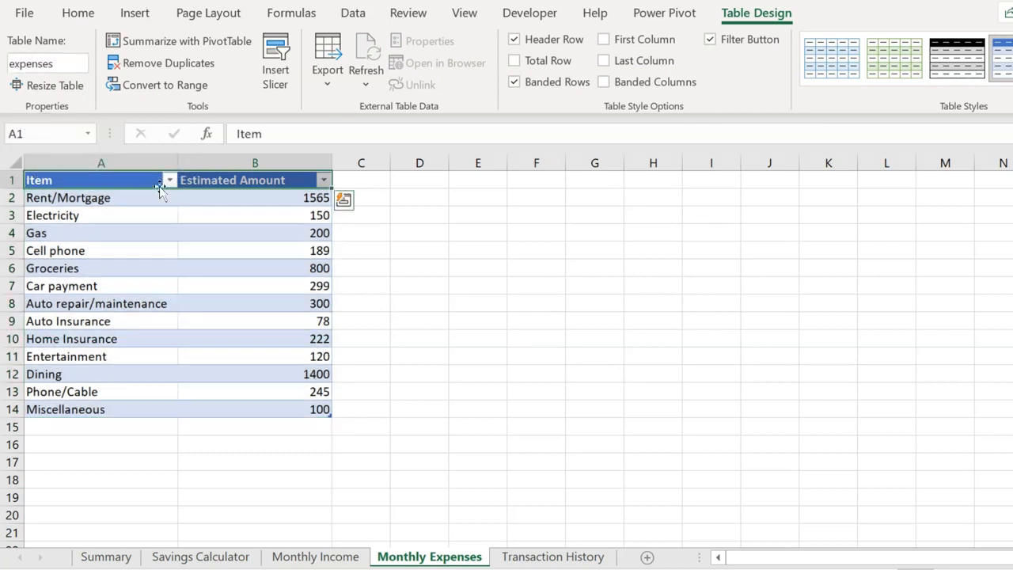
left_click(117, 177)
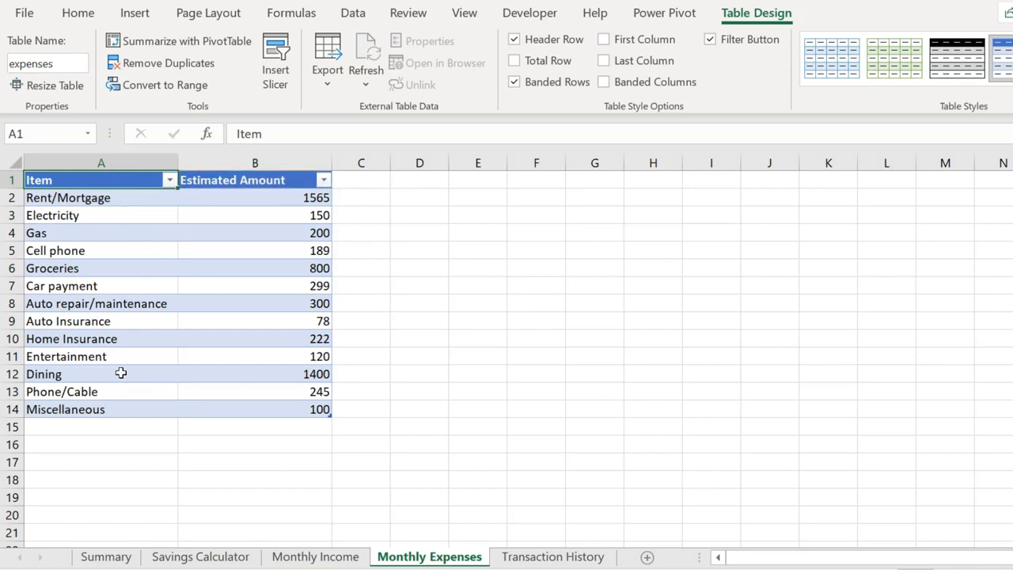
Step: On the Summary sheet, change the total monthly income formula in C3 to =SUM(income[Estimated Amount])
left_click(113, 557)
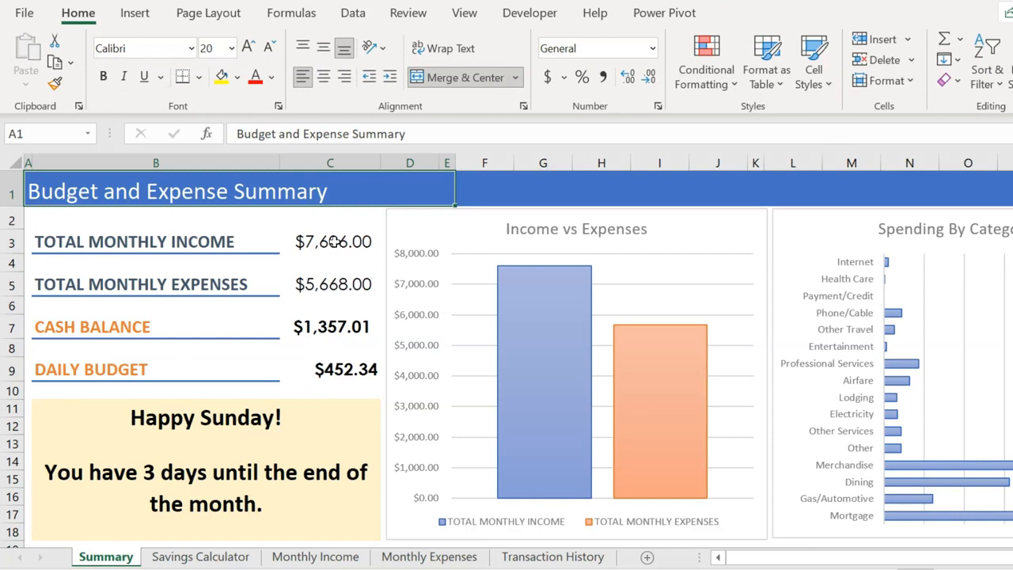
left_click(333, 241)
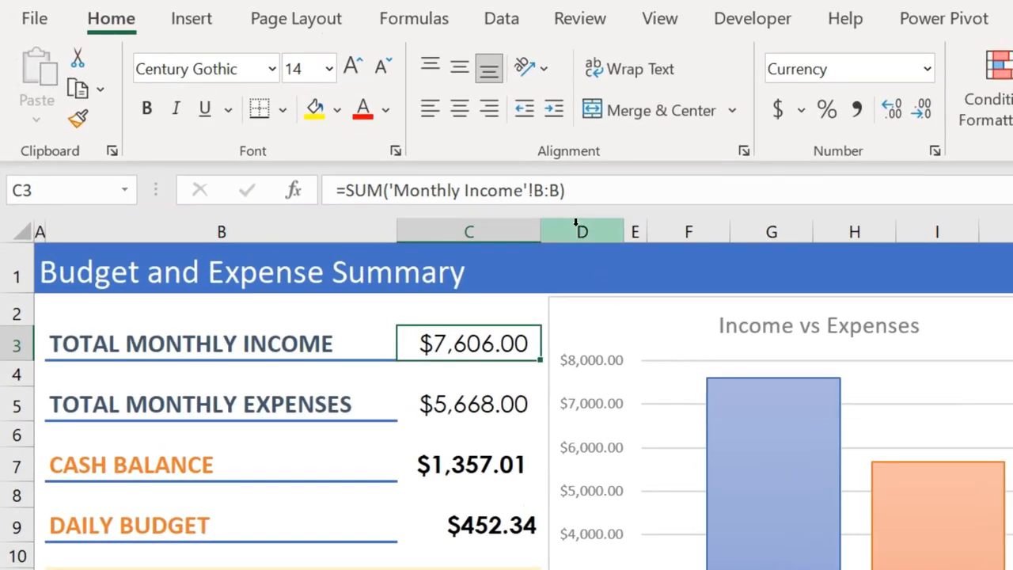
left_click(572, 191)
left_click_drag(577, 190, 397, 191)
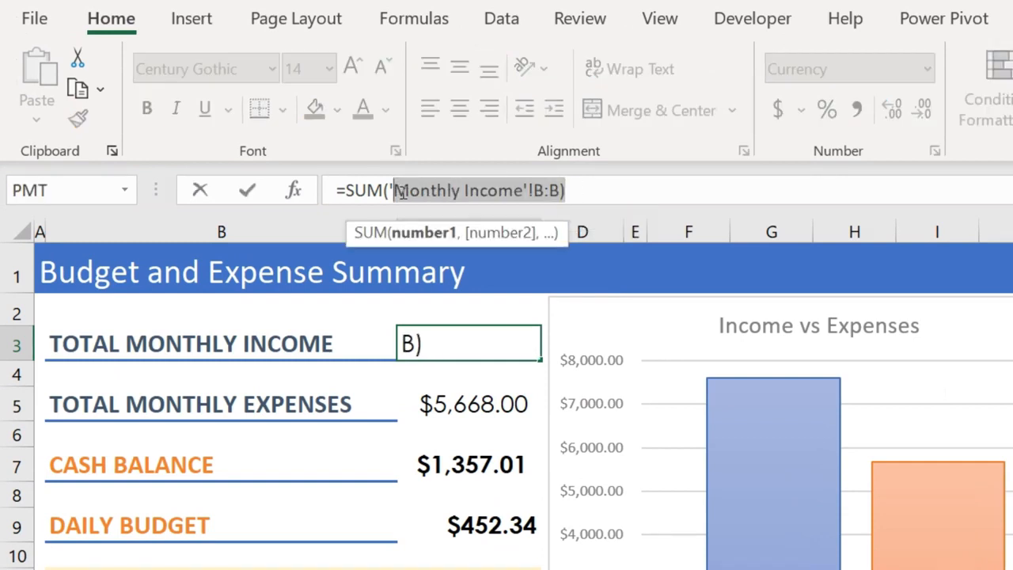
key("BackSpace")
key("BackSpace")
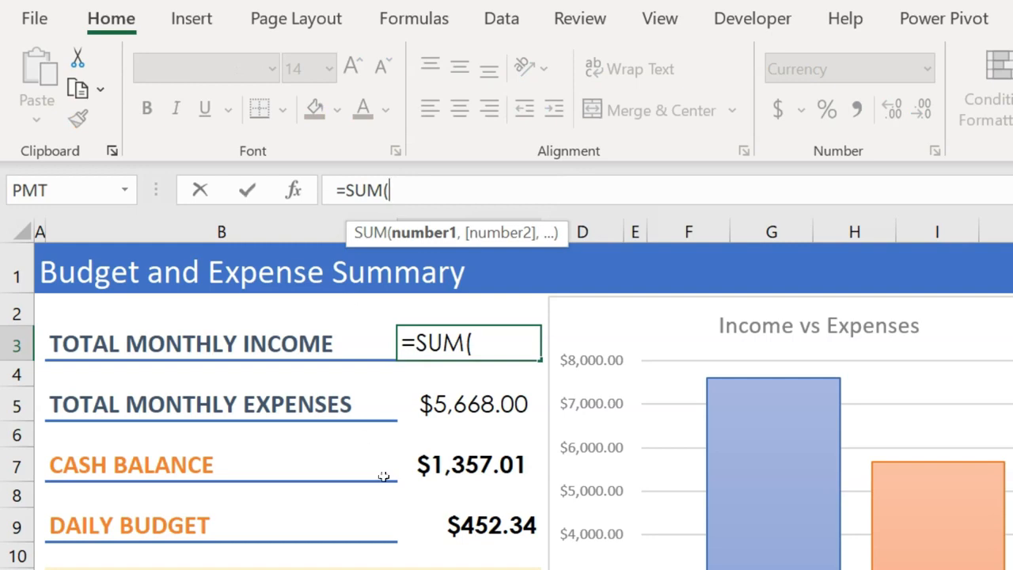
left_click(294, 569)
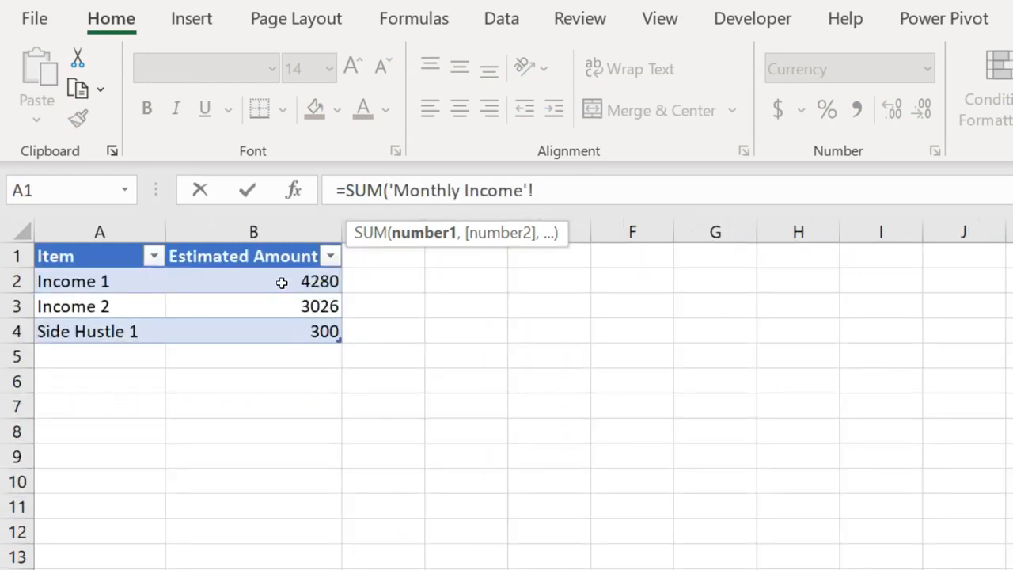
left_click_drag(282, 282, 269, 330)
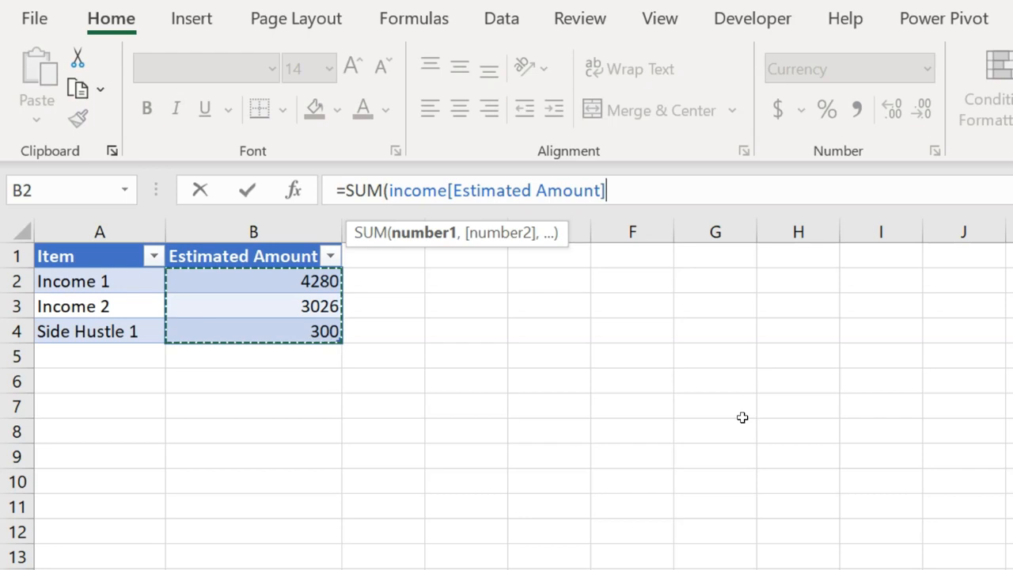
type(")")
key("Return")
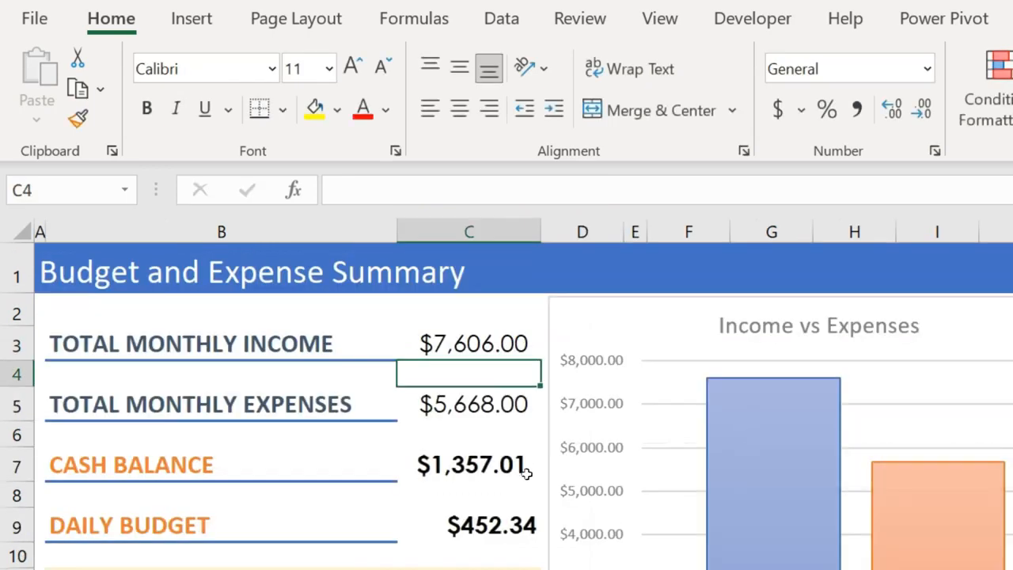
Step: On the Summary sheet, change the total monthly expenses formula in C5 to =SUM(expenses[Estimated Amount])
left_click(472, 405)
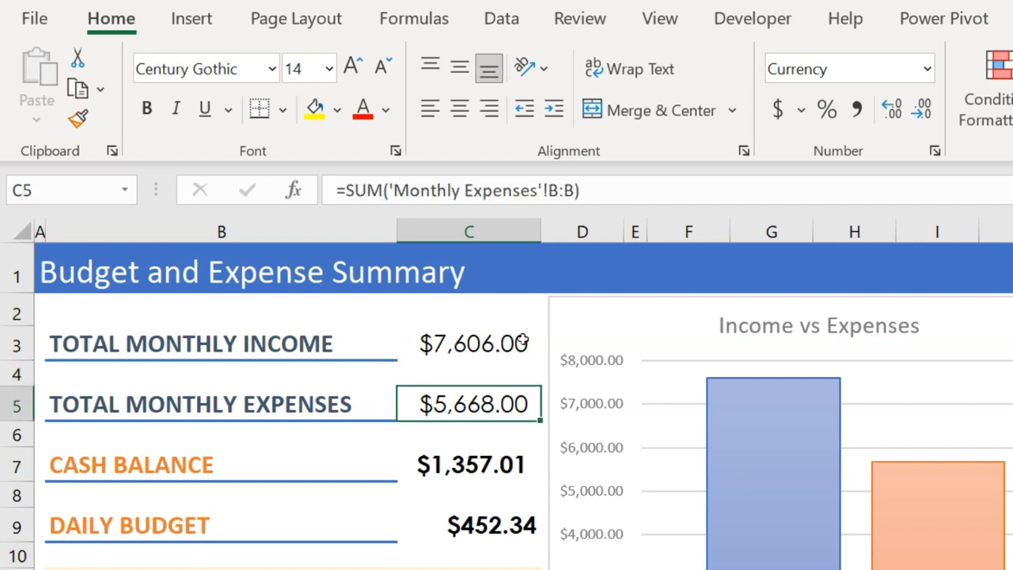
left_click_drag(581, 189, 400, 190)
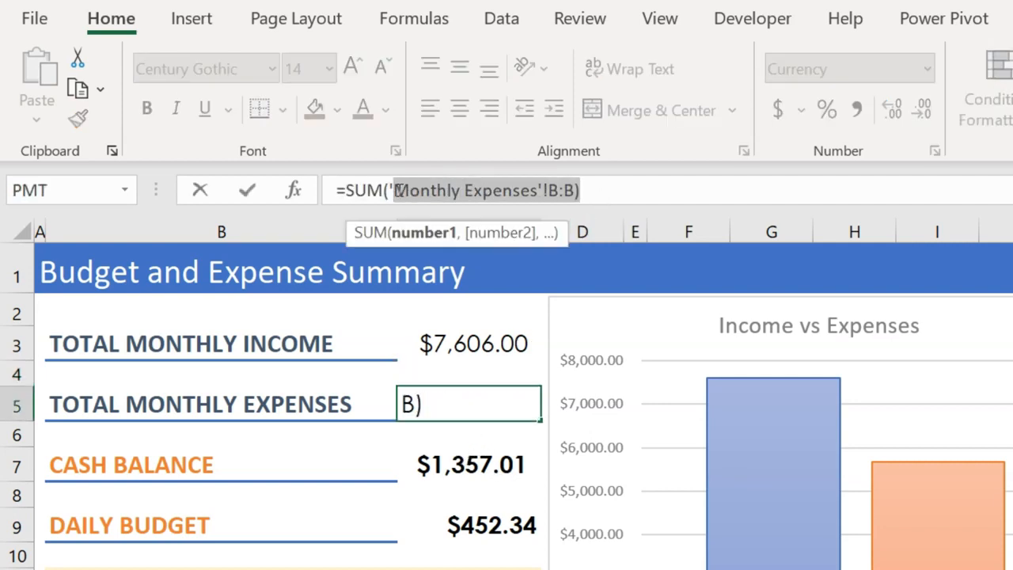
key("BackSpace")
key("BackSpace")
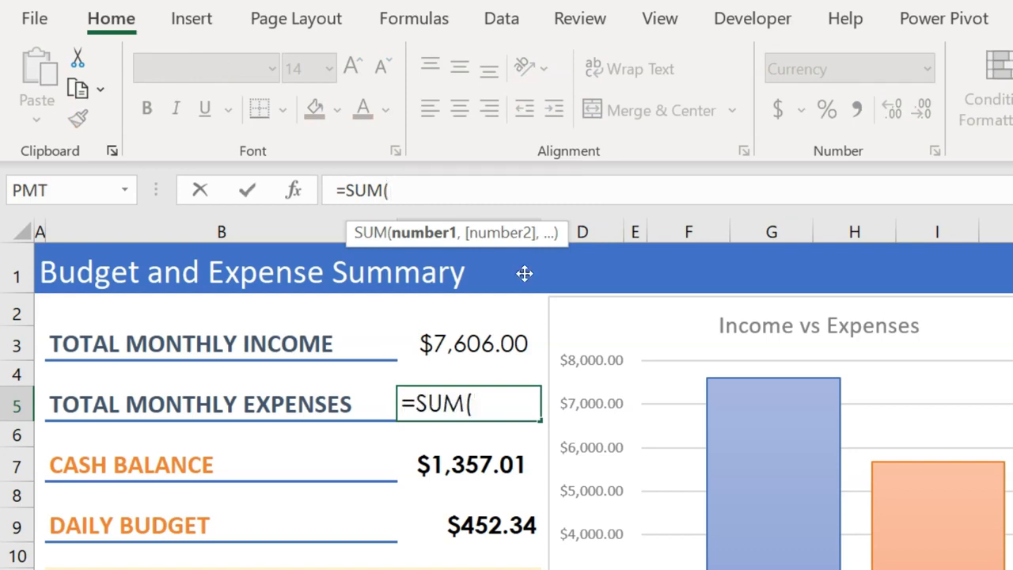
left_click(388, 569)
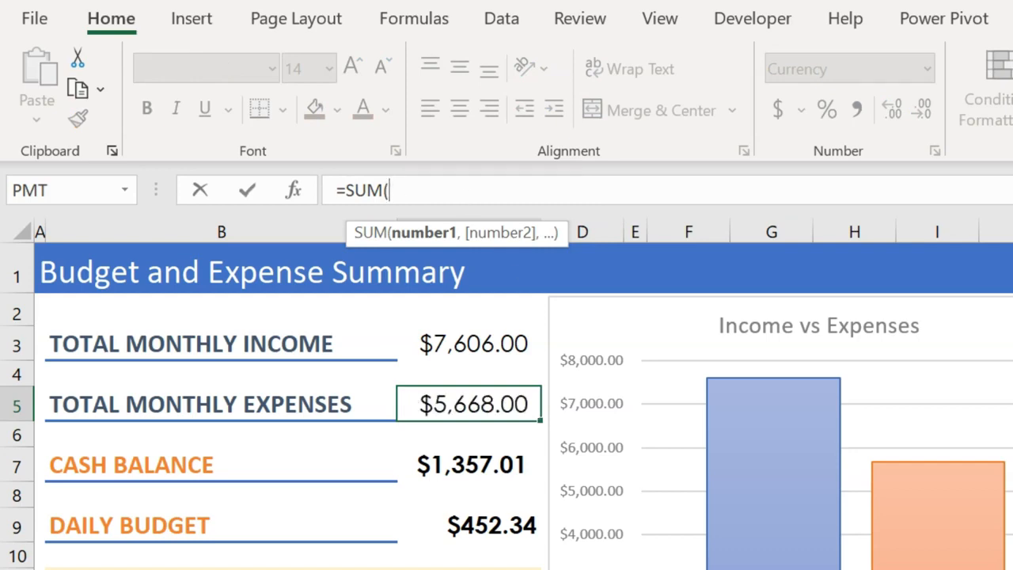
mouse_move(377, 287)
left_mouse_down()
mouse_move(369, 402)
mouse_move(380, 564)
left_mouse_up()
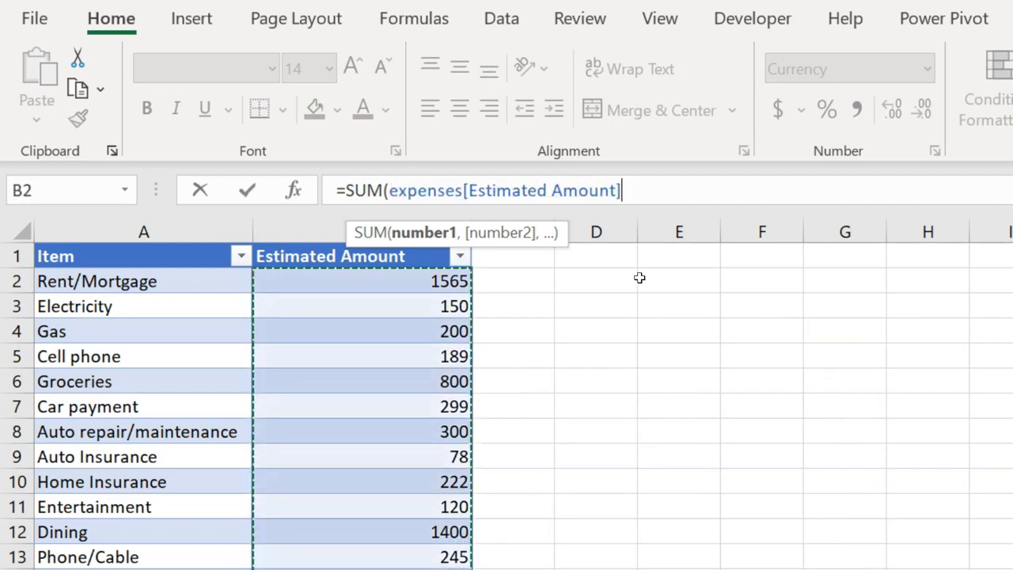
type(")")
key("Return")
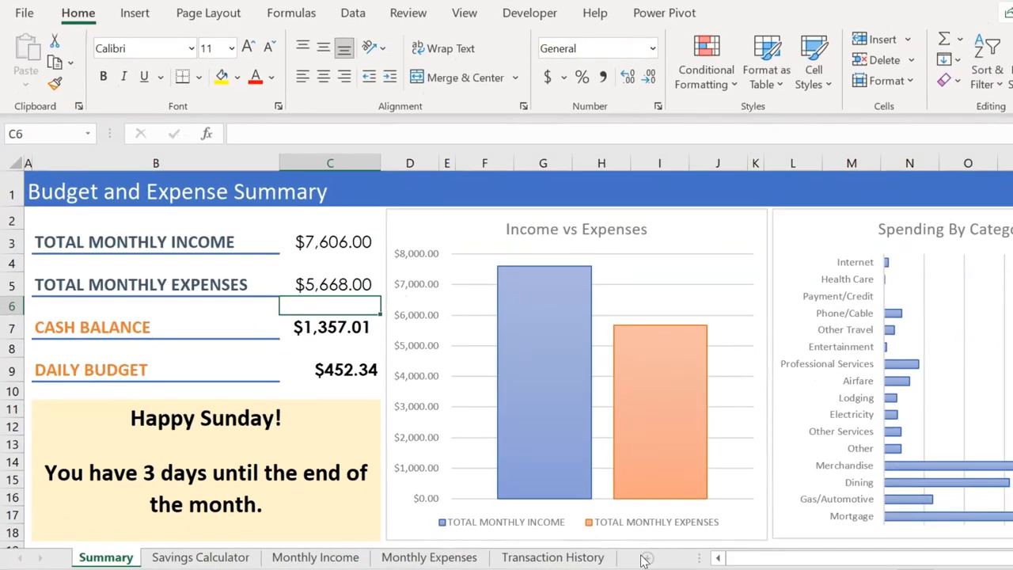
Step: Convert the Transaction History range A1:D2327 into a table with headers and name it transactions
left_click(553, 557)
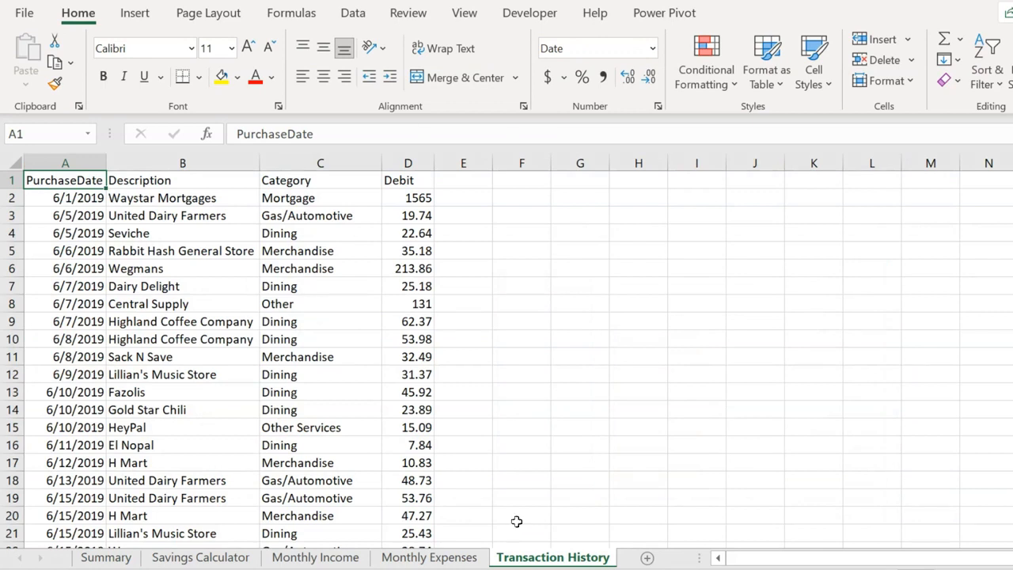
key("ctrl+t")
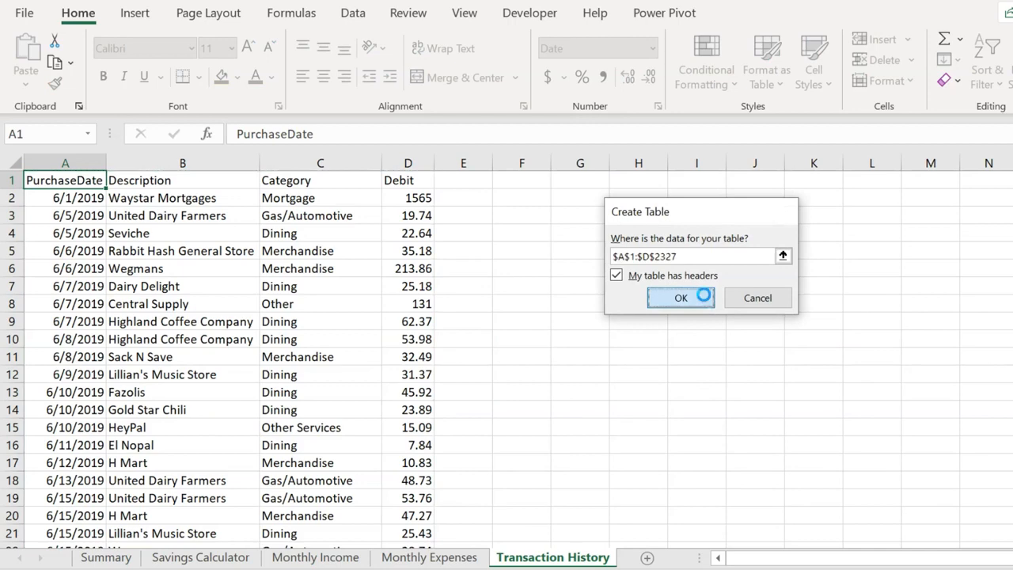
left_click(680, 298)
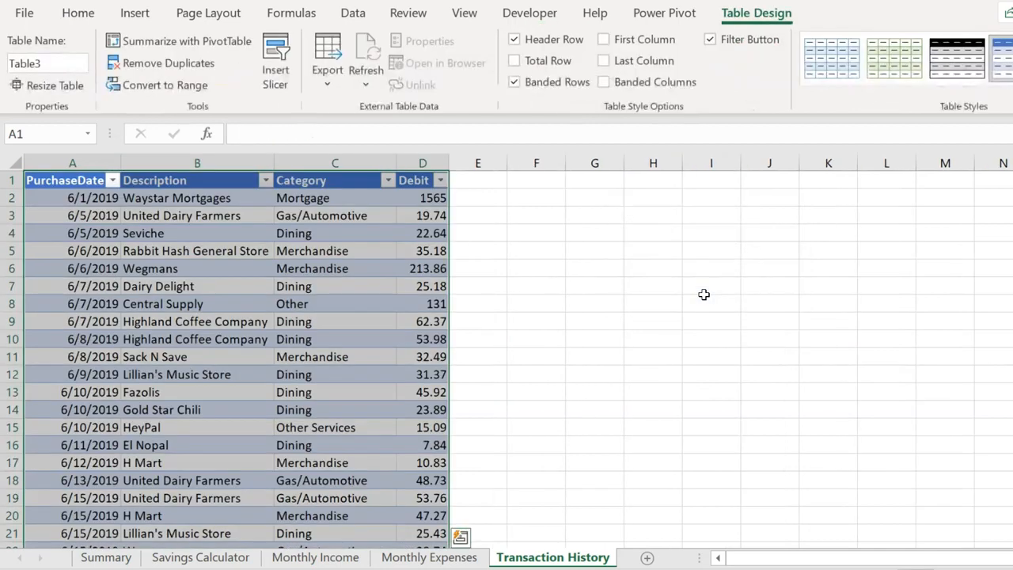
left_click(49, 67)
type("t")
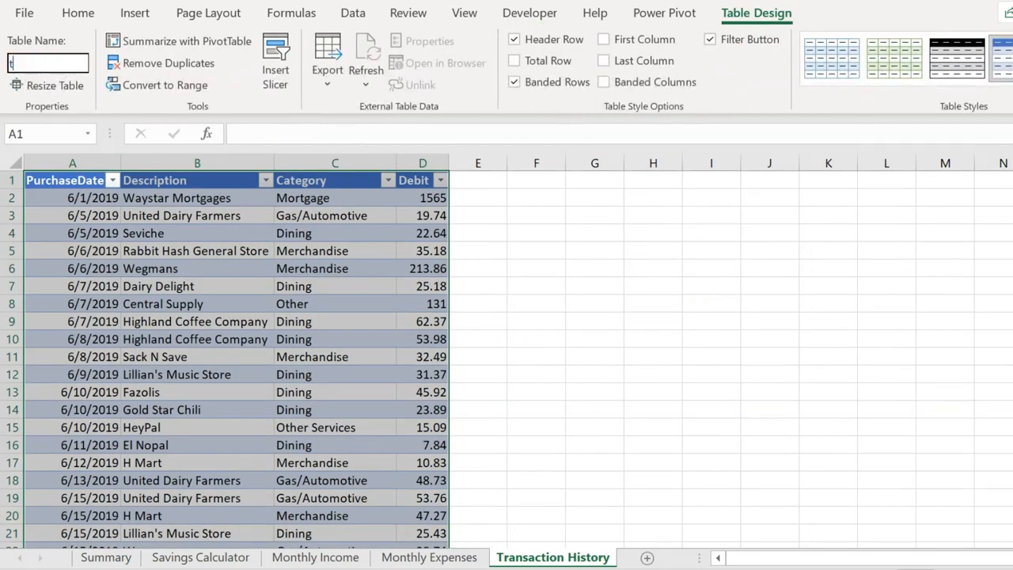
type("ransactions")
left_click(464, 176)
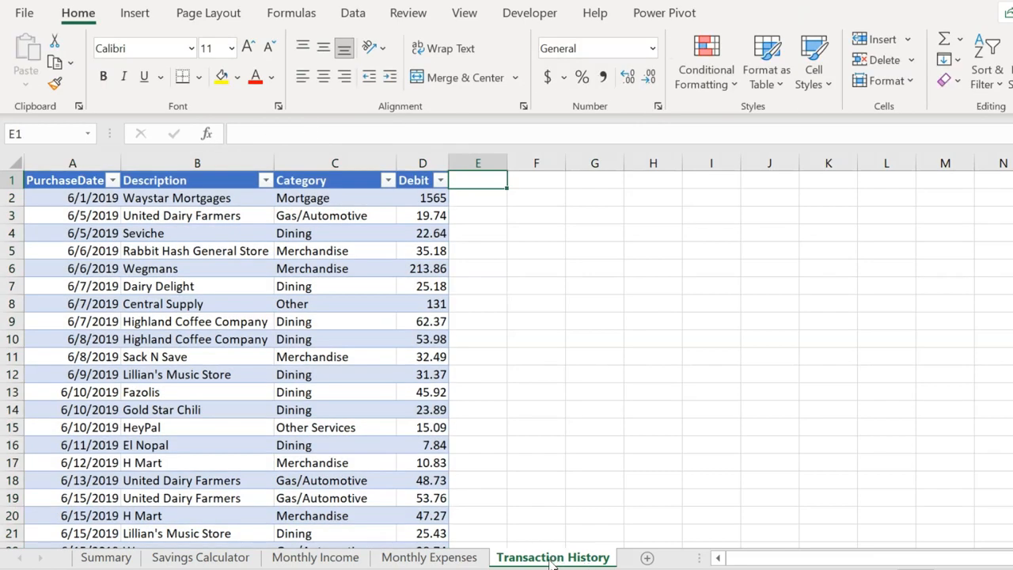
Step: Unhide the hidden sheet that holds spending by category and rename it Chart Data
right_click(551, 560)
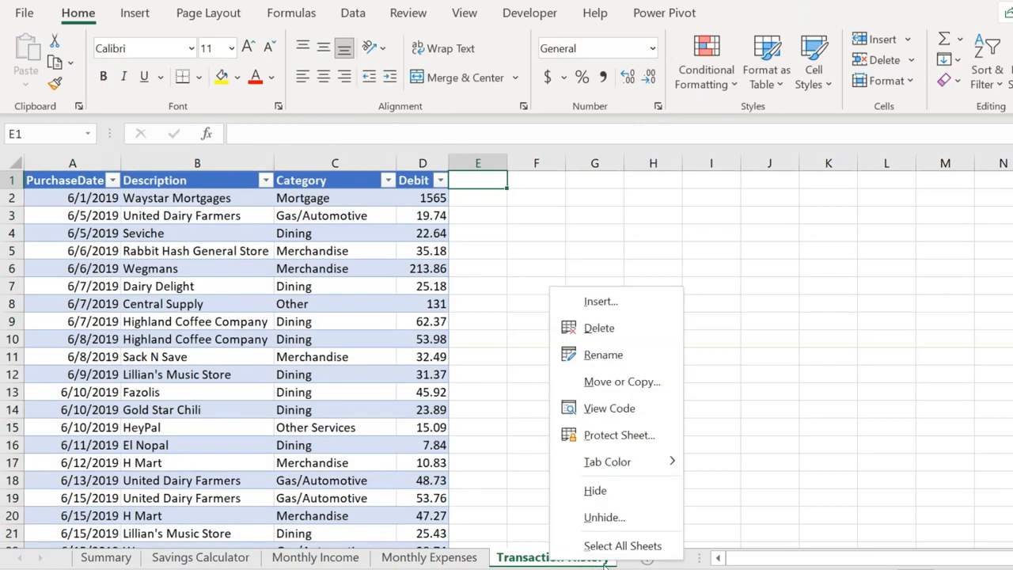
left_click(605, 518)
left_click(638, 562)
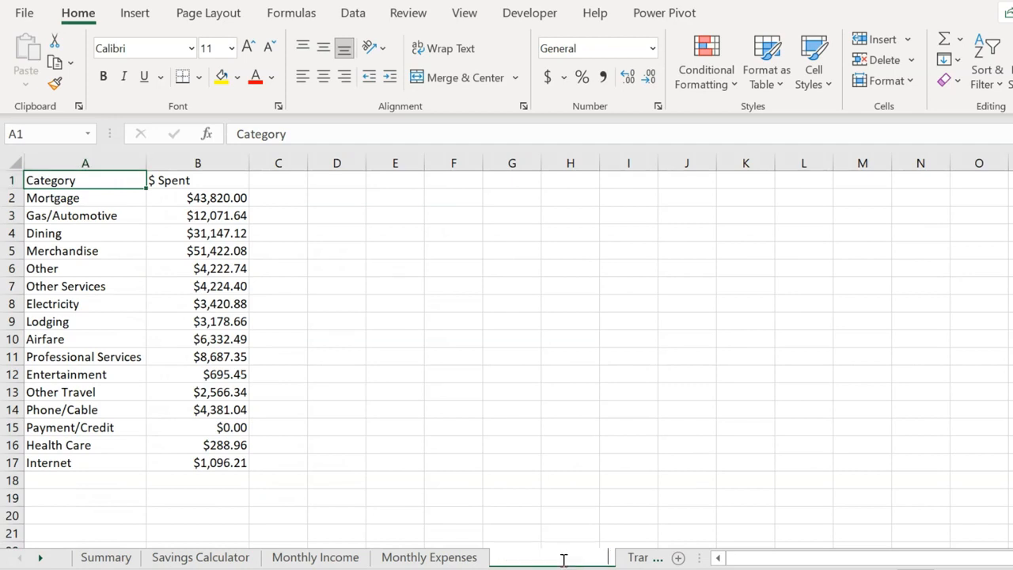
left_click(564, 561)
type("Ch")
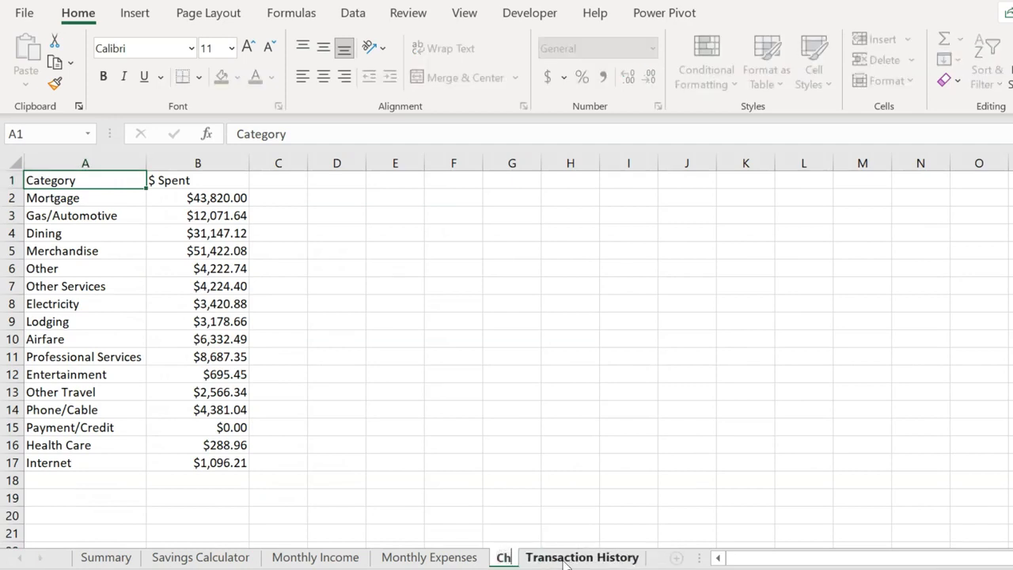
type("art Data")
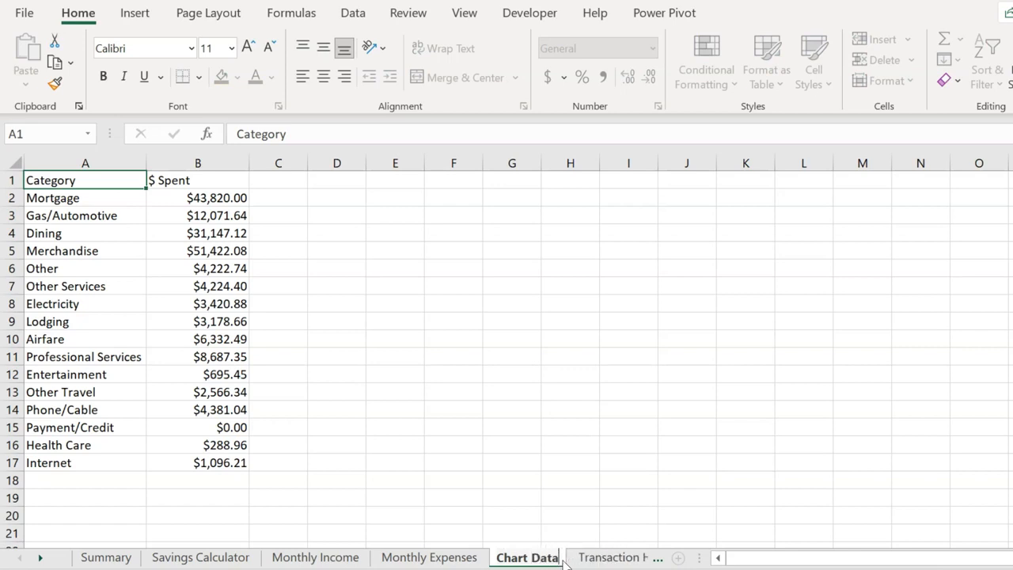
key("Return")
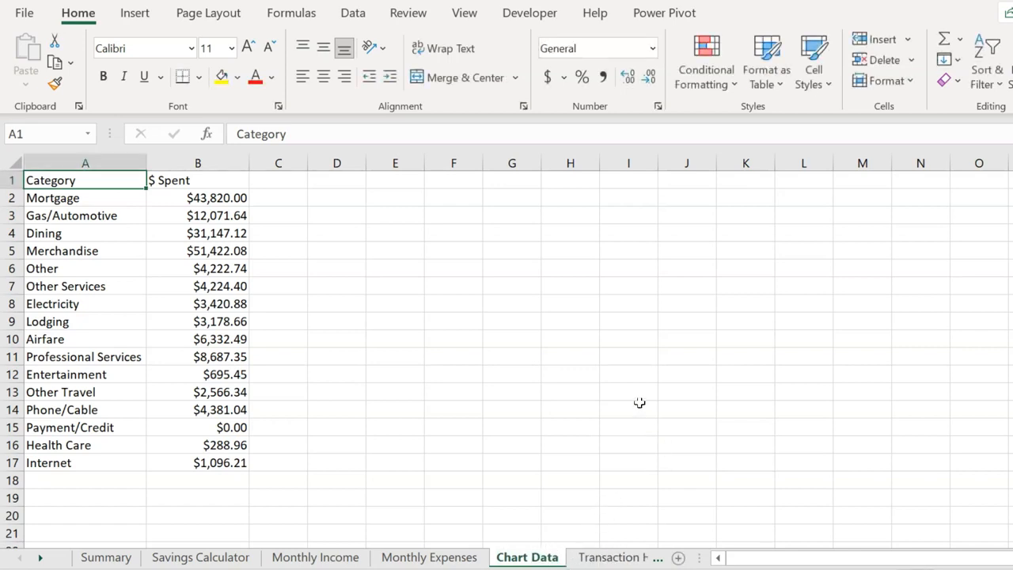
Step: In the Chart Data B2 SUMIFS formula, replace the sum range with the transactions[Debit] column
left_click(240, 198)
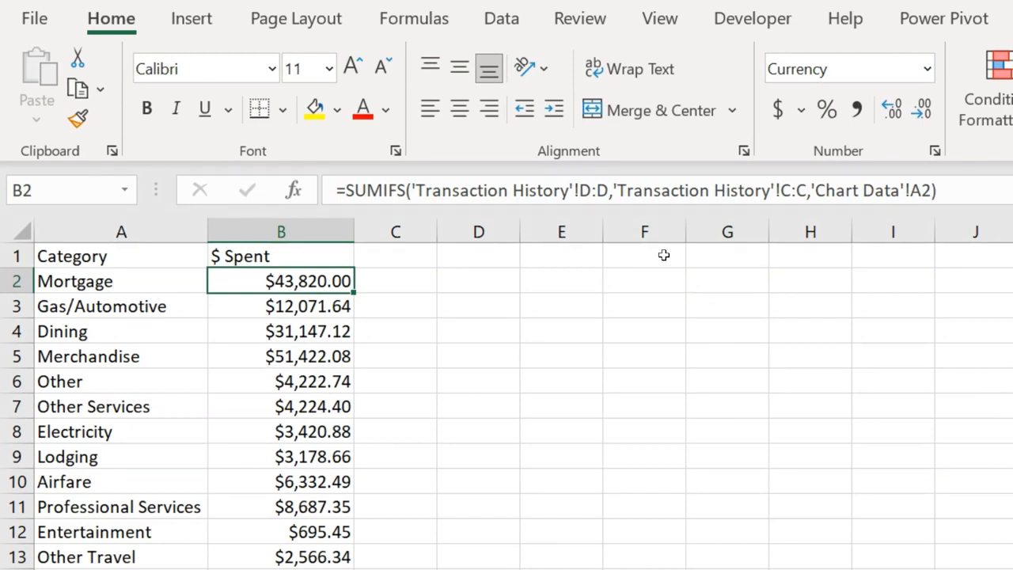
key("F2")
left_click_drag(612, 189, 416, 190)
key("BackSpace")
key("BackSpace")
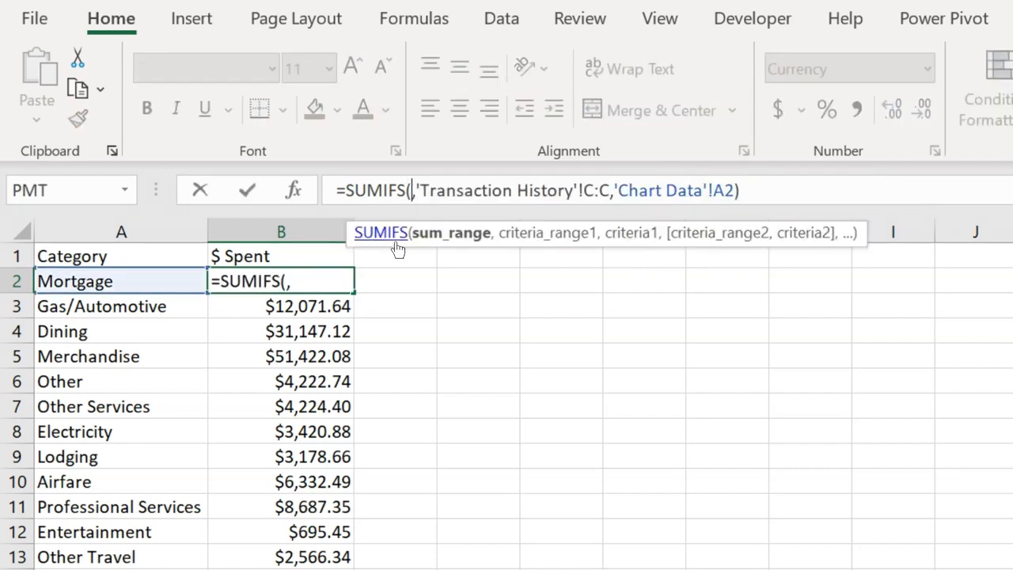
key("ctrl+Page_Up")
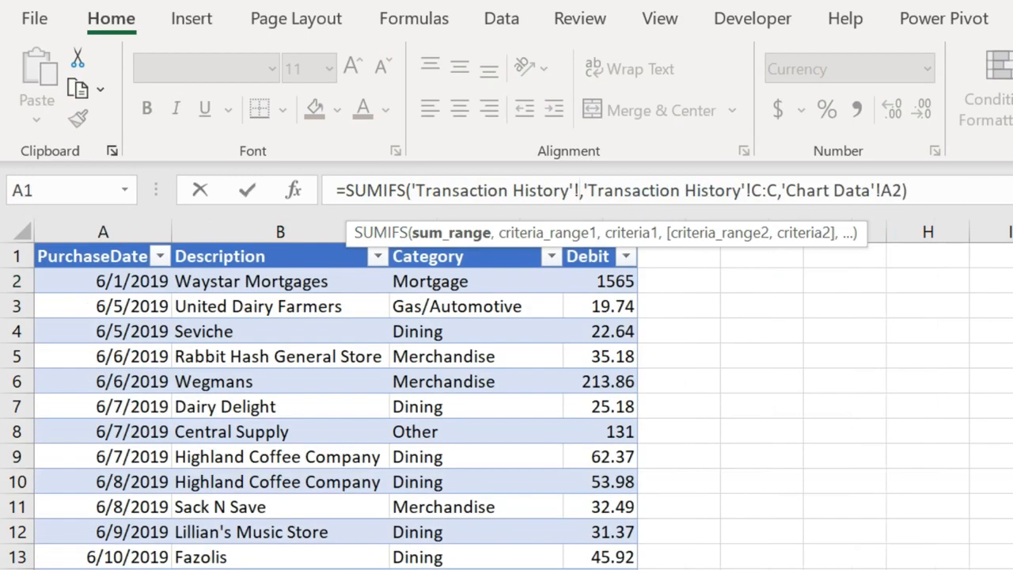
left_click(601, 280)
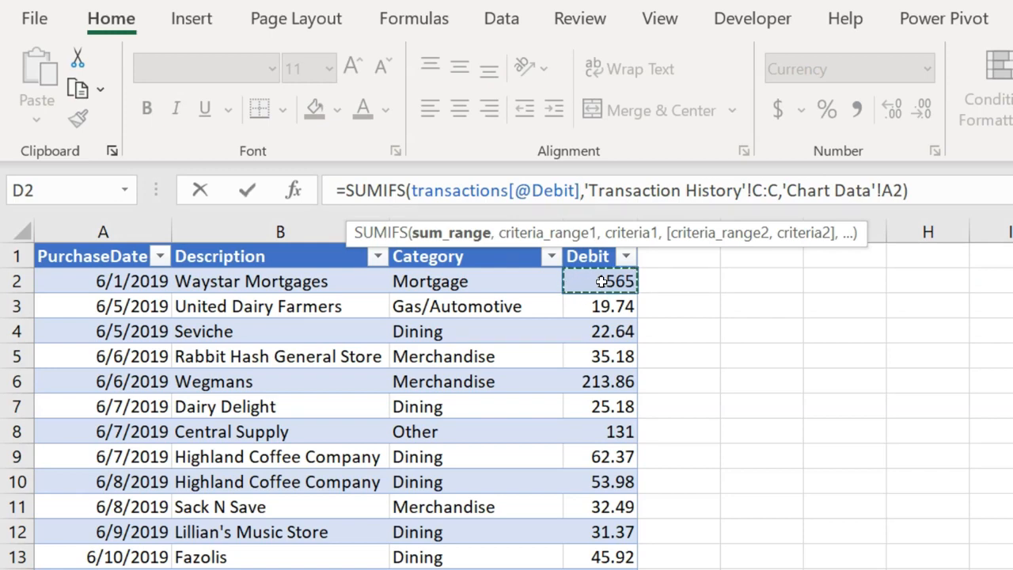
key("ctrl+shift+Down")
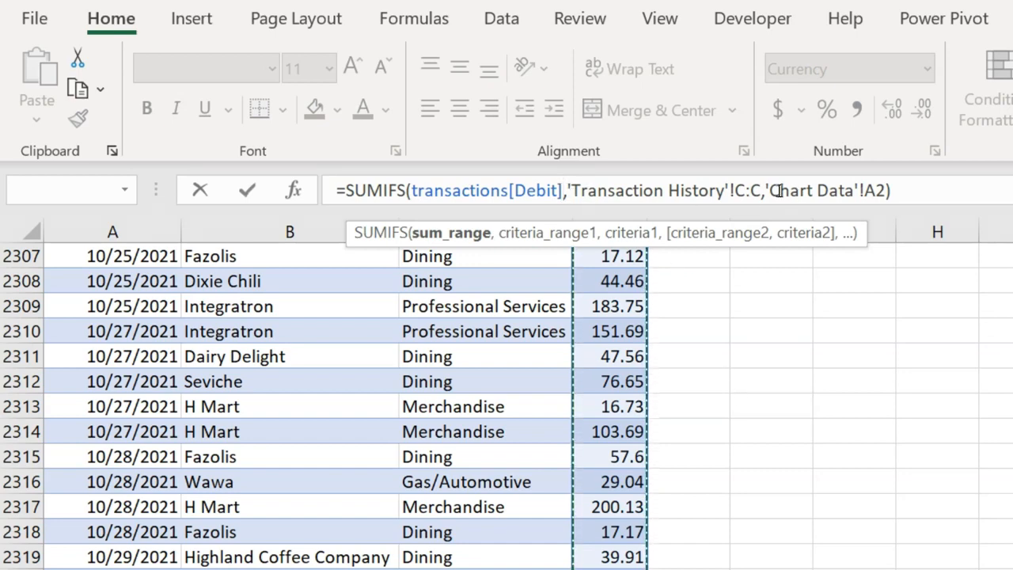
Step: Replace the formula's criteria range with transactions[Category], keeping 'Chart Data'!A2 as the criterion, and enter the formula
left_click_drag(766, 191, 570, 194)
key("BackSpace")
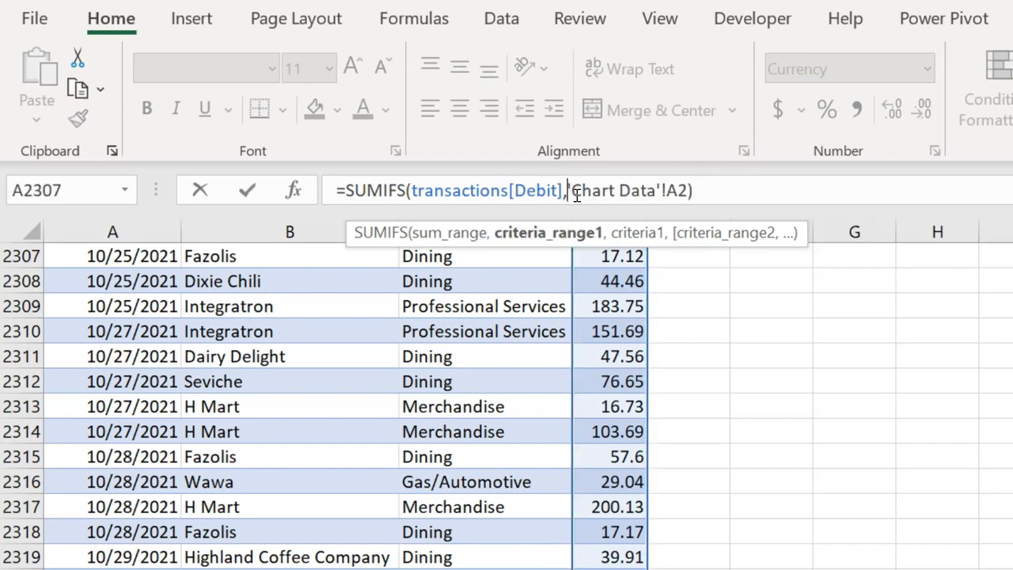
scroll(506, 405, "up", 20)
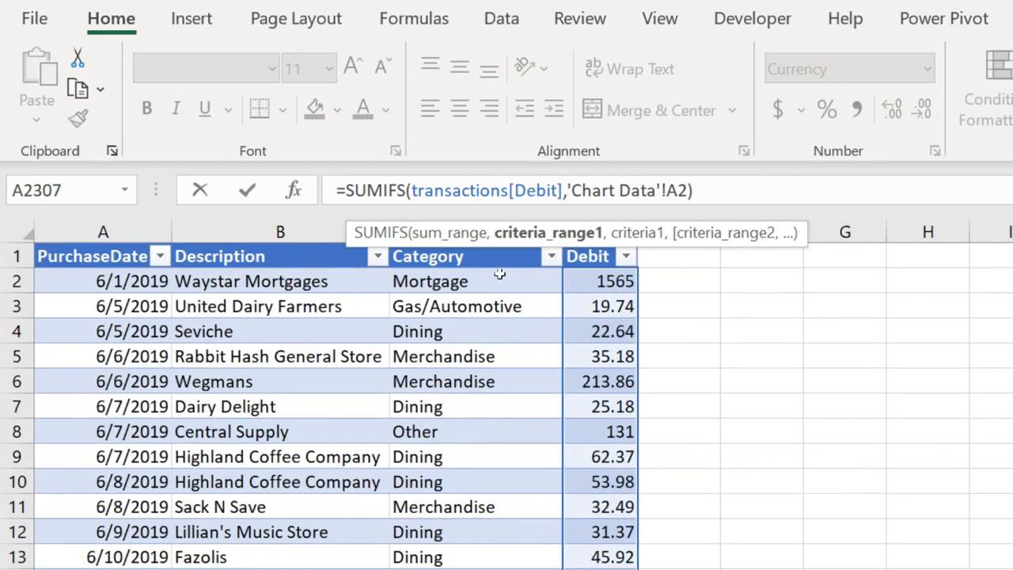
left_click(443, 285)
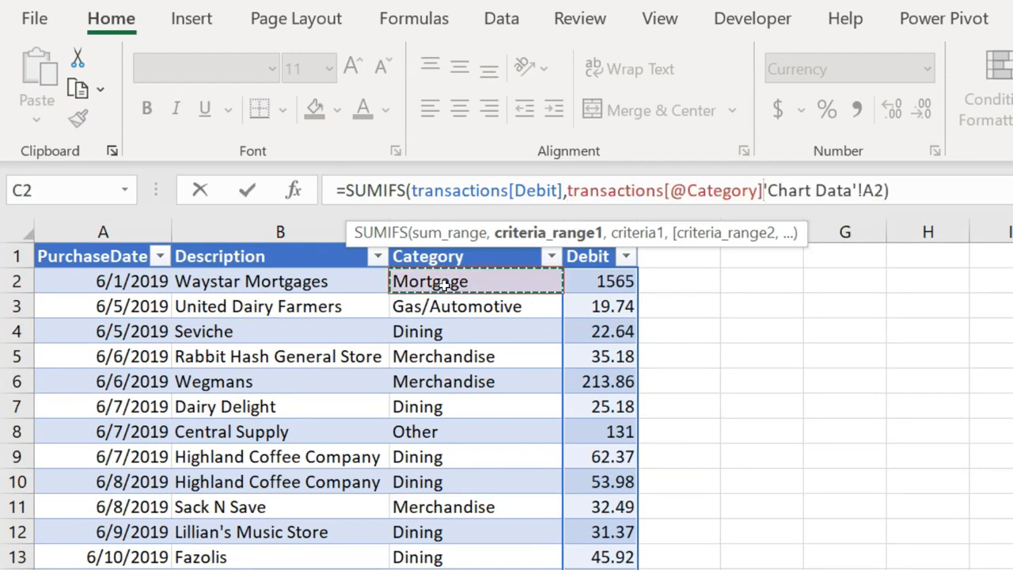
key("ctrl+shift+Down")
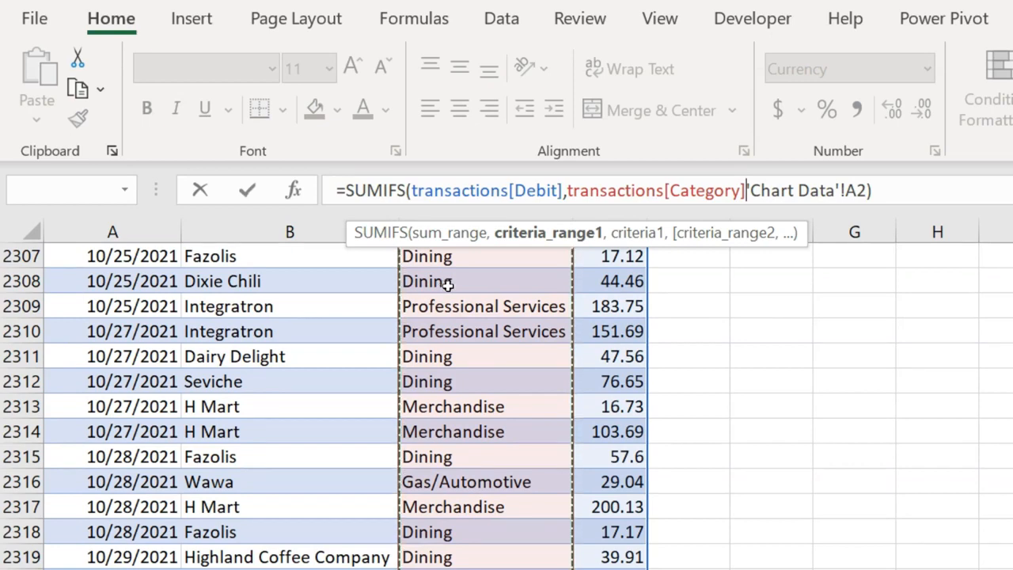
type(",")
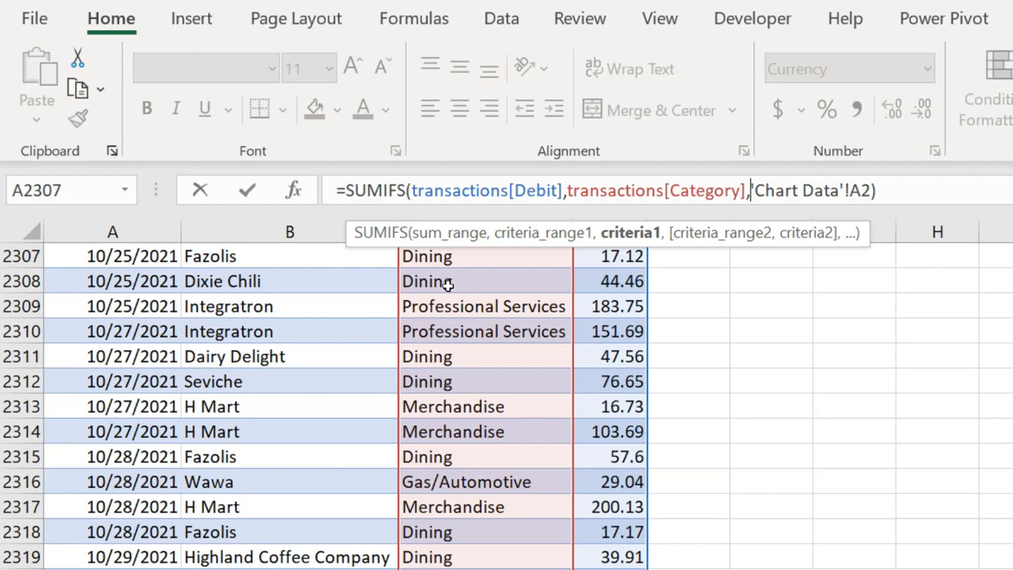
left_click(944, 190)
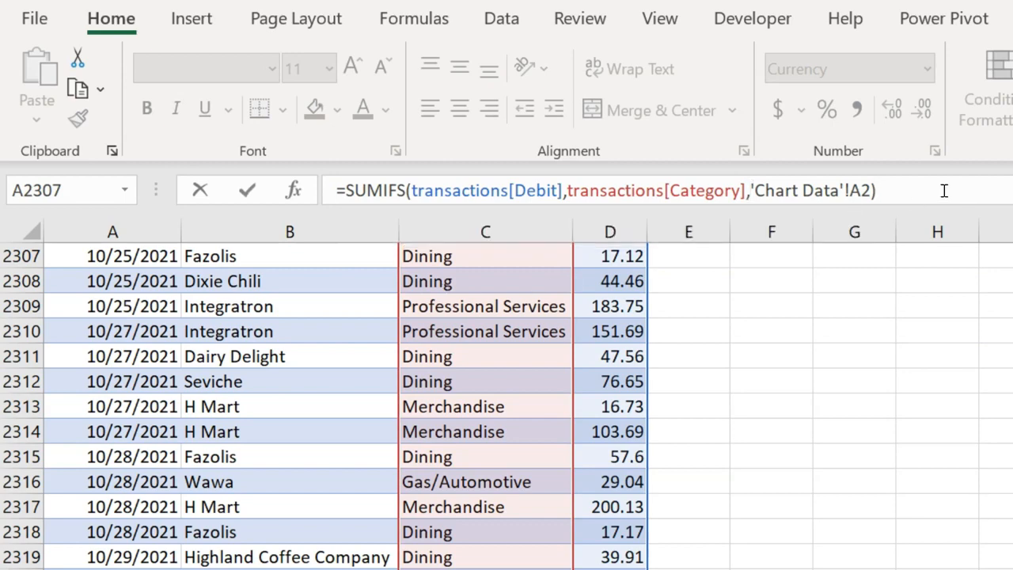
key("Return")
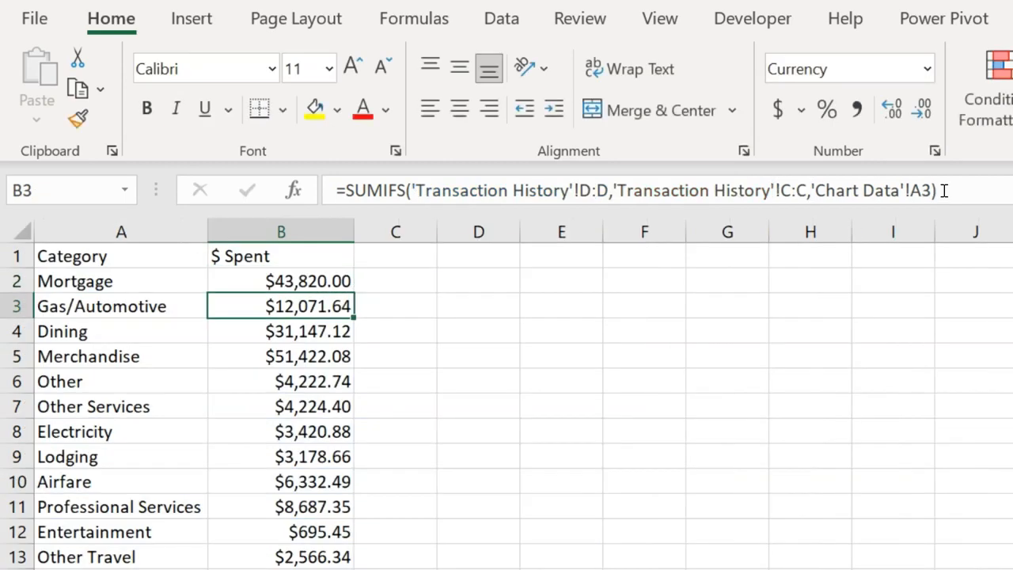
Step: Fill the B2 formula down the $ Spent column to B17 and check the formulas in the filled cells
left_click(336, 280)
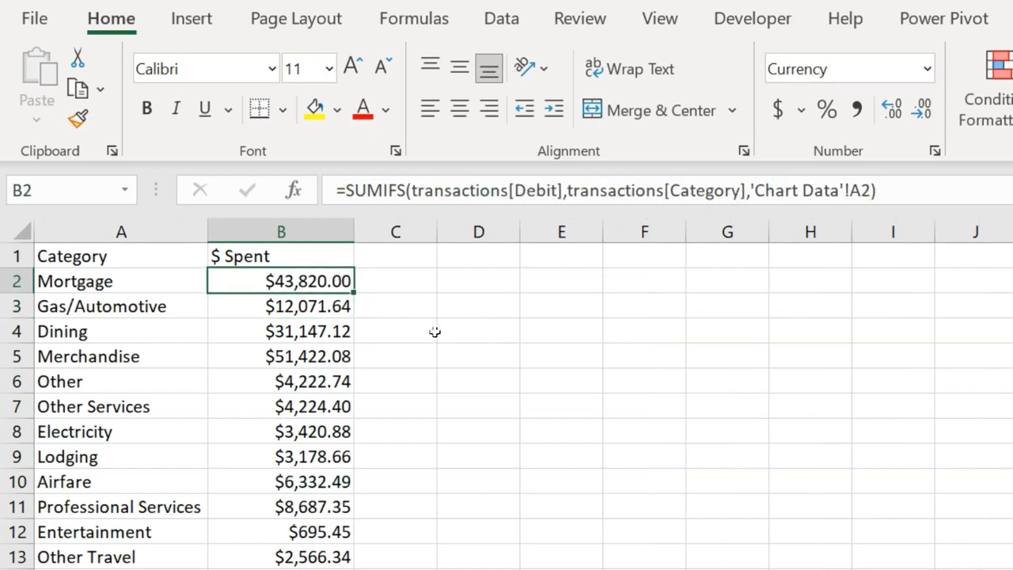
double_click(357, 291)
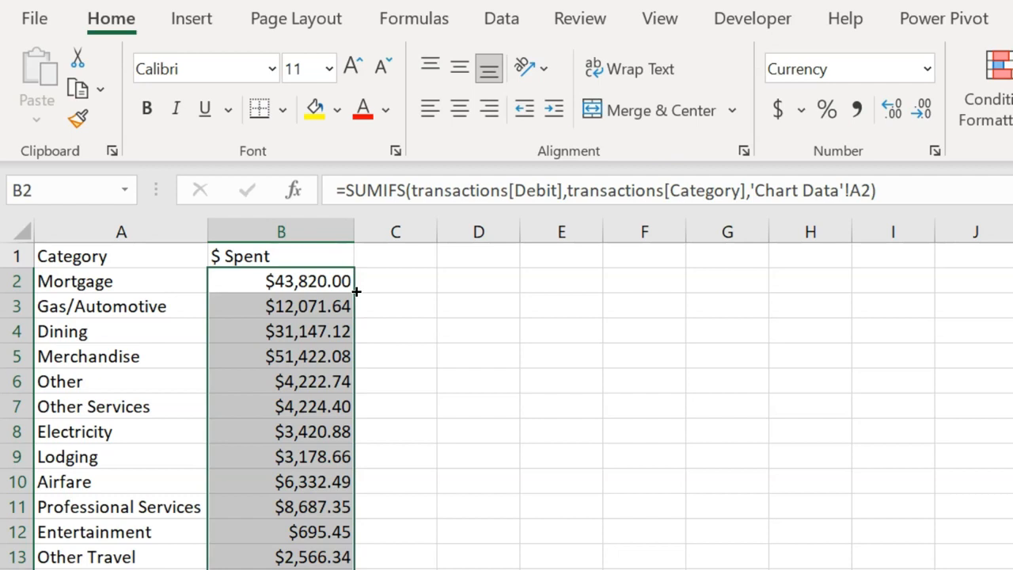
left_click(326, 328)
left_click(301, 457)
key("Down")
key("Down")
key("Down")
key("Down")
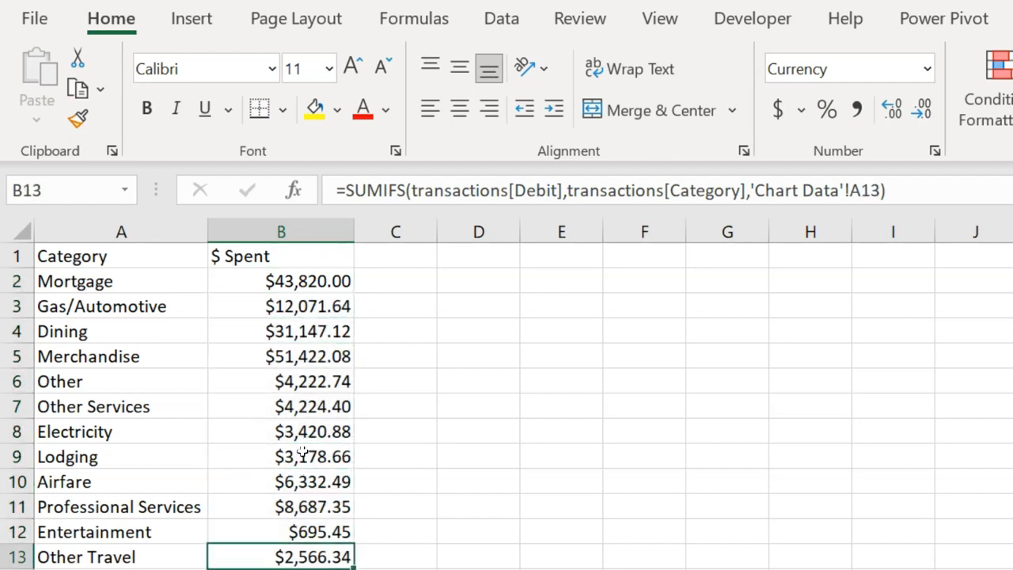
left_click(302, 452)
left_click(300, 381)
left_click(320, 285)
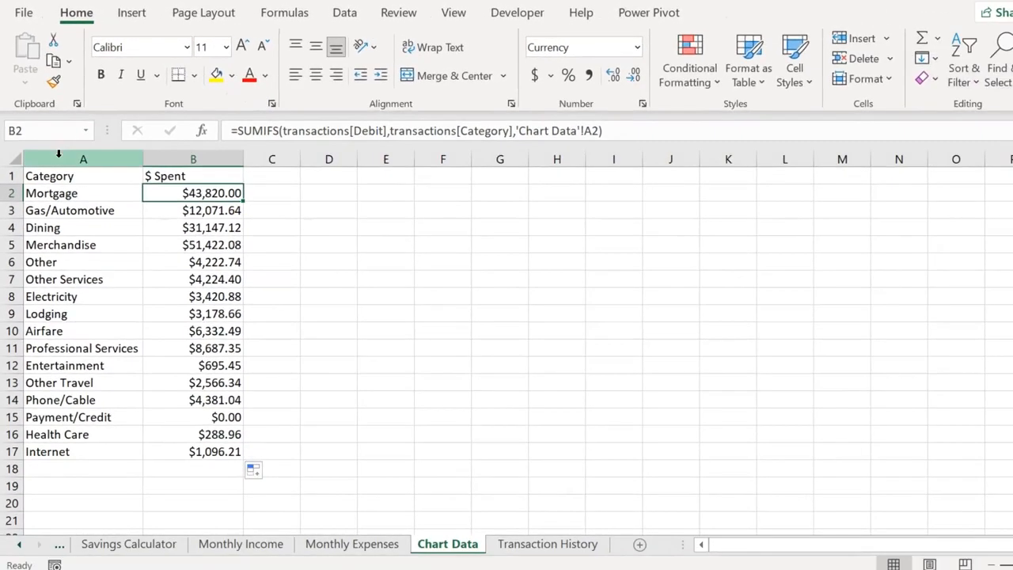
Step: Hide the Chart Data sheet
left_click(59, 175)
right_click(437, 546)
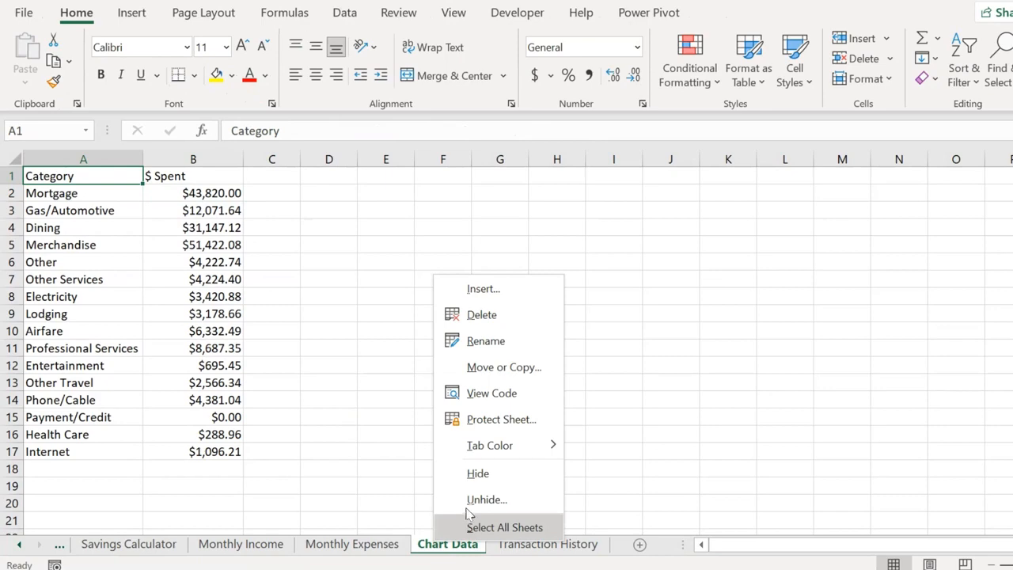
left_click(478, 475)
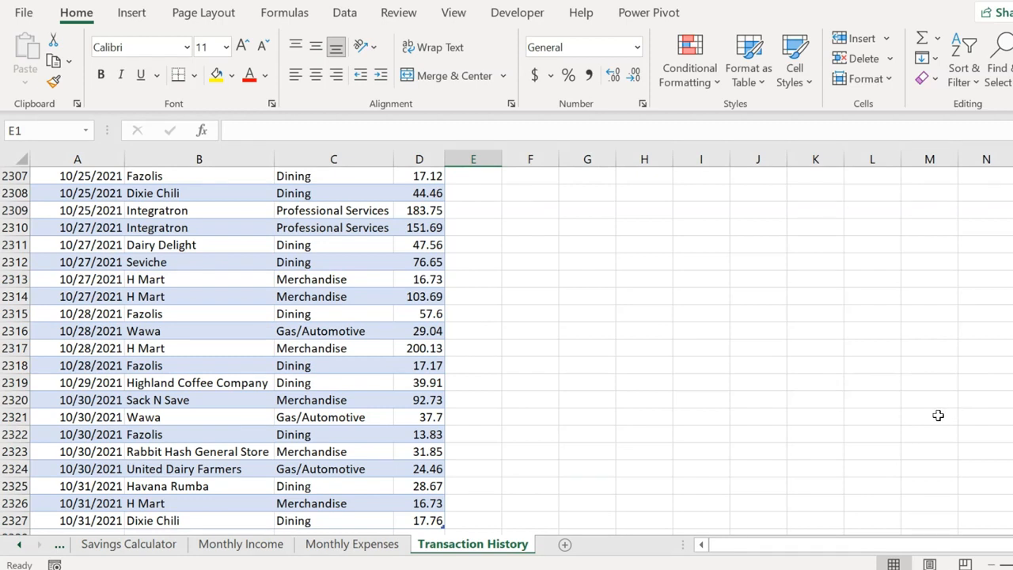
Step: Add a new worksheet after Transaction History and name it Lookup Table
left_click(565, 546)
double_click(556, 545)
type("Lookup Table")
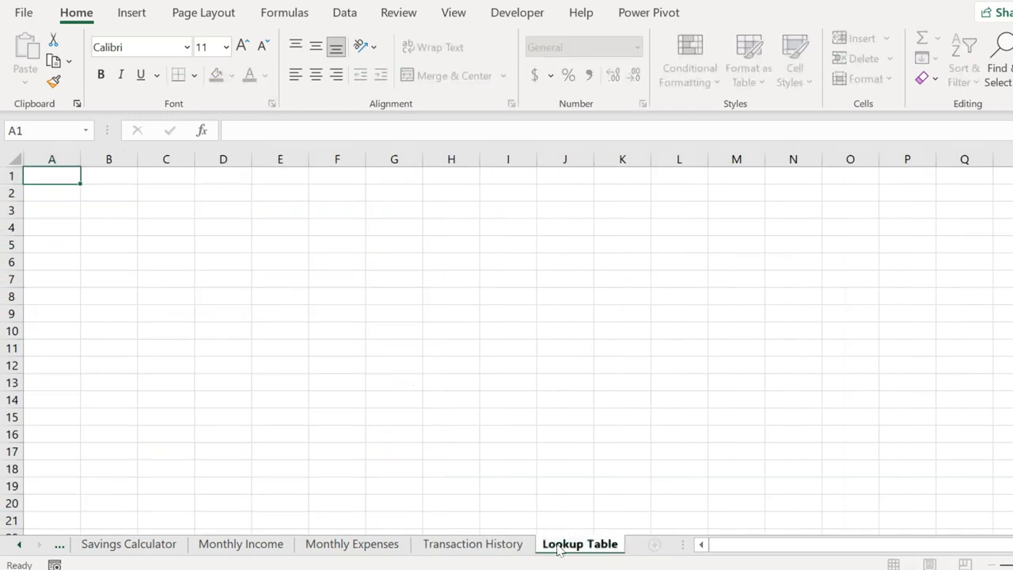
Step: Copy the Subcategory and Category list from the Categories workbook and paste it at A1 of the budget workbook's Lookup Table sheet
key("Return")
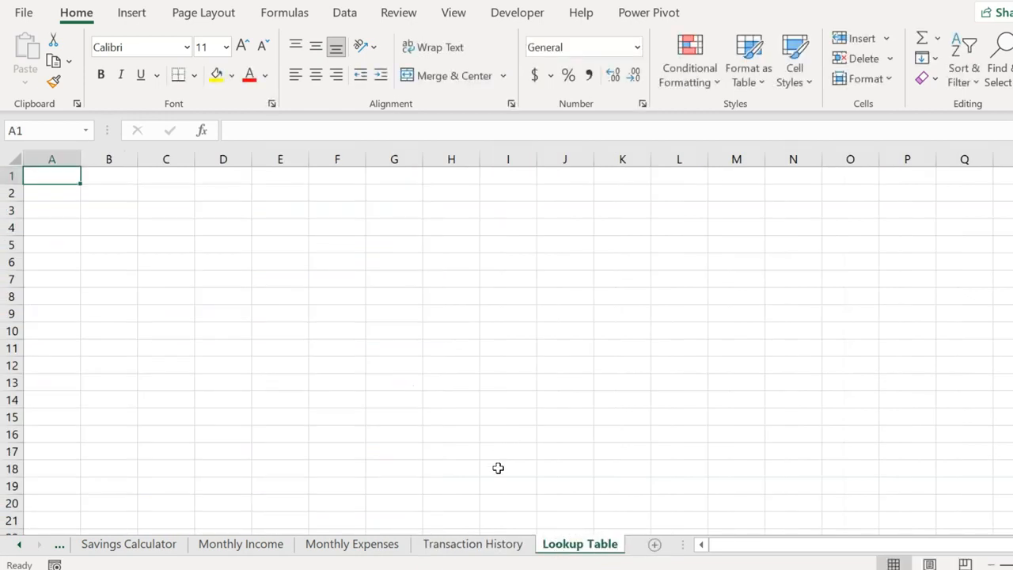
left_click(457, 569)
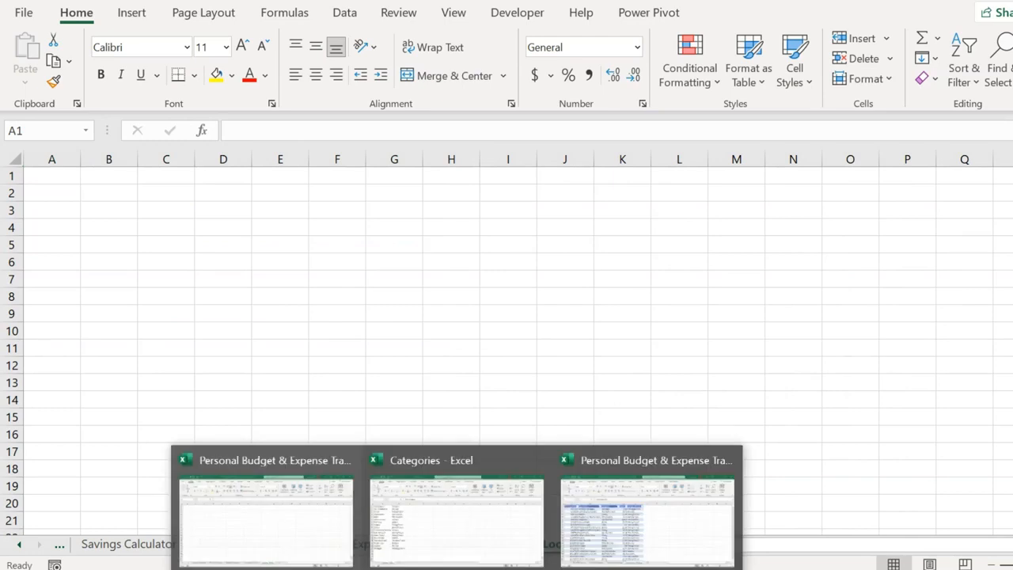
left_click(444, 528)
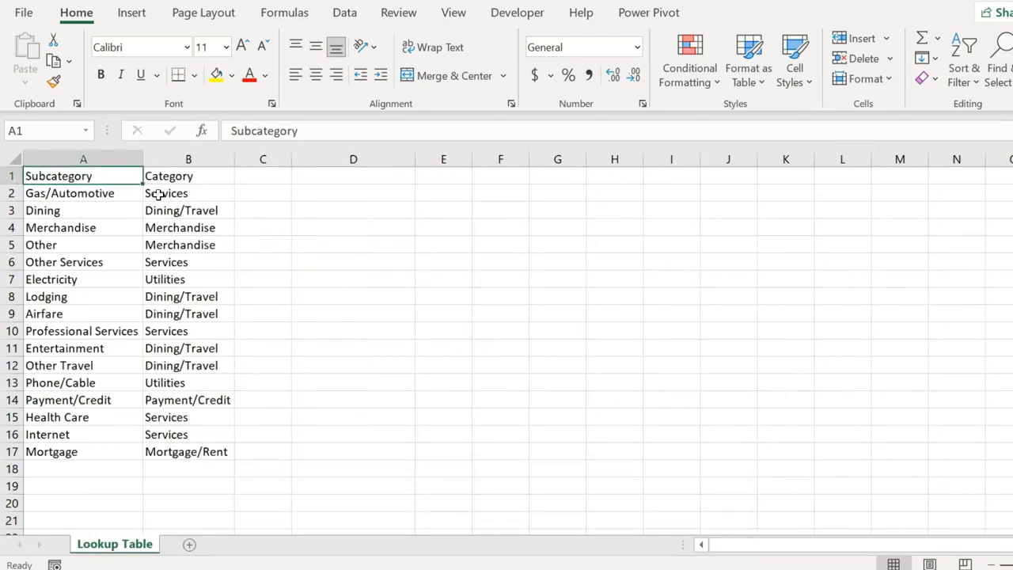
key("ctrl+shift+Right")
key("ctrl+shift+Down")
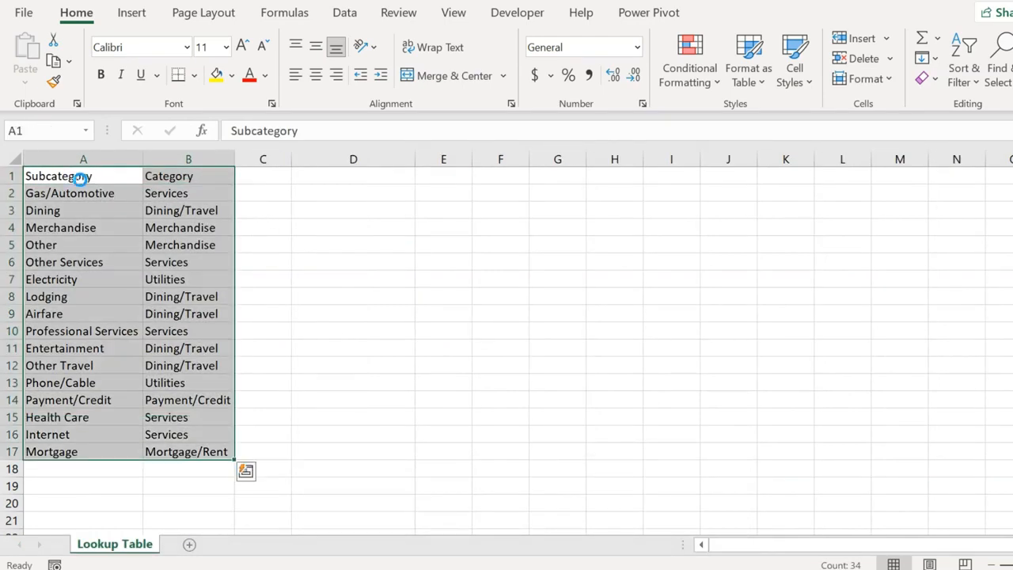
key("ctrl+c")
left_click(457, 569)
left_click(273, 522)
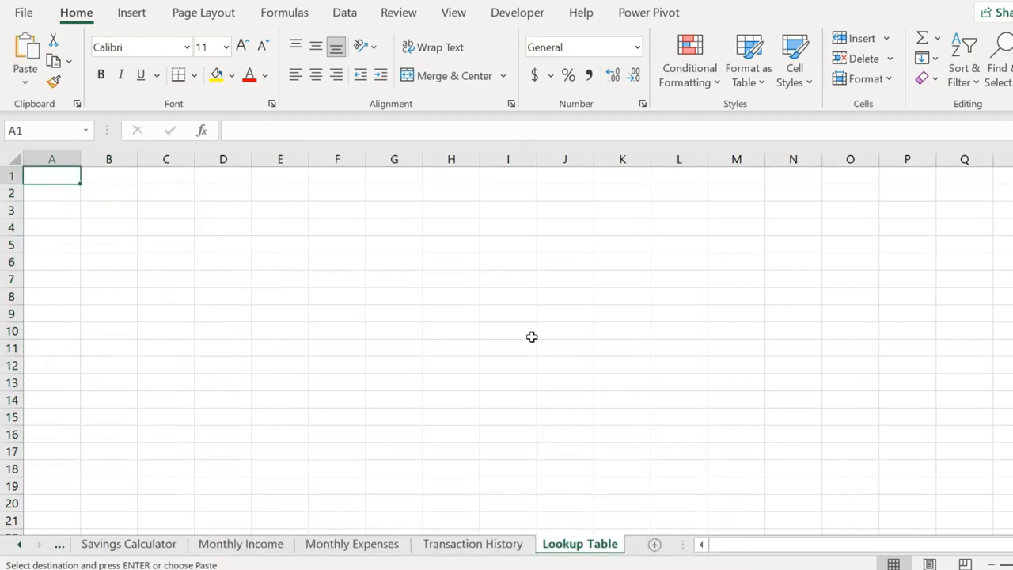
key("ctrl+v")
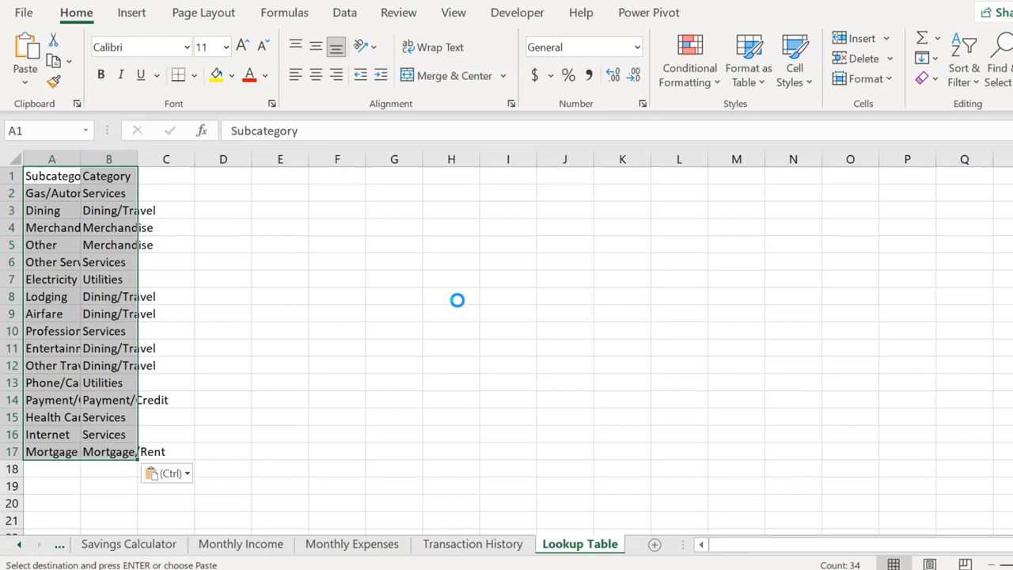
Step: Convert the pasted range A1:B17 into a table with headers and name it categories
key("ctrl+t")
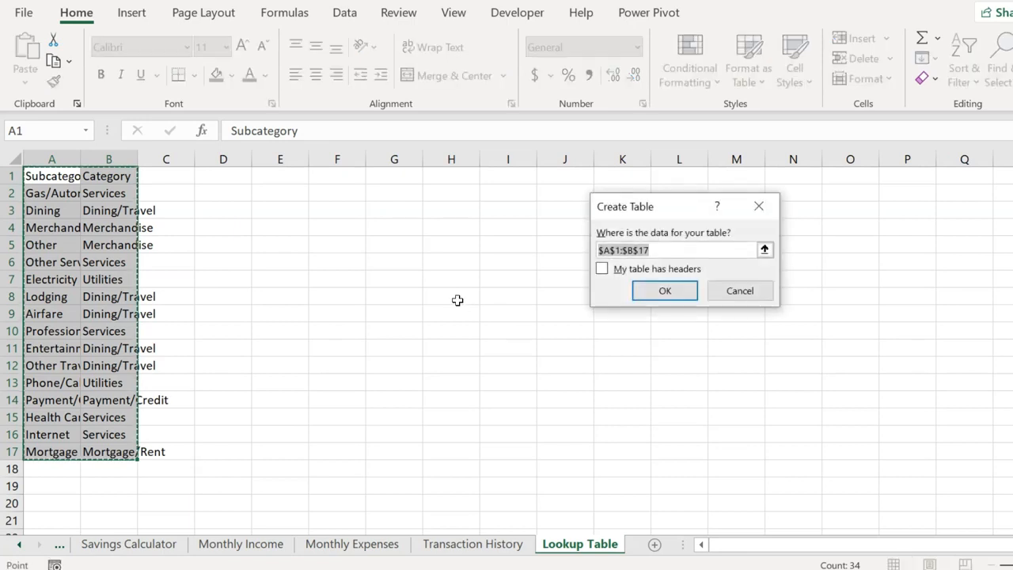
left_click(602, 270)
left_click(668, 299)
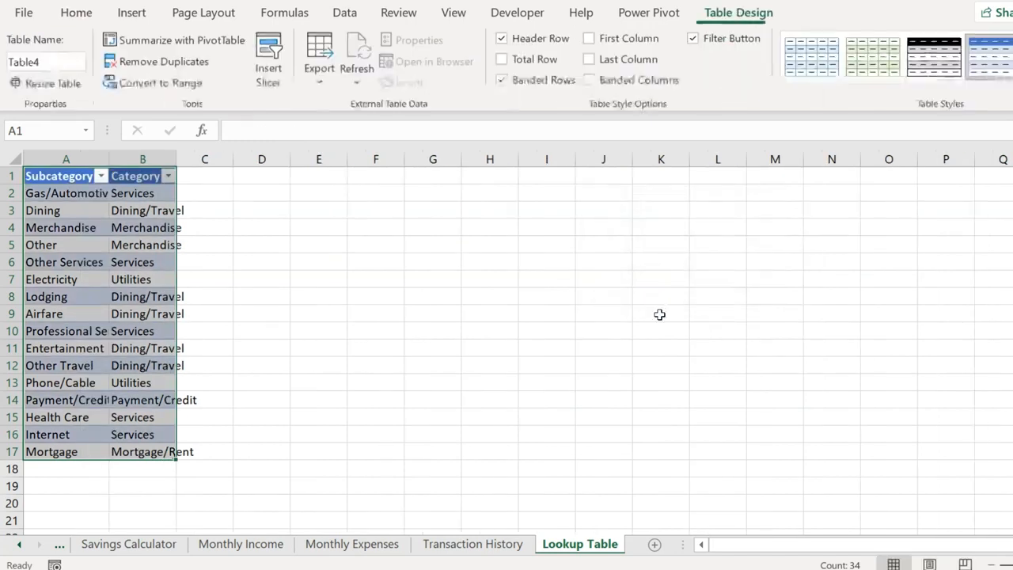
left_click(47, 63)
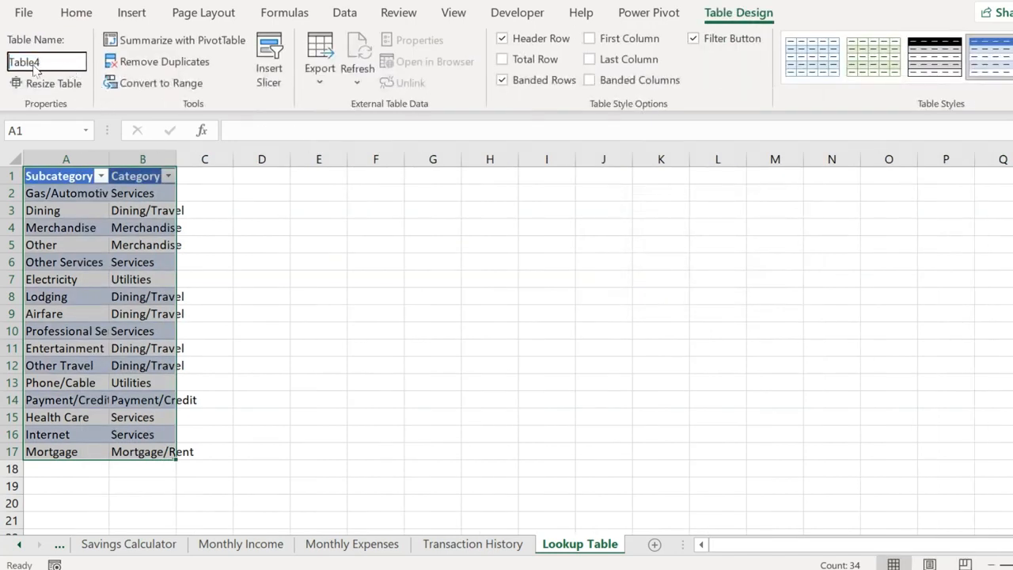
type("categories")
left_click(205, 228)
Step: Auto-fit the widths of the Subcategory and Category columns to their contents
double_click(112, 161)
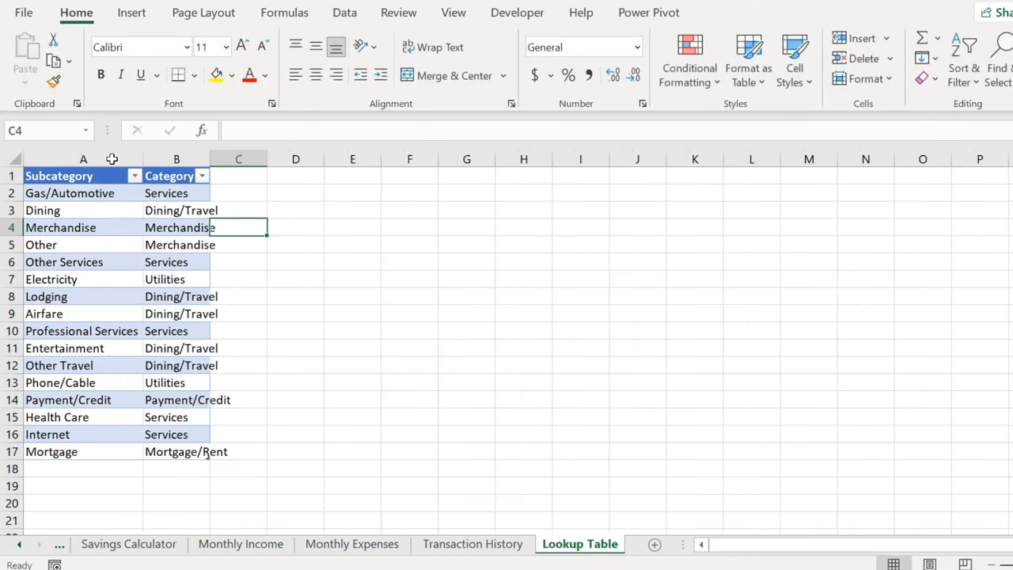
left_click(111, 159)
double_click(209, 158)
left_click(102, 174)
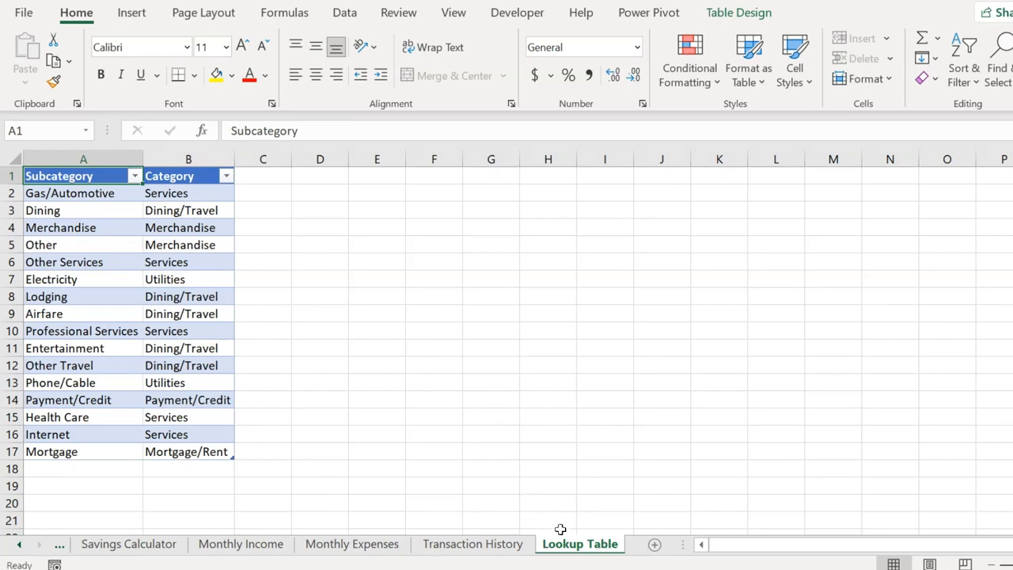
Step: Add a CategoryGroup column header in E1 of the Transaction History table and auto-fit the column width
left_click(491, 546)
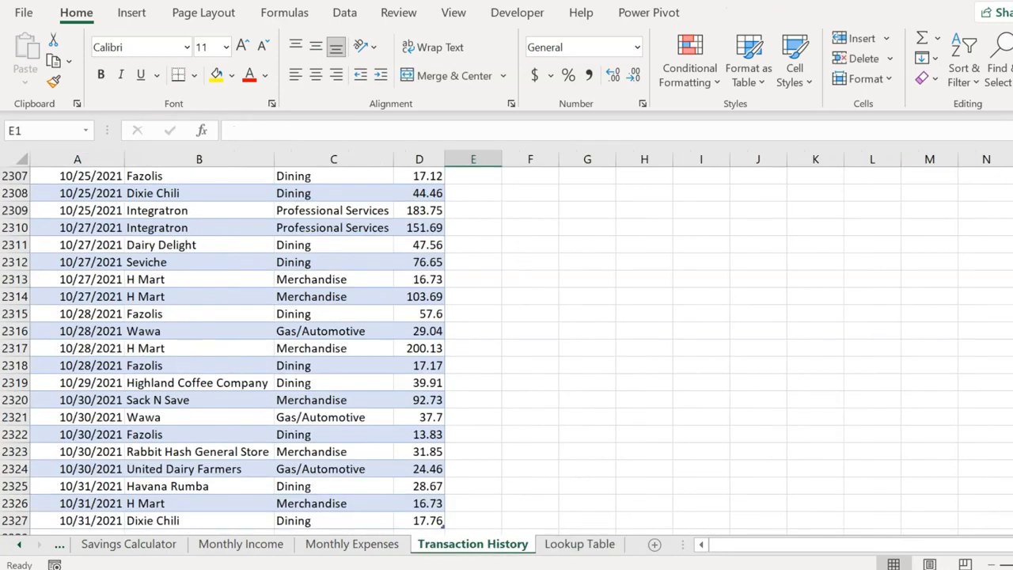
scroll(506, 349, "up", 20)
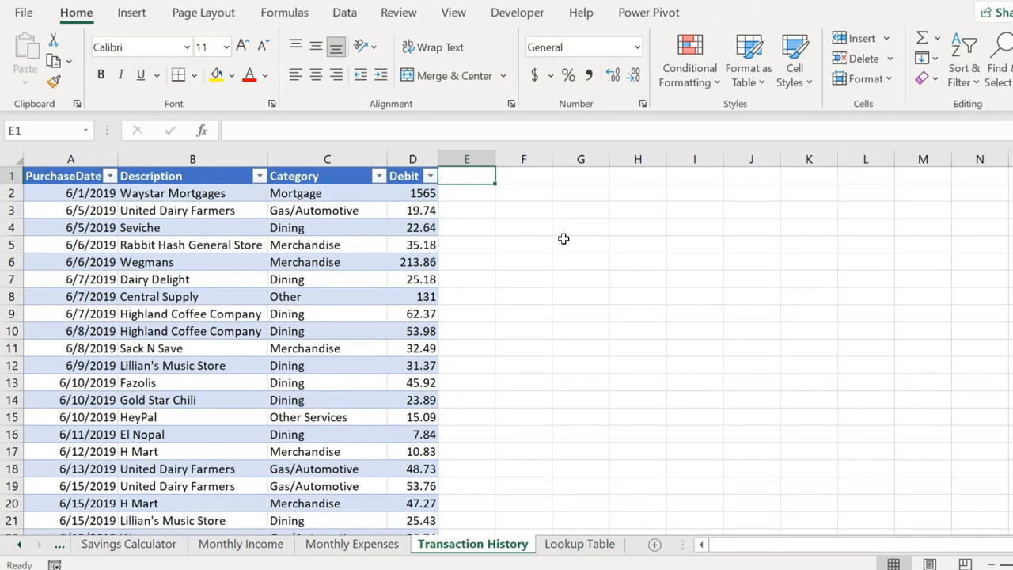
type("Ca")
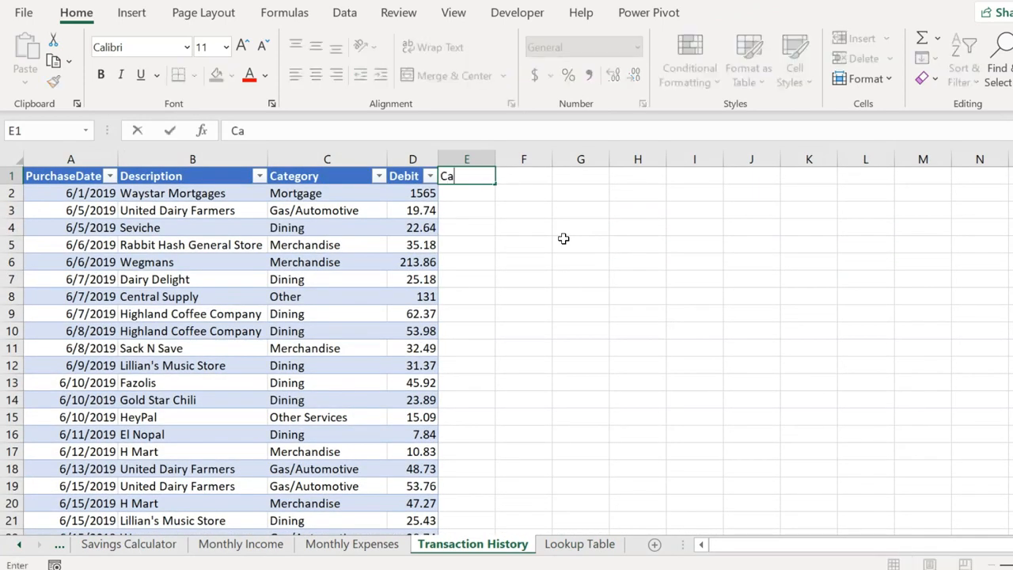
type("tegoryGroup")
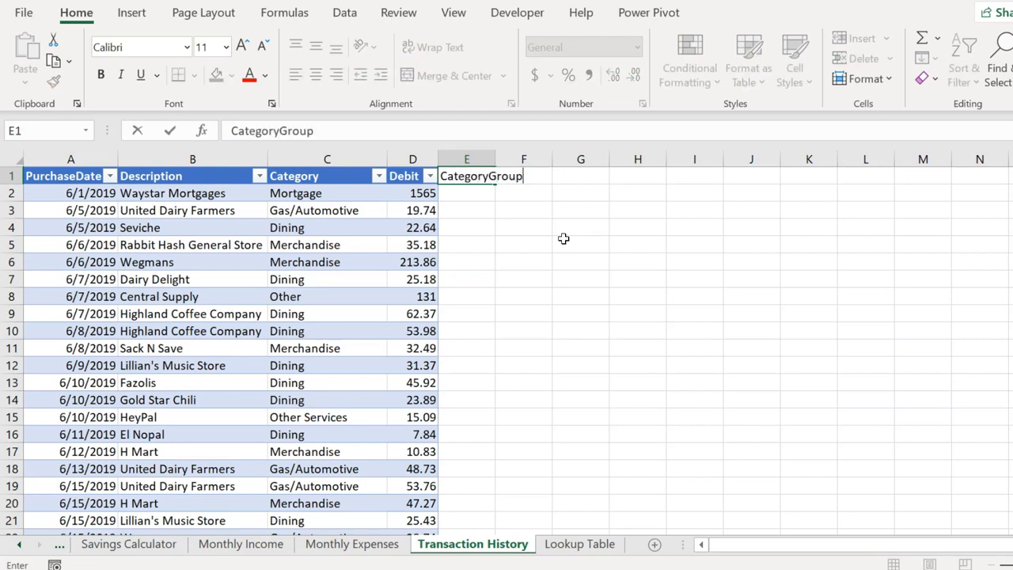
key("Return")
double_click(495, 159)
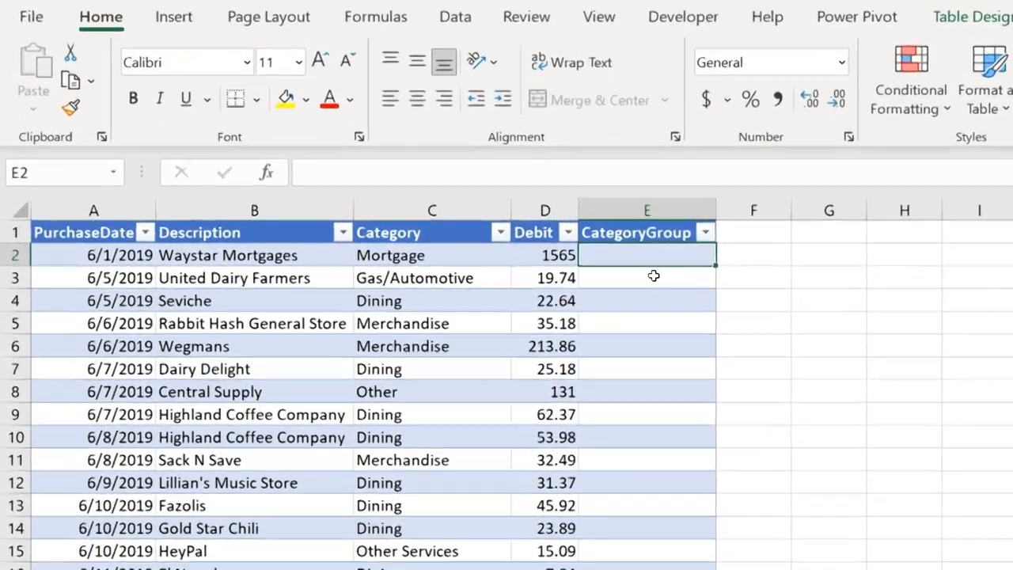
type("=vl")
key("Tab")
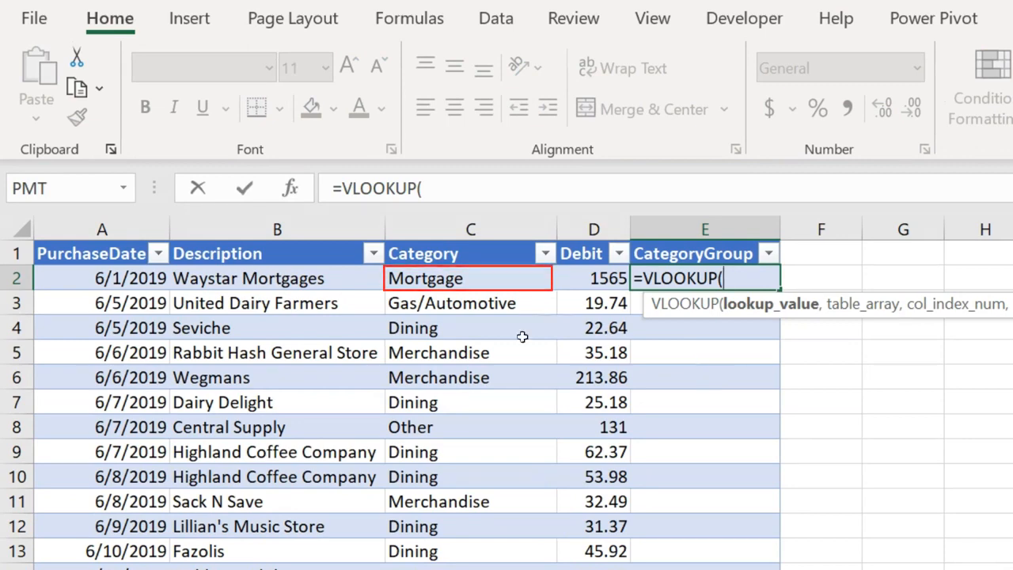
left_click(441, 284)
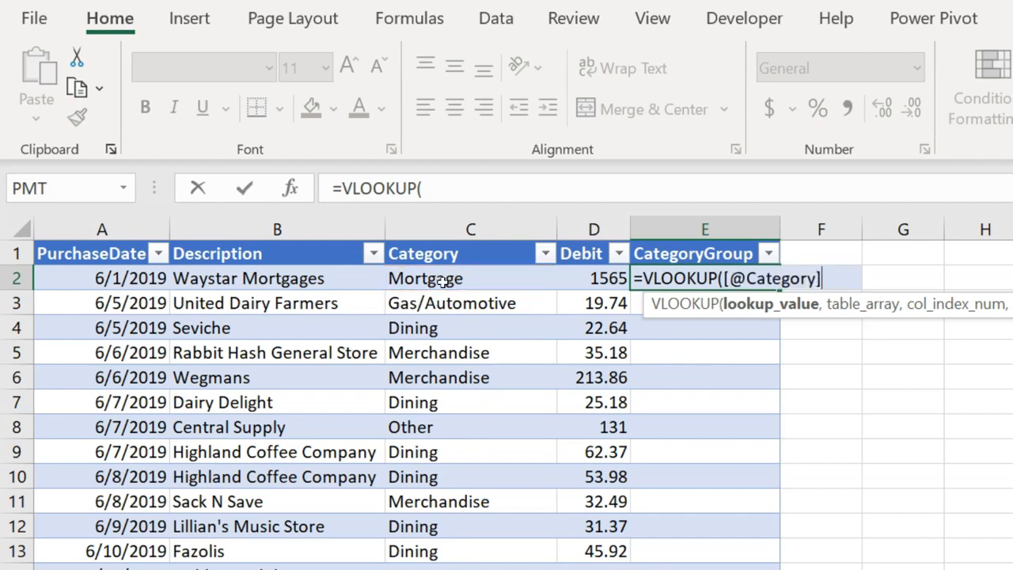
type(",")
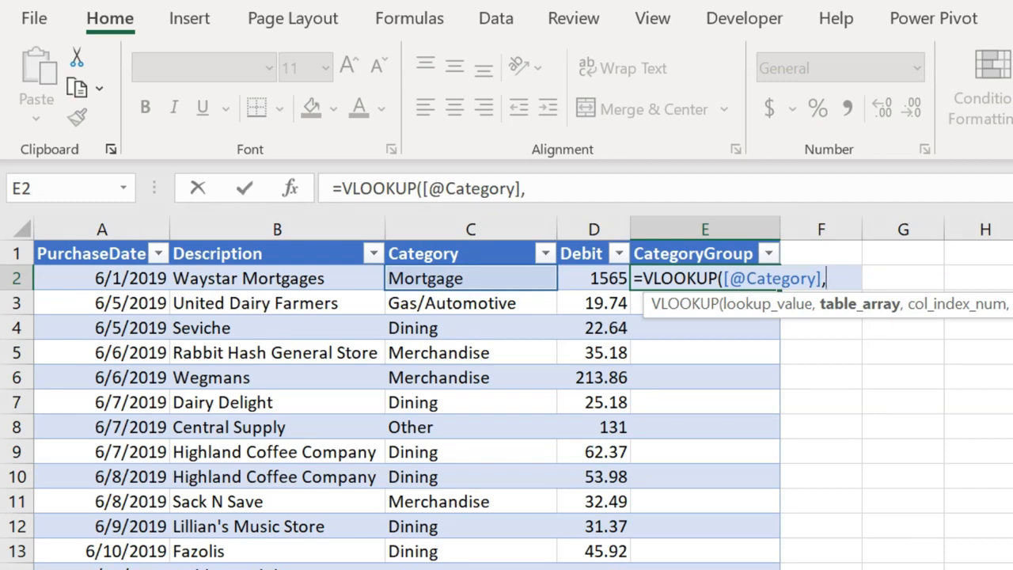
key("ctrl+Page_Down")
left_click_drag(99, 277, 301, 567)
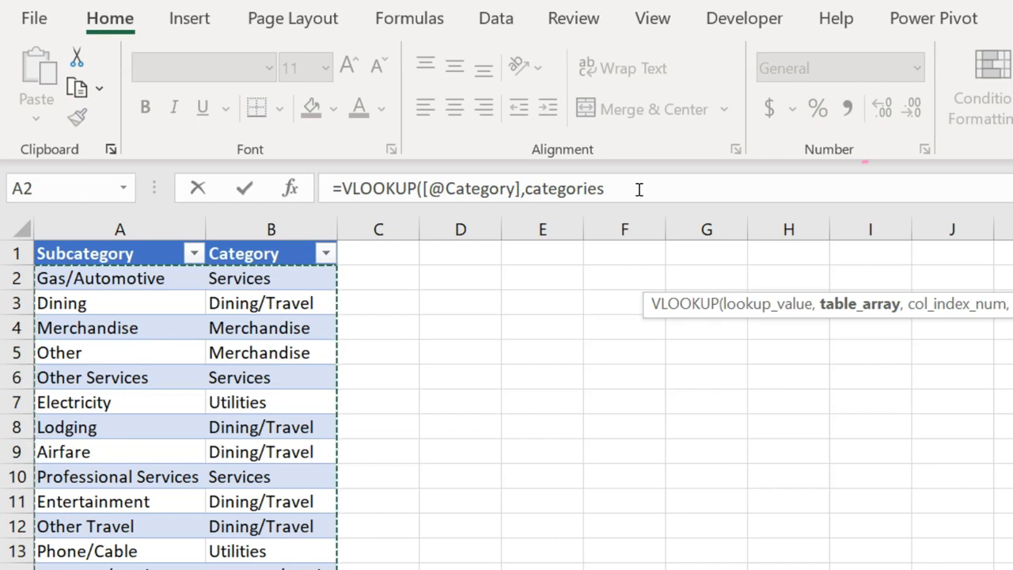
Step: Complete the VLOOKUP with column index 2 and FALSE for exact match, enter it, and check the formula in several CategoryGroup cells
left_click(638, 190)
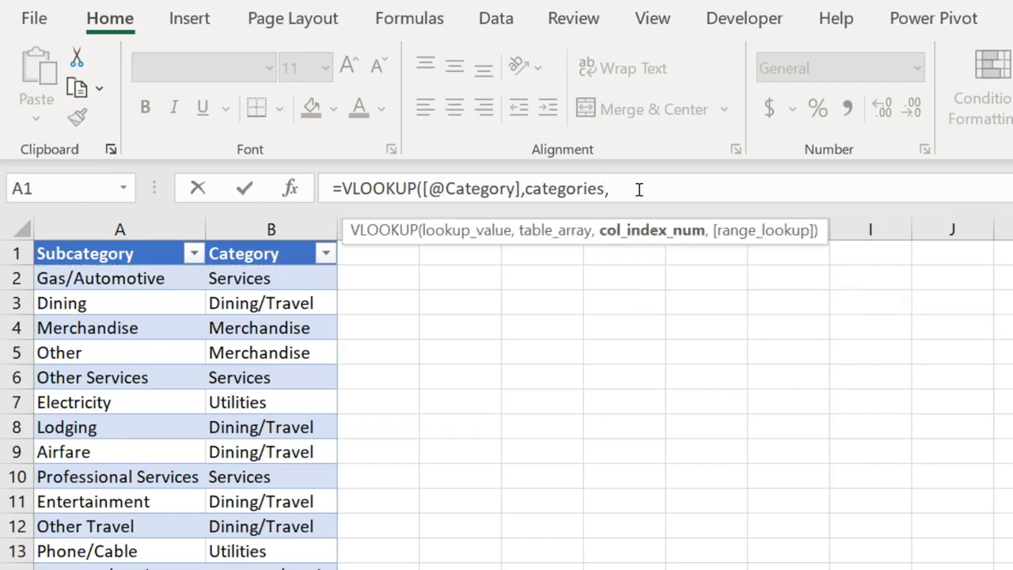
type("2,")
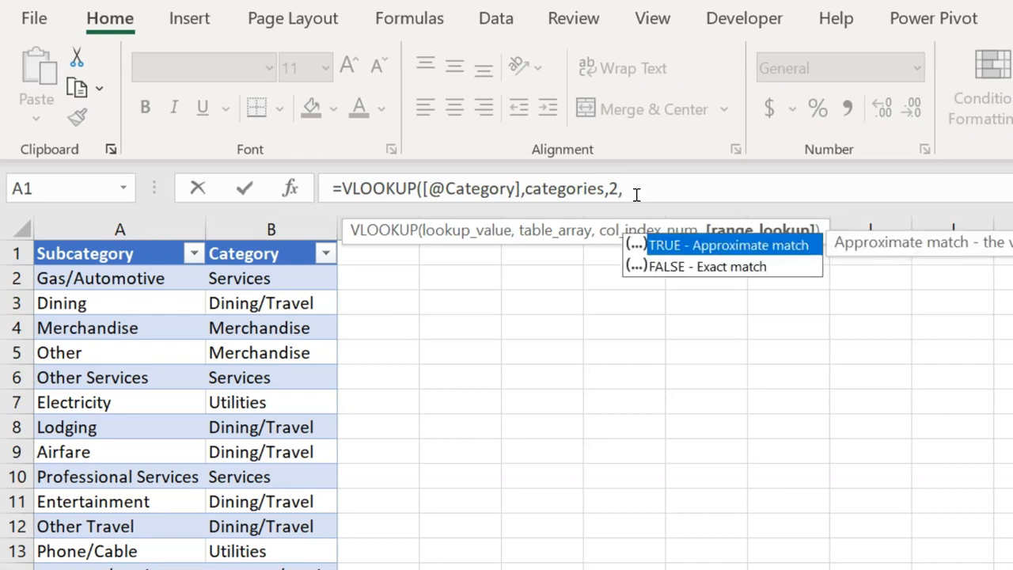
key("Down")
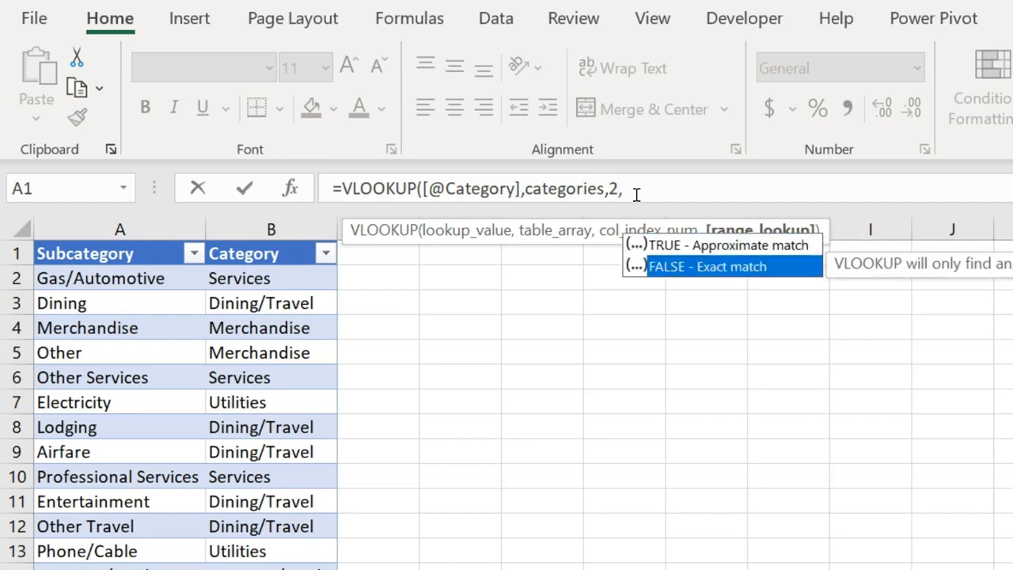
key("Tab")
type(")")
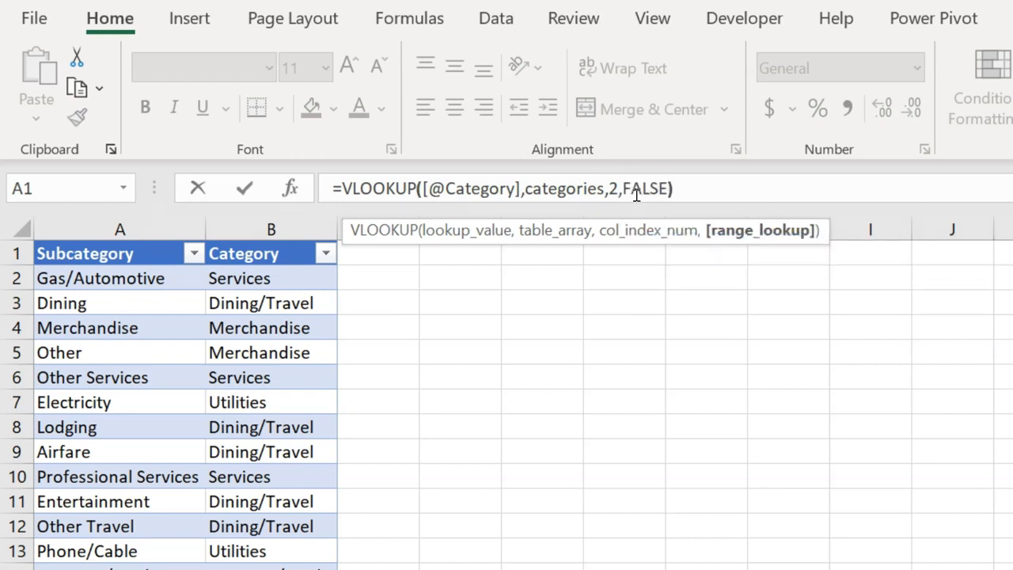
key("Return")
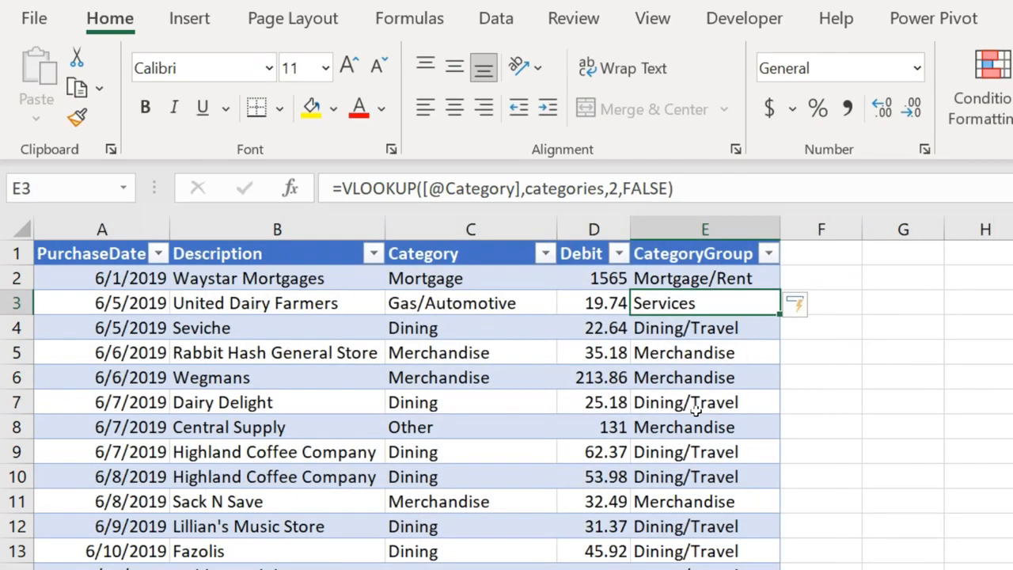
left_click(725, 273)
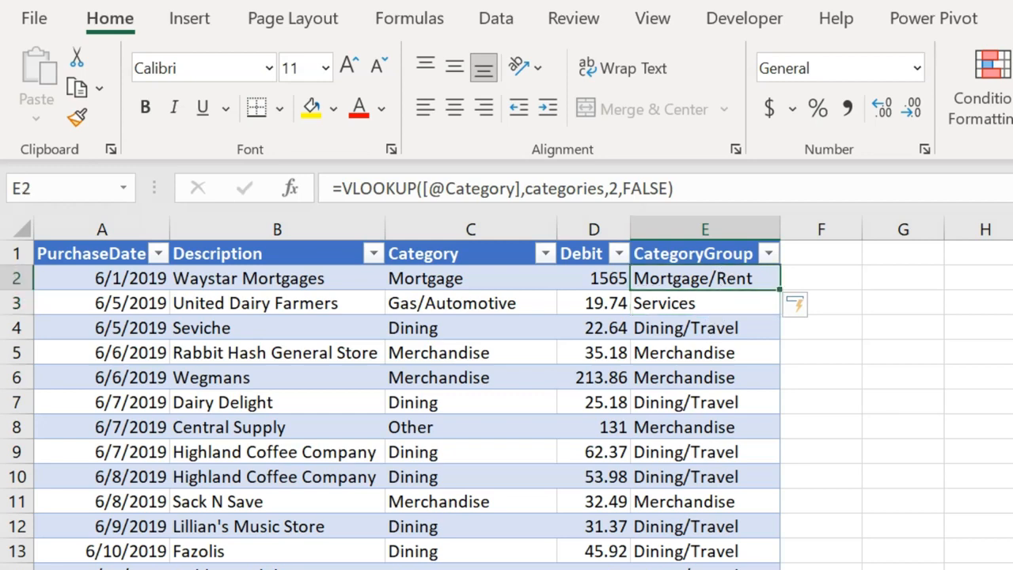
left_click(736, 397)
left_click(705, 501)
scroll(715, 546, "down", 3)
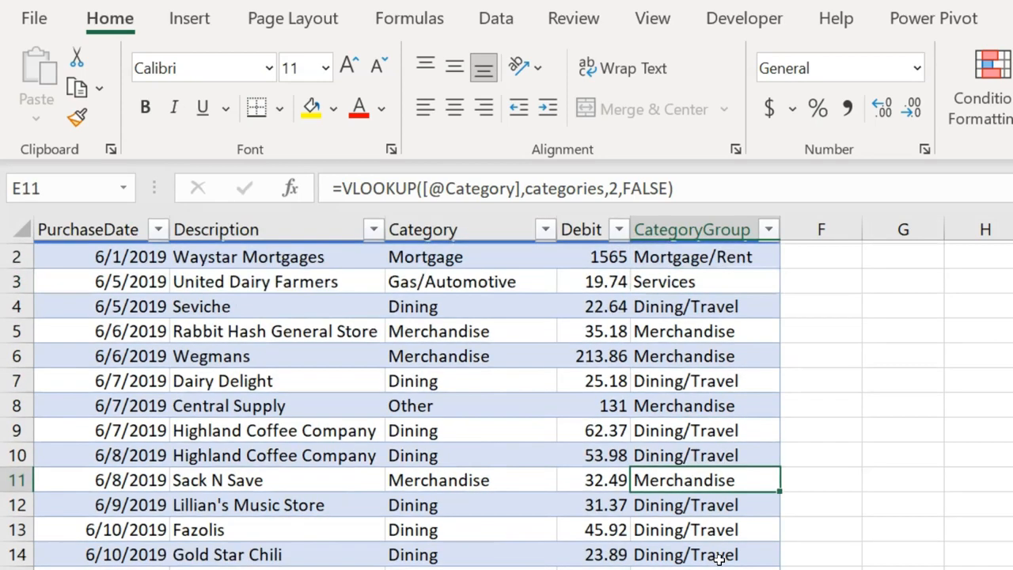
scroll(718, 559, "up", 3)
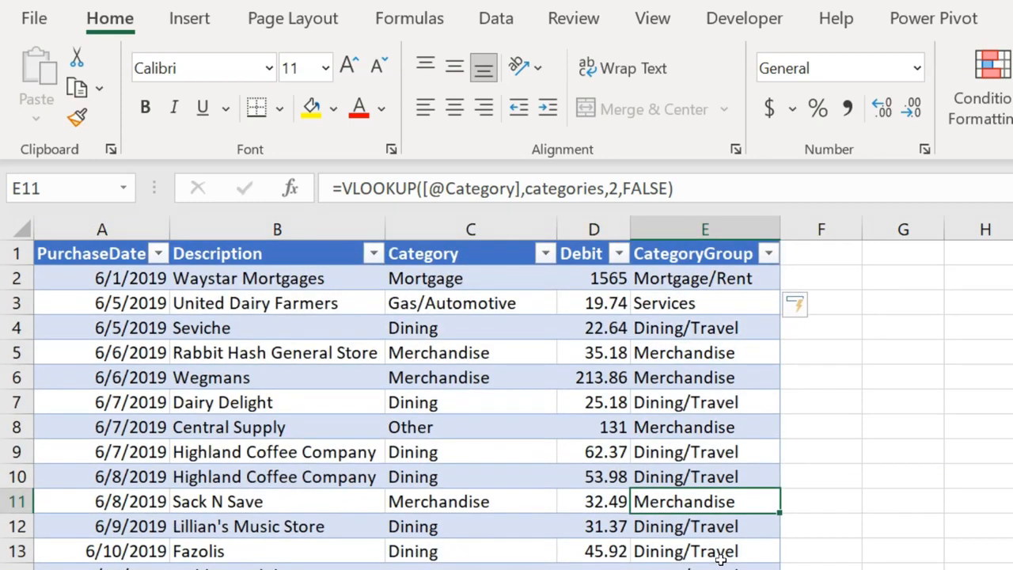
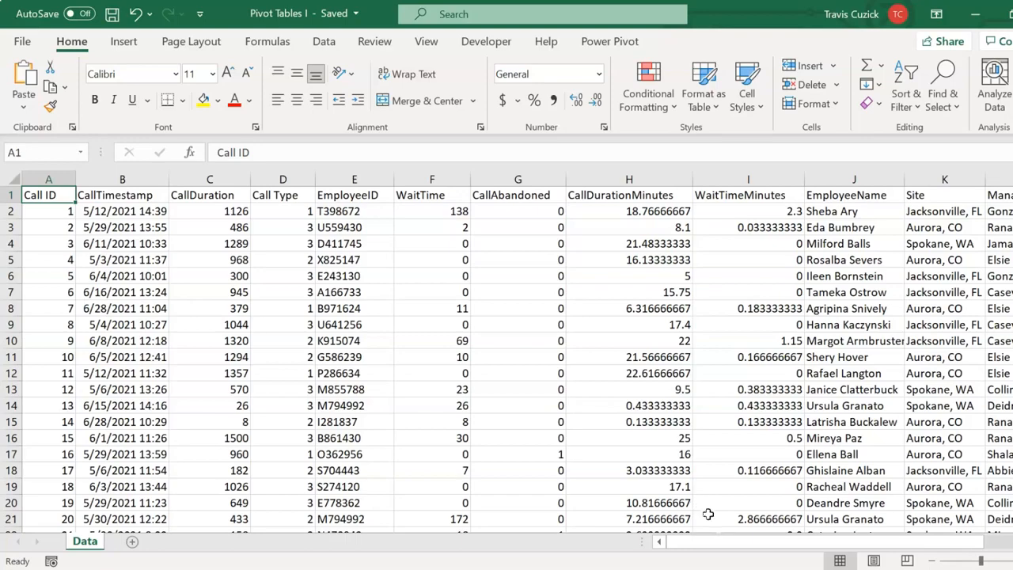
Step: Review the call data columns and create a PivotTable on a new worksheet from the whole range Data!$A$1:$M$98976
left_click_drag(741, 546, 811, 545)
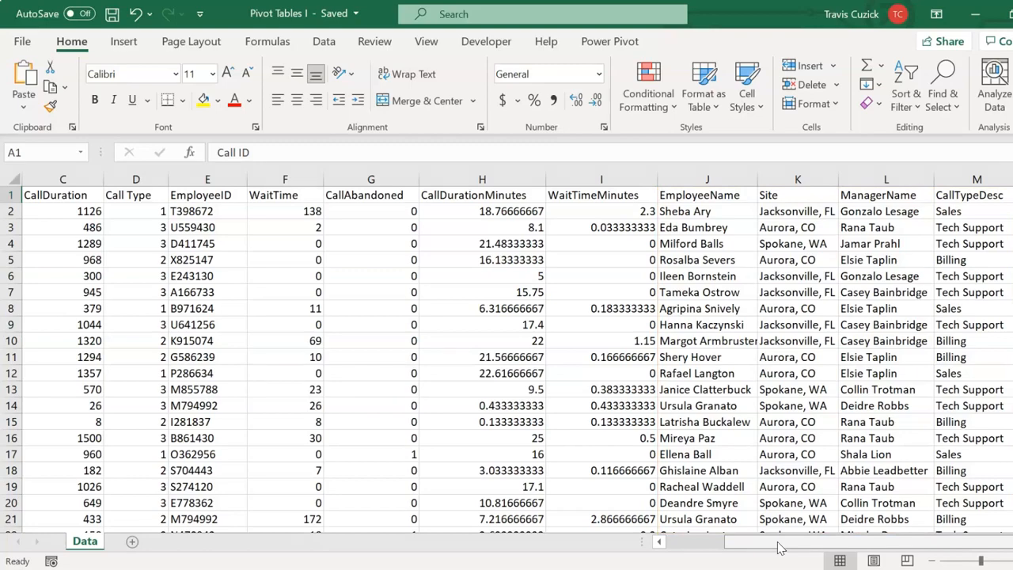
scroll(780, 546, "left", 2)
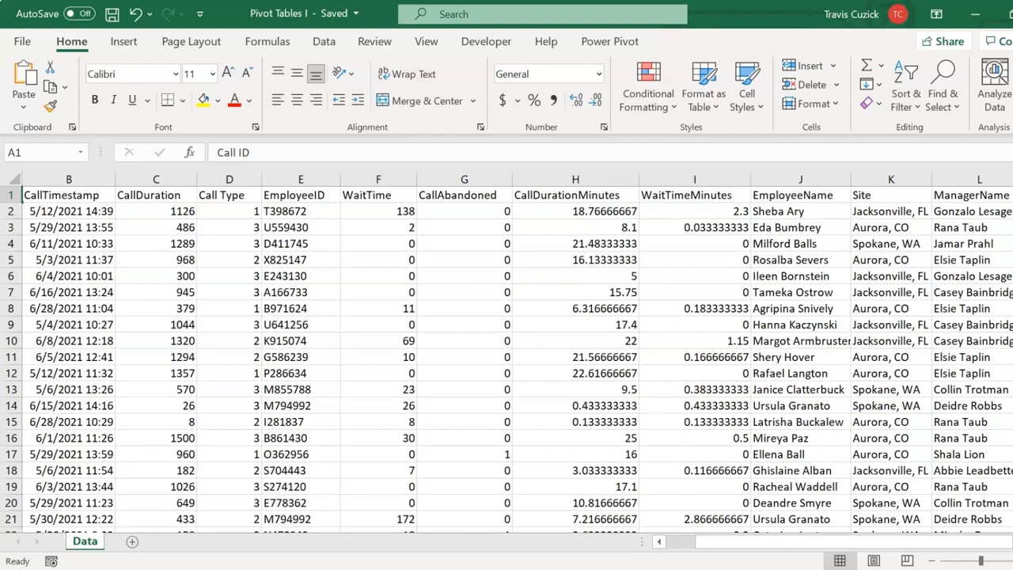
mouse_move(1012, 198)
left_mouse_down()
mouse_move(994, 531)
mouse_move(1012, 400)
mouse_move(1012, 193)
left_mouse_up()
scroll(518, 310, "left", 2)
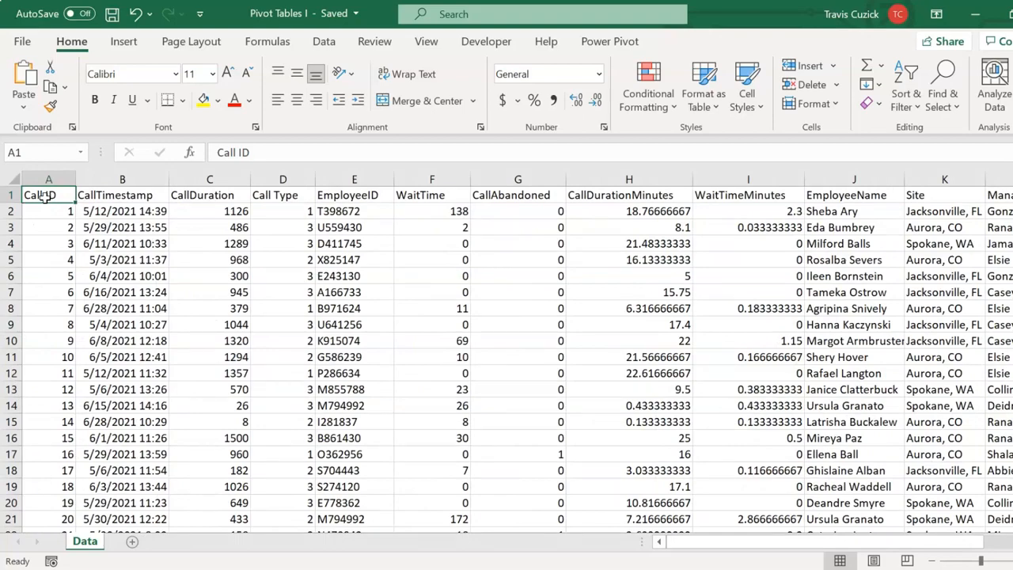
key("ctrl+shift+Right")
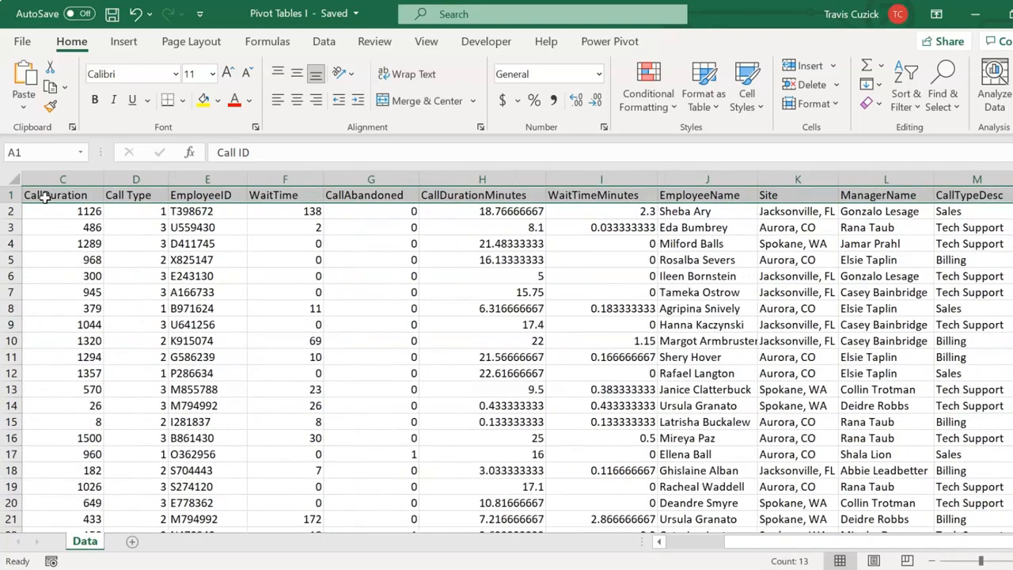
key("ctrl+shift+Down")
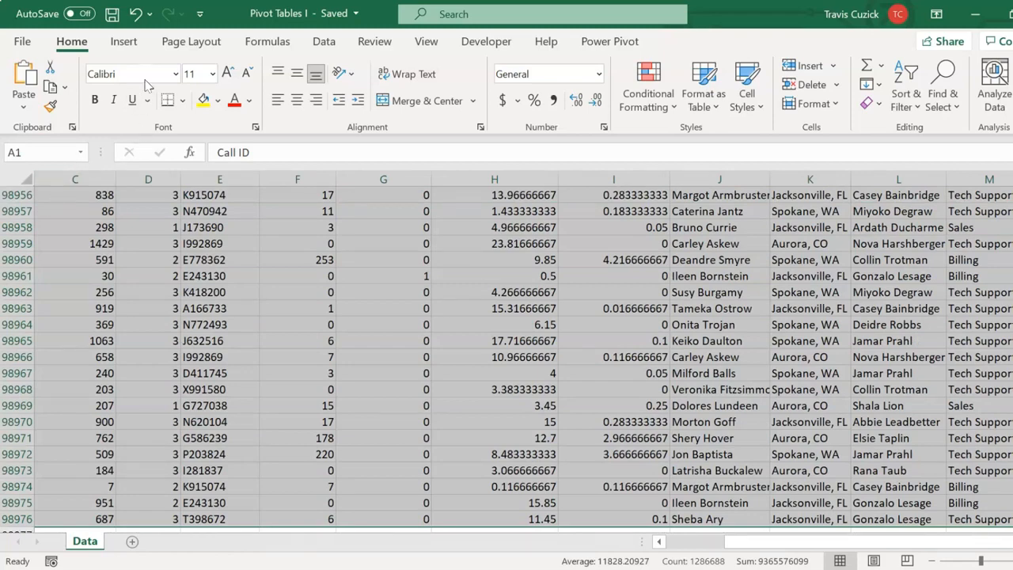
left_click(125, 43)
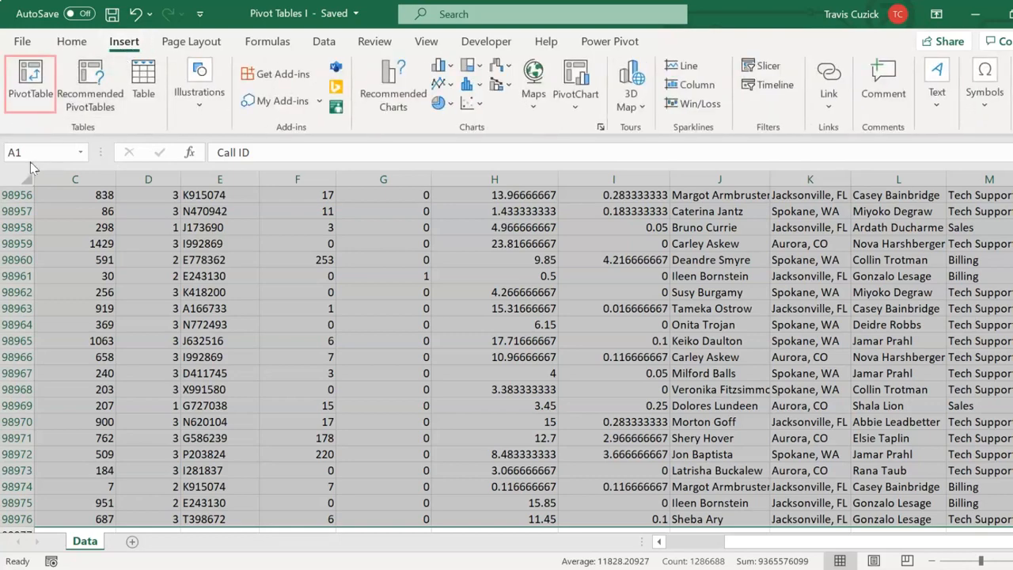
left_click(27, 91)
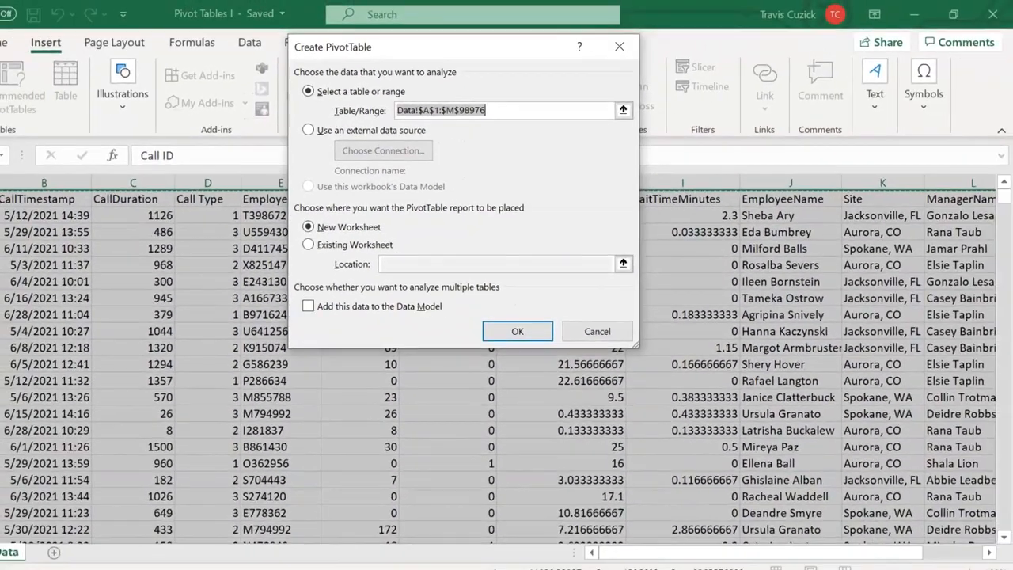
left_click(495, 335)
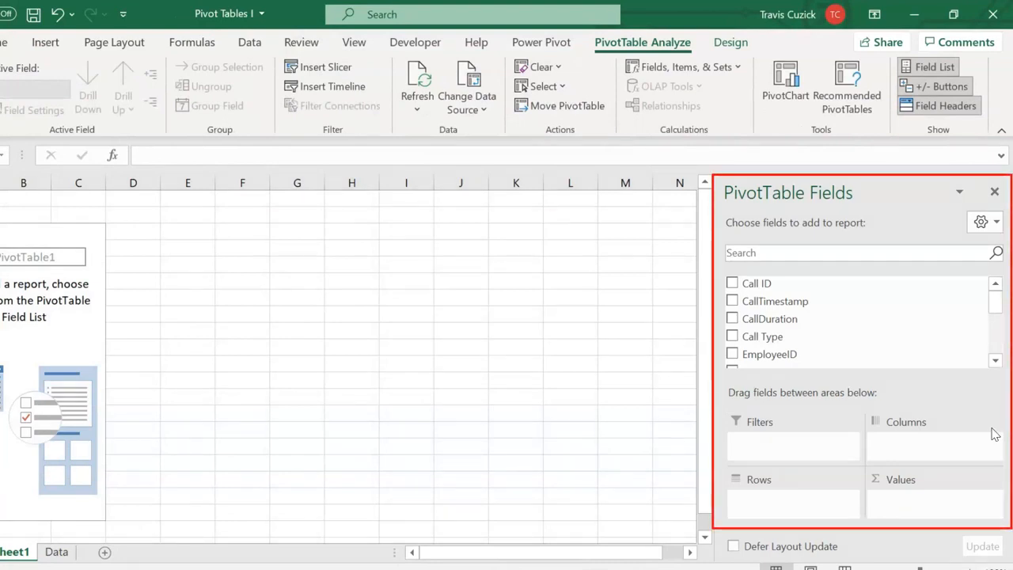
Step: Look through the PivotTable's available fields and add the Site field to the Rows area
mouse_move(996, 307)
left_mouse_down()
mouse_move(998, 361)
mouse_move(993, 216)
left_mouse_up()
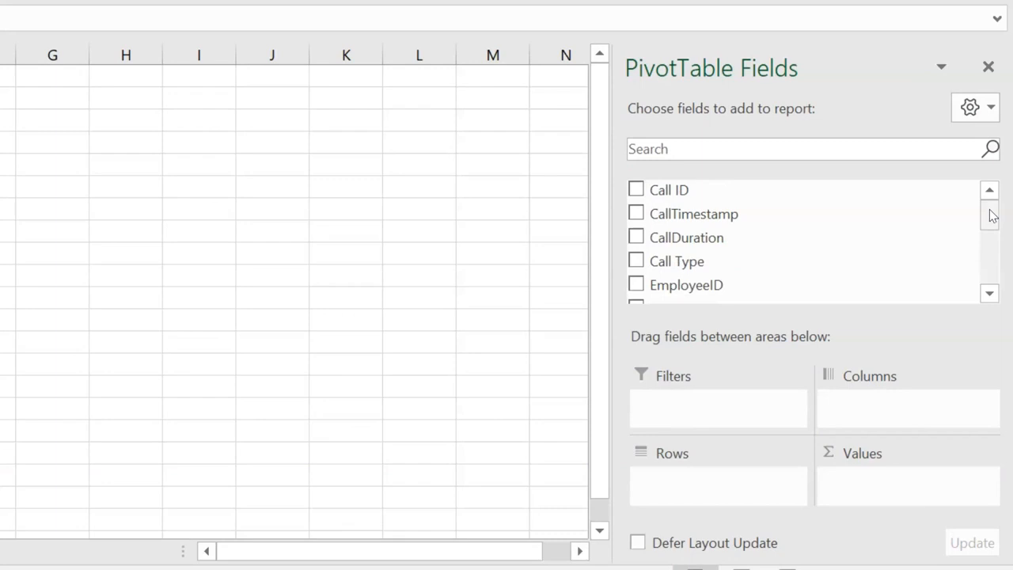
left_click_drag(993, 216, 993, 222)
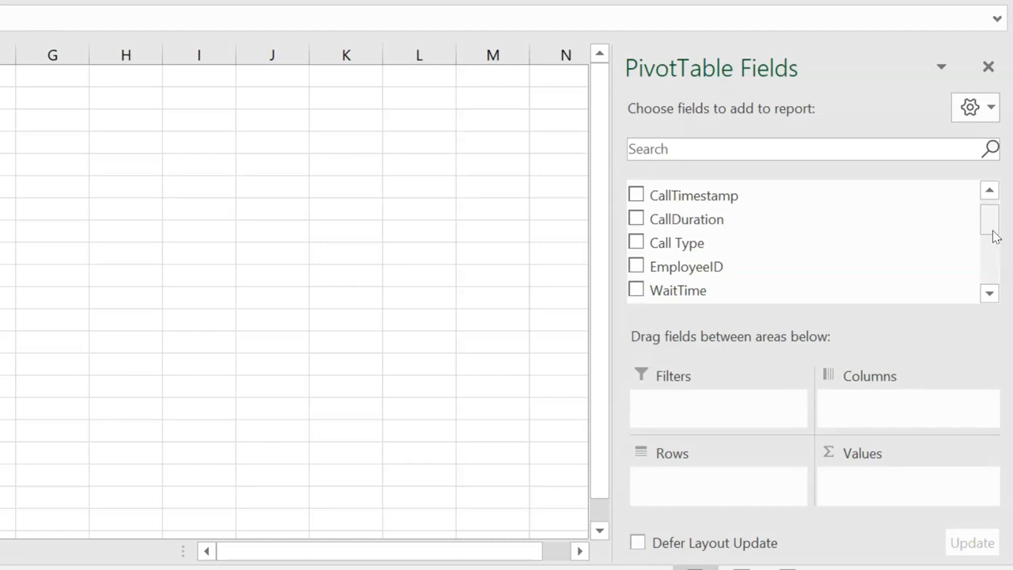
left_click_drag(995, 235, 994, 226)
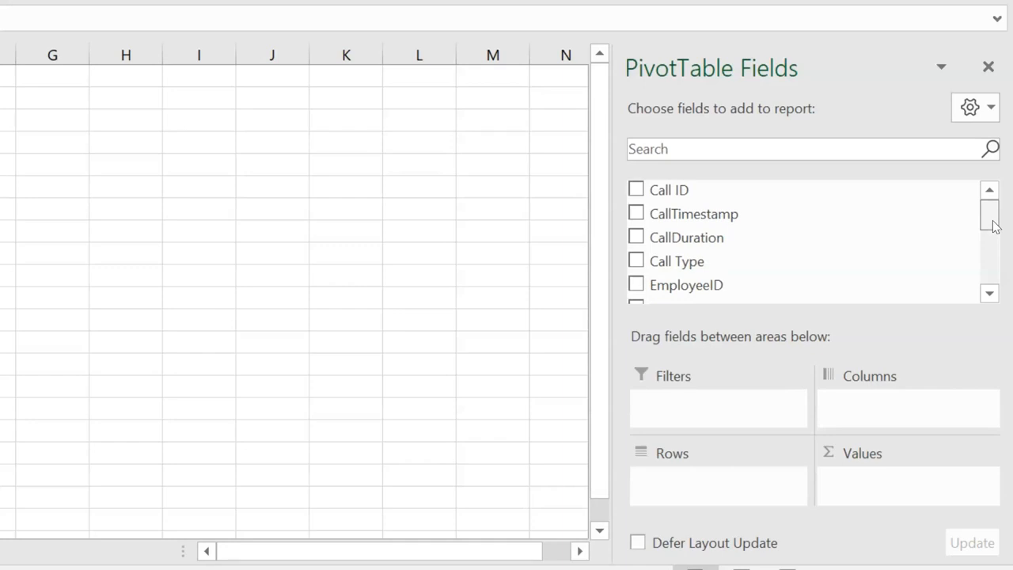
left_click_drag(994, 227, 994, 264)
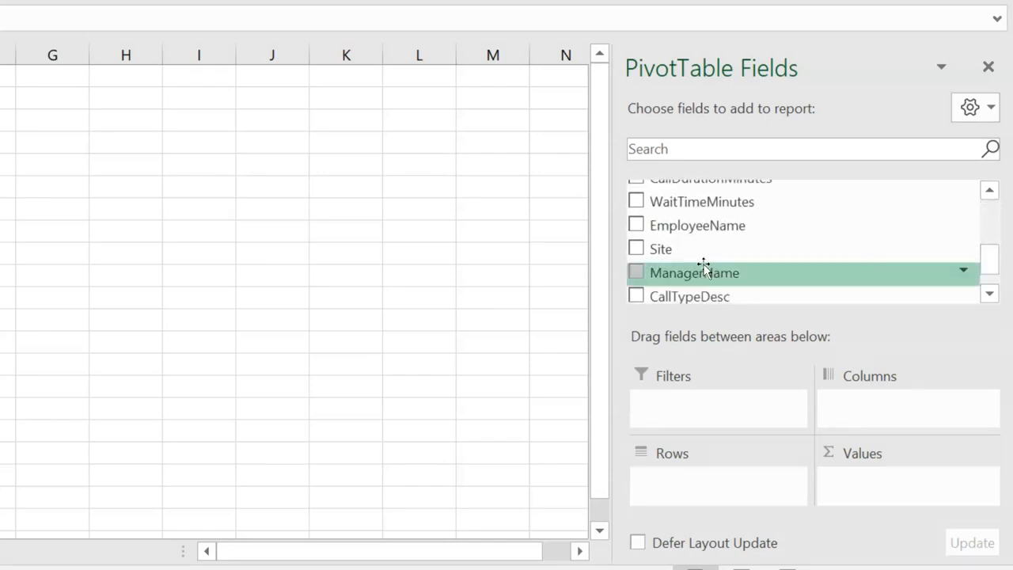
left_click_drag(701, 259, 716, 487)
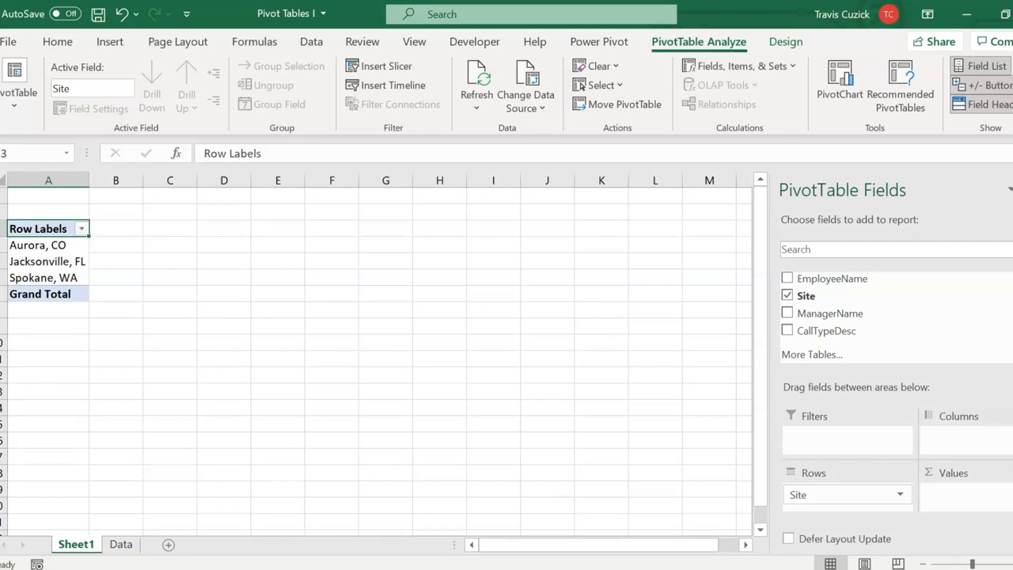
Step: Add the Call ID field to the PivotTable's Values area and compare it with the Call ID column on the Data sheet
scroll(927, 353, "up", 2)
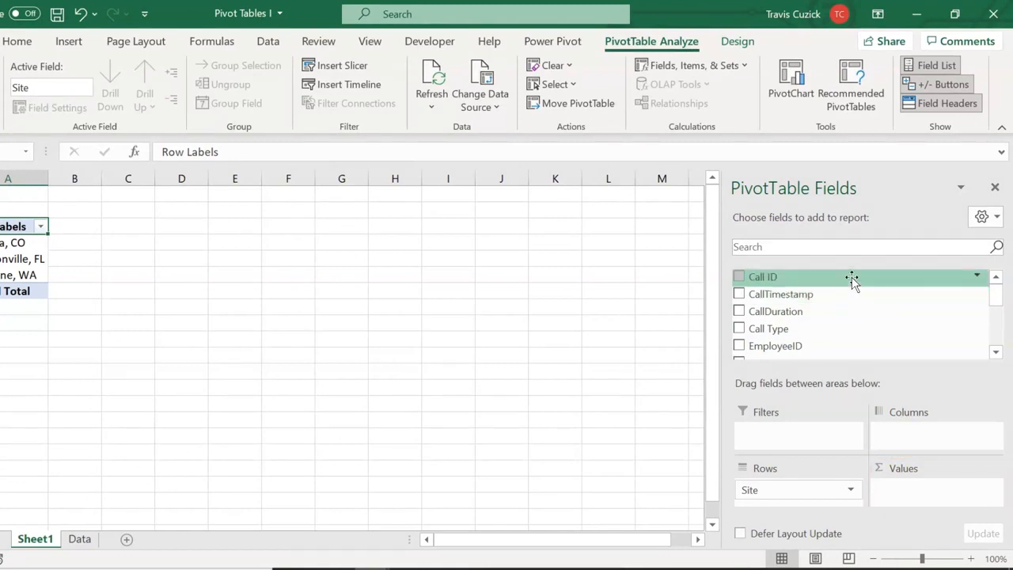
left_click_drag(852, 280, 949, 495)
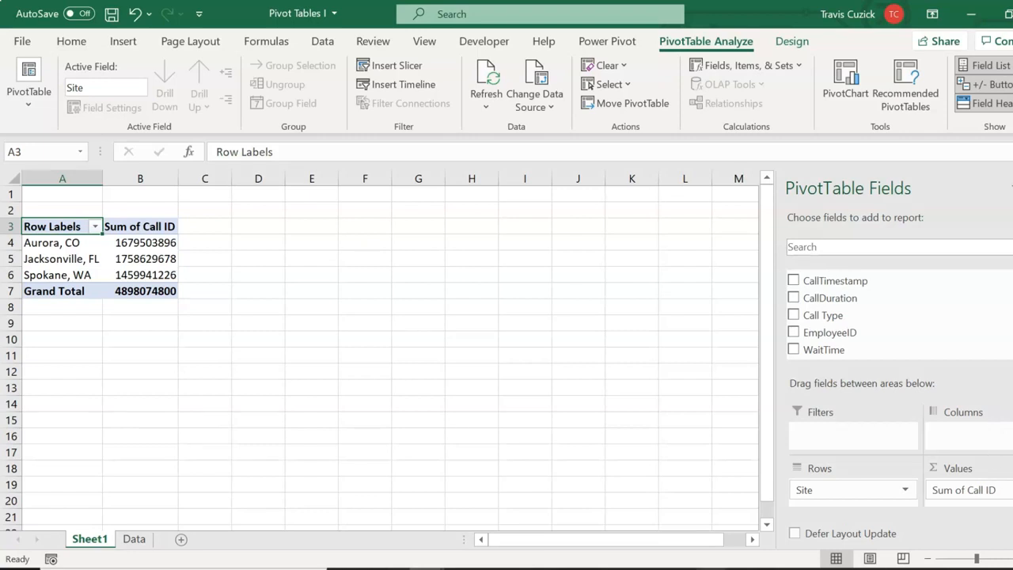
left_click(133, 539)
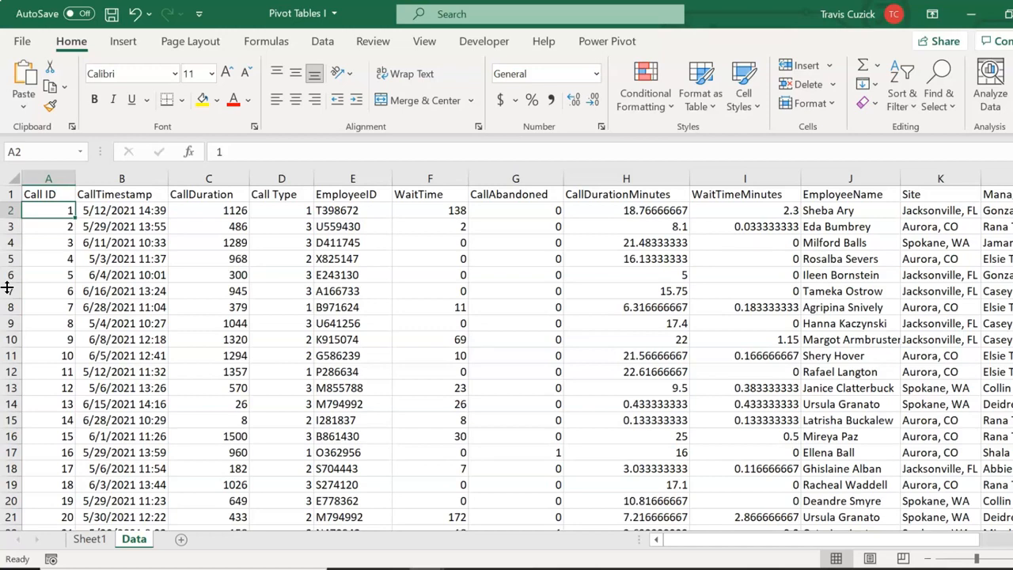
left_click(89, 539)
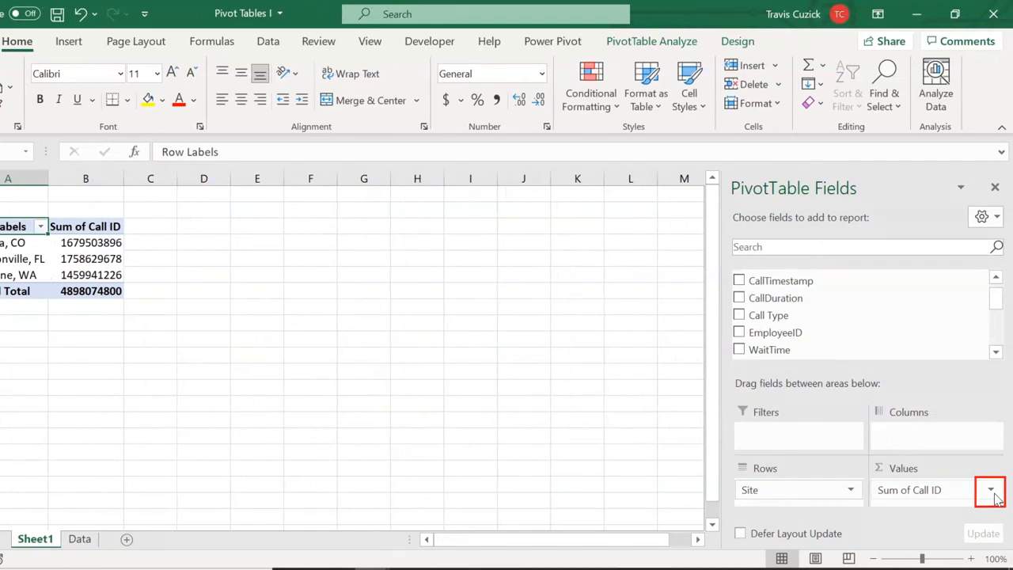
Step: Change the Call ID value field to summarize by Count instead of Sum
left_click(991, 491)
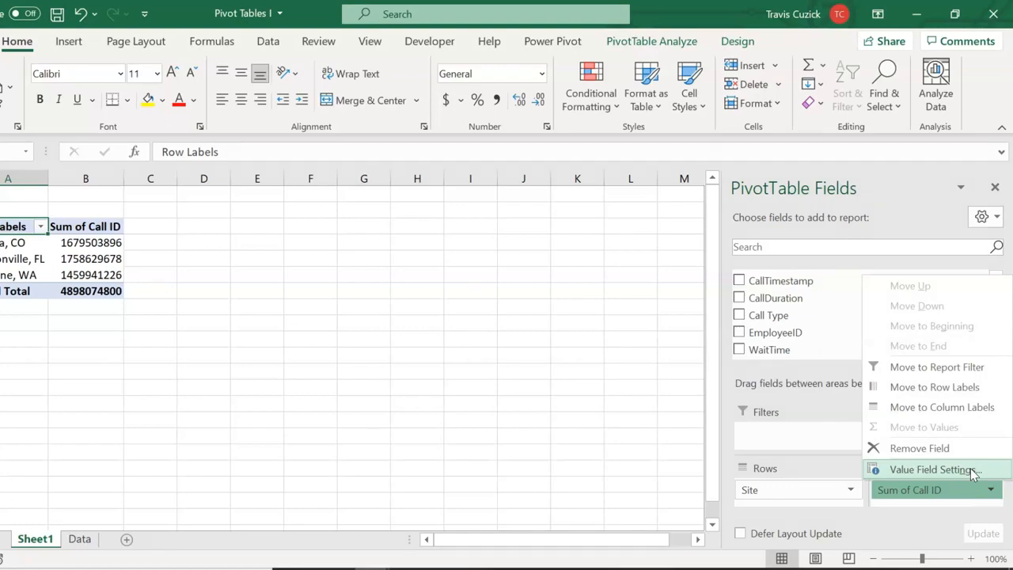
left_click(973, 472)
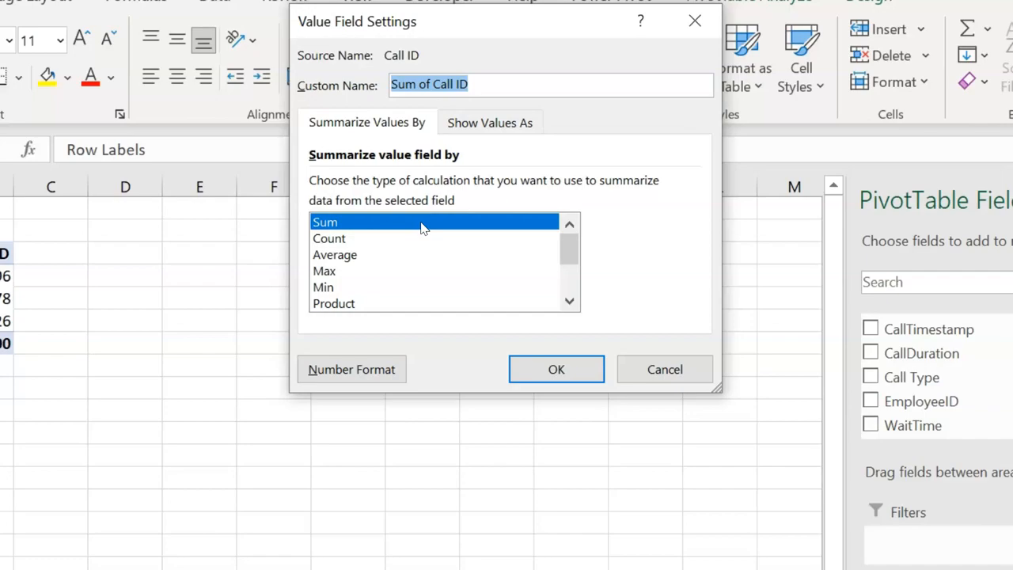
left_click(331, 239)
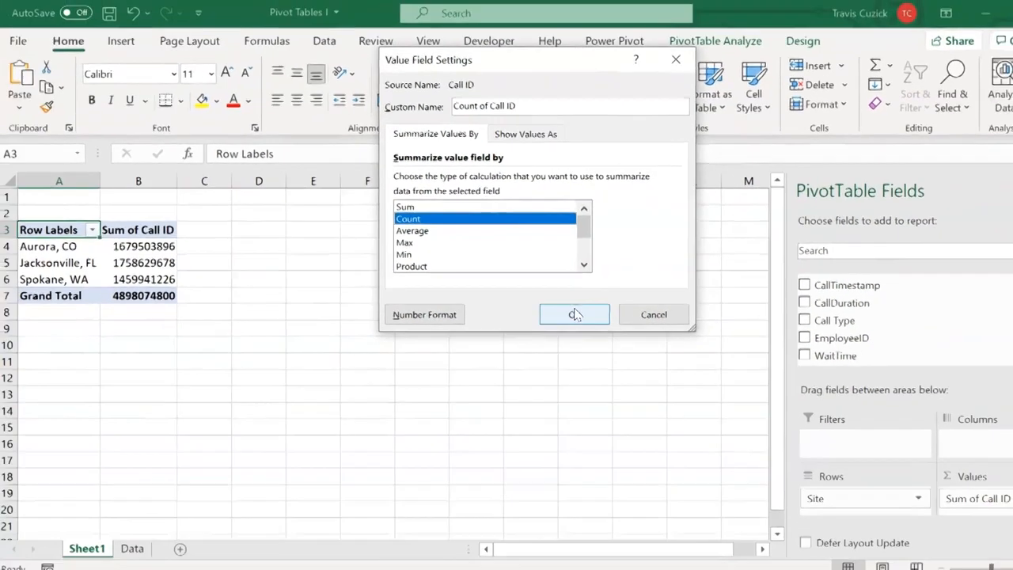
left_click(574, 315)
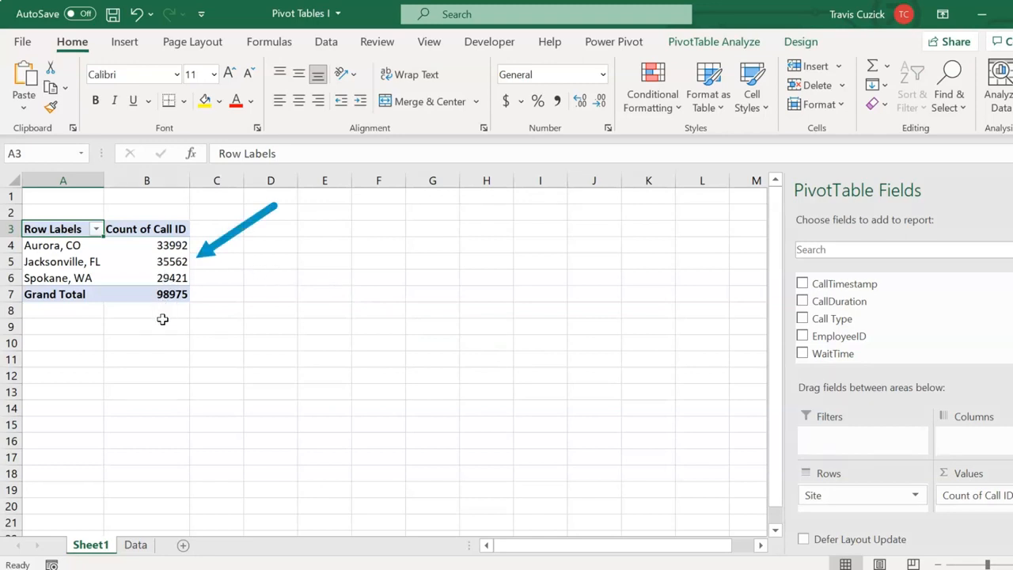
Step: Turn on filtering for the entire call data range on the Data sheet
left_click(135, 545)
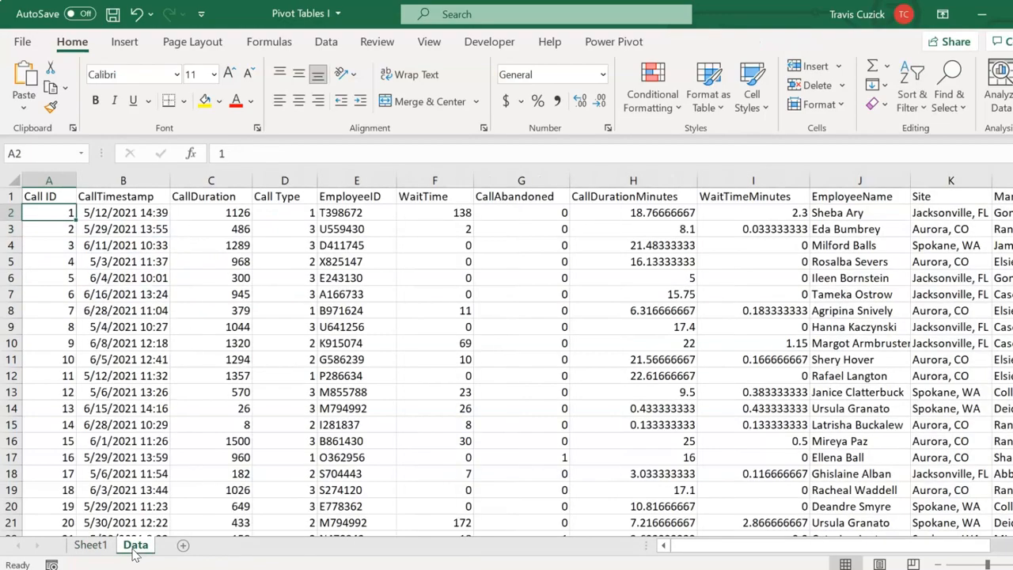
left_click(45, 197)
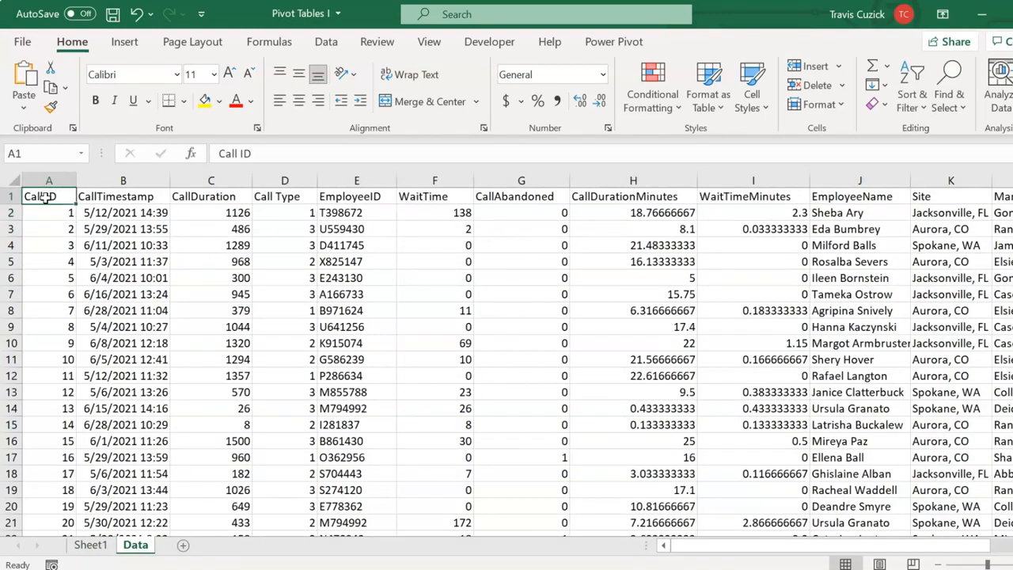
key("ctrl+shift+Right")
key("ctrl+shift+Down")
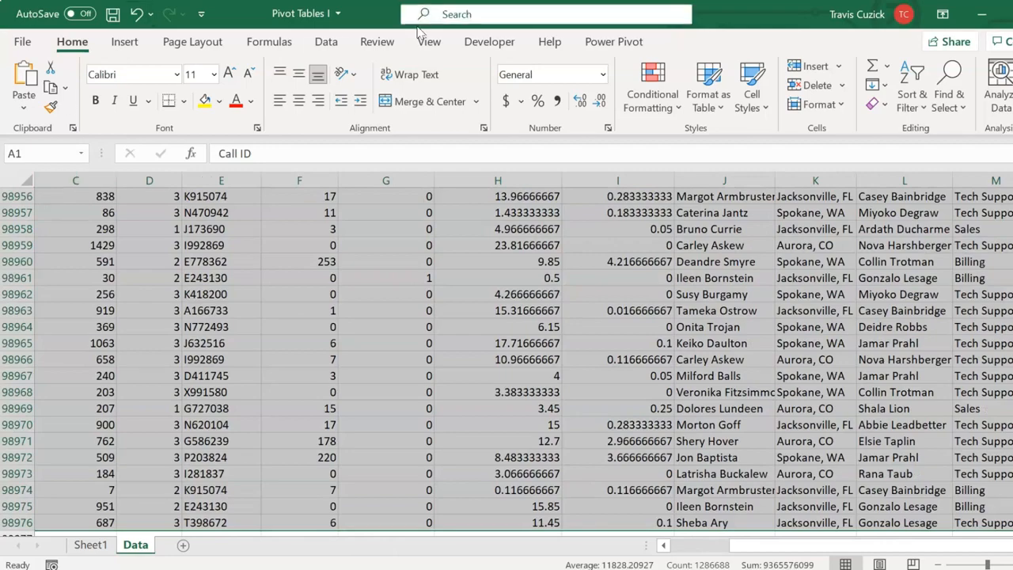
left_click(326, 41)
left_click(687, 80)
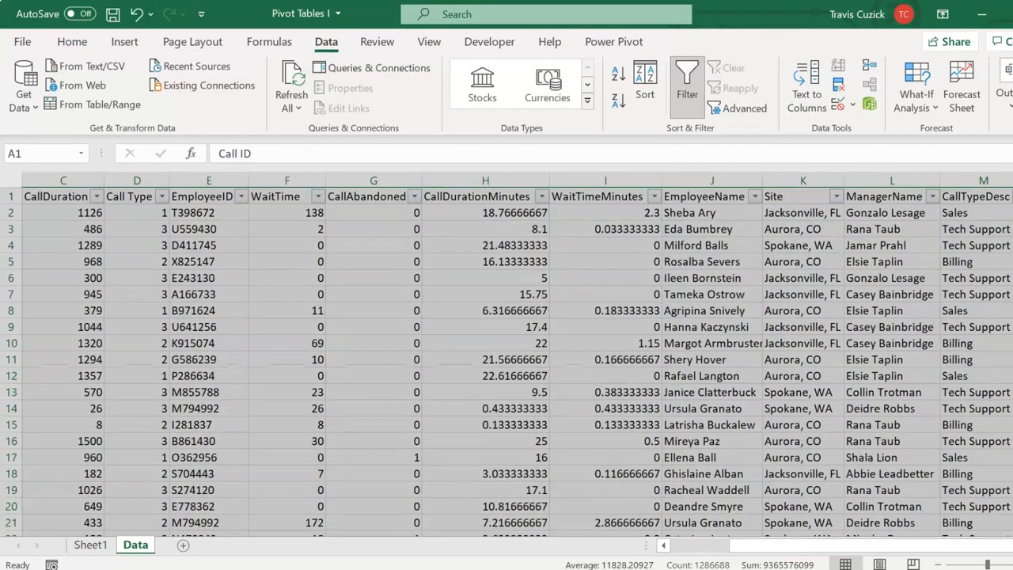
left_click(276, 250)
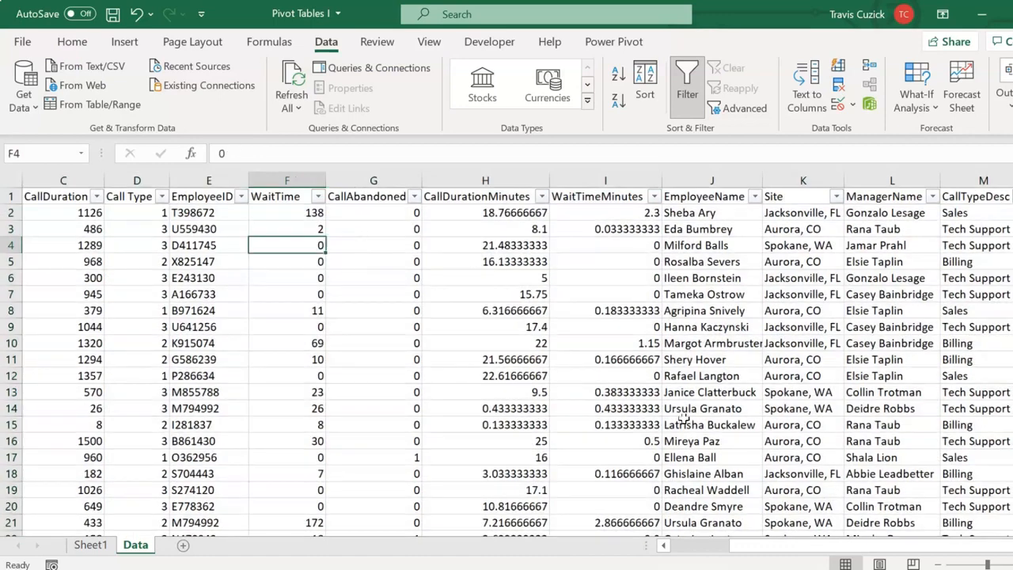
Step: Filter the Site column to Jacksonville, FL only, check the matching records, and return to the PivotTable on Sheet1
left_click(837, 196)
left_click(672, 385)
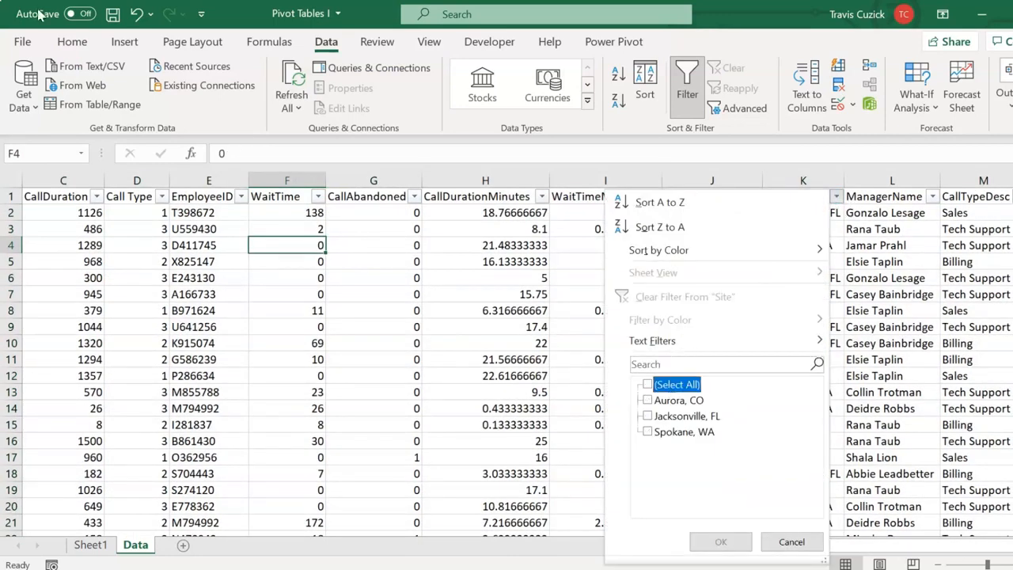
left_click(669, 417)
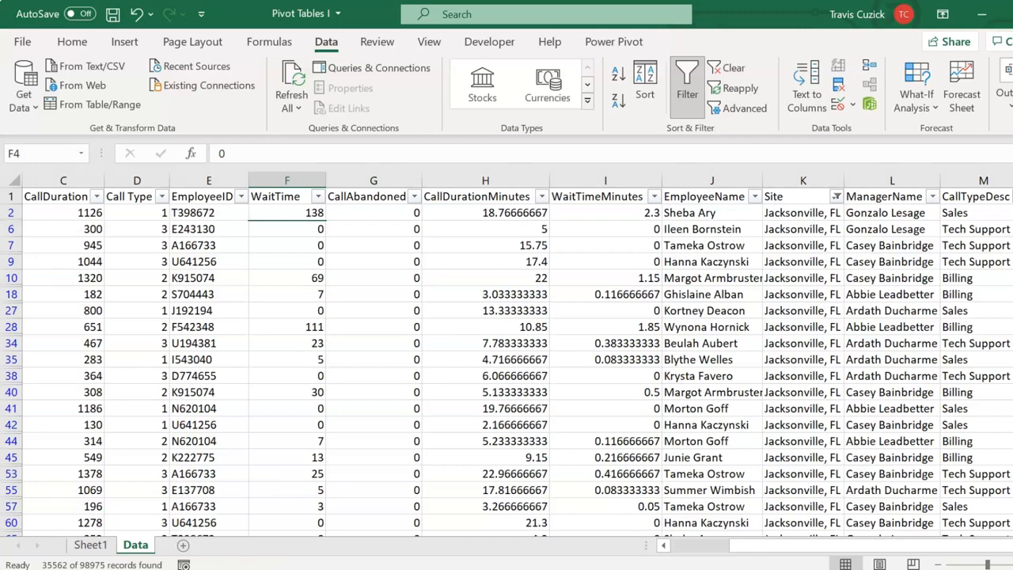
key("ctrl+Page_Up")
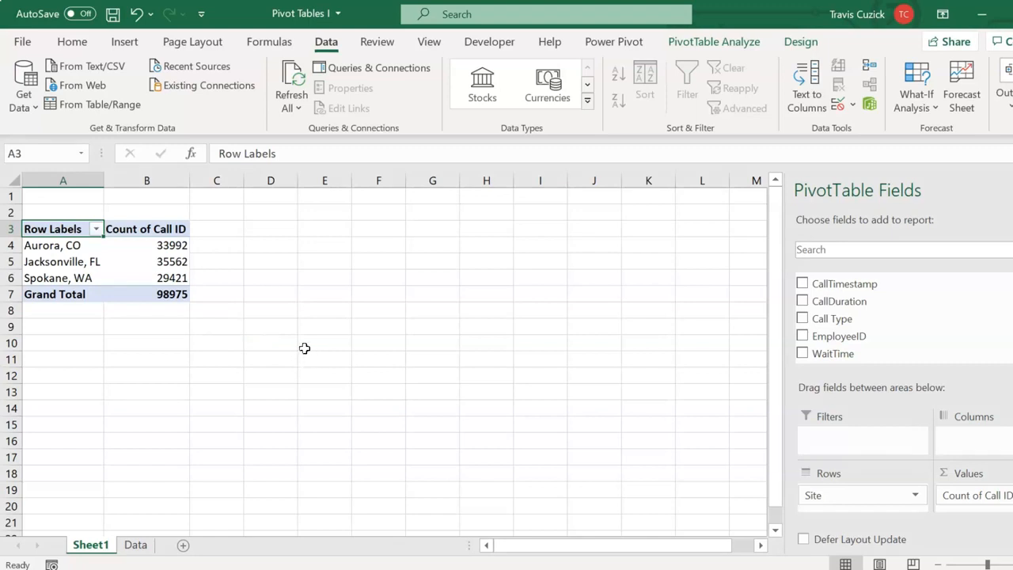
Step: Drill down into the Jacksonville, FL call count and check the detail table's Site filter values and full Call ID column
double_click(170, 262)
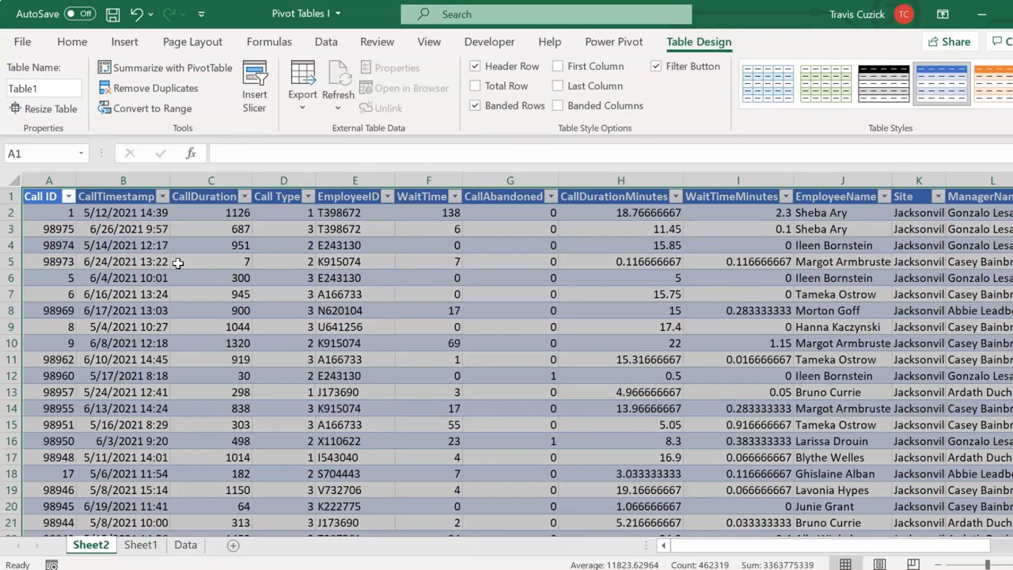
left_click(354, 294)
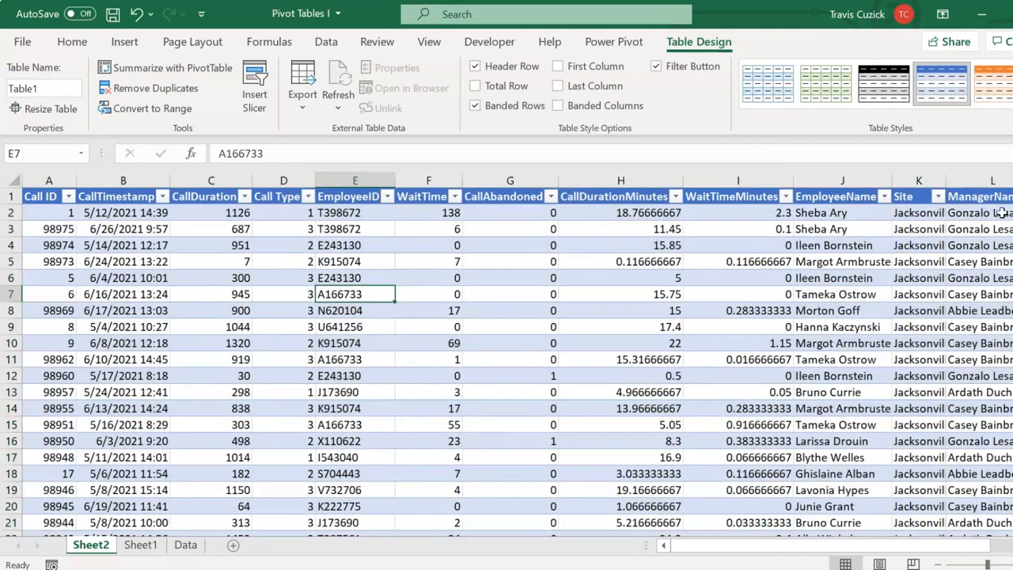
left_click(938, 198)
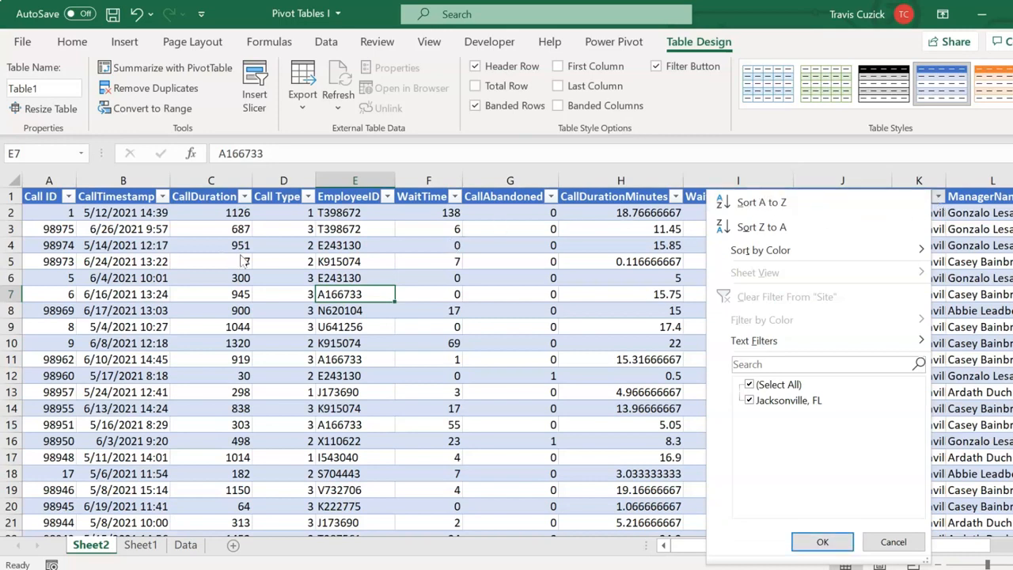
left_click(47, 224)
left_click(49, 214)
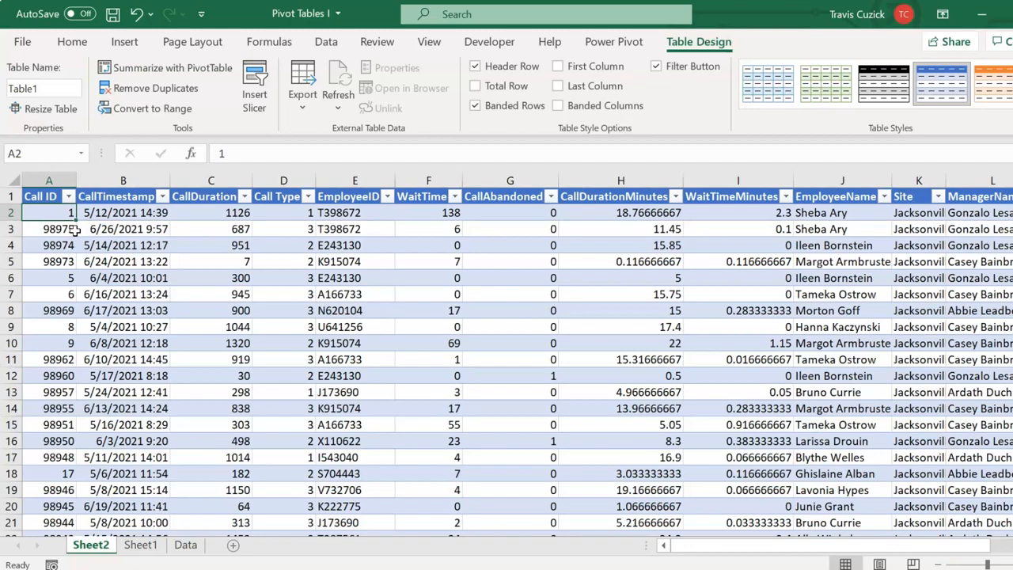
key("ctrl+shift+Down")
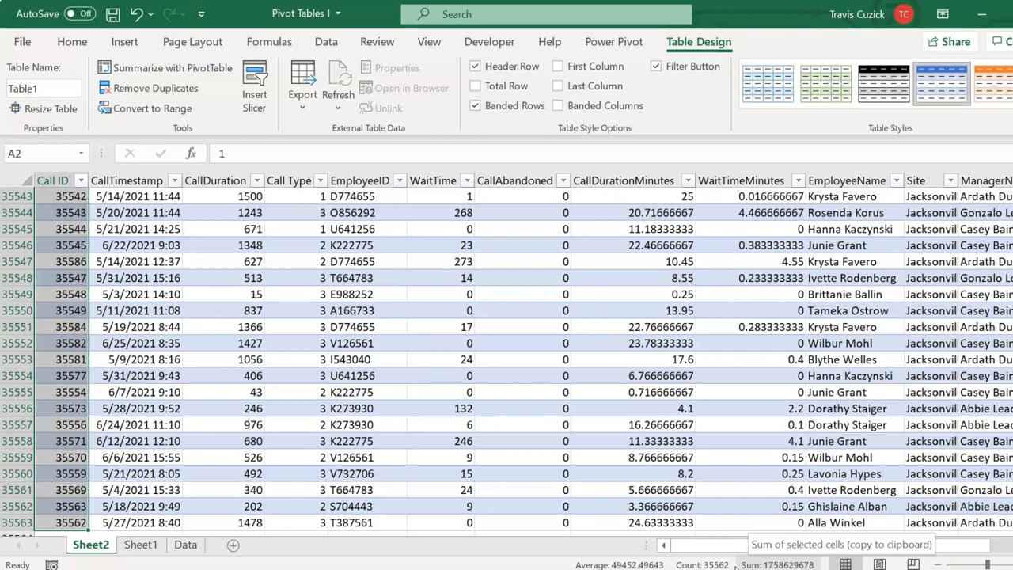
Step: Delete the Sheet2 drill-down sheet from the workbook and confirm its permanent deletion
right_click(90, 545)
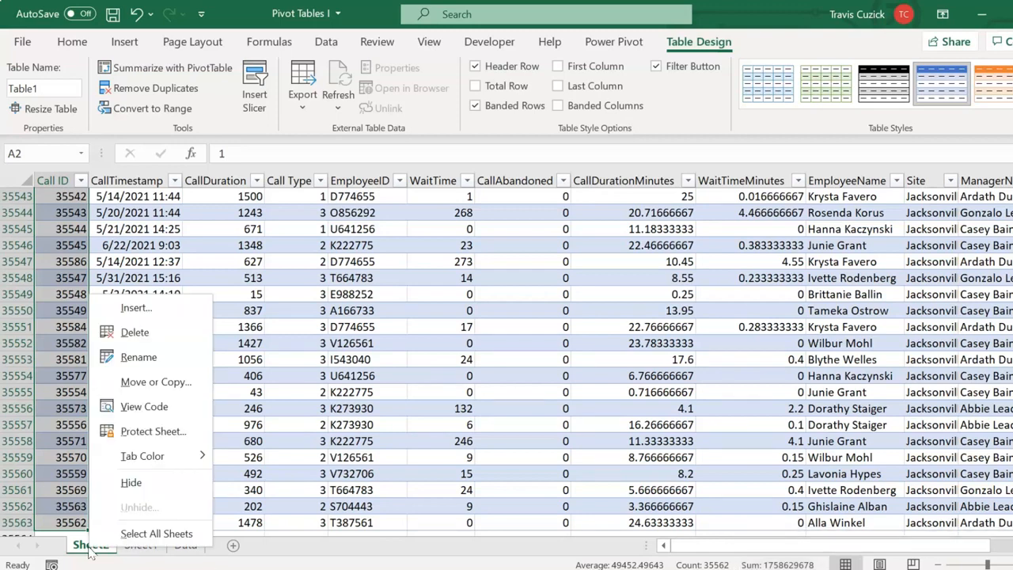
left_click(151, 334)
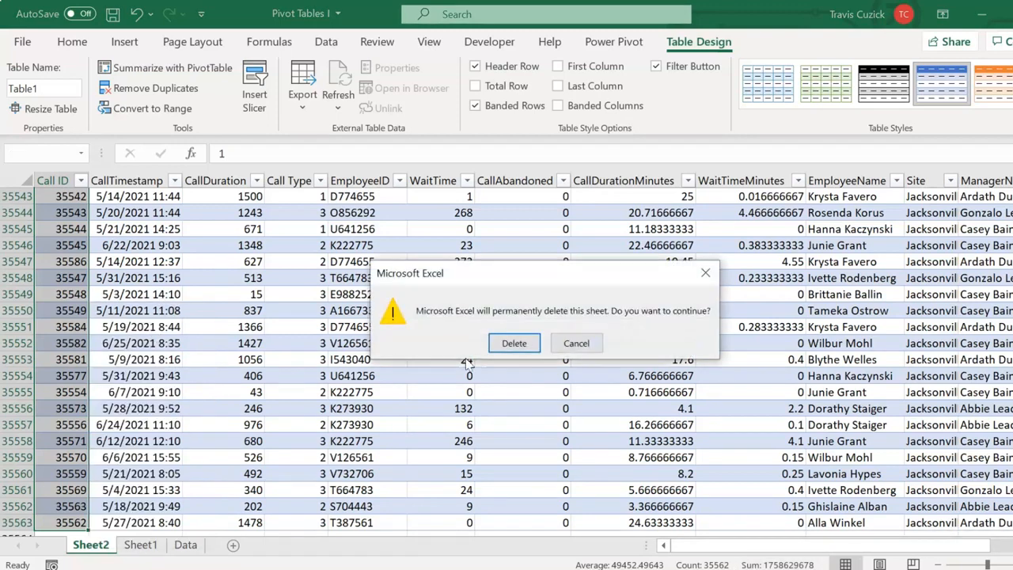
left_click(518, 342)
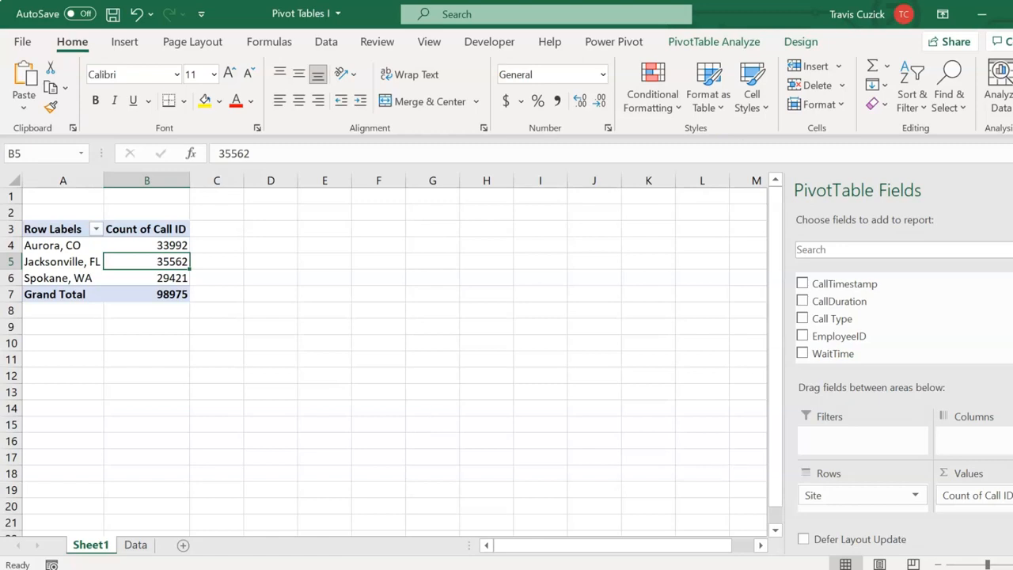
Step: Add CallAbandoned as a summed PivotTable value, check that column's filter values on the Data sheet, and return to Sheet1
left_click_drag(1003, 303, 994, 322)
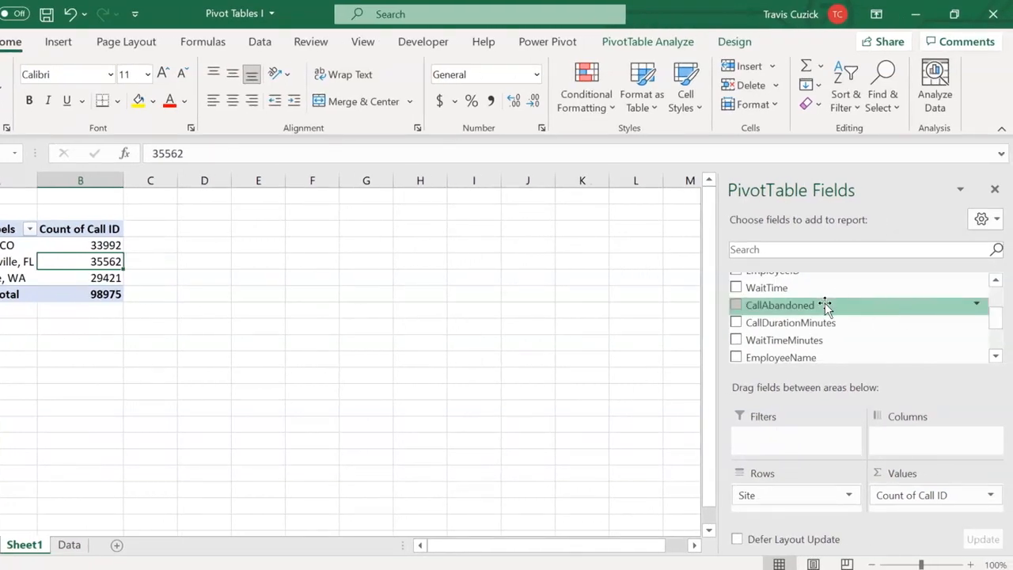
left_click_drag(780, 305, 922, 504)
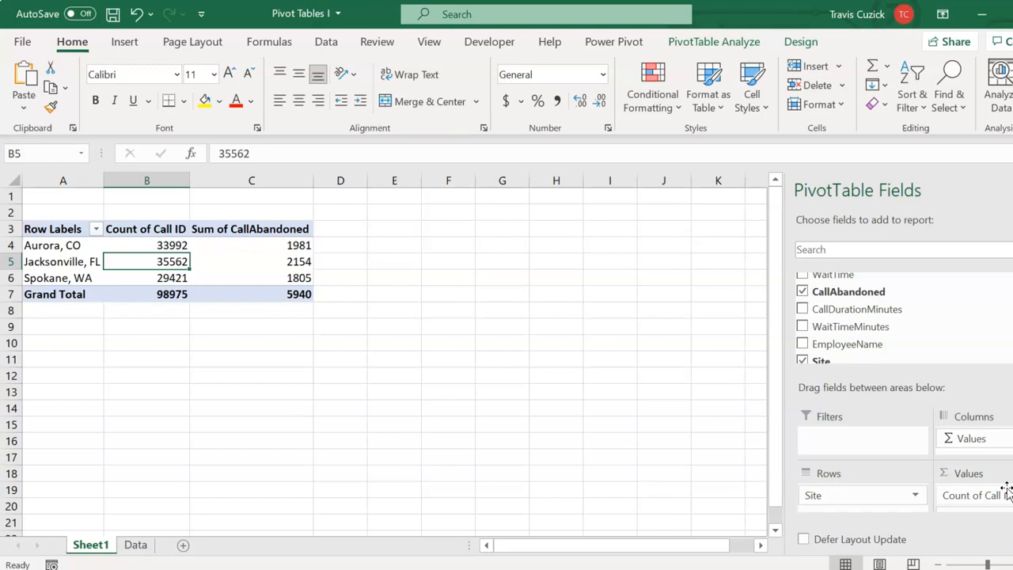
left_click(135, 545)
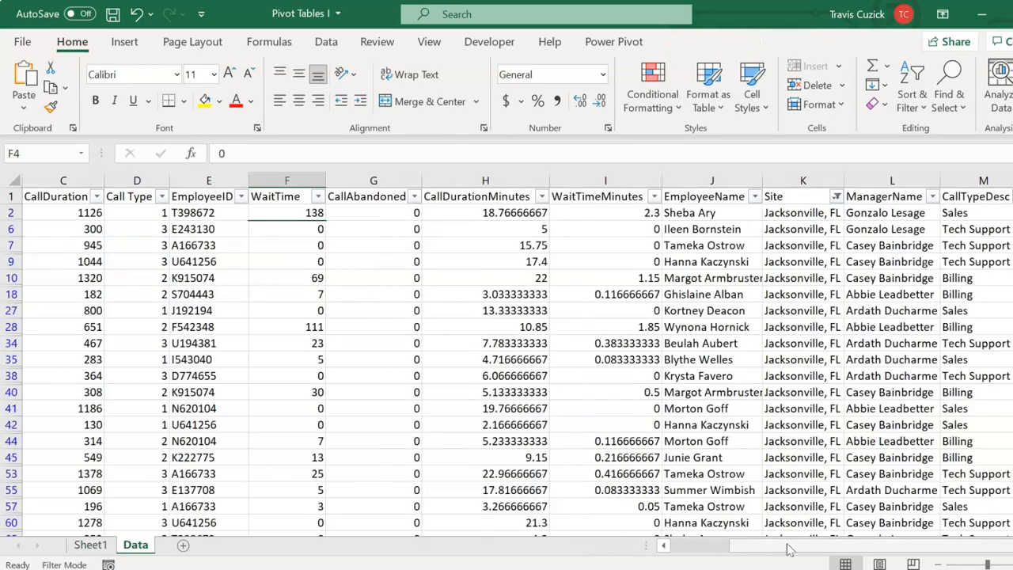
left_click(413, 196)
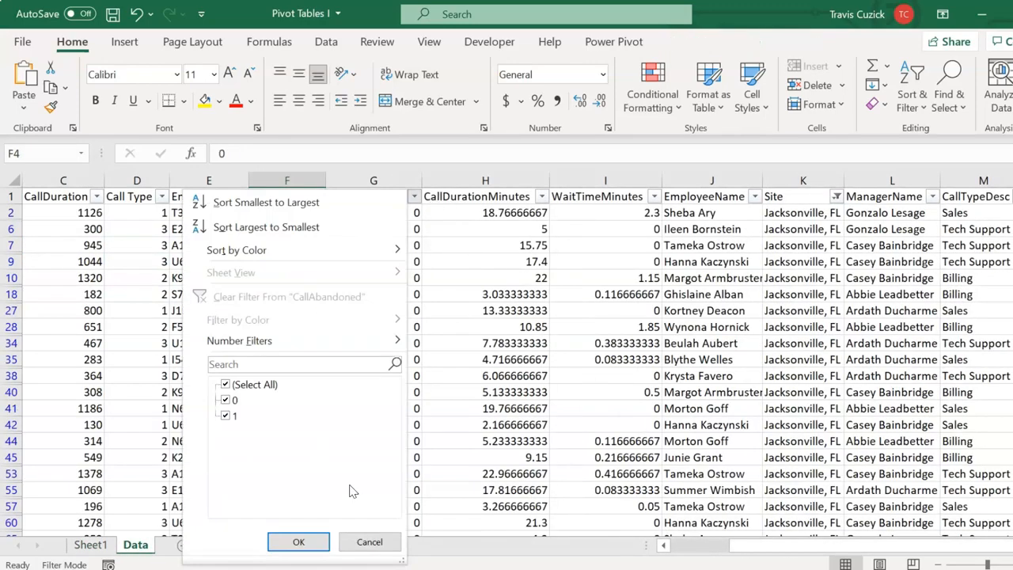
left_click(369, 542)
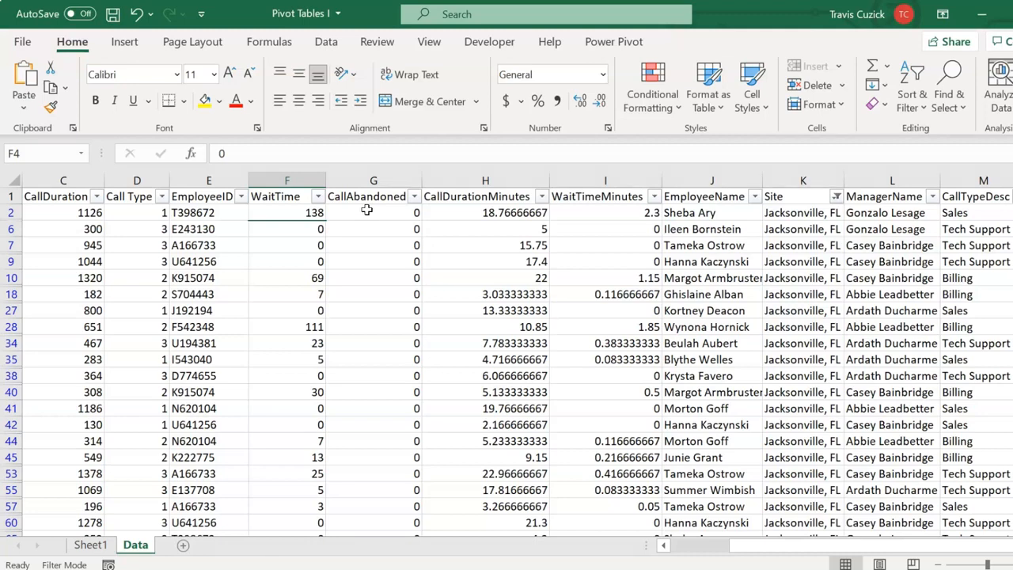
left_click(90, 544)
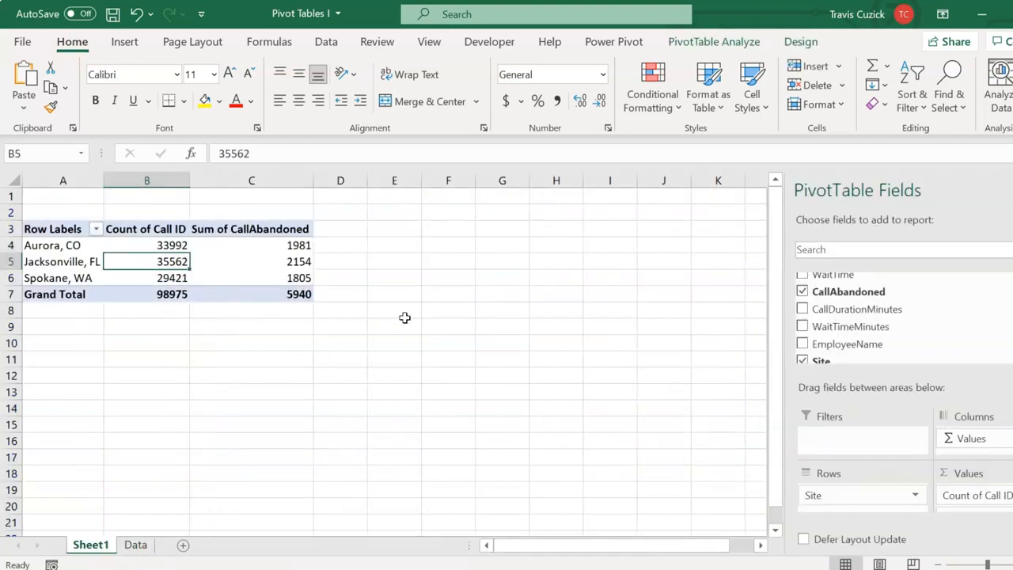
Step: Filter CallAbandoned to 1 for the Jacksonville, FL records on the Data sheet and compare with that site's abandoned sum in the PivotTable
left_click(74, 261)
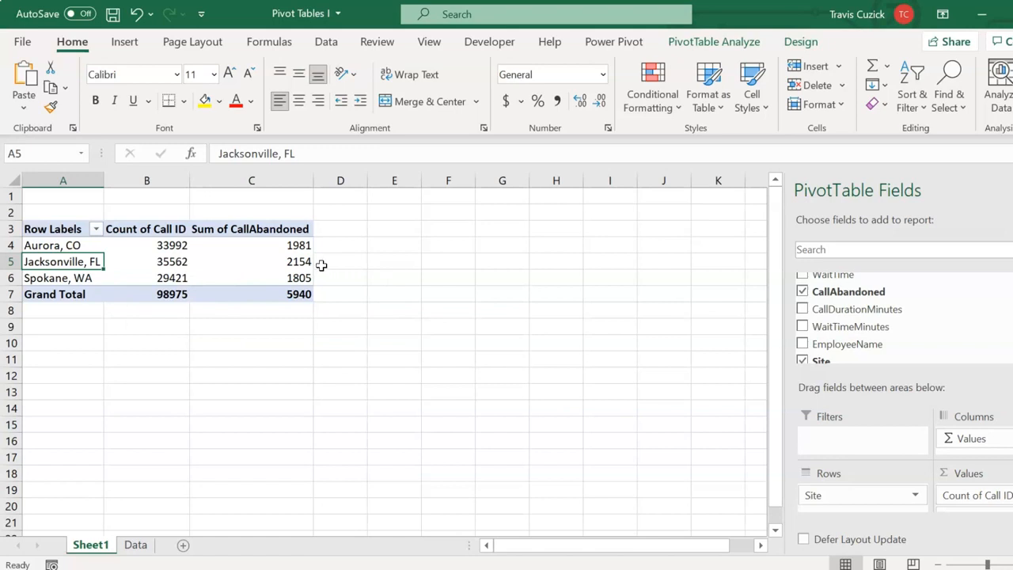
mouse_move(311, 262)
left_click(136, 545)
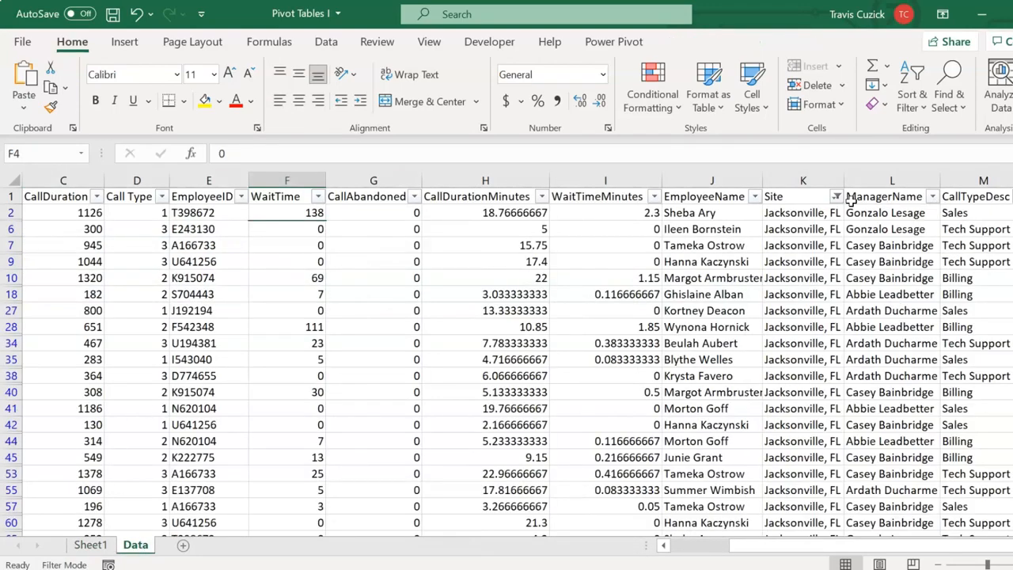
left_click(414, 197)
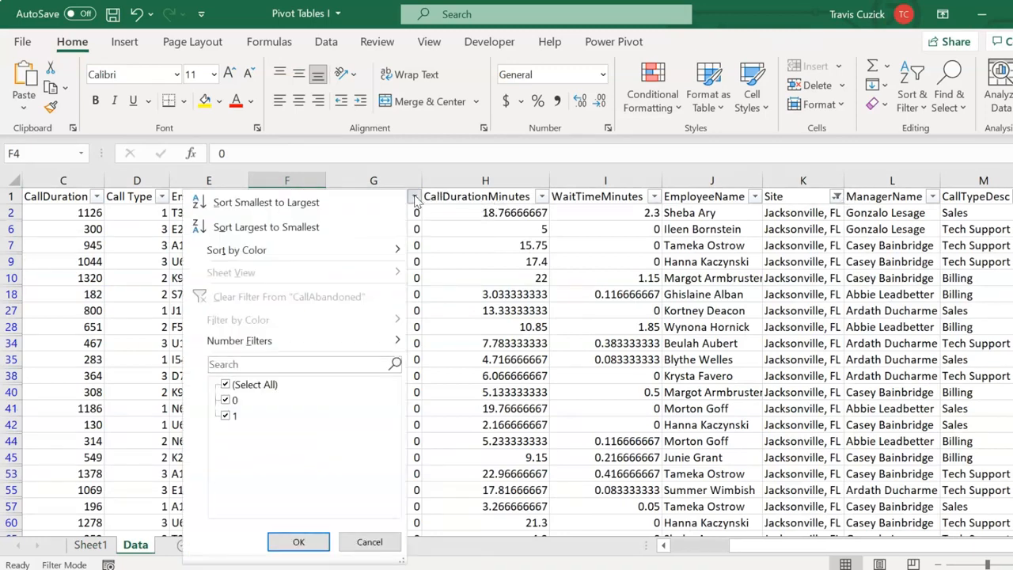
left_click(229, 400)
left_click(296, 542)
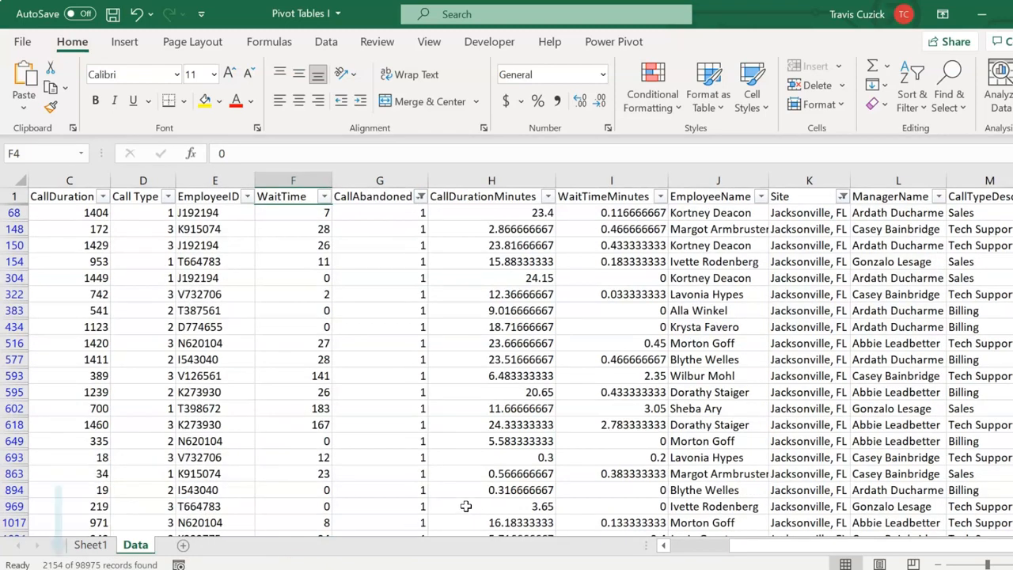
left_click(93, 546)
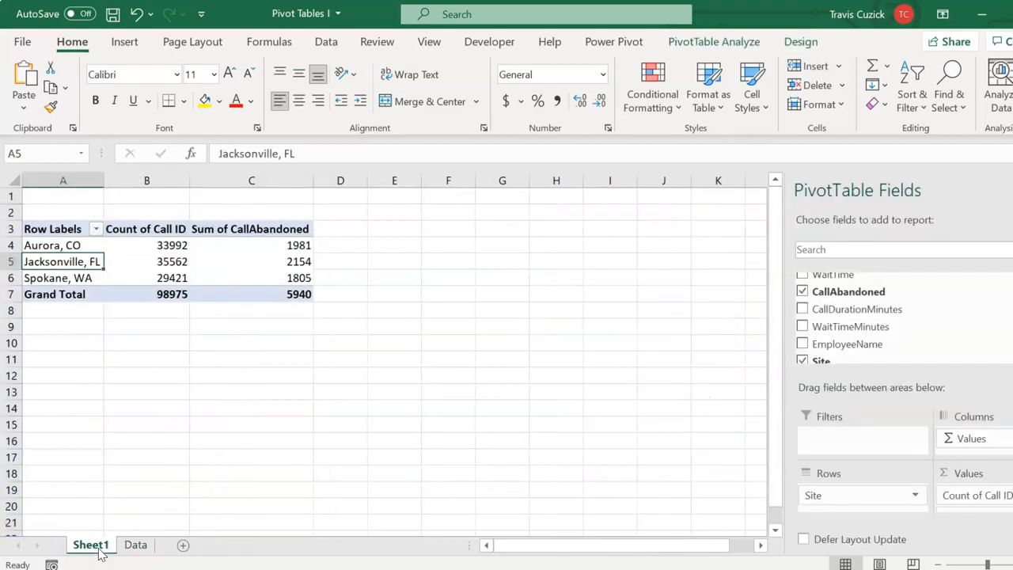
left_click(297, 261)
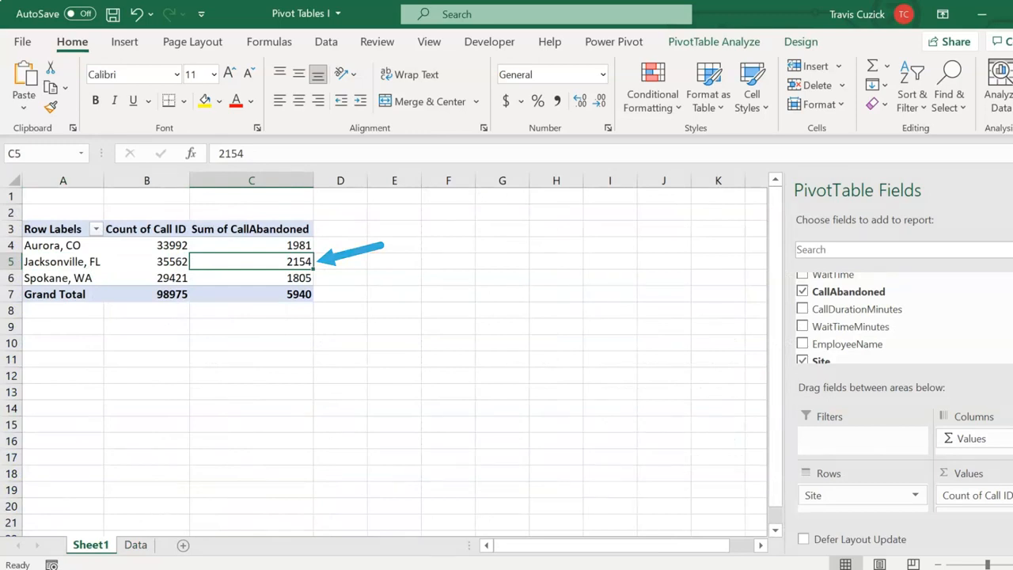
Step: Add CallDurationMinutes to the PivotTable values between Count of Call ID and Sum of CallAbandoned
scroll(903, 318, "down", 1)
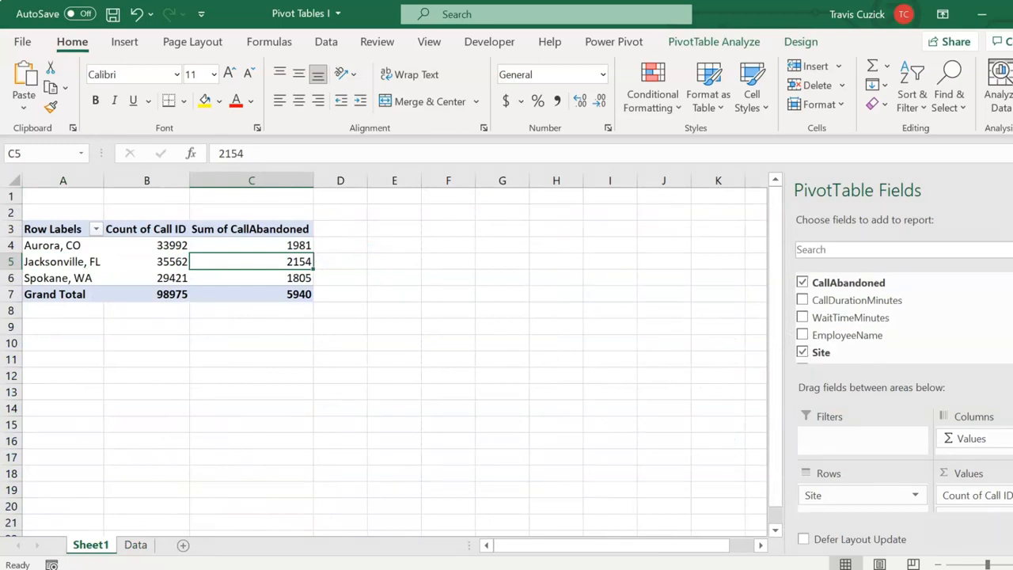
mouse_move(1004, 329)
left_mouse_down()
mouse_move(1005, 303)
mouse_move(1005, 332)
left_mouse_up()
left_click_drag(815, 298, 922, 506)
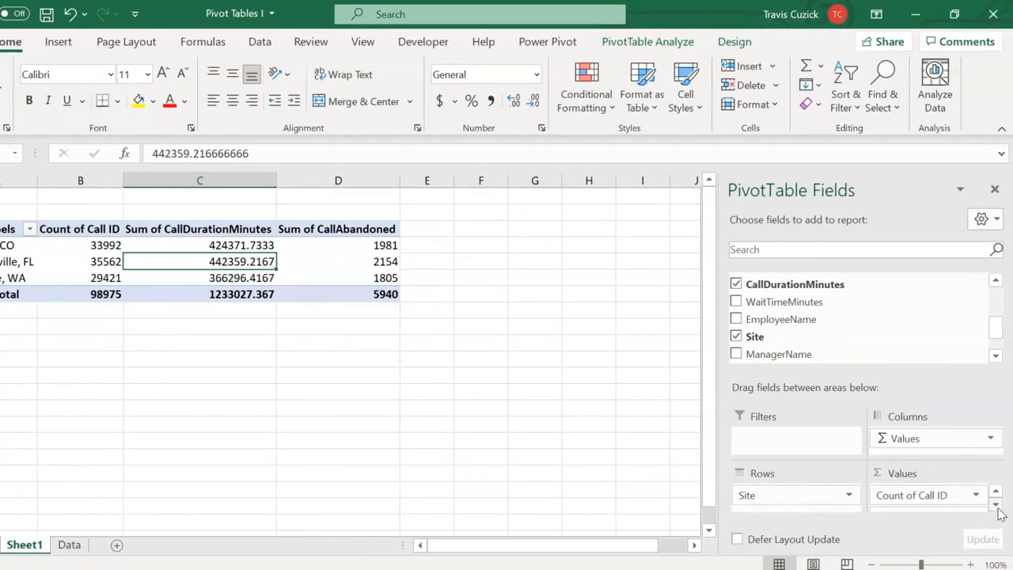
Step: Change the CallDurationMinutes value field to summarize by Average
left_click(996, 504)
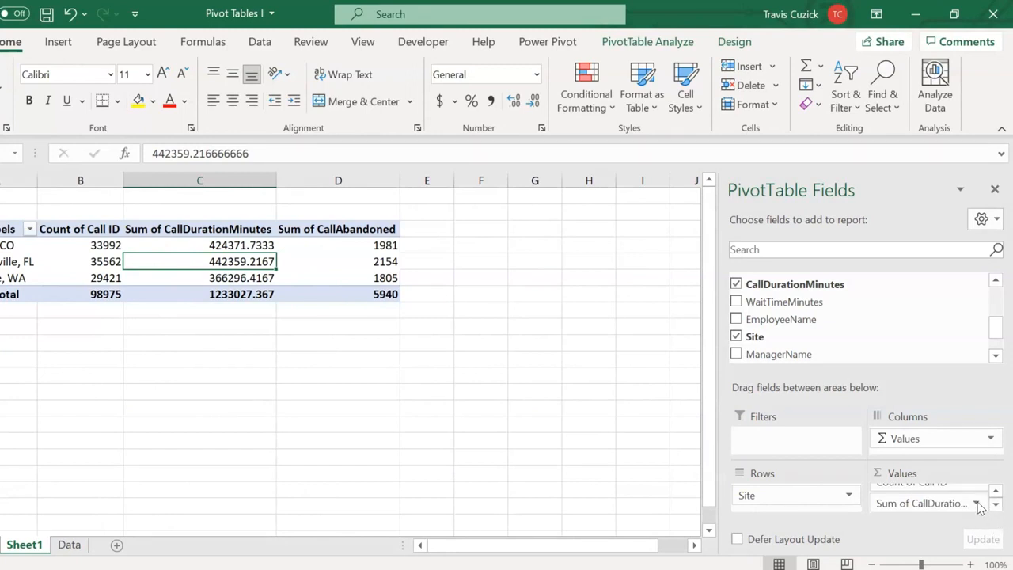
left_click(978, 503)
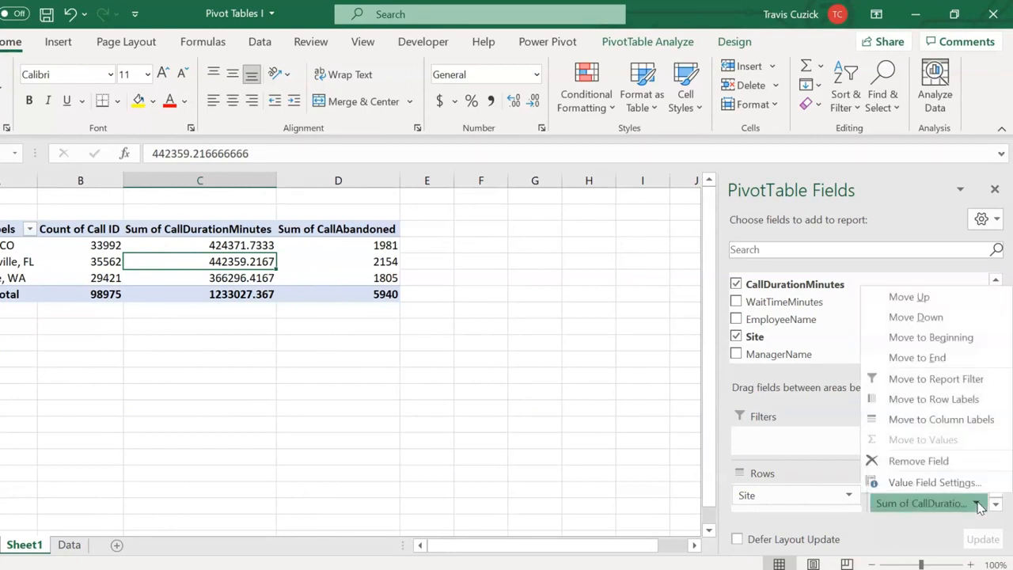
left_click(962, 483)
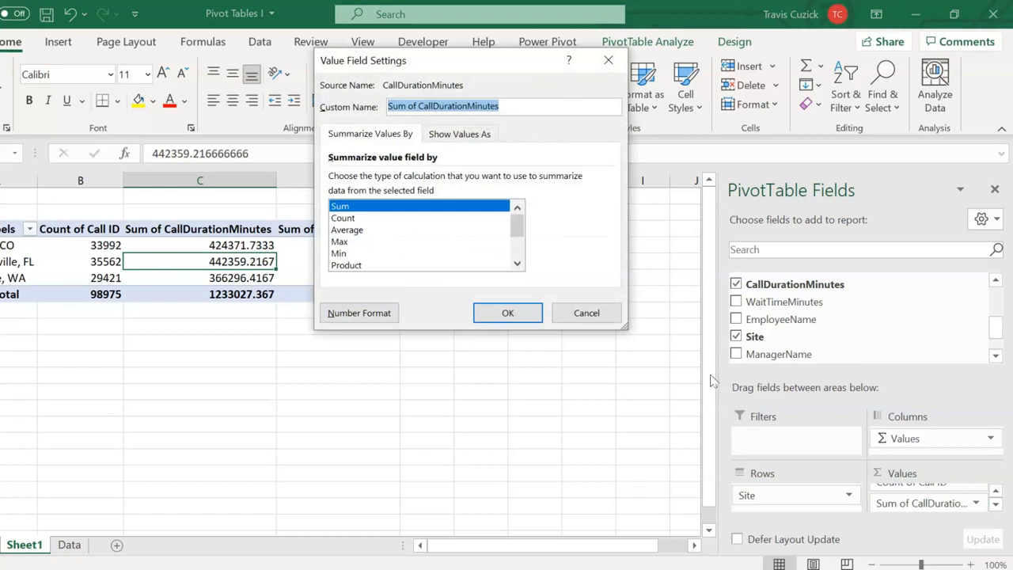
left_click(365, 231)
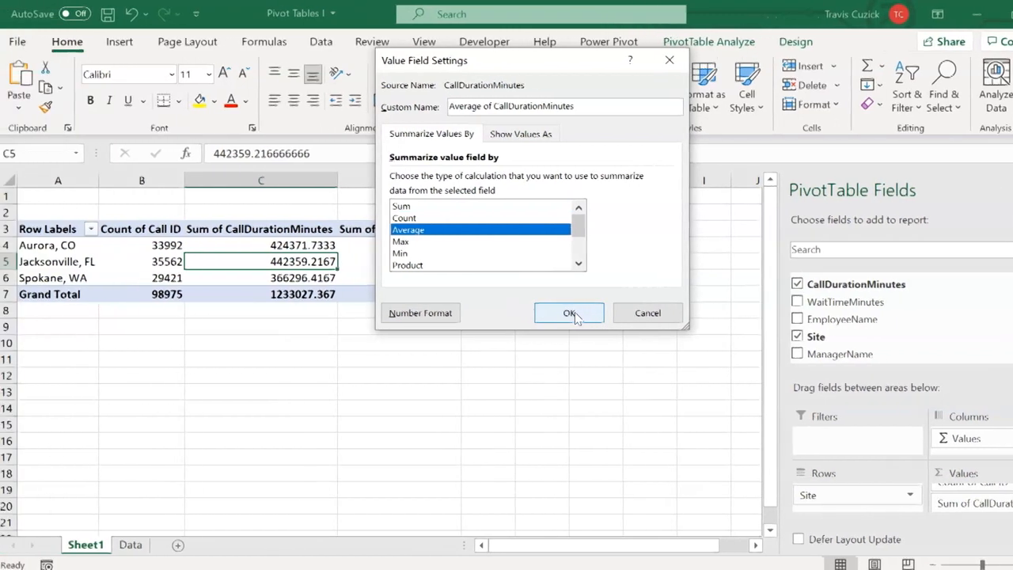
left_click(569, 313)
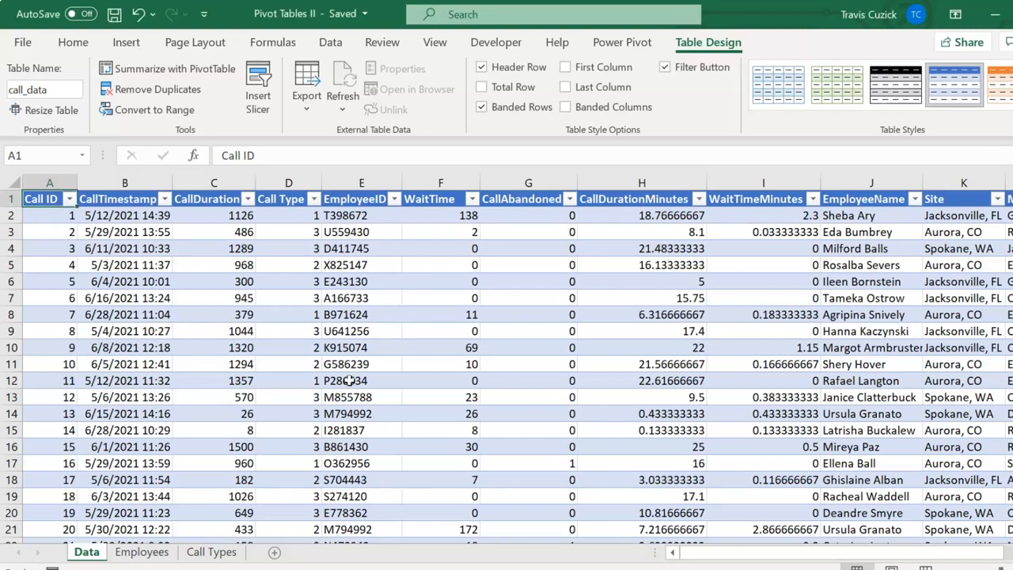
Step: In the Pivot Tables II workbook, create a PivotTable from the call_data table on a new worksheet
left_click(126, 44)
left_click(43, 70)
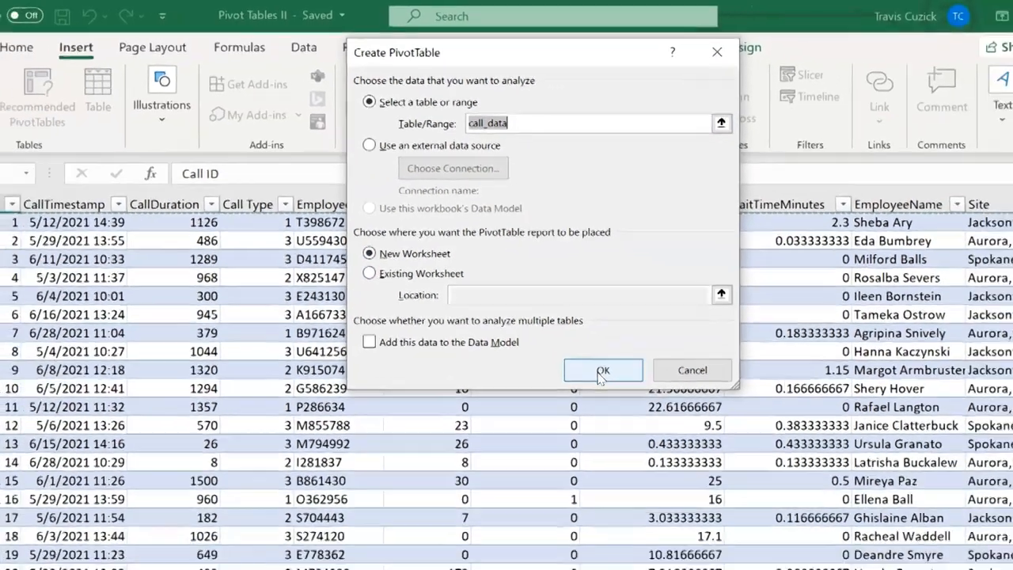
left_click(601, 372)
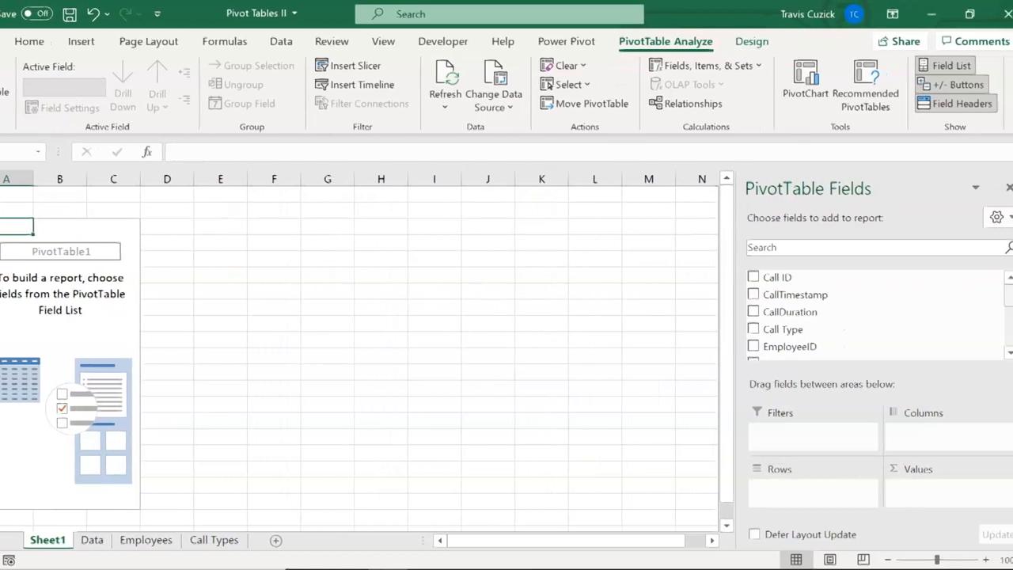
Step: Place Site in the new PivotTable's rows and Call ID in its values
left_click_drag(1011, 297, 994, 339)
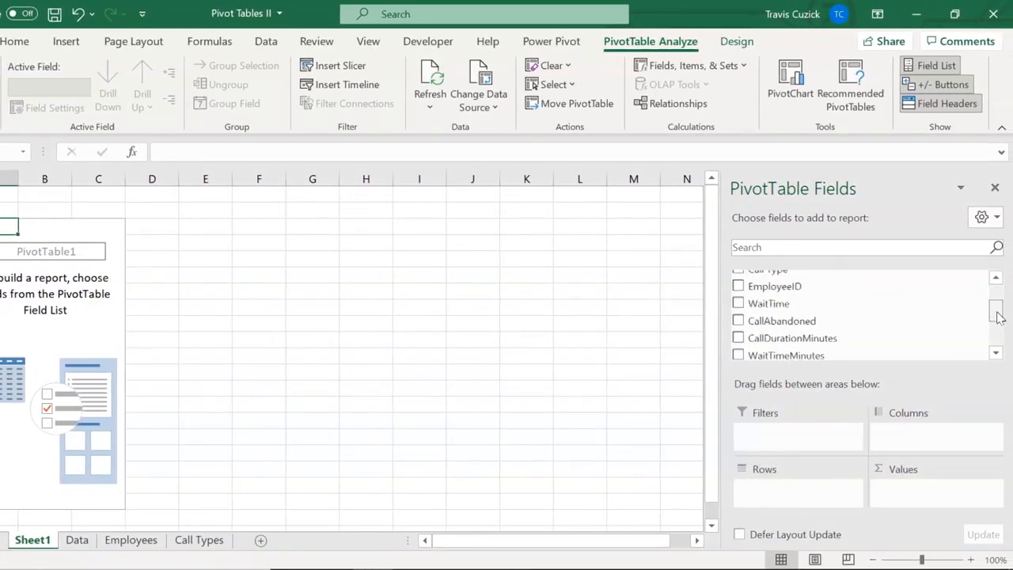
left_click_drag(804, 295, 772, 490)
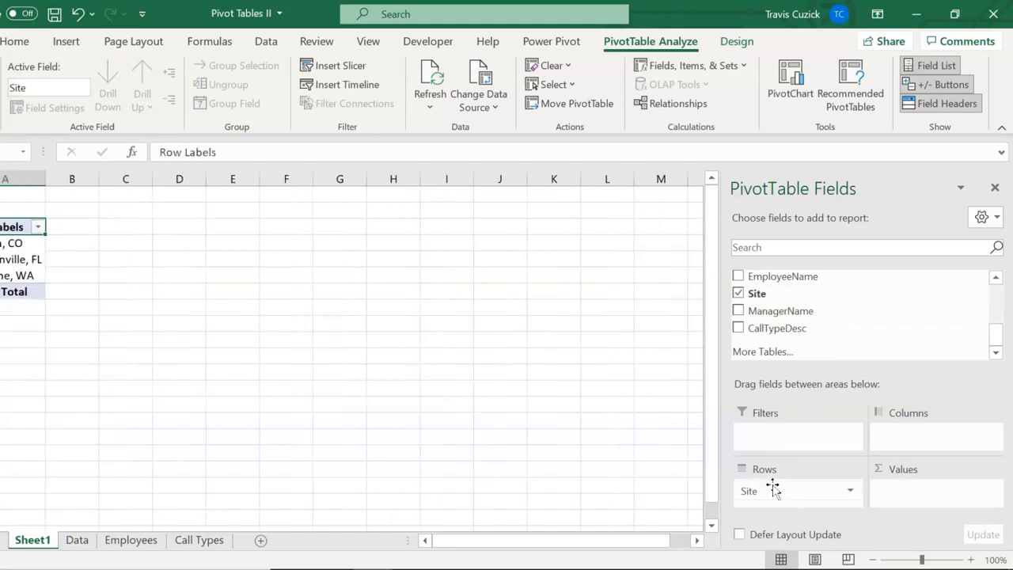
scroll(854, 274, "up", 5)
left_click_drag(854, 277, 916, 487)
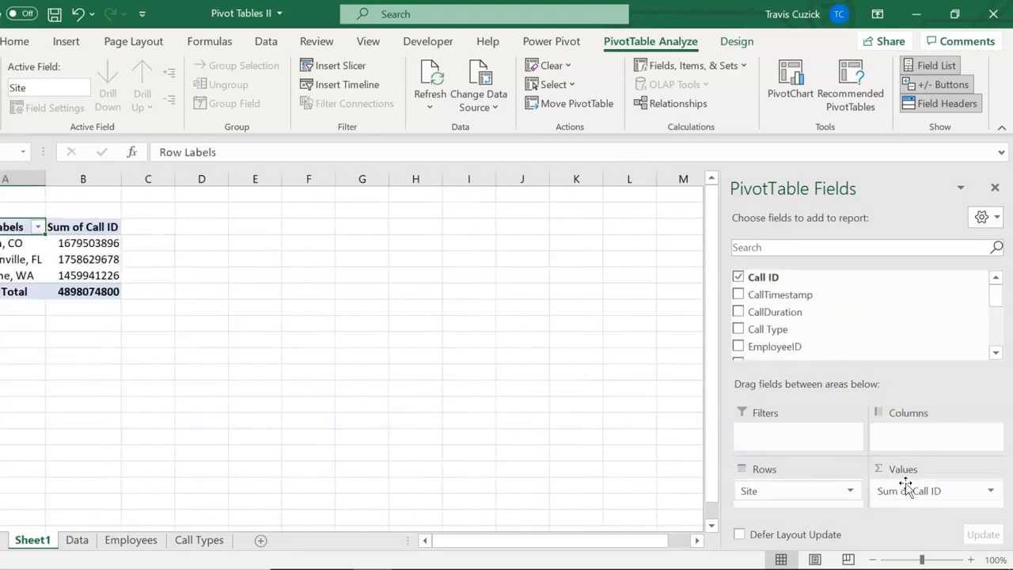
Step: Set the Call ID value field in the new PivotTable to summarize by Count
left_click(992, 491)
left_click(950, 470)
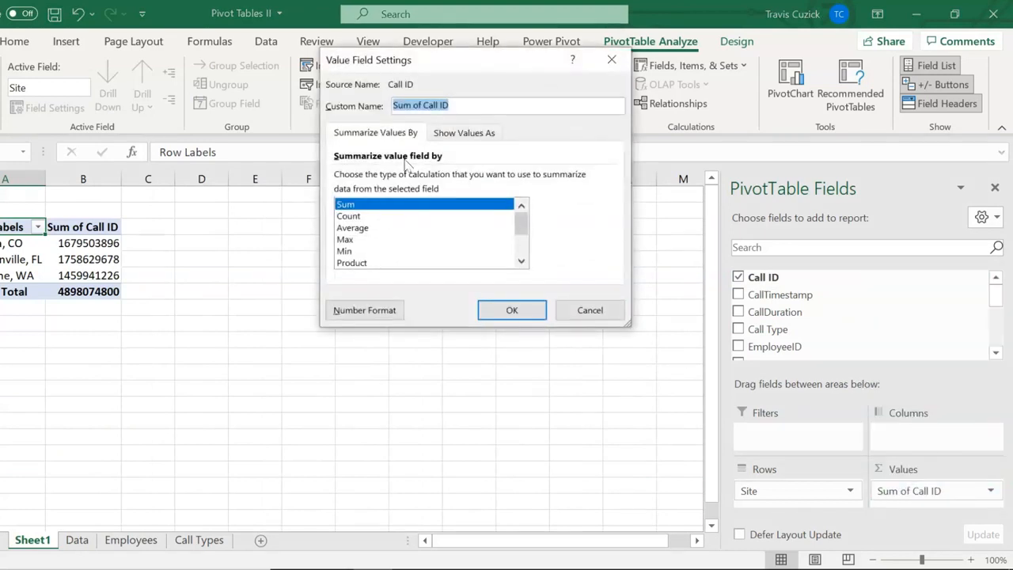
left_click(372, 218)
left_click(512, 311)
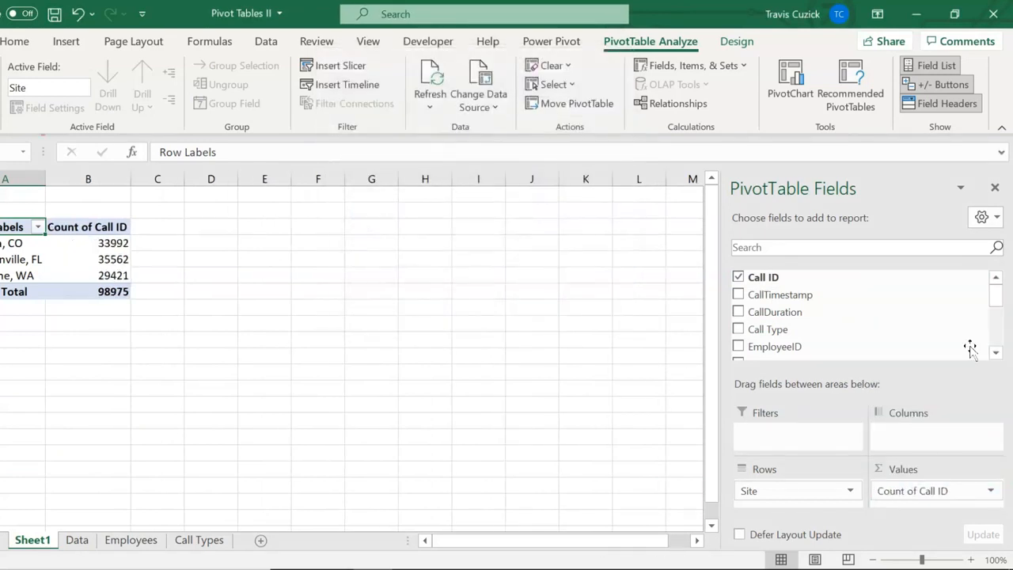
Step: Add CallDuration to the PivotTable values and summarize it by Average
scroll(863, 316, "down", 1)
left_click_drag(775, 298, 941, 510)
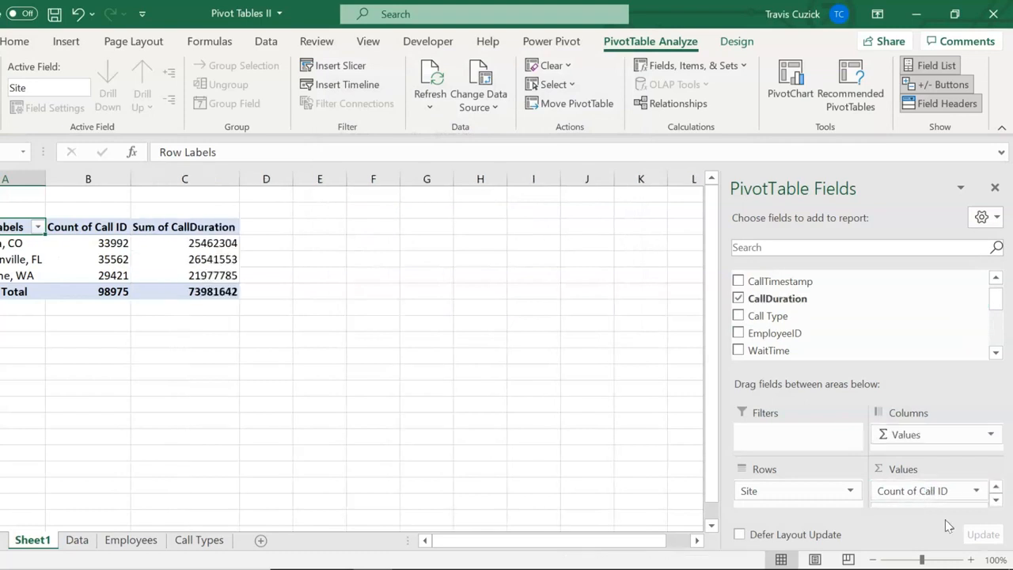
left_click(995, 499)
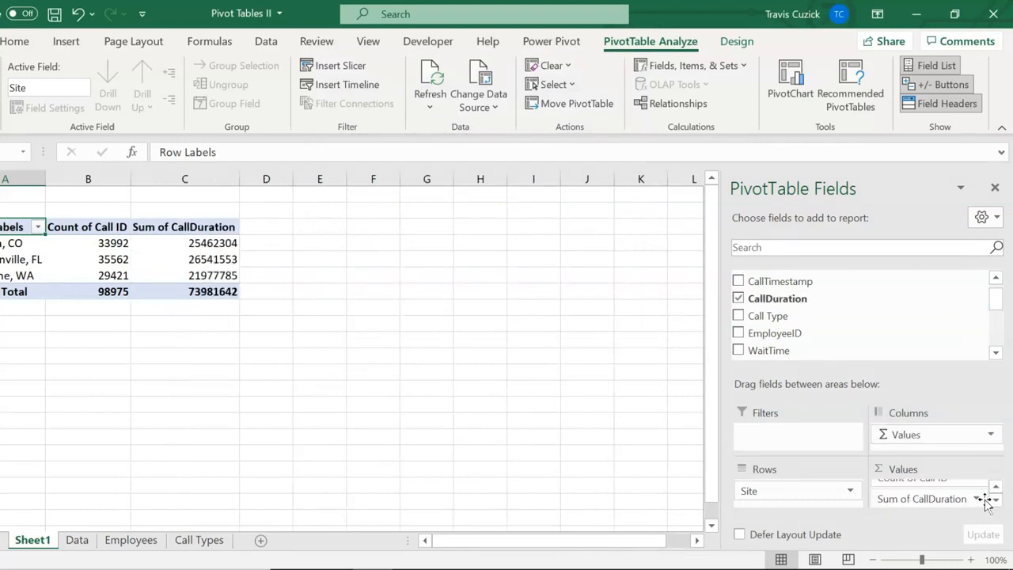
left_click(978, 499)
left_click(937, 478)
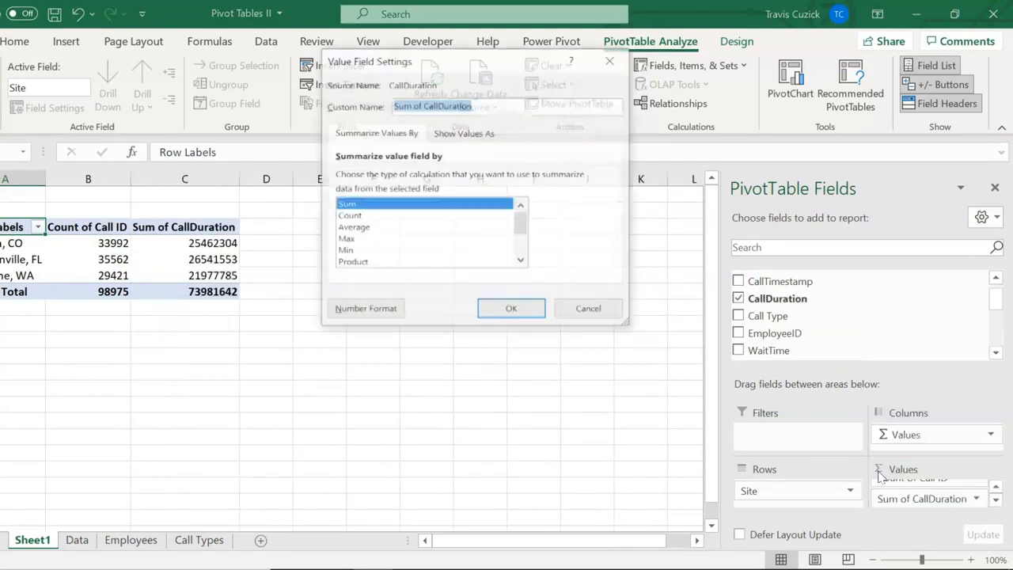
left_click(364, 229)
left_click(512, 310)
Step: Add CallAbandoned as a summed value between the call count and average duration, and nest EmployeeName under Site in the rows
scroll(994, 306, "down", 3)
left_click_drag(858, 312, 927, 504)
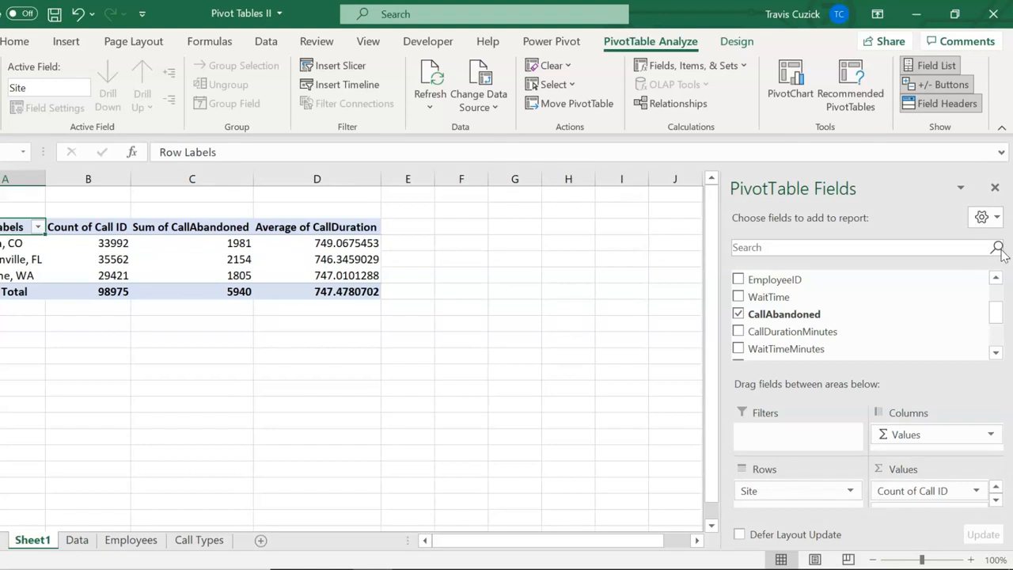
mouse_move(999, 314)
left_mouse_down()
mouse_move(1004, 328)
mouse_move(1002, 306)
mouse_move(1006, 328)
left_mouse_up()
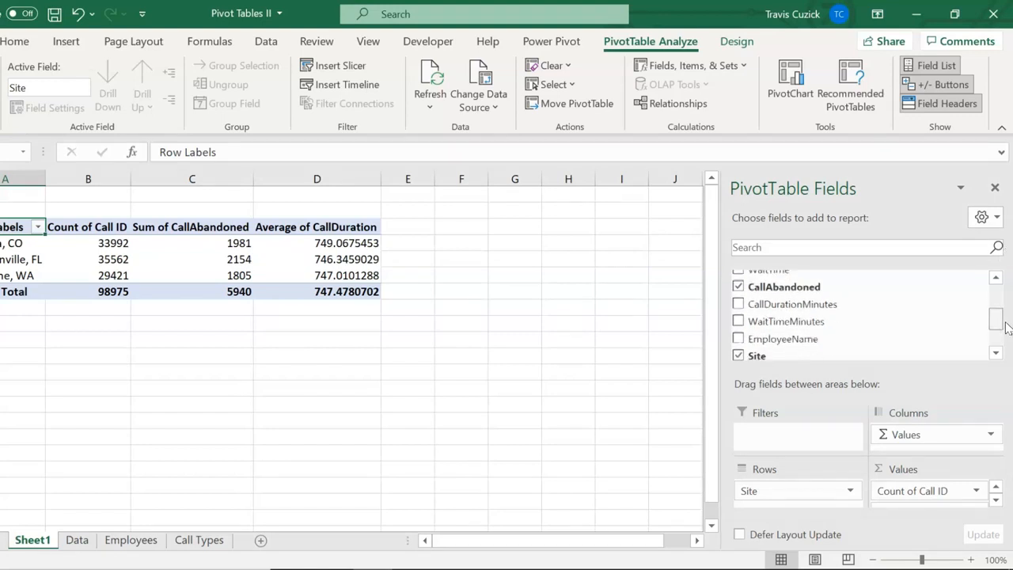
scroll(859, 332, "down", 1)
left_click_drag(780, 349, 802, 491)
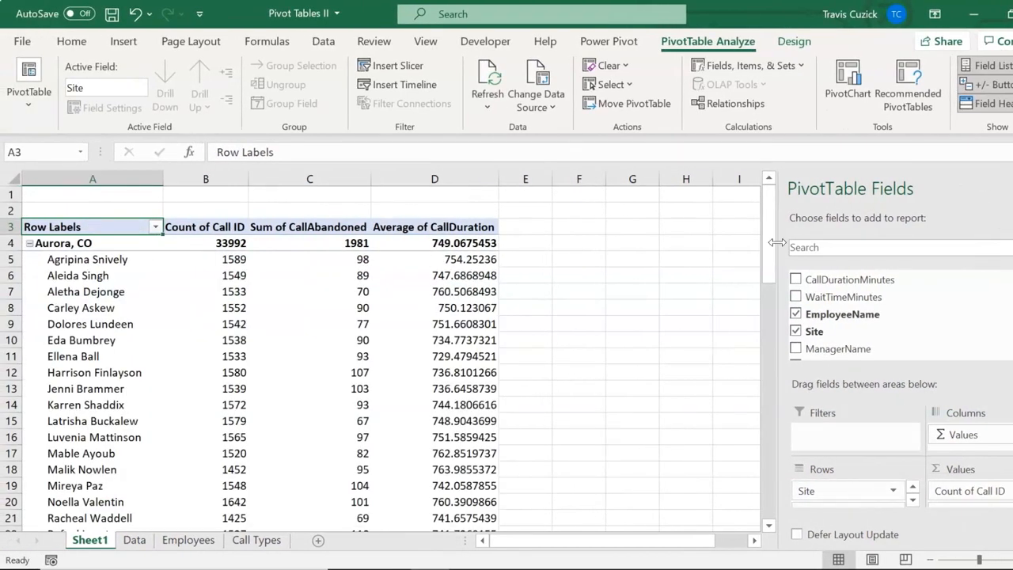
Step: Add ManagerName to the PivotTable rows, nested between Site and EmployeeName
left_click_drag(771, 224, 773, 307)
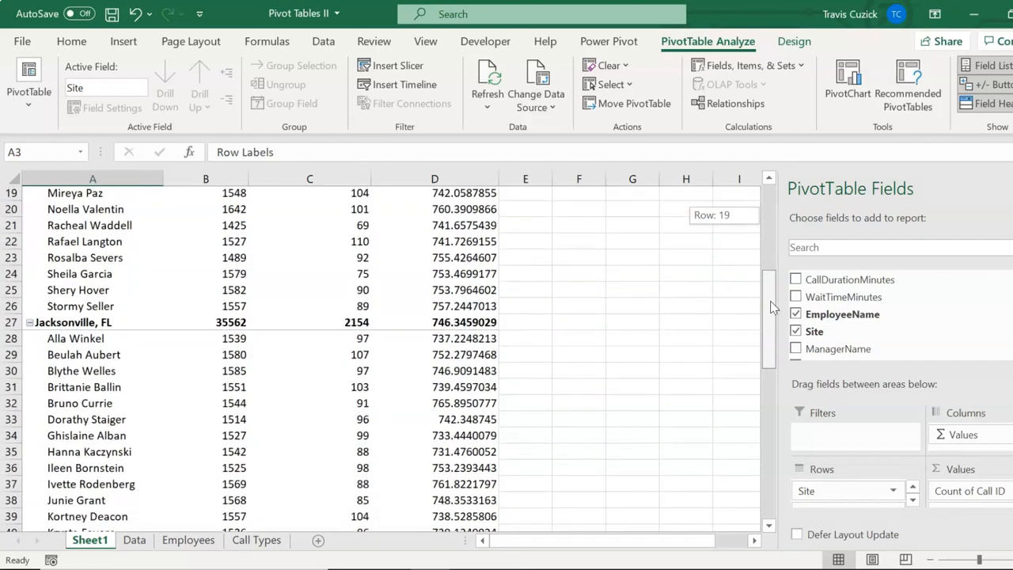
mouse_move(770, 301)
left_mouse_down()
mouse_move(775, 364)
mouse_move(772, 310)
left_mouse_up()
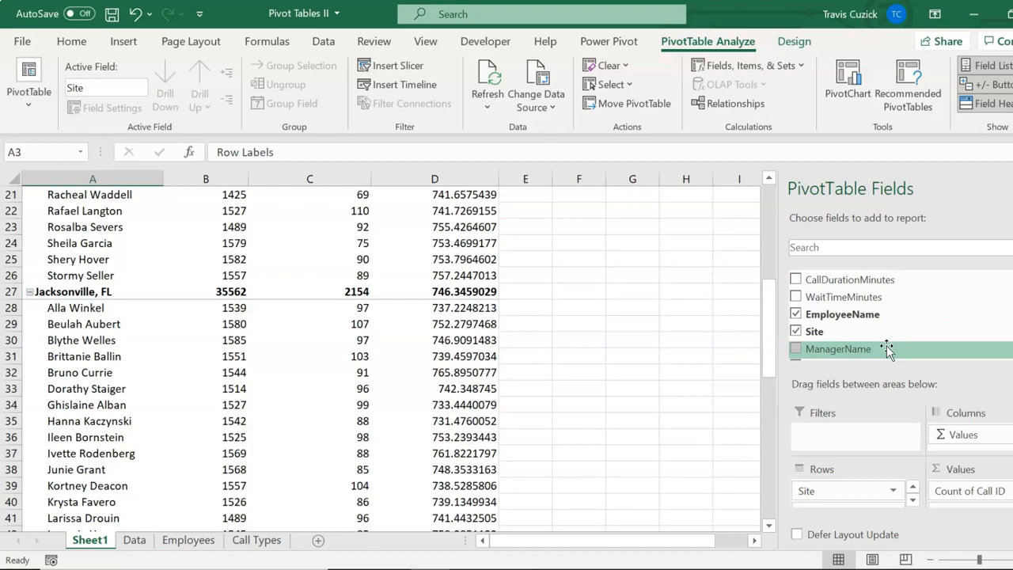
left_click_drag(838, 349, 848, 500)
left_click_drag(769, 337, 779, 237)
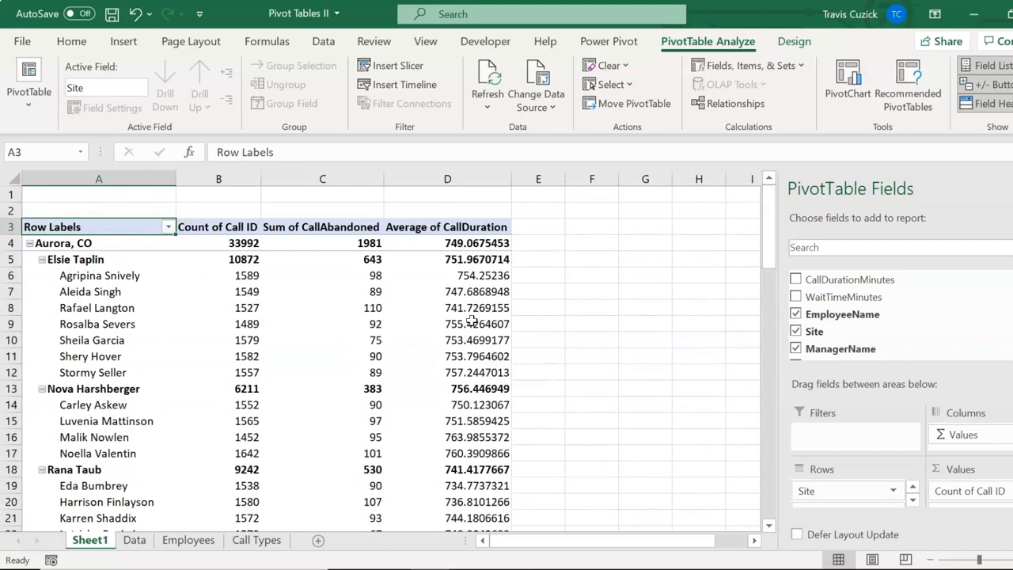
Step: Examine how the site, manager and employee rows nest and how their abandoned-call values relate within Aurora, CO
mouse_move(472, 320)
mouse_move(198, 273)
left_click(114, 244)
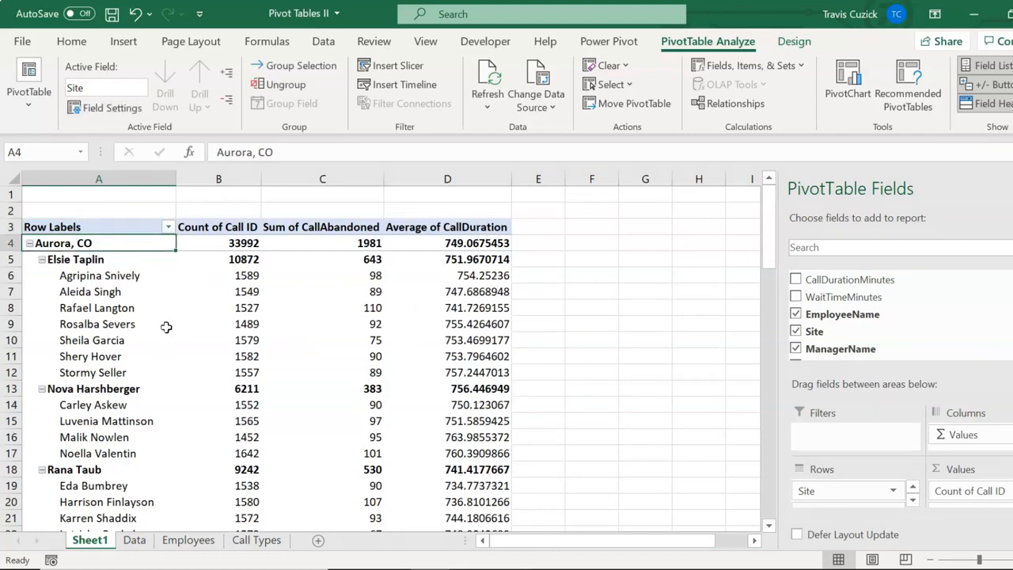
scroll(166, 327, "down", 5)
scroll(165, 326, "up", 5)
left_click(111, 259)
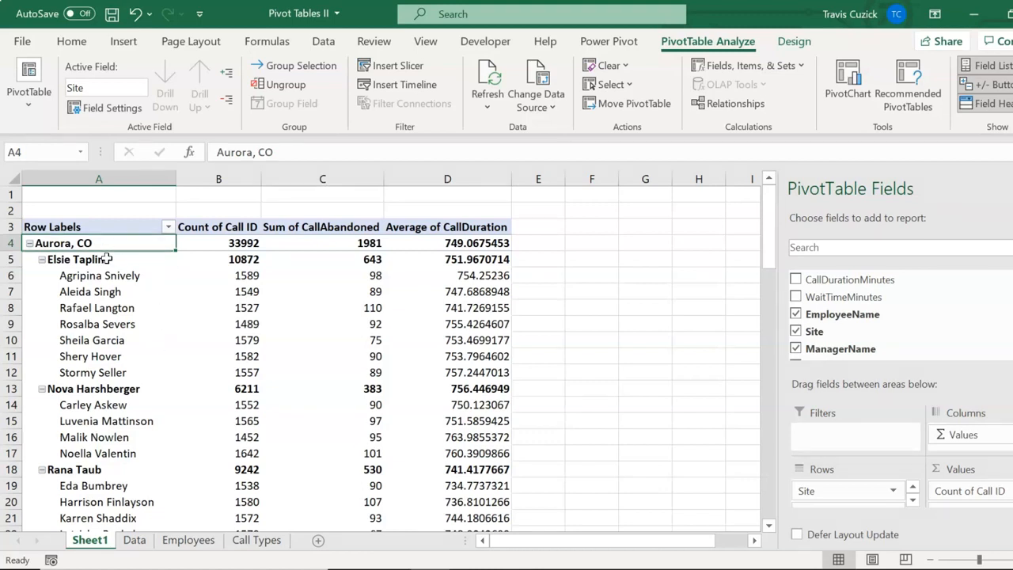
left_click(158, 277)
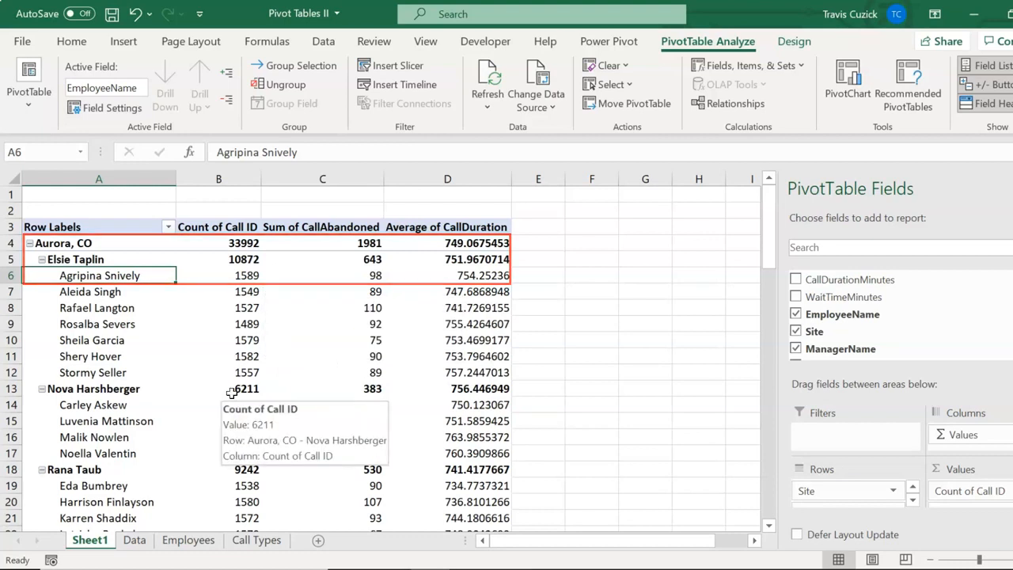
left_click(396, 308)
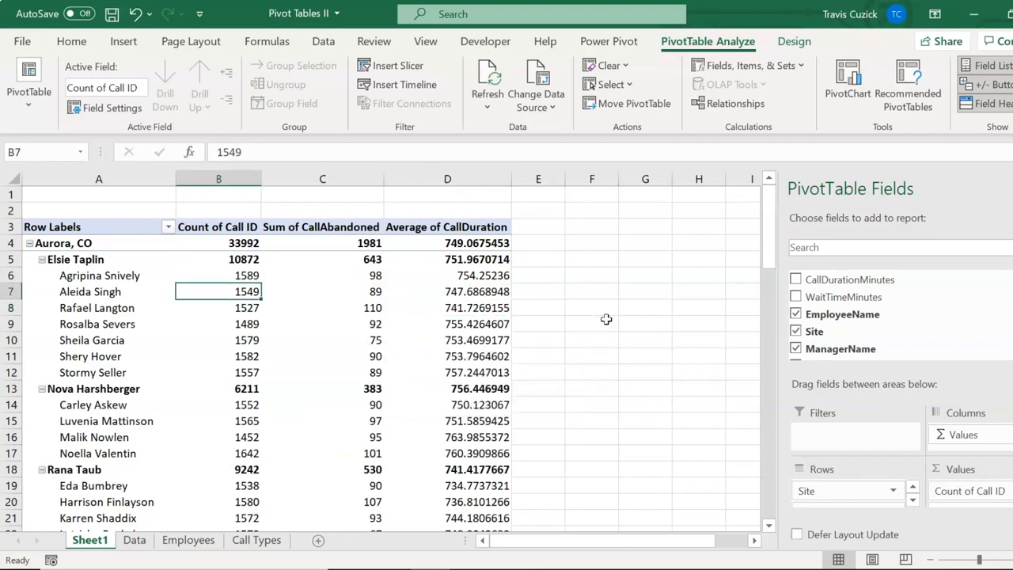
left_click(368, 294)
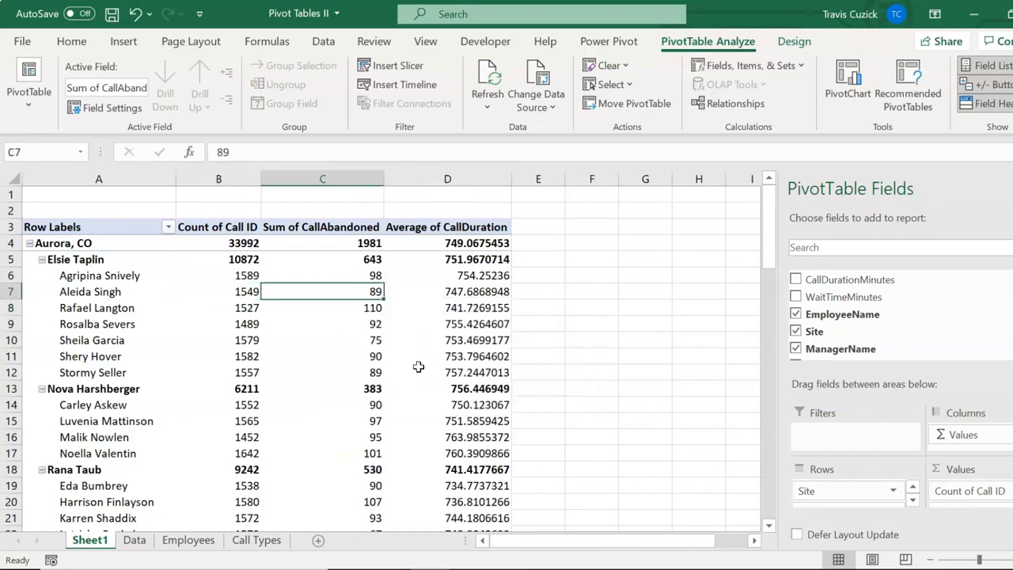
mouse_move(417, 367)
left_click(351, 263)
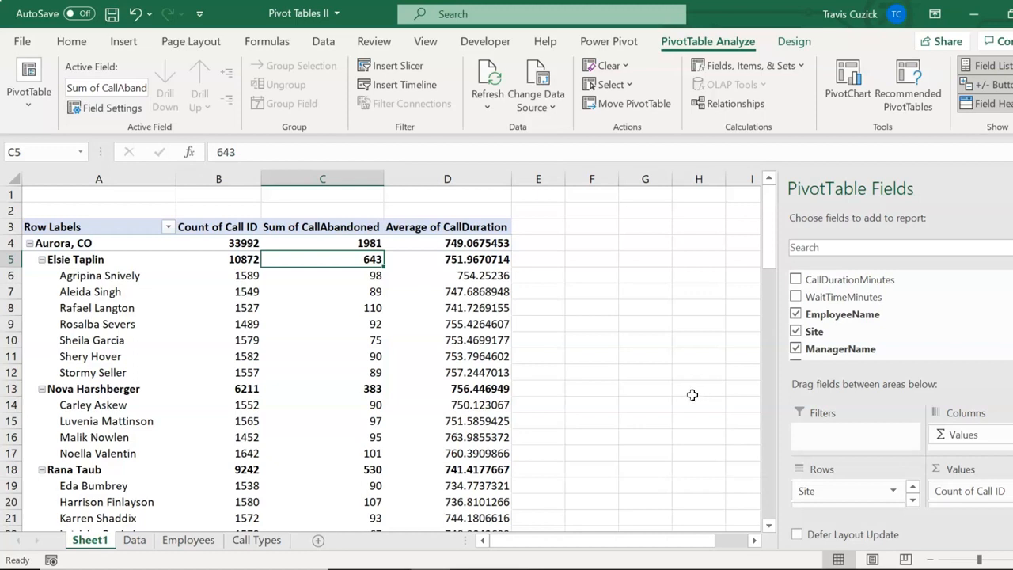
left_click(330, 239)
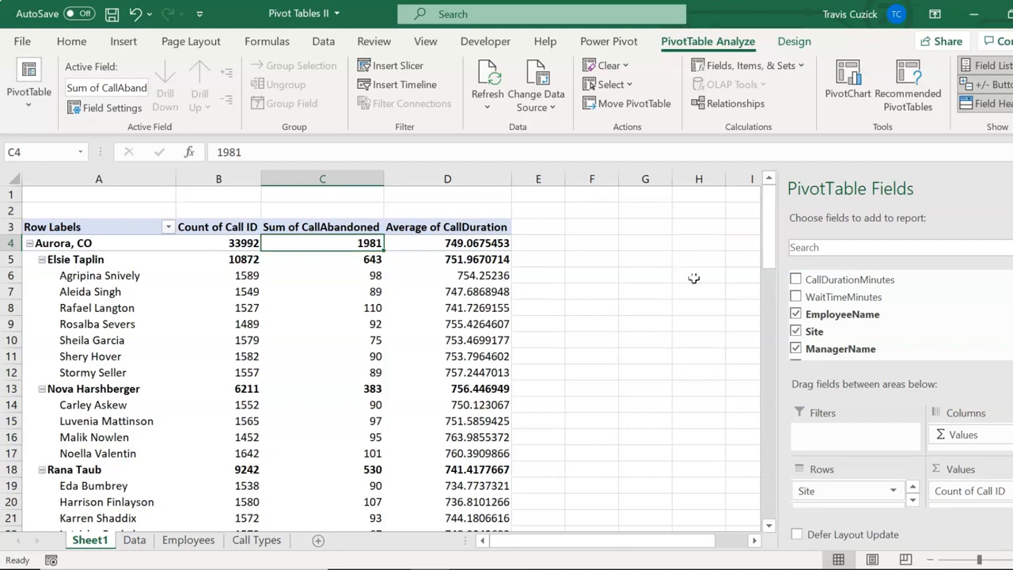
Step: Move EmployeeName to the beginning of the row fields and compare abandoned calls across the first employee's three row levels
left_click(912, 501)
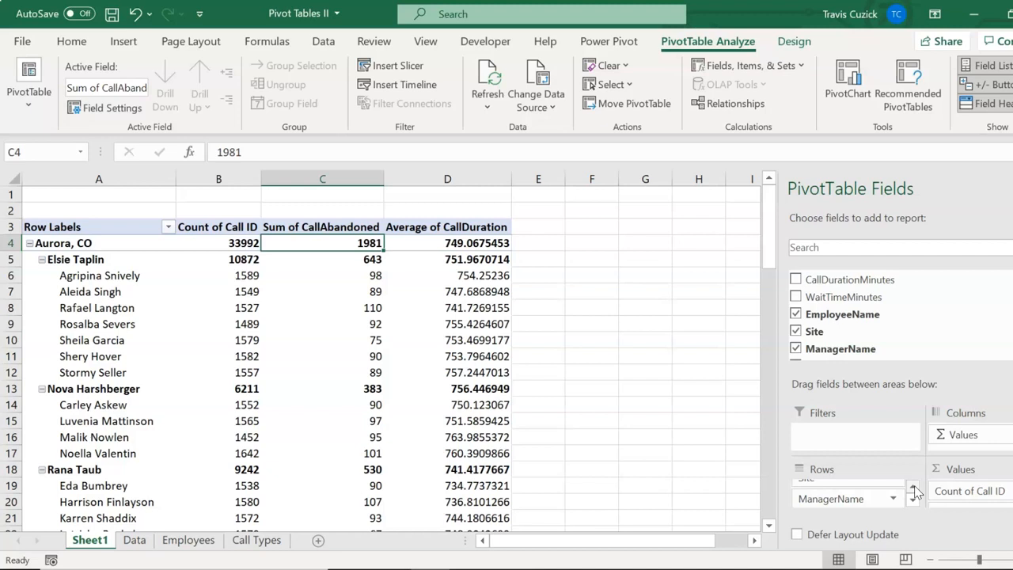
left_click(913, 486)
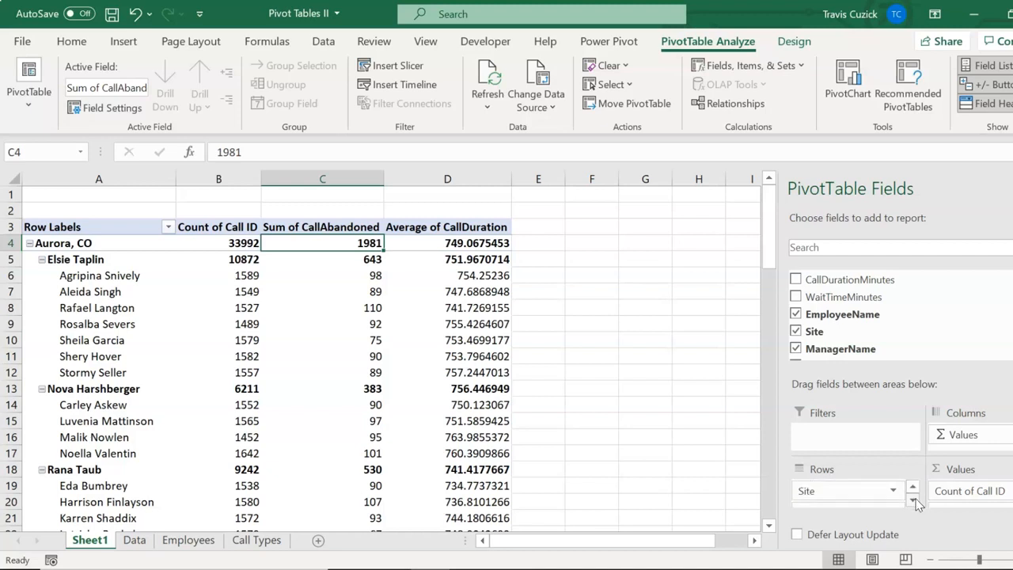
left_click(914, 501)
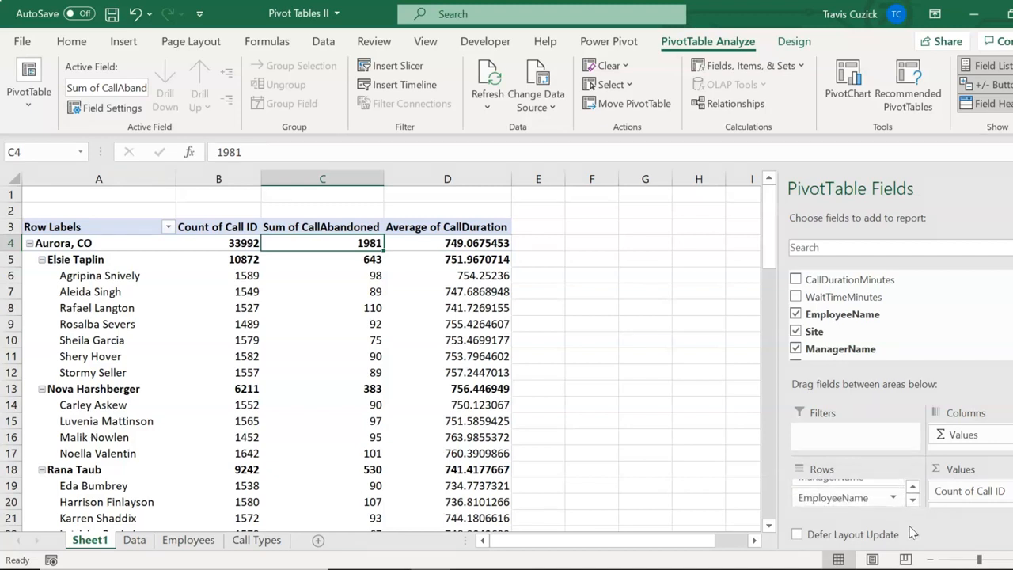
left_click(894, 497)
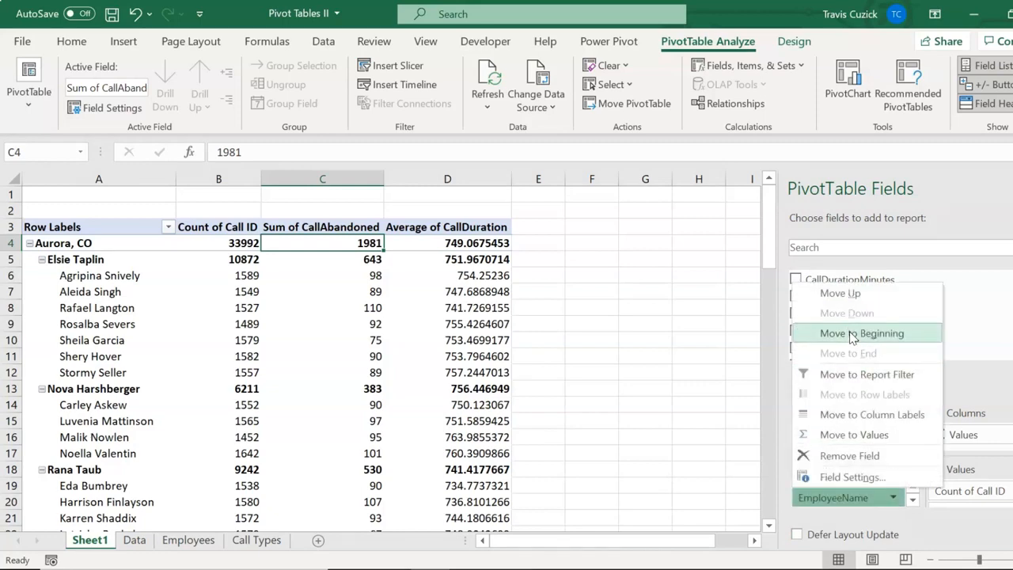
left_click(852, 333)
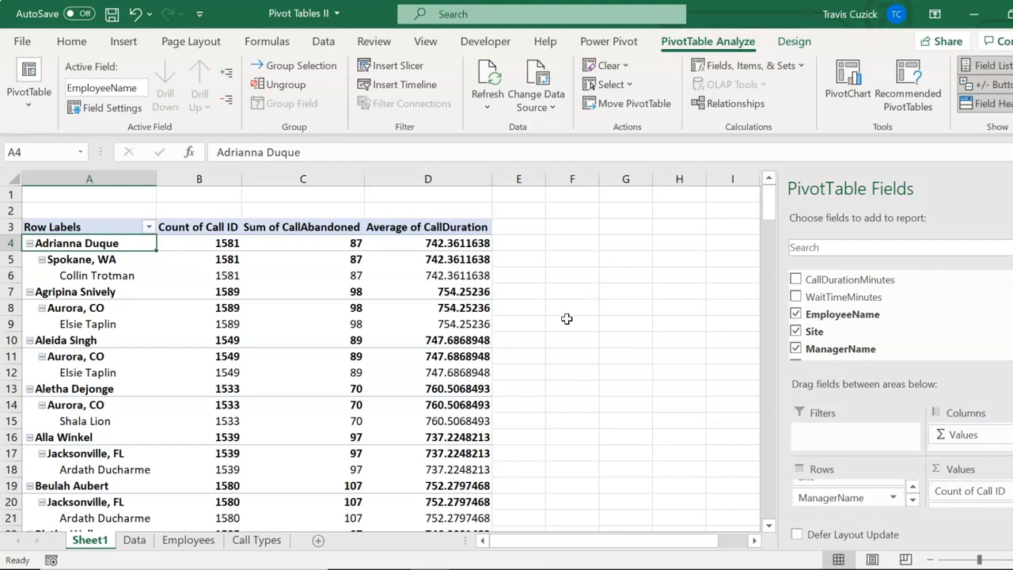
left_click(356, 242)
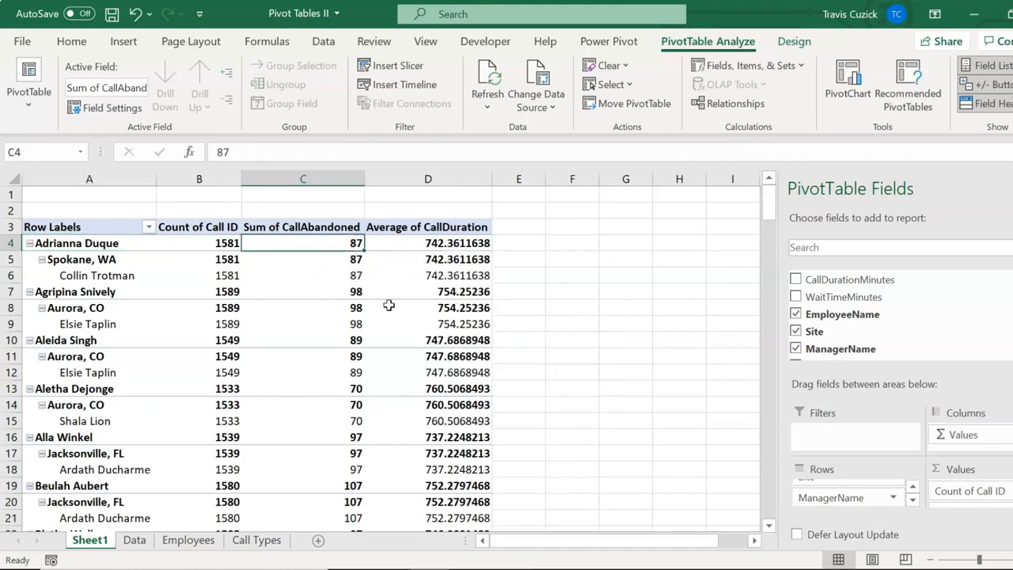
left_click(353, 261)
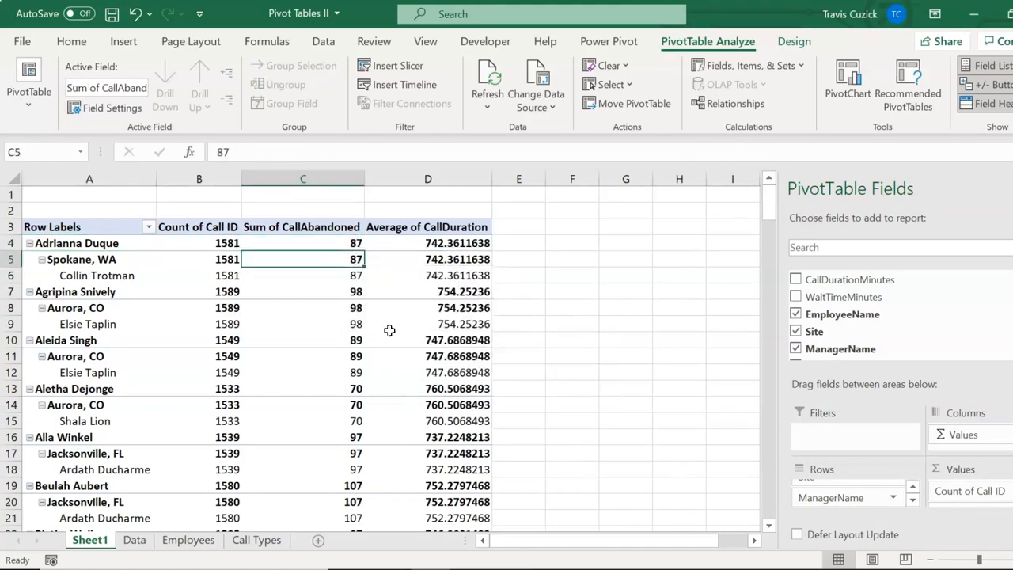
left_click(354, 275)
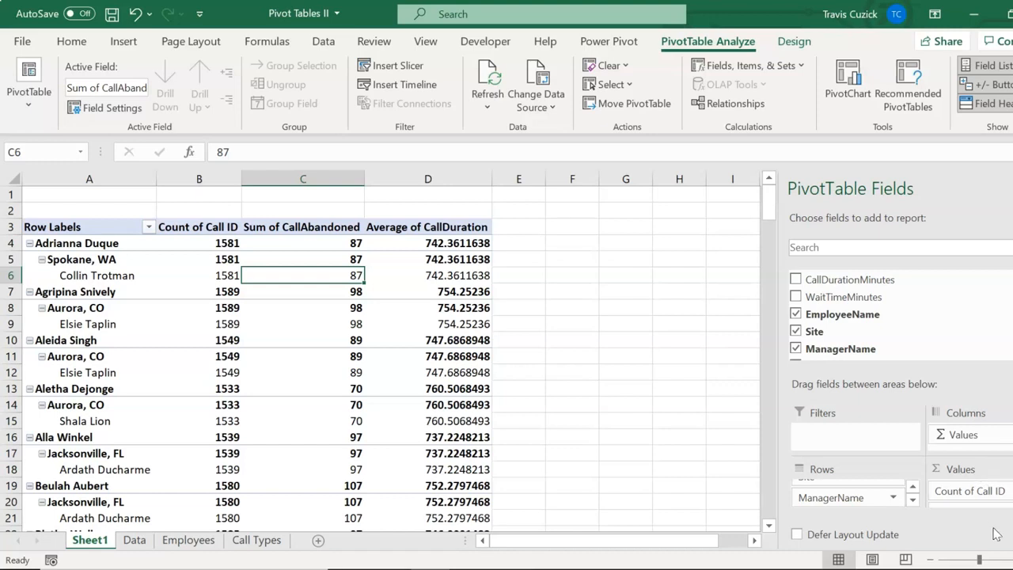
Step: Return EmployeeName to the end of the row fields, below Site and ManagerName
left_click(913, 486)
left_click(913, 487)
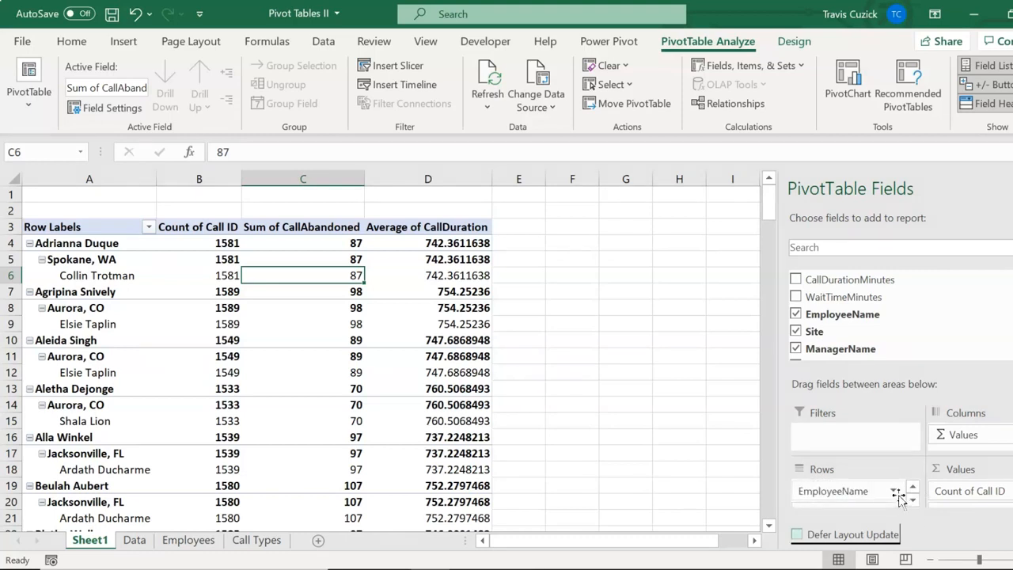
left_click(894, 491)
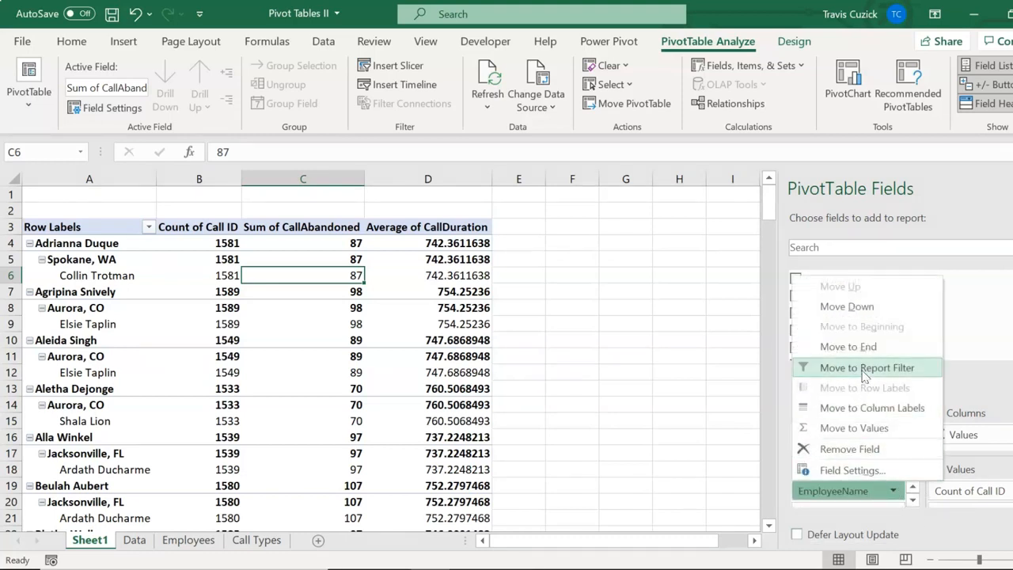
left_click(849, 346)
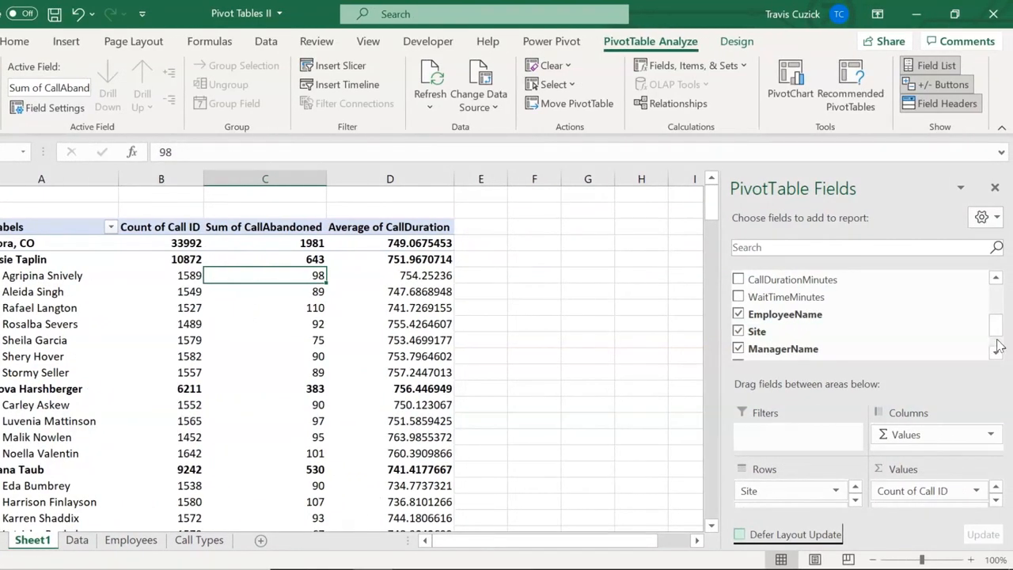
Step: Place CallTypeDesc in the PivotTable columns above Values and close the field list
mouse_move(999, 331)
left_mouse_down()
mouse_move(997, 316)
mouse_move(995, 338)
left_mouse_up()
left_click_drag(836, 338, 933, 434)
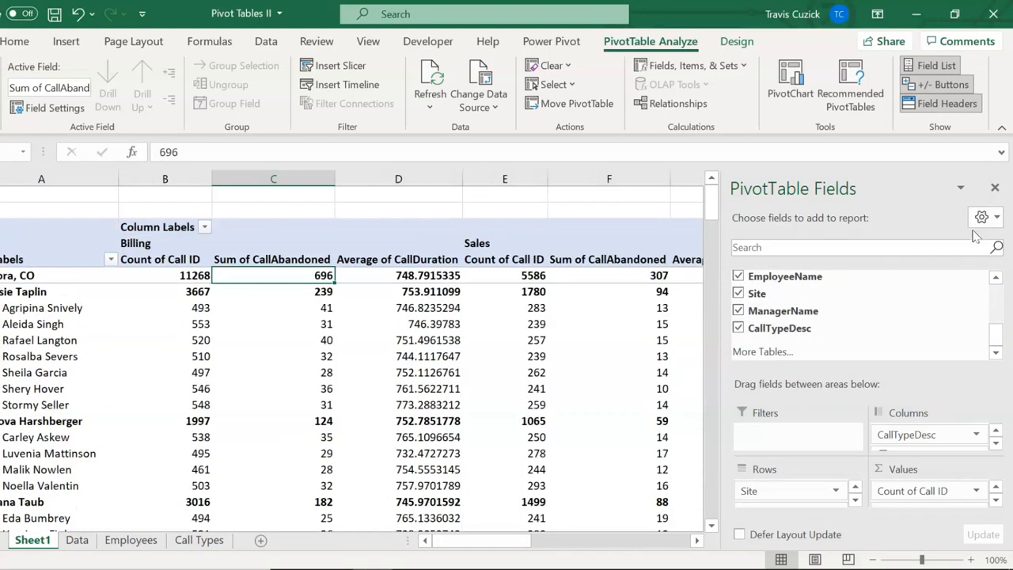
left_click(996, 190)
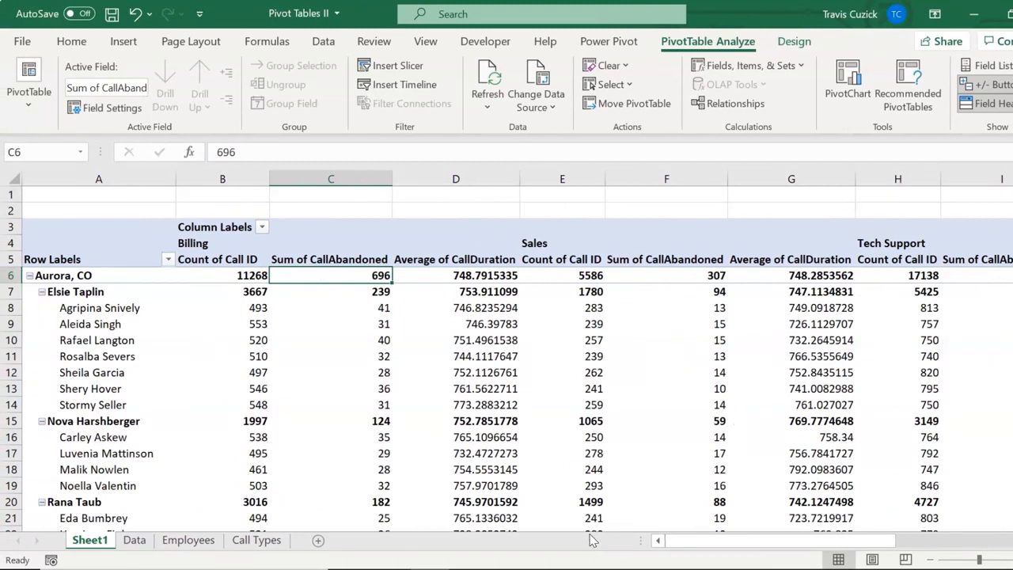
Step: Examine the Billing, Sales and Tech Support column groups, their value fields, and individual employees' abandoned calls for Billing
left_click_drag(687, 547, 687, 547)
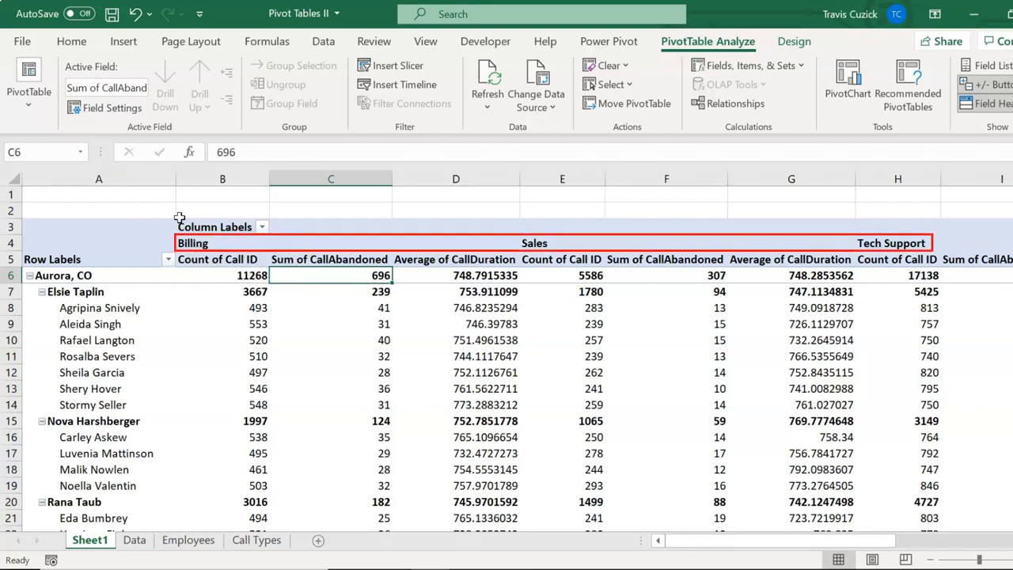
left_click(199, 244)
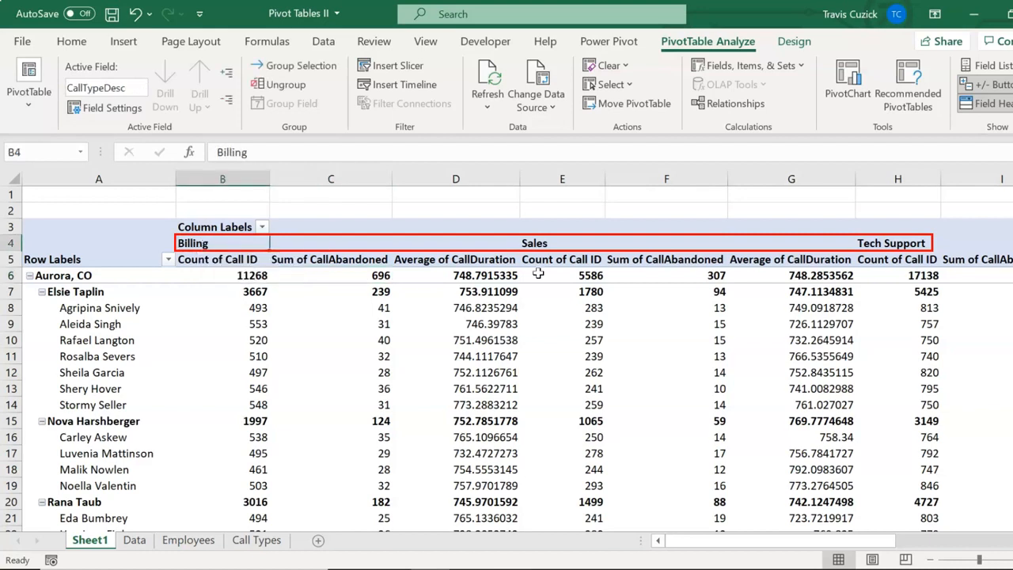
left_click(549, 243)
left_click(912, 244)
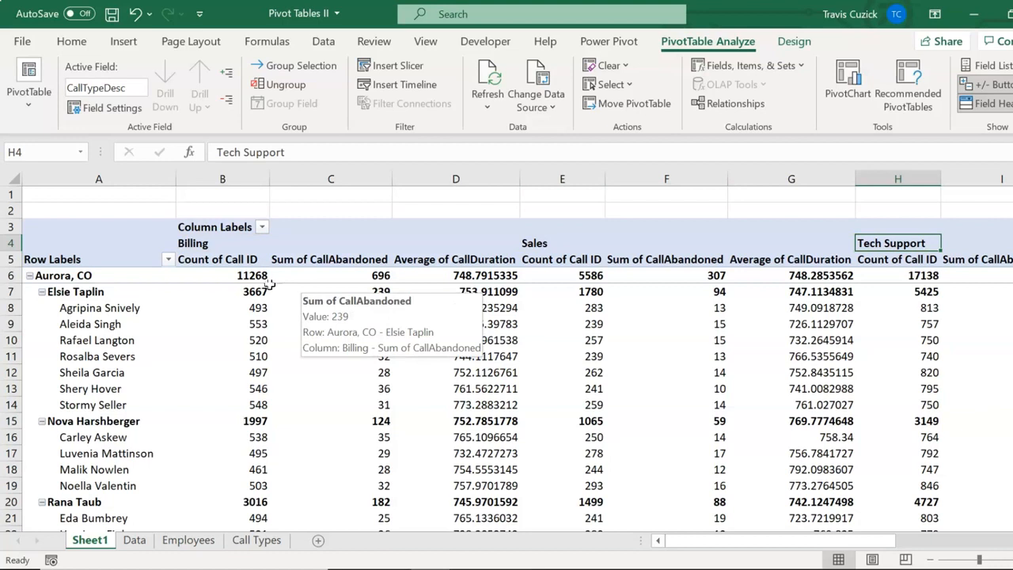
left_click(208, 261)
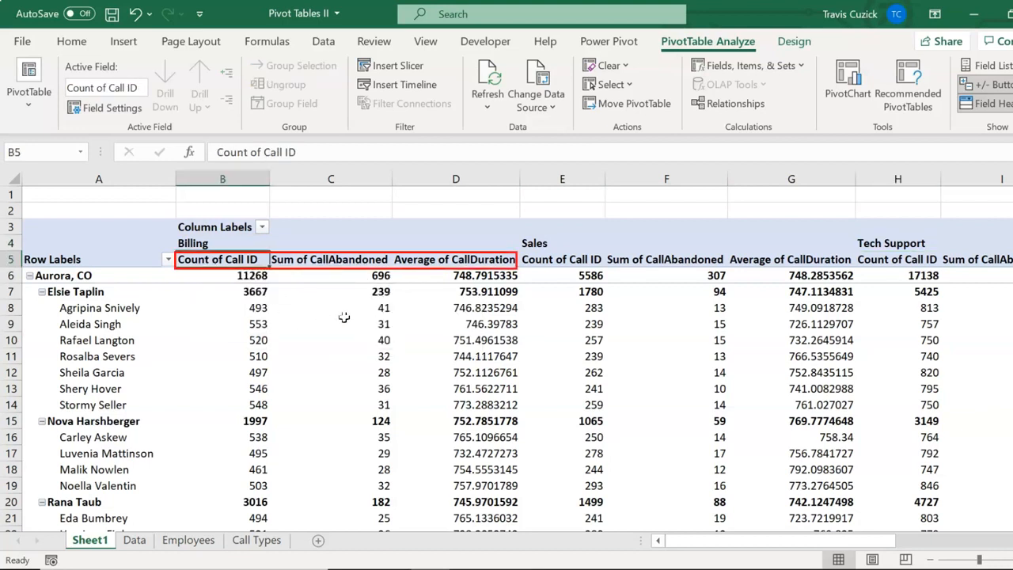
left_click(338, 264)
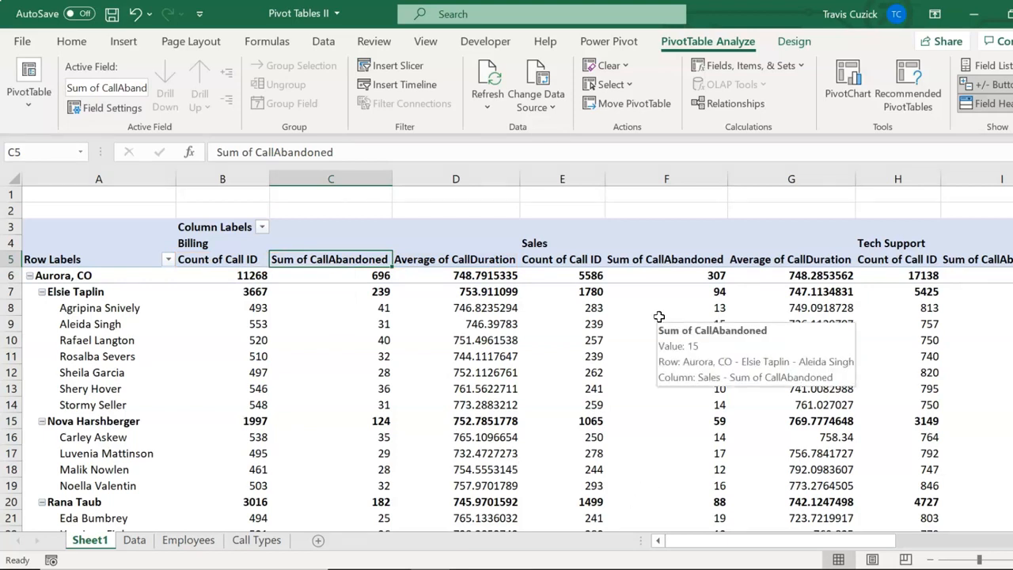
left_click(387, 308)
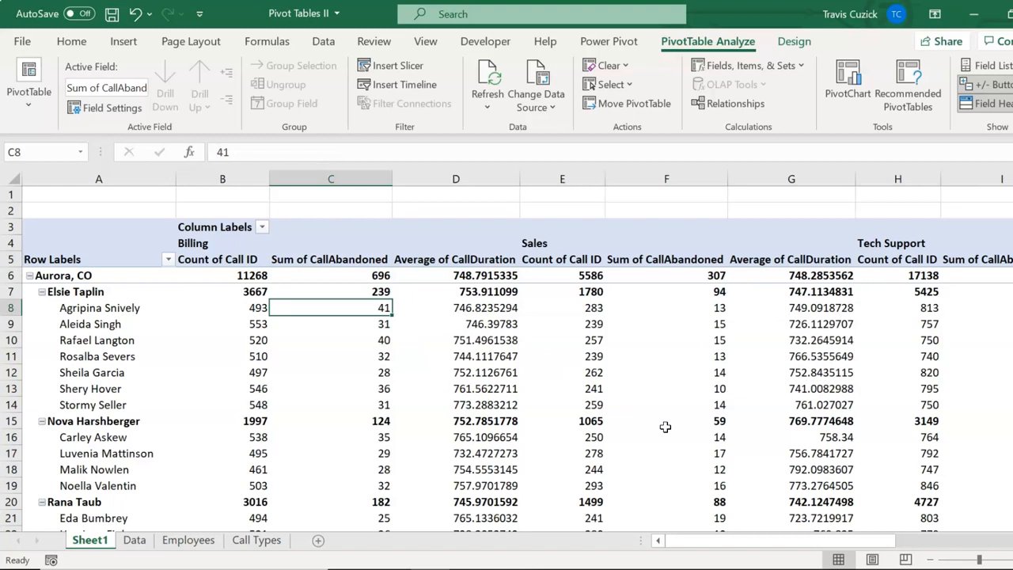
mouse_move(663, 425)
left_click(377, 373)
mouse_move(765, 436)
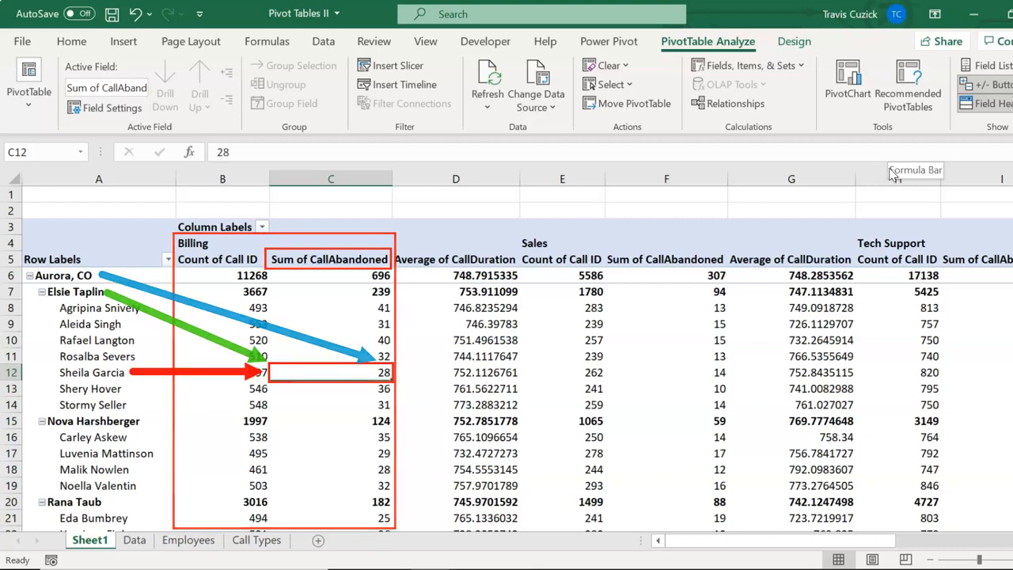
Step: Filter the call table on the Data sheet to show only the Aurora, CO site
left_click(134, 540)
left_click(976, 195)
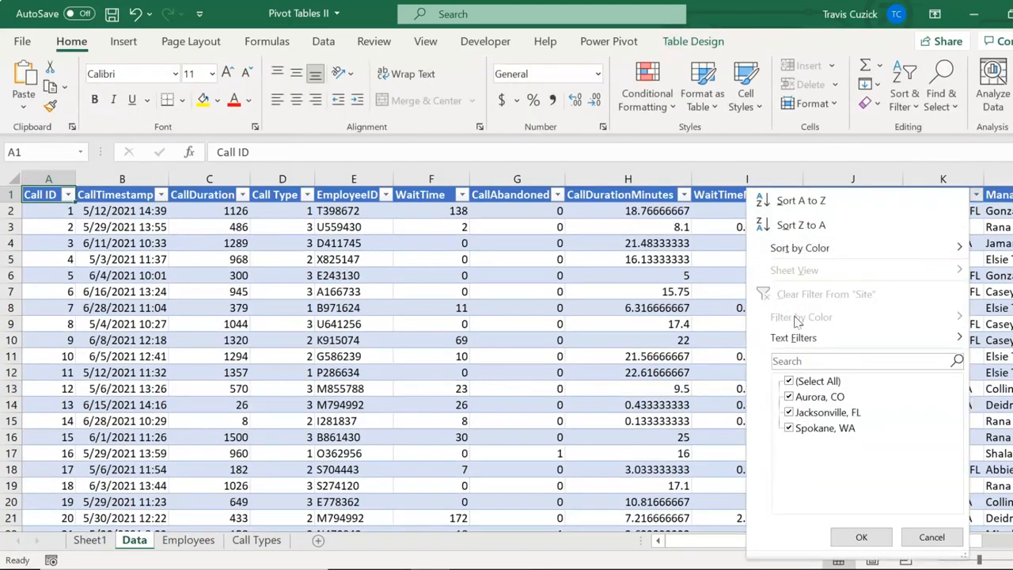
left_click(788, 380)
left_click(789, 396)
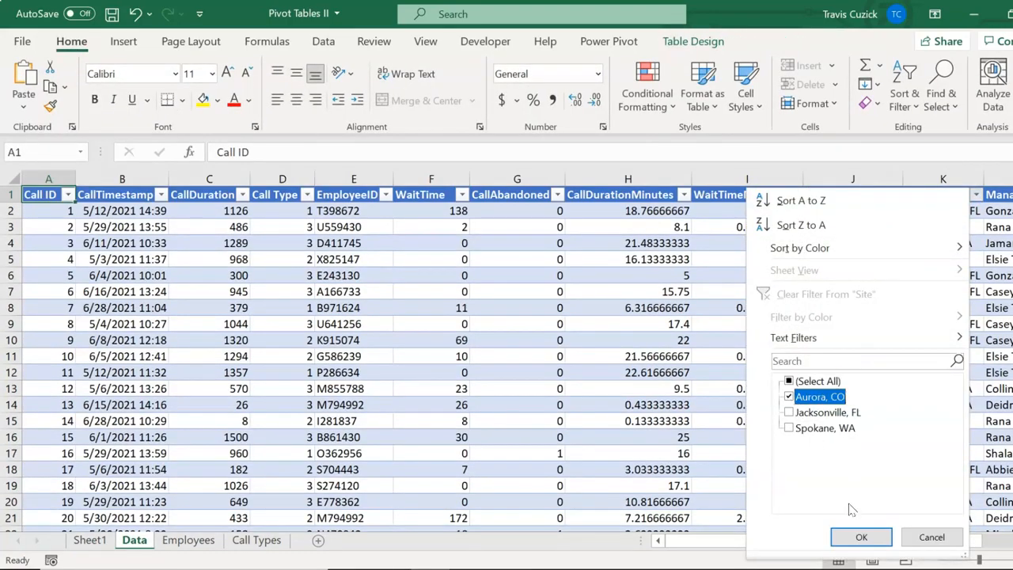
left_click(861, 536)
Step: Filter the call table's ManagerName column to only the first listed Aurora manager
left_click_drag(917, 540, 969, 552)
left_click(924, 195)
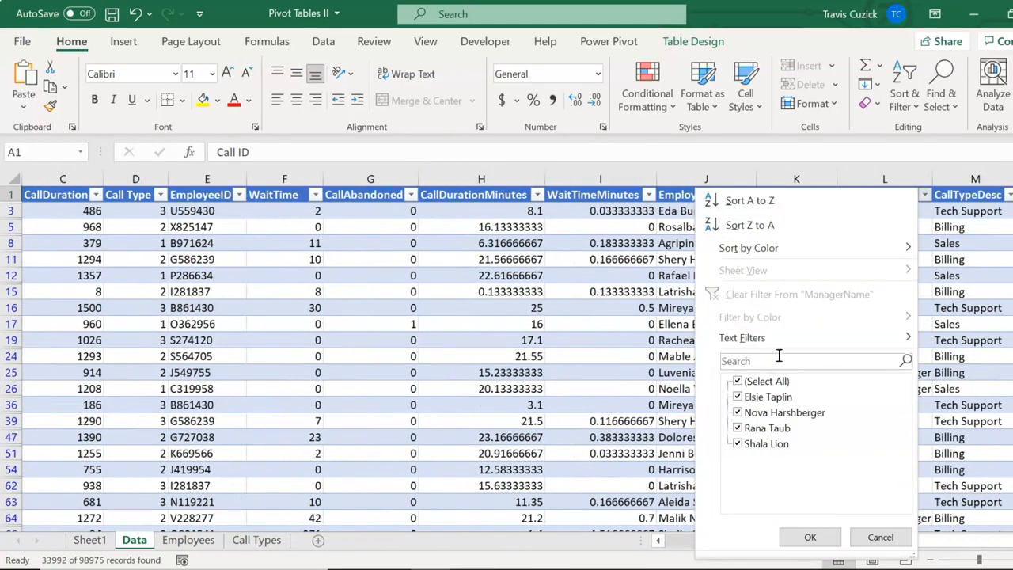
left_click(764, 382)
left_click(756, 398)
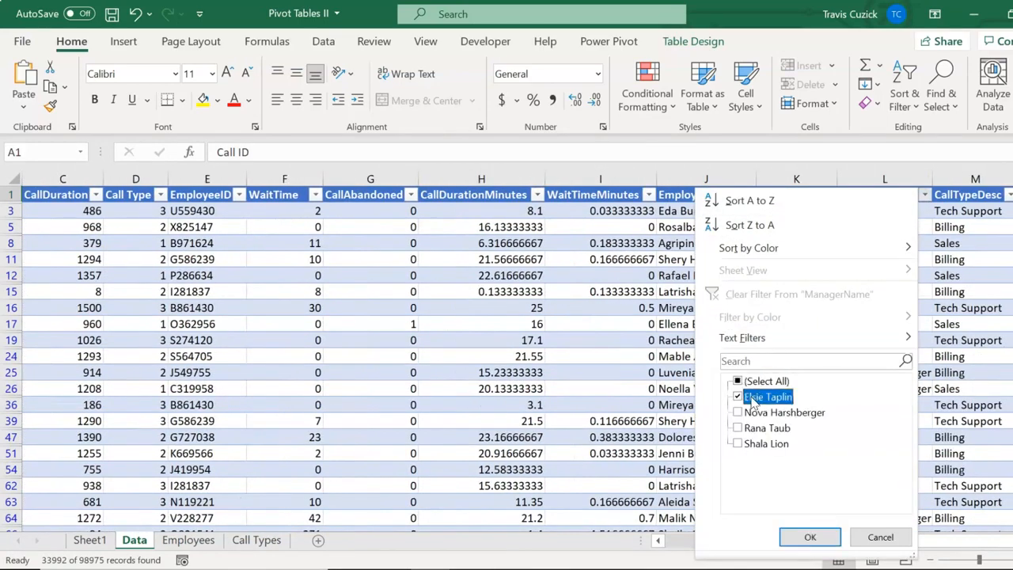
left_click(807, 538)
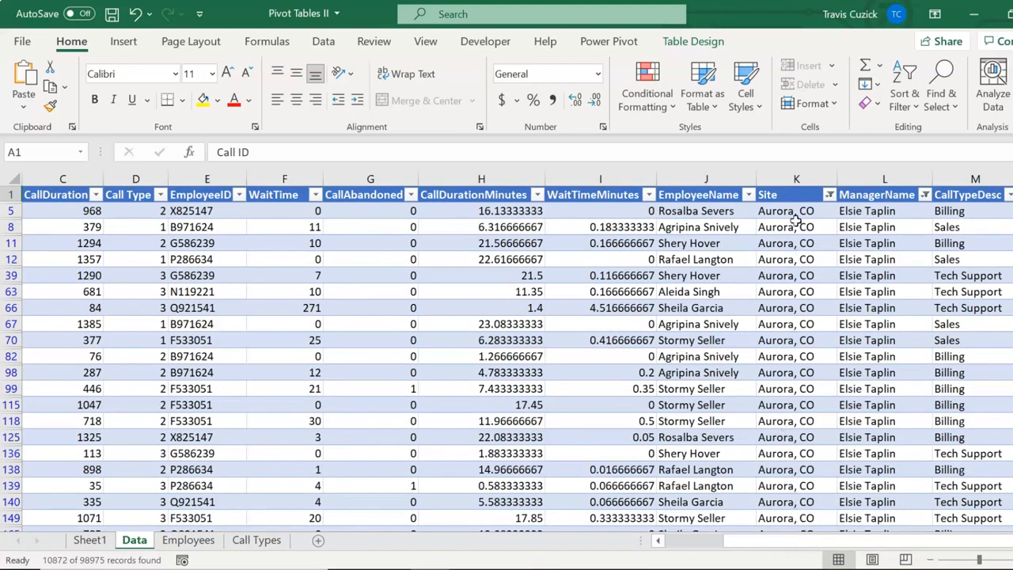
Step: Filter the call table's EmployeeName column to only the fifth listed employee
left_click(747, 195)
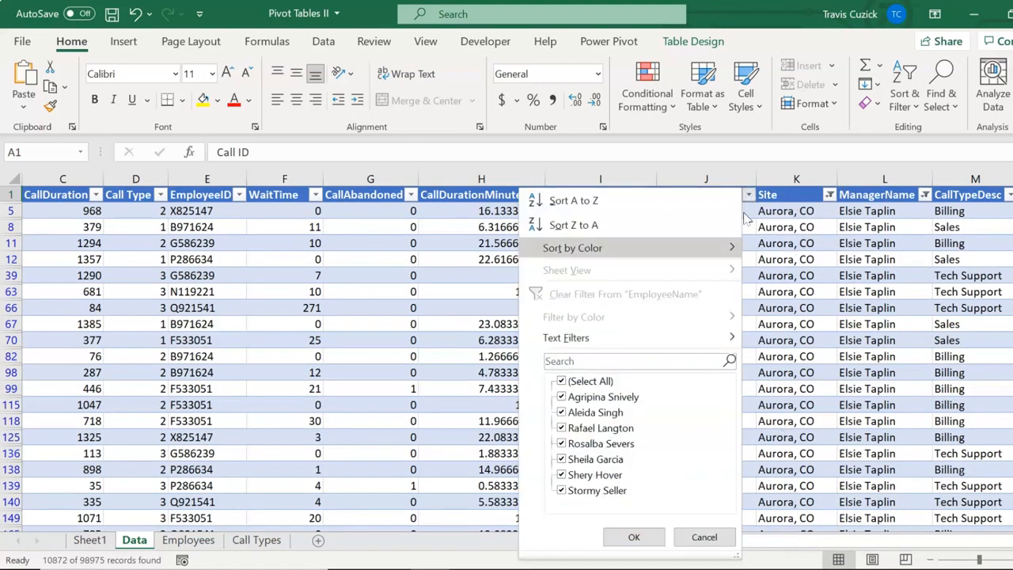
left_click(571, 382)
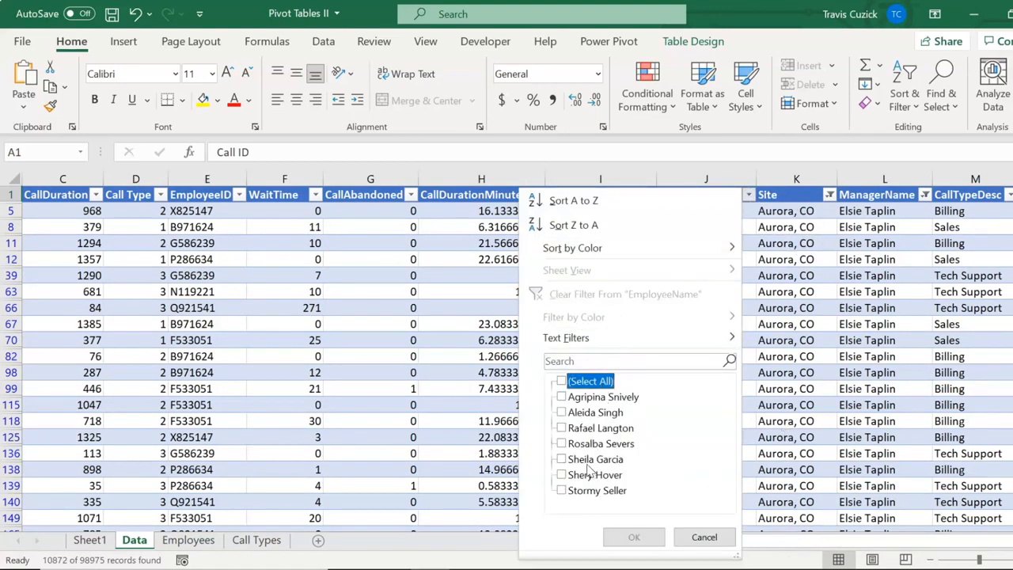
left_click(589, 461)
left_click(634, 536)
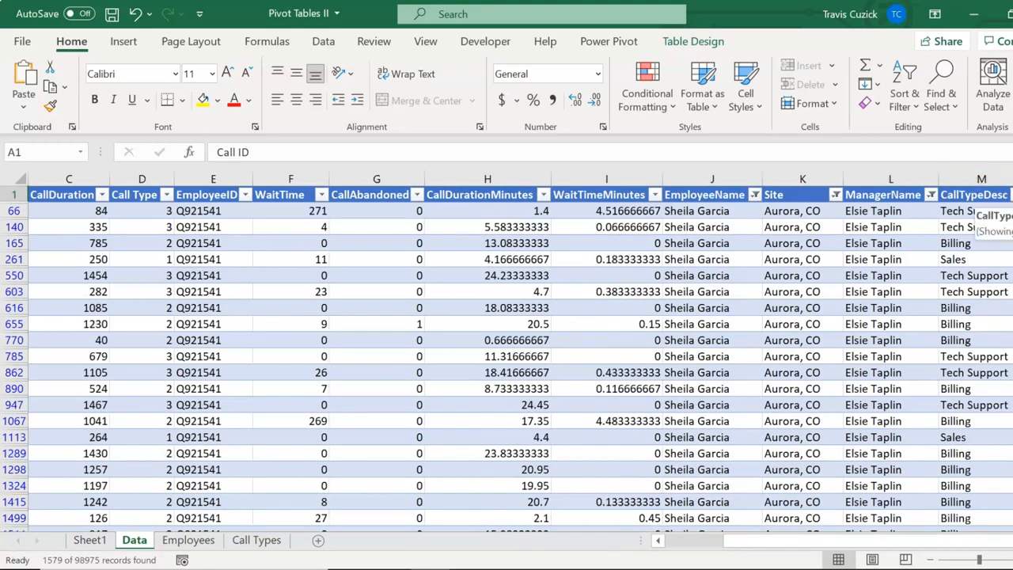
Step: Filter the call table's CallTypeDesc column to show only Billing calls
left_click(1003, 194)
left_click(846, 381)
left_click(843, 397)
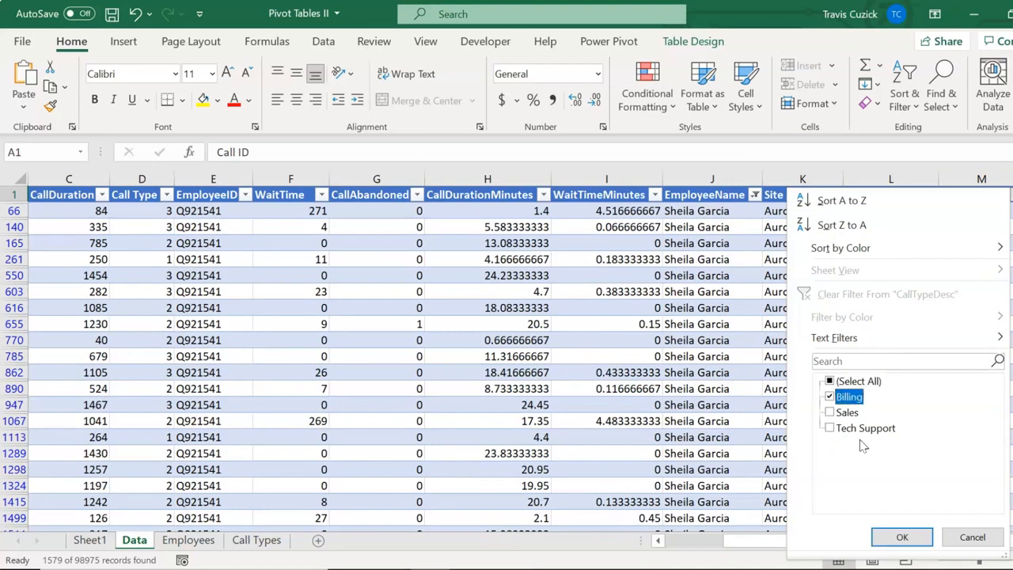
left_click(902, 537)
Step: Filter the CallAbandoned column to only the value 1 and return to the PivotTable on Sheet1
left_click(417, 194)
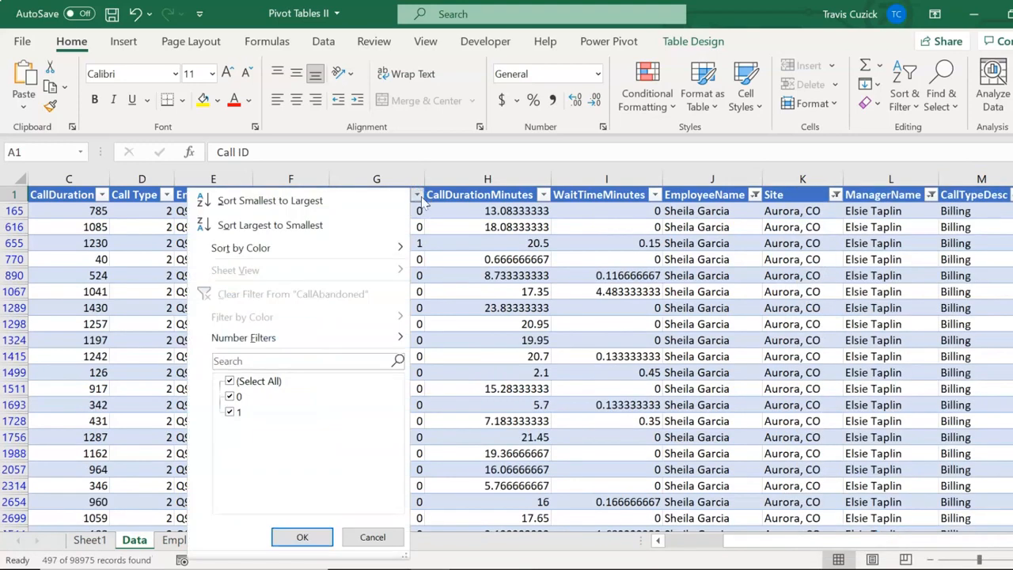
left_click(230, 396)
left_click(309, 536)
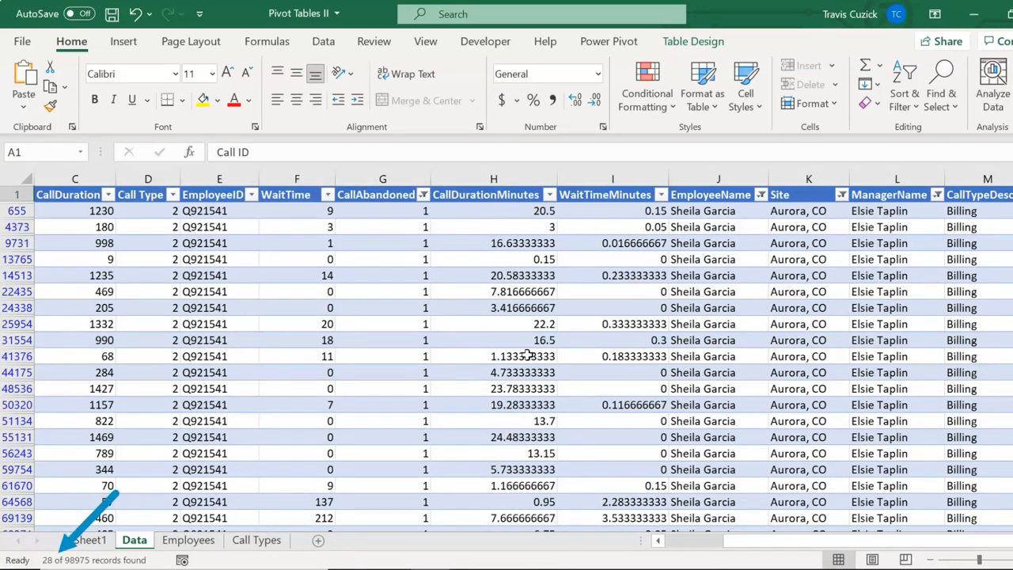
left_click(91, 539)
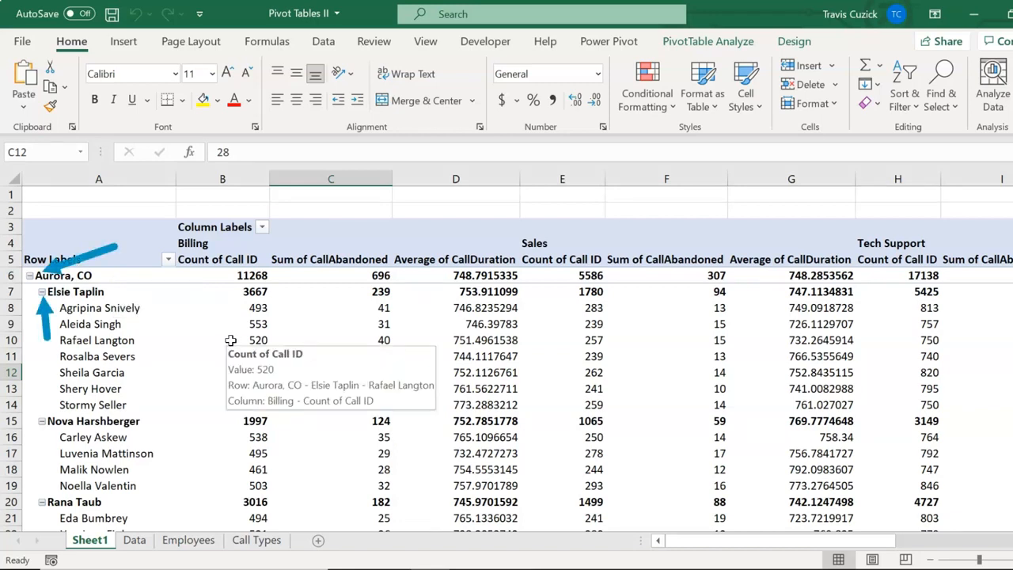
Step: Collapse and re-expand the first Aurora manager's employee rows, and do the same for the whole Aurora, CO site
left_click(41, 292)
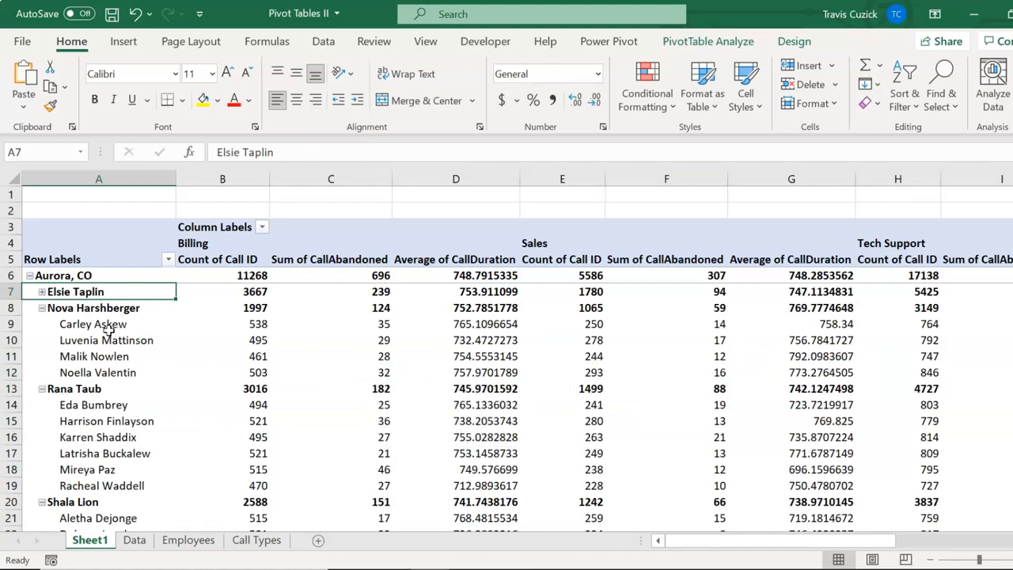
left_click(42, 292)
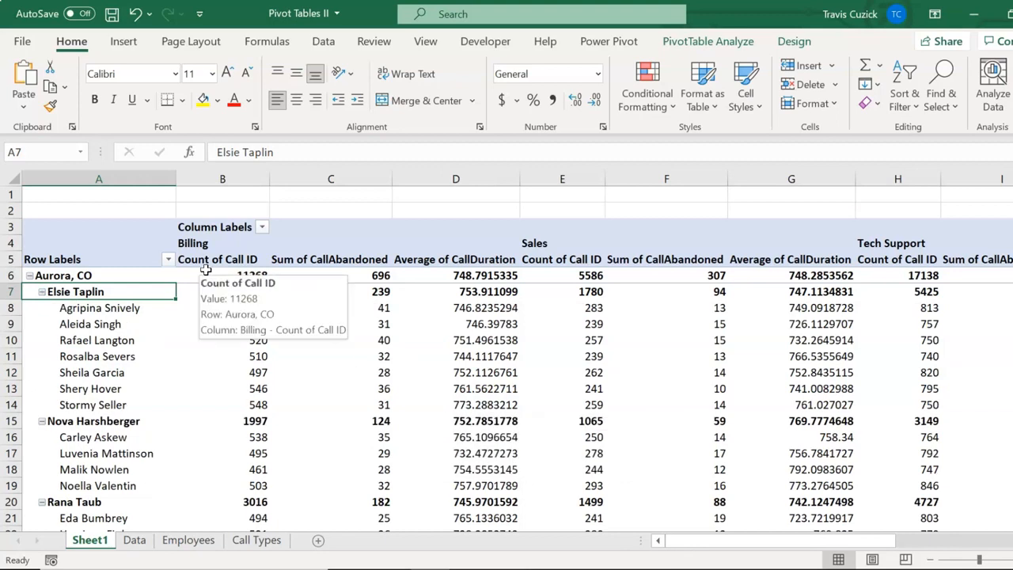
left_click(29, 276)
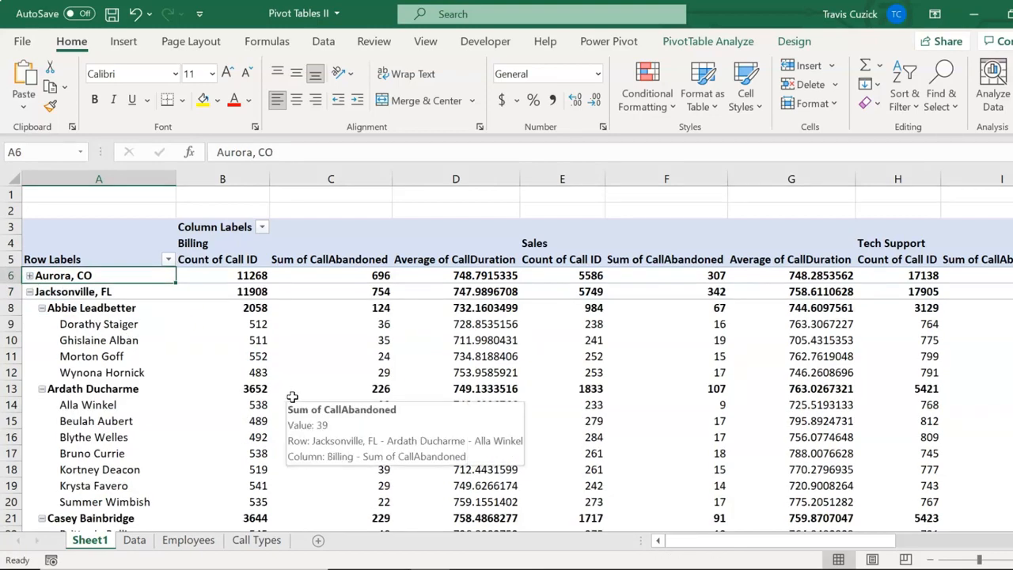
left_click(29, 275)
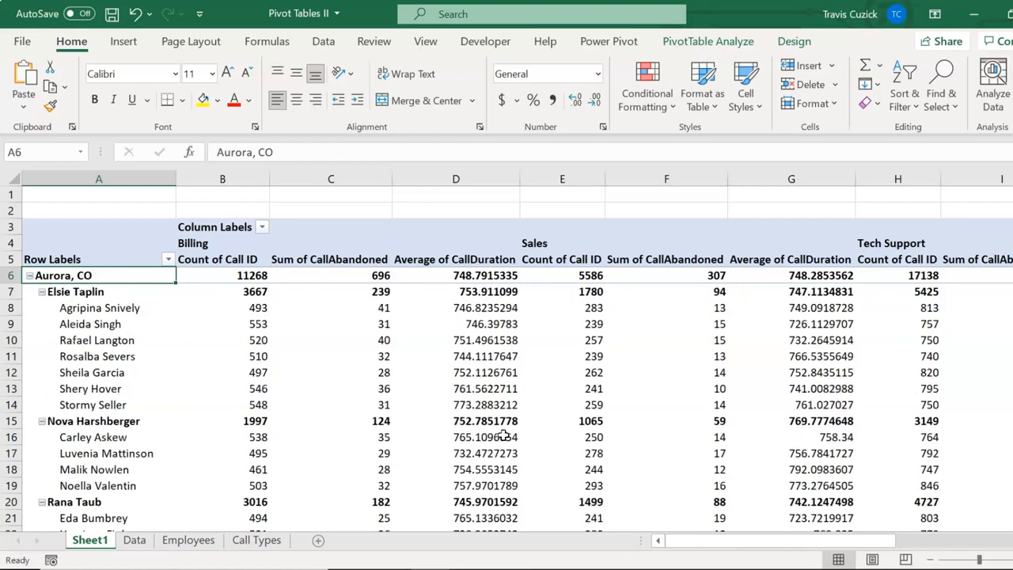
Step: Collapse the entire ManagerName field in the PivotTable so that all employee rows are hidden
left_click(128, 307)
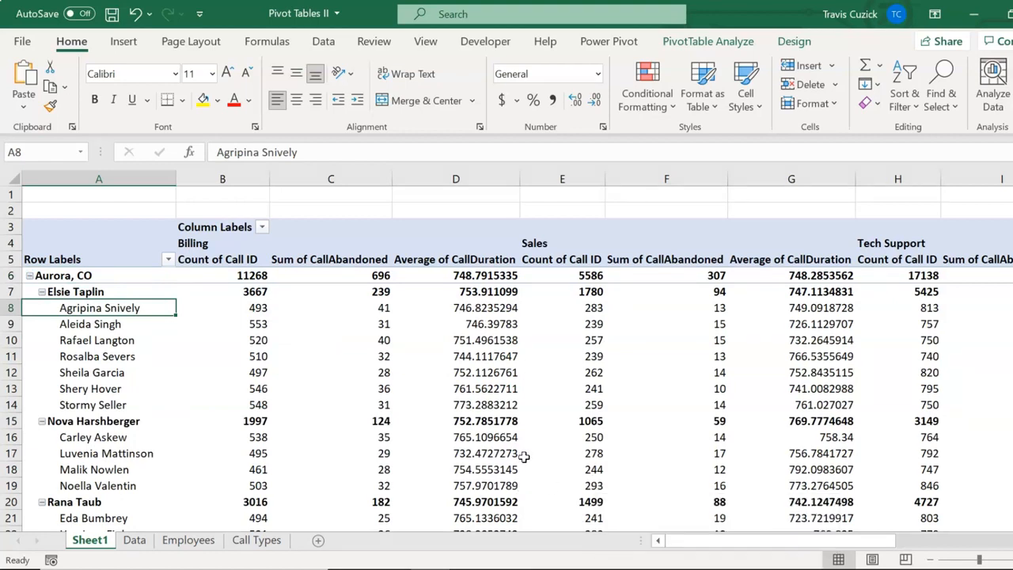
left_click(119, 291)
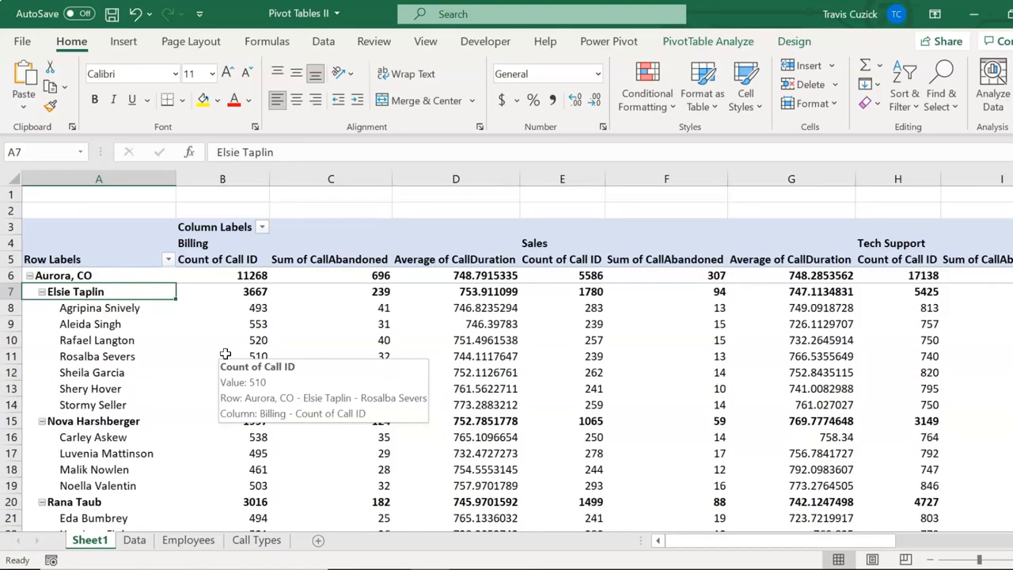
right_click(113, 293)
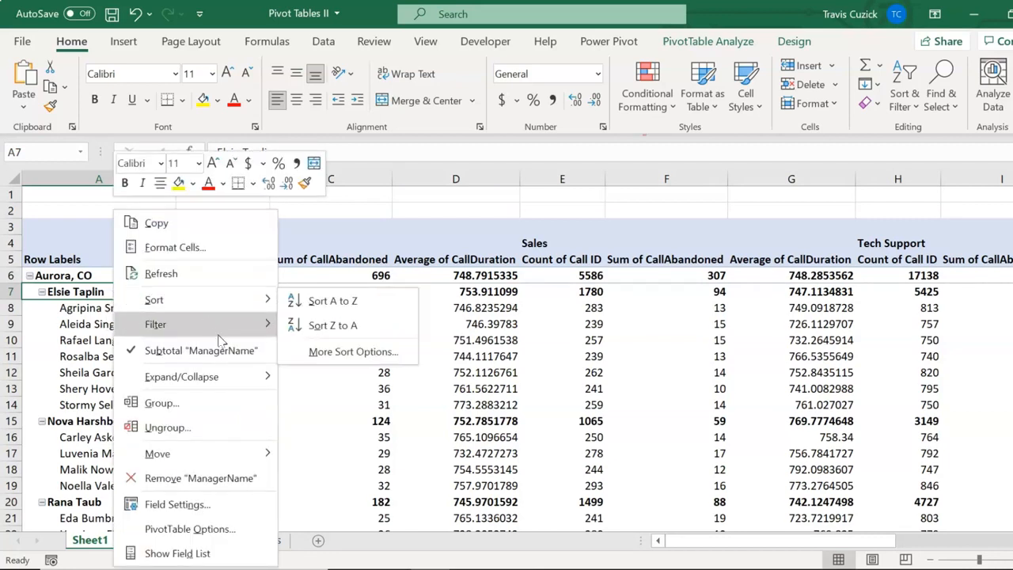
mouse_move(228, 376)
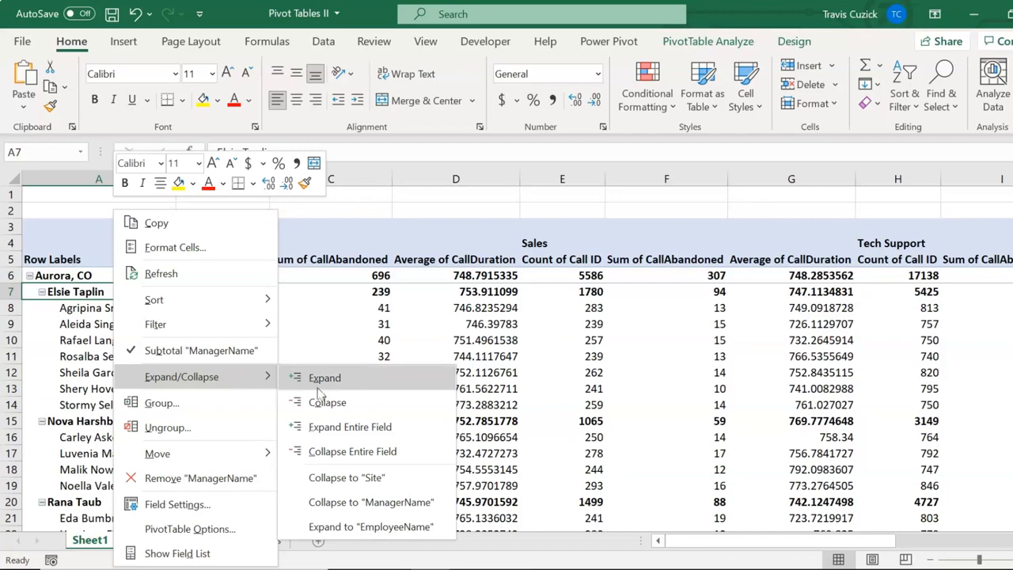
left_click(404, 453)
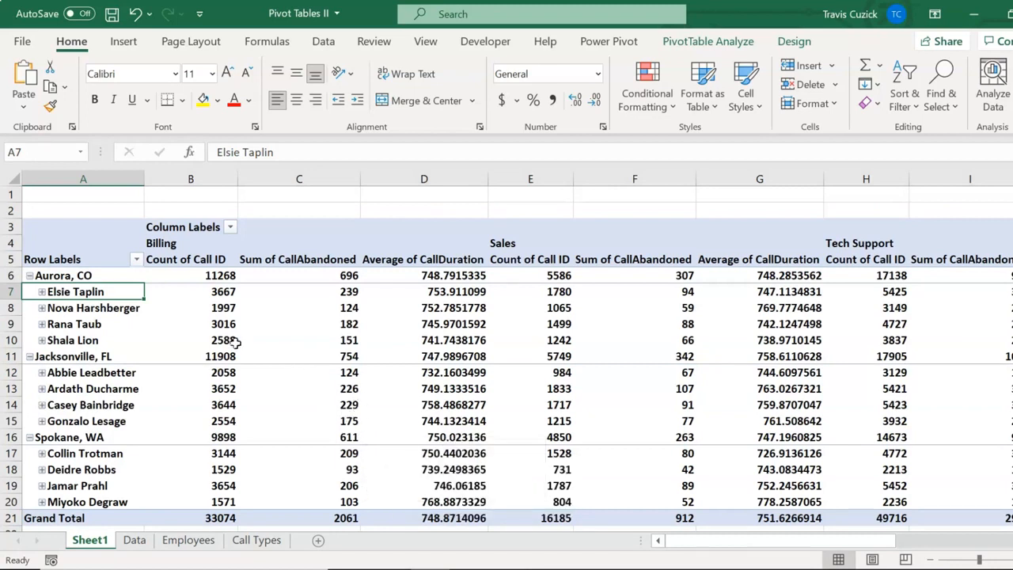
Step: Expand the entire ManagerName field to show the employees under every manager again
left_click(79, 392)
right_click(81, 393)
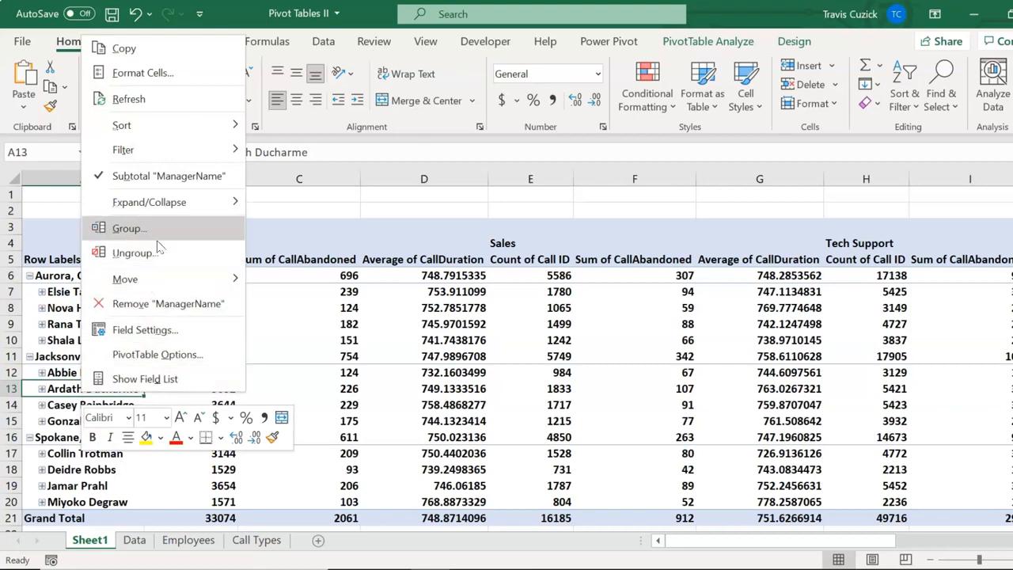
mouse_move(172, 207)
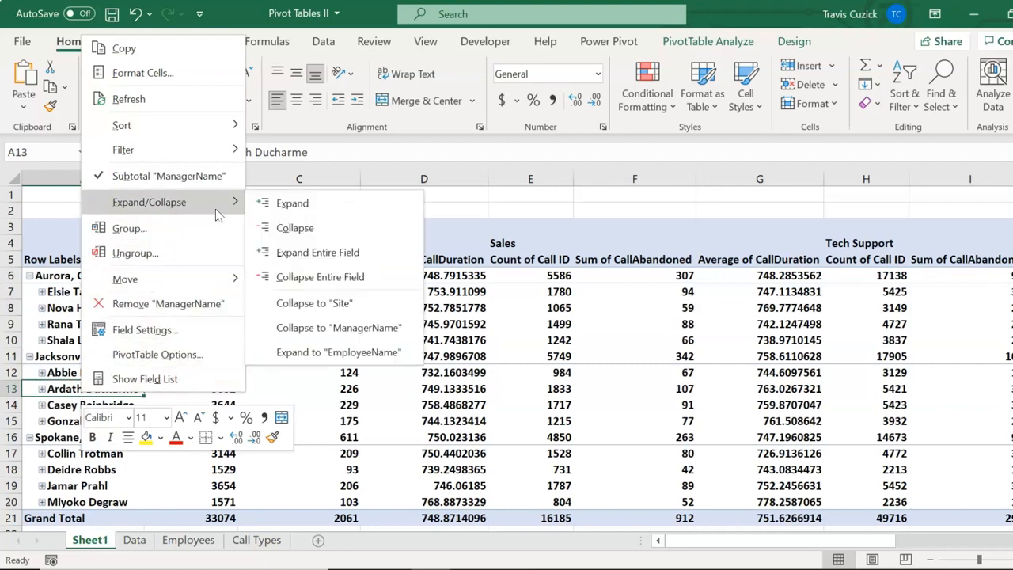
left_click(332, 250)
scroll(280, 448, "down", 2)
scroll(279, 447, "up", 2)
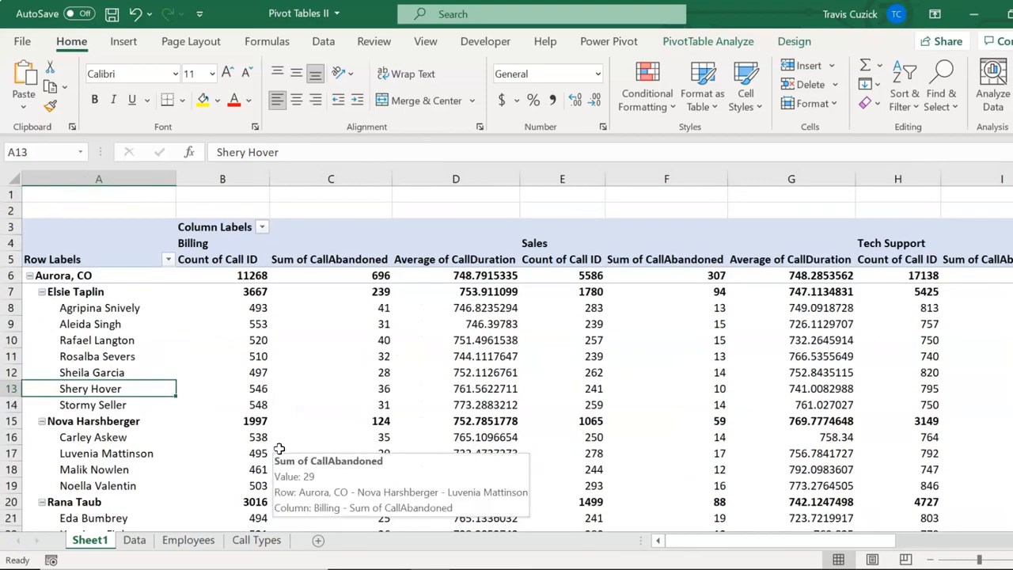
Step: Show the PivotTable field list again and look through the available fields
mouse_move(449, 364)
mouse_move(630, 300)
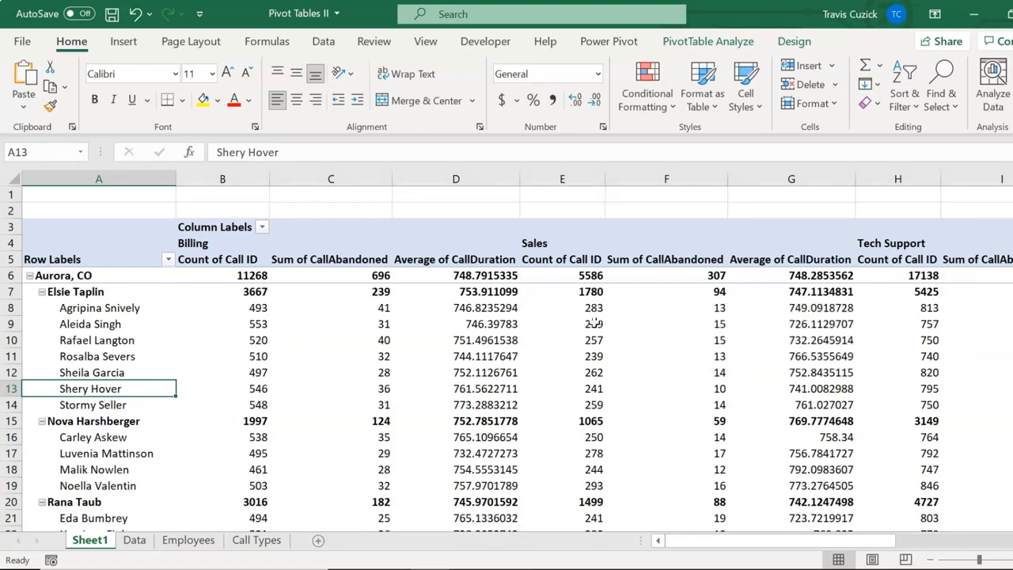
left_click(423, 294)
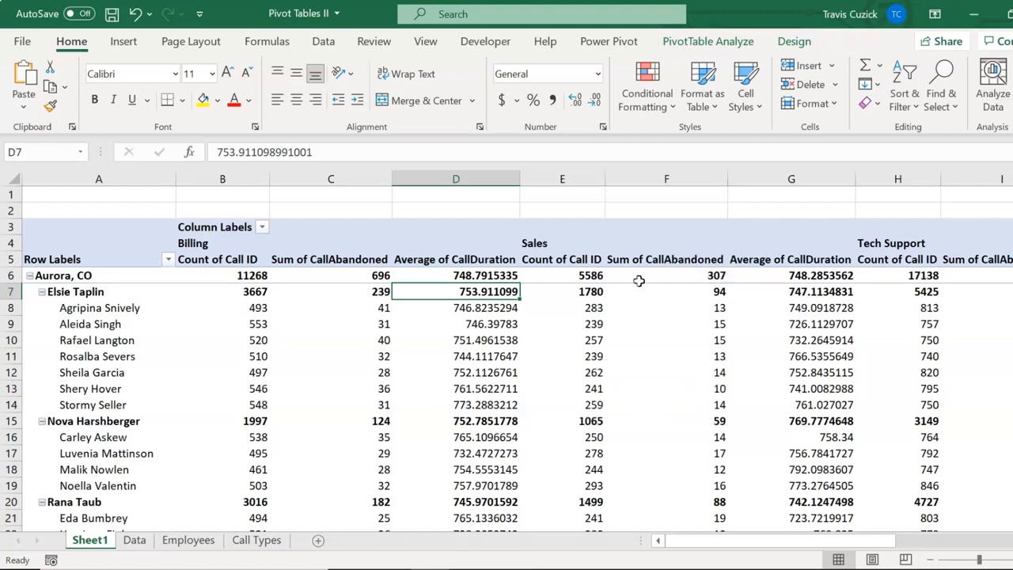
left_click(706, 44)
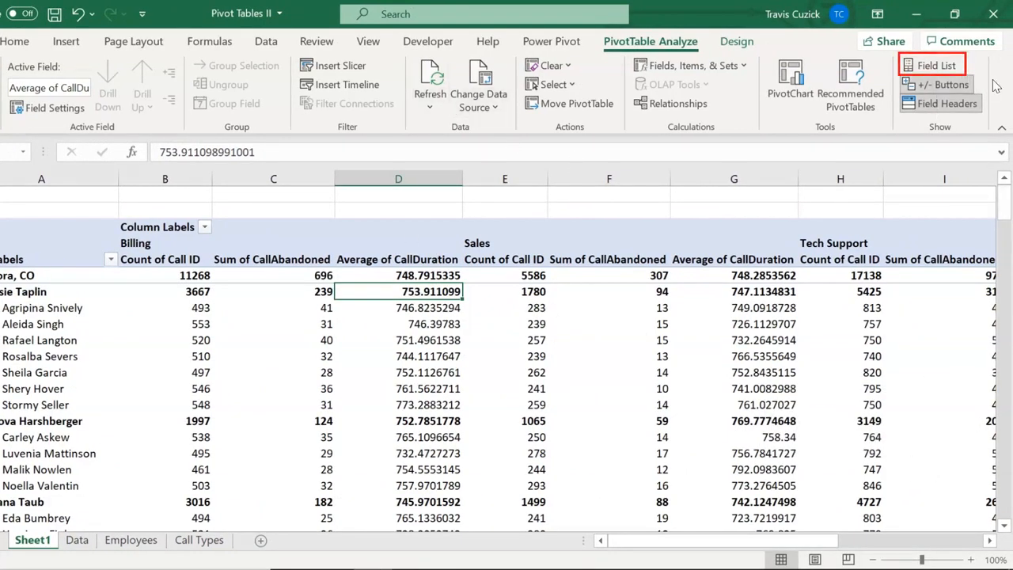
left_click(946, 66)
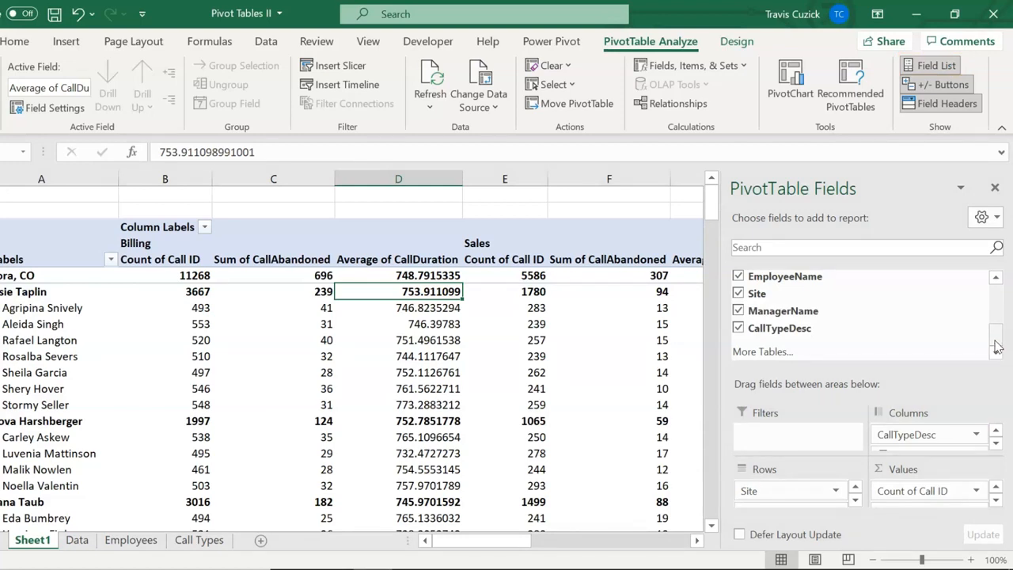
left_click_drag(997, 345, 996, 305)
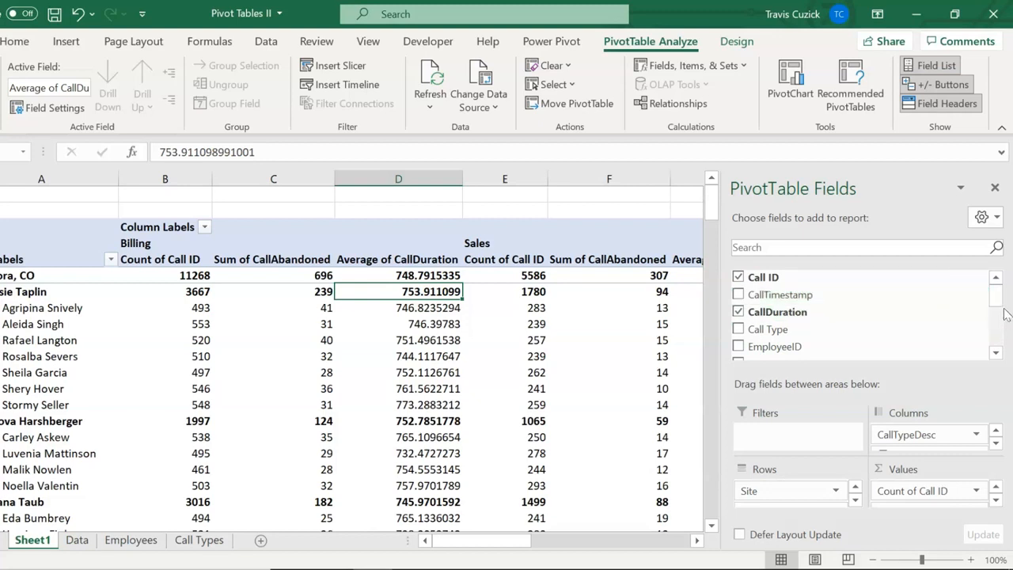
left_click_drag(997, 301, 998, 324)
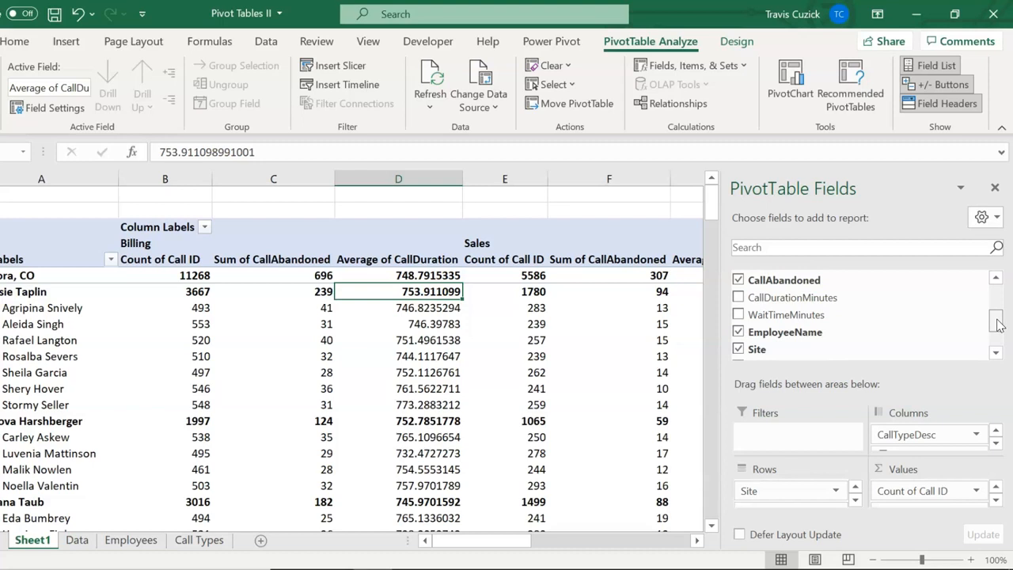
left_click_drag(999, 325, 1001, 295)
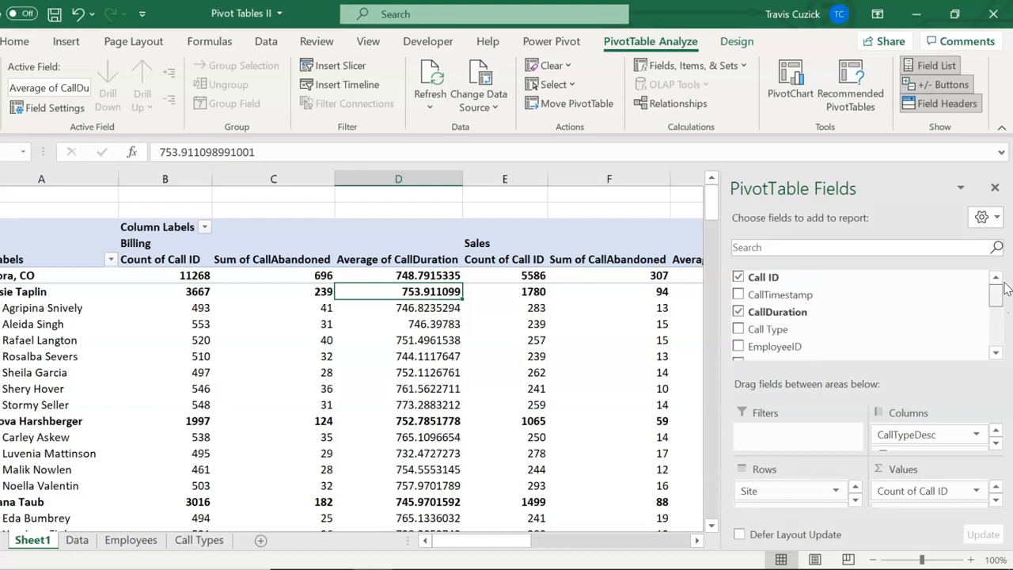
Step: Replace the PivotTable's EmployeeName, Site and ManagerName row fields with CallTimestamp
left_click_drag(997, 300, 996, 324)
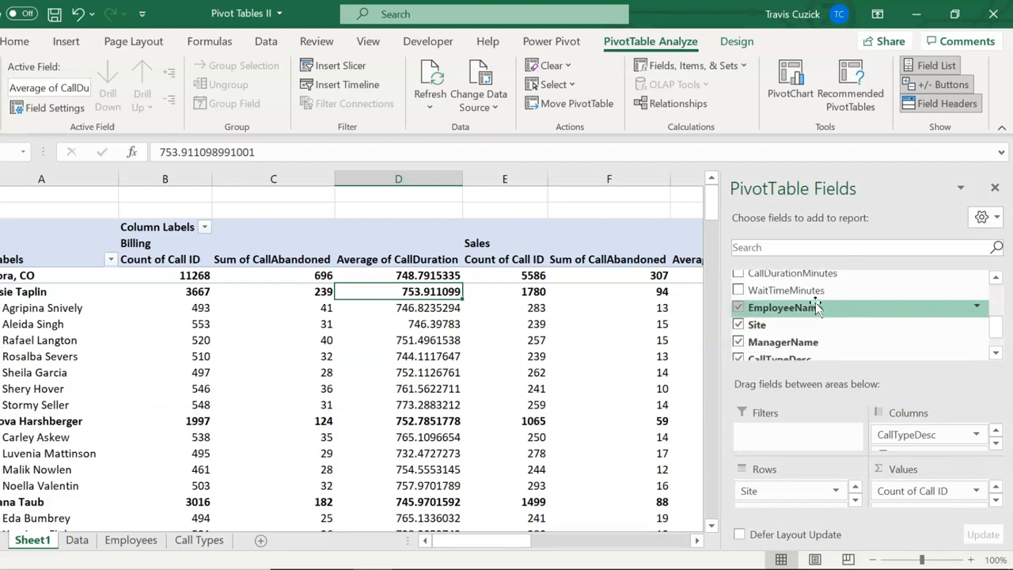
left_click(738, 307)
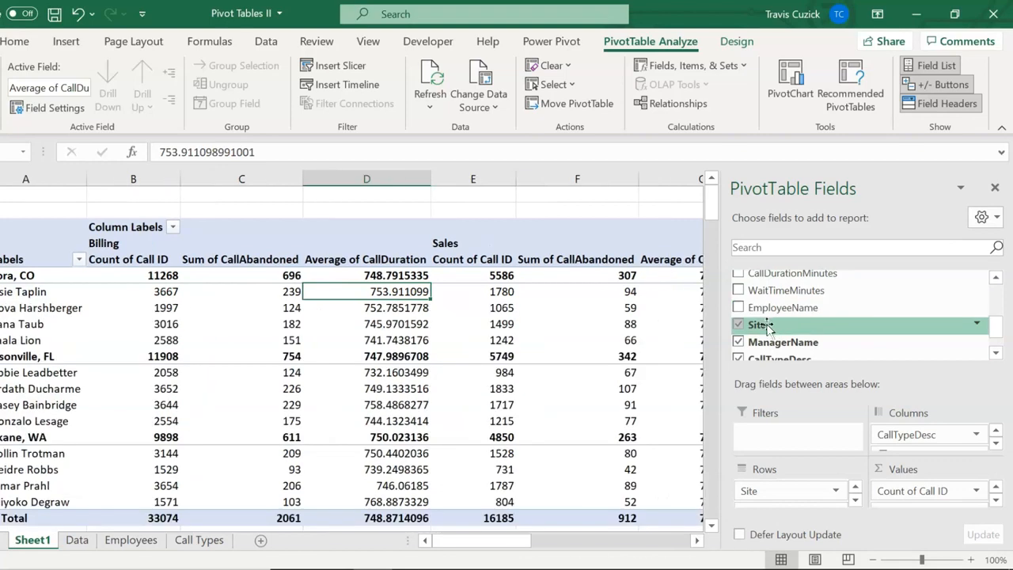
left_click(744, 326)
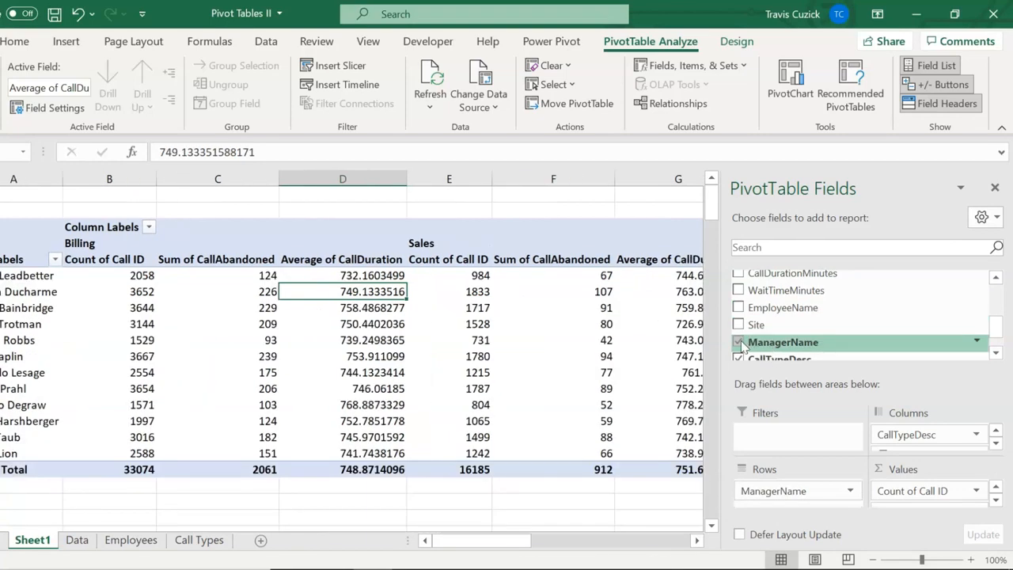
left_click(738, 343)
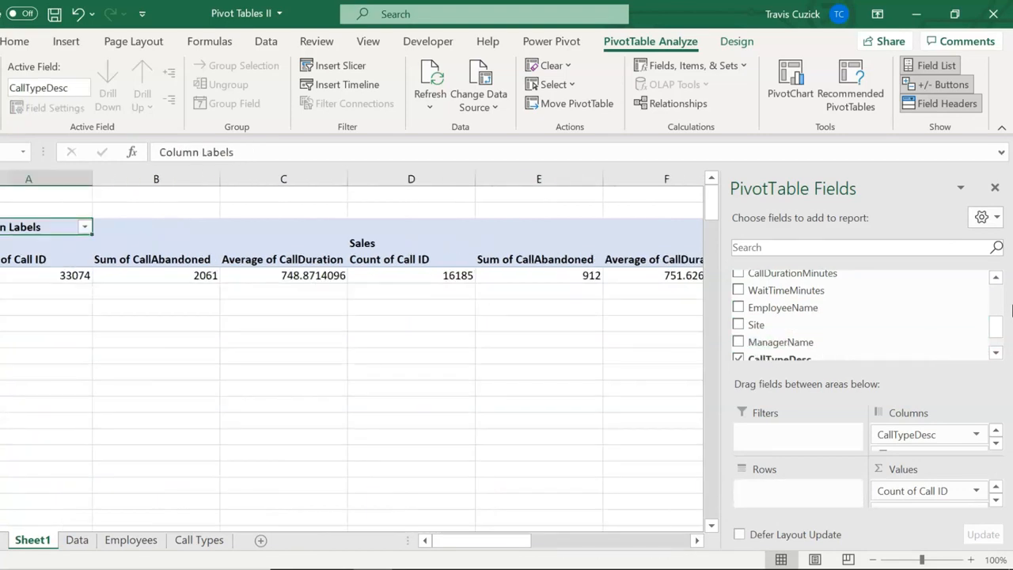
left_click_drag(997, 337, 996, 289)
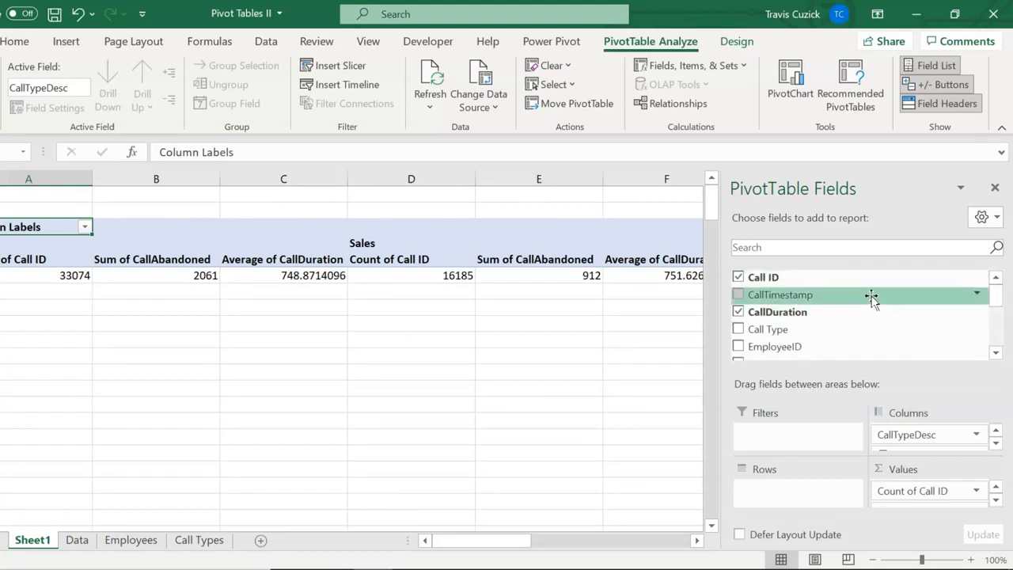
left_click_drag(870, 297, 797, 484)
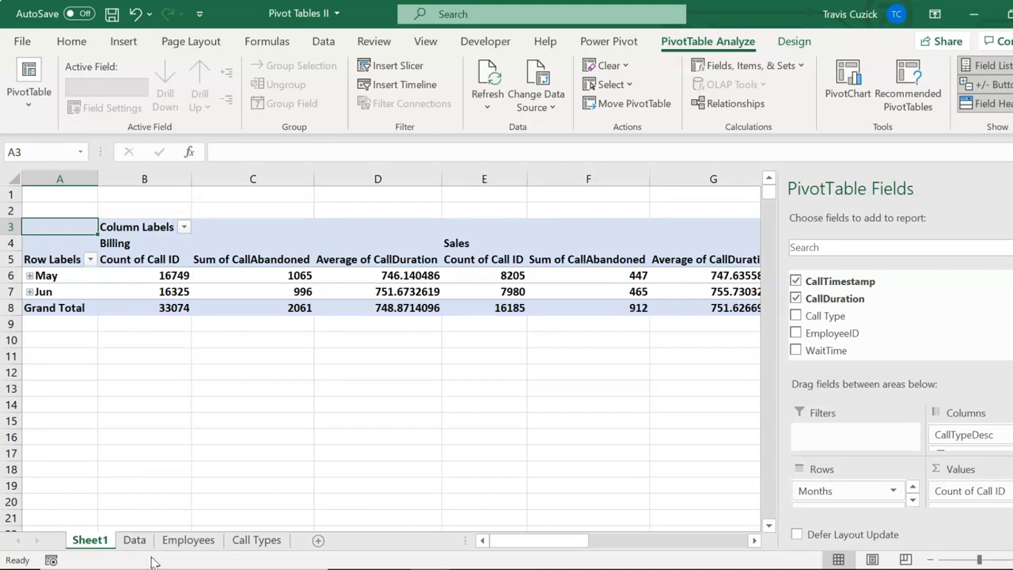
Step: Expand May in the PivotTable rows and examine its daily call figures
left_click(30, 275)
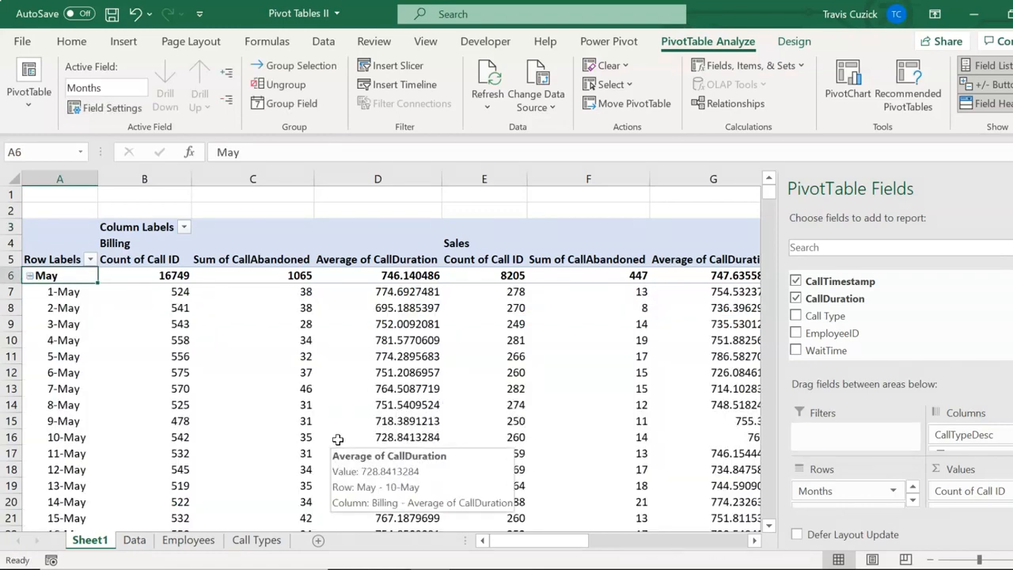
scroll(338, 433, "down", 3)
scroll(338, 433, "down", 3)
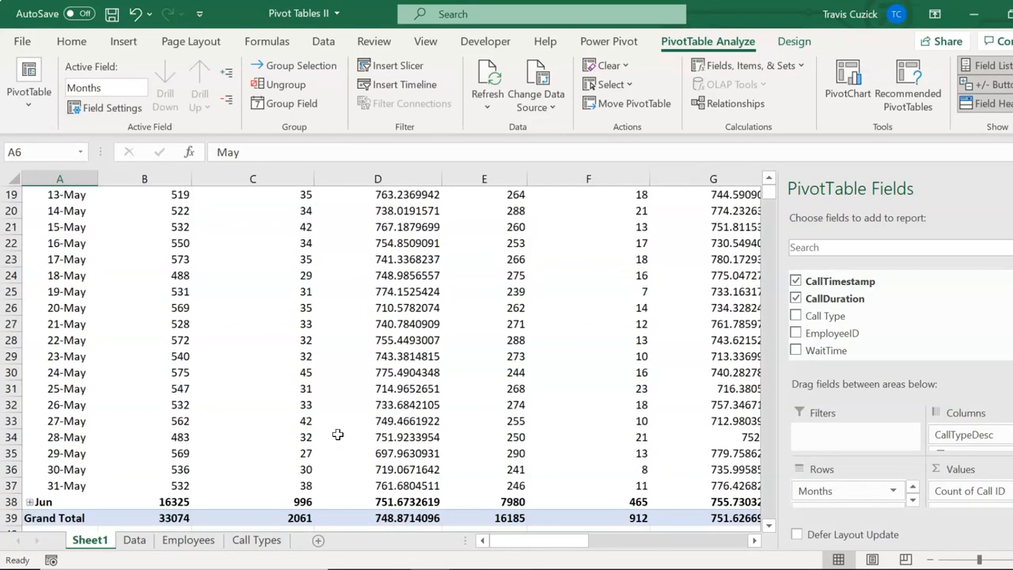
scroll(337, 434, "up", 6)
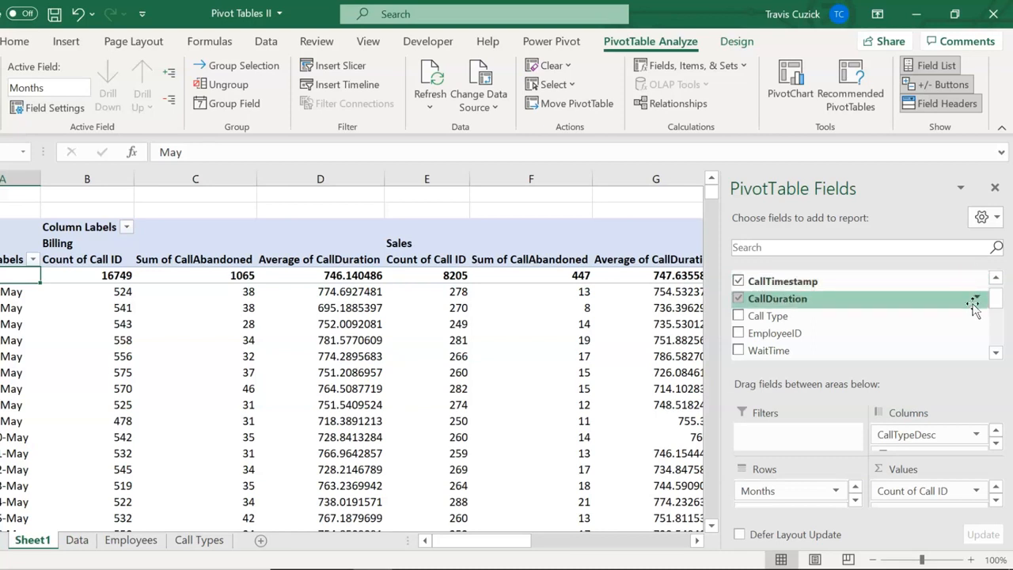
Step: Show only the 2 by 2 areas section, remove Months from the PivotTable rows, and look through the daily rows
left_click(997, 223)
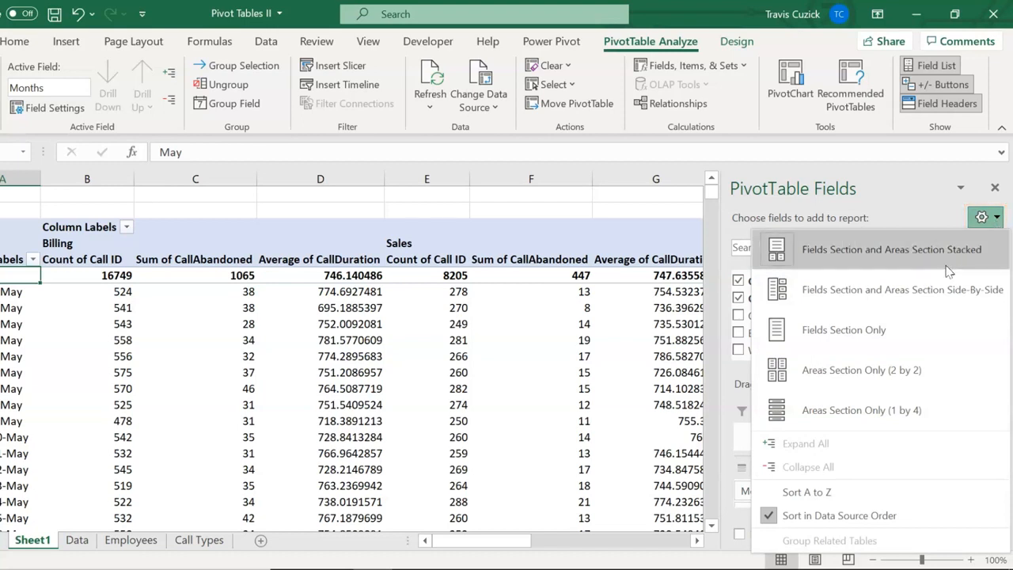
left_click(902, 386)
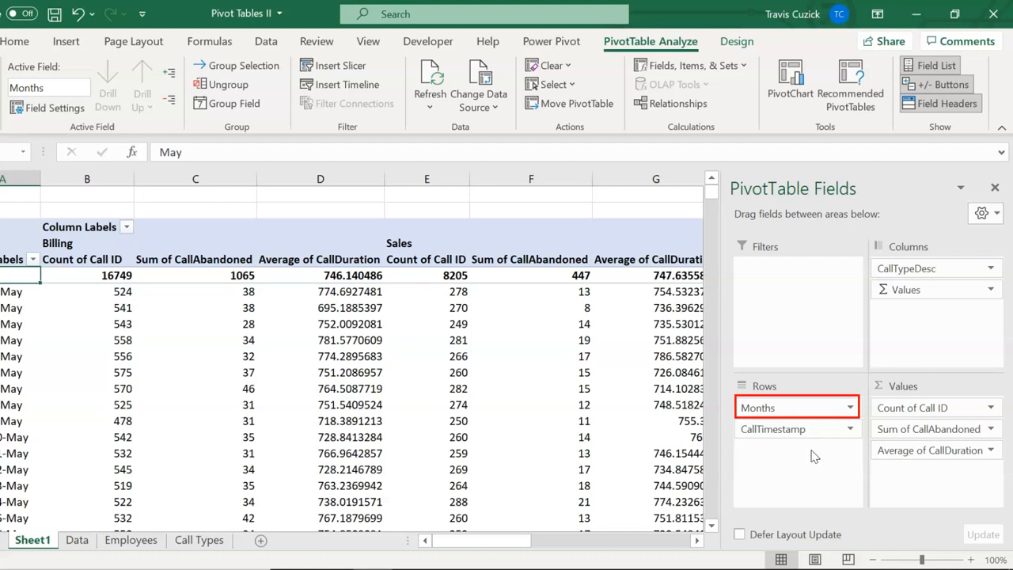
left_click(851, 407)
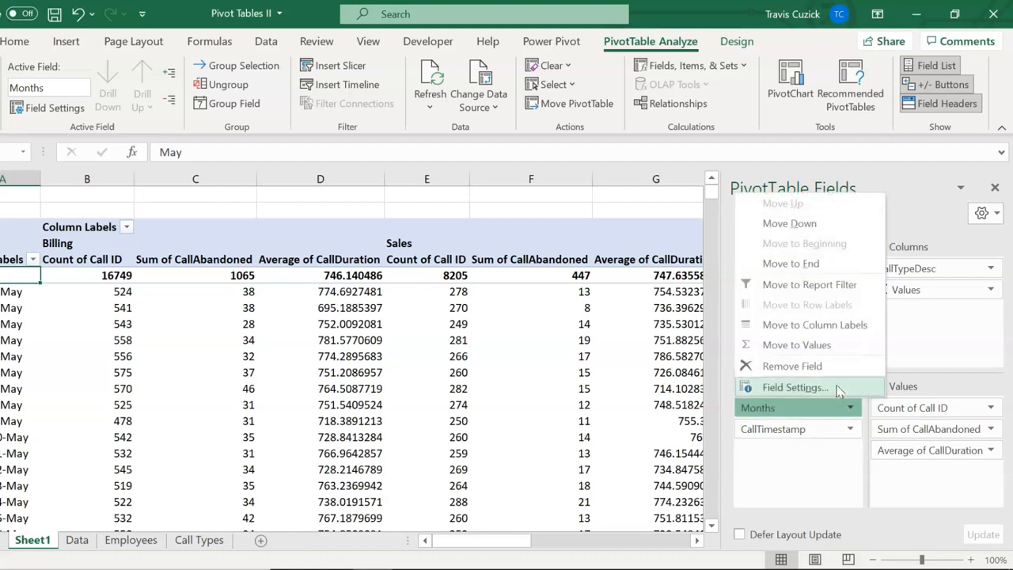
left_click(792, 366)
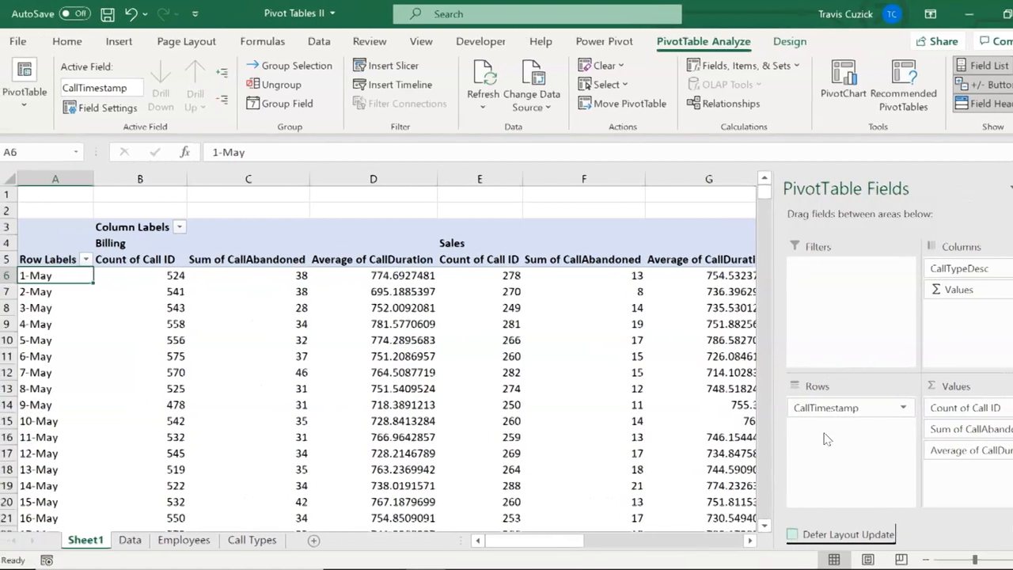
scroll(642, 293, "down", 9)
scroll(641, 293, "up", 9)
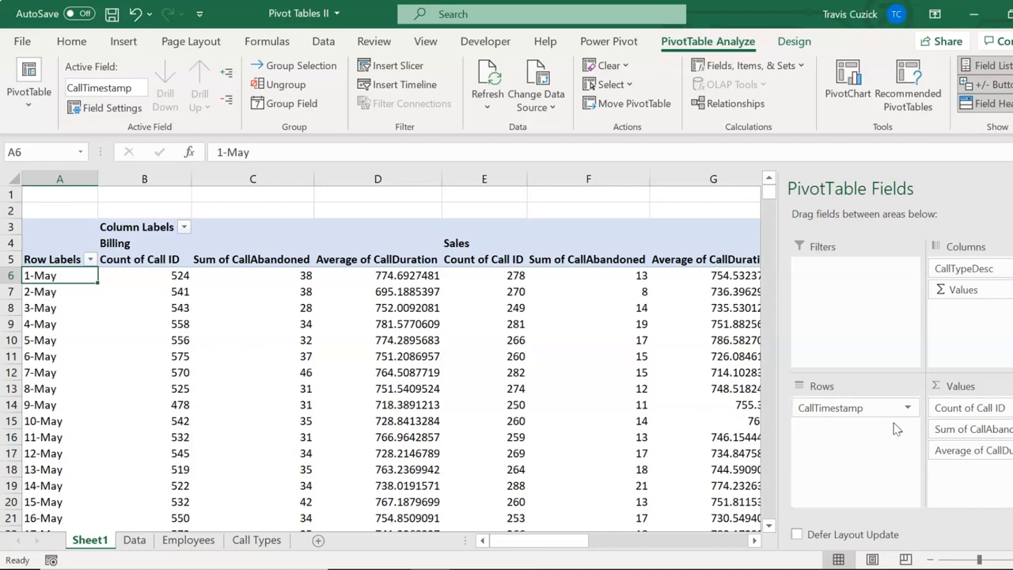
Step: Group the CallTimestamp rows by Hours, Days and Months, and restore the stacked fields and areas layout
right_click(52, 275)
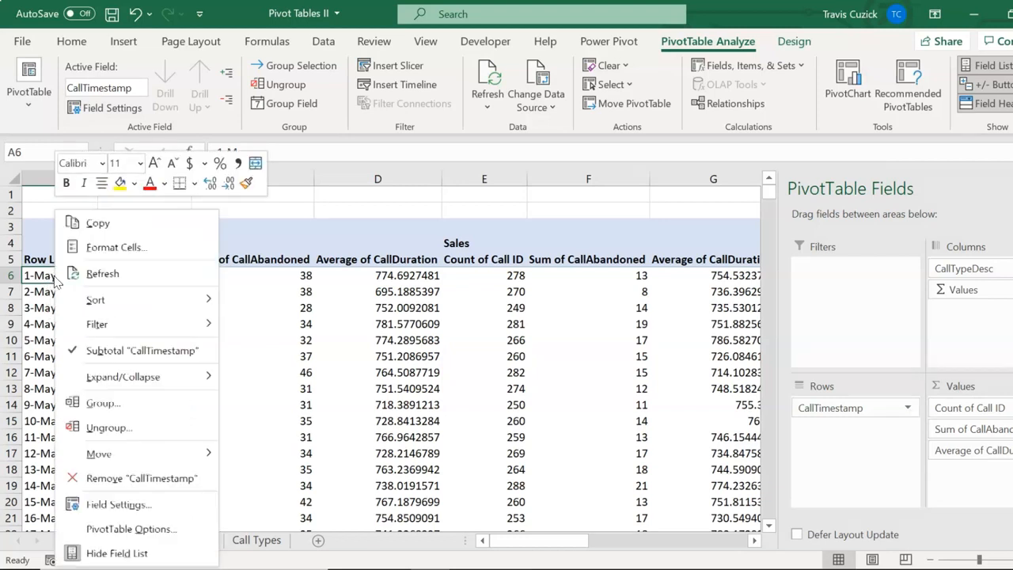
left_click(133, 405)
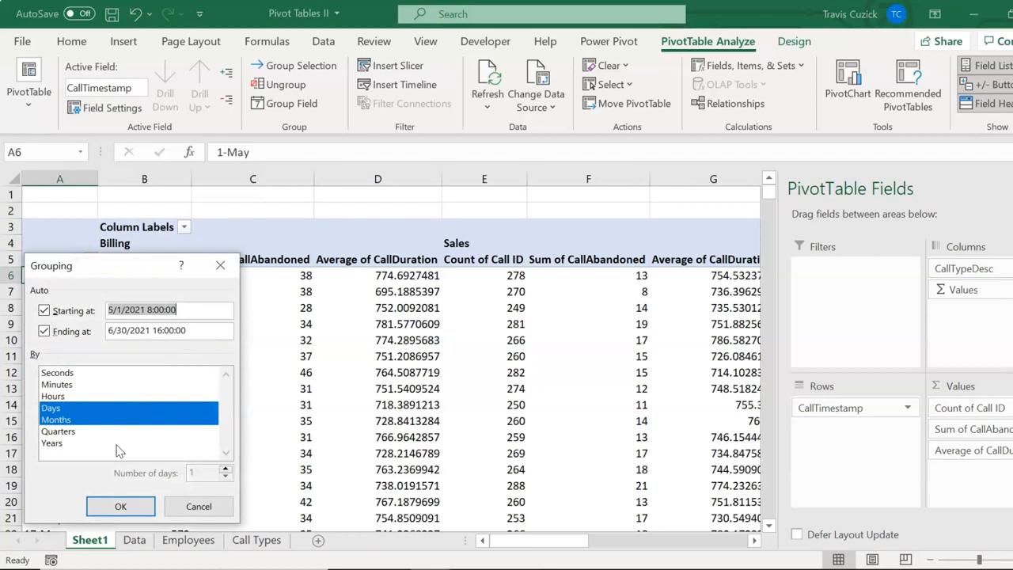
left_click(55, 443)
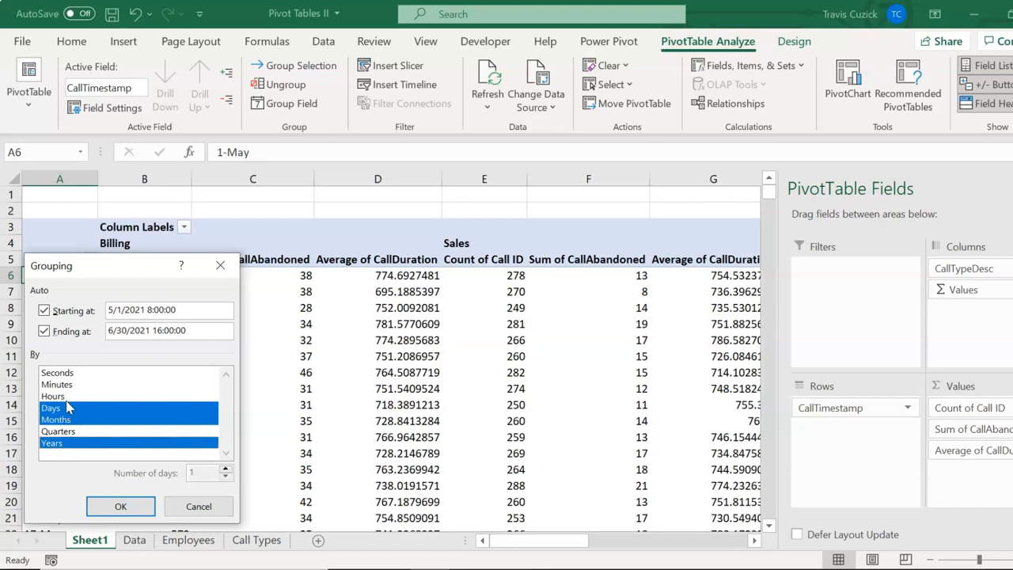
left_click(67, 444)
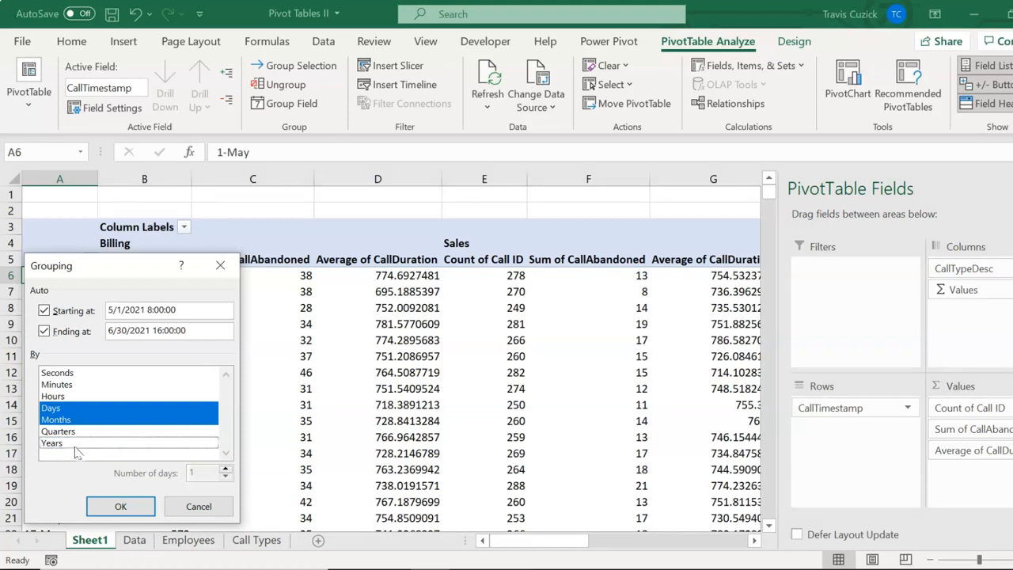
left_click(67, 397)
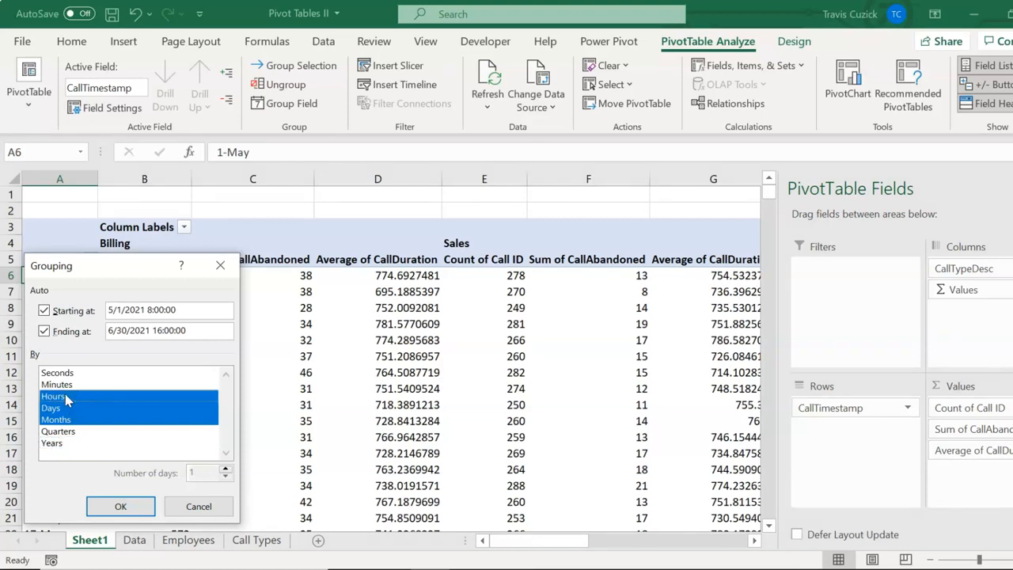
left_click(134, 511)
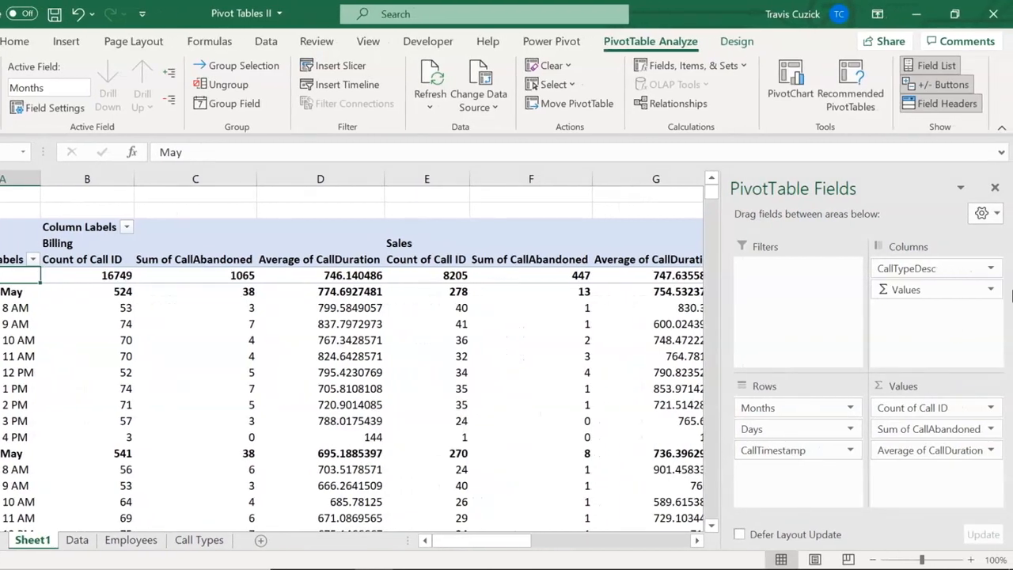
left_click(996, 215)
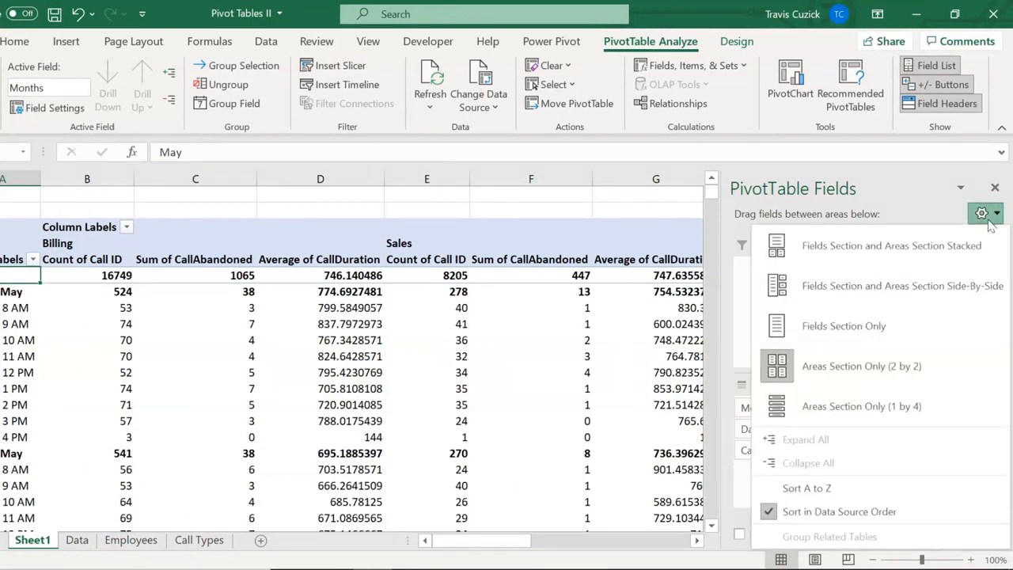
left_click(950, 247)
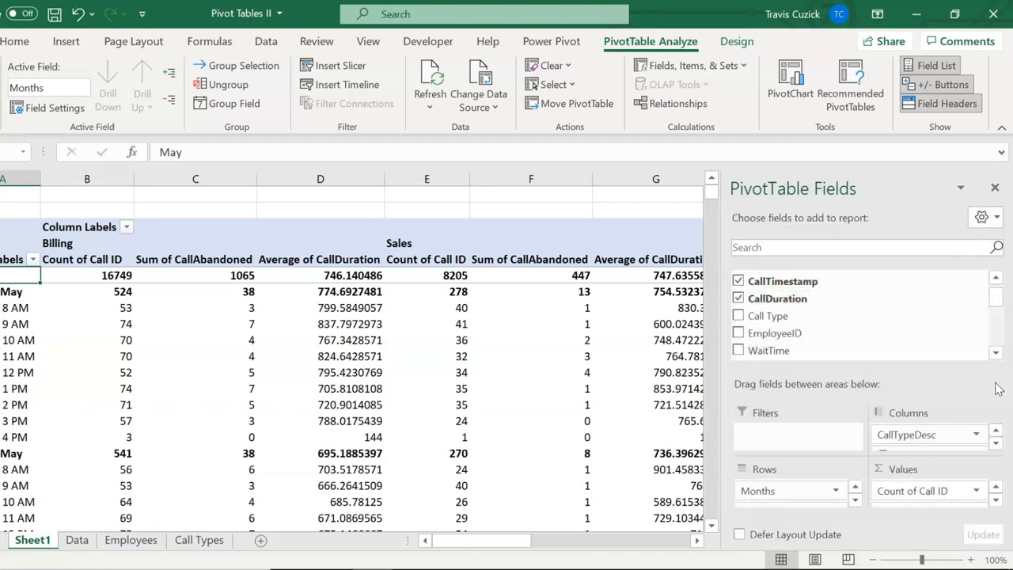
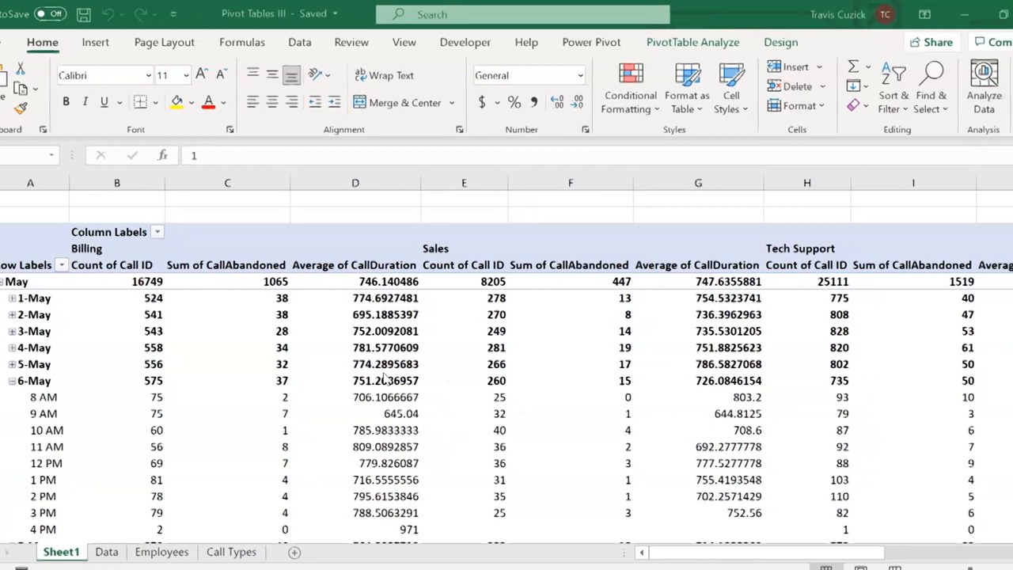
Step: Show the PivotTable field list and remove CallTypeDesc from the columns
left_click(643, 42)
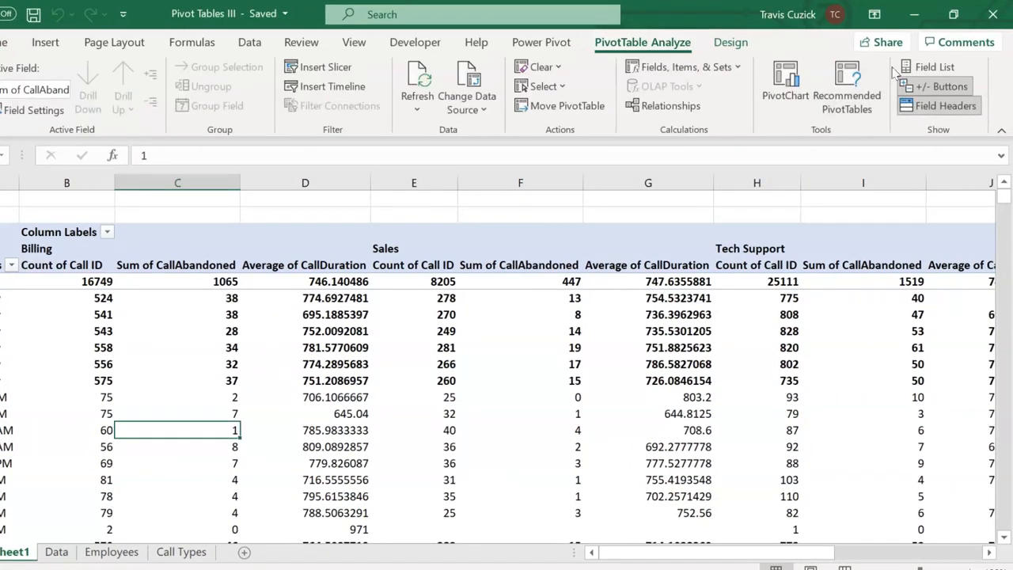
left_click(933, 66)
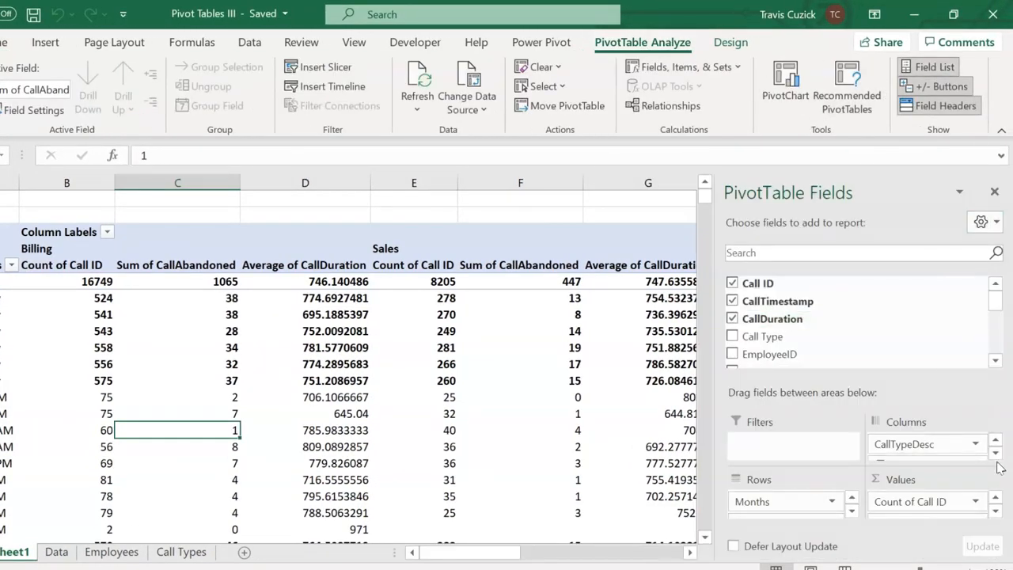
left_click(975, 444)
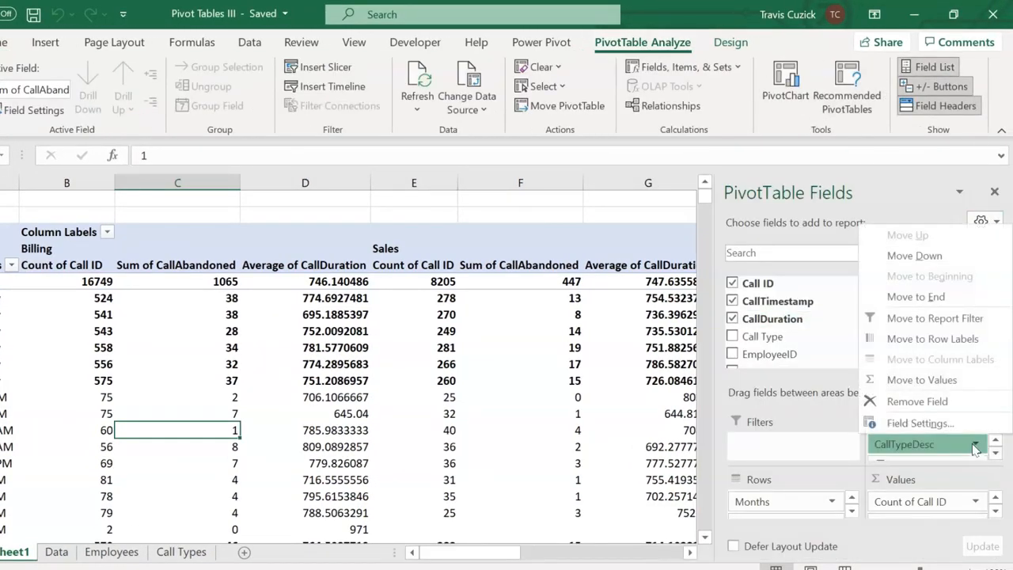
left_click(918, 401)
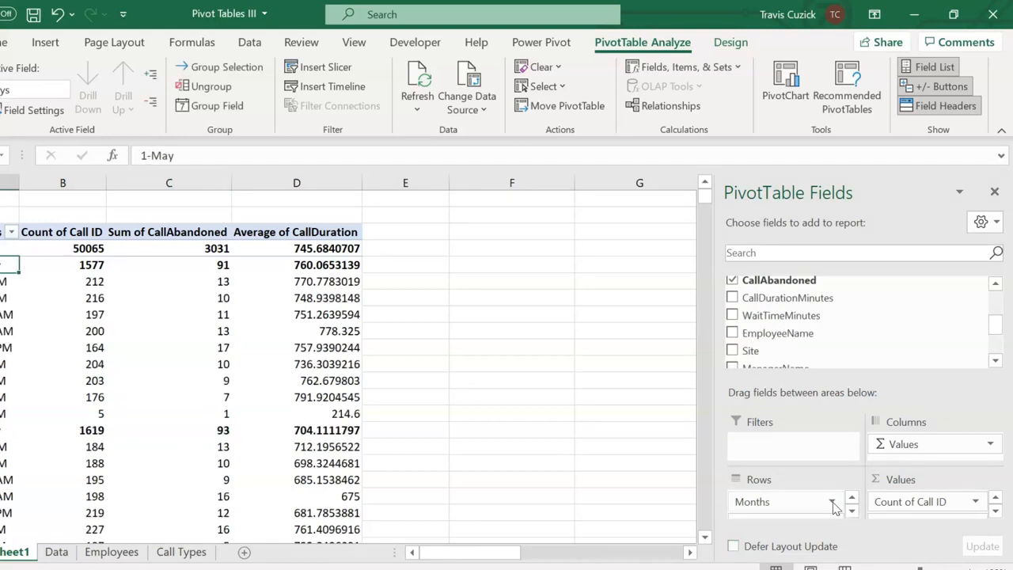
Step: Remove the Months, Days and CallTimestamp fields from the PivotTable rows
left_click(831, 501)
left_click(804, 461)
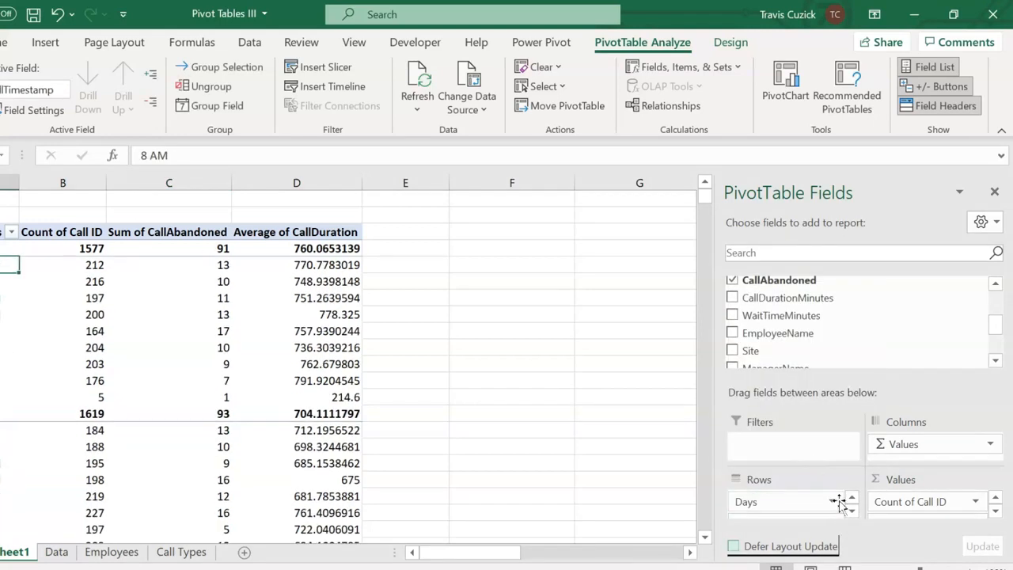
left_click(829, 501)
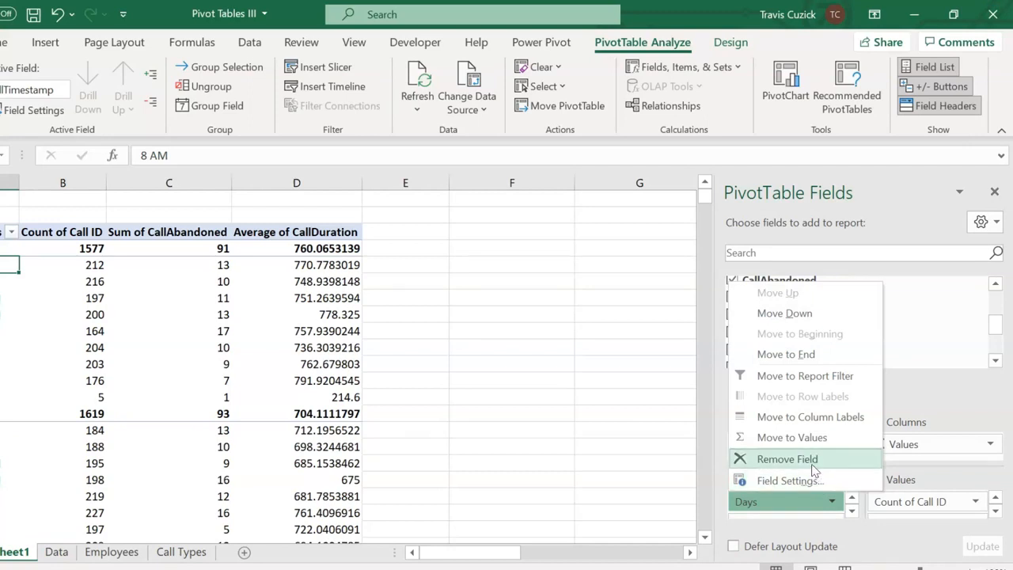
left_click(803, 459)
left_click(844, 502)
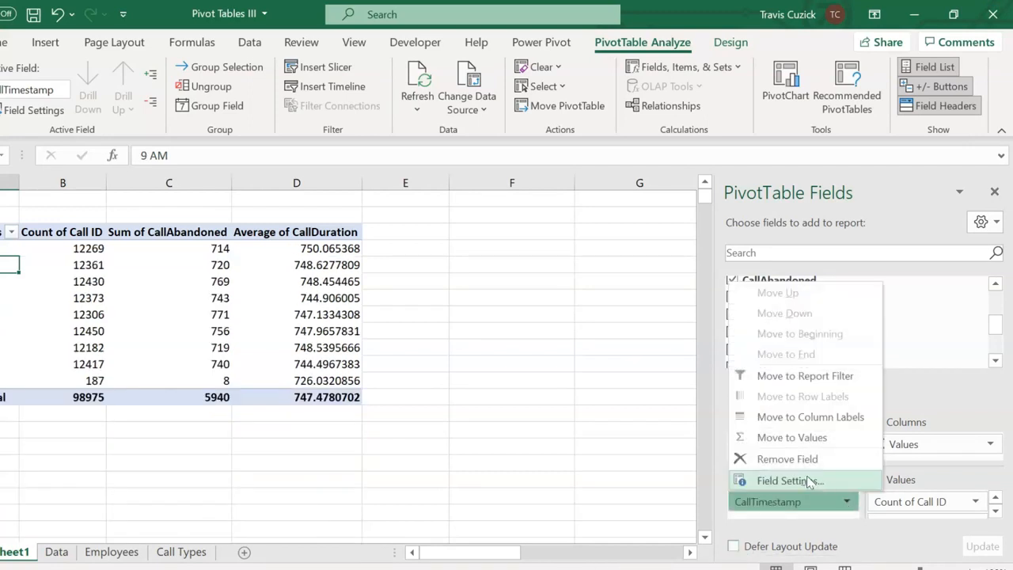
left_click(805, 457)
Step: Add Site, ManagerName and EmployeeName, in that order, as the PivotTable's row fields
left_click_drag(995, 324, 995, 296)
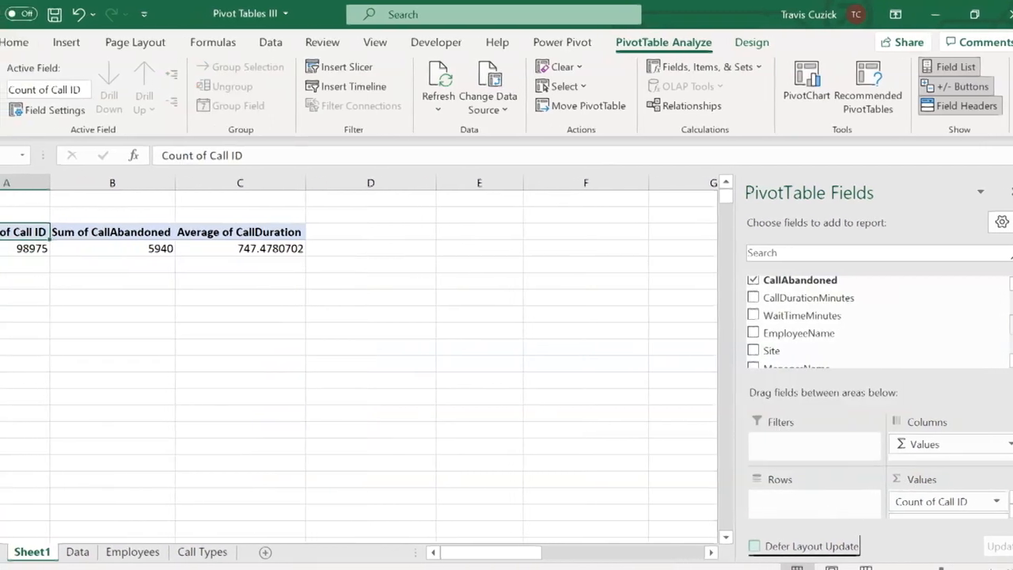
scroll(871, 321, "down", 5)
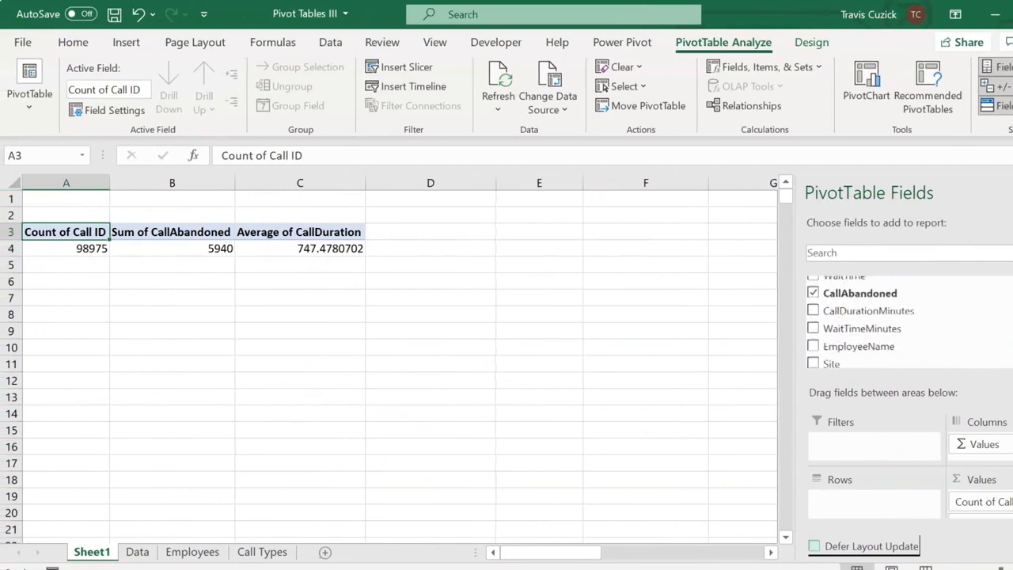
left_click(815, 310)
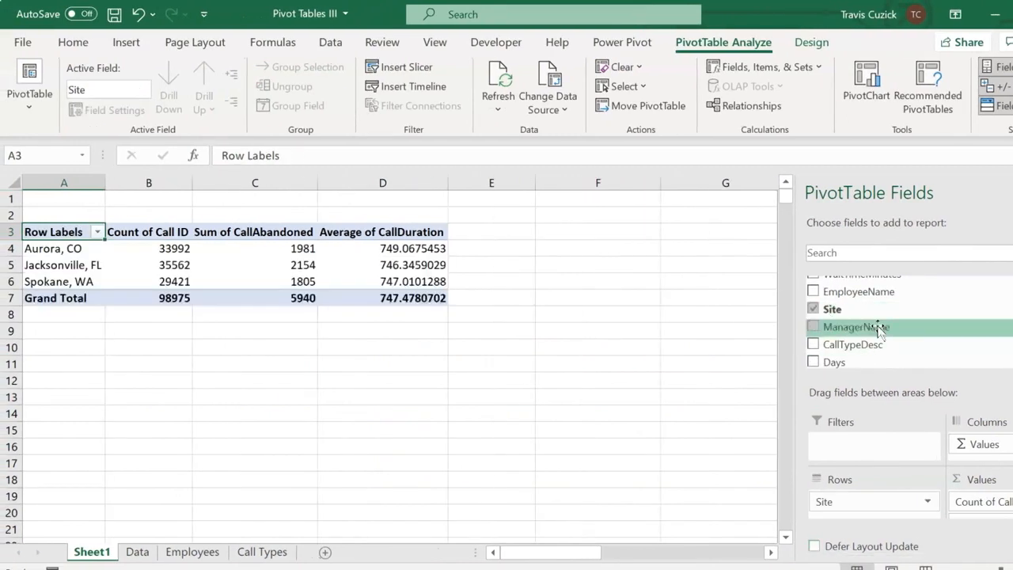
left_click(813, 327)
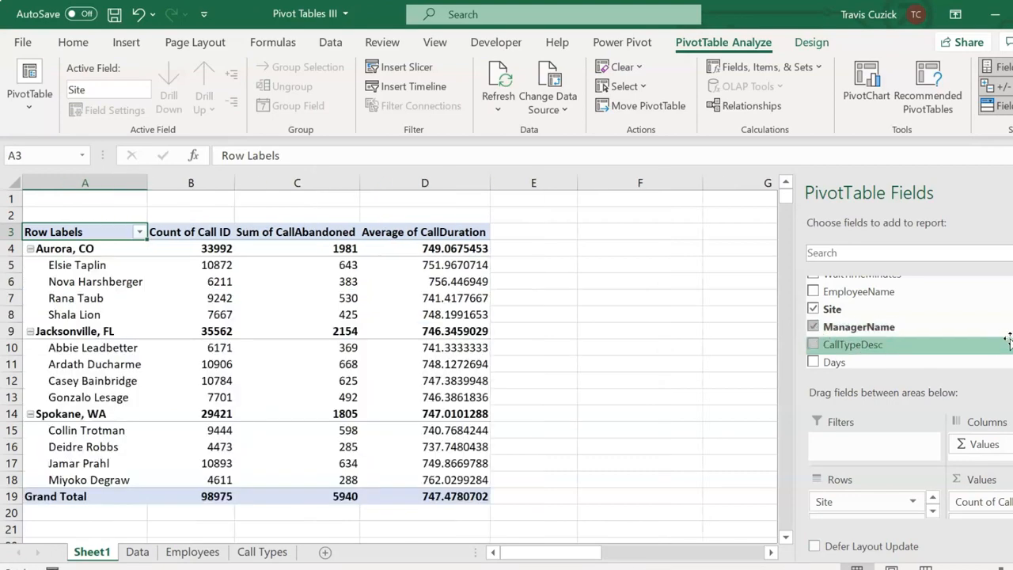
left_click(812, 291)
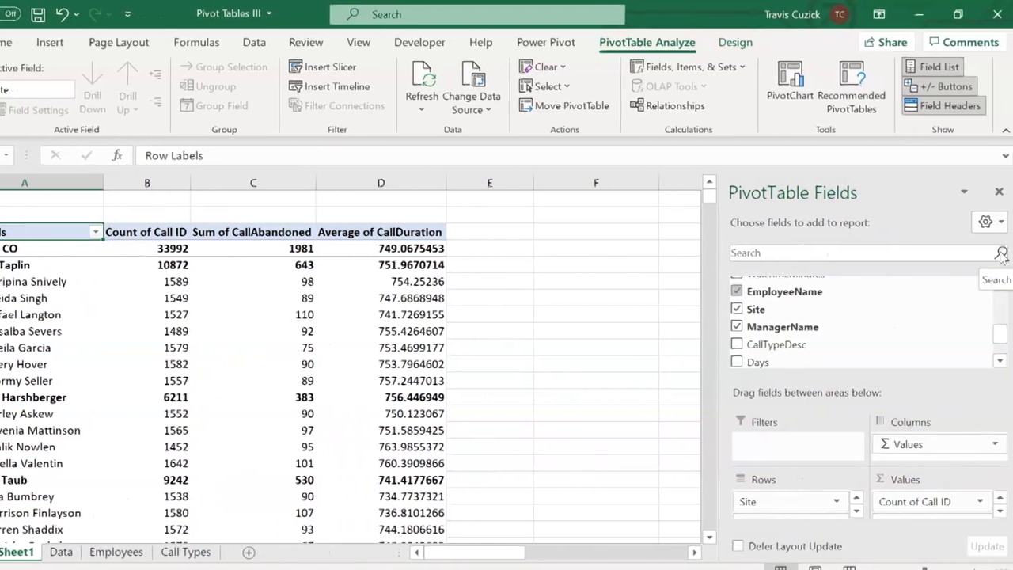
Step: Show only the 2 by 2 areas section and give the Count of Call ID value field the custom name Calls Received
left_click(995, 223)
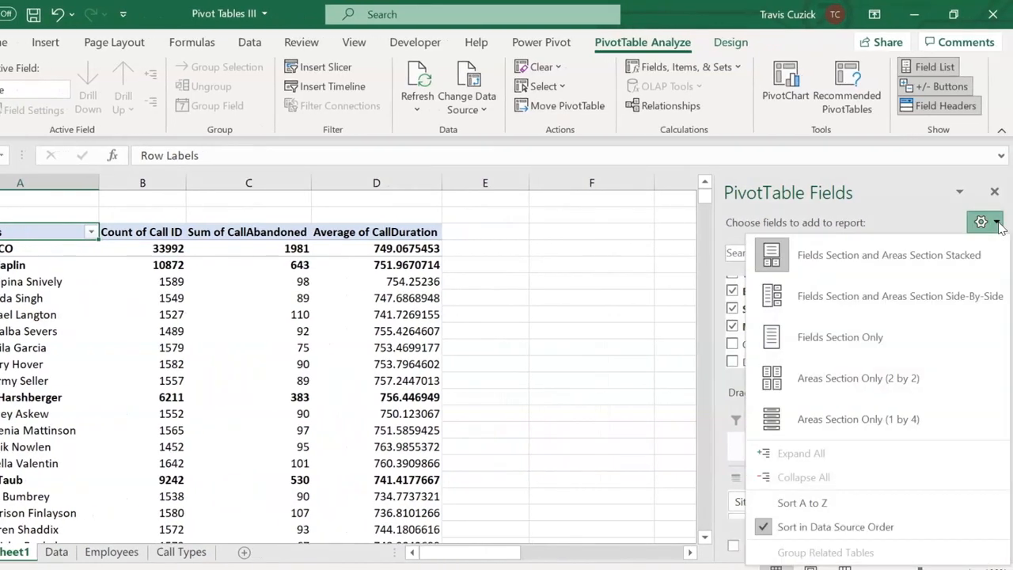
left_click(907, 380)
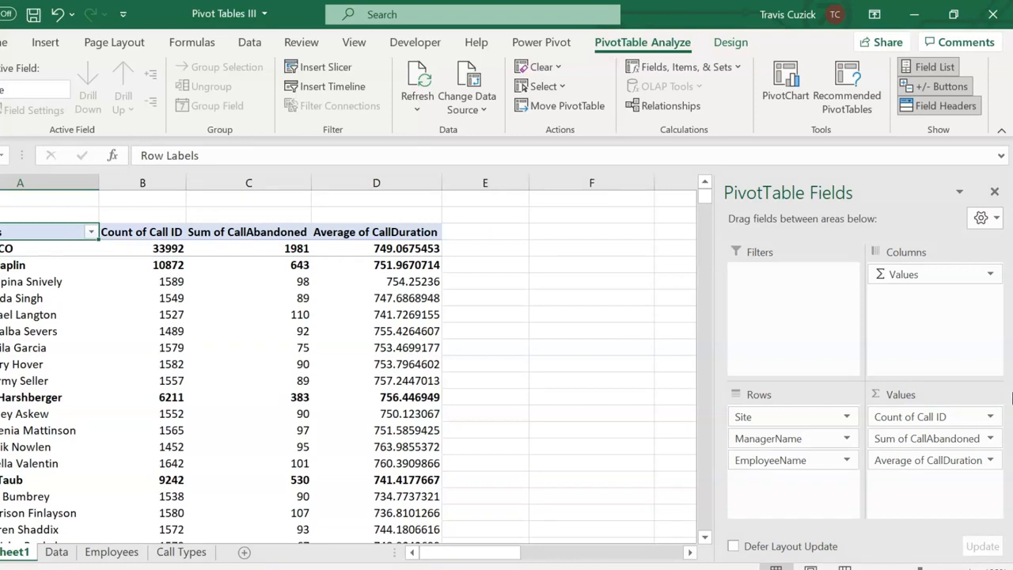
left_click(991, 417)
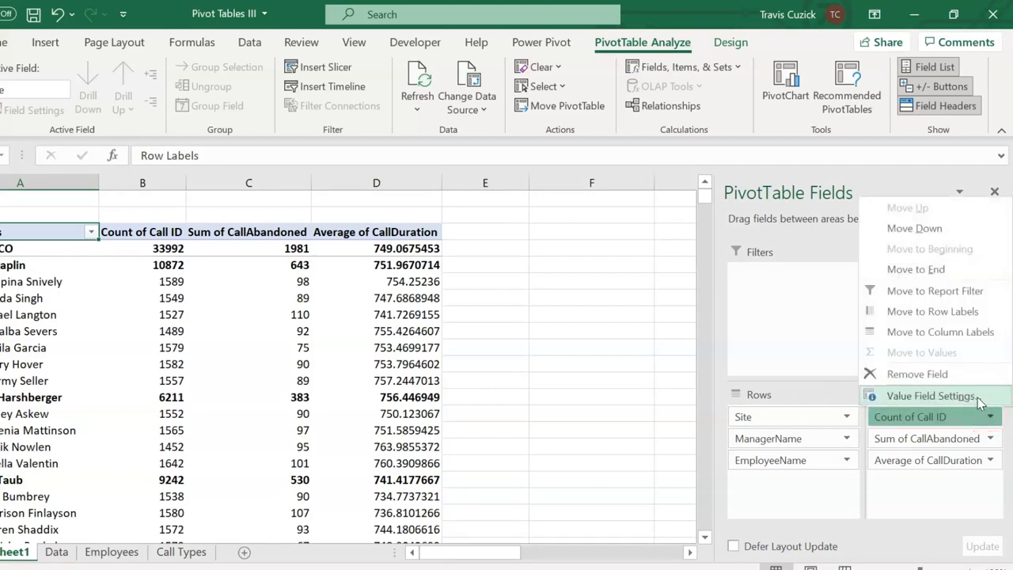
left_click(979, 397)
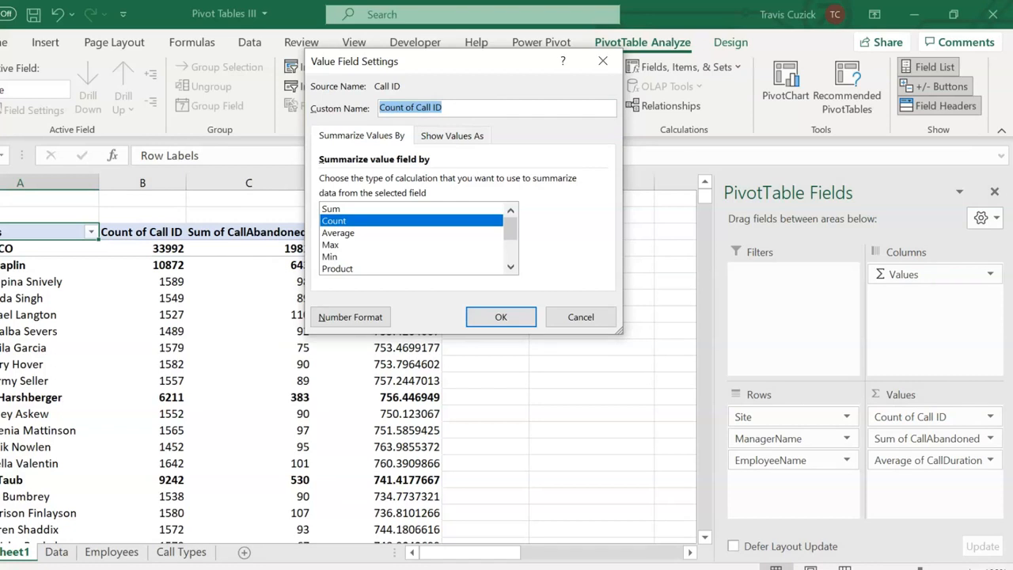
type("Calls Received")
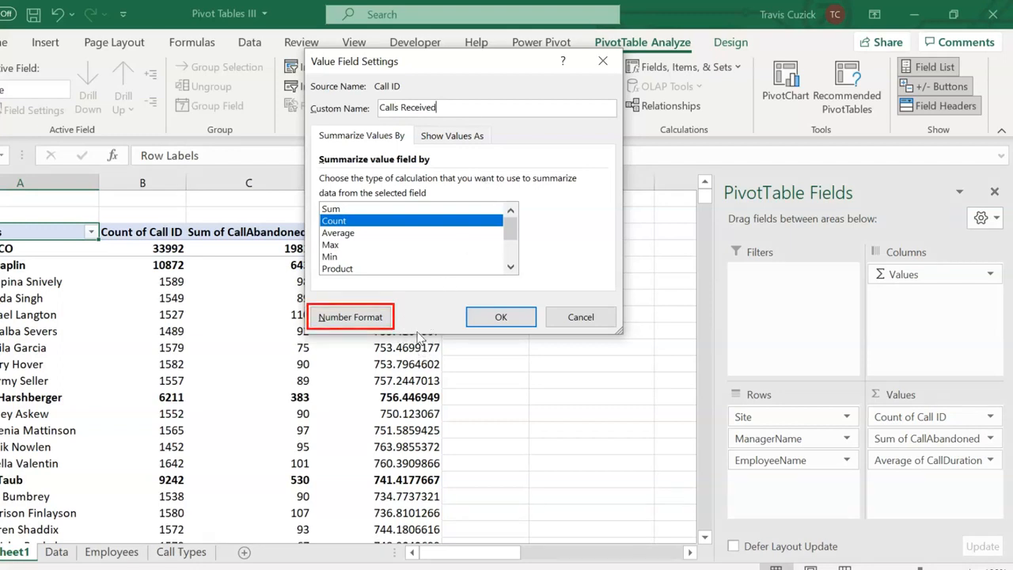
Step: Set the number format of the Calls Received value field to Number with 0 decimal places and a 1000 separator
left_click(350, 317)
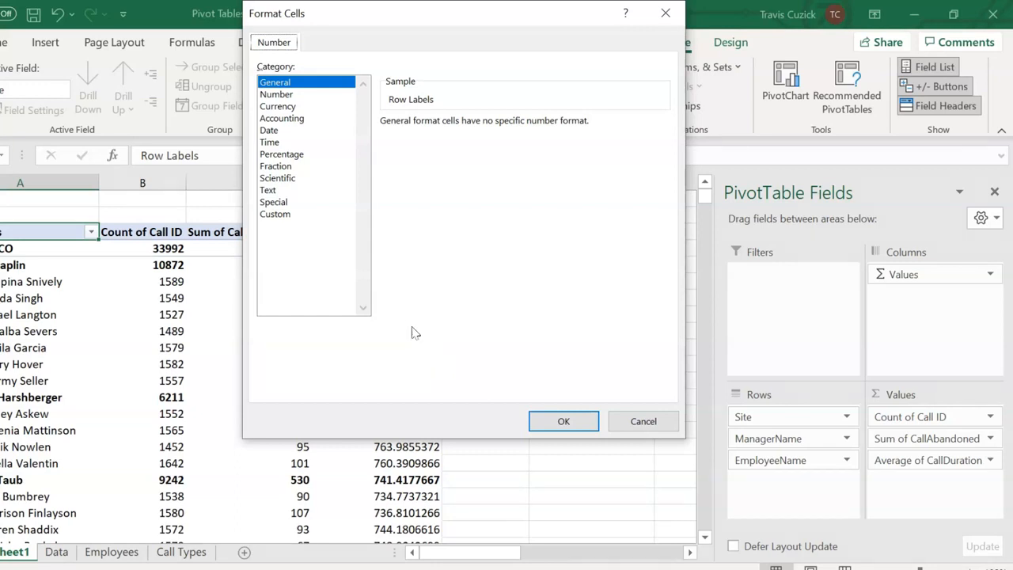
left_click(283, 96)
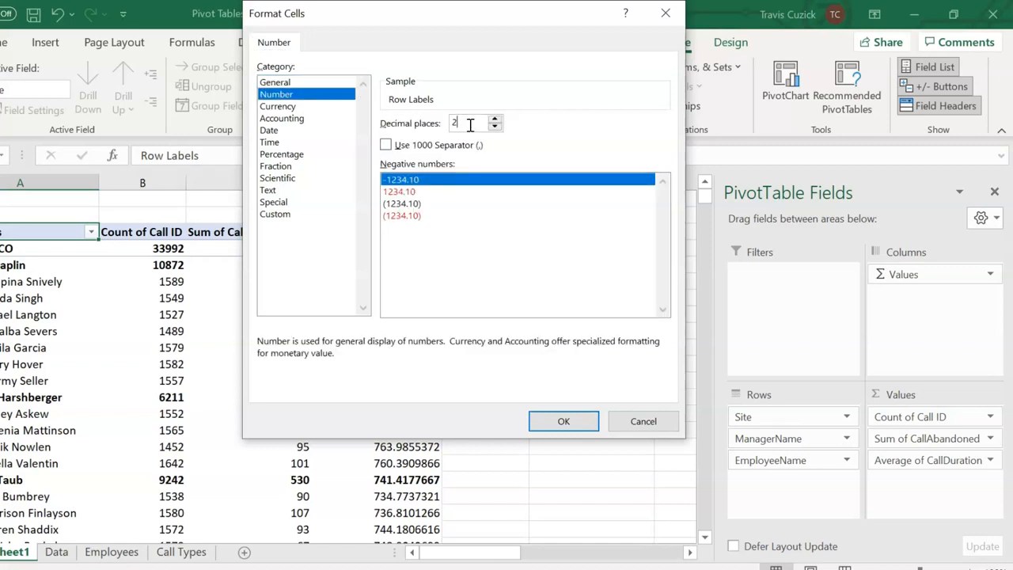
key("BackSpace")
type("0")
left_click(386, 146)
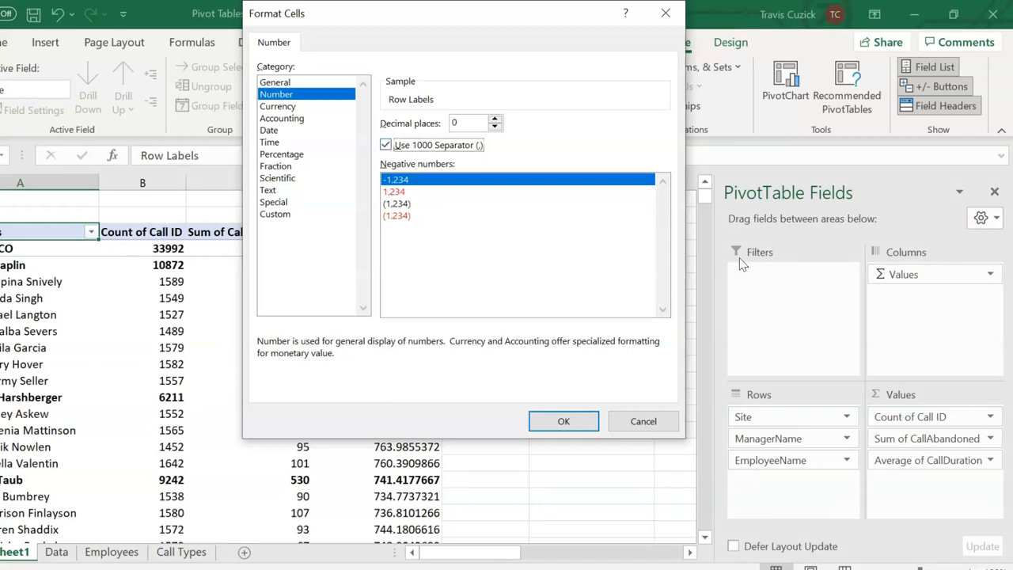
left_click(564, 421)
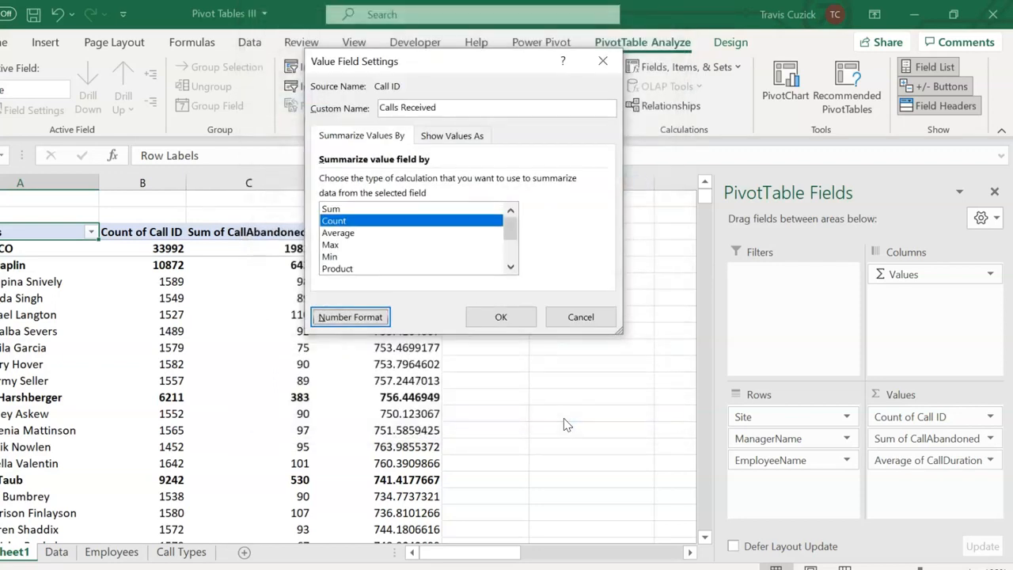
Step: Apply the Calls Received field settings and give the Sum of CallAbandoned value field the custom name Calls Abandoned
left_click(504, 315)
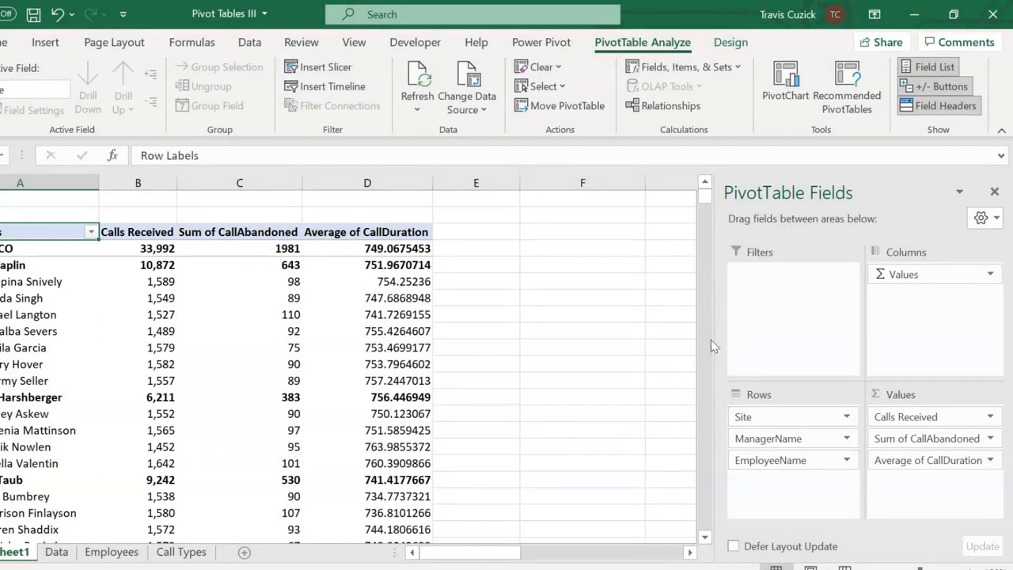
left_click(990, 439)
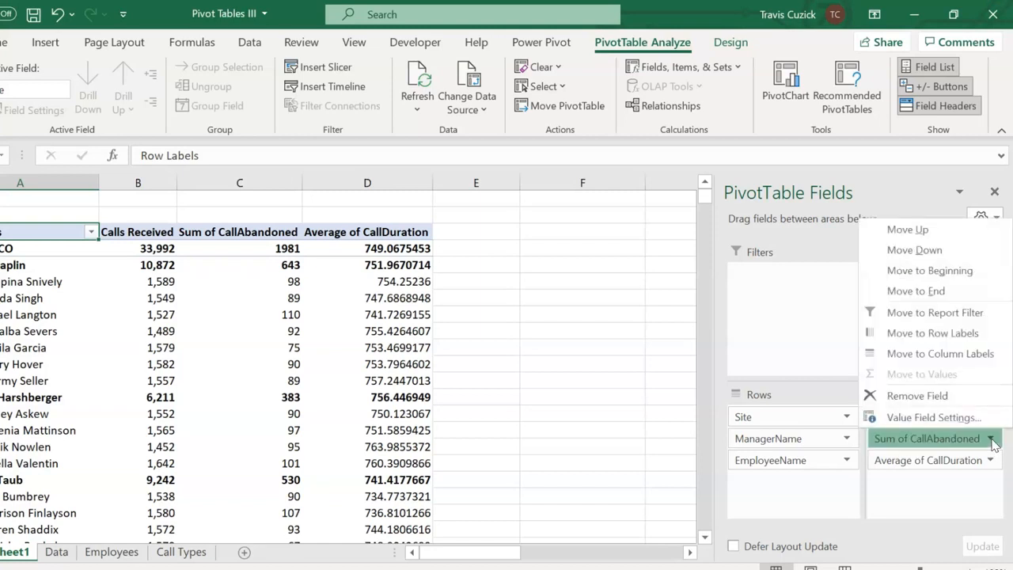
left_click(965, 417)
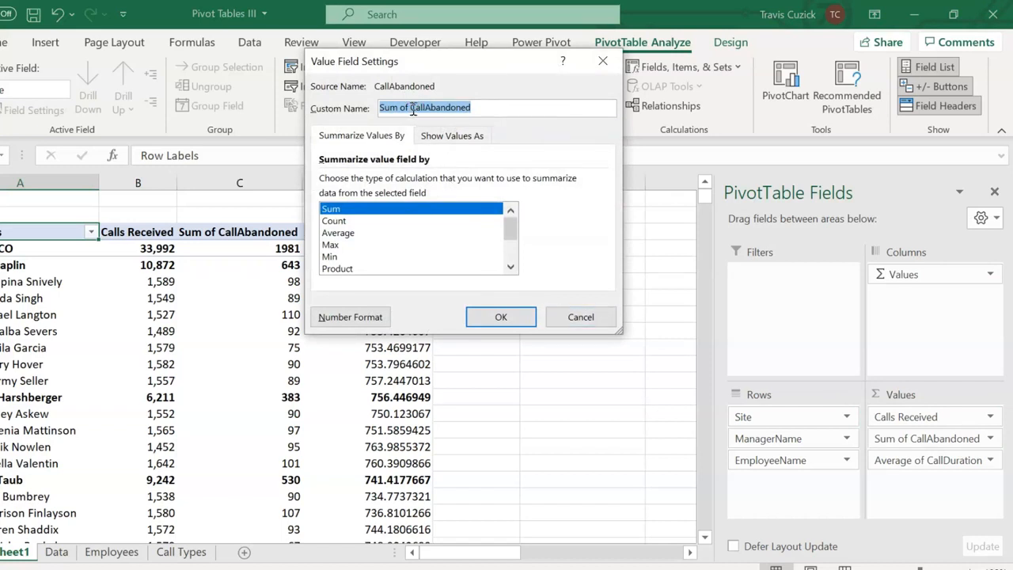
left_click_drag(410, 108, 333, 107)
key("BackSpace")
key("Right")
key("Right")
key("Right")
key("Right")
type("s")
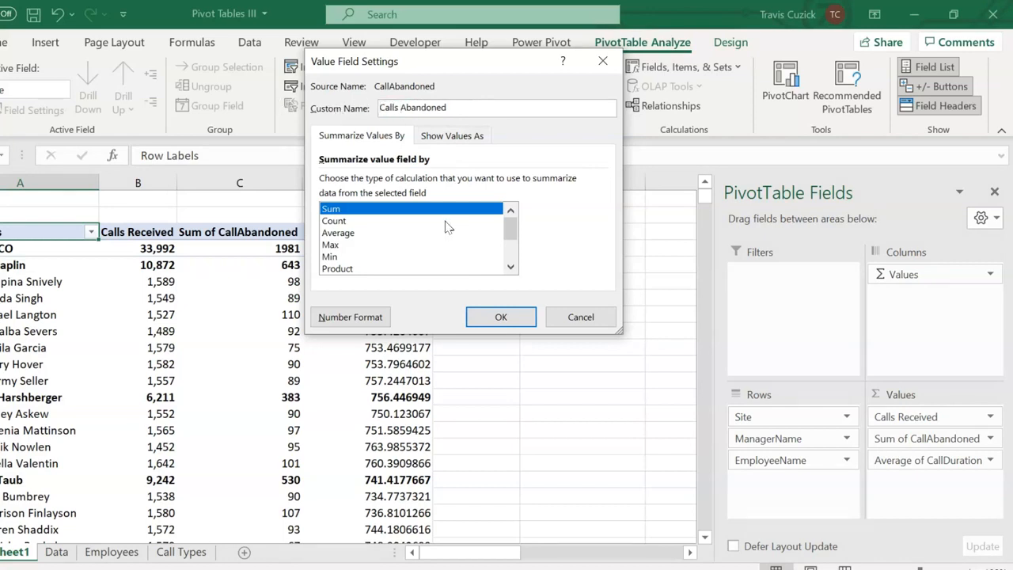
Step: Set the number format of the Calls Abandoned value field to Number with 0 decimal places and a 1000 separator
left_click(350, 317)
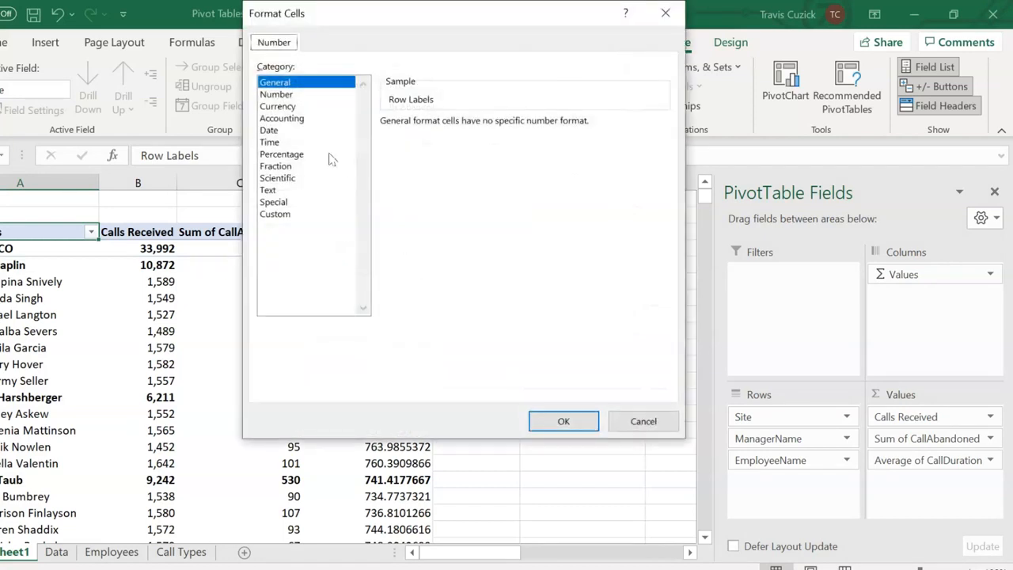
left_click(277, 94)
left_click(466, 123)
key("BackSpace")
type("0")
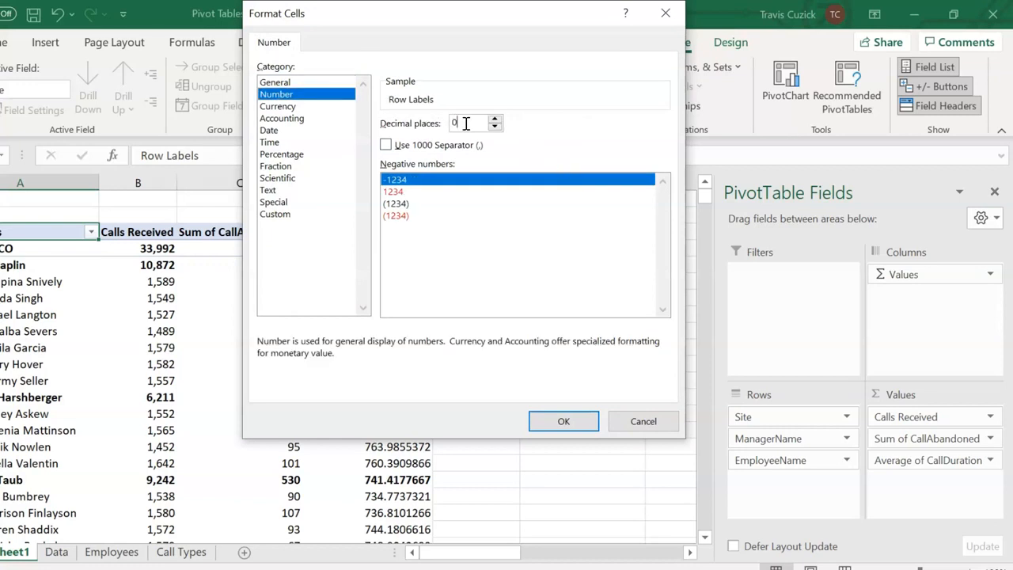
left_click(410, 146)
left_click(556, 422)
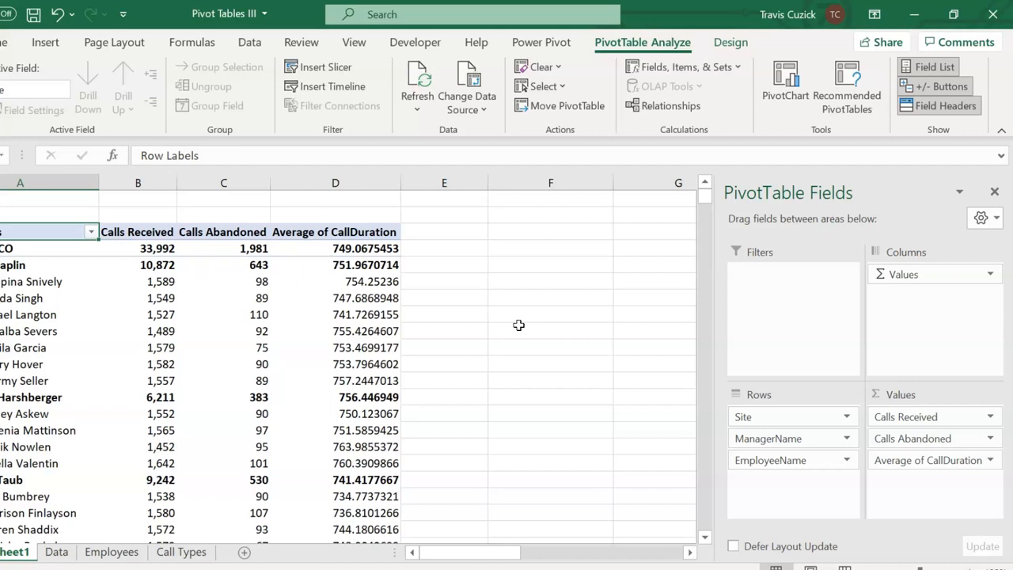
Step: Give the Average of CallDuration value field the custom name Average Call Duration
left_click(989, 460)
left_click(948, 439)
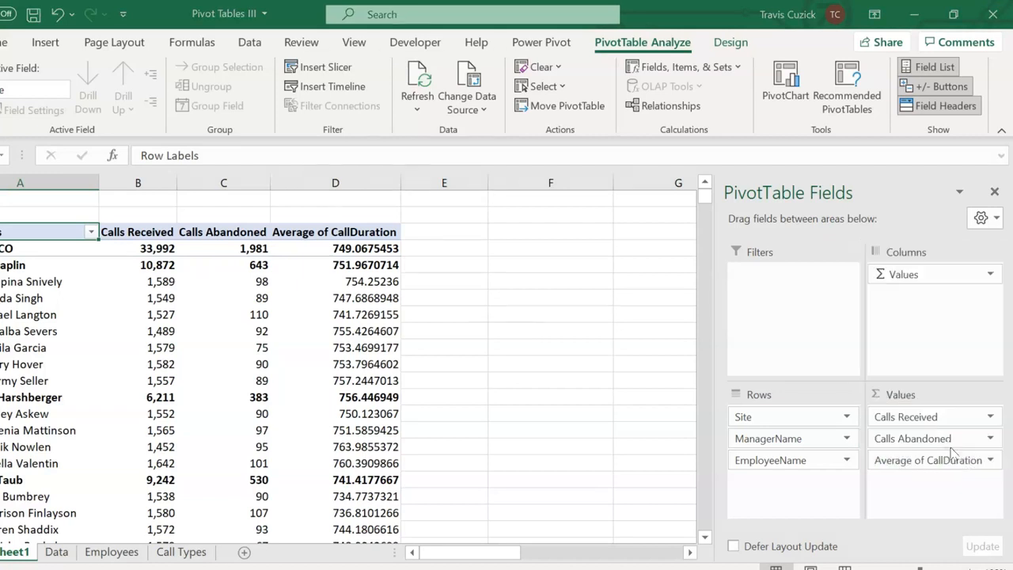
left_click(425, 109)
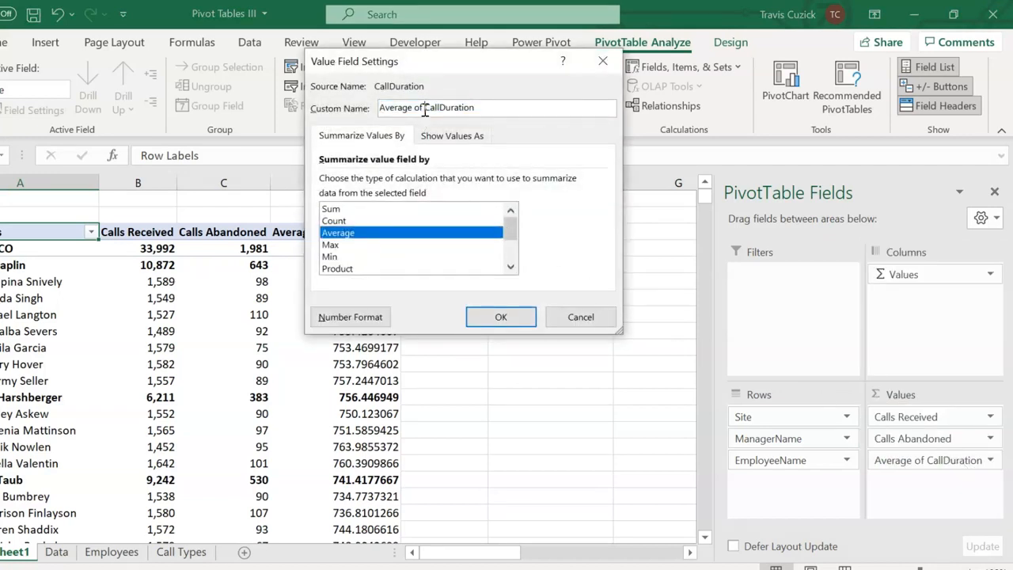
key("BackSpace")
key("BackSpace")
key("BackSpace")
Step: Set the number format of the Average Call Duration value field to Number with 1 decimal place
left_click(377, 318)
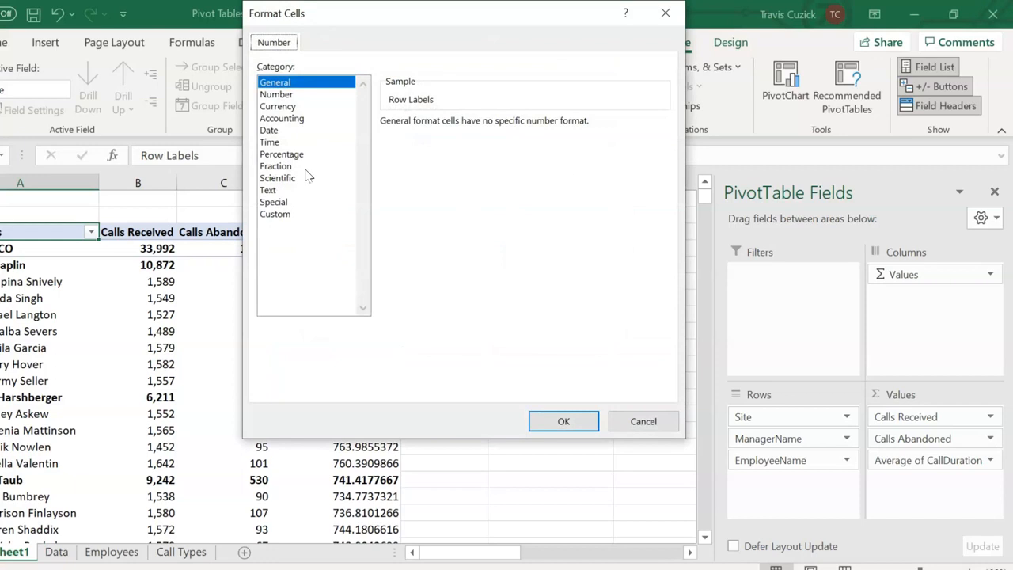
left_click(293, 94)
left_click(473, 121)
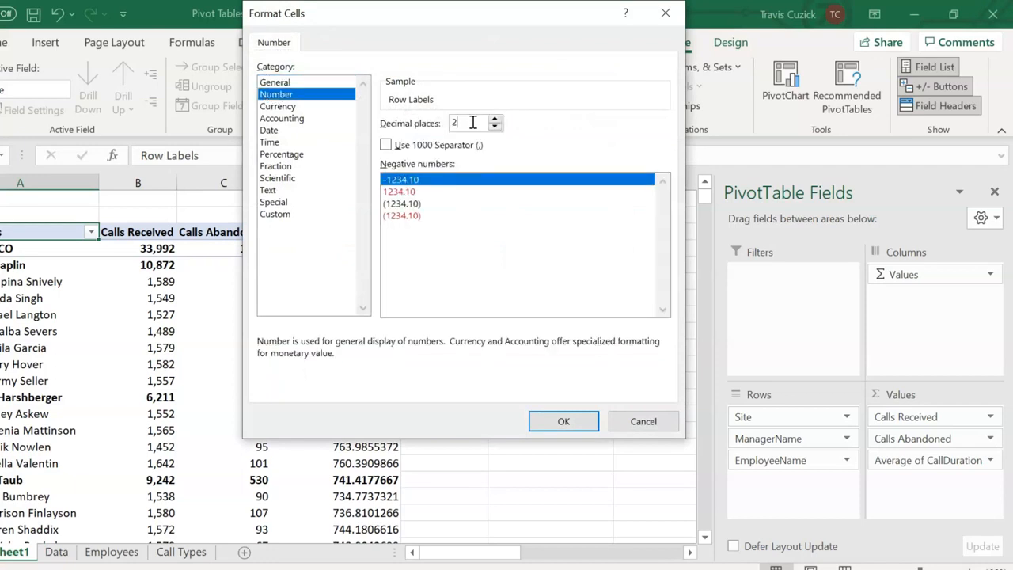
key("BackSpace")
type("0")
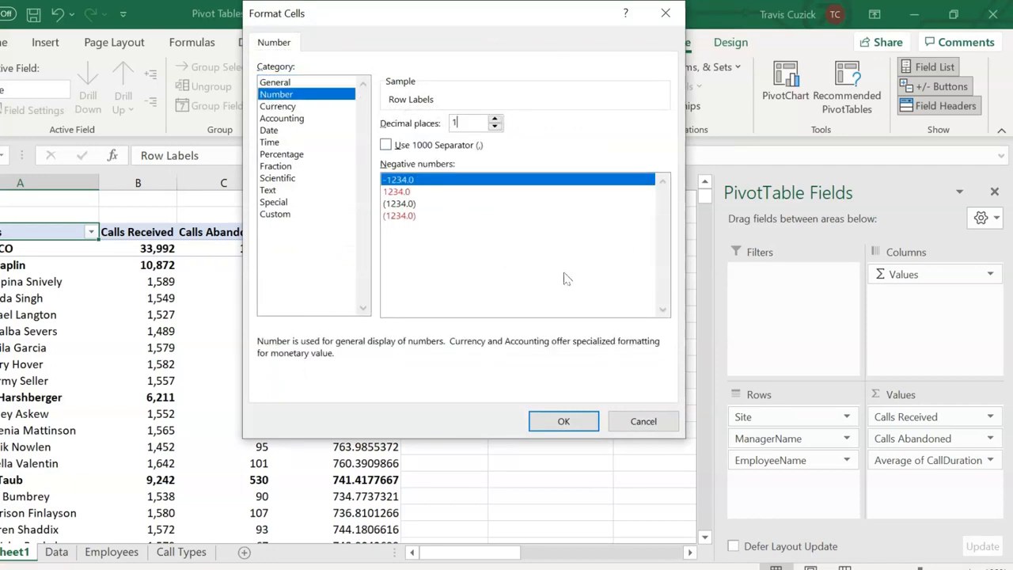
left_click(565, 422)
left_click(518, 322)
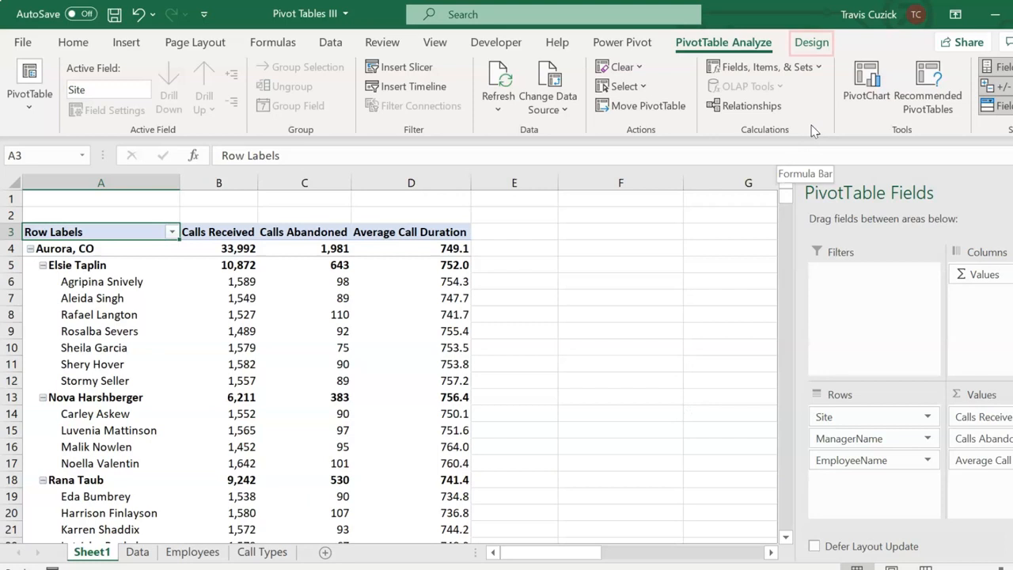
Step: Apply the blue PivotTable style from the second row of the Medium styles
left_click(811, 42)
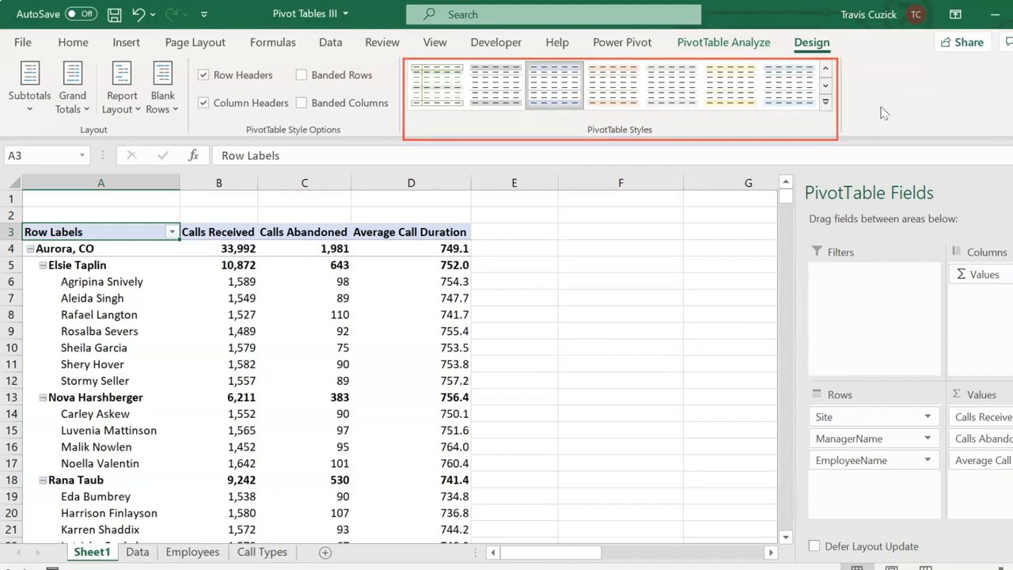
left_click(826, 102)
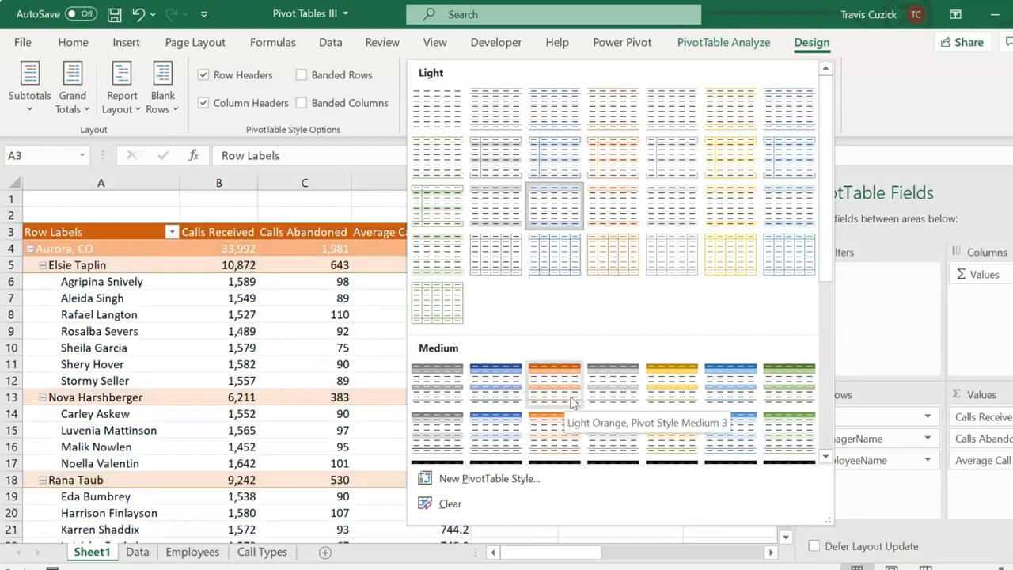
left_click(491, 433)
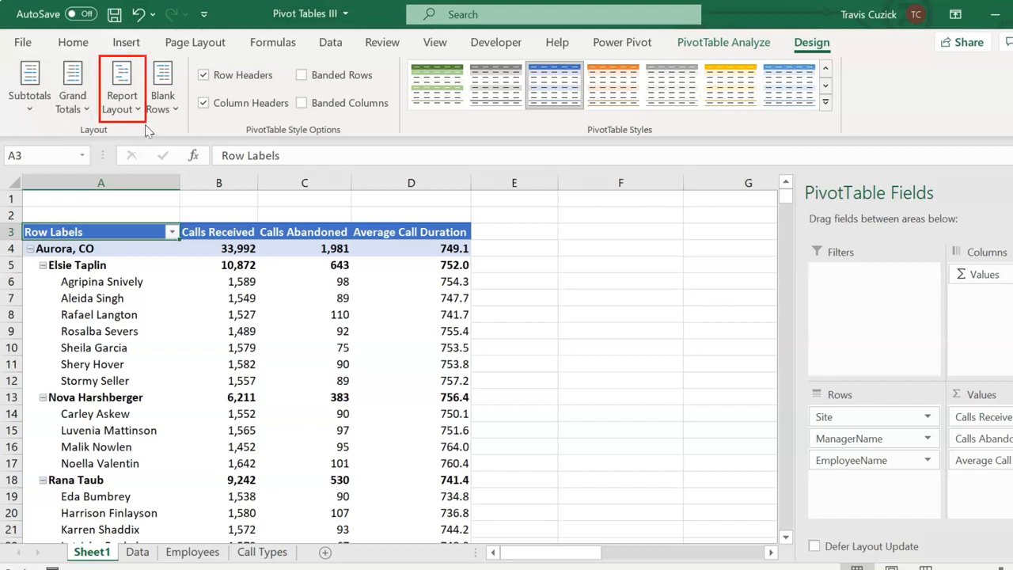
Step: Set the PivotTable's report layout to Outline Form and fit the ManagerName column to its contents
left_click(122, 111)
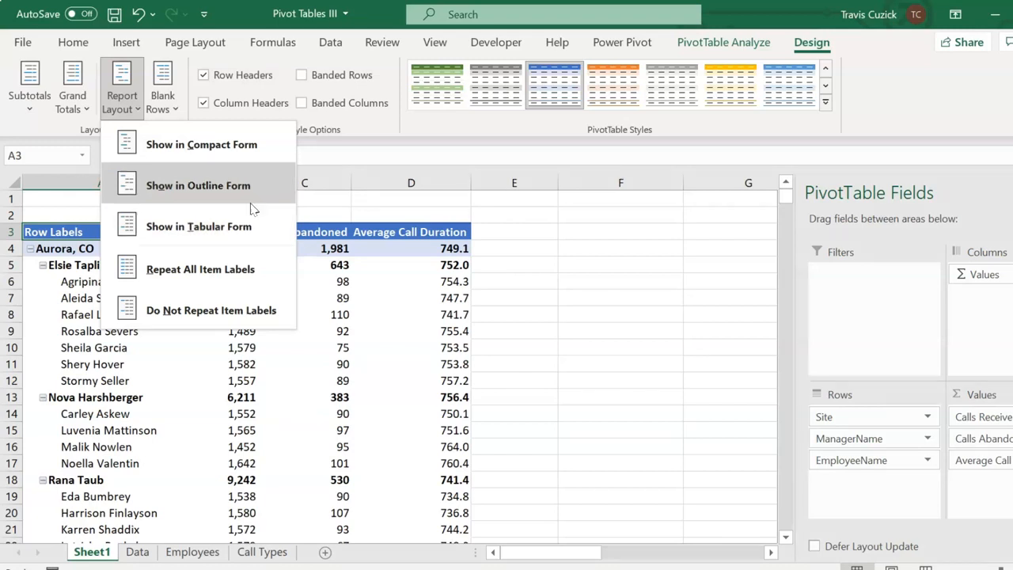
left_click(250, 149)
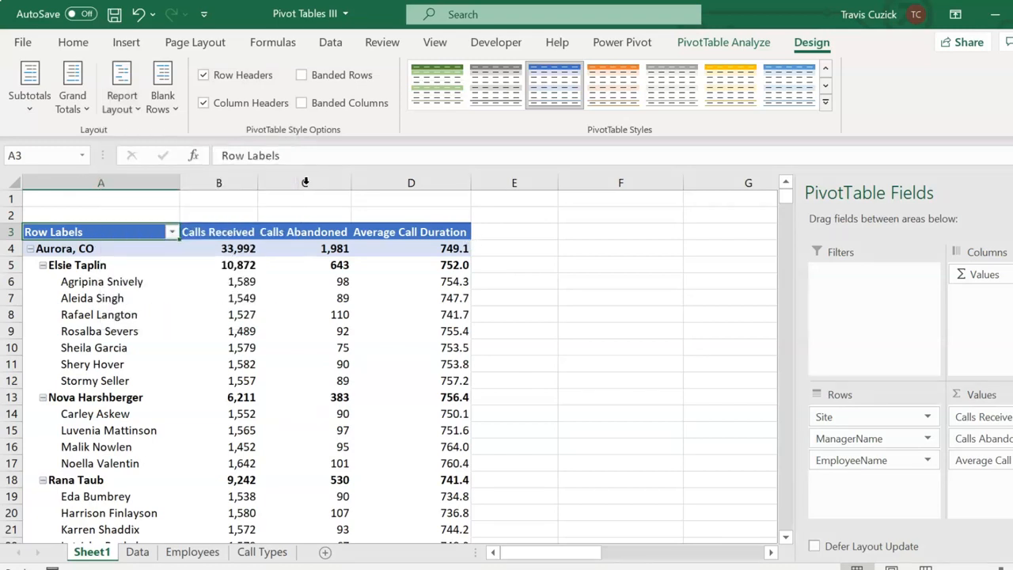
left_click(129, 110)
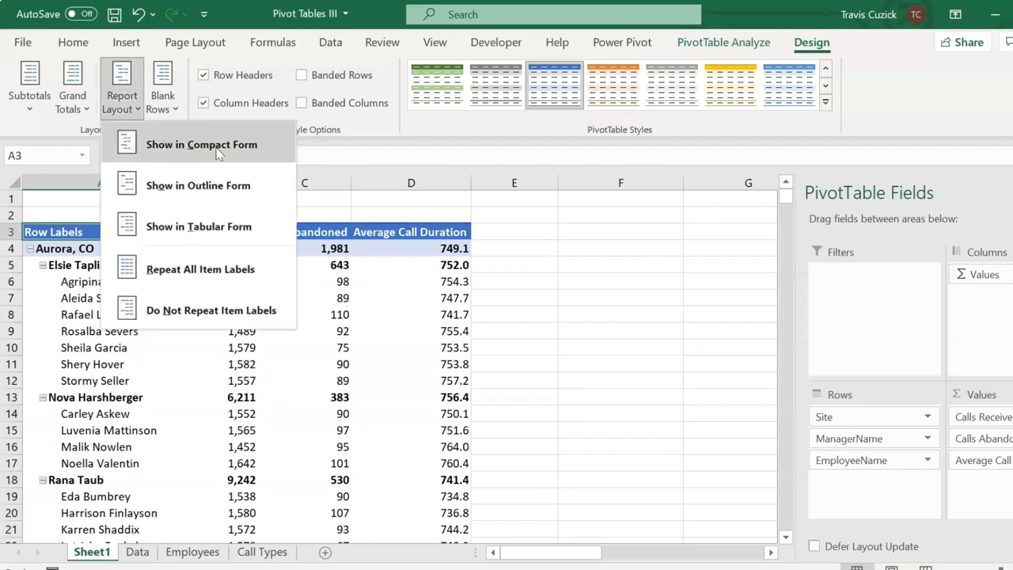
left_click(248, 188)
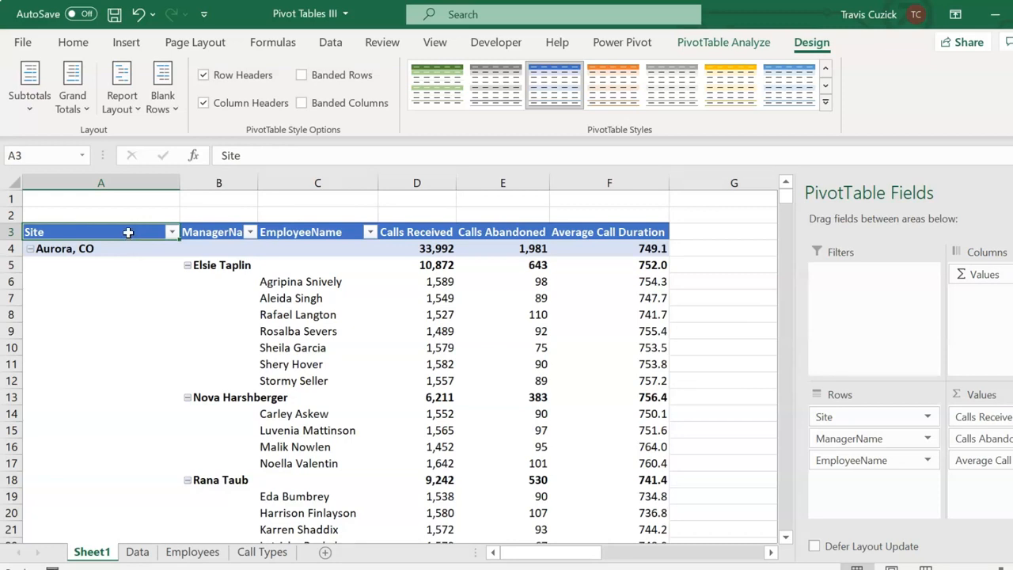
double_click(258, 183)
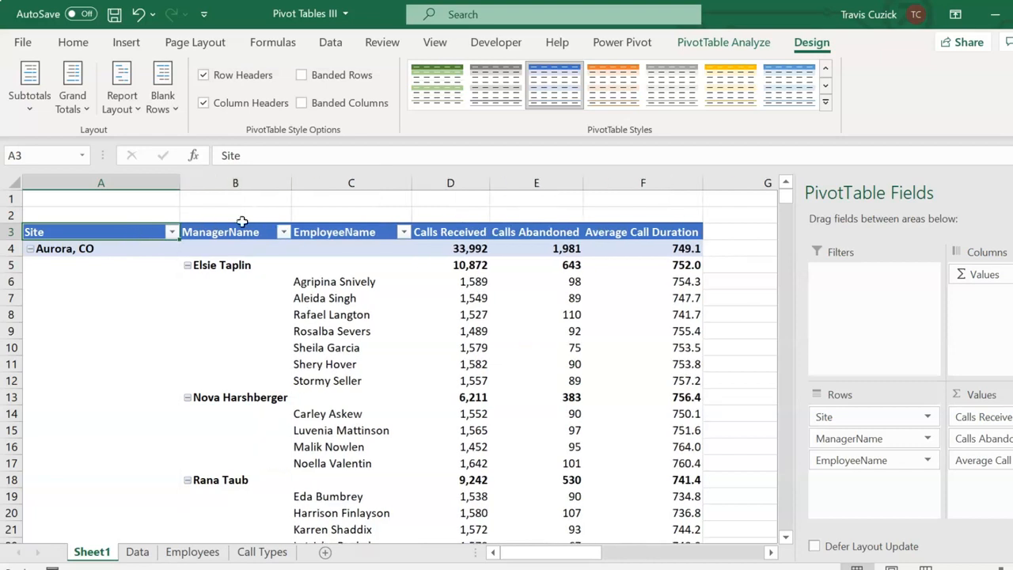
left_click(241, 229)
left_click(364, 233)
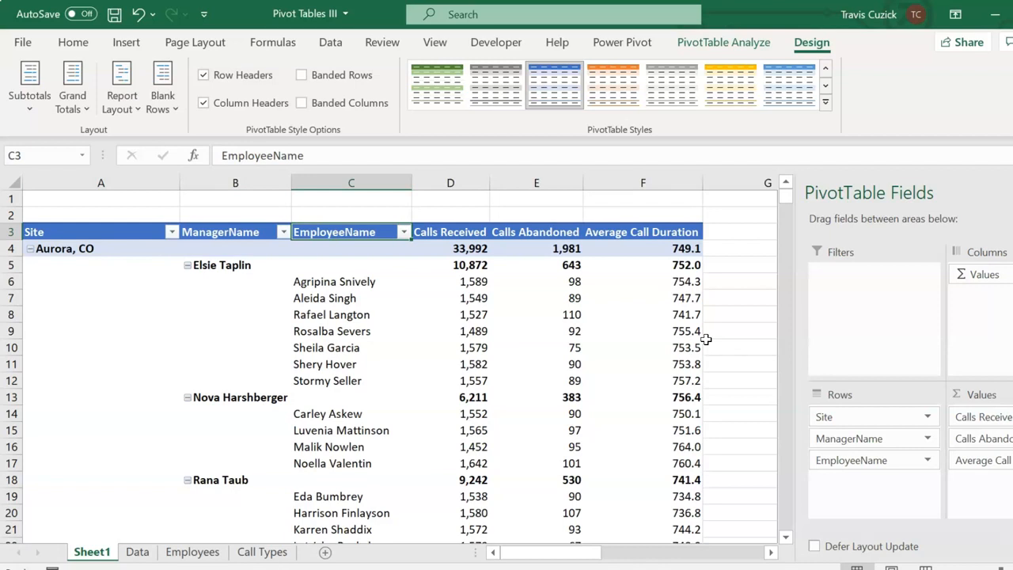
Step: Try the Tabular Form report layout and return the PivotTable to Compact Form
left_click(122, 99)
left_click(168, 240)
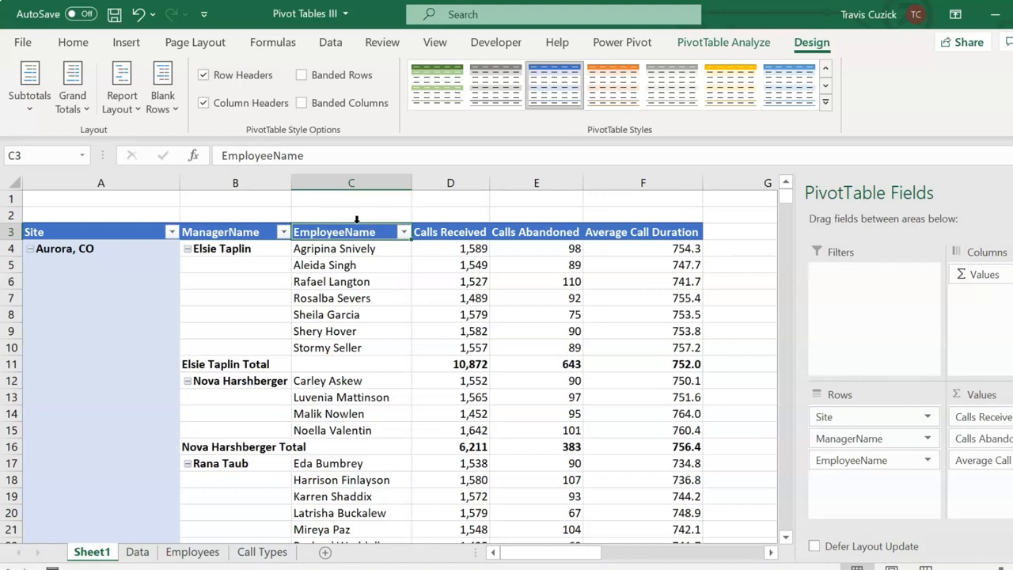
left_click(123, 99)
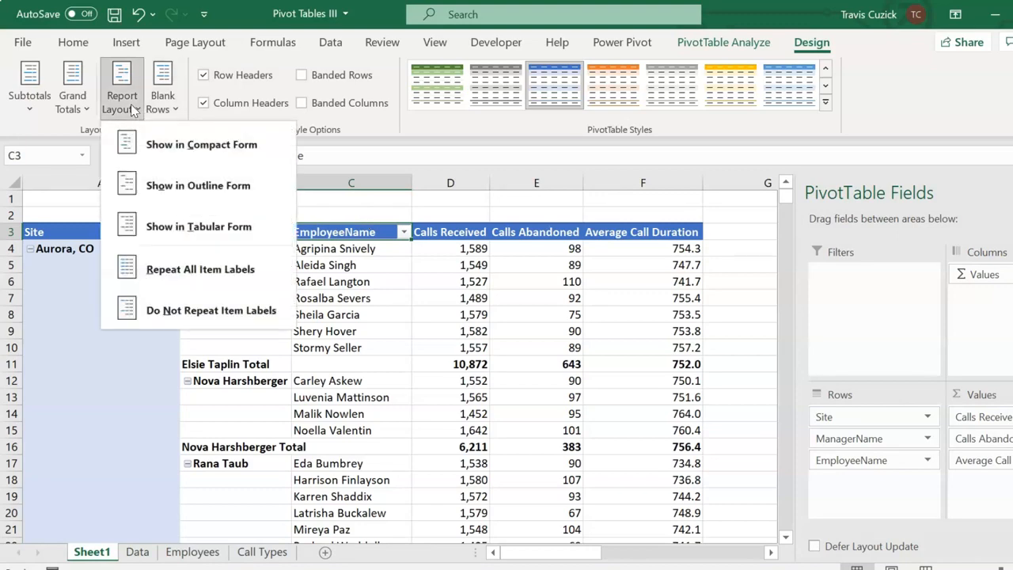
left_click(164, 142)
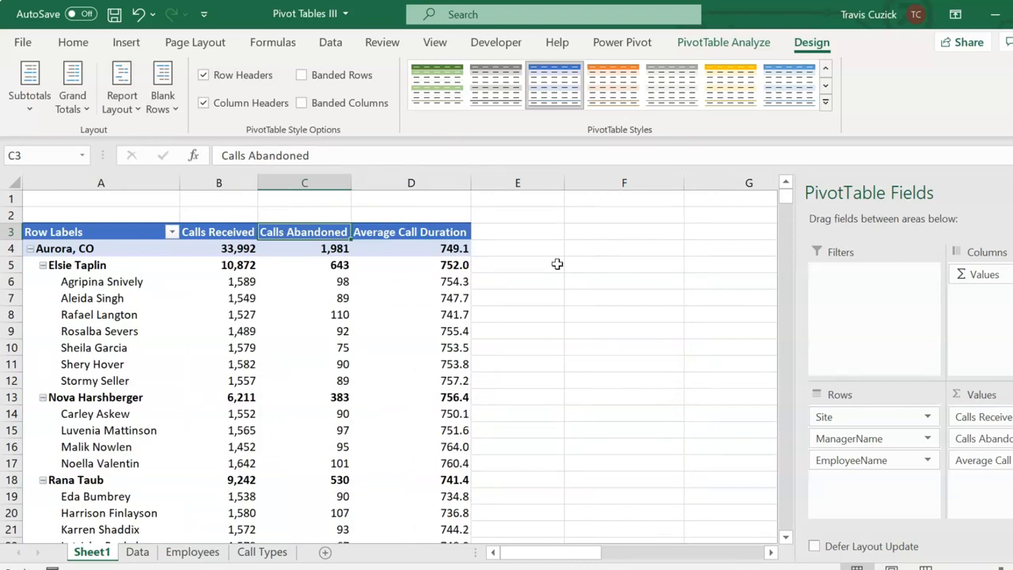
Step: Examine the Calls Received subtotals of the Aurora, CO site and its first manager
left_click(242, 248)
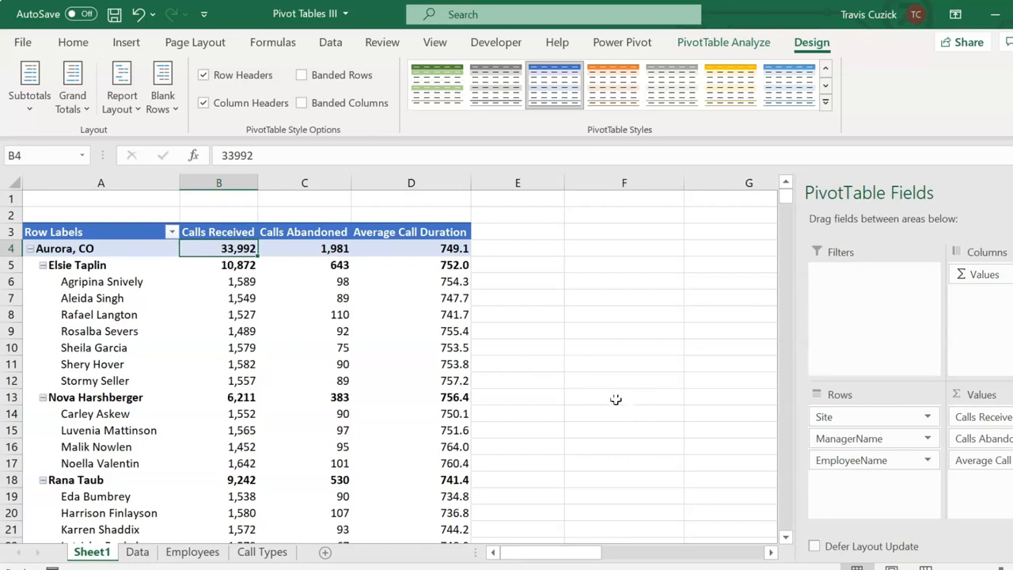
key("Left")
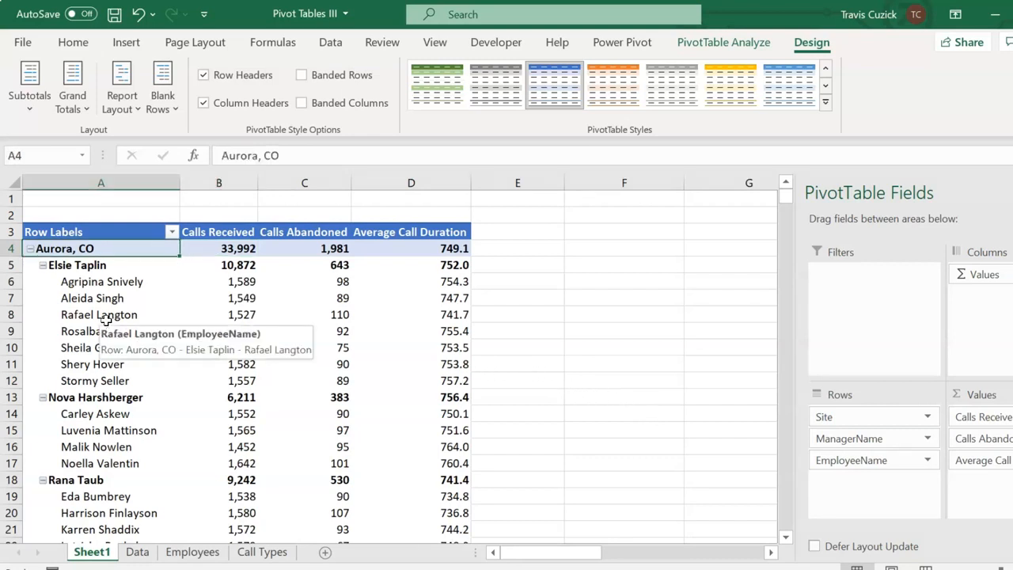
left_click(92, 266)
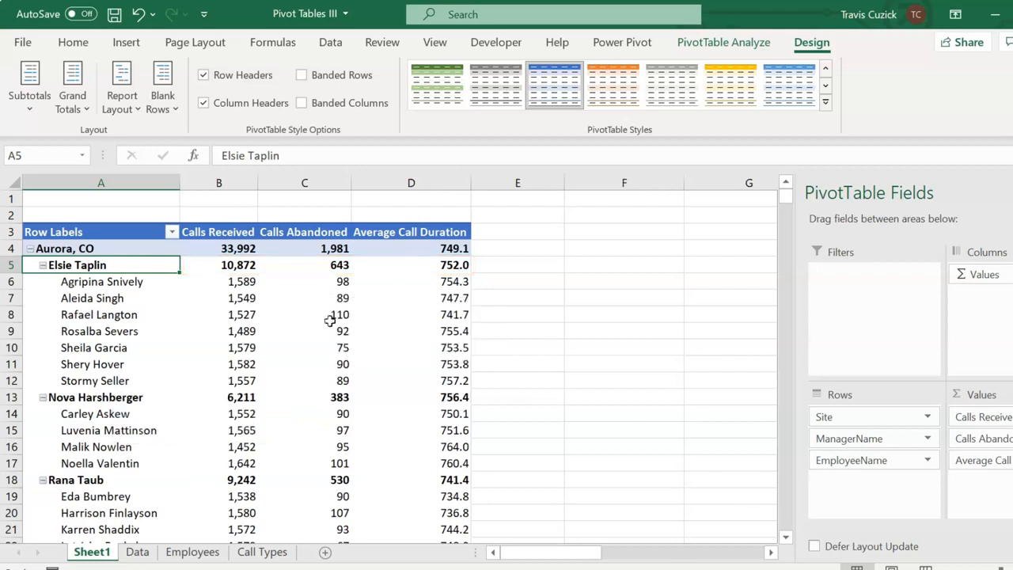
left_click(248, 267)
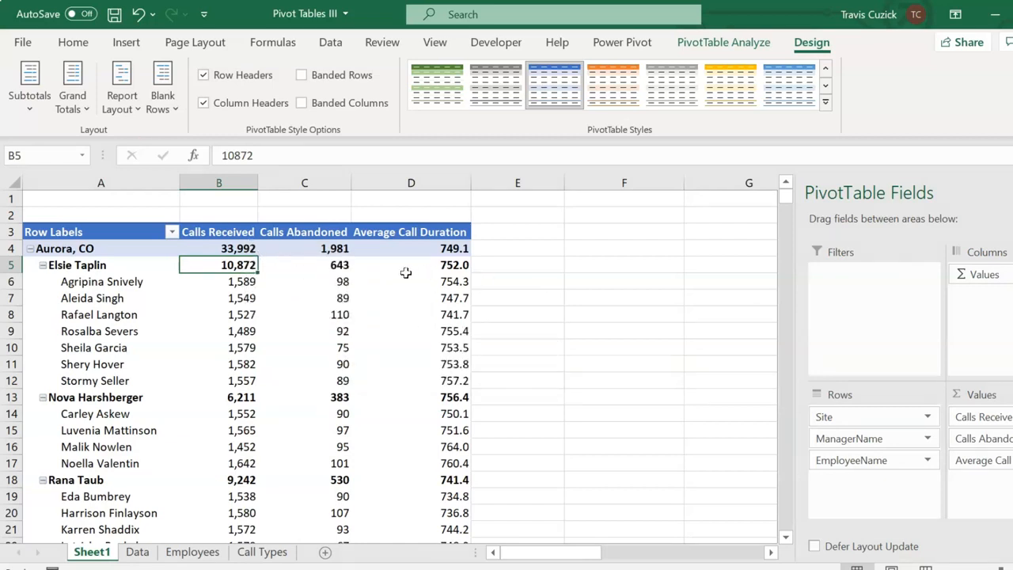
left_click(250, 248)
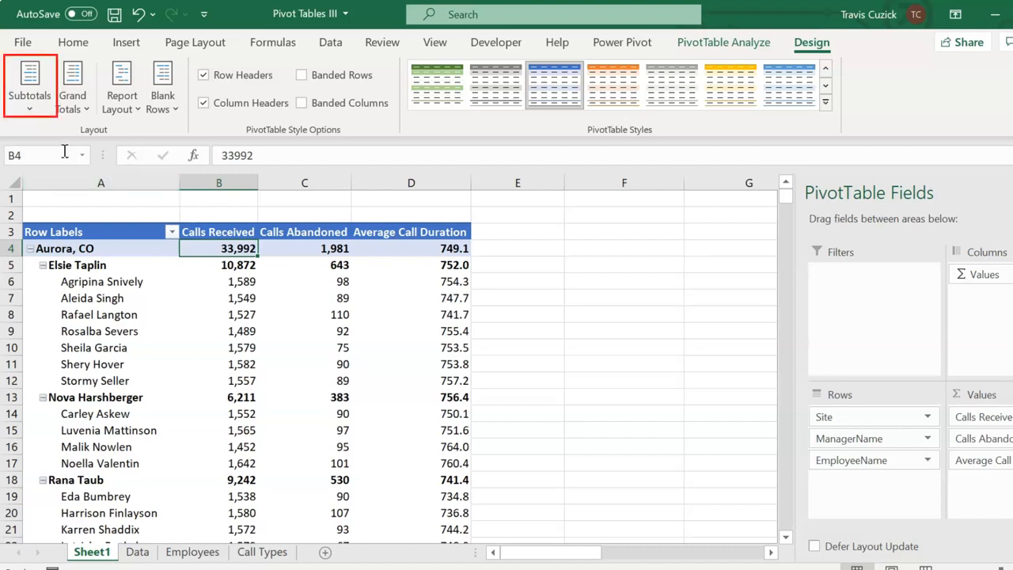
Step: Hide all PivotTable subtotals and restore them at the top of each group
left_click(32, 109)
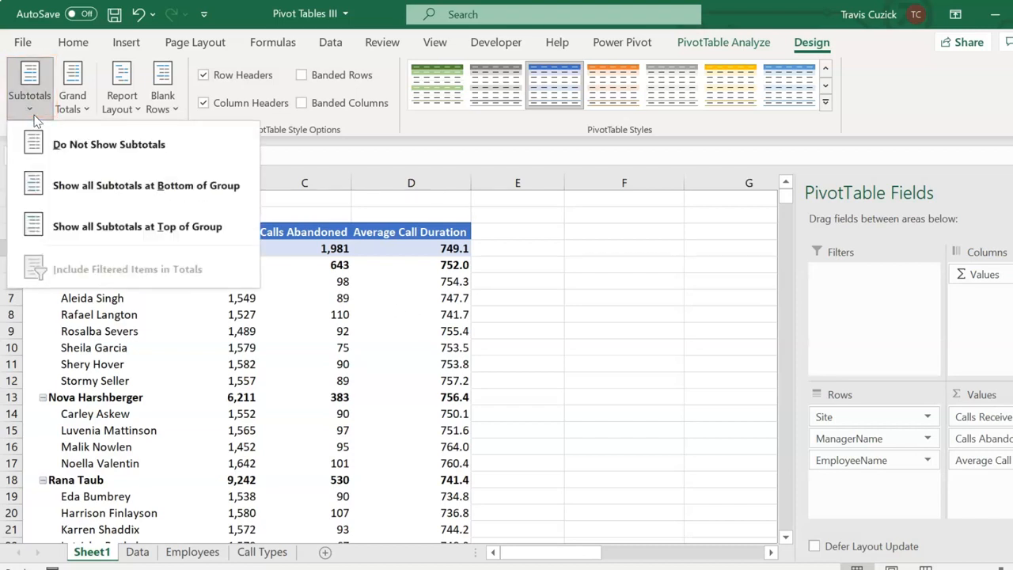
left_click(202, 153)
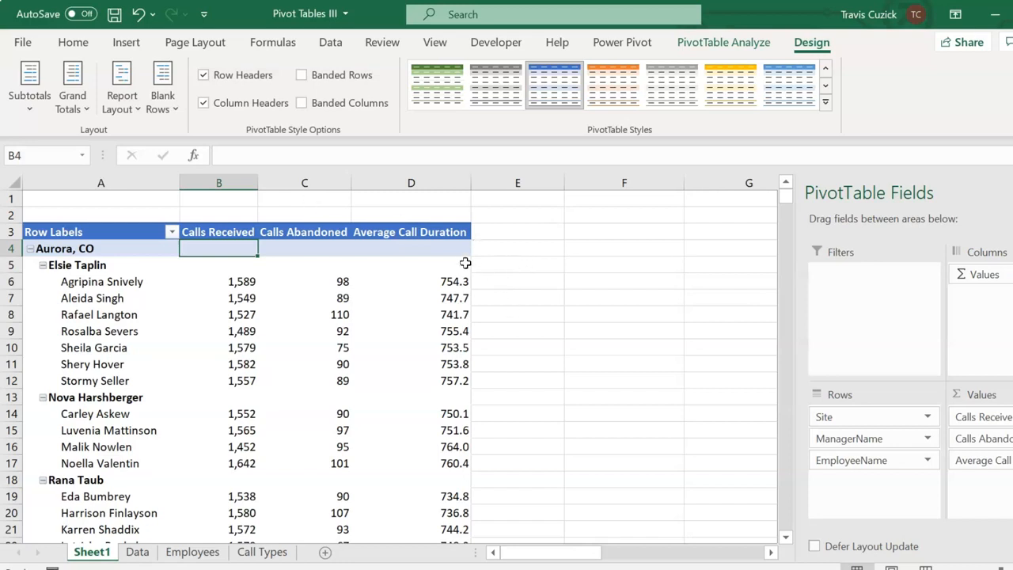
left_click(42, 96)
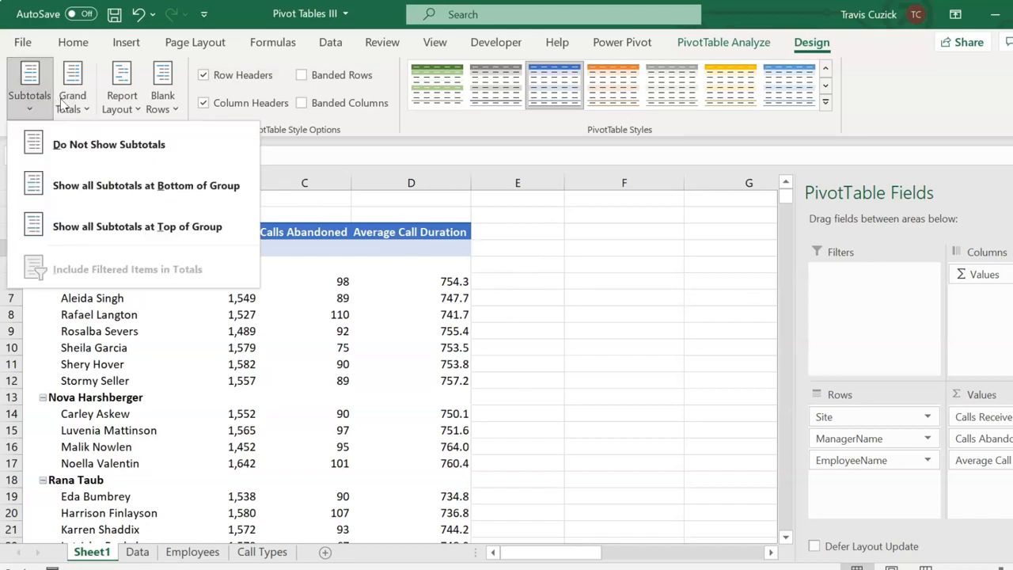
left_click(228, 226)
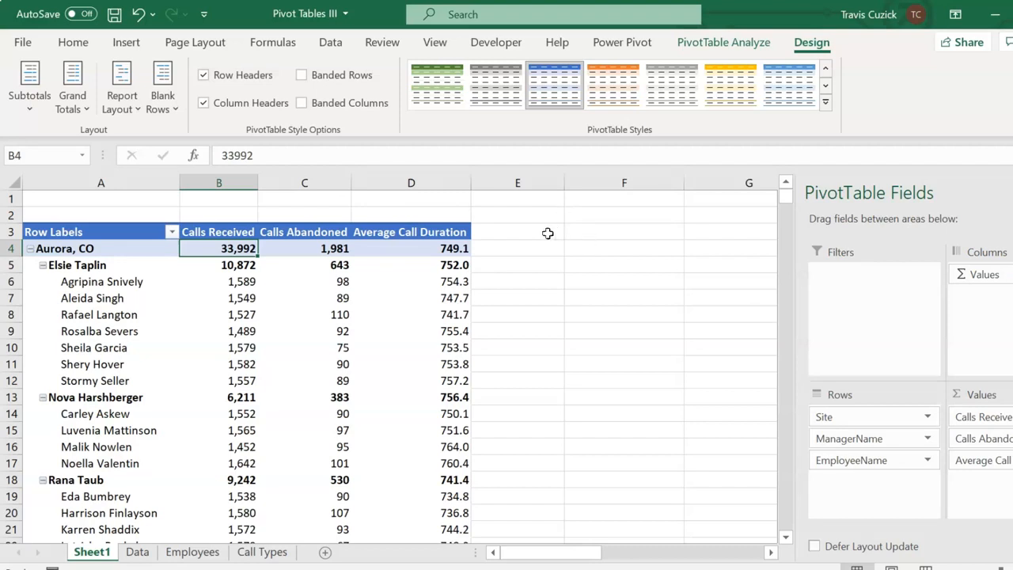
Step: Collapse the entire Site field so the PivotTable lists only the site rows
left_click(118, 249)
right_click(118, 249)
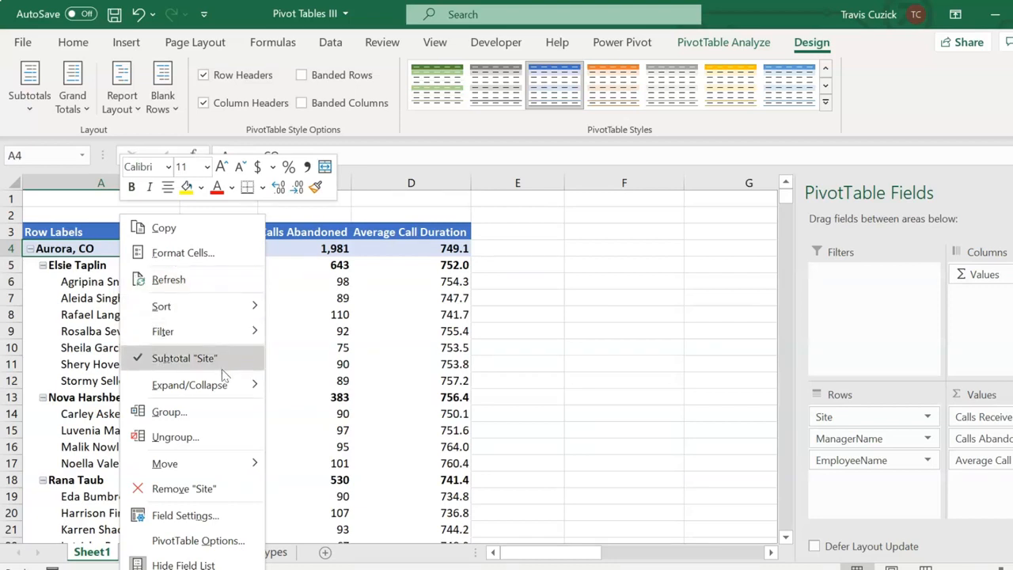
mouse_move(224, 391)
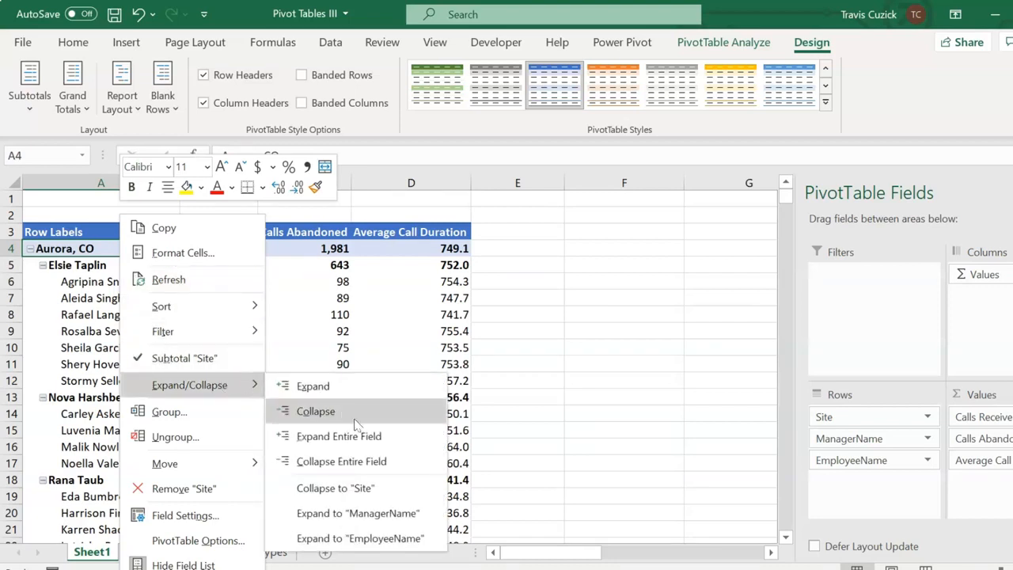
left_click(404, 471)
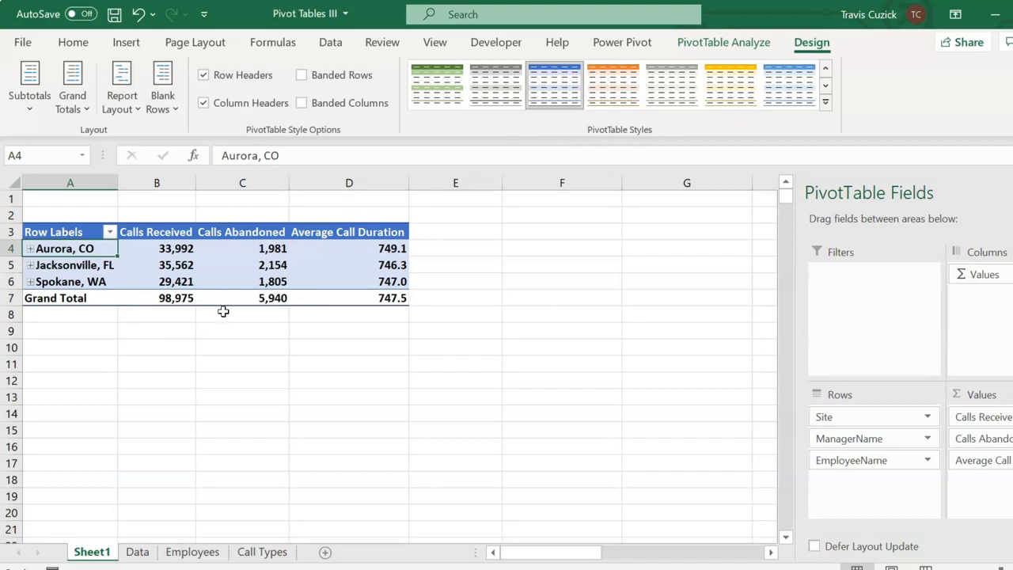
Step: Turn off the PivotTable's grand totals, and turn them back on for columns only
left_click(80, 118)
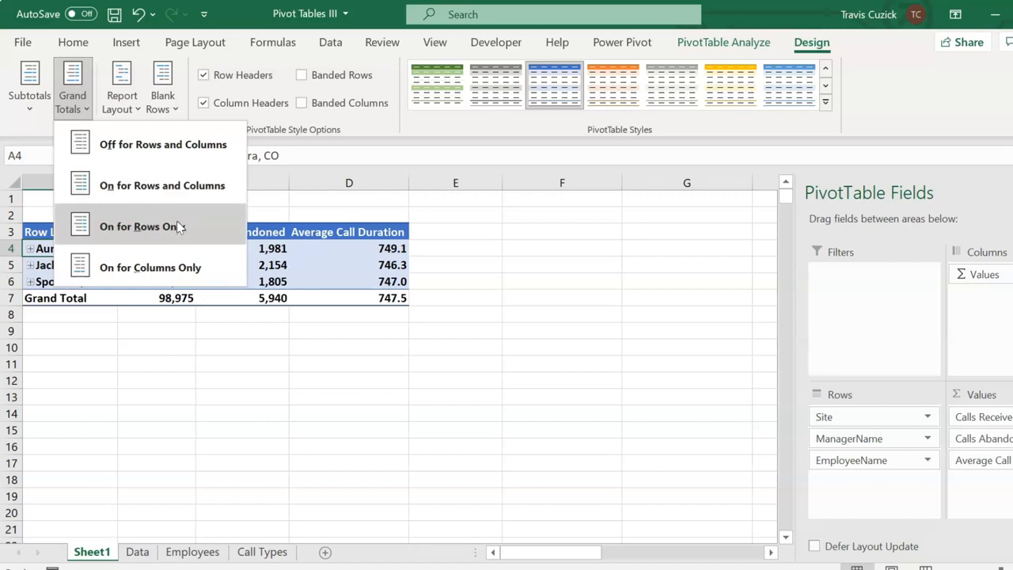
left_click(173, 153)
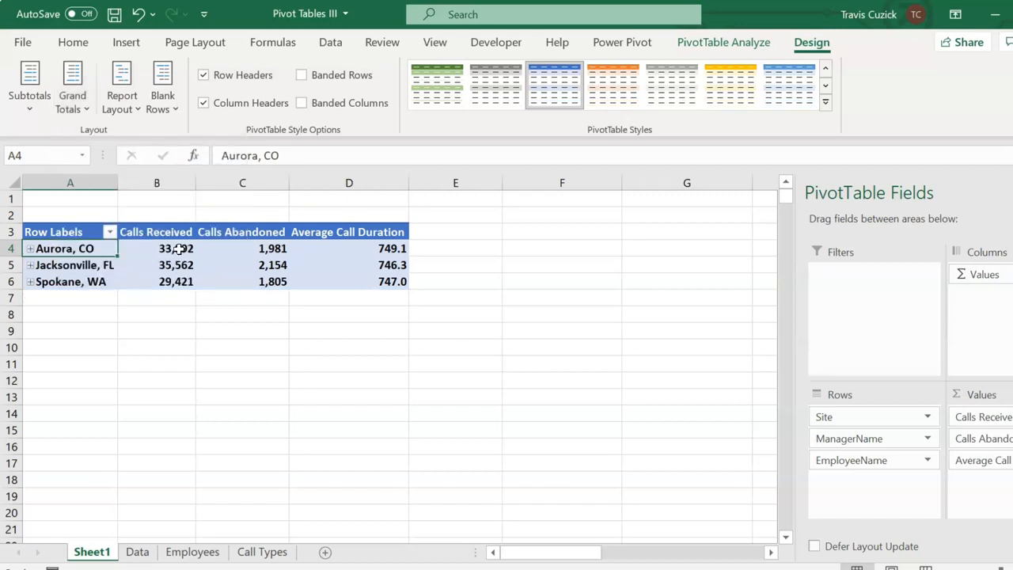
left_click(73, 111)
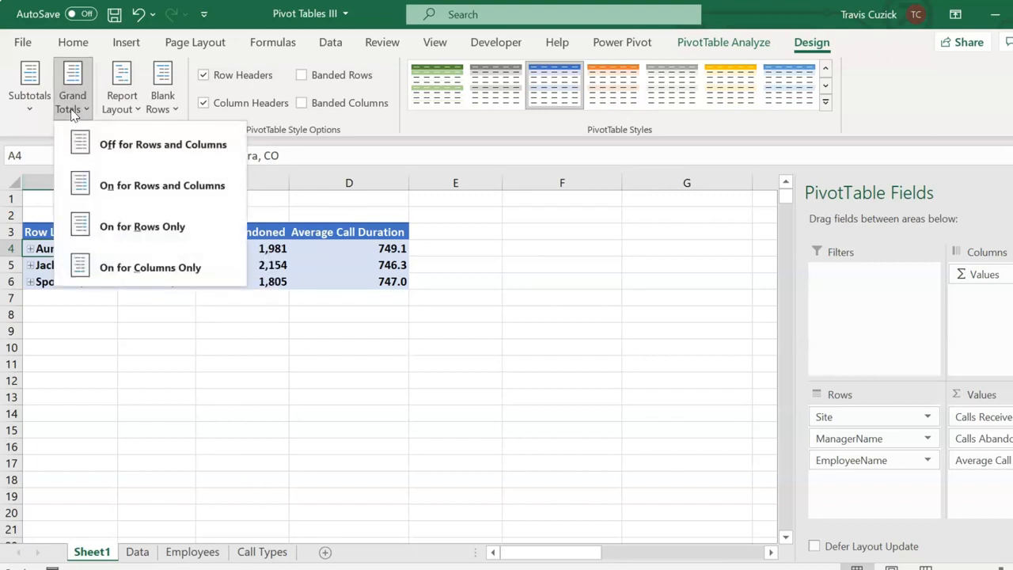
left_click(161, 260)
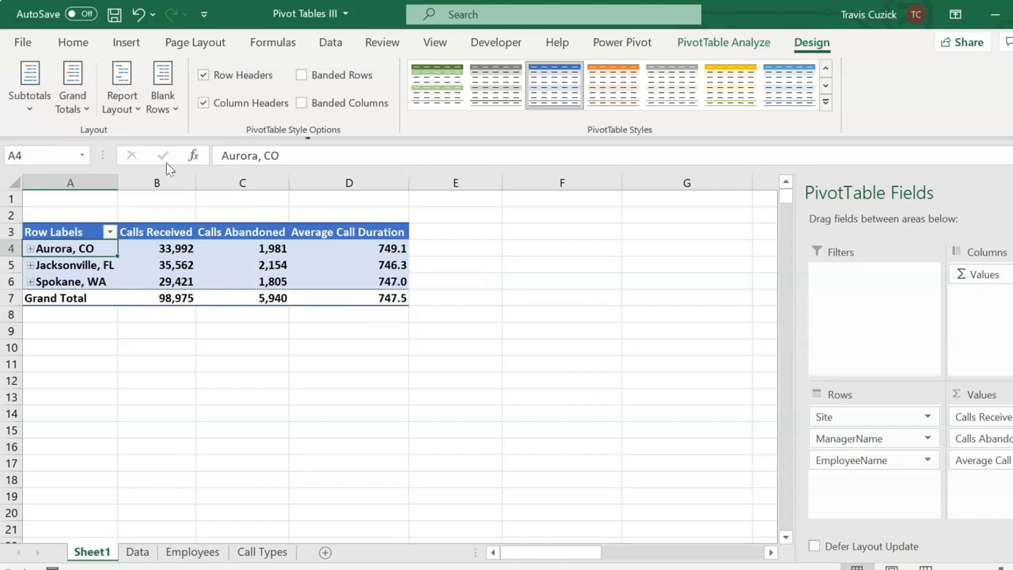
Step: Turn the grand totals off for rows and columns again and restore them for both
left_click(75, 107)
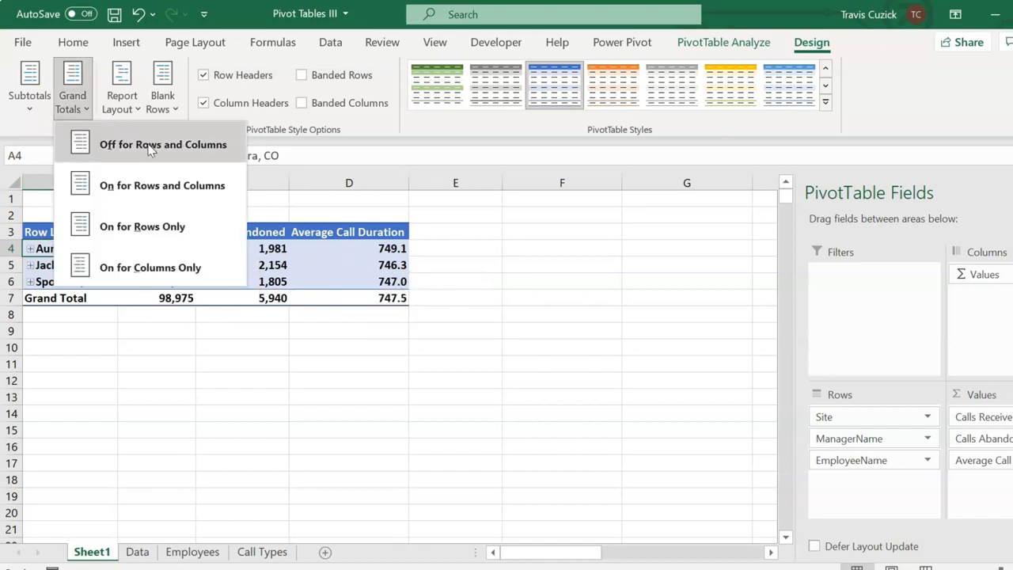
left_click(150, 150)
left_click(82, 105)
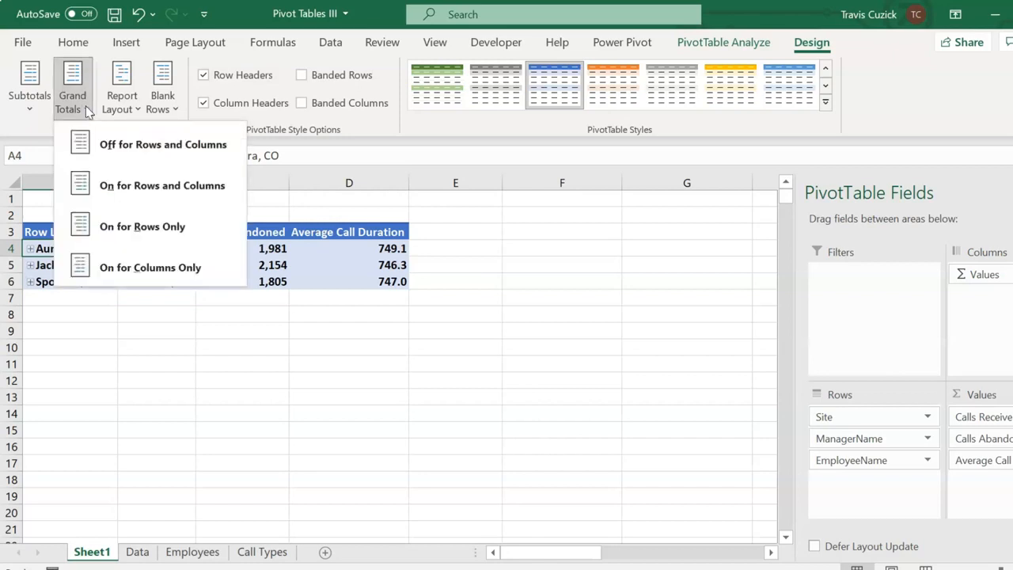
left_click(183, 185)
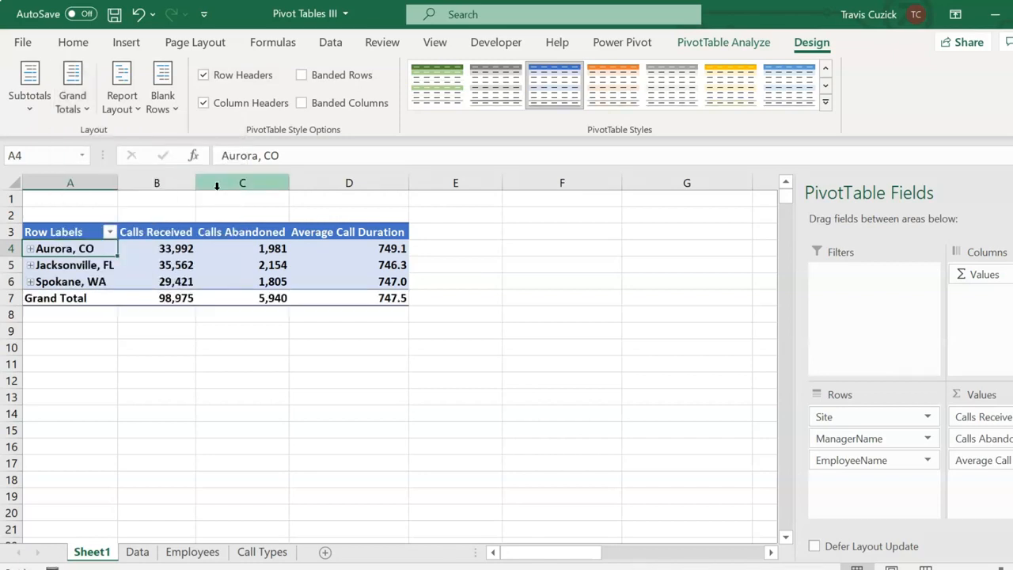
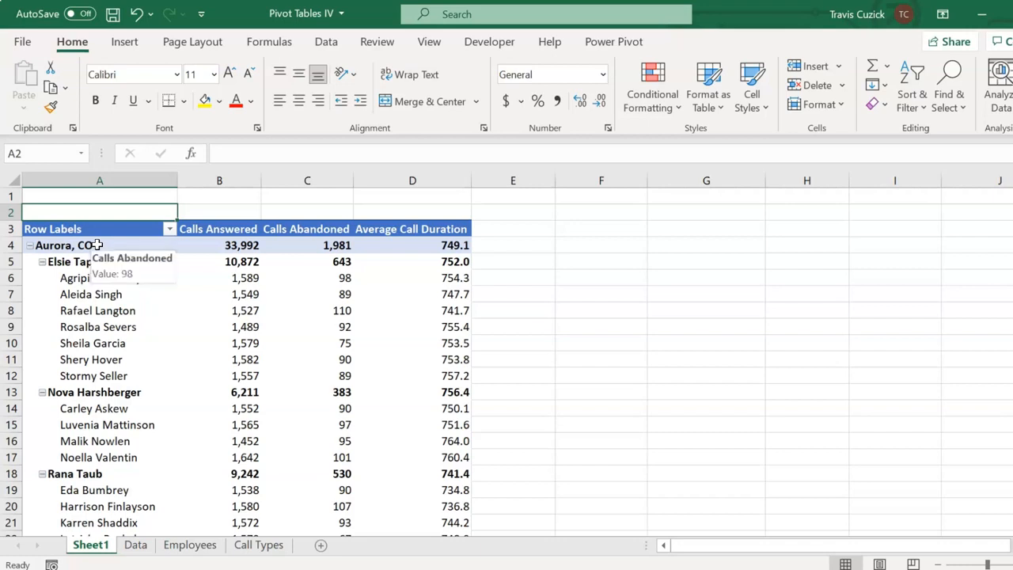
Step: Filter the PivotTable's Site field to show only Jacksonville, FL
left_click(97, 245)
mouse_move(266, 343)
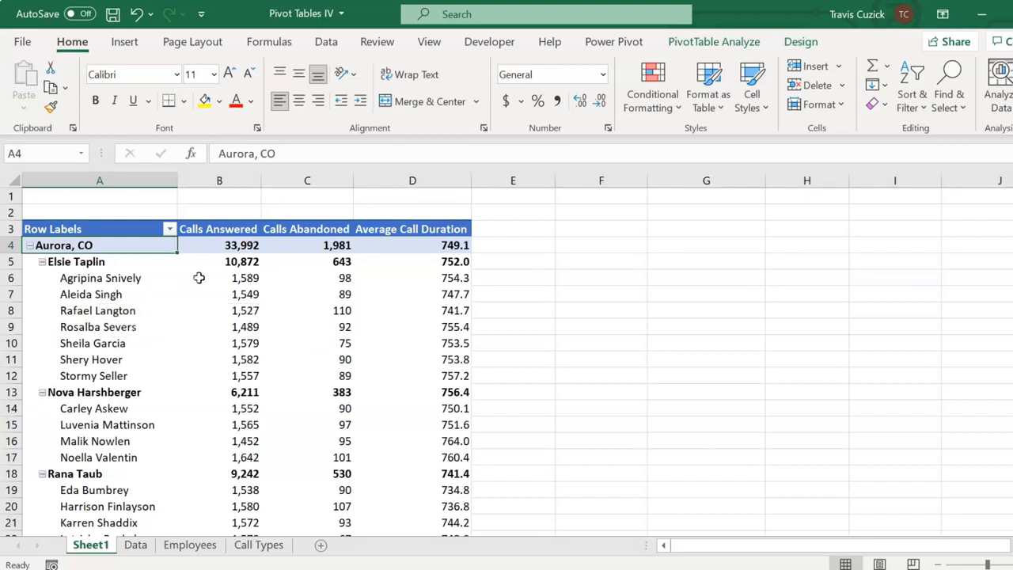
left_click(170, 230)
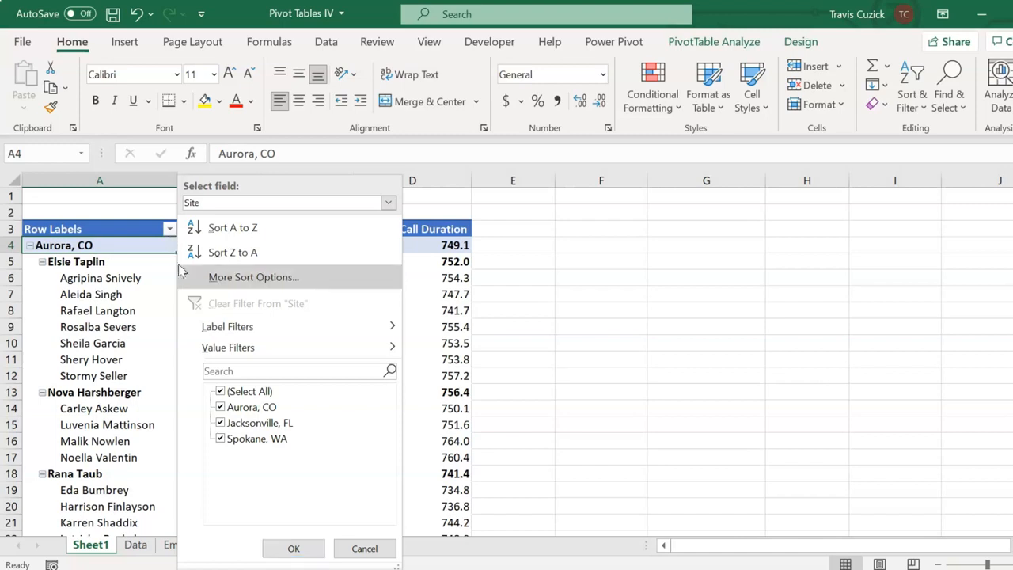
left_click(222, 391)
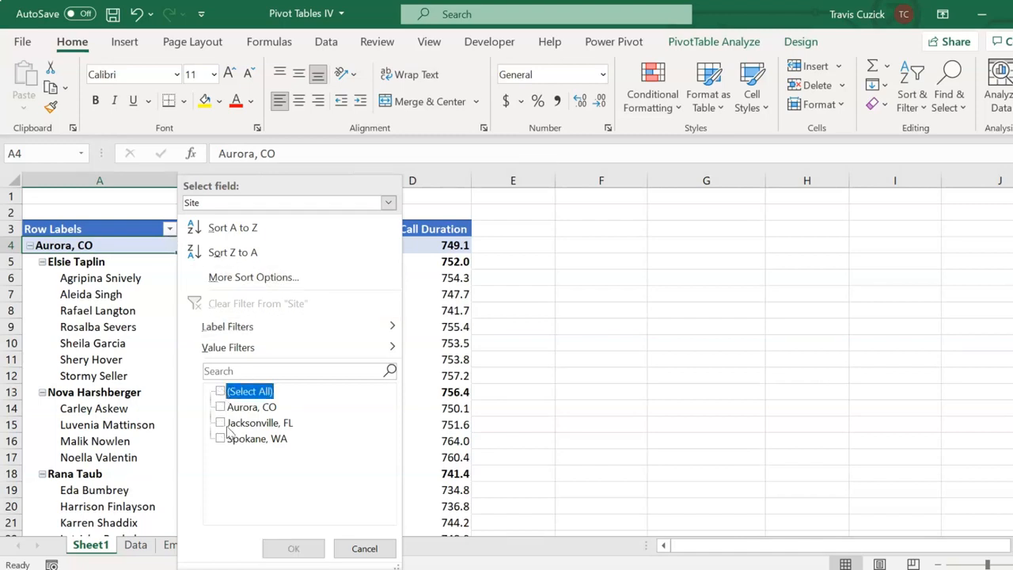
left_click(221, 422)
left_click(294, 548)
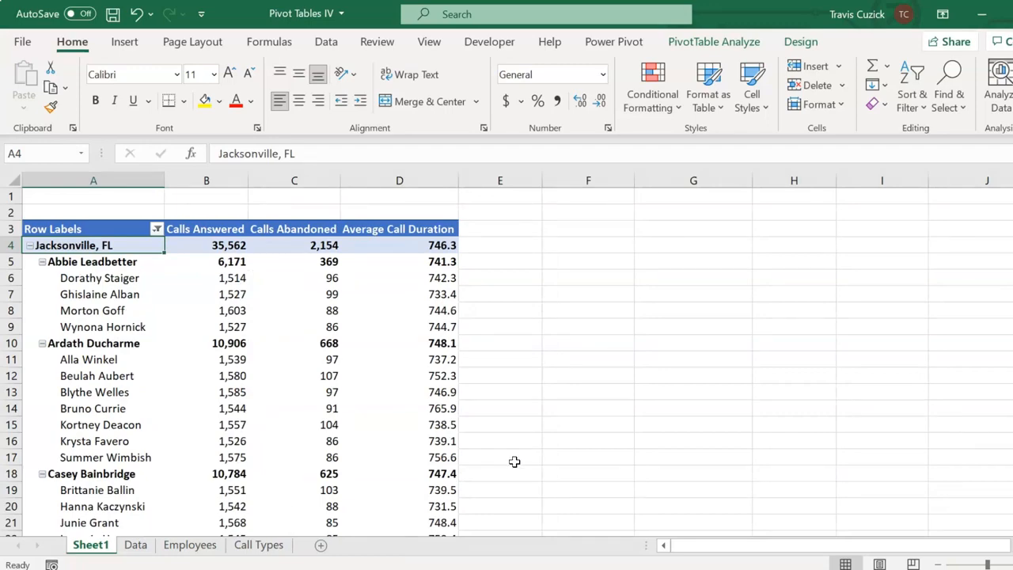
Step: Look through the filtered Jacksonville, FL rows and clear the filter from the Site field
scroll(515, 462, "down", 5)
scroll(514, 461, "up", 5)
left_click(158, 229)
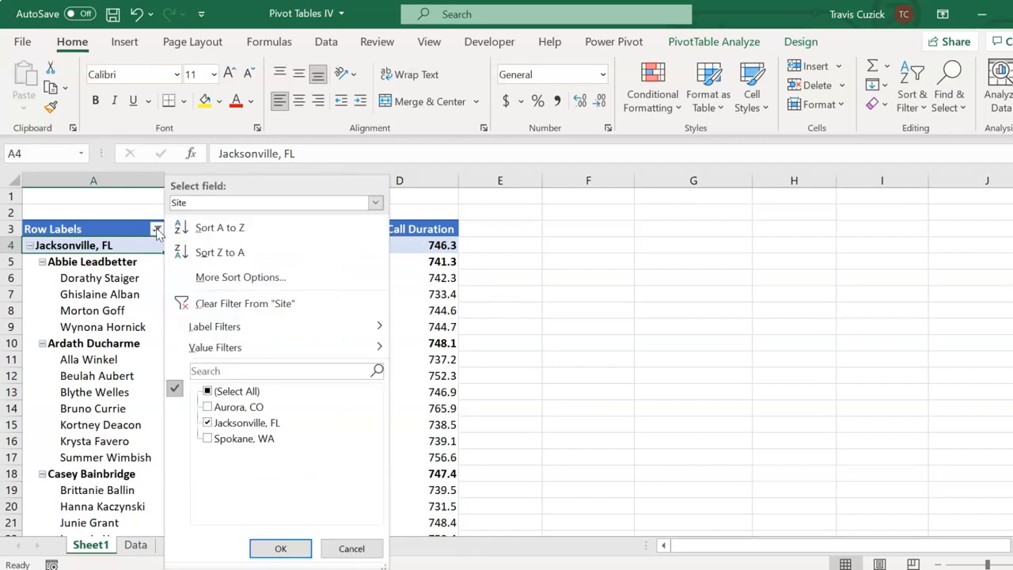
left_click(214, 305)
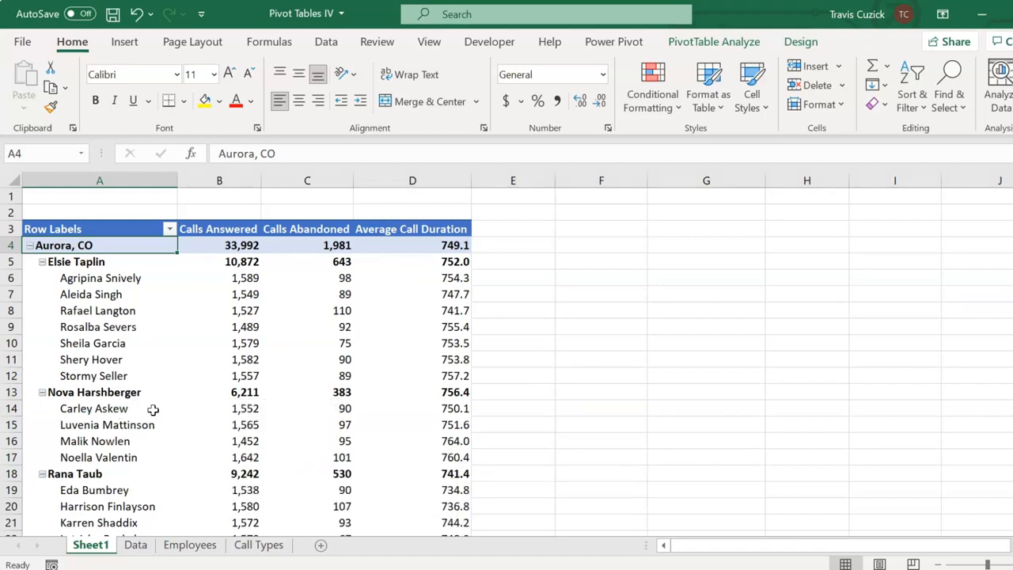
Step: Filter the ManagerName field to only the second, third, fifth and sixth managers in the filter list
left_click(145, 393)
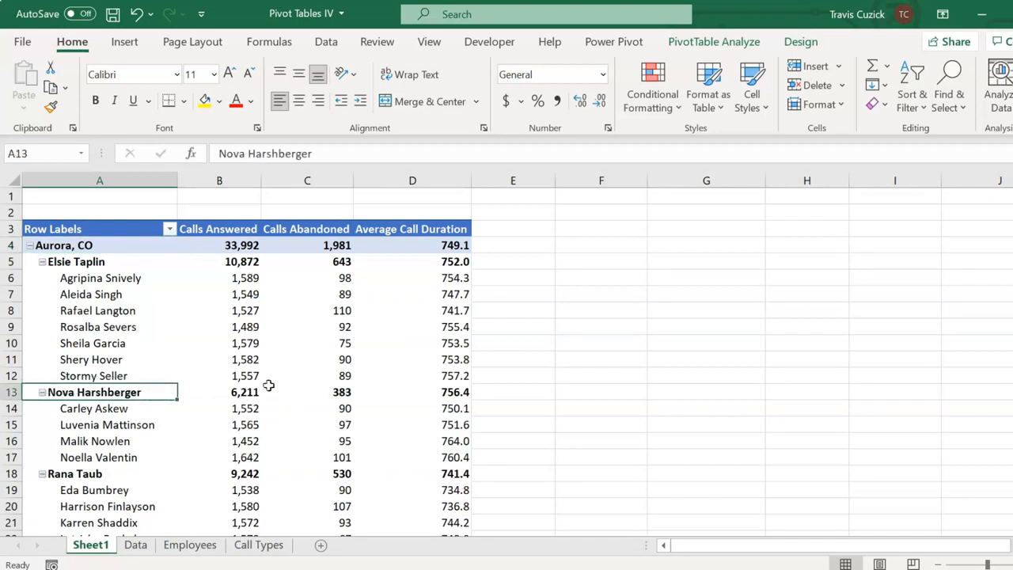
left_click(170, 230)
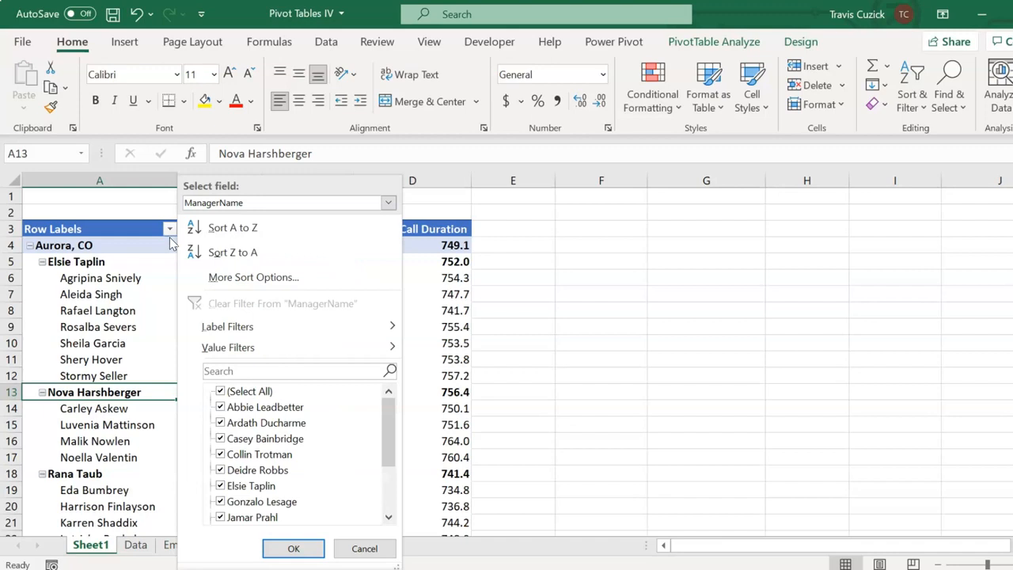
mouse_move(388, 417)
left_mouse_down()
mouse_move(387, 455)
mouse_move(395, 421)
left_mouse_up()
left_click(224, 391)
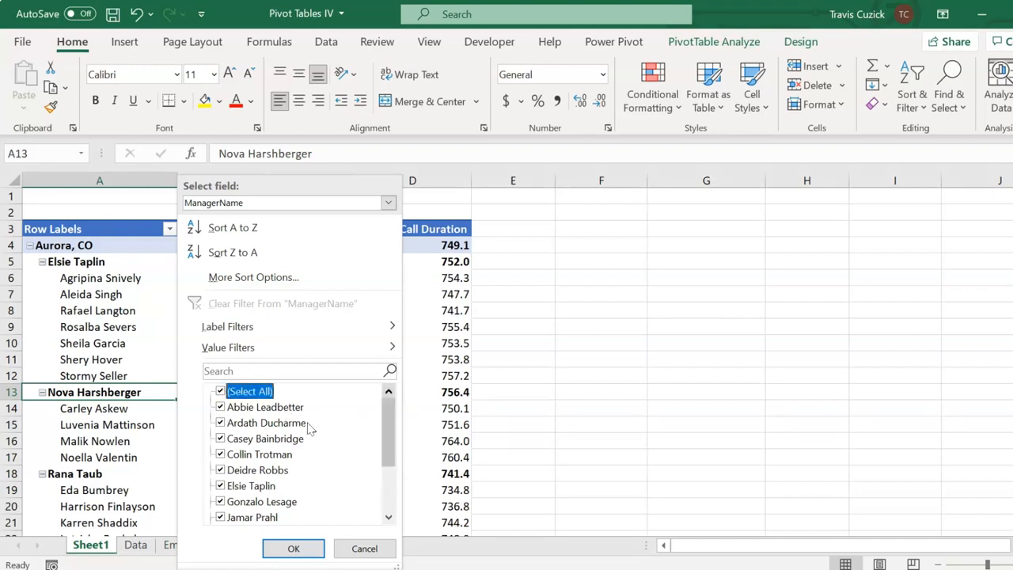
left_click(222, 422)
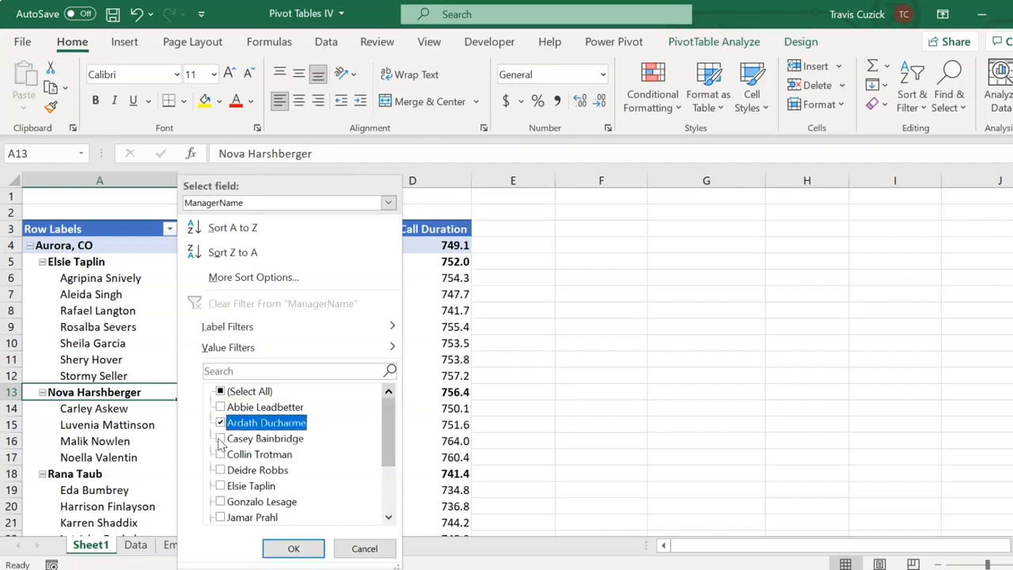
left_click(221, 438)
left_click(223, 485)
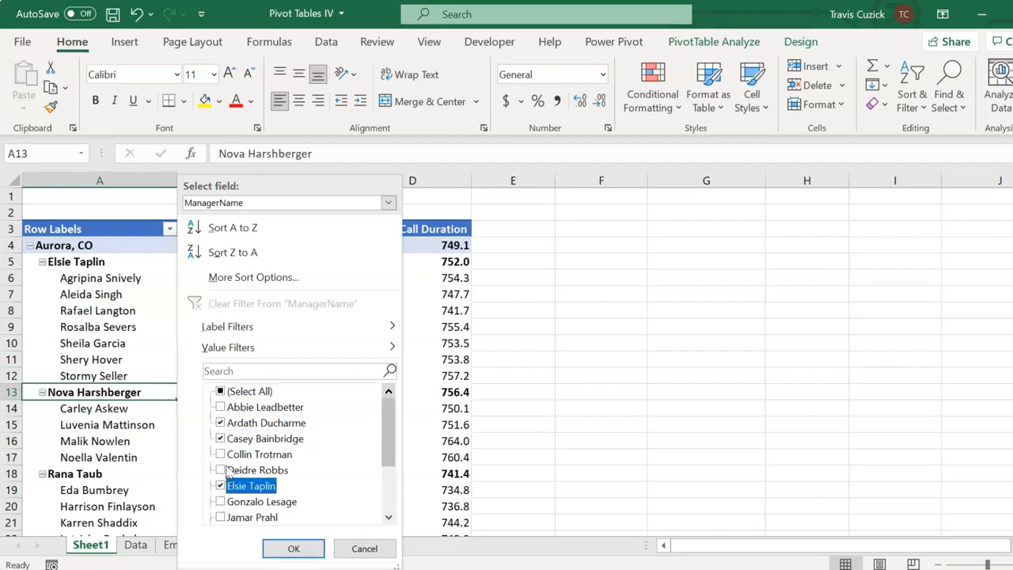
left_click(224, 470)
left_click(292, 548)
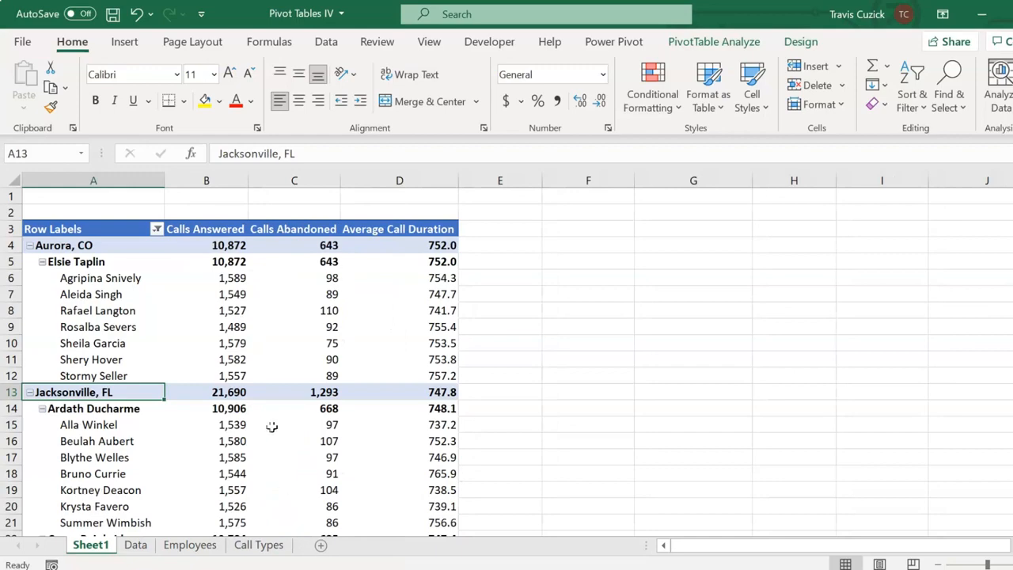
Step: Look through the rows of the four filtered managers and clear the filter from the ManagerName field
scroll(265, 428, "down", 4)
scroll(265, 428, "down", 3)
scroll(265, 428, "up", 7)
mouse_move(332, 348)
left_click(135, 263)
left_click(157, 229)
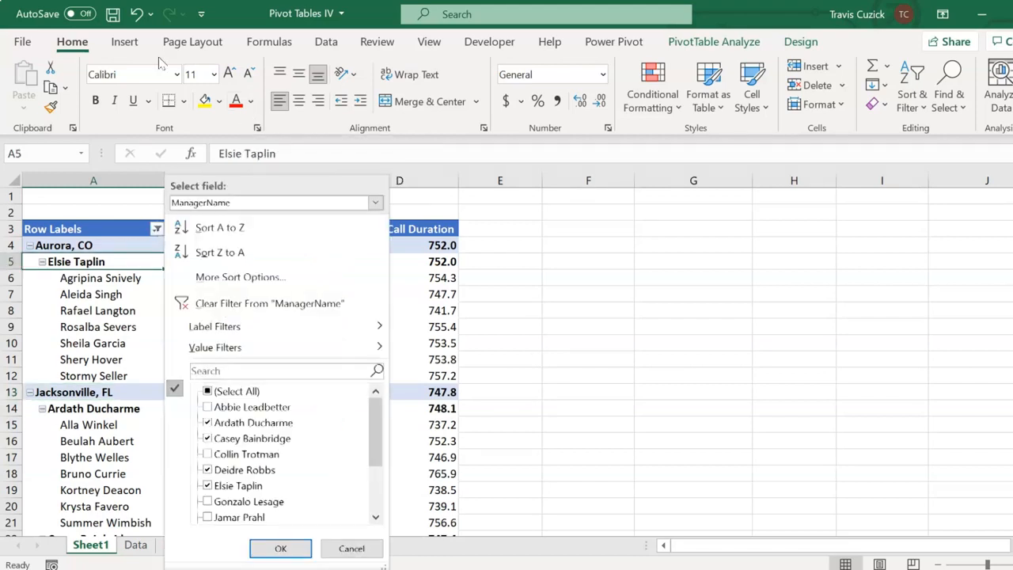
left_click(212, 307)
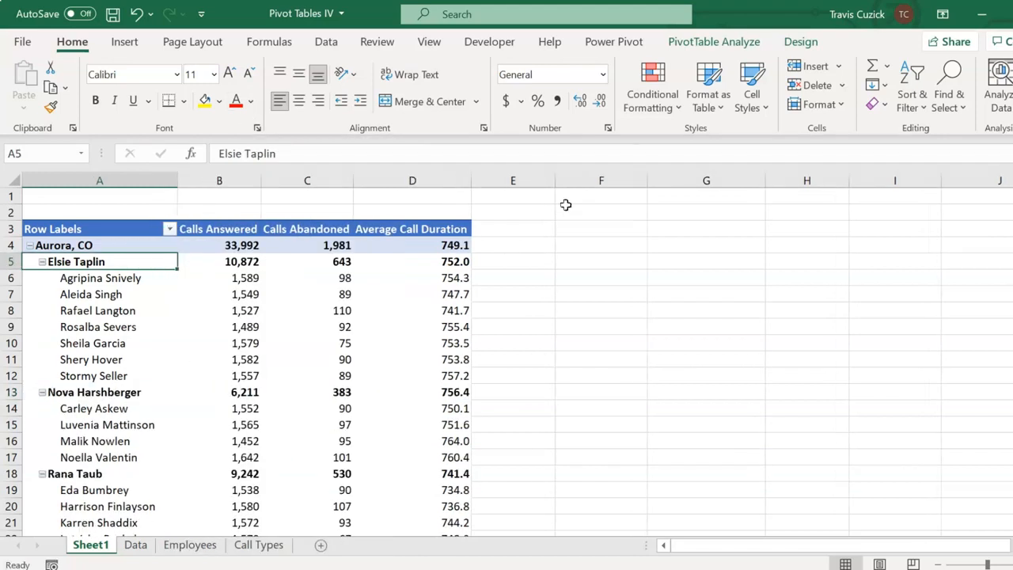
Step: Show the PivotTable in Outline Form and fit the ManagerName column's width to its contents
left_click(796, 43)
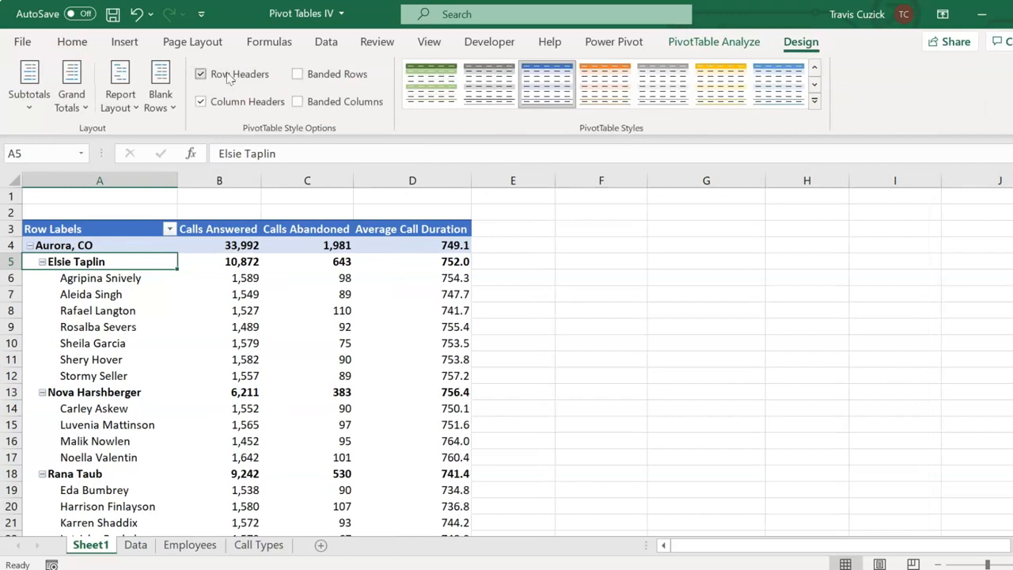
left_click(129, 107)
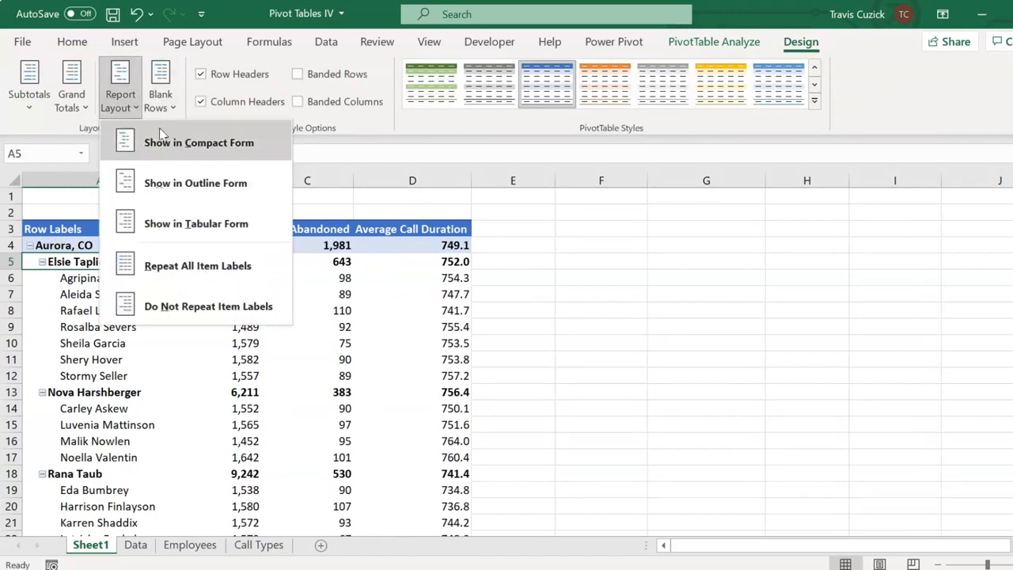
left_click(209, 185)
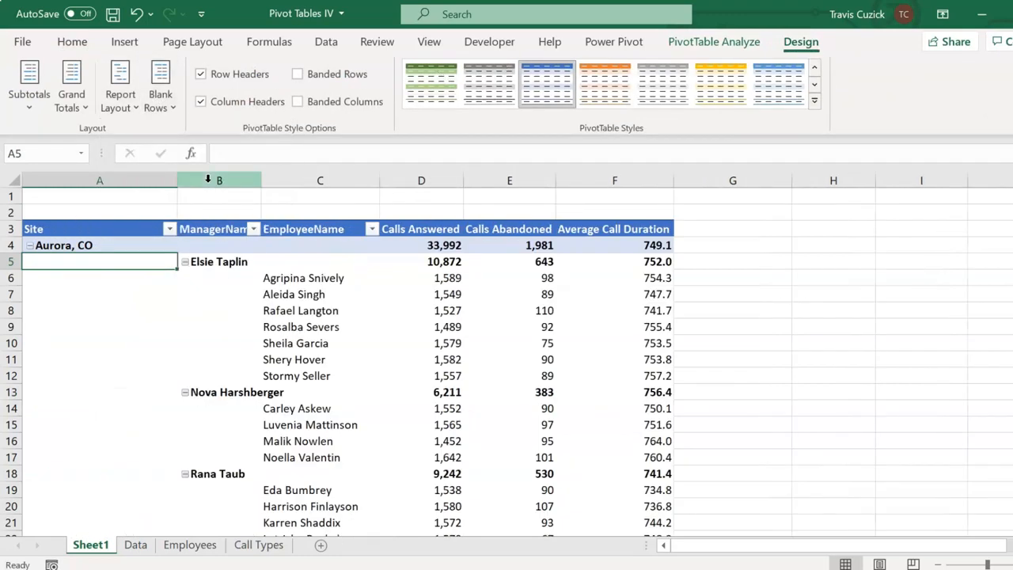
double_click(261, 179)
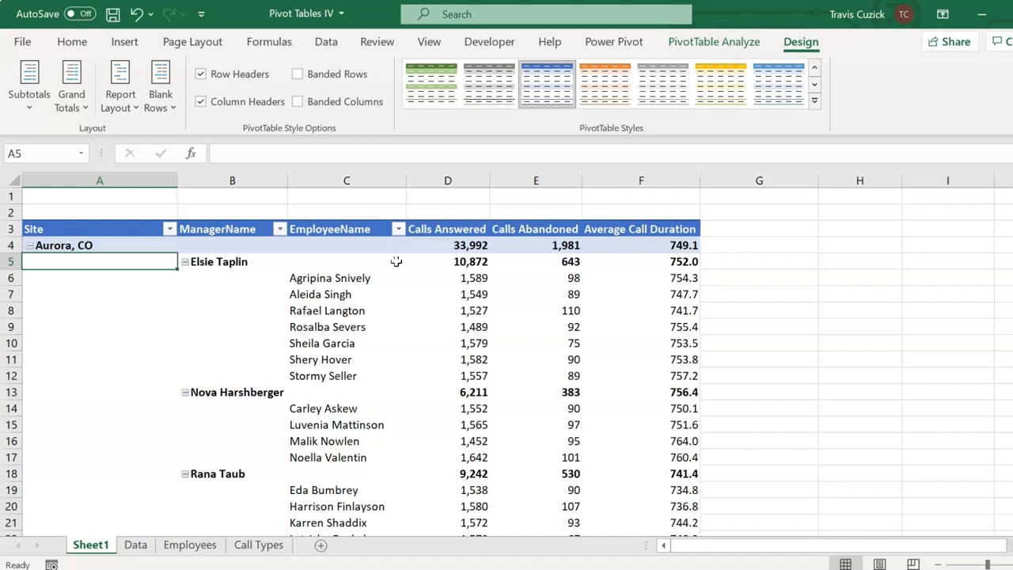
Step: Return the PivotTable's report layout to Compact Form
left_click(723, 244)
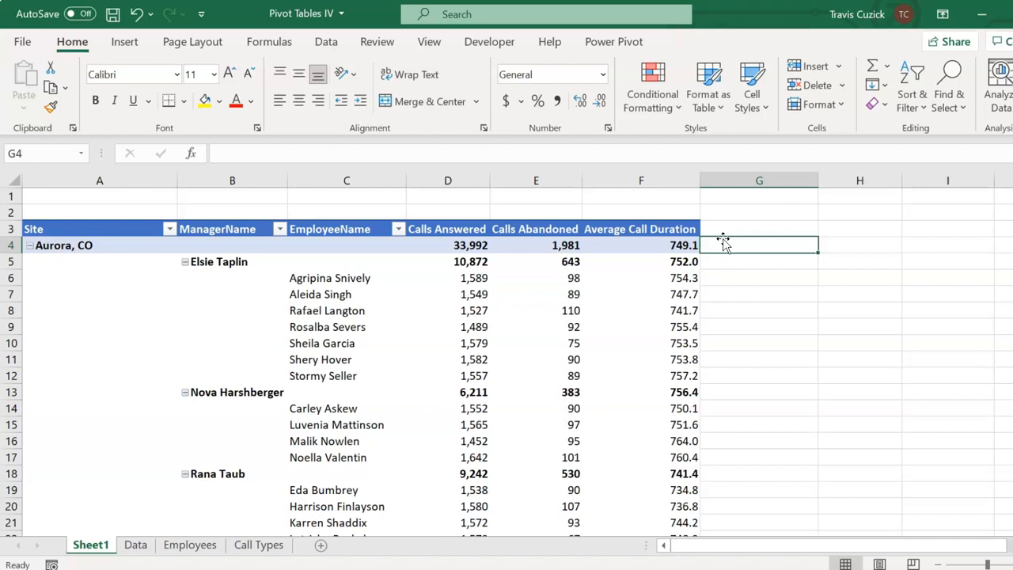
left_click(551, 280)
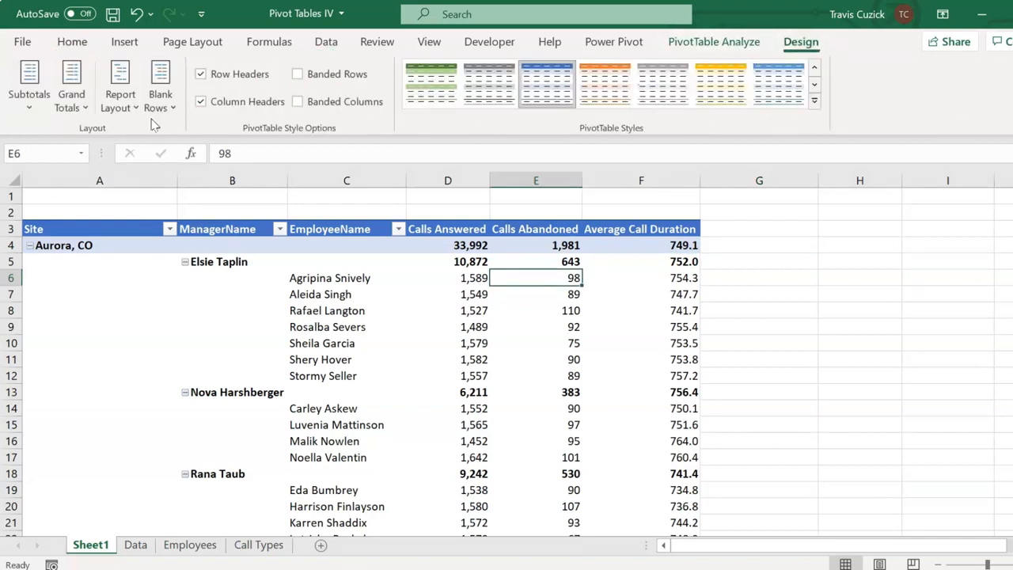
left_click(123, 102)
left_click(152, 183)
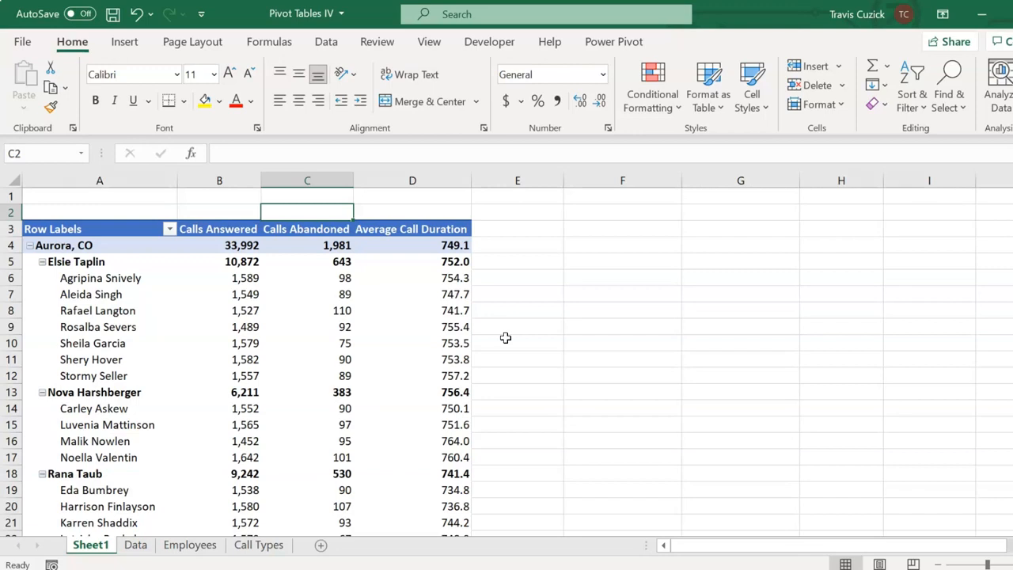
Step: Show the PivotTable field list and add CallTypeDesc to the report as a page filter above the table
mouse_move(452, 378)
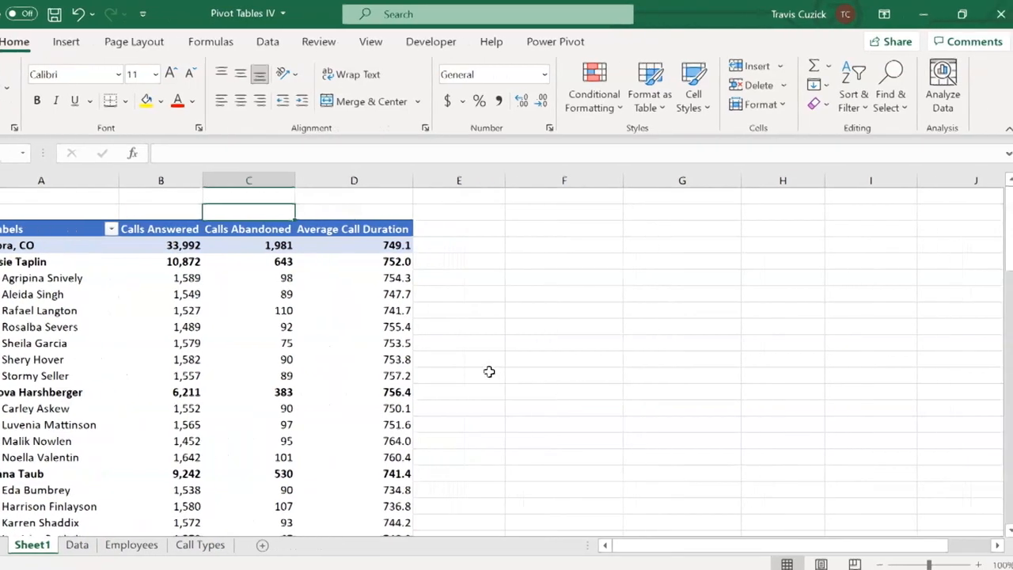
left_click(244, 329)
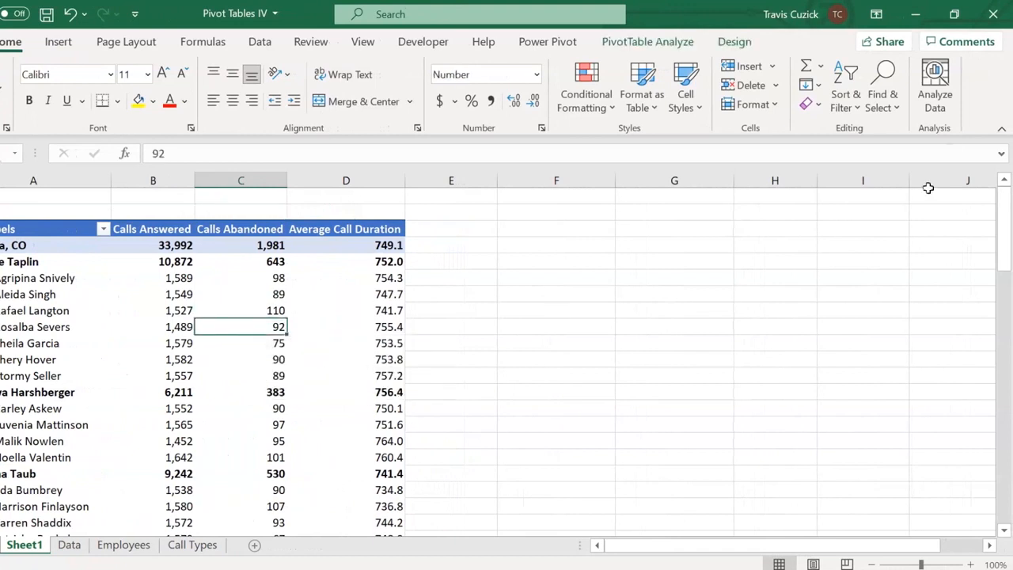
left_click(651, 43)
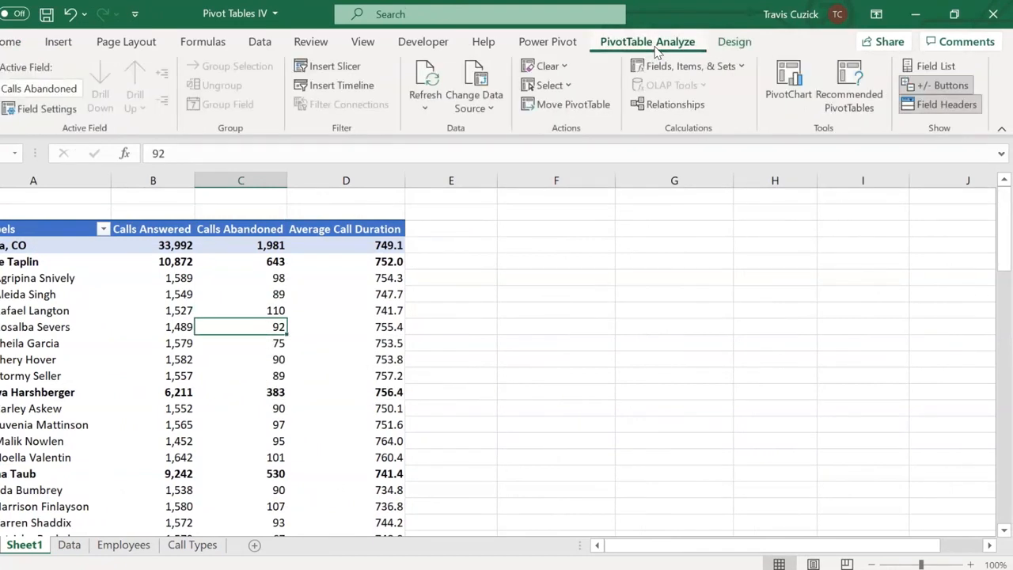
left_click(936, 66)
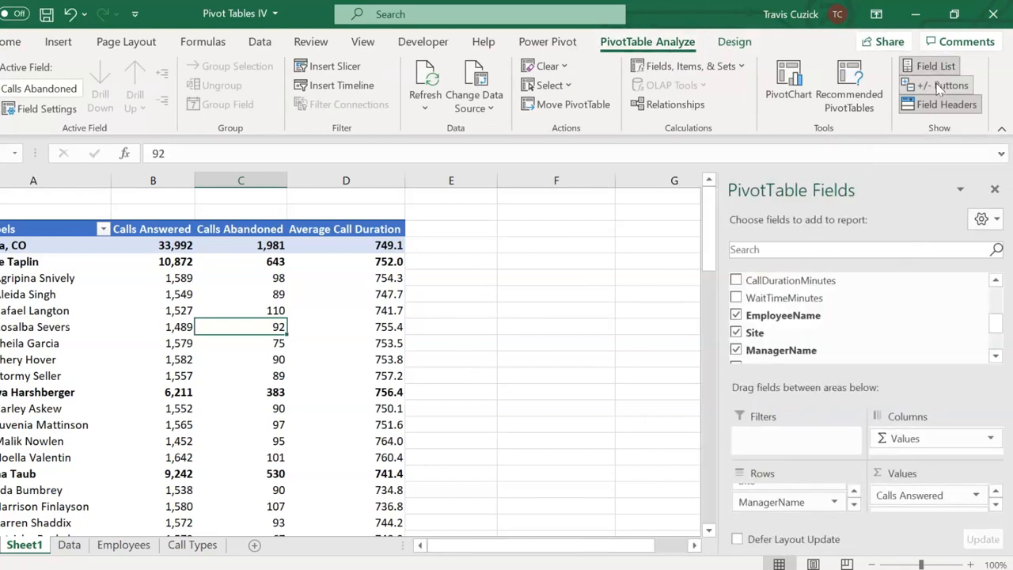
left_click_drag(996, 324, 998, 343)
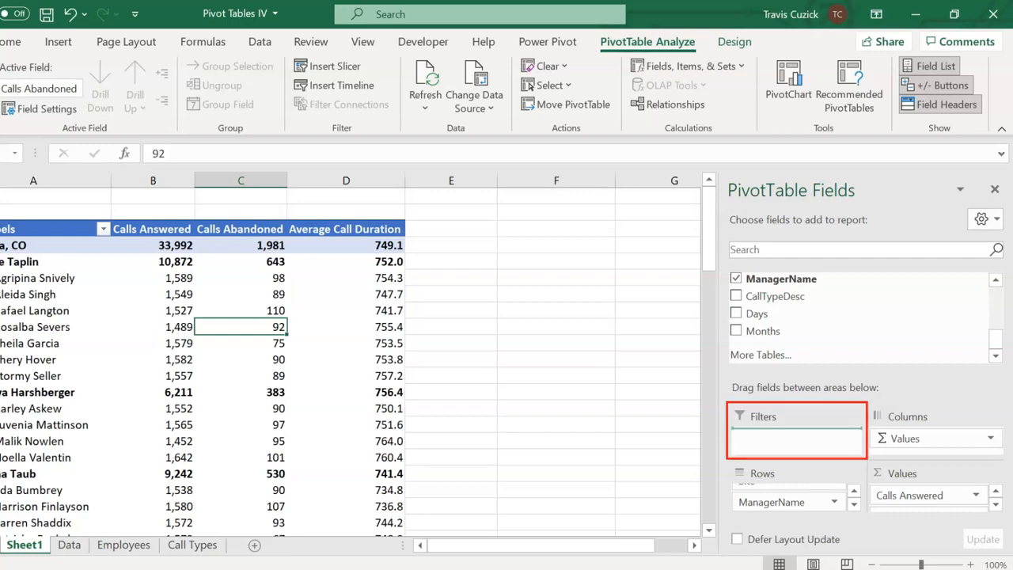
left_click_drag(775, 296, 792, 435)
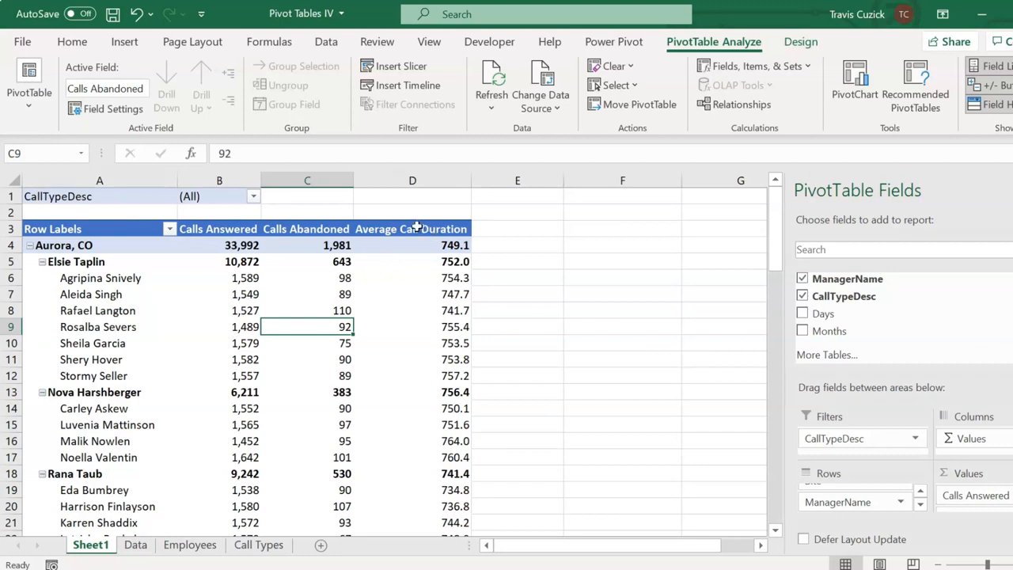
Step: Filter the PivotTable report by CallTypeDesc to Tech Support only
left_click(253, 197)
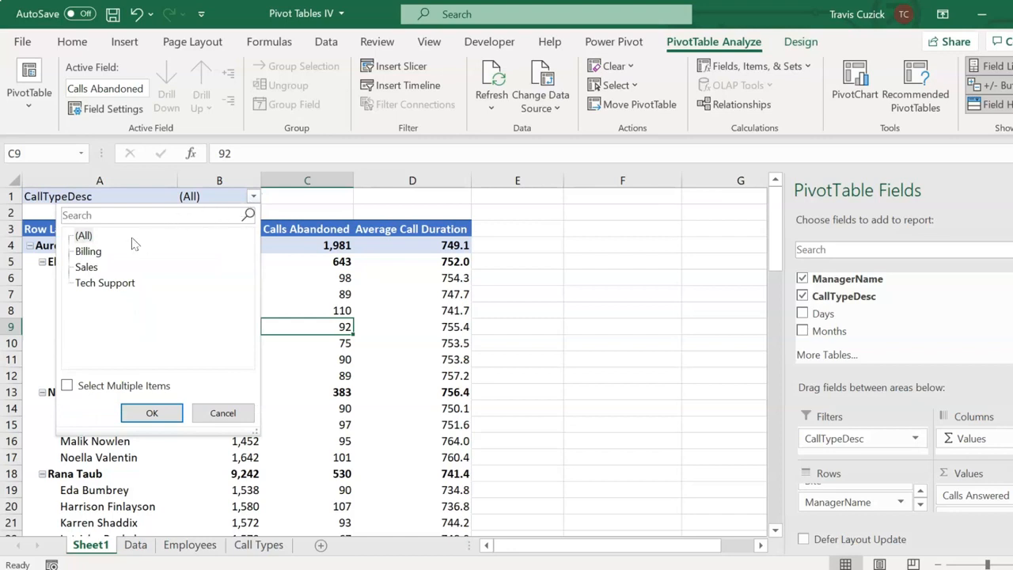
left_click(90, 284)
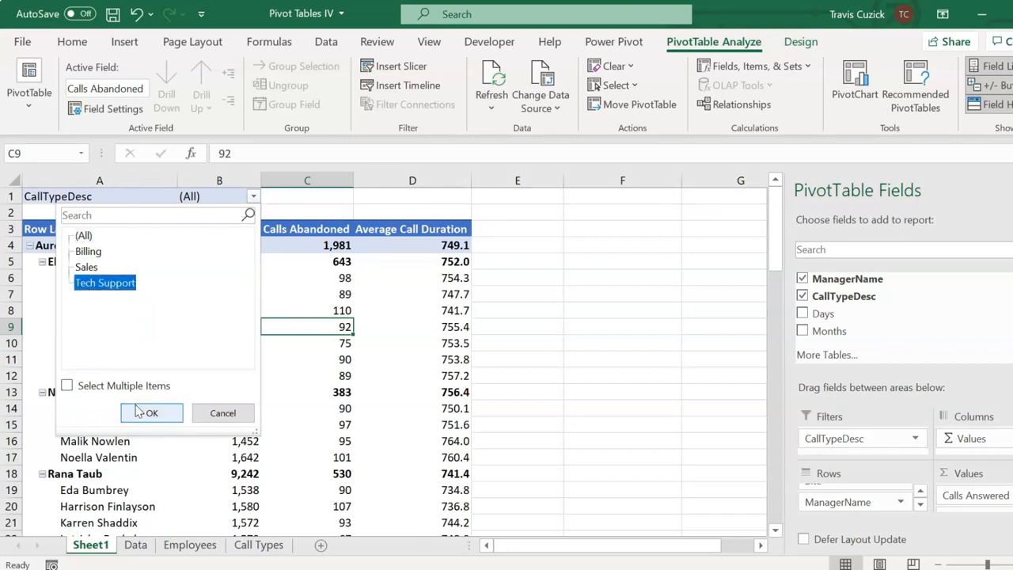
left_click(143, 413)
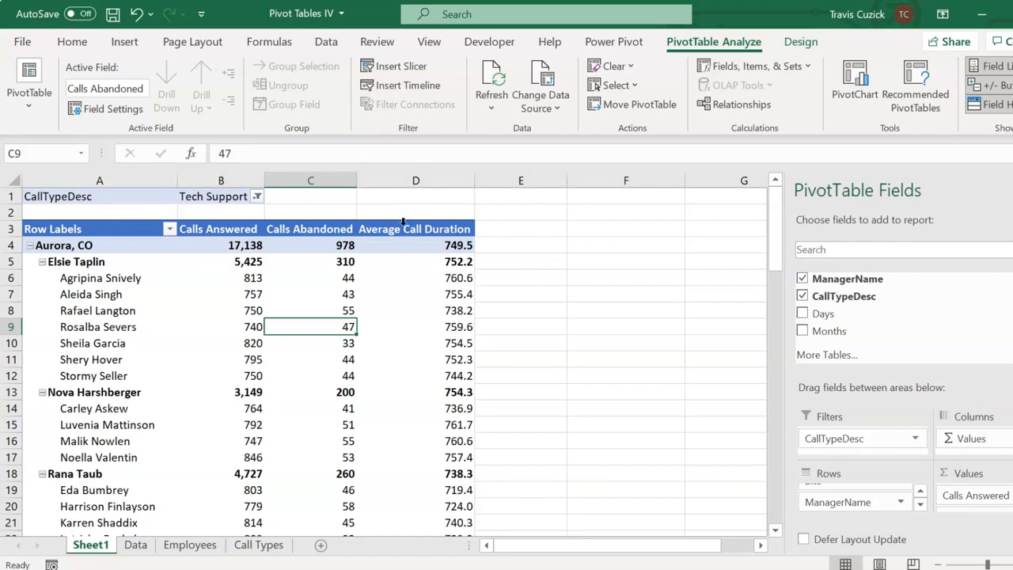
Step: Allow multiple items in the CallTypeDesc report filter and include only Billing and Sales
left_click(257, 196)
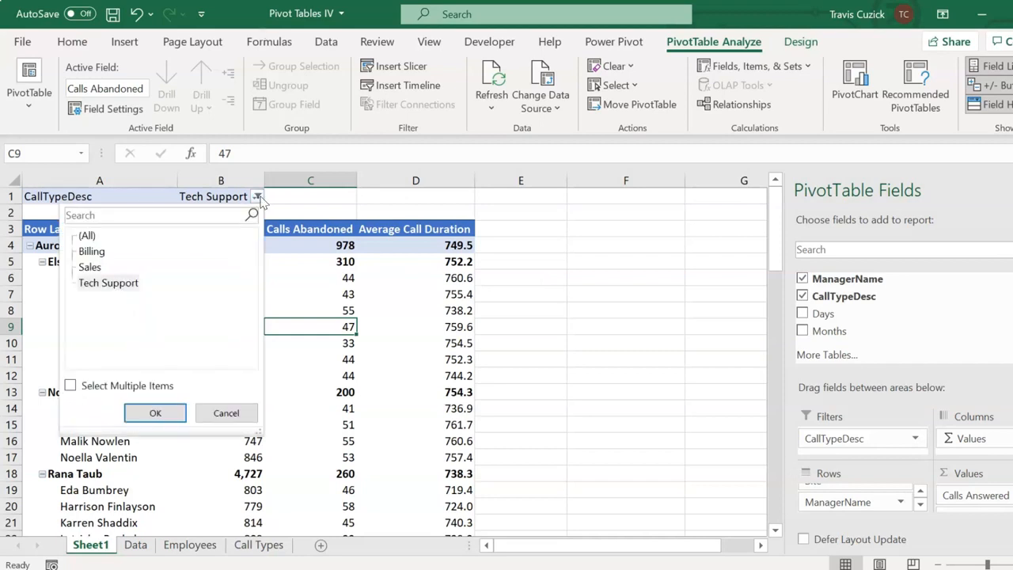
left_click(70, 387)
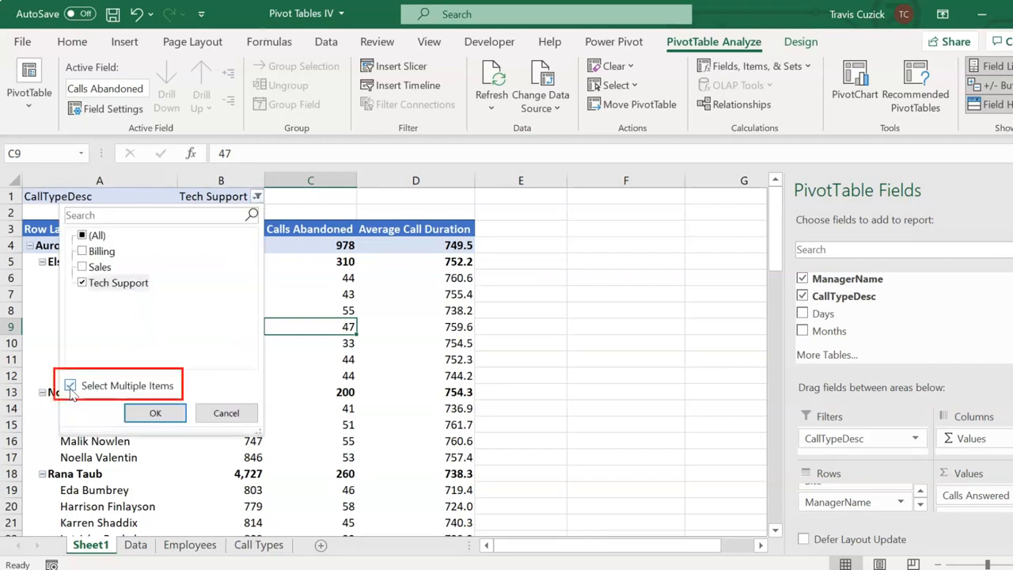
left_click(83, 283)
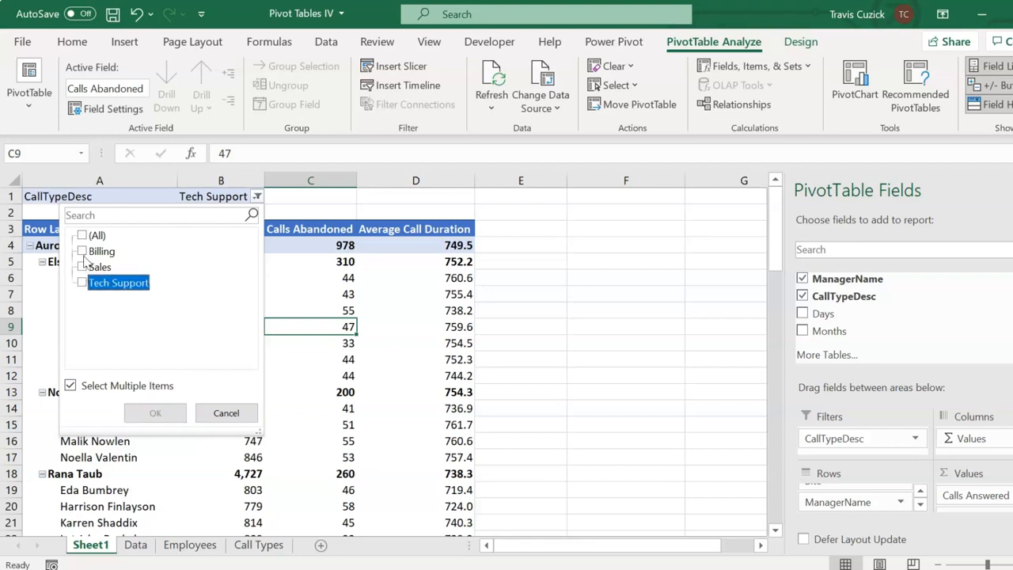
left_click(82, 251)
left_click(82, 266)
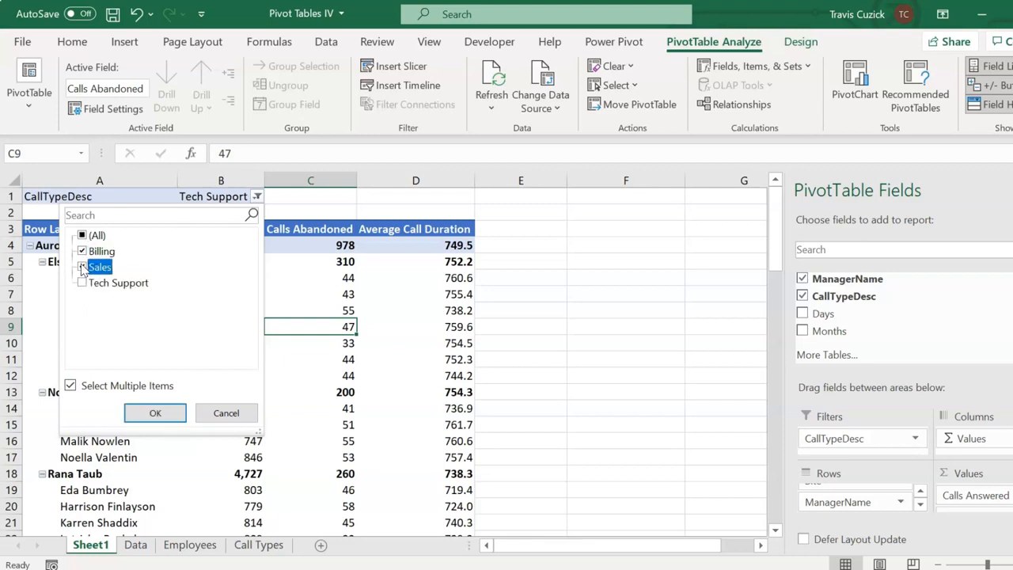
left_click(171, 415)
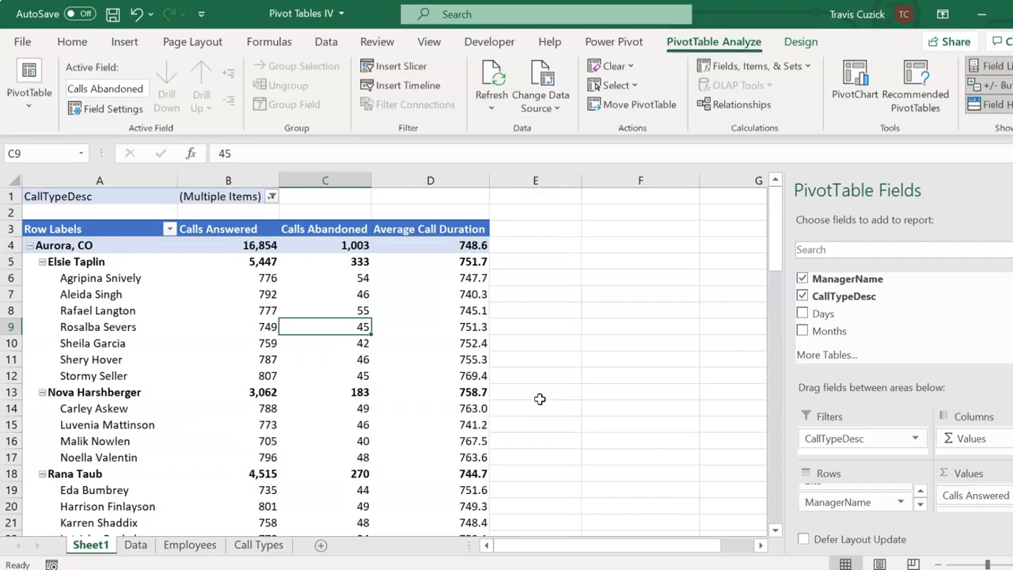
Step: On the Data sheet, filter the Site column to Aurora, CO only
left_click(326, 42)
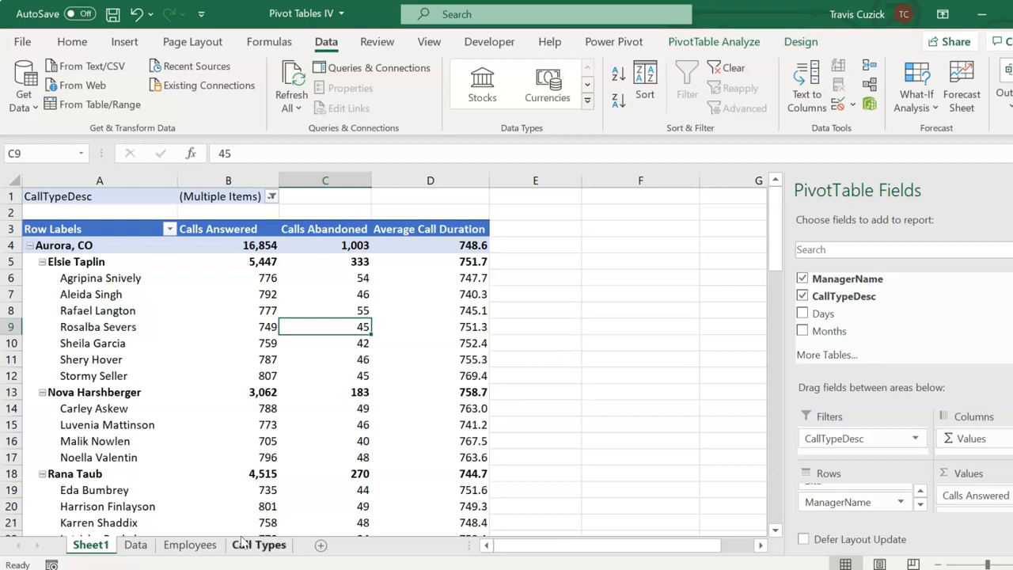
left_click(135, 545)
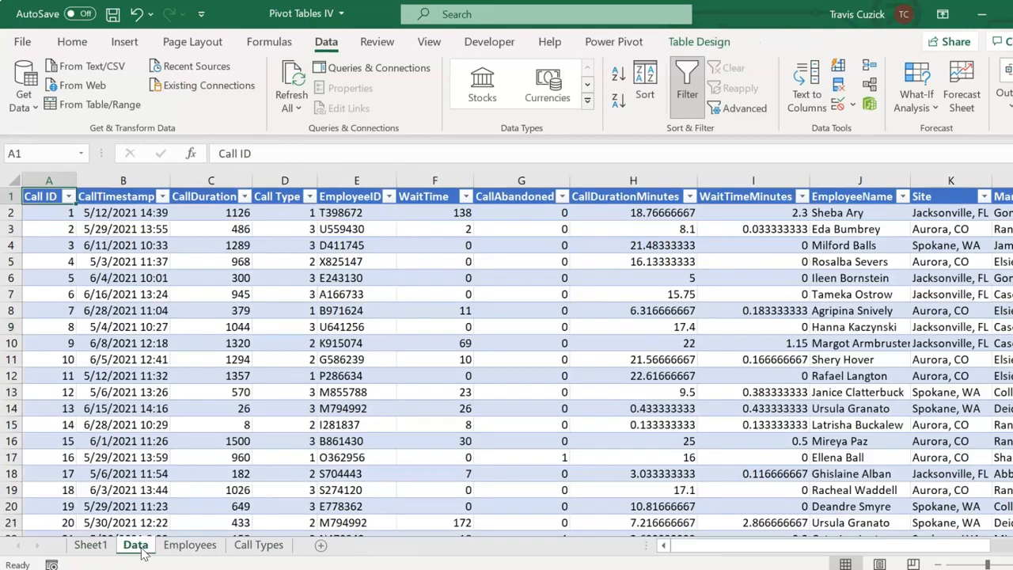
left_click_drag(687, 549, 748, 549)
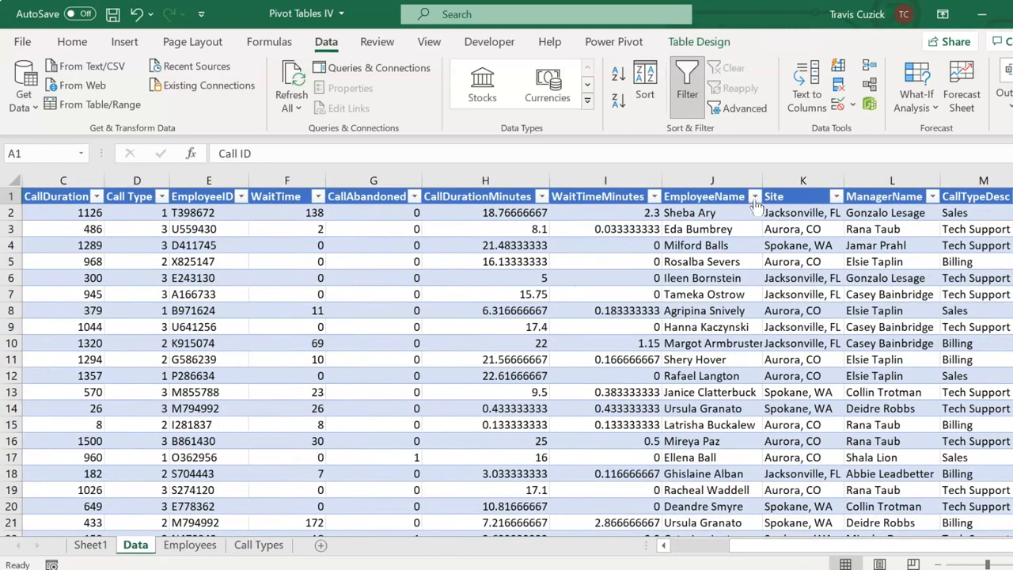
left_click(835, 196)
left_click(678, 386)
left_click(678, 400)
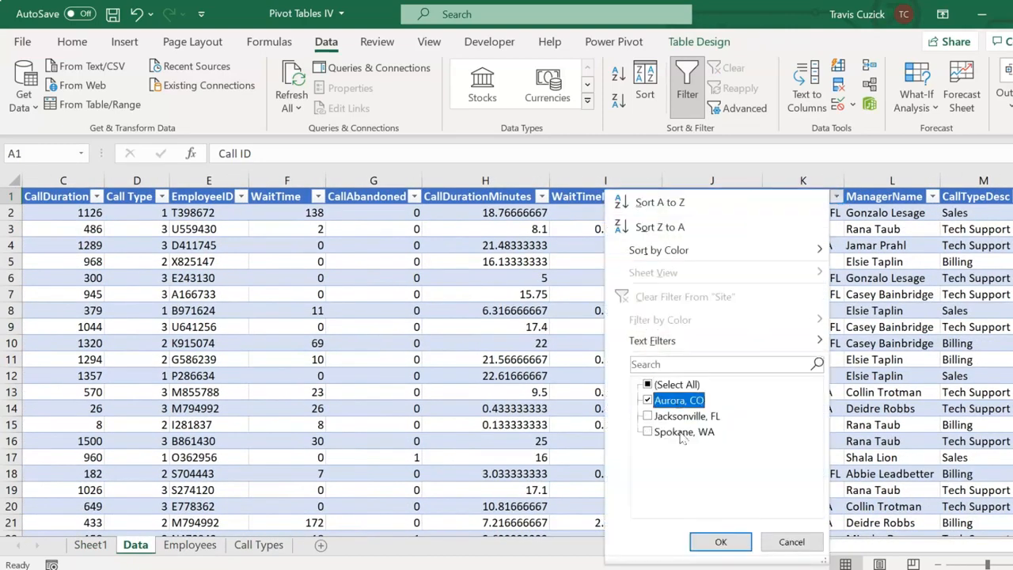
left_click(708, 542)
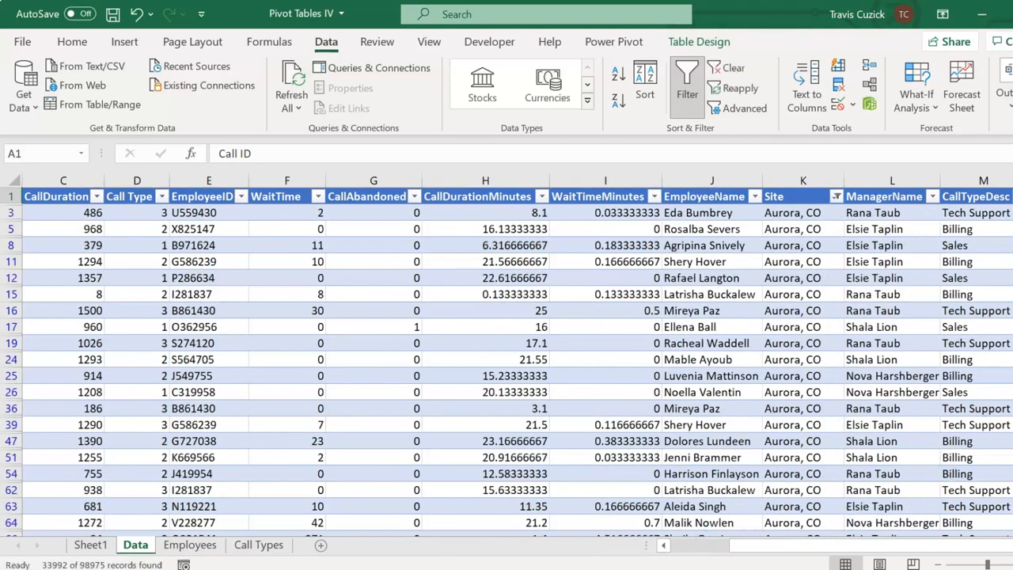
Step: Filter the Data table's CallTypeDesc column to Billing and Sales, excluding Tech Support
left_click(1003, 197)
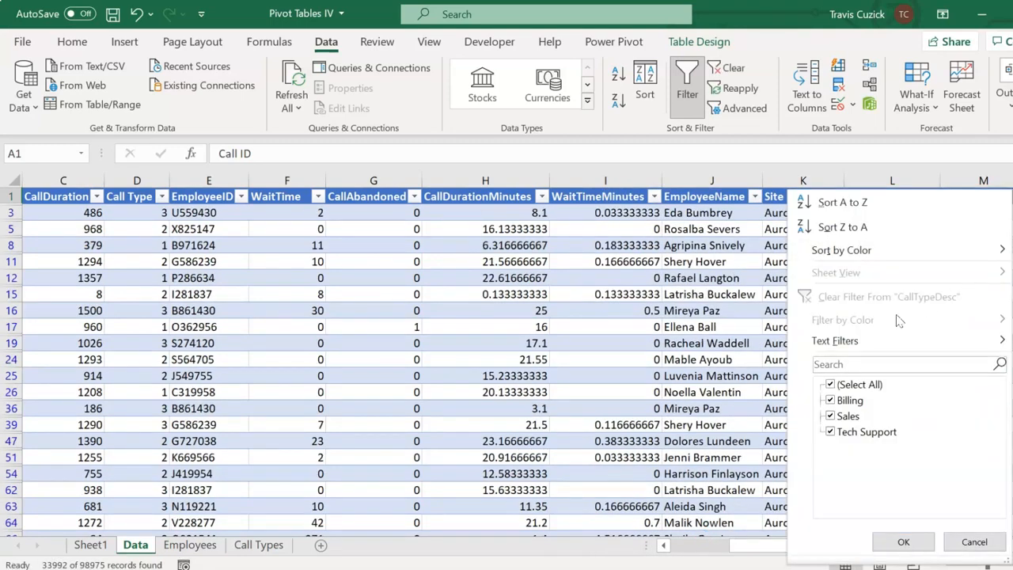
left_click(830, 384)
left_click(829, 401)
left_click(829, 416)
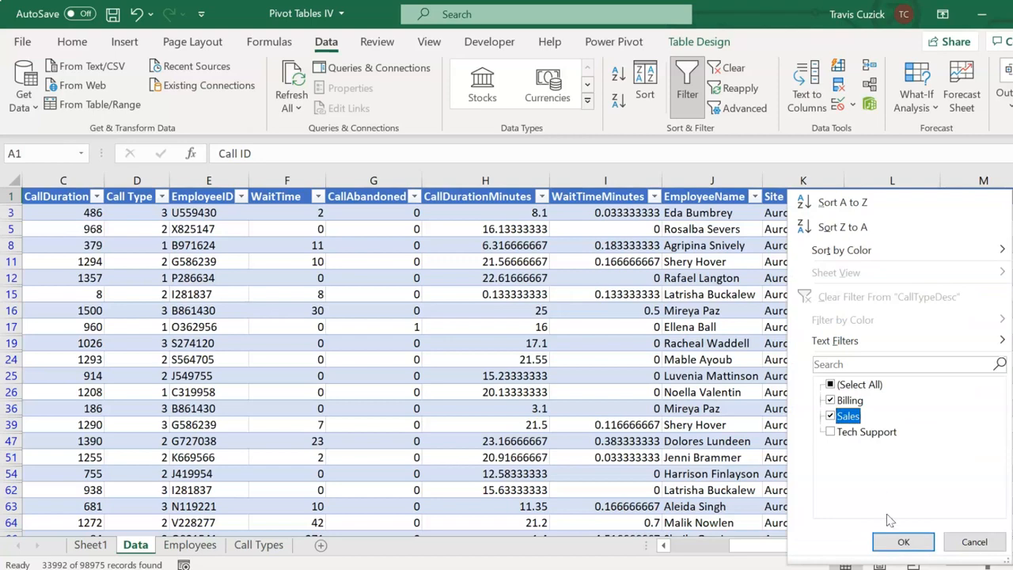
left_click(902, 542)
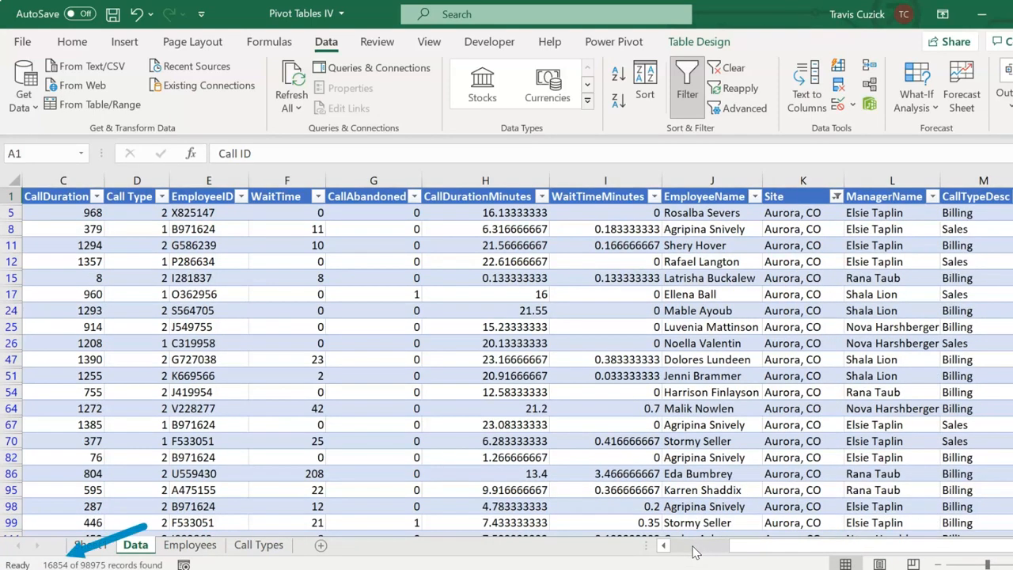
Step: Return to Sheet1, check Aurora's Calls Answered subtotal and reset the CallTypeDesc report filter to all items
left_click(90, 545)
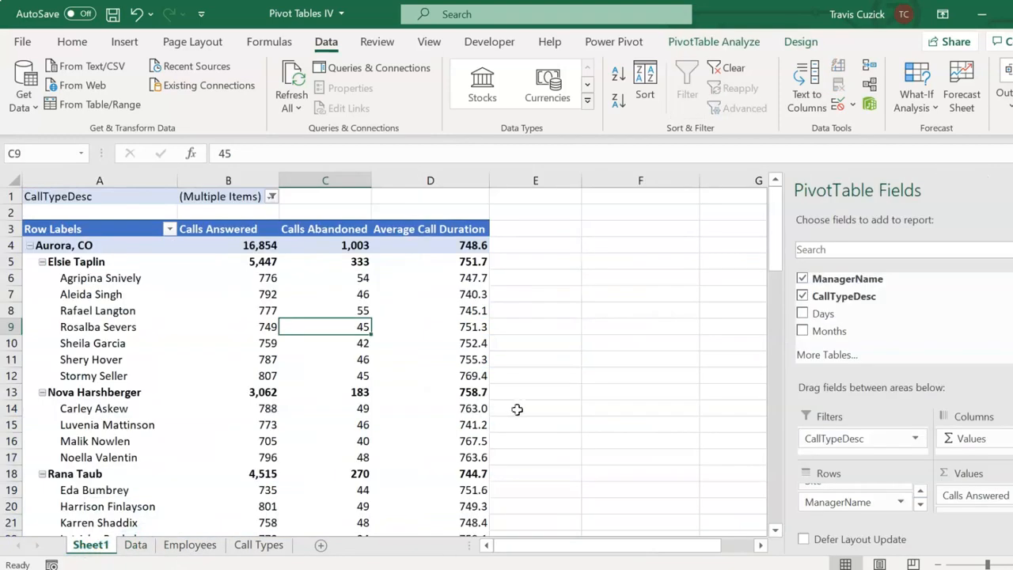
left_click(264, 245)
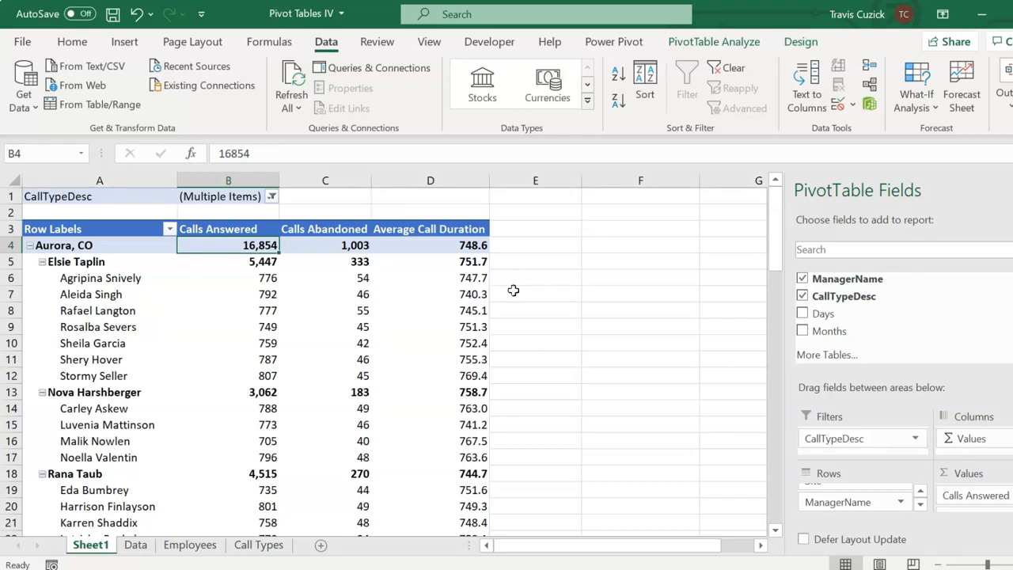
left_click(271, 197)
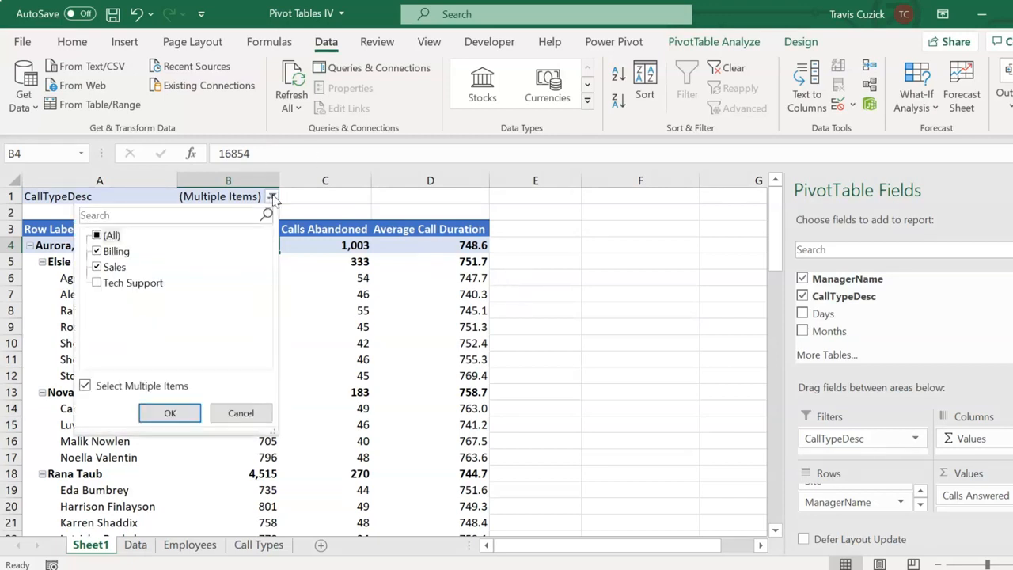
left_click(110, 236)
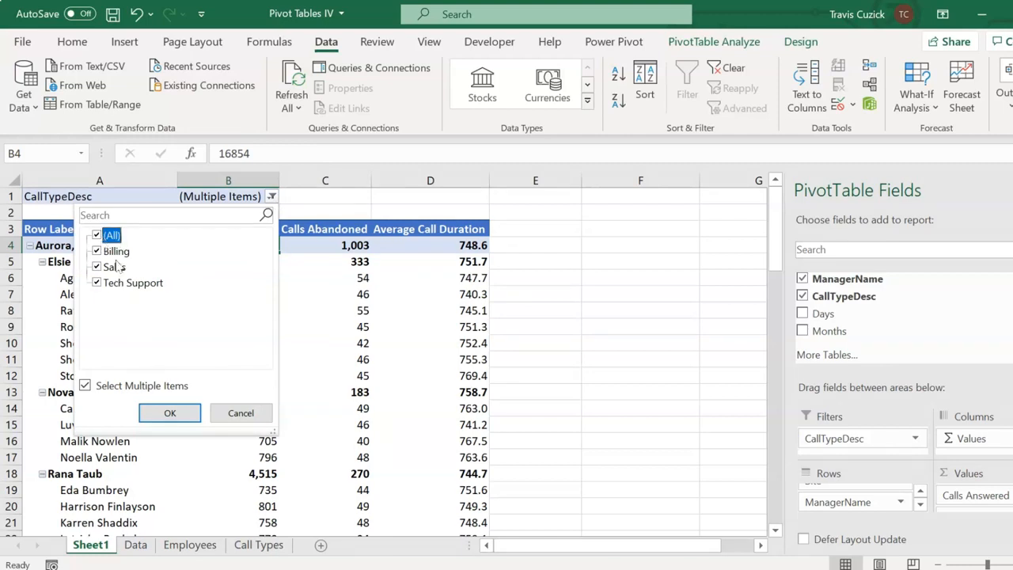
left_click(166, 410)
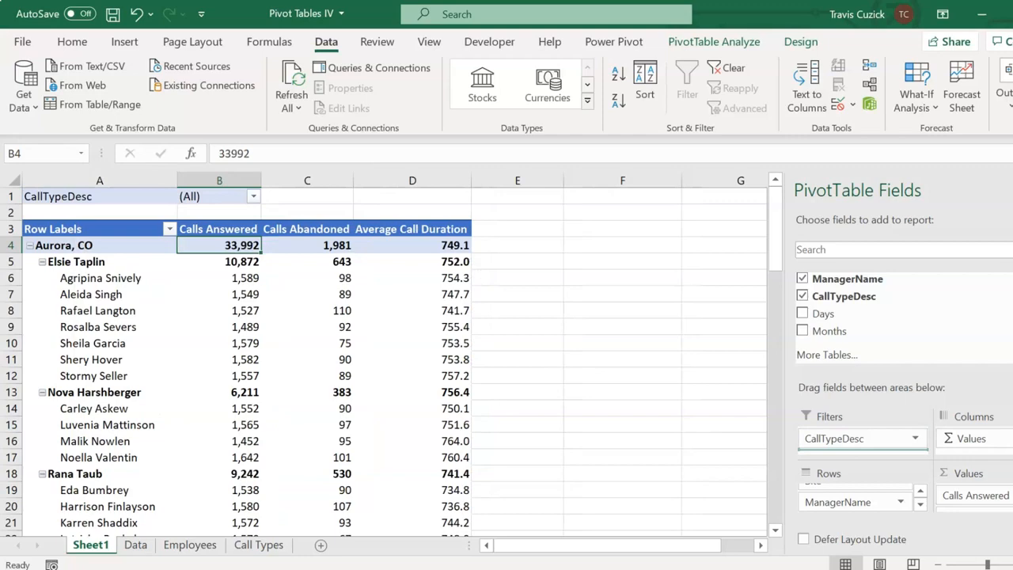
Step: Move CallTypeDesc from the PivotTable's Filters area to Columns and look across the metrics by call type
left_click_drag(838, 438, 973, 443)
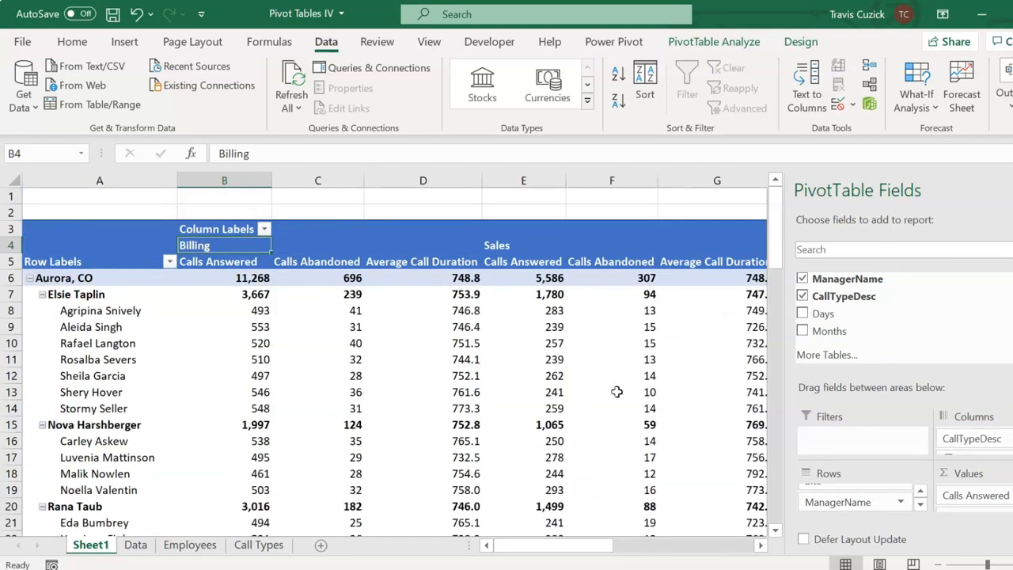
mouse_move(689, 545)
left_mouse_down()
mouse_move(849, 551)
mouse_move(686, 543)
left_mouse_up()
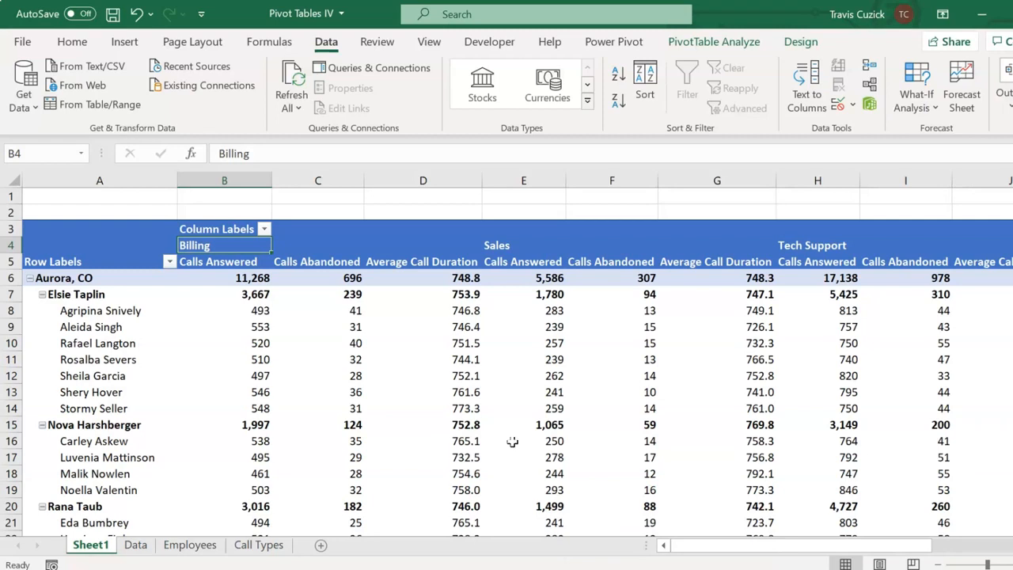
mouse_move(513, 441)
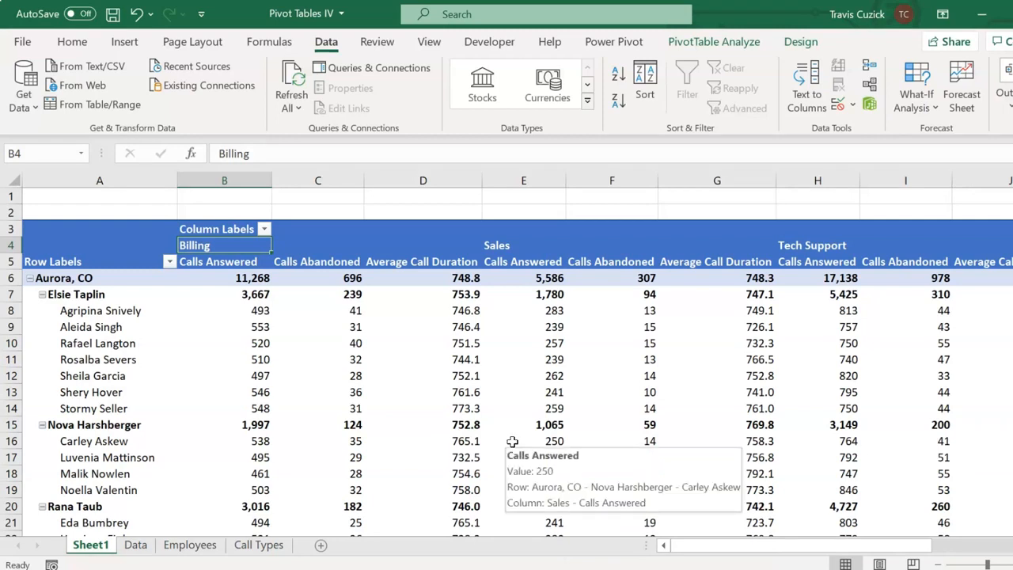
mouse_move(465, 368)
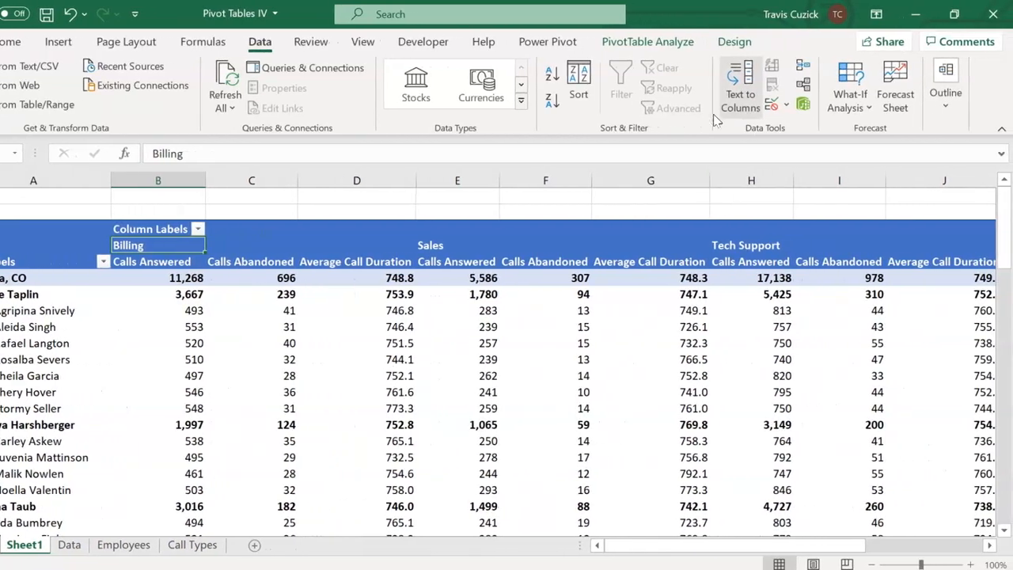
Step: Show the PivotTable field list again and move CallTypeDesc from Columns back to Filters
left_click(714, 42)
left_click(948, 70)
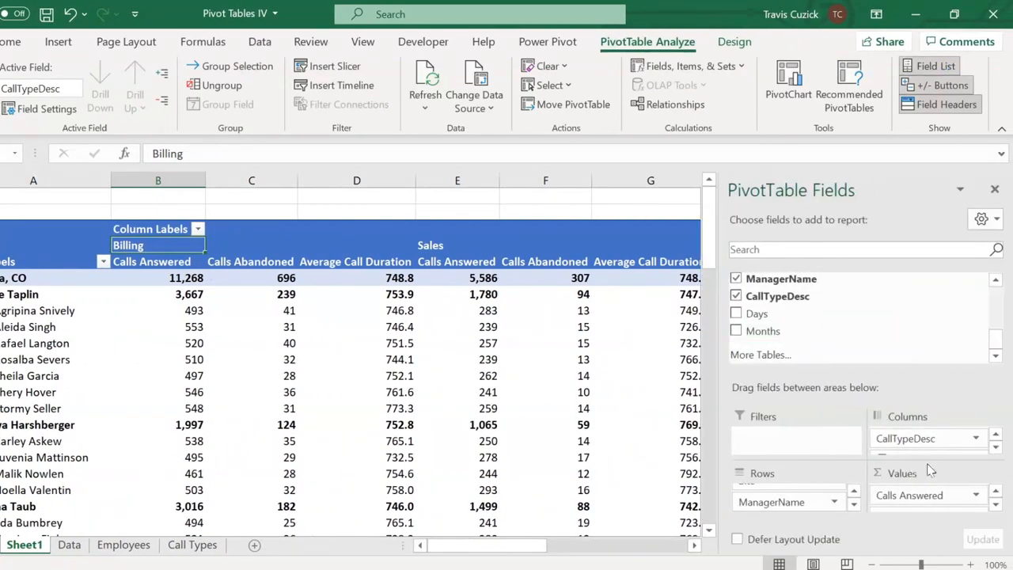
left_click_drag(926, 438, 791, 440)
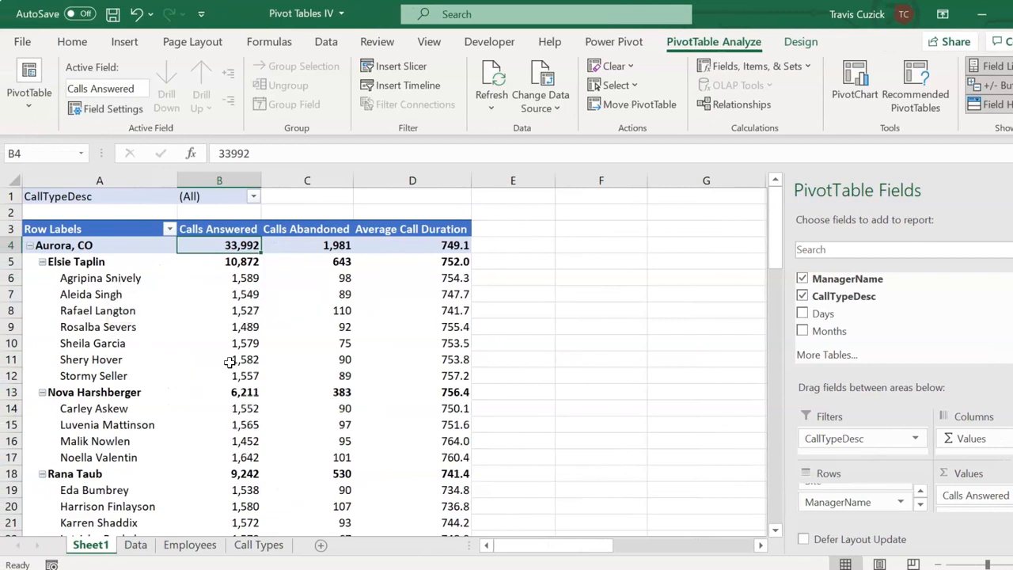
Step: Move the Site field from Rows to Filters so it becomes a second report filter, and deselect the PivotTable
mouse_move(230, 361)
left_click_drag(857, 496, 894, 463)
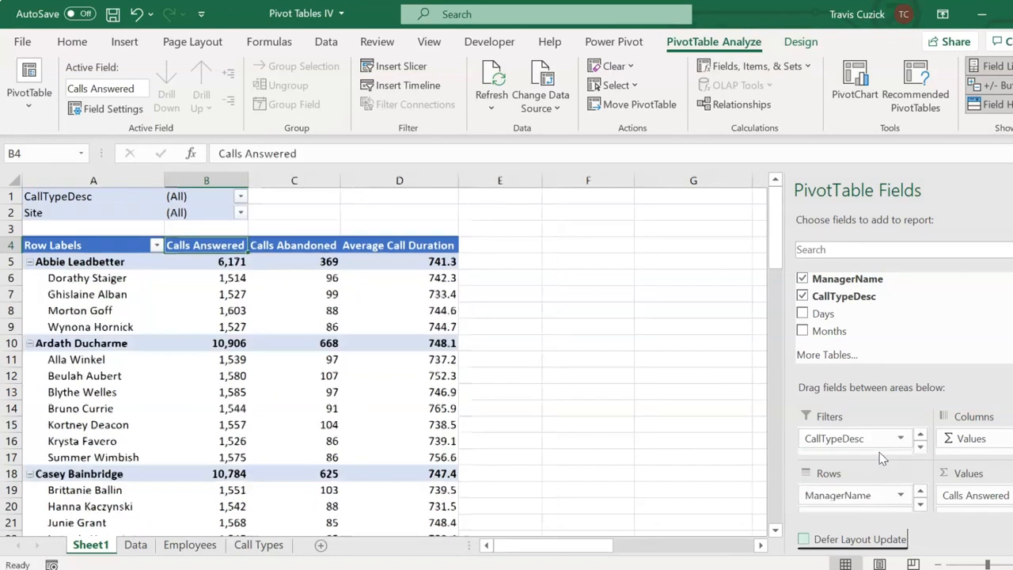
left_click(371, 200)
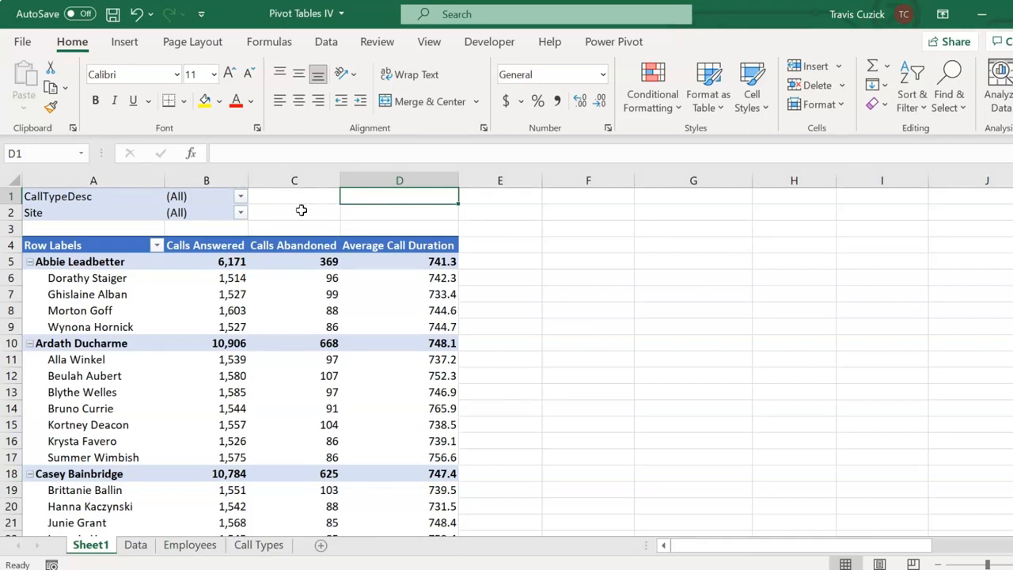
Step: Set the Site report filter to Aurora, CO, and after viewing that result switch it to Jacksonville, FL
left_click(241, 213)
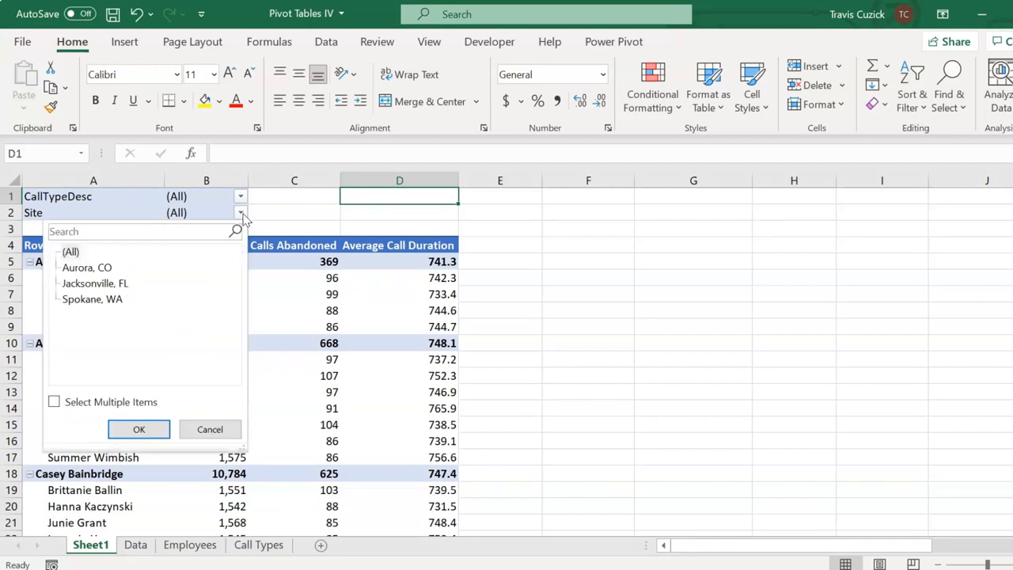
left_click(105, 269)
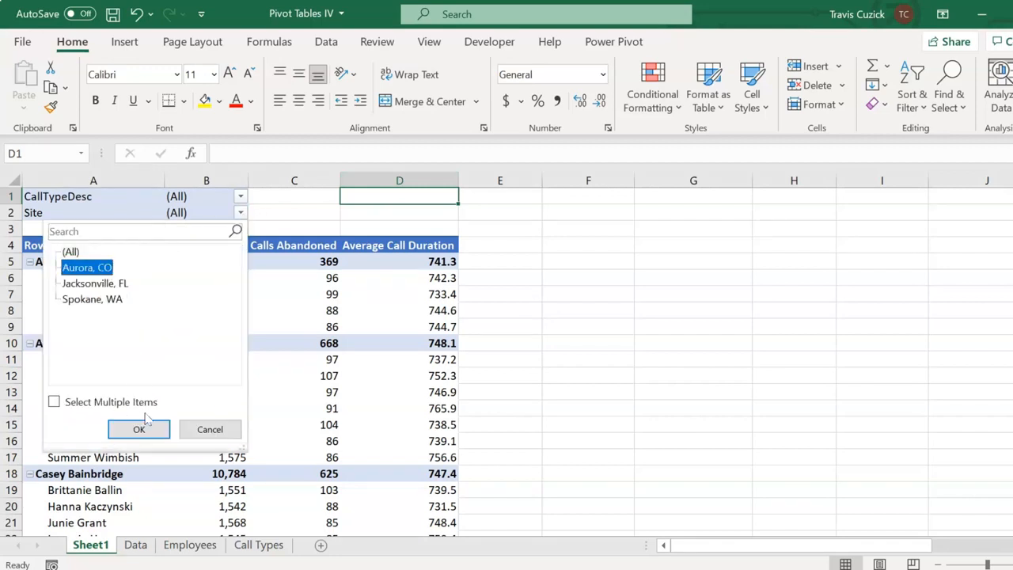
left_click(139, 429)
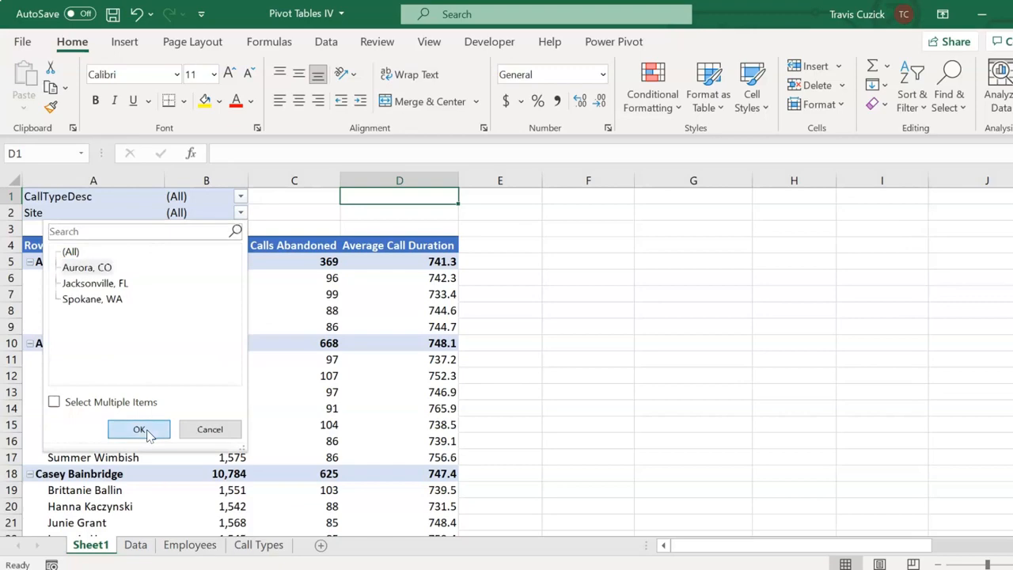
left_click(224, 212)
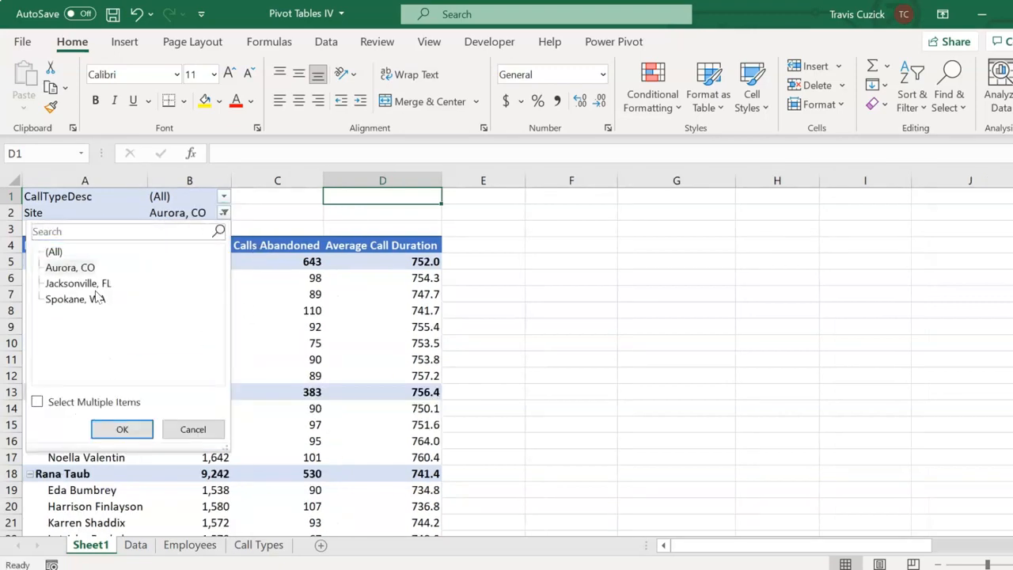
left_click(71, 281)
left_click(129, 428)
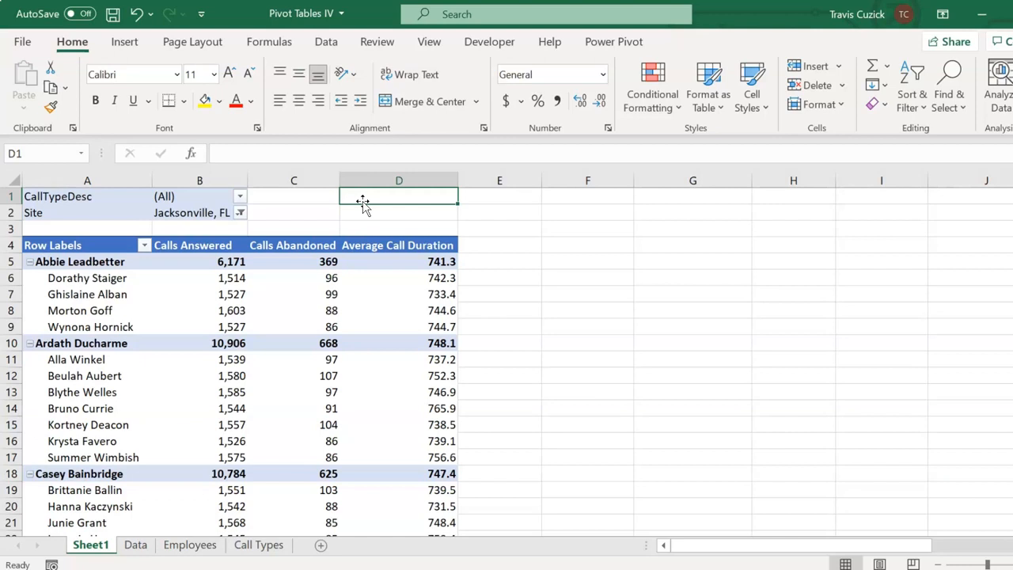
Step: View the selectable items in the CallTypeDesc and Site report filters
left_click(239, 197)
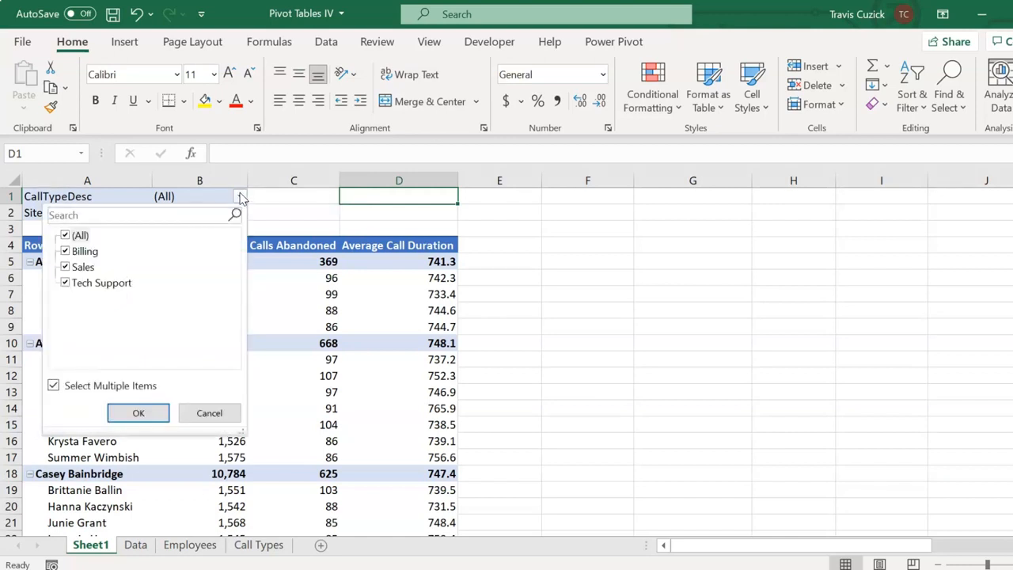
left_click(227, 412)
left_click(240, 214)
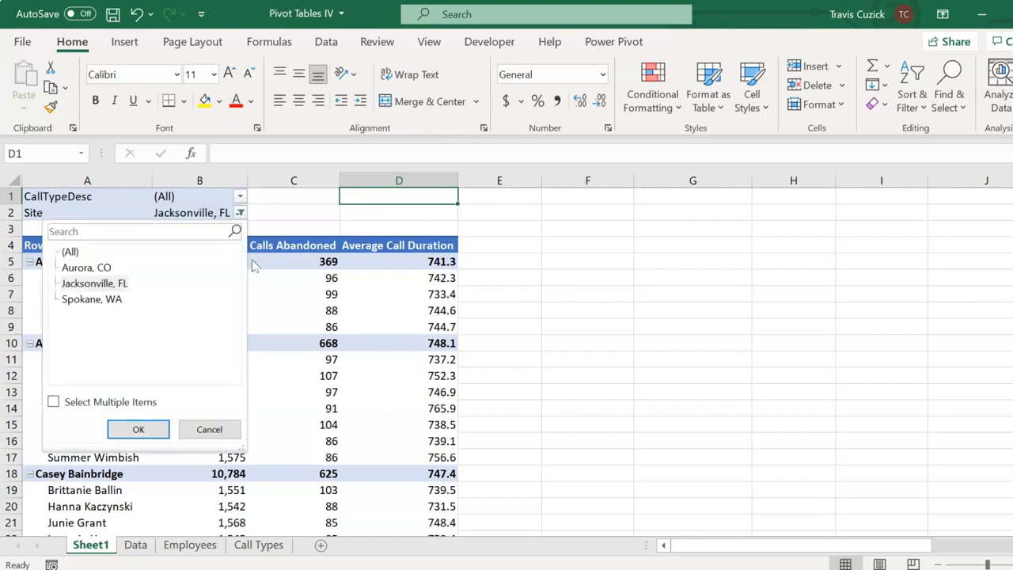
left_click(224, 431)
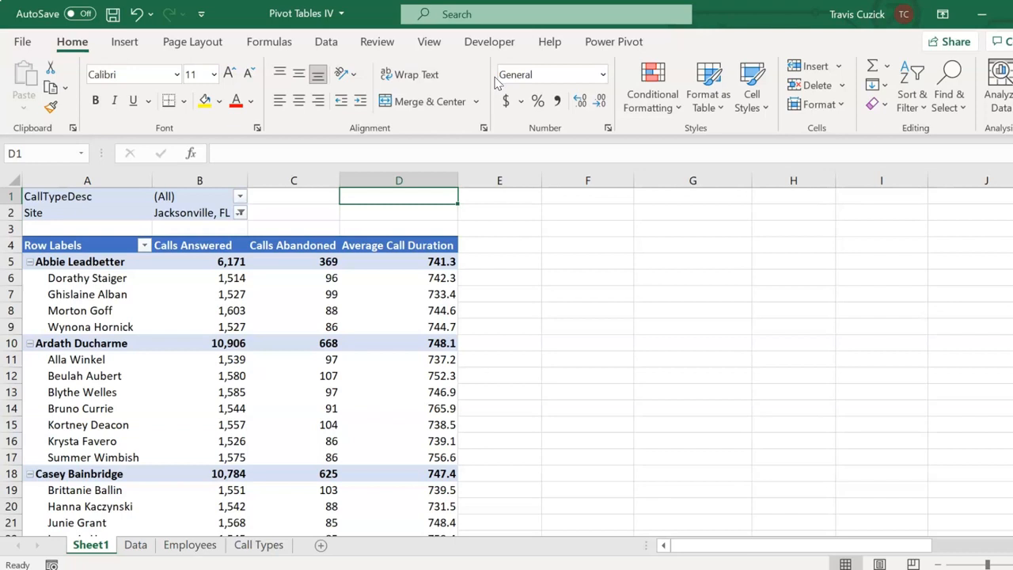
left_click(240, 212)
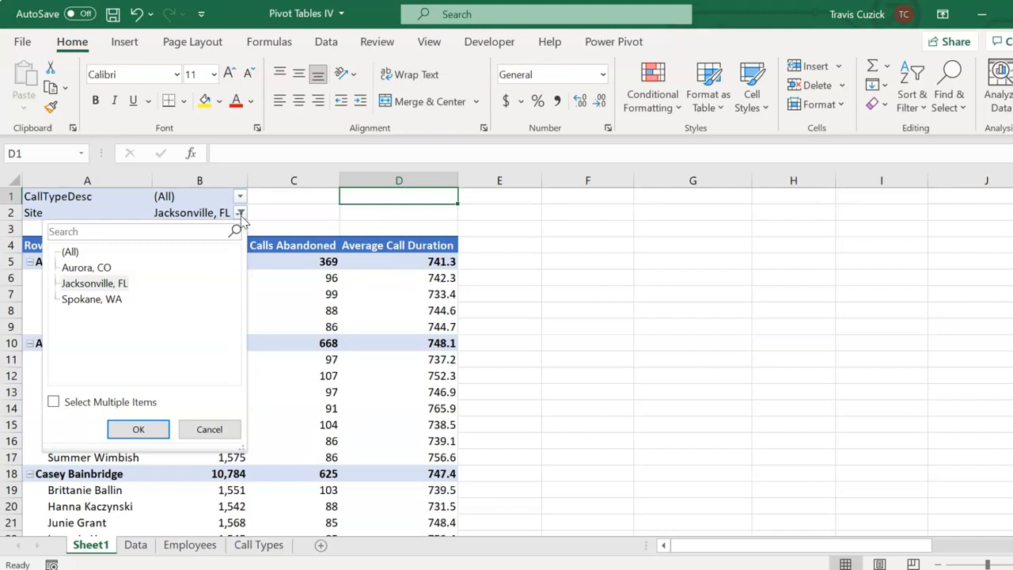
left_click(210, 429)
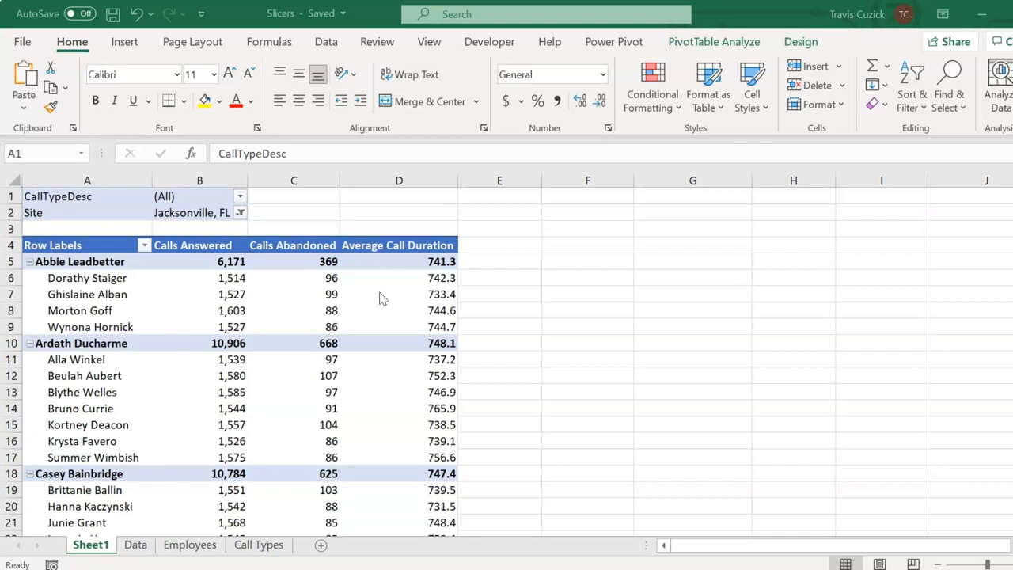
Step: Insert slicers for the CallTypeDesc and Site fields of the PivotTable
left_click(714, 42)
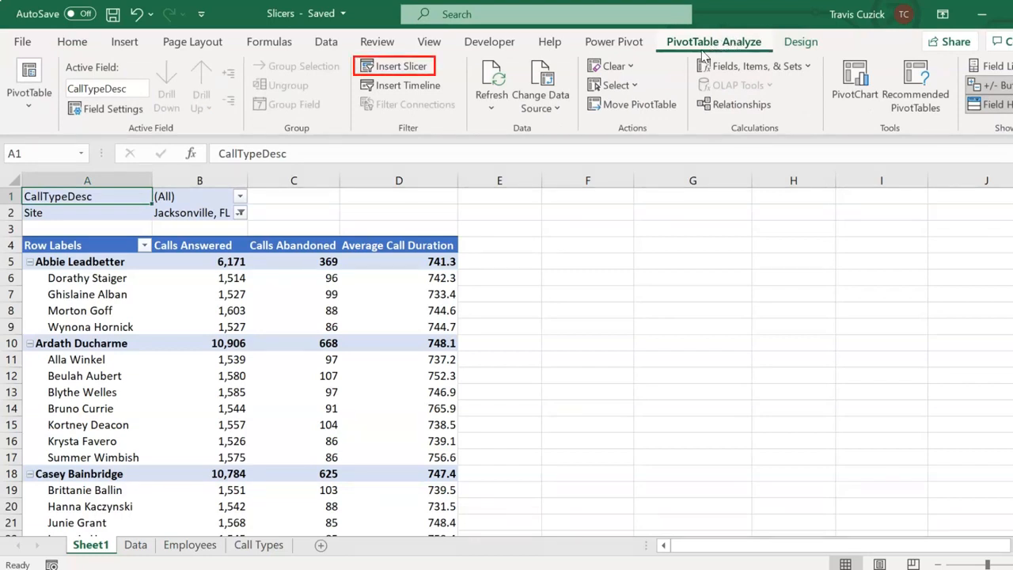
left_click(420, 70)
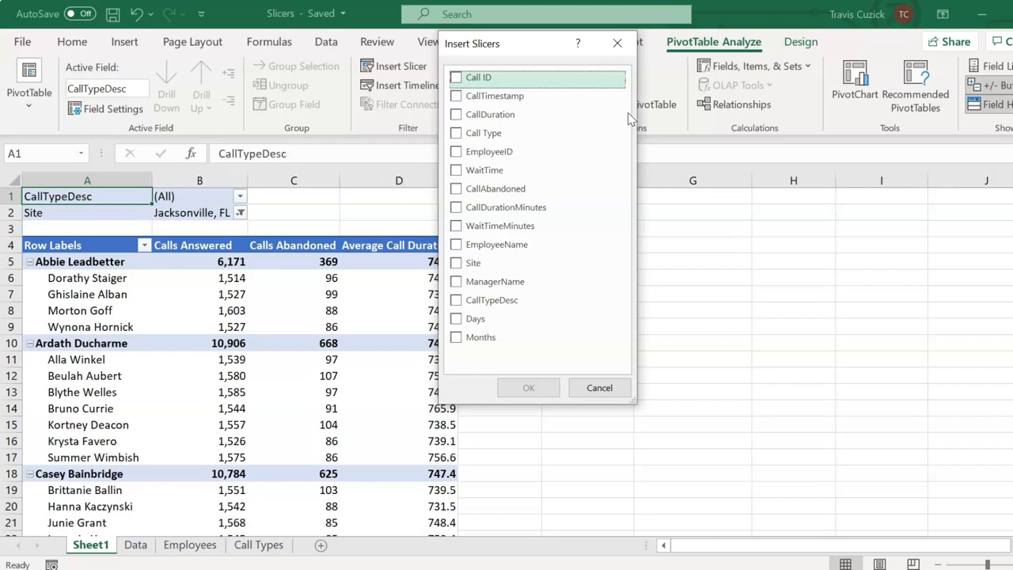
left_click(456, 302)
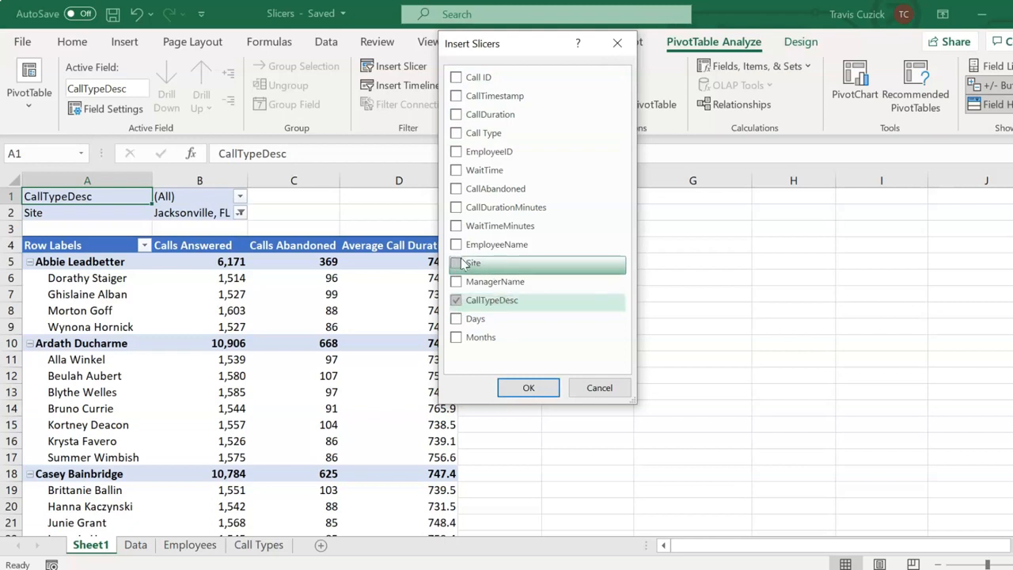
left_click(457, 263)
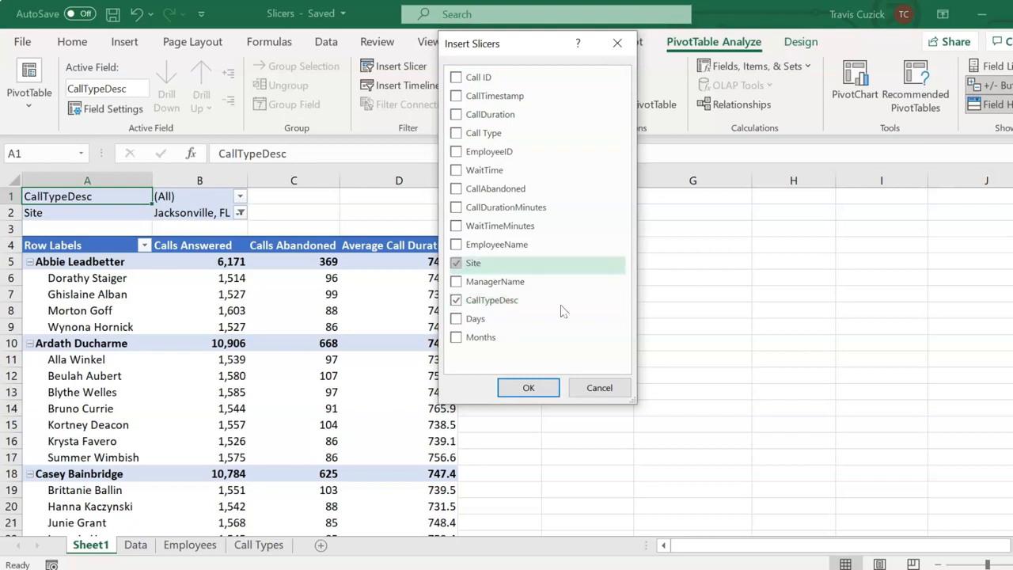
left_click(529, 389)
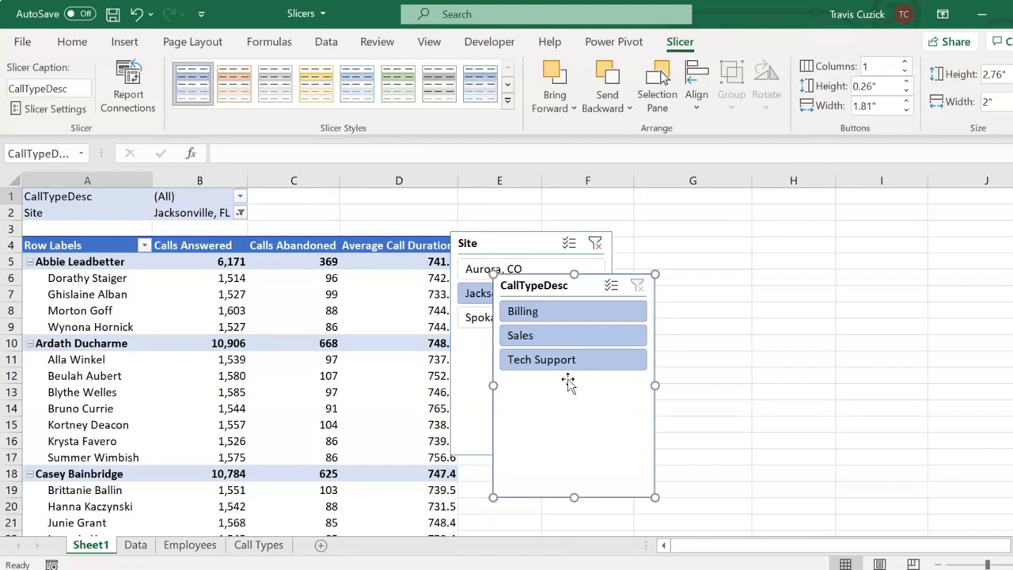
Step: Arrange the Site and CallTypeDesc slicers side by side next to the PivotTable, and filter the Site slicer to Aurora, CO
left_click_drag(567, 381, 567, 395)
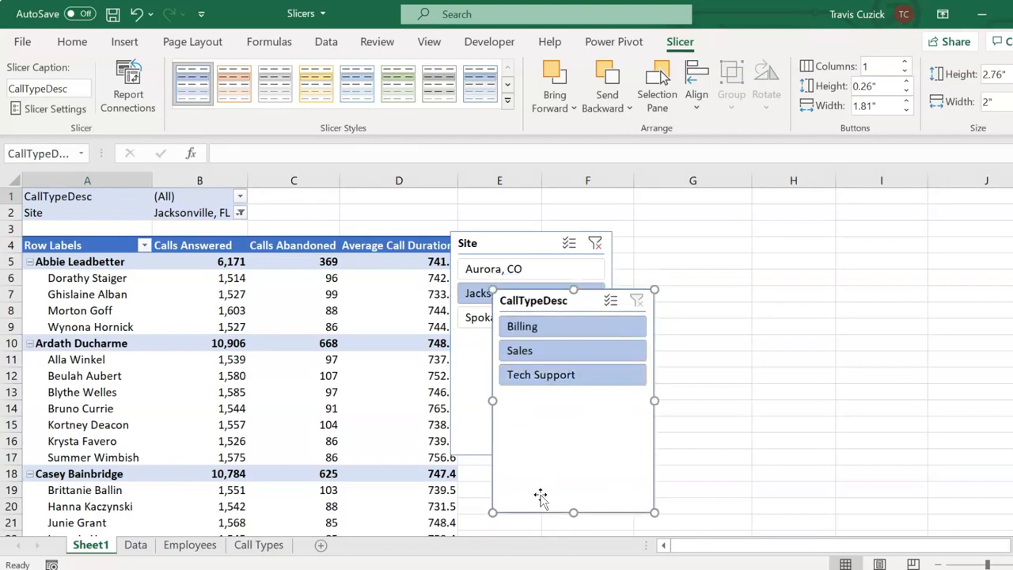
left_click_drag(545, 441, 722, 372)
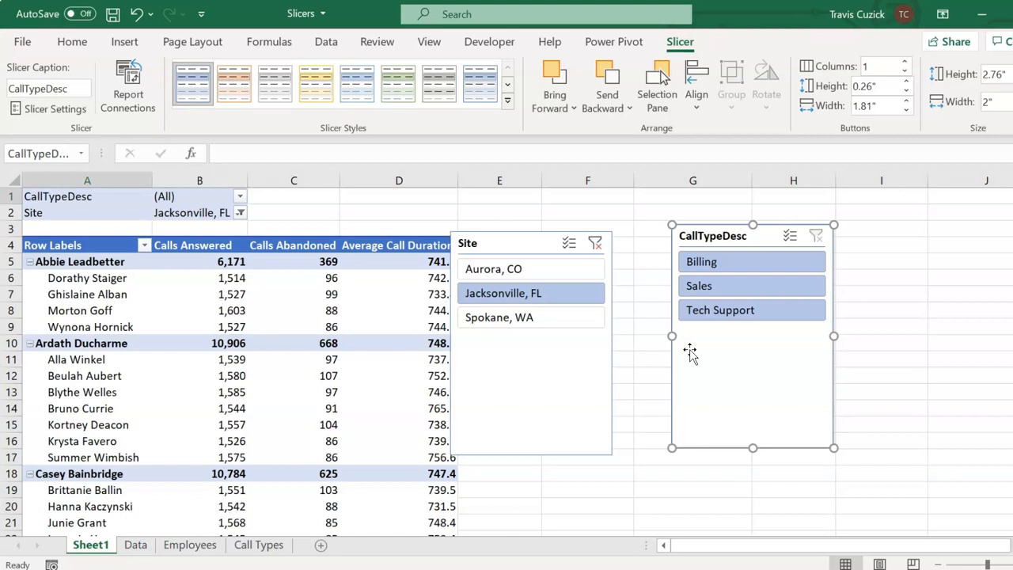
left_click_drag(553, 393, 584, 357)
left_click_drag(714, 408, 701, 380)
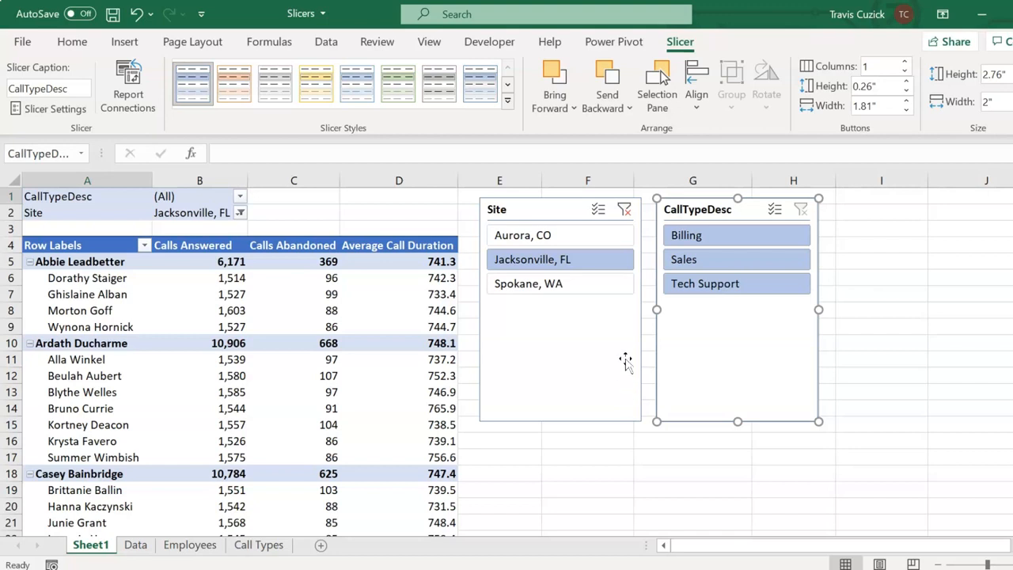
left_click(595, 236)
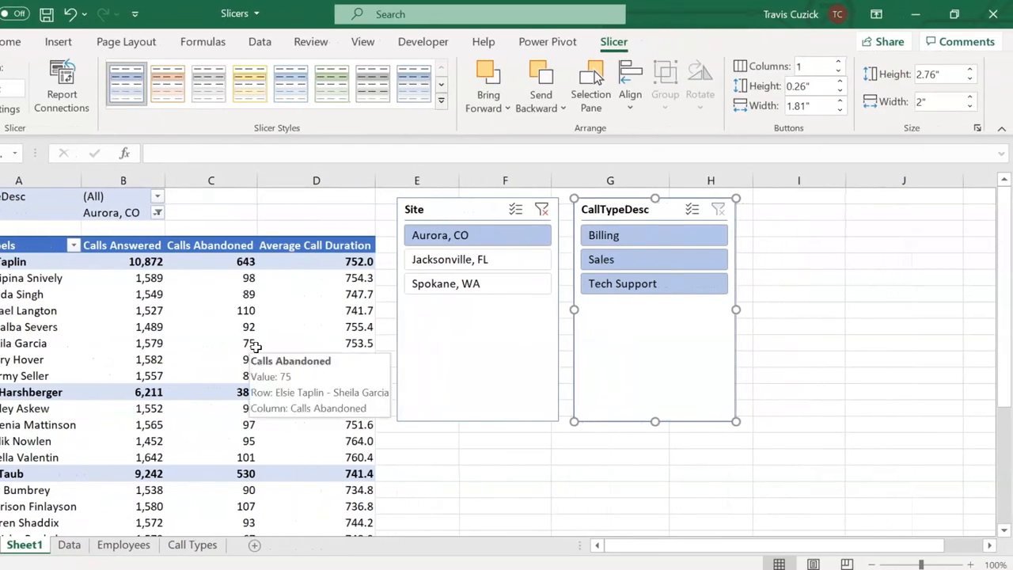
Step: Show the PivotTable field list, remove CallTypeDesc and Site from the Filters area, and hide the field list again
left_click(256, 347)
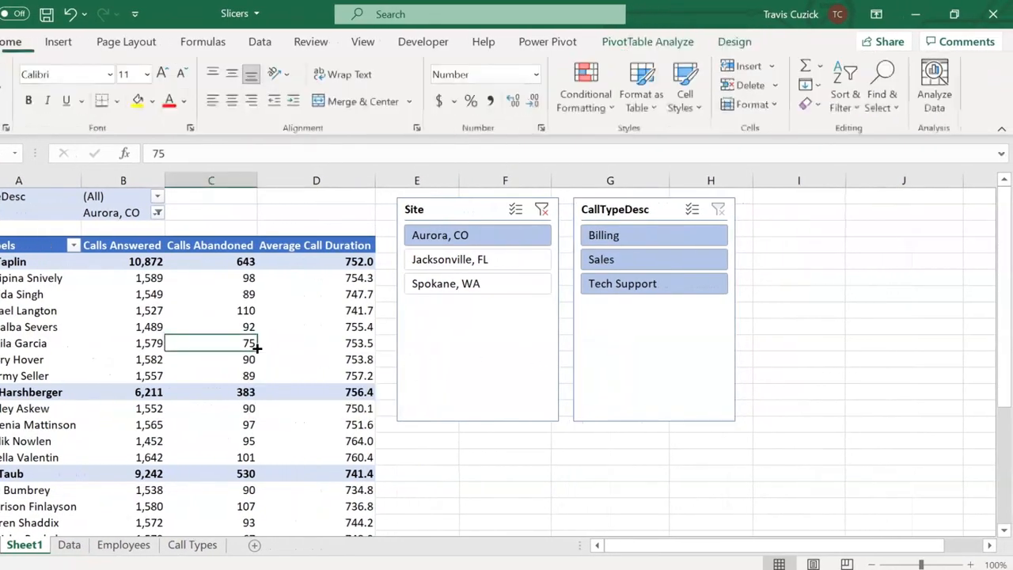
left_click(673, 44)
left_click(928, 67)
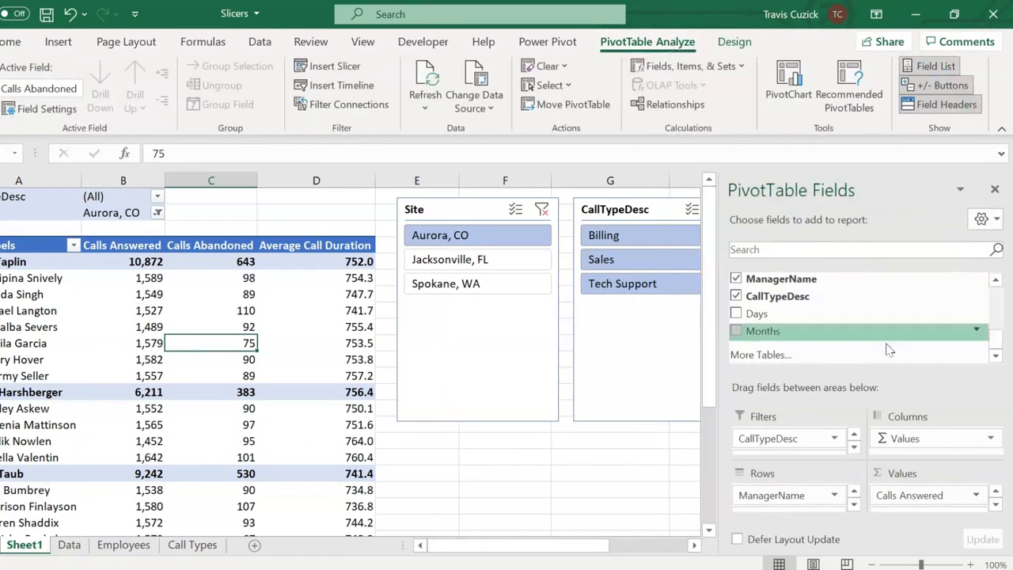
left_click(835, 440)
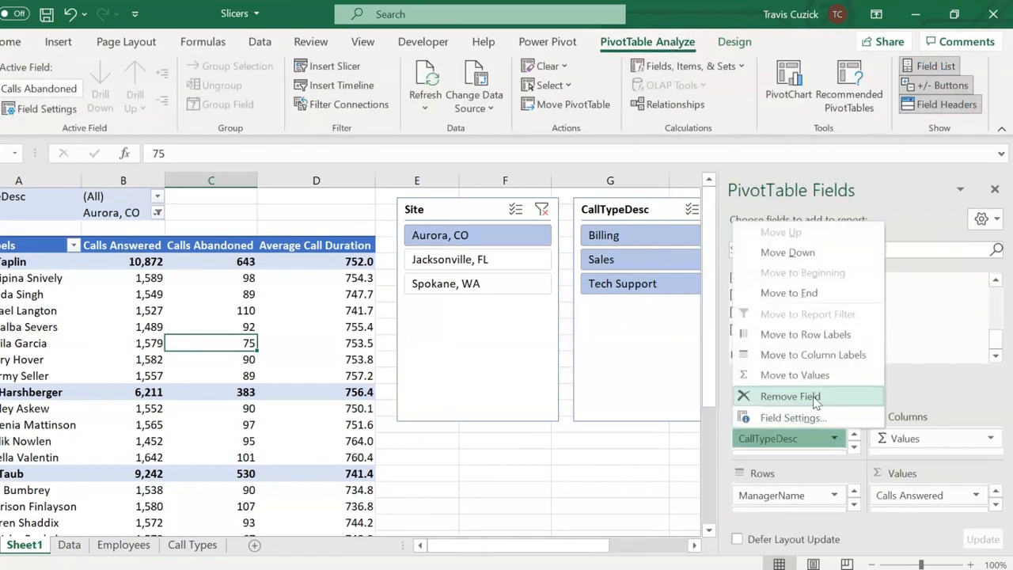
left_click(789, 396)
left_click(849, 442)
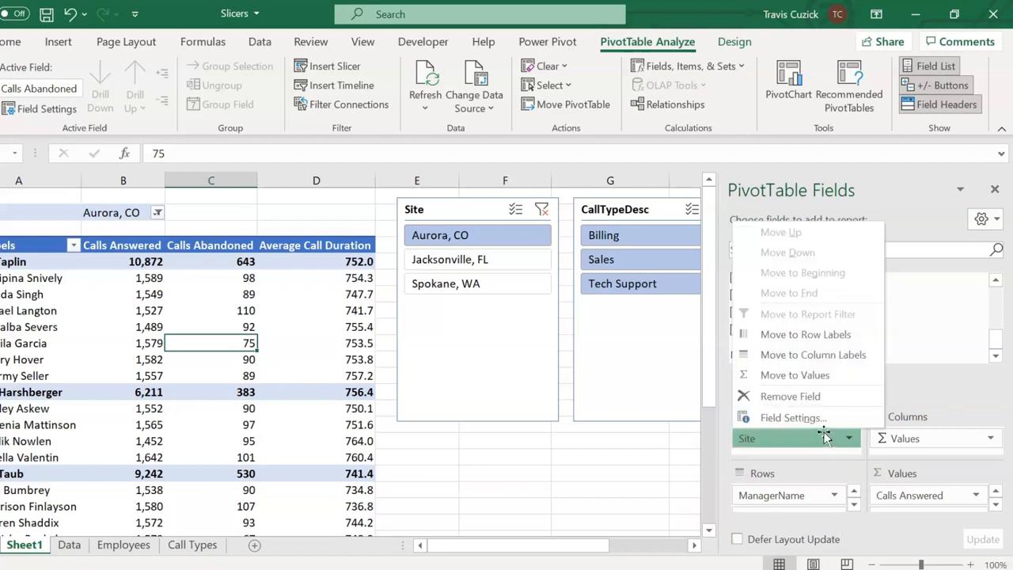
left_click(807, 397)
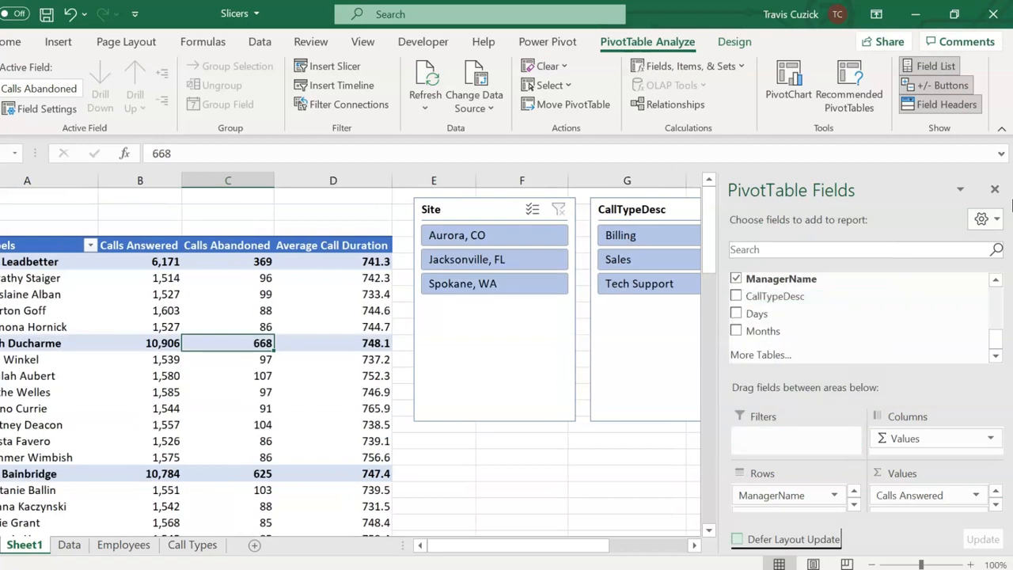
left_click(995, 191)
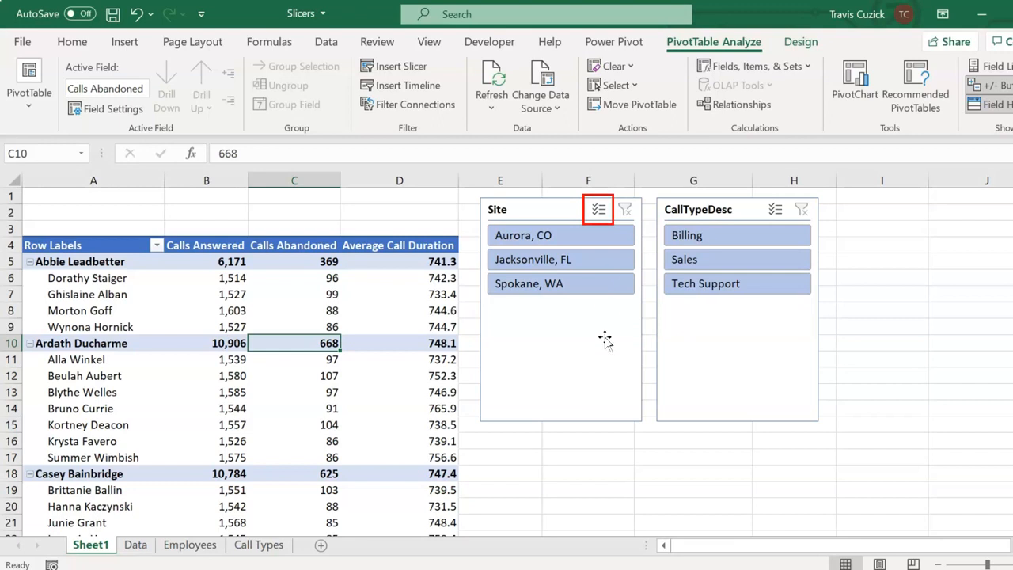
Step: Enable multi-select on the Site slicer, exclude Jacksonville, FL, and filter the CallTypeDesc slicer to Tech Support only
left_click(599, 210)
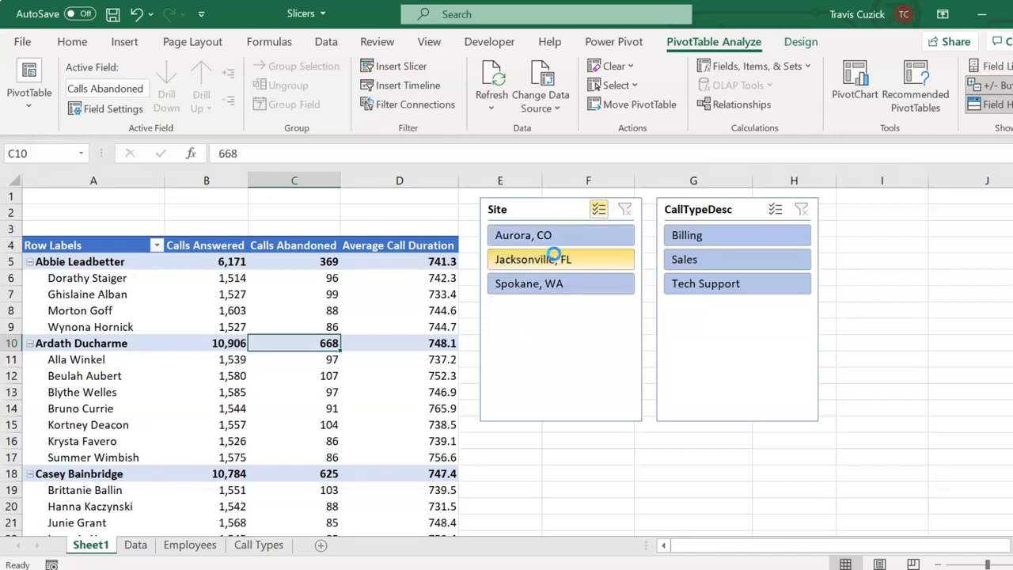
left_click(589, 259)
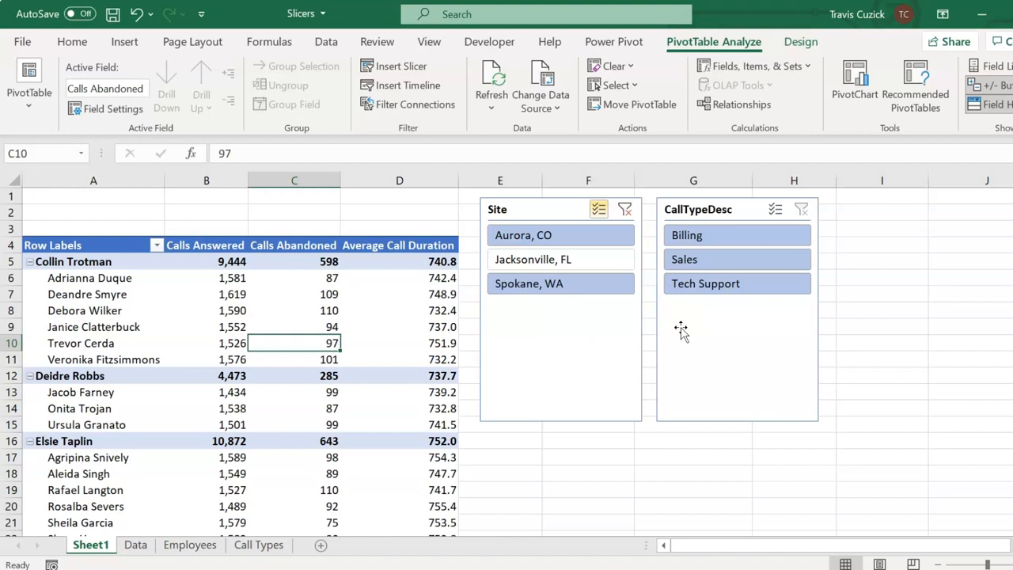
left_click(712, 262)
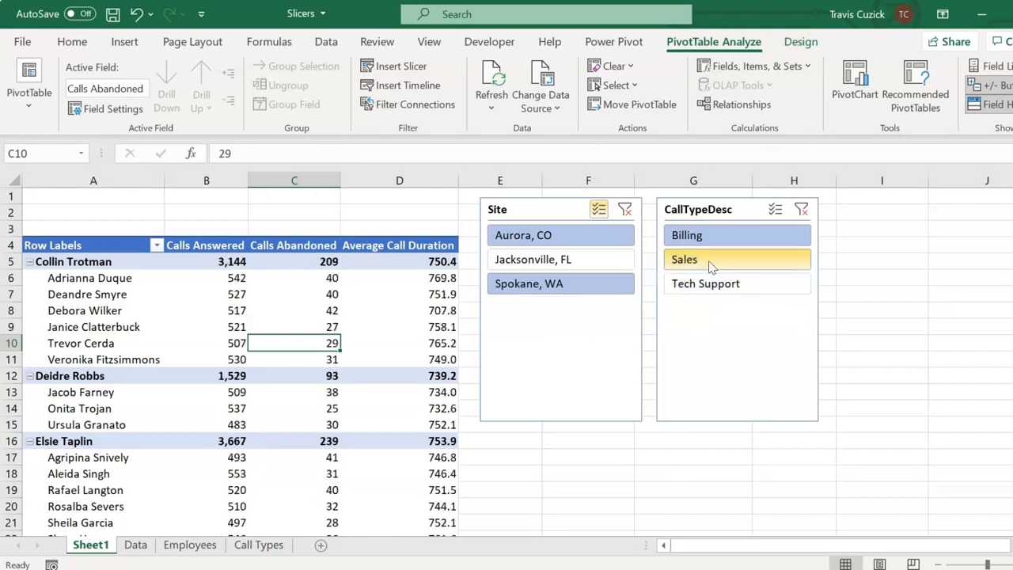
left_click(711, 265)
left_click(715, 288)
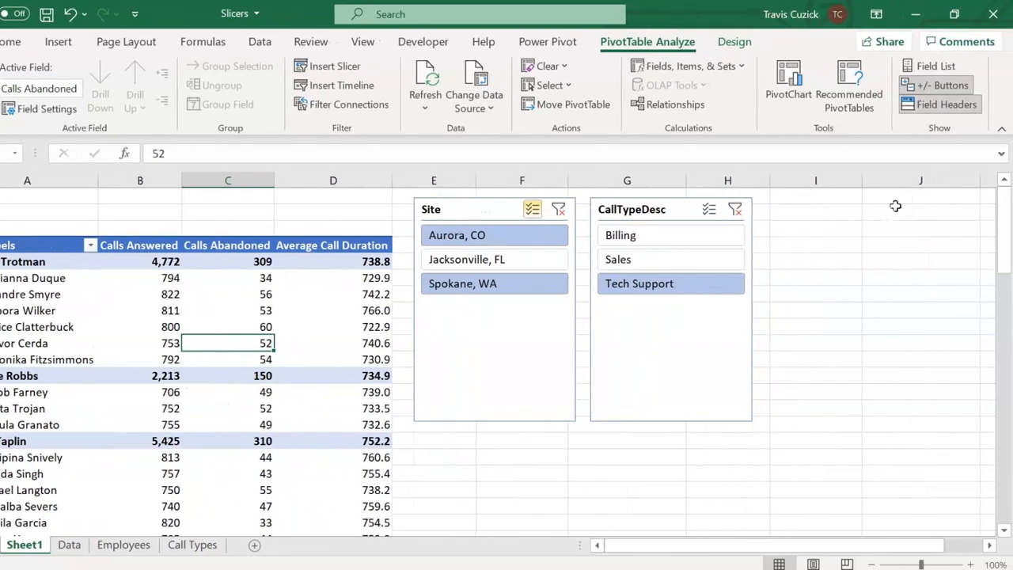
Step: Add CallTypeDesc as a report filter on the pivot table and set it to include Sales and Tech Support
left_click(936, 65)
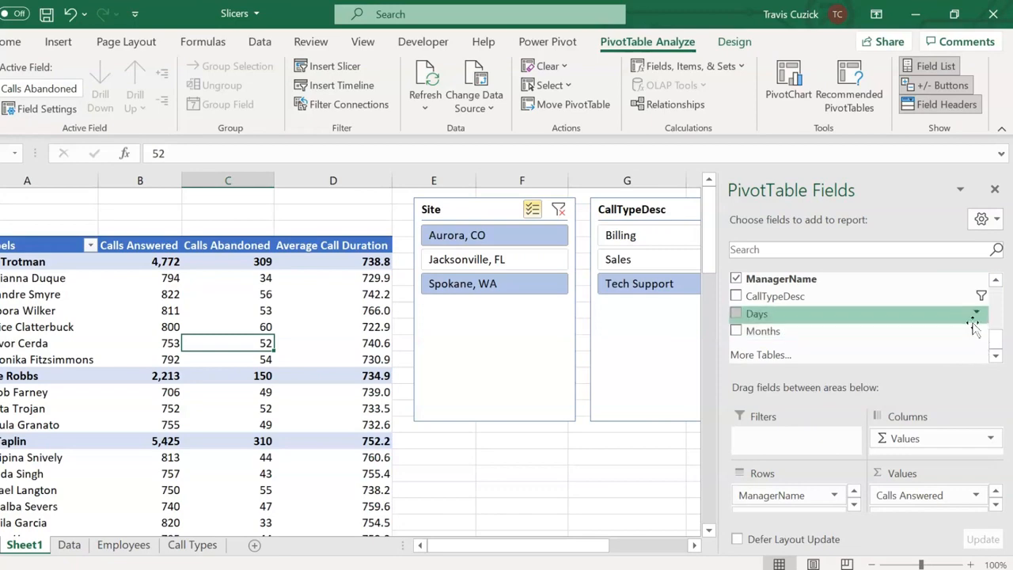
left_click_drag(775, 296, 799, 438)
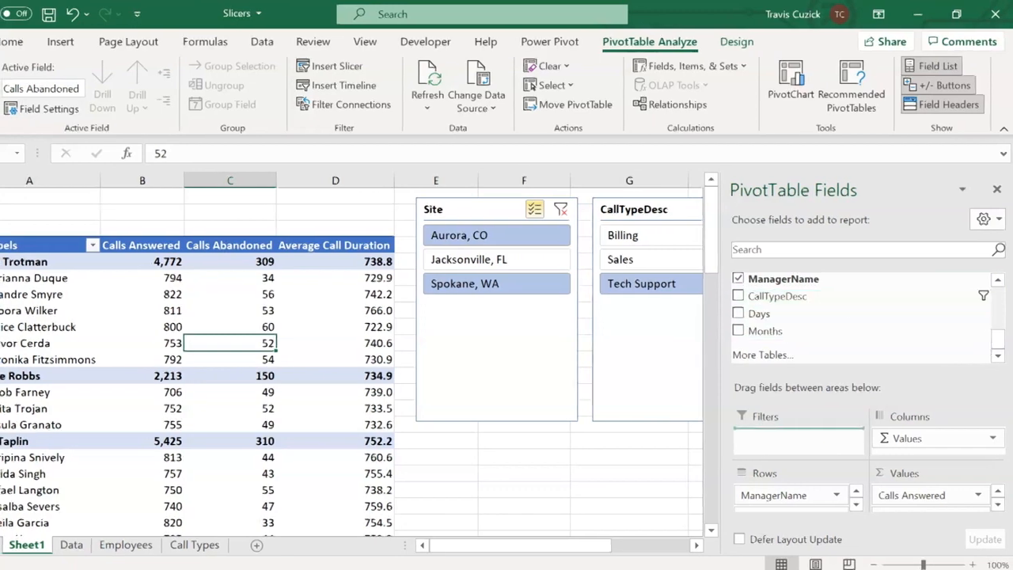
left_click(243, 212)
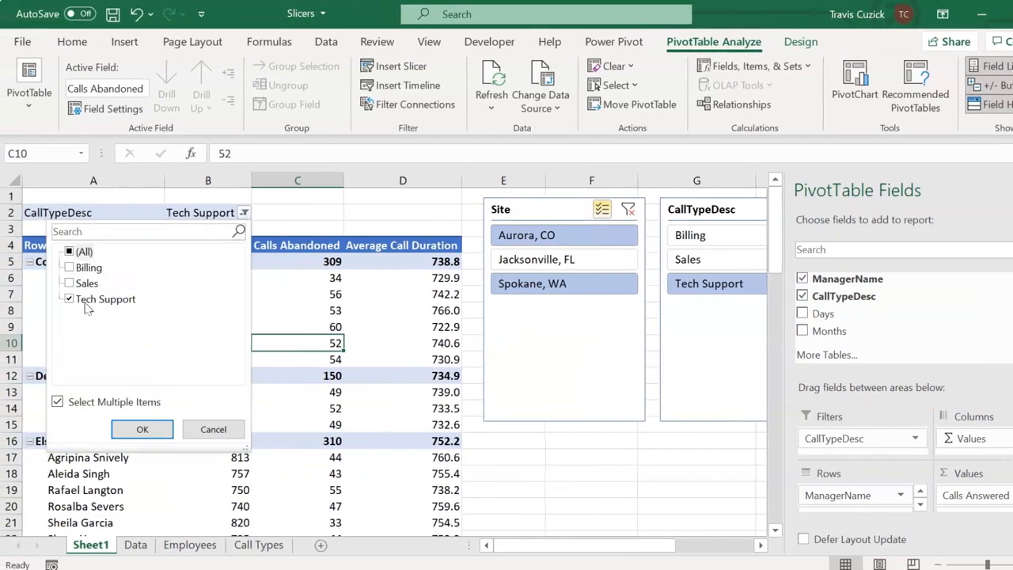
left_click(142, 426)
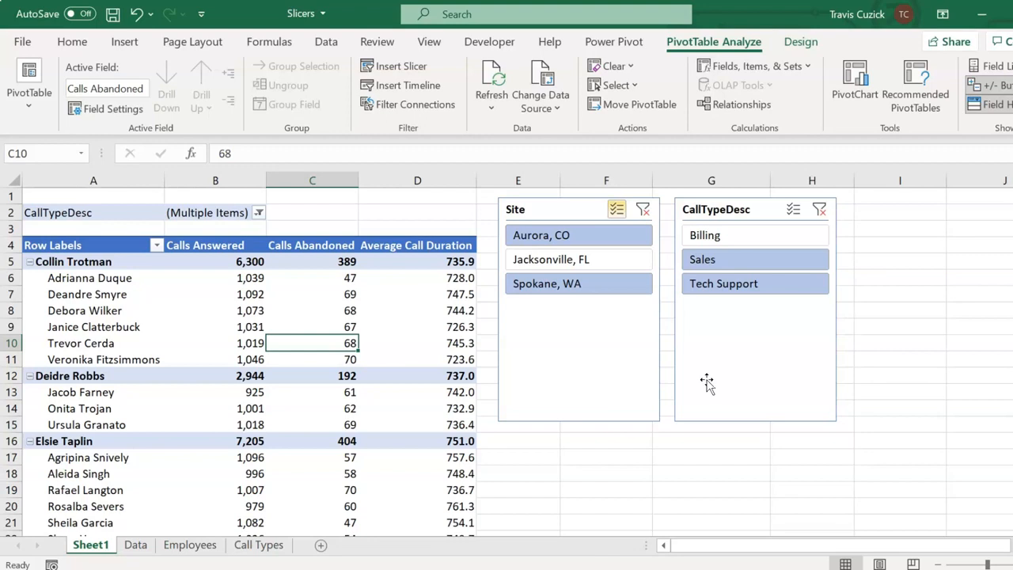
Step: Shorten the Site and CallTypeDesc slicers to about 1.4 inches high so they fit their three buttons
left_click(586, 374)
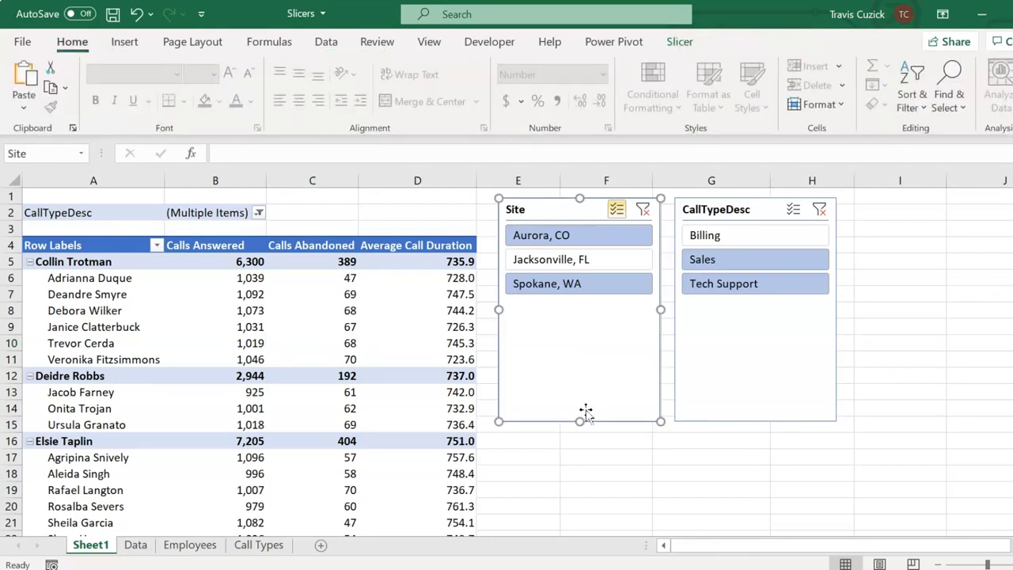
left_click_drag(580, 421, 583, 310)
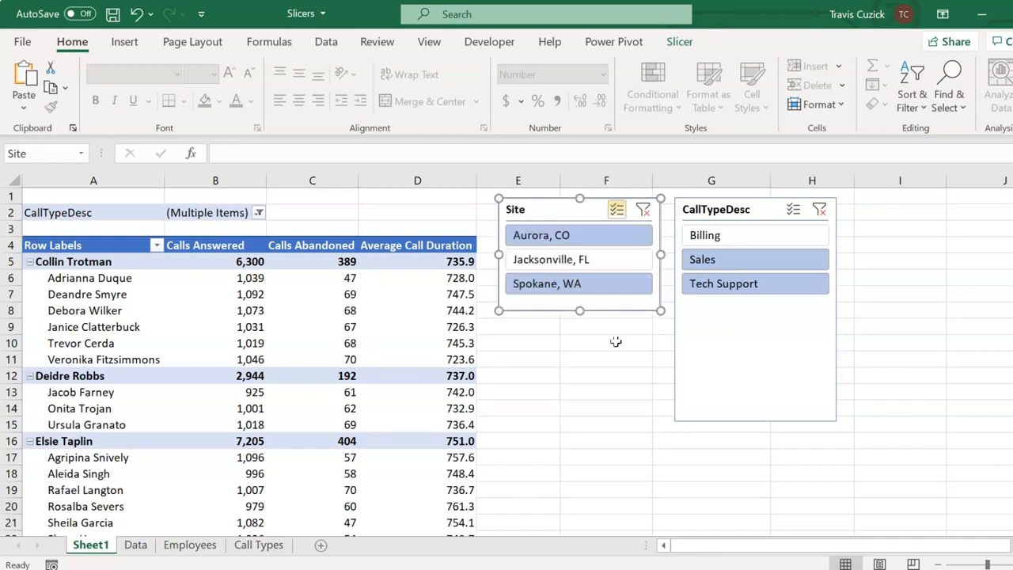
left_click(784, 334)
left_click_drag(756, 421, 769, 309)
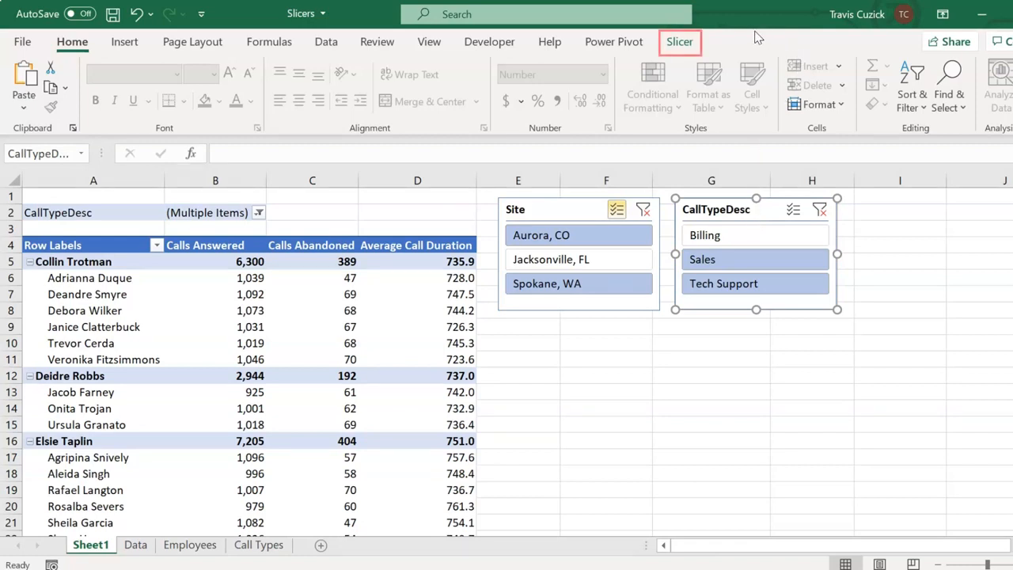
Step: Change the CallTypeDesc slicer's caption to Call Type
left_click(689, 47)
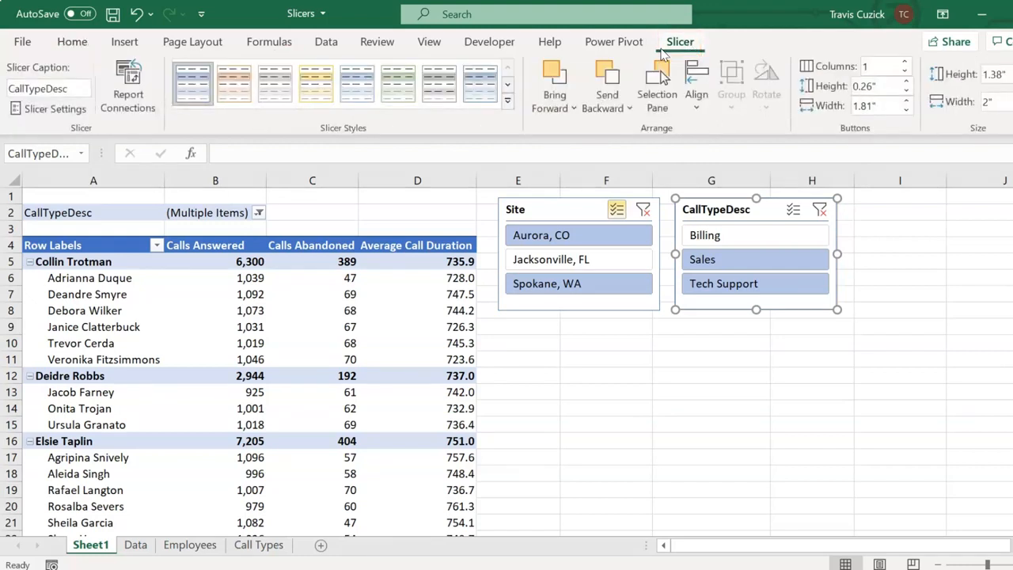
left_click(71, 88)
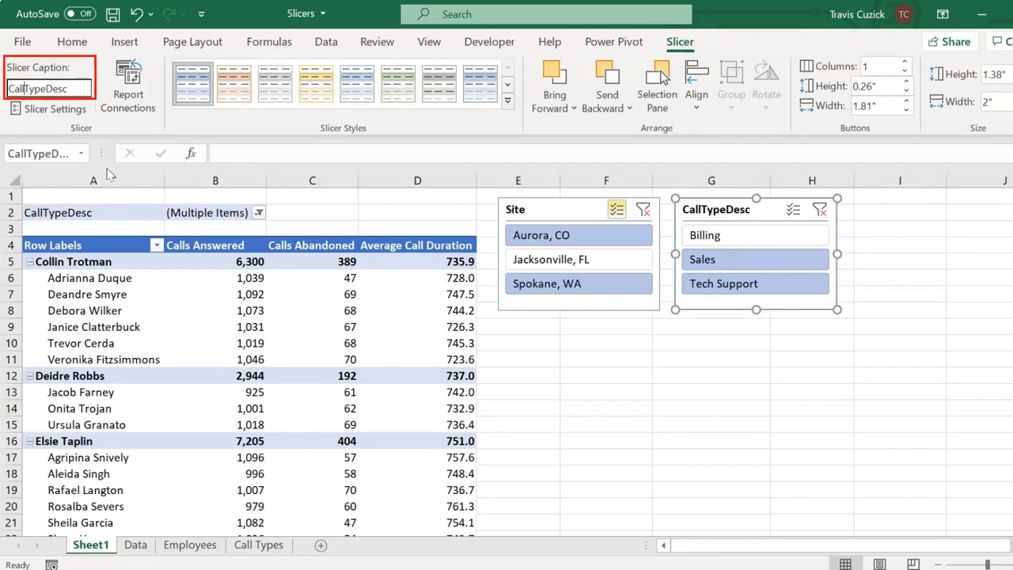
key("Right")
key("Right")
key("Right")
key("Right")
key("Delete")
key("Delete")
key("Delete")
key("Delete")
left_click(895, 277)
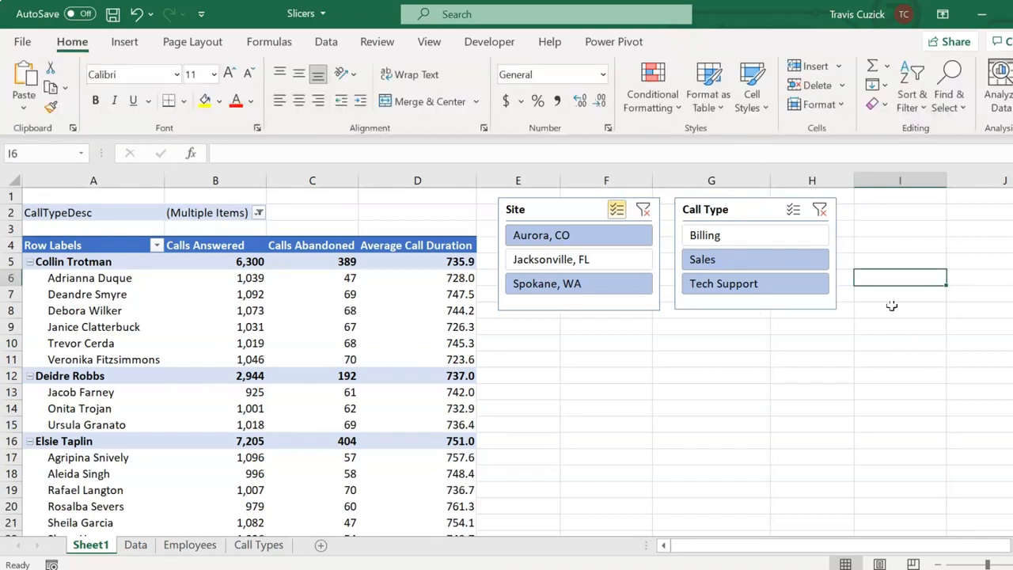
Step: Try the dark blue slicer style on the Call Type slicer, and switch it back to the first light blue style
left_click(748, 218)
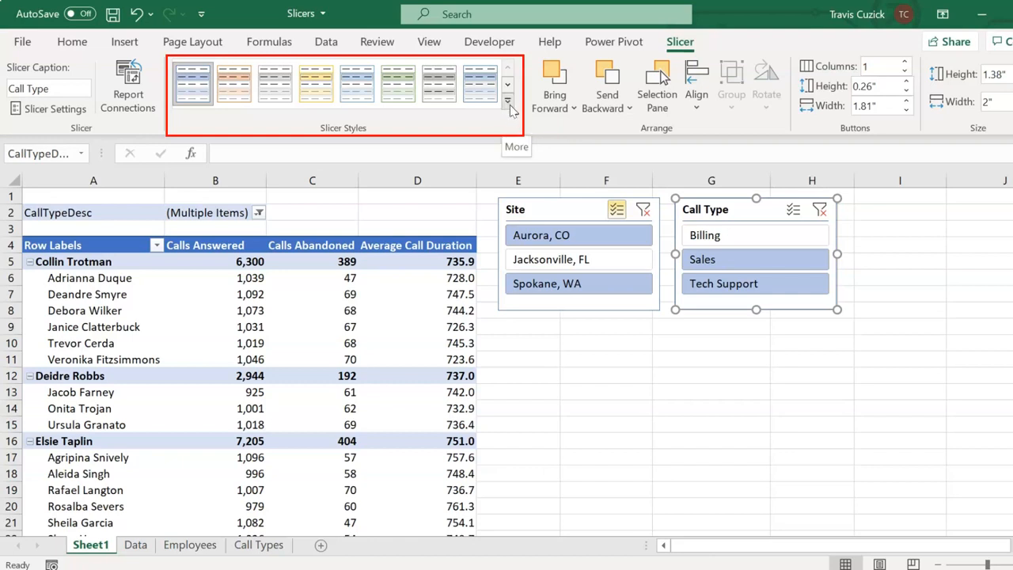
left_click(507, 101)
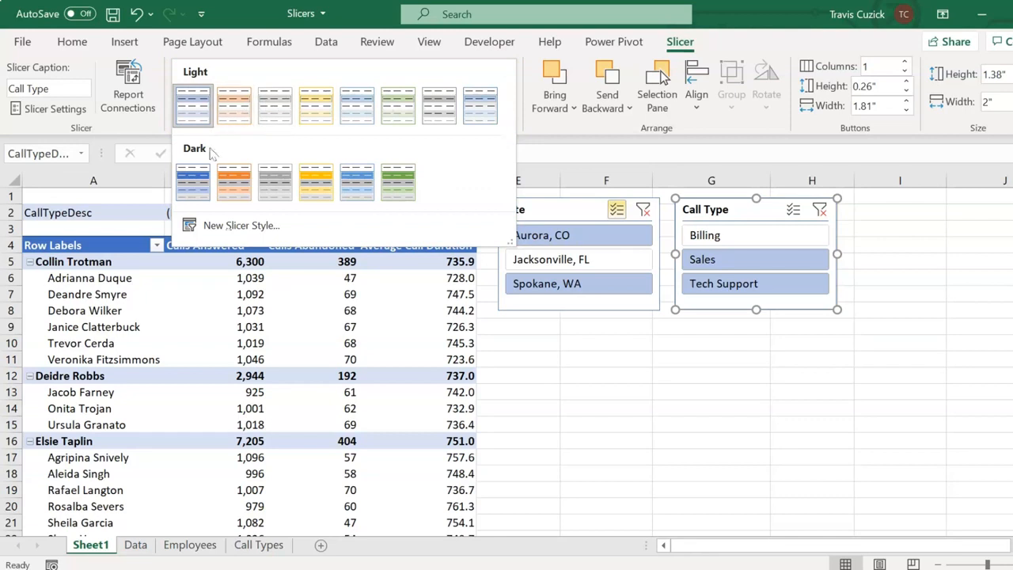
key("Escape")
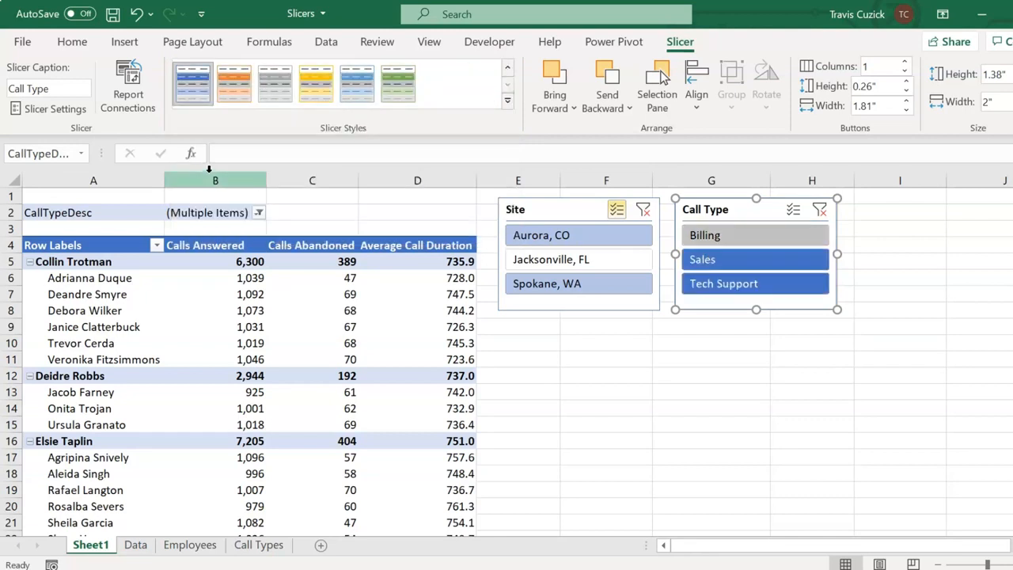
left_click(506, 105)
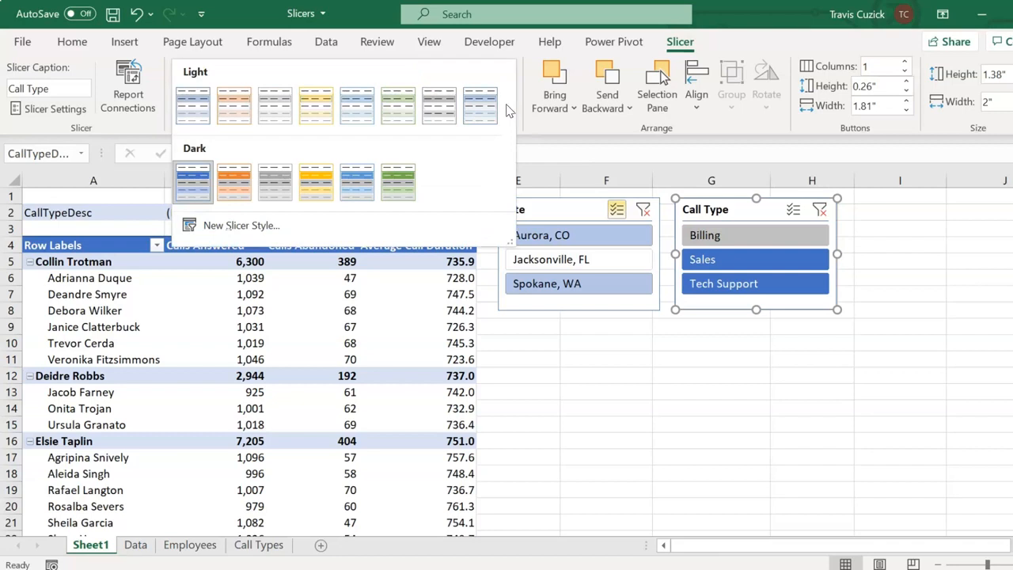
left_click(193, 111)
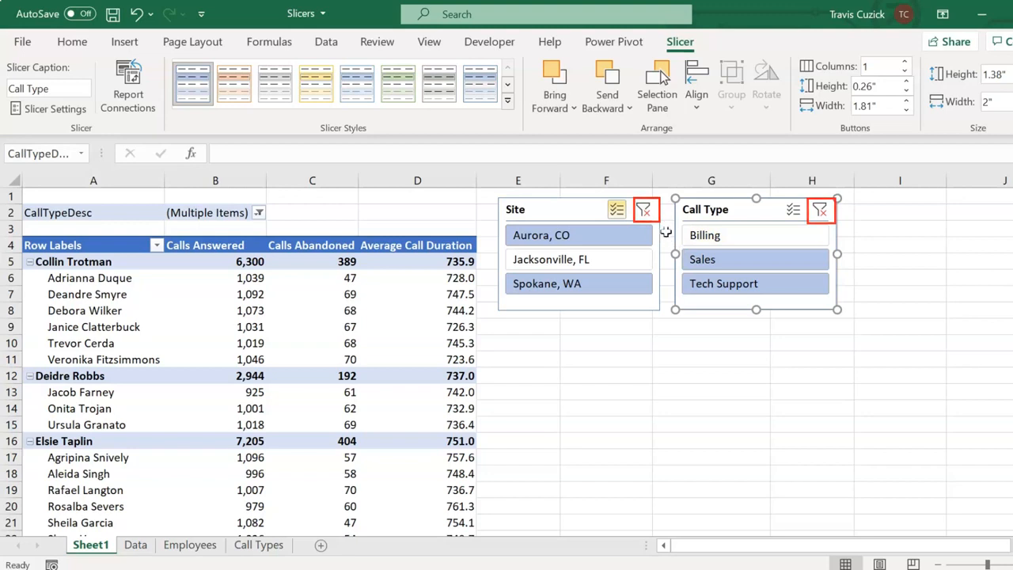
Step: Clear the filters on both the Site and Call Type slicers
left_click(644, 212)
left_click(821, 210)
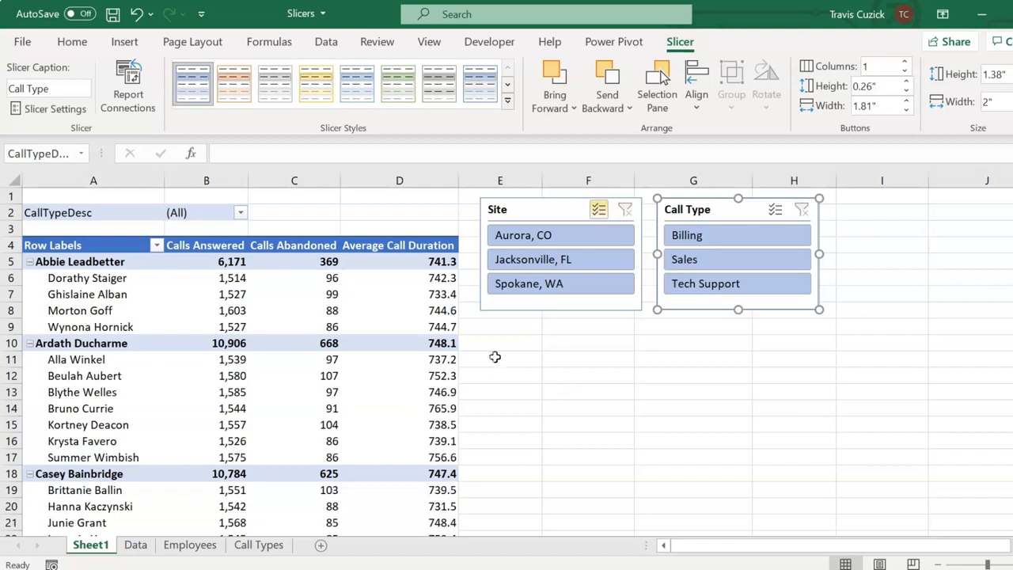
mouse_move(457, 335)
left_click(289, 228)
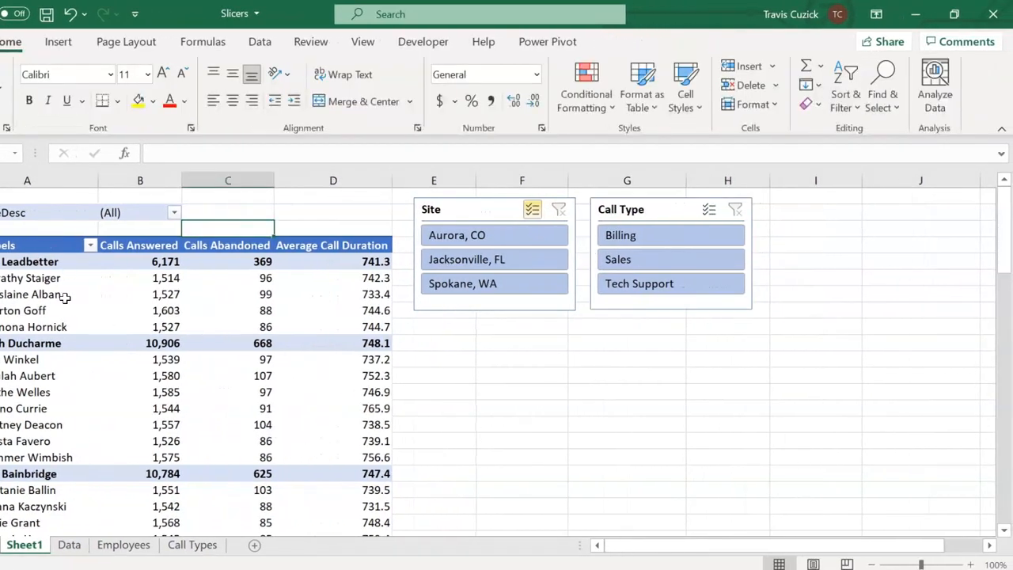
Step: Show the pivot table's field list and remove CallTypeDesc from the report filters
left_click(65, 295)
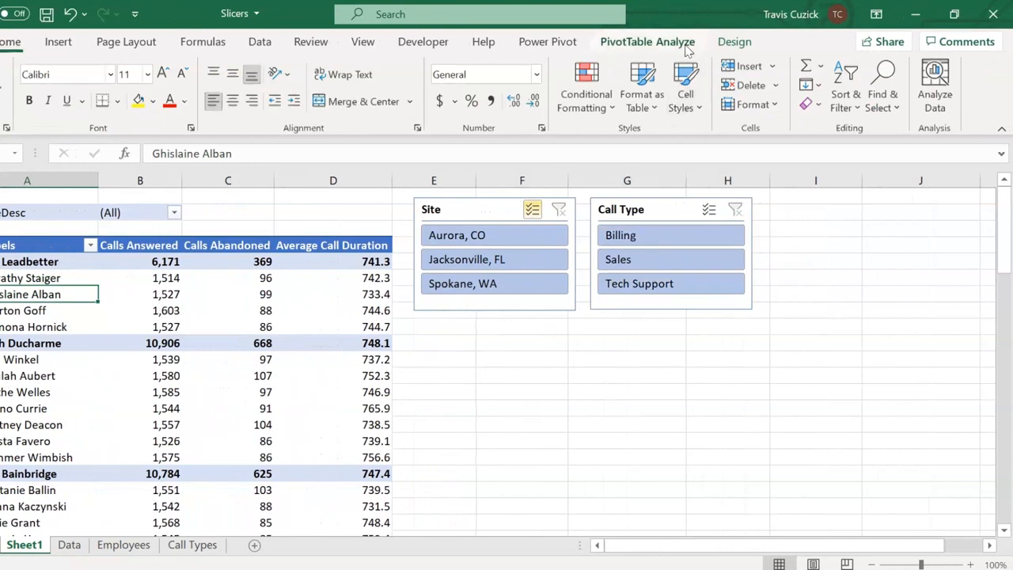
left_click(648, 41)
left_click(933, 65)
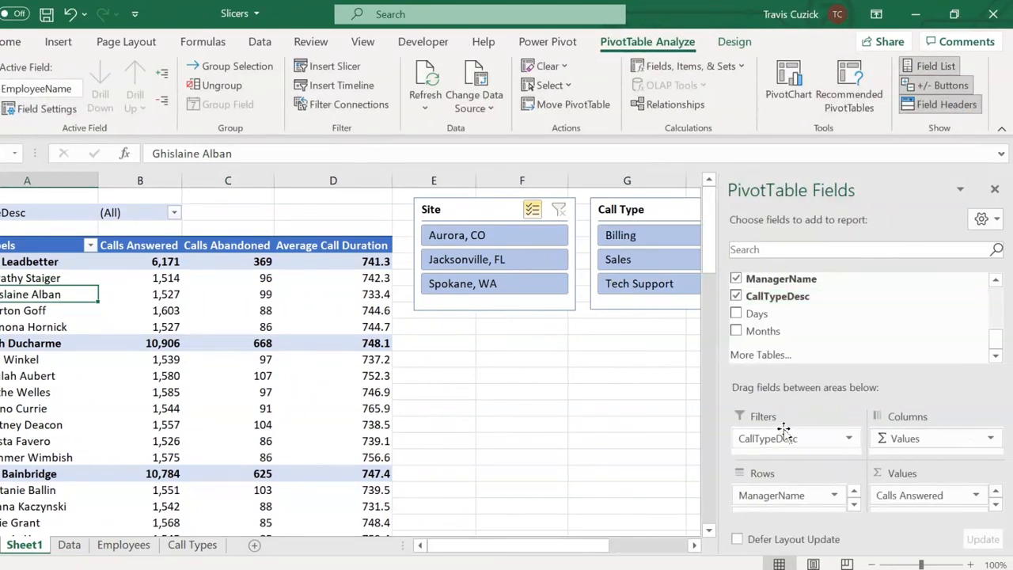
left_click(844, 439)
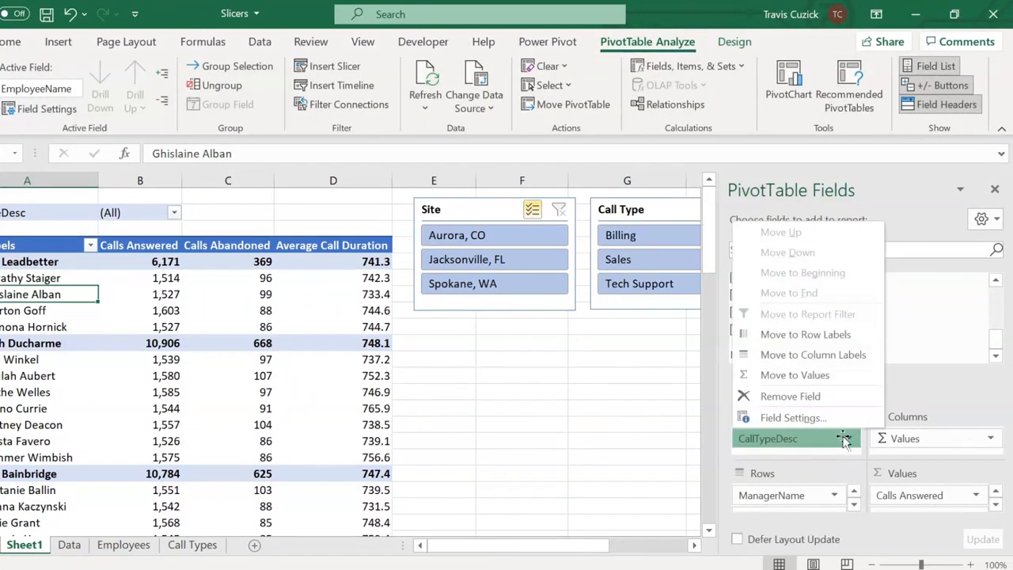
left_click(815, 396)
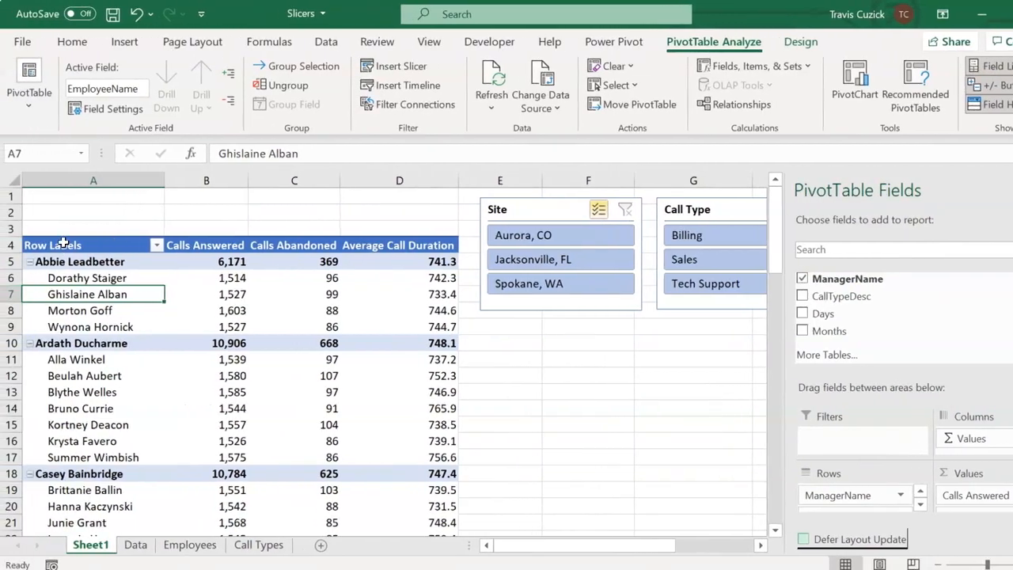
Step: Copy the whole pivot table in A4:D81 and paste the duplicate at cell G10, with the field list closed
left_click_drag(8, 244, 417, 509)
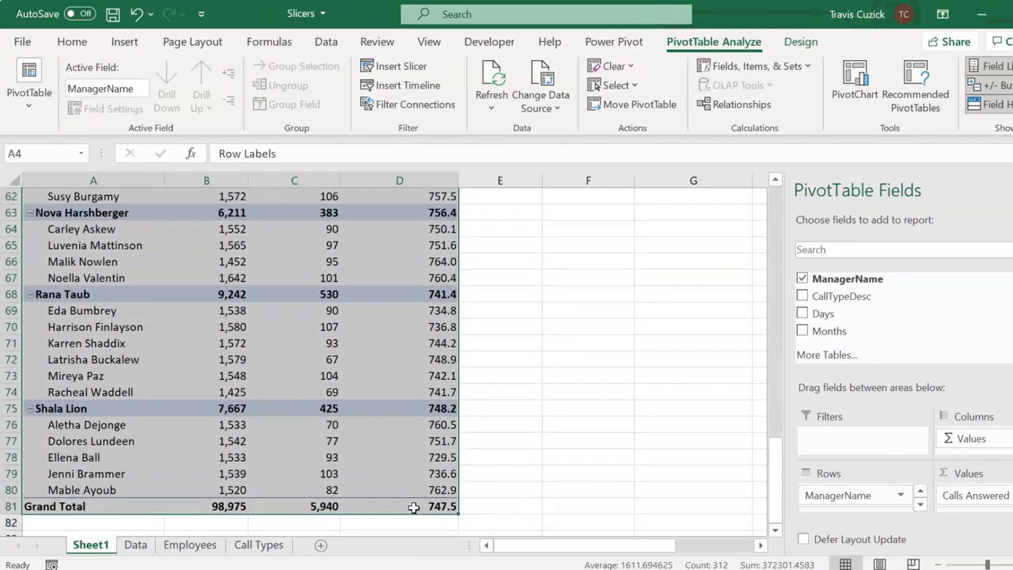
key("ctrl+c")
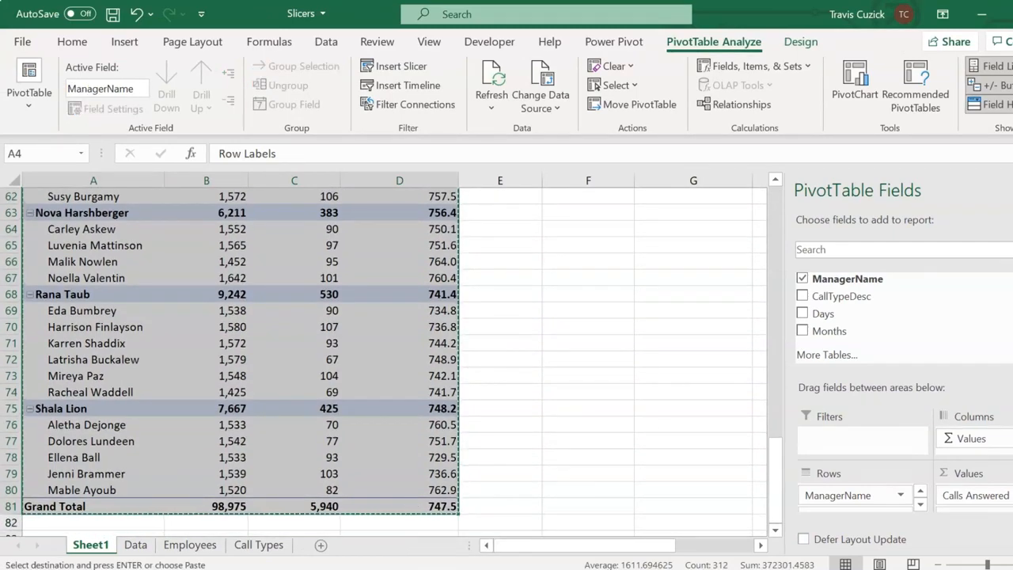
left_click(1012, 190)
left_click_drag(1012, 471, 1012, 205)
left_click(601, 347)
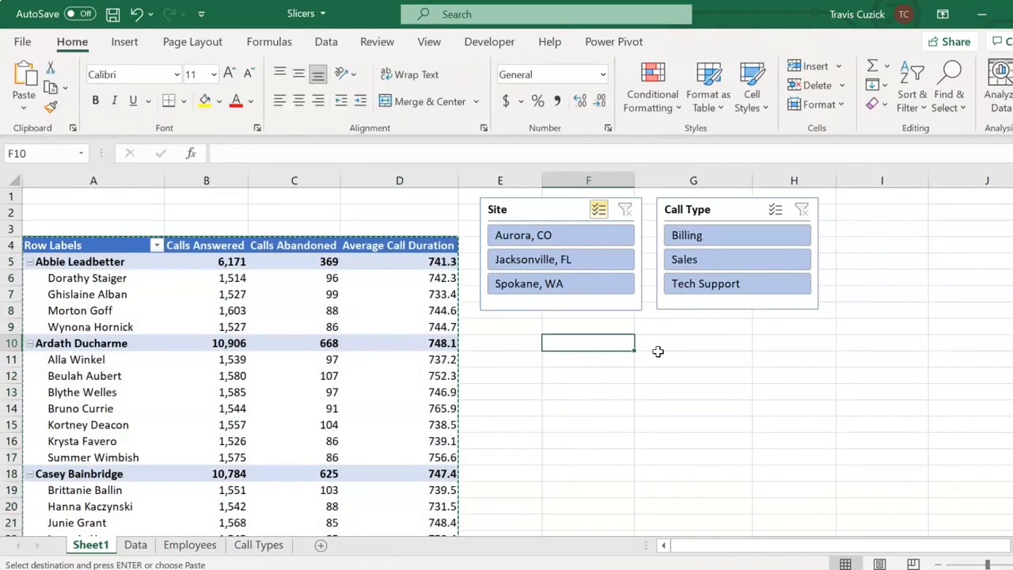
left_click(649, 344)
key("ctrl+v")
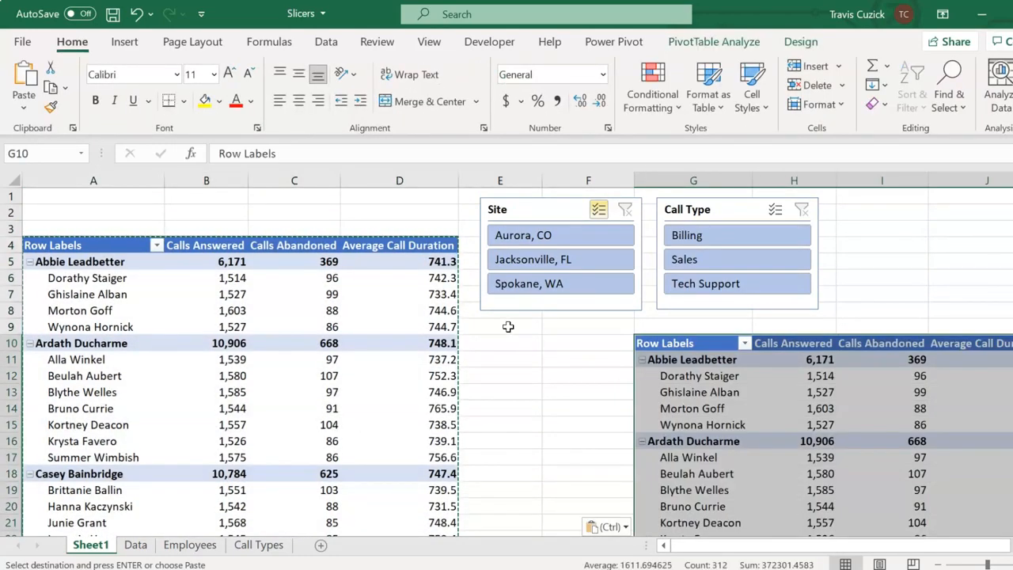
Step: Move the entire original pivot table from A4 down to start at cell A10, level with the copy
left_click(93, 244)
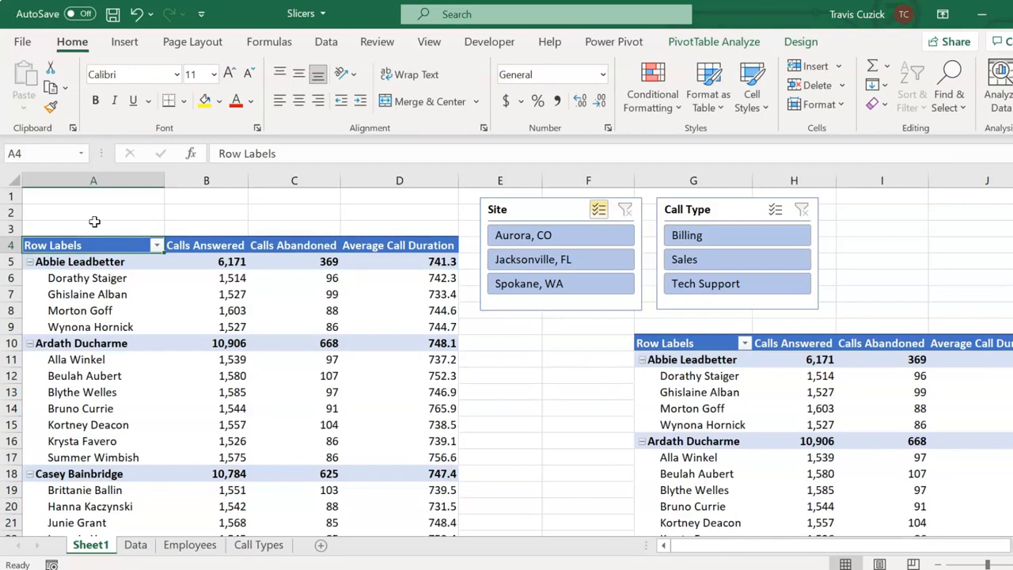
left_click_drag(72, 245, 368, 259)
key("ctrl+shift+Down")
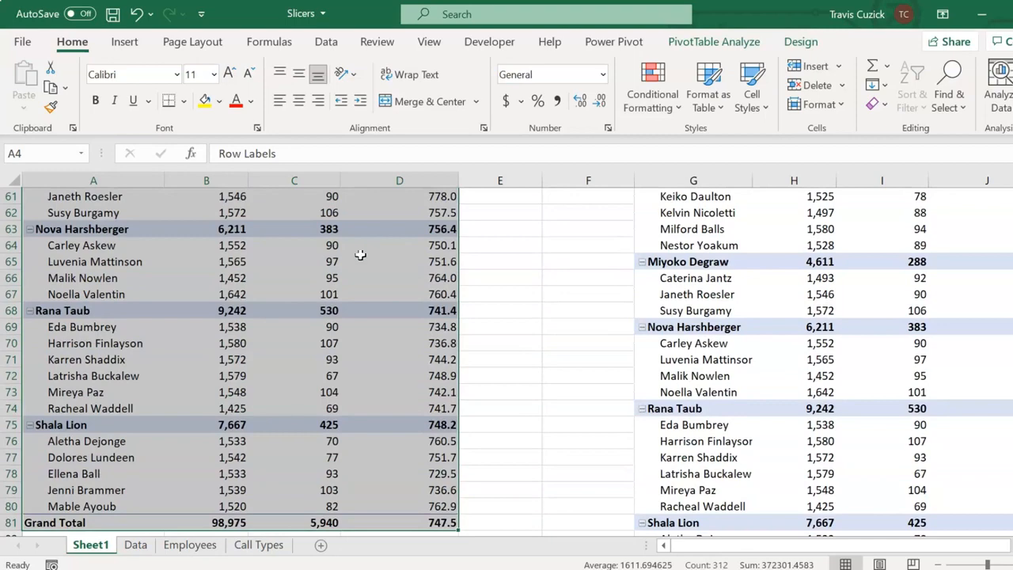
key("ctrl+c")
scroll(377, 269, "up", 20)
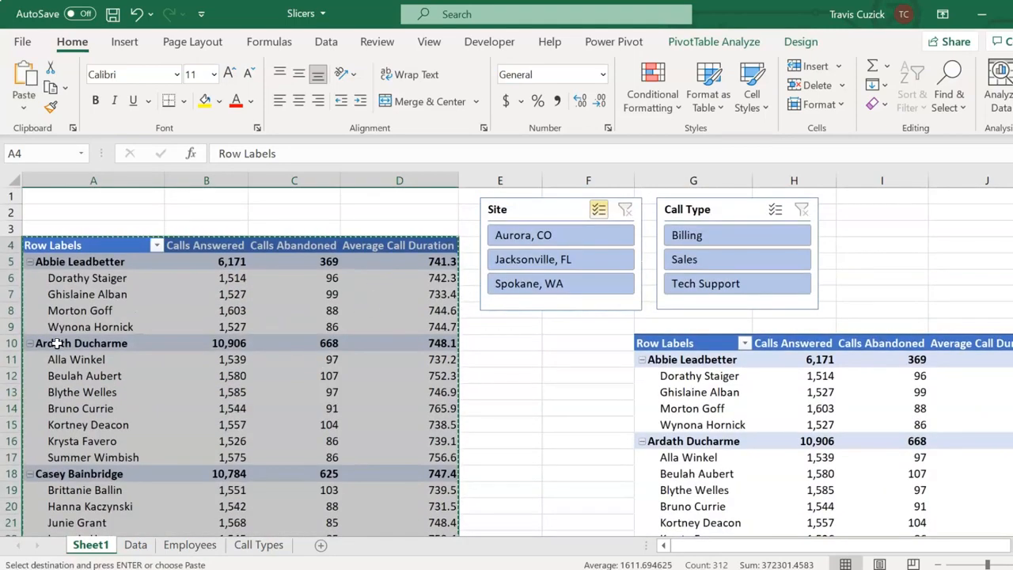
left_click(54, 344)
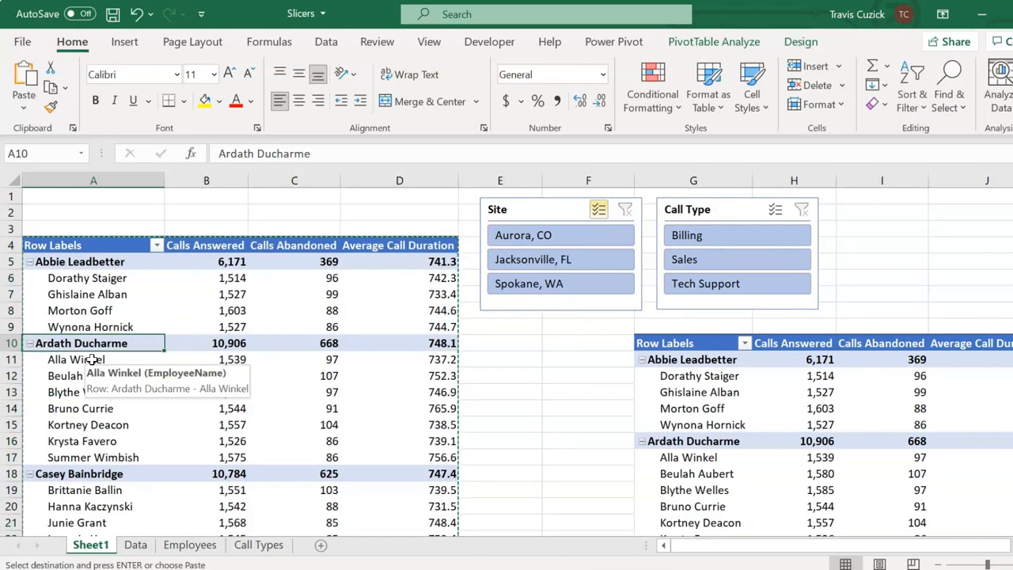
key("ctrl+v")
left_click(319, 306)
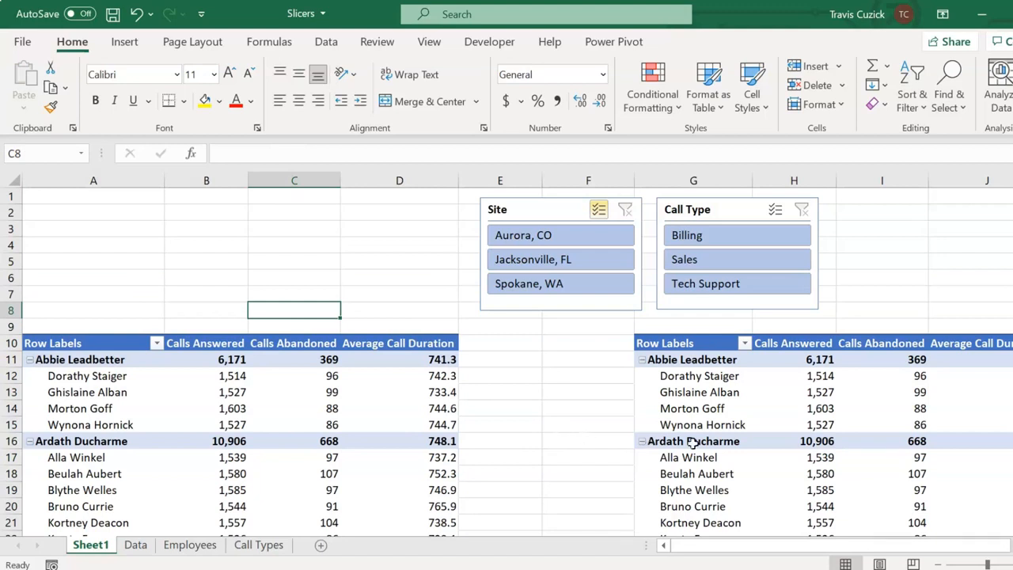
mouse_move(784, 401)
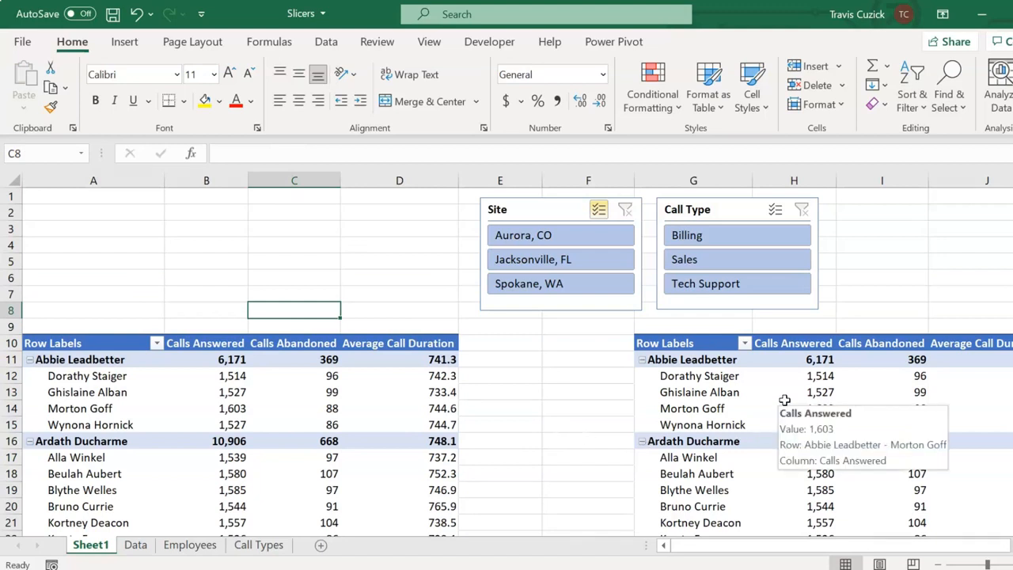
Step: Show the field list for the original pivot table and remove ManagerName and EmployeeName from its rows
left_click(784, 400)
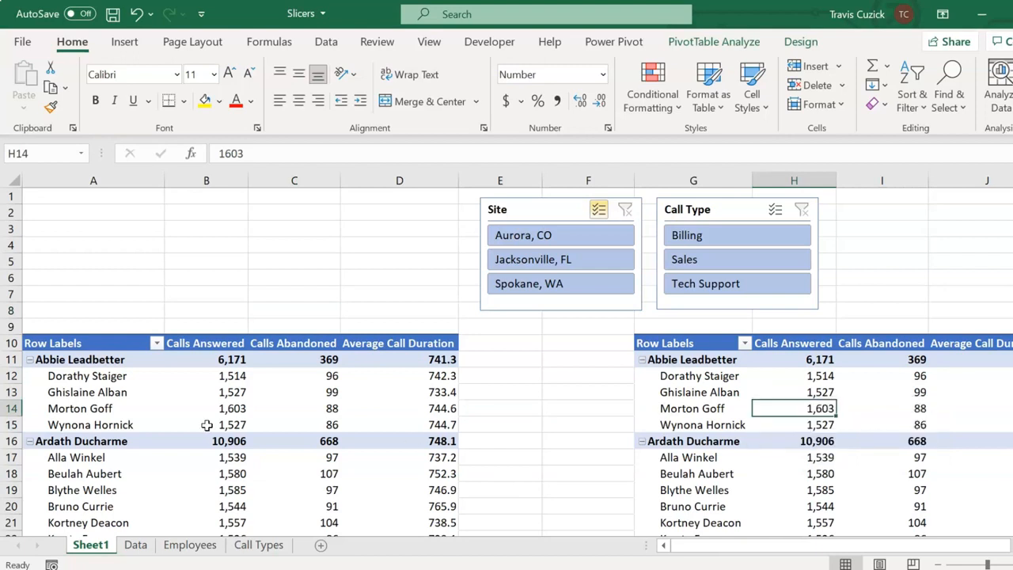
left_click(108, 393)
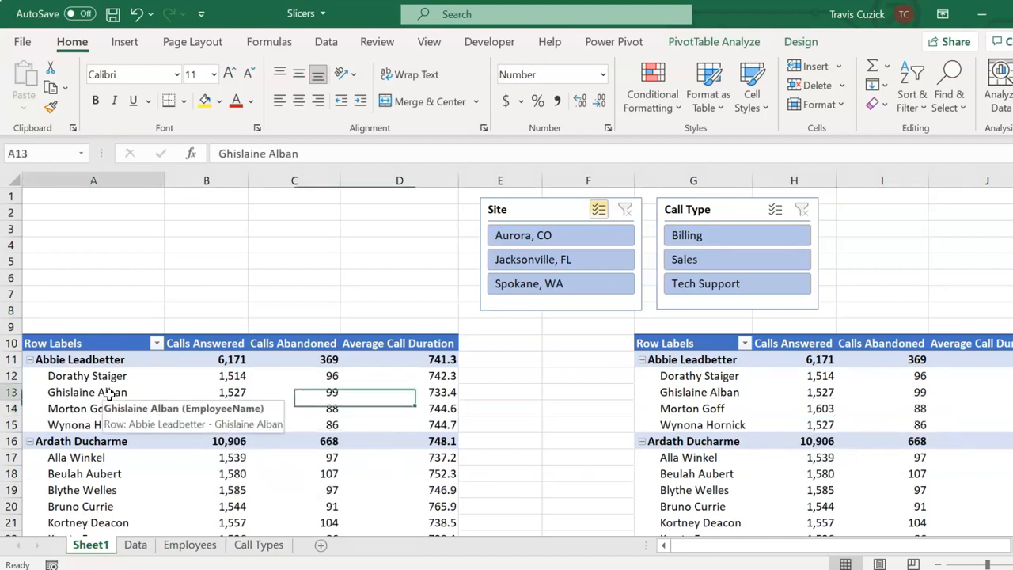
left_click(714, 42)
left_click(987, 66)
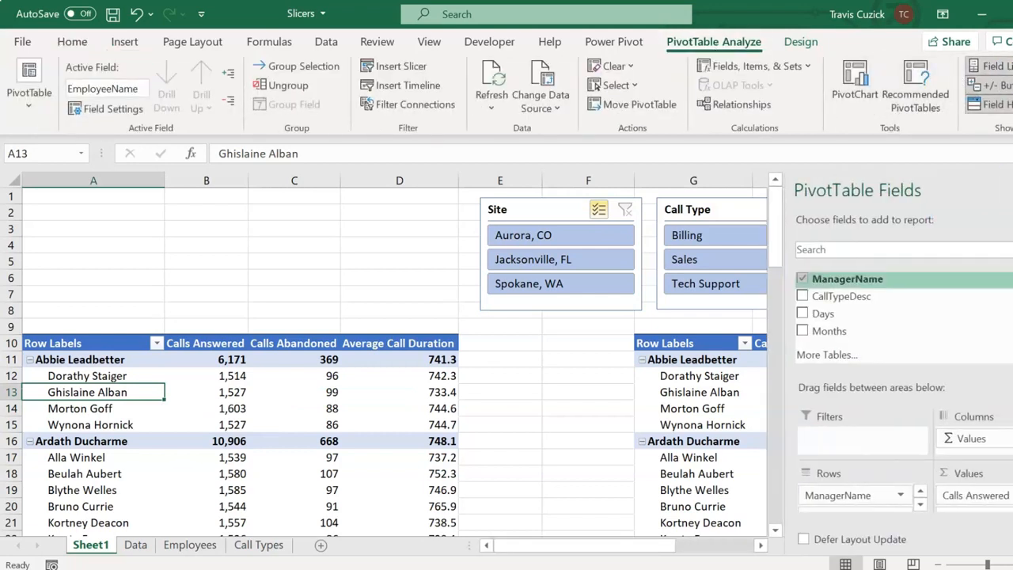
left_click(902, 497)
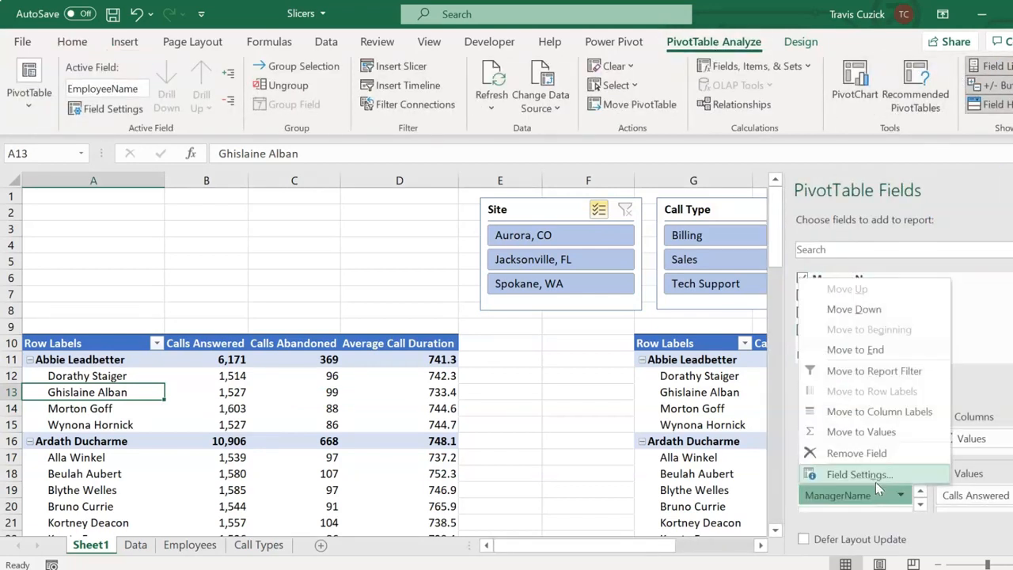
left_click(847, 450)
left_click(916, 497)
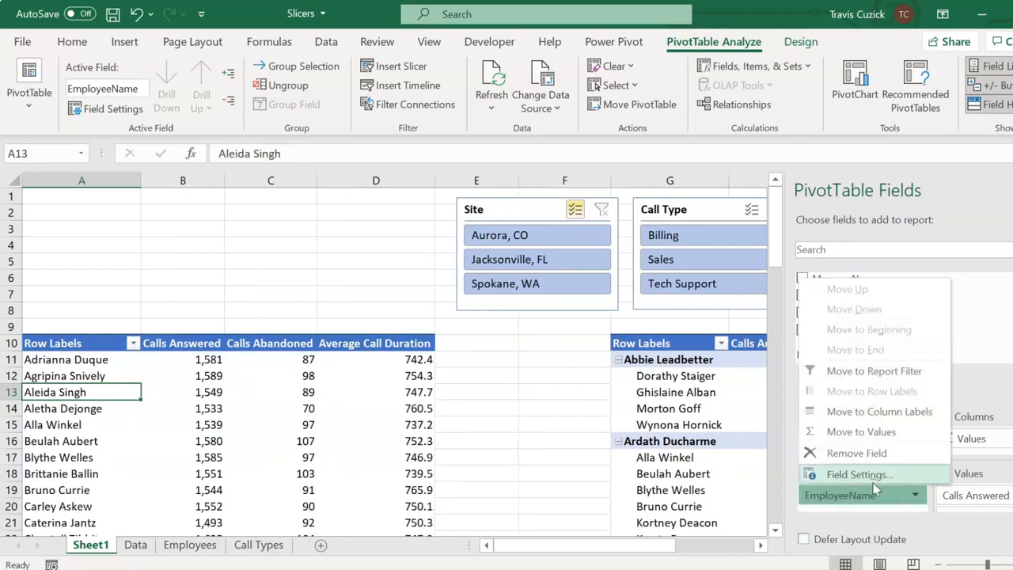
left_click(859, 451)
Step: Add CallTimestamp to the rows of the original pivot table
scroll(904, 305, "up", 5)
left_click_drag(905, 305, 867, 495)
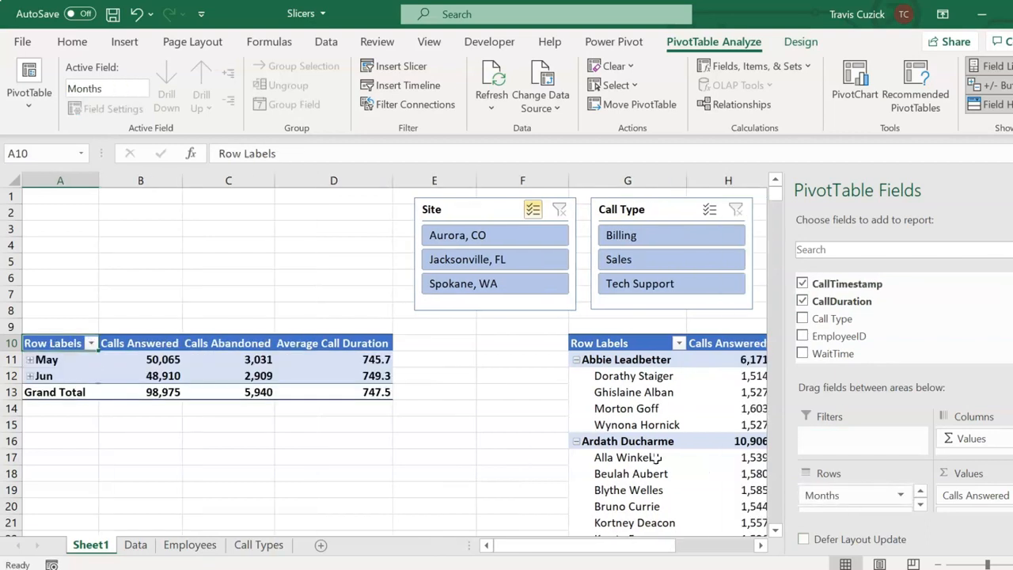
left_click(69, 376)
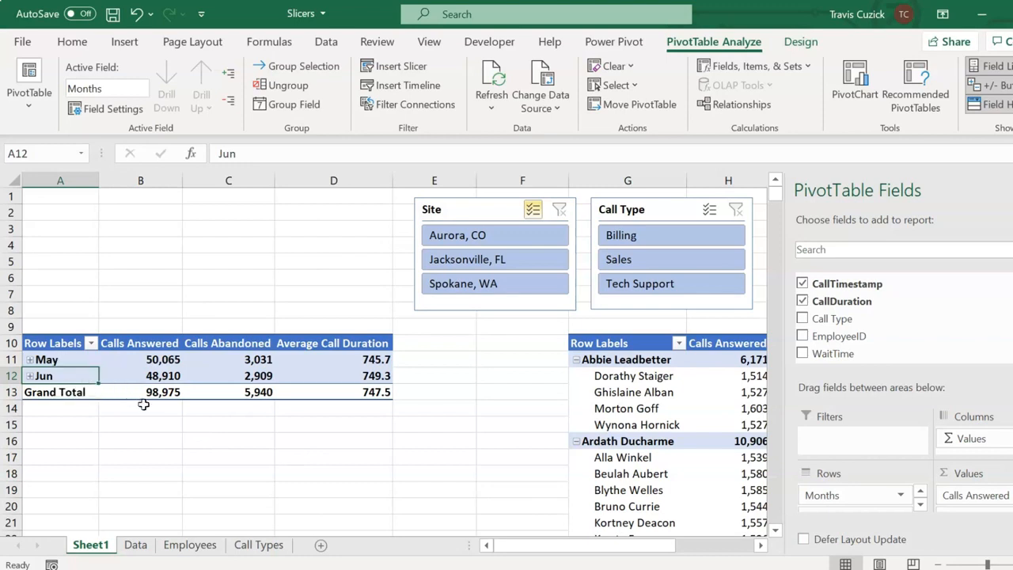
Step: Expand the entire Months field of the original pivot table to the daily rows and close the field list
left_click(60, 359)
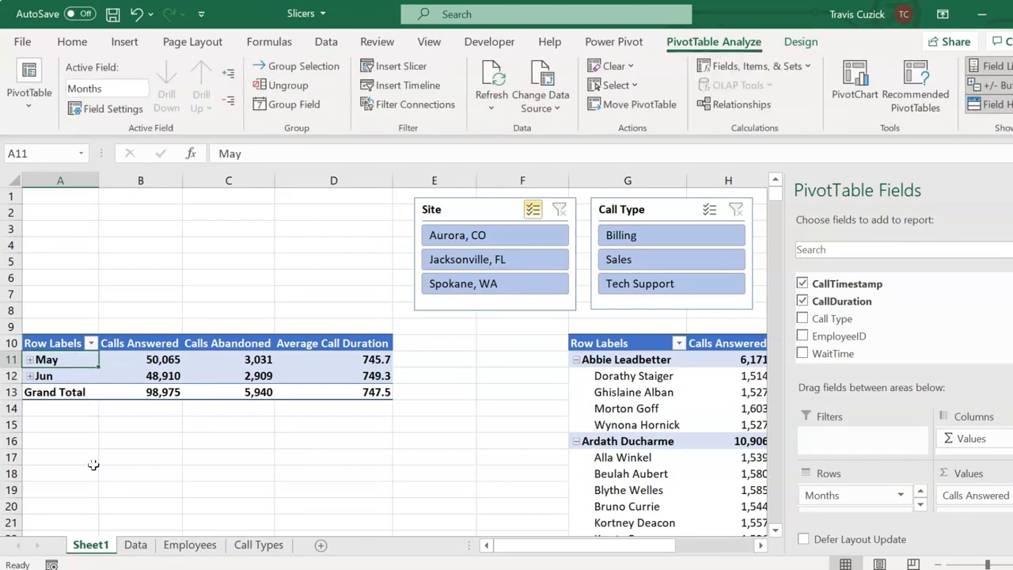
right_click(76, 360)
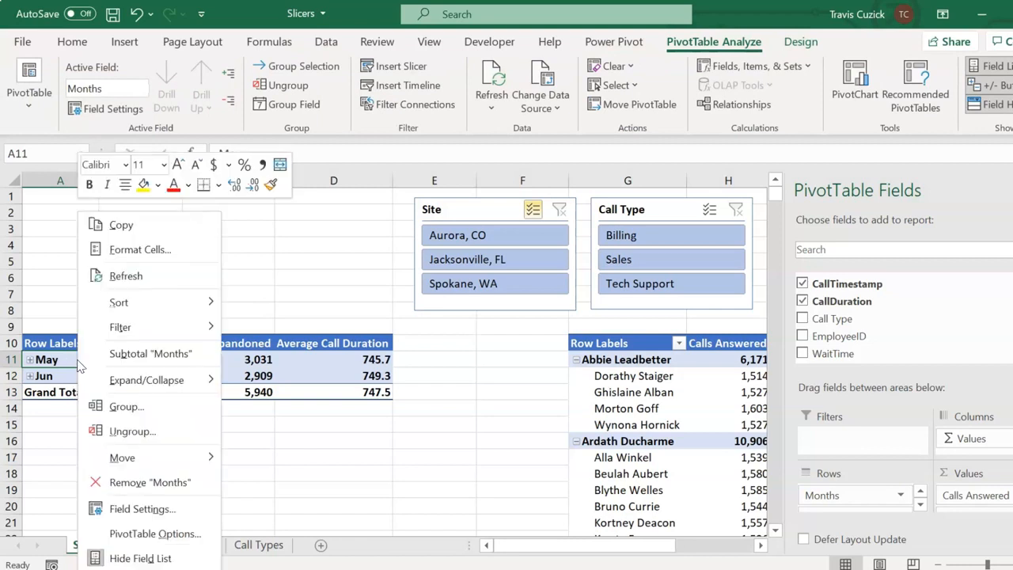
mouse_move(166, 380)
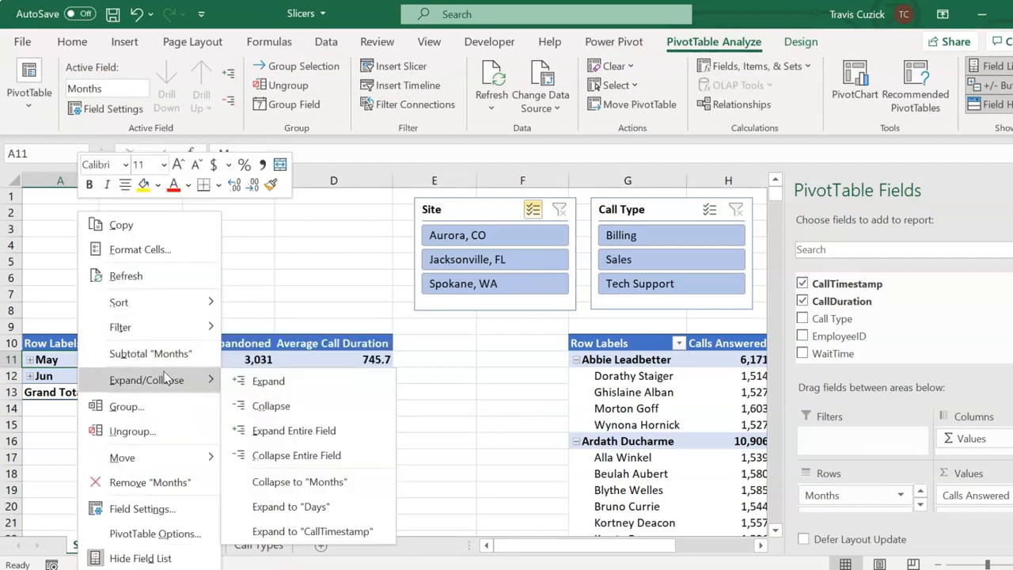
left_click(315, 437)
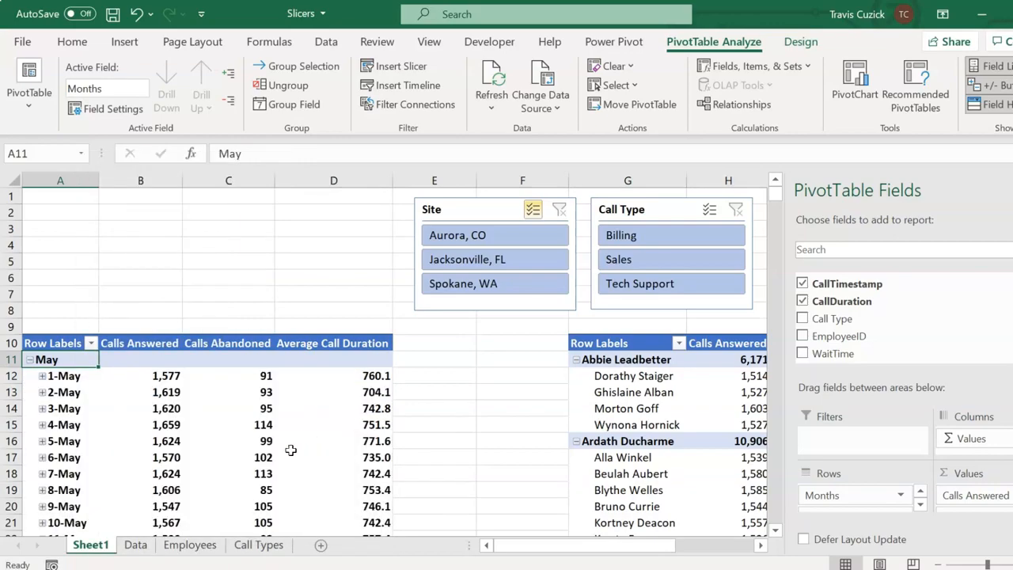
scroll(290, 450, "down", 15)
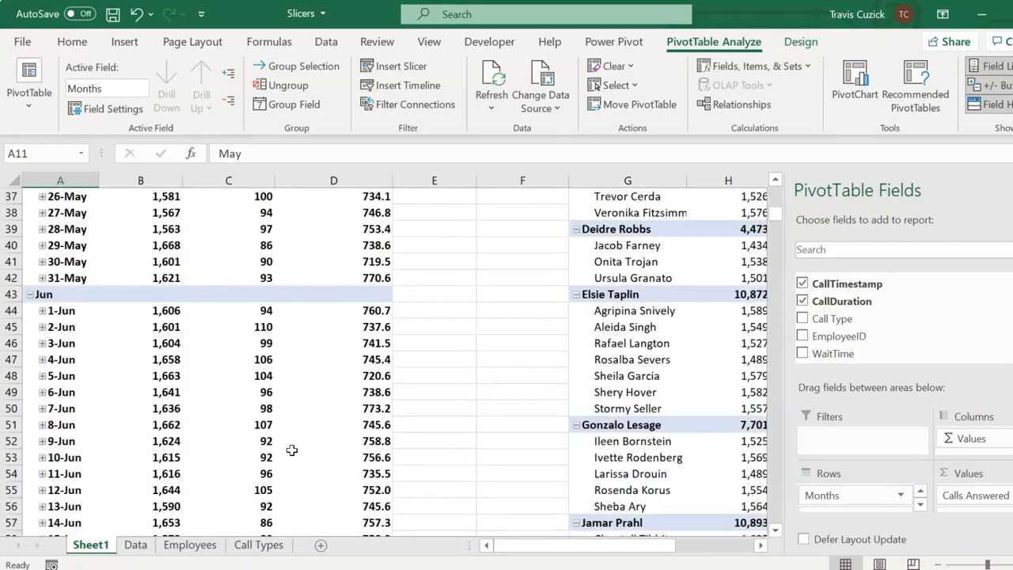
scroll(291, 450, "up", 15)
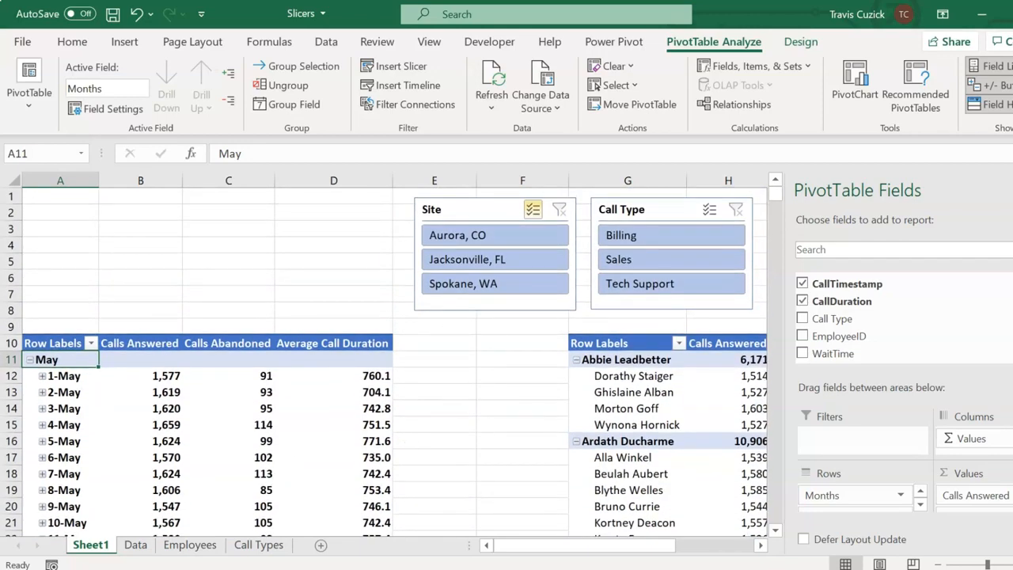
left_click(1012, 190)
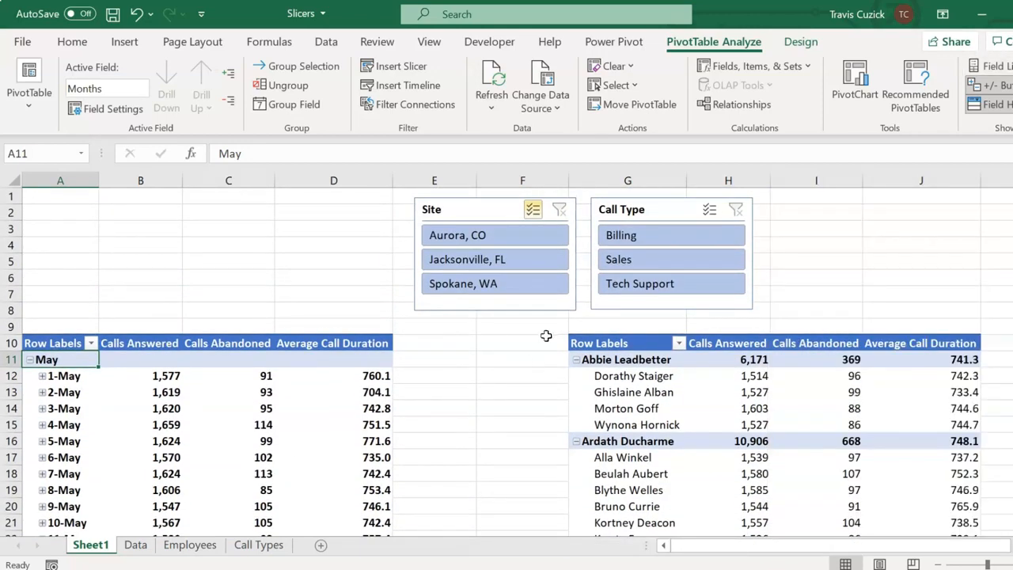
Step: Delete the empty column F between the two pivot tables
left_click(522, 181)
right_click(523, 182)
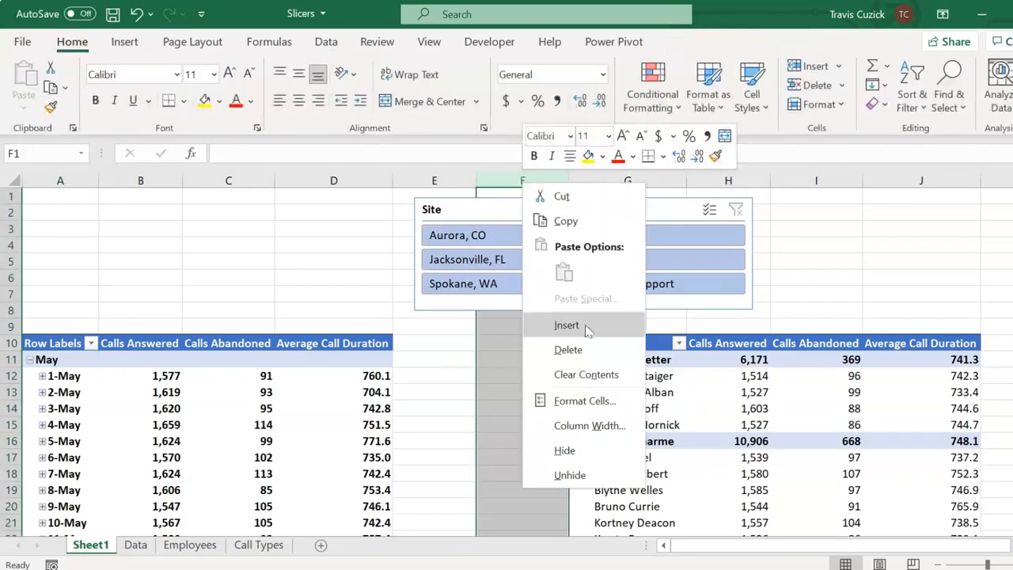
left_click(569, 349)
Step: Reposition the Site and Call Type slicers side by side, centred above the gap between the two pivot tables
left_click_drag(473, 215, 308, 215)
left_click_drag(539, 213, 478, 212)
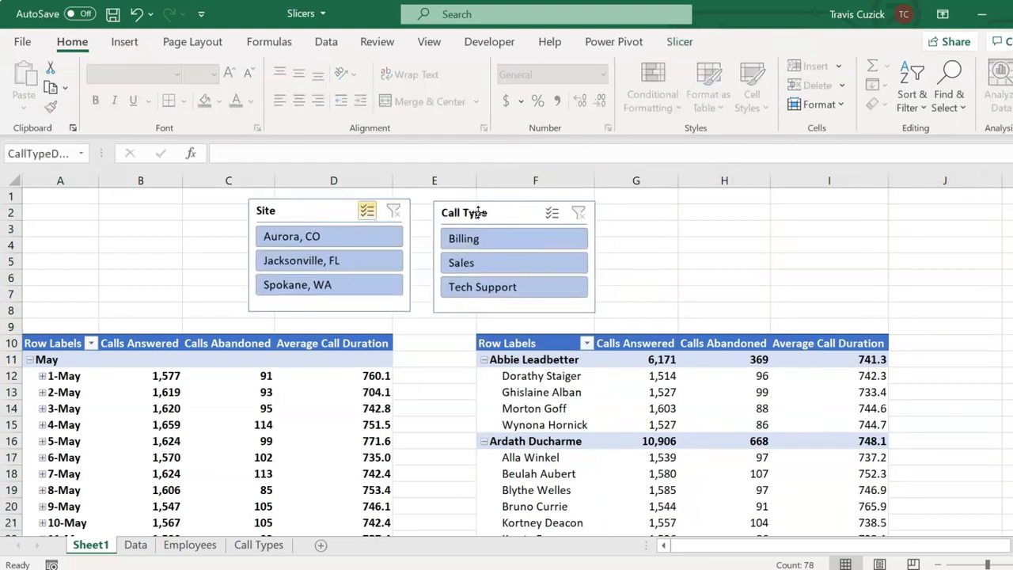
left_click(750, 265)
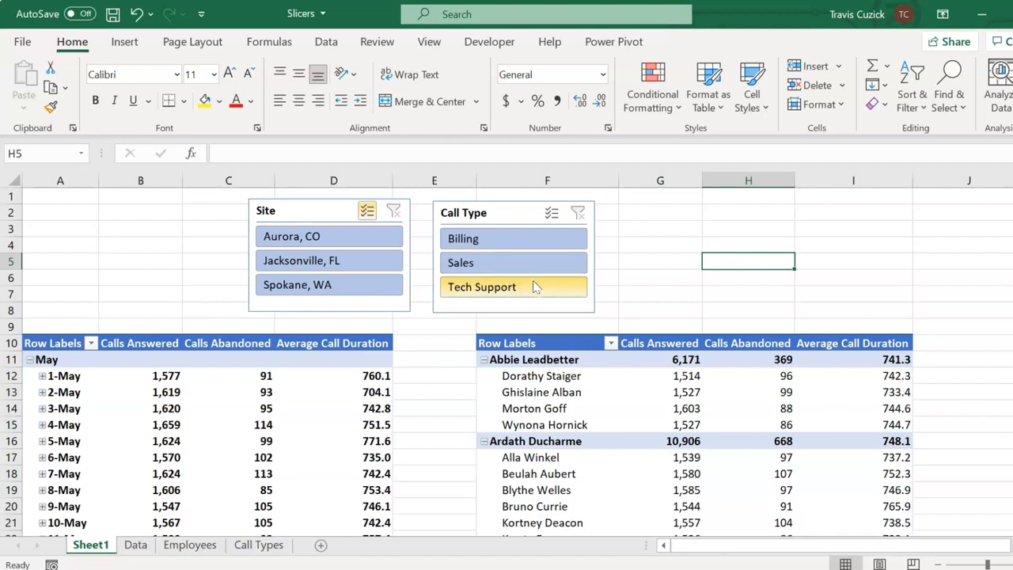
Step: Filter both pivot tables to Billing with the Call Type slicer
left_click(526, 240)
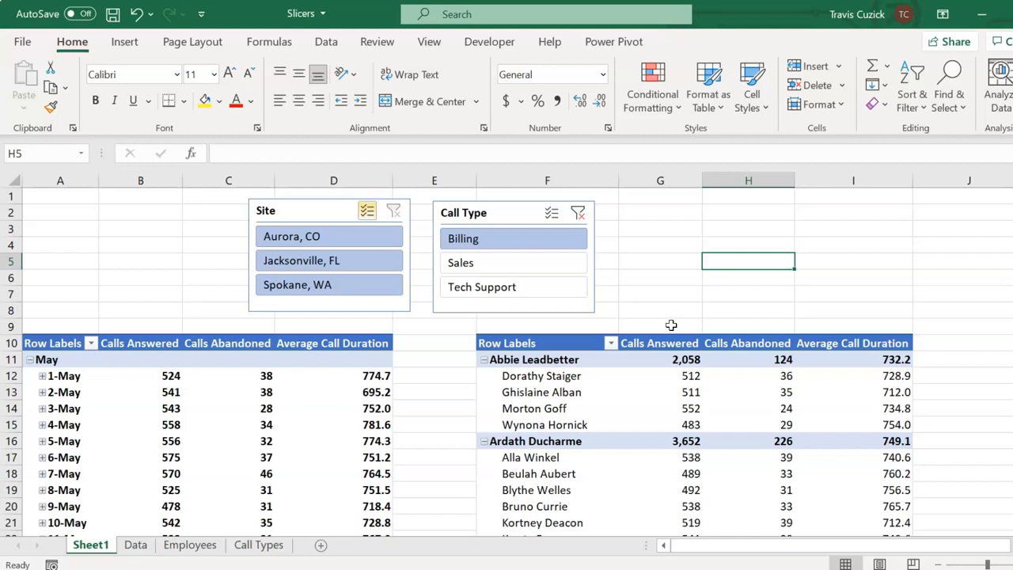
key("Up")
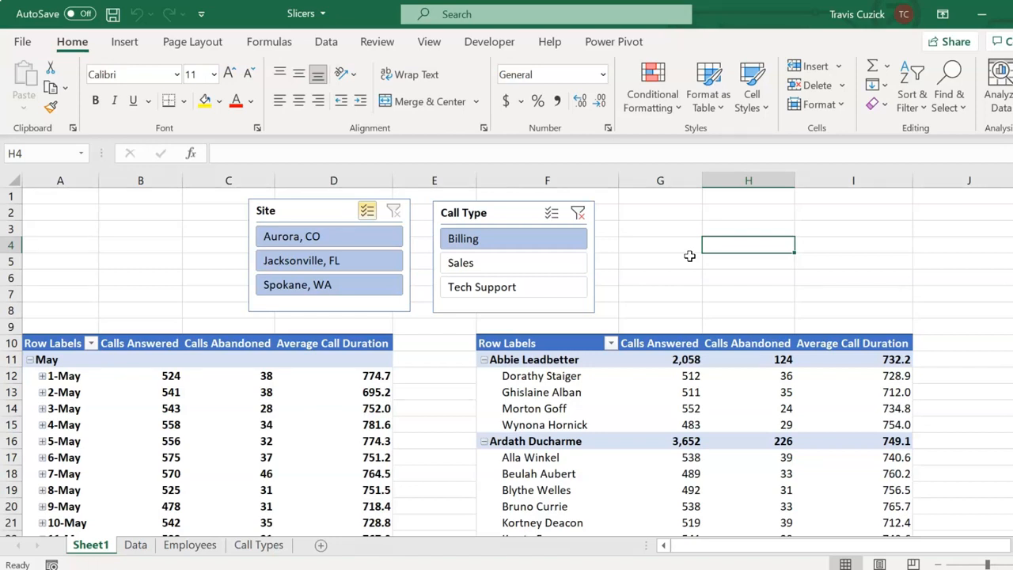
Step: Review which pivot tables the Site slicer is connected to in its report connections and accept them
left_click(311, 212)
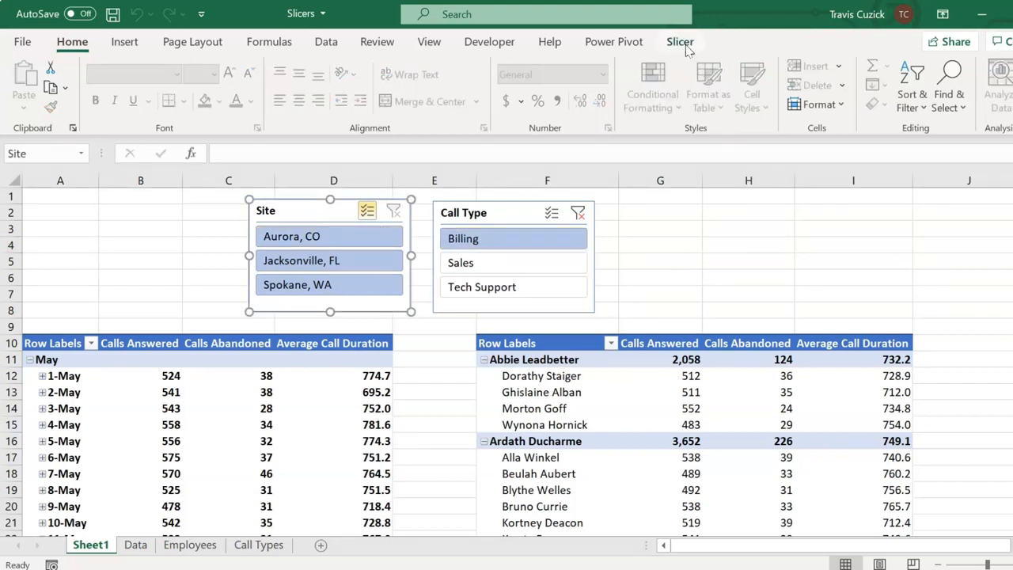
left_click(682, 44)
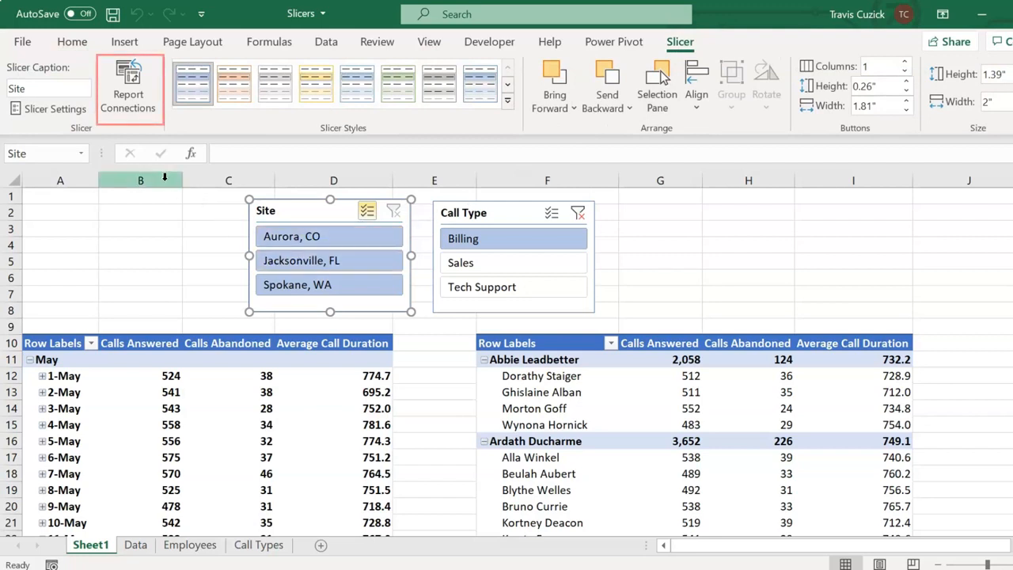
left_click(139, 114)
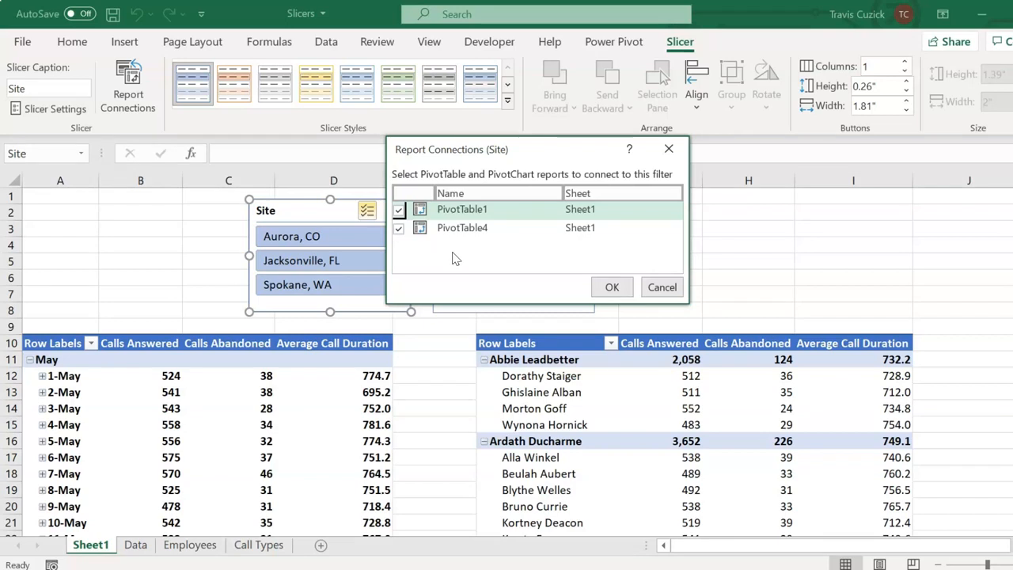
left_click(612, 286)
left_click(770, 277)
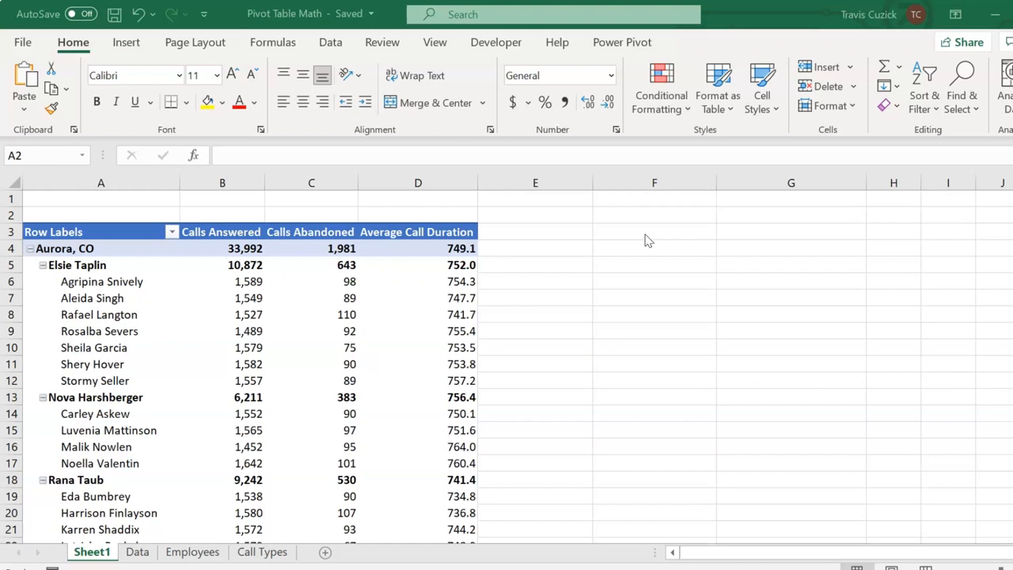
Step: On the Data sheet, insert a new table column directly before CallAbandoned
key("Up")
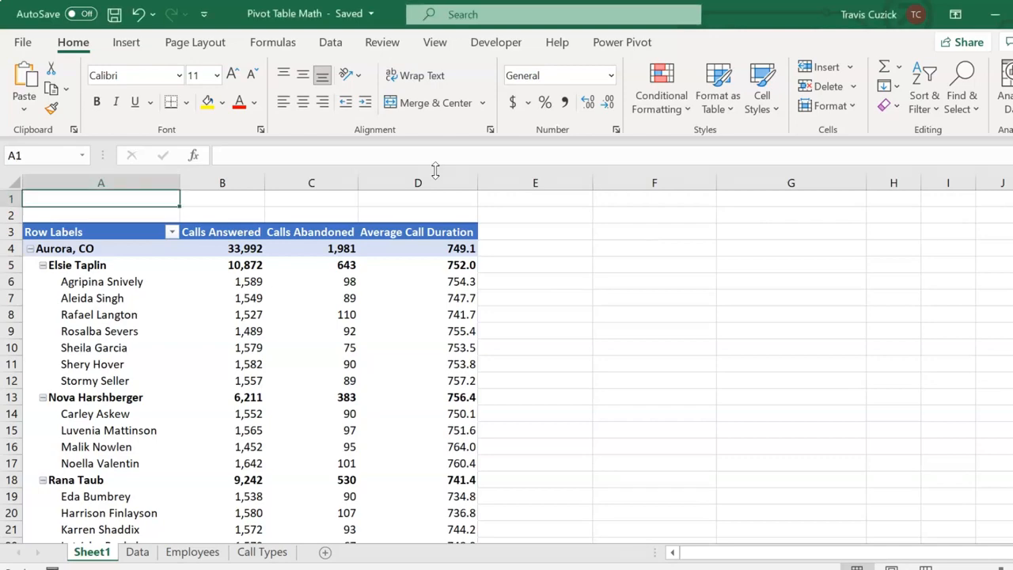
left_click(137, 551)
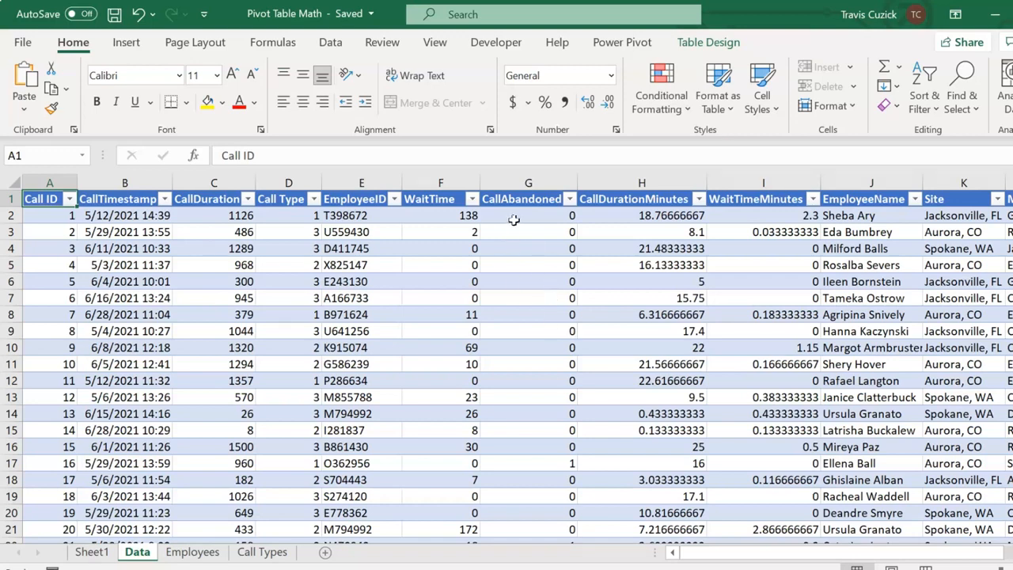
left_click(529, 183)
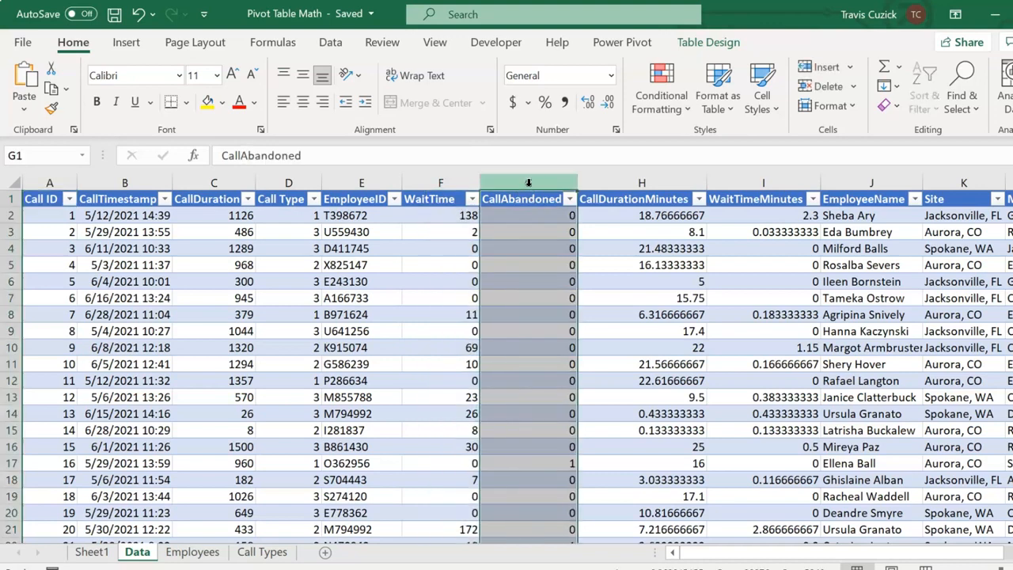
right_click(532, 187)
left_click(590, 334)
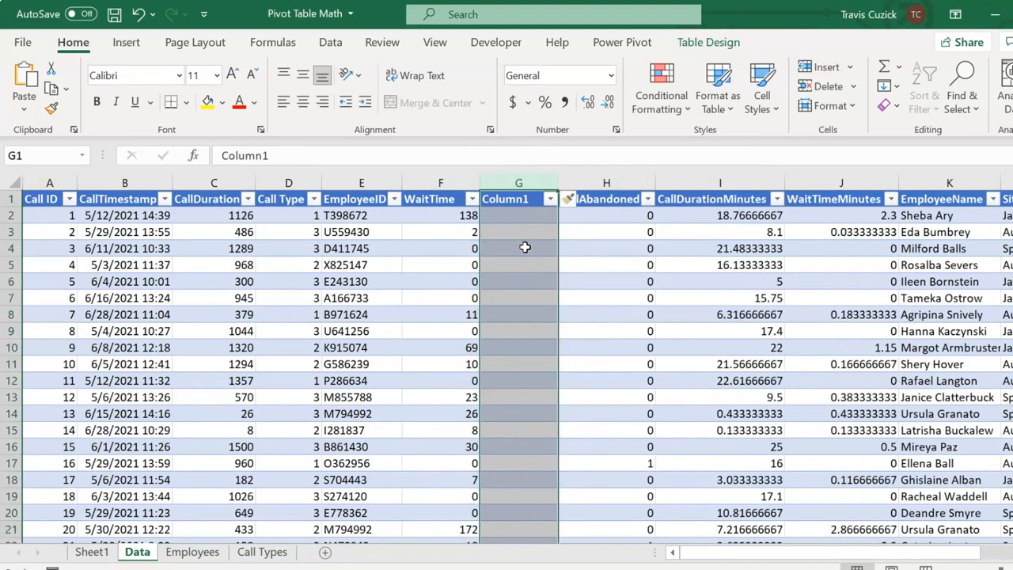
Step: Name the new column's header "Service Level Met" and fit the column width to it
left_click(514, 199)
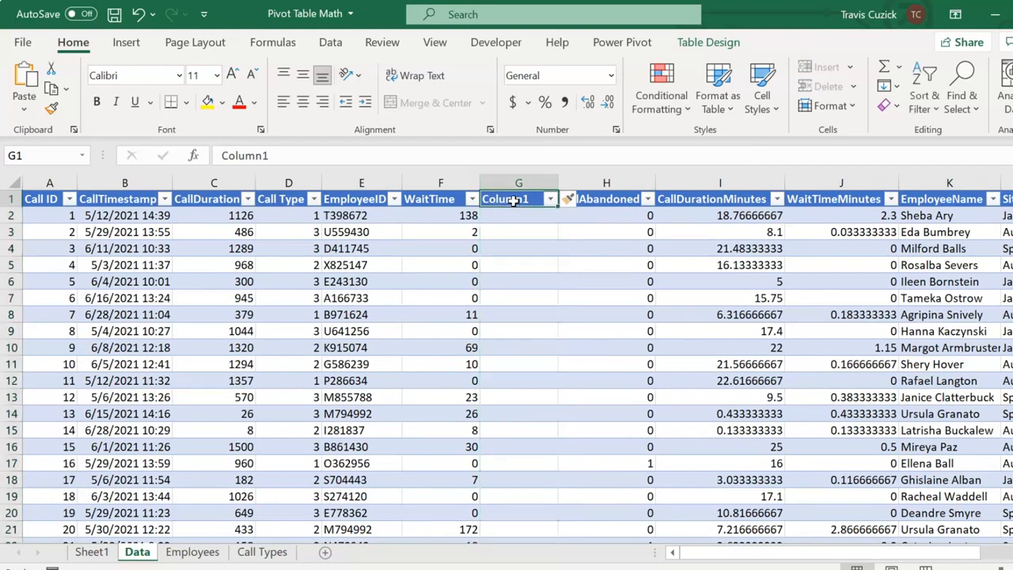
type("Service Level Met")
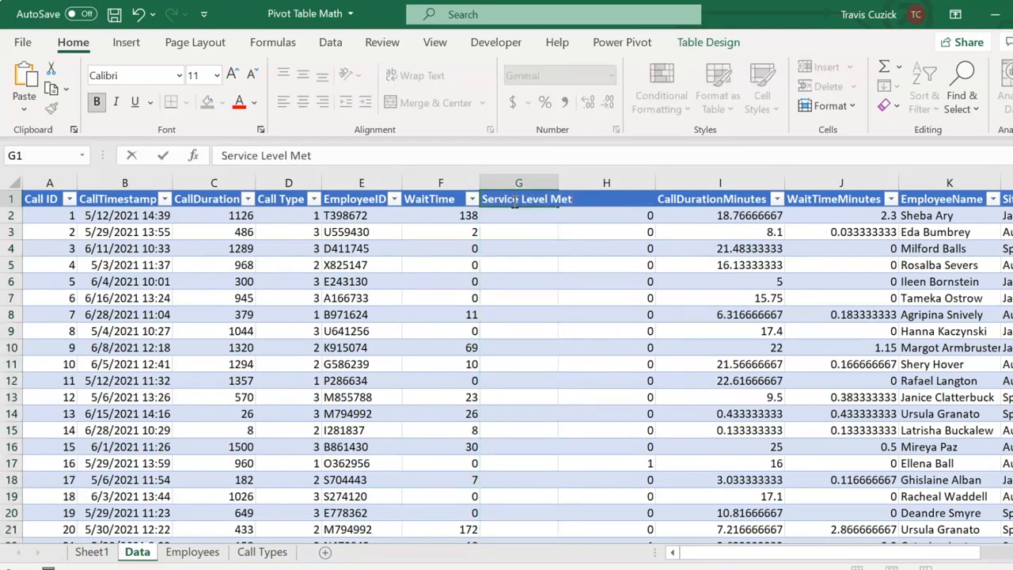
key("Return")
double_click(557, 182)
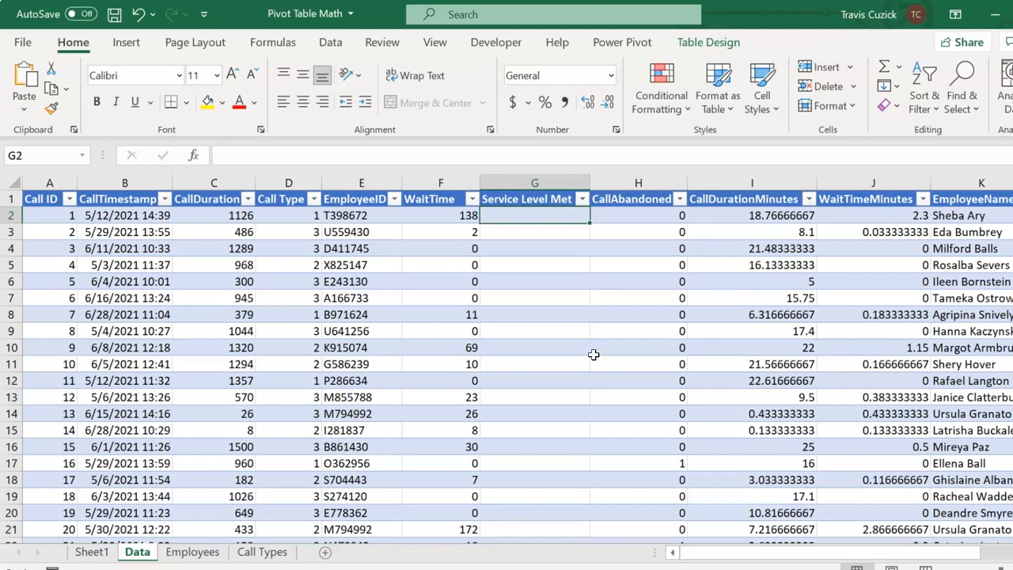
type("=if(")
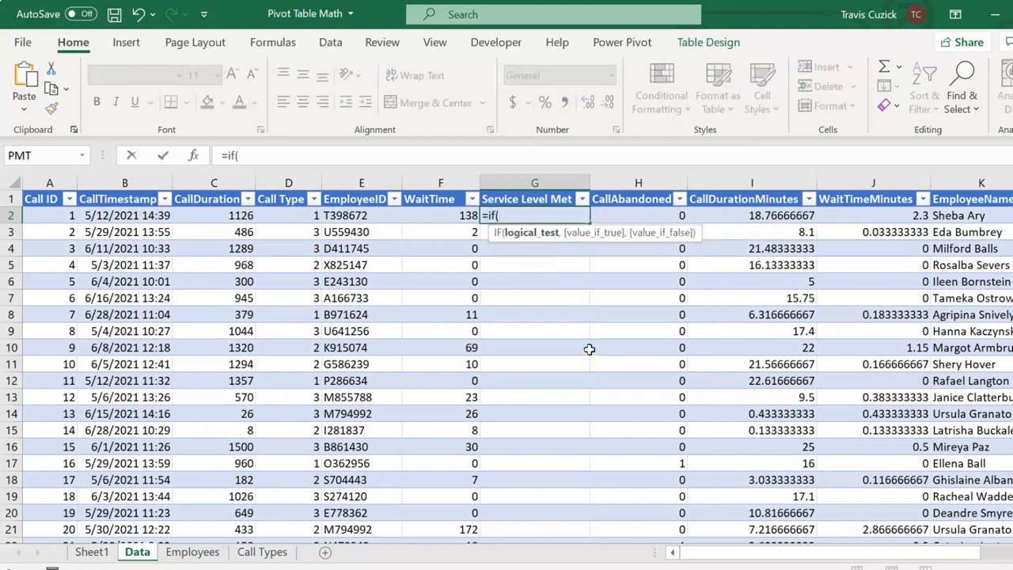
left_click(414, 214)
type("<=3")
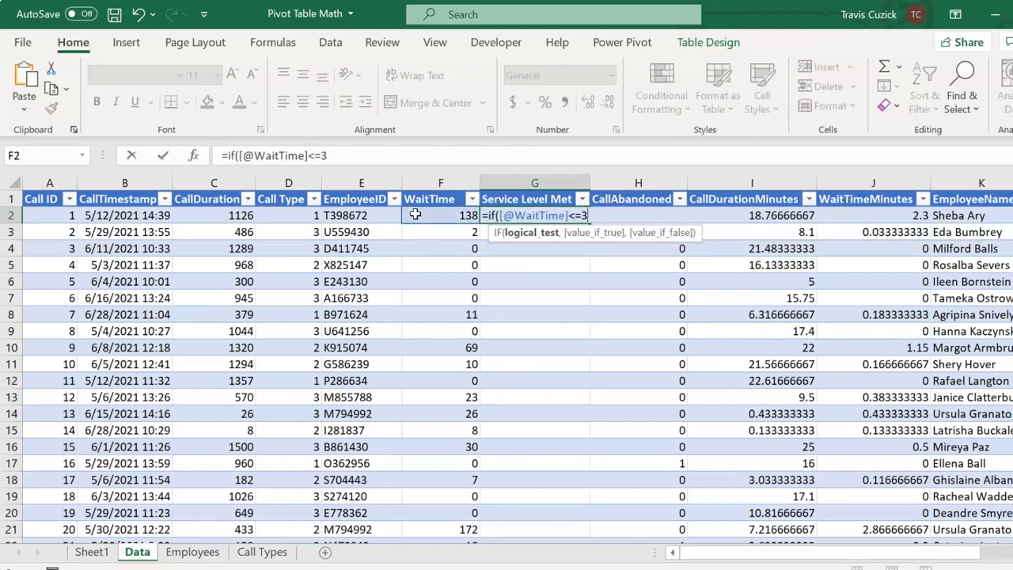
type("0,1,0")
key("Return")
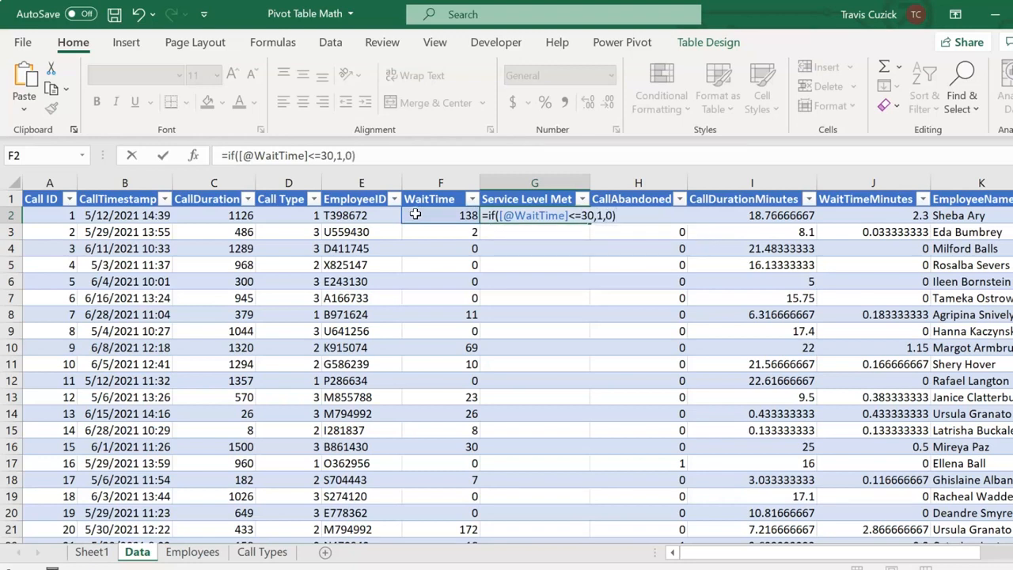
key("ctrl+Return")
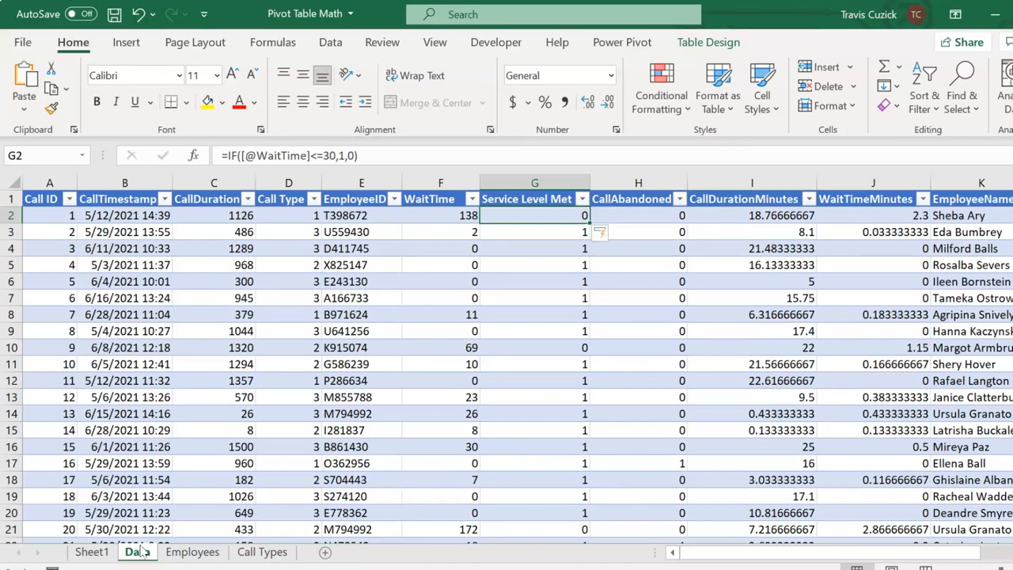
Step: On Sheet1, show the pivot table's field list and refresh the pivot table from its source data
left_click(101, 552)
left_click(274, 318)
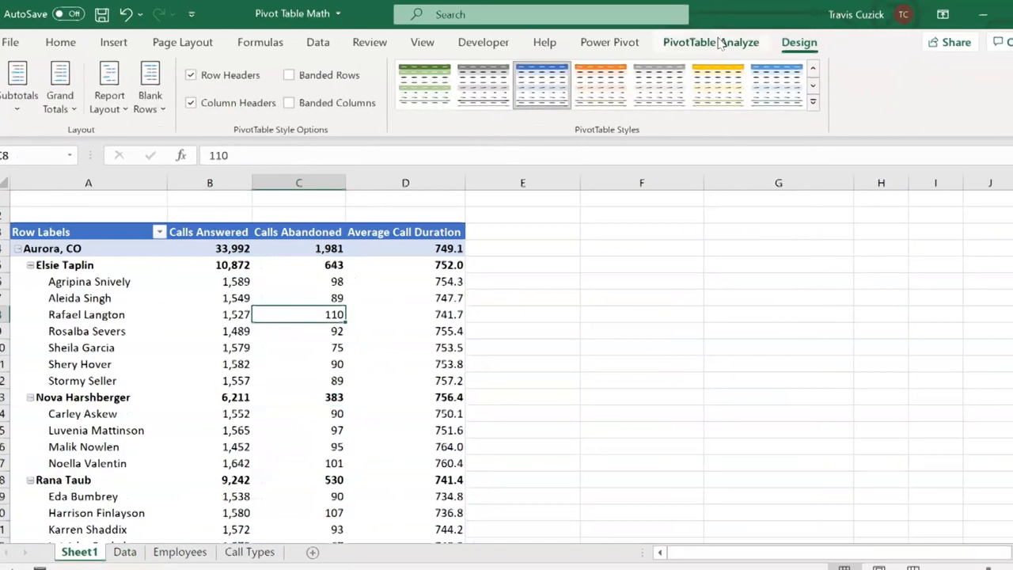
left_click(720, 44)
left_click(933, 67)
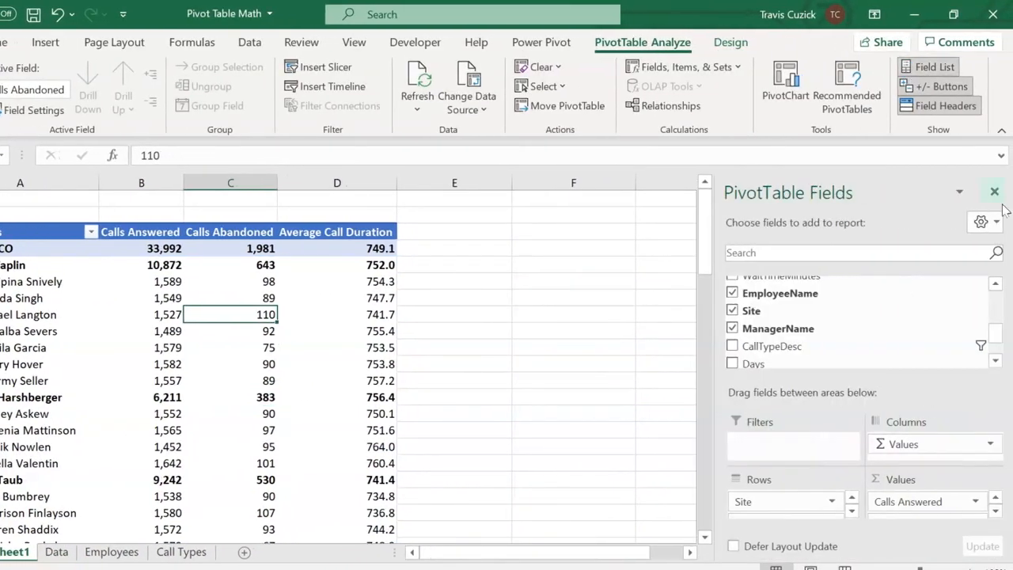
mouse_move(996, 342)
left_mouse_down()
mouse_move(1001, 294)
mouse_move(1005, 345)
left_mouse_up()
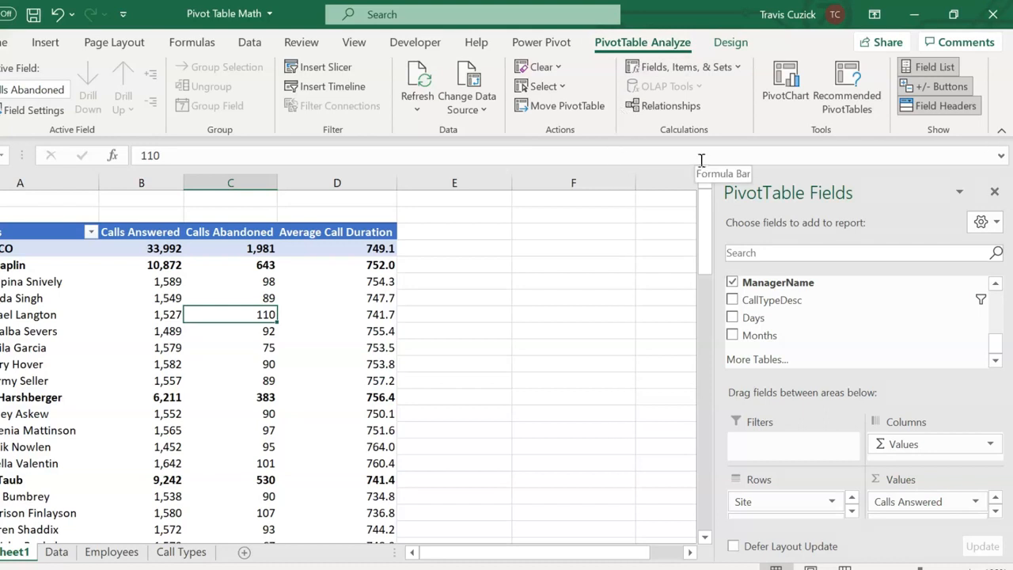
left_click(420, 111)
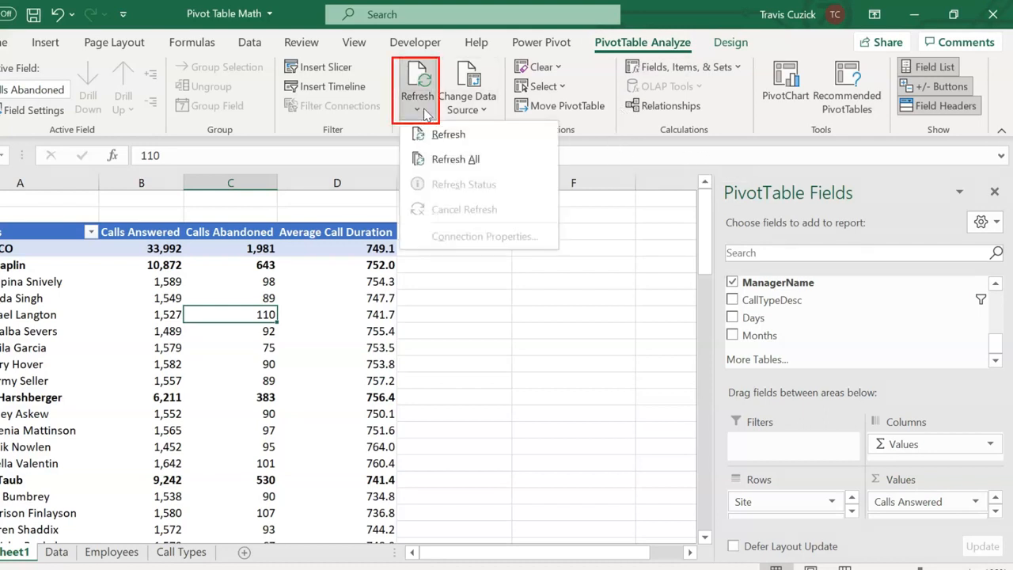
left_click(496, 134)
Step: Add Service Level Met to the pivot table's values and remove Average Call Duration, Calls Abandoned and Calls Answered
left_click_drag(995, 345, 998, 310)
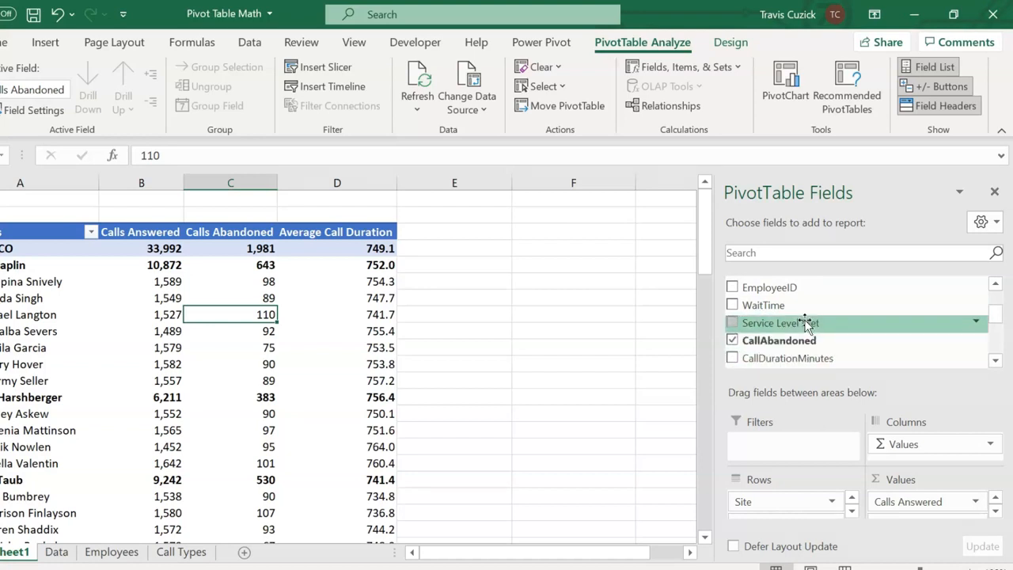
left_click_drag(805, 323, 925, 492)
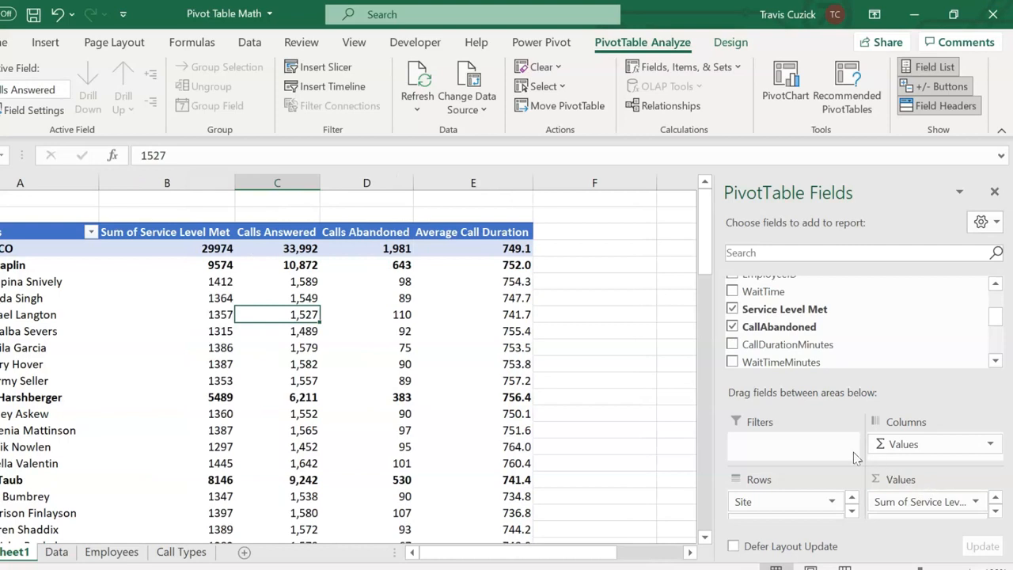
left_click(995, 510)
left_click(995, 510)
left_click(996, 510)
left_click(975, 508)
left_click(926, 466)
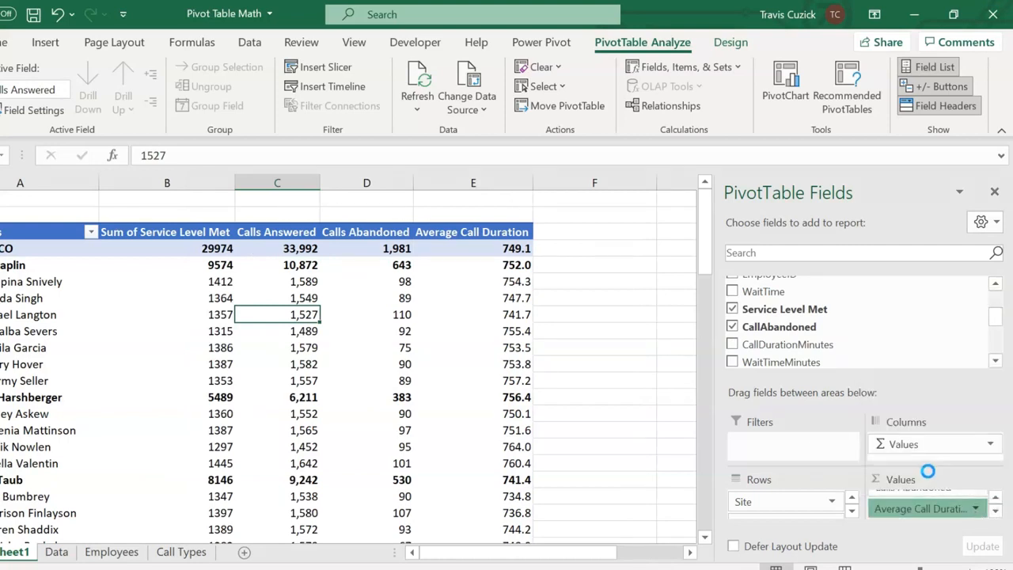
left_click(976, 508)
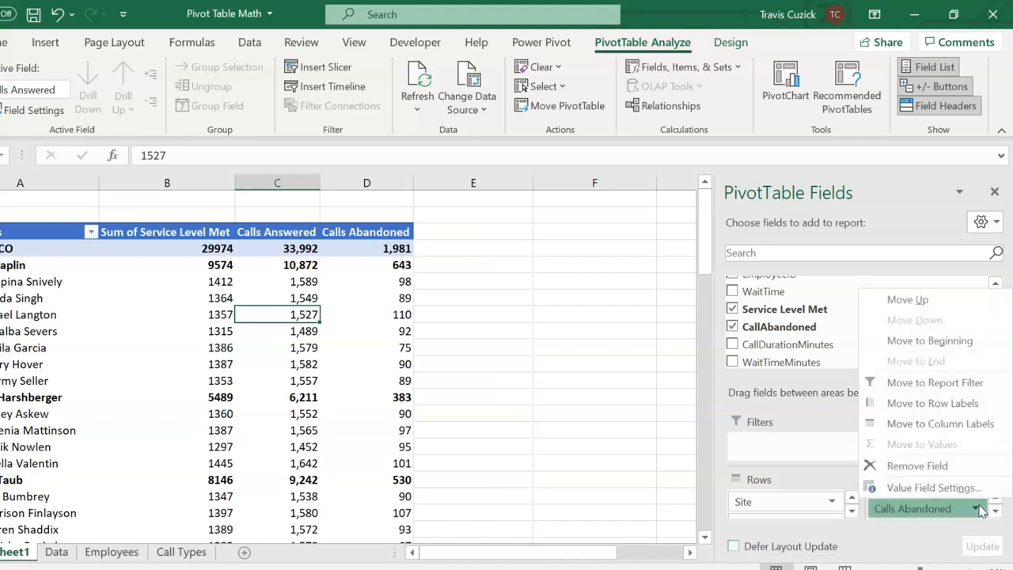
left_click(918, 461)
left_click(975, 508)
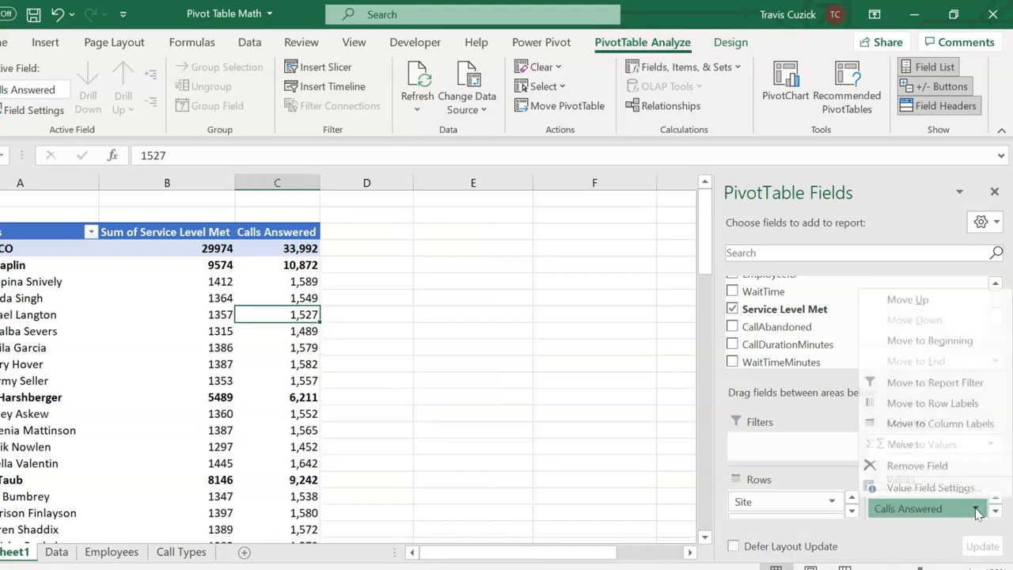
left_click(882, 461)
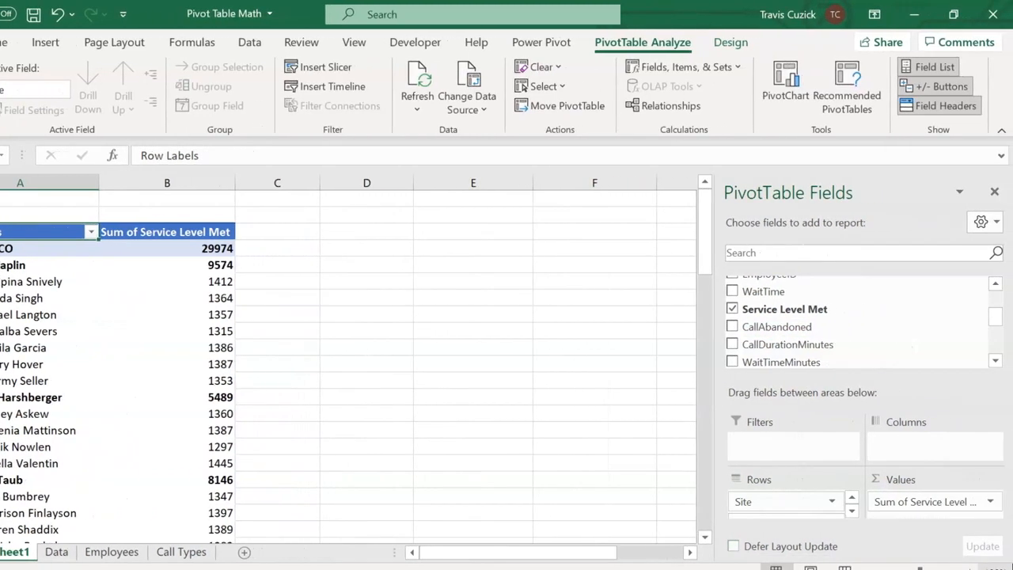
Step: Summarize the Service Level Met value field by Average and format it as Percentage with 2 decimal places
left_click(991, 501)
left_click(839, 416)
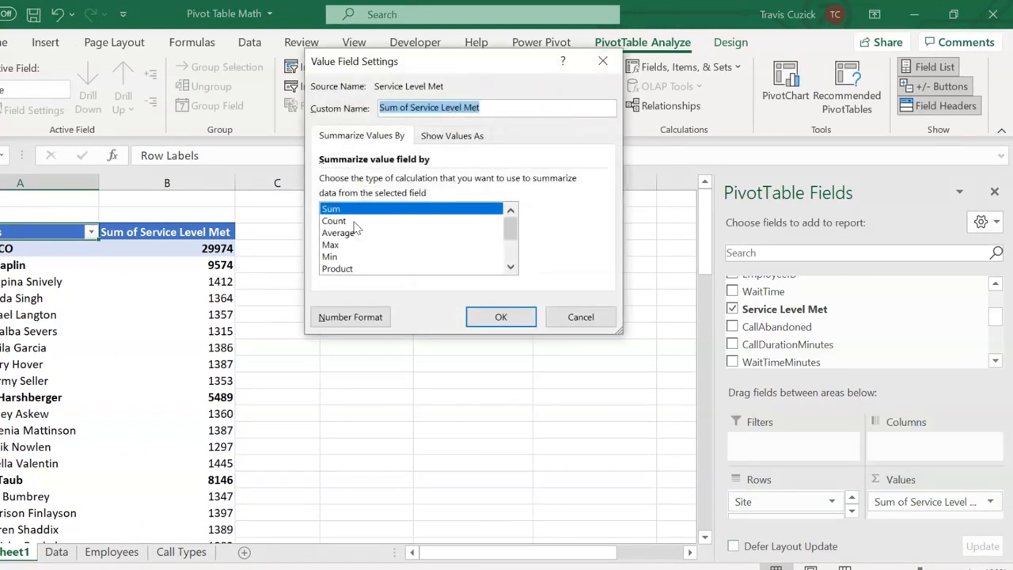
left_click(348, 232)
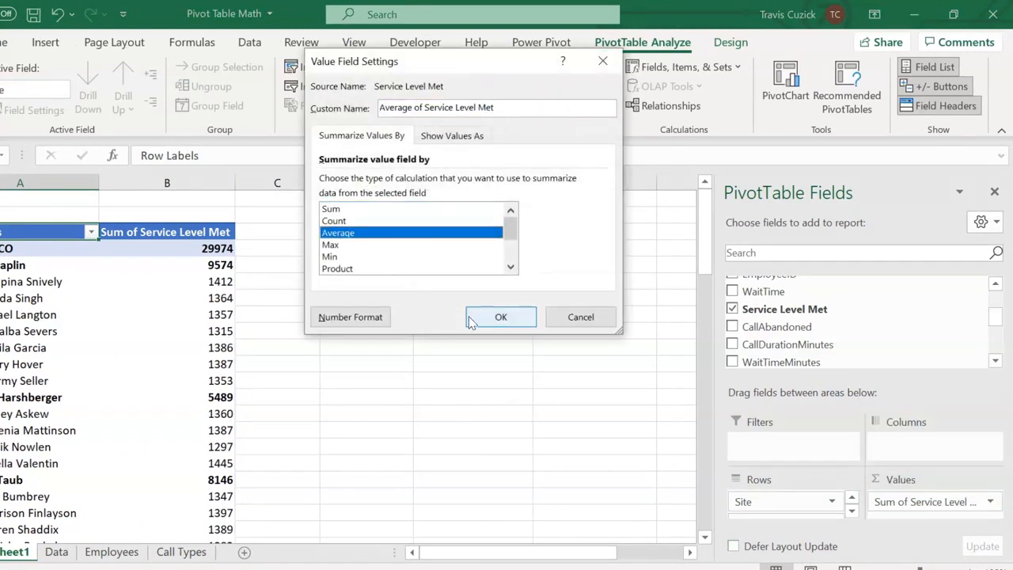
left_click(352, 317)
left_click(313, 155)
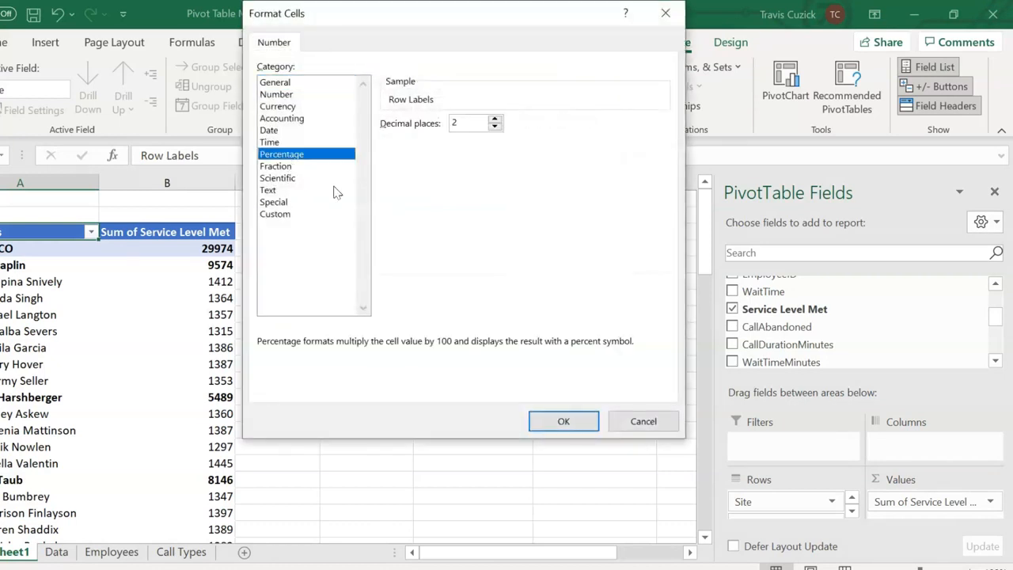
left_click(563, 421)
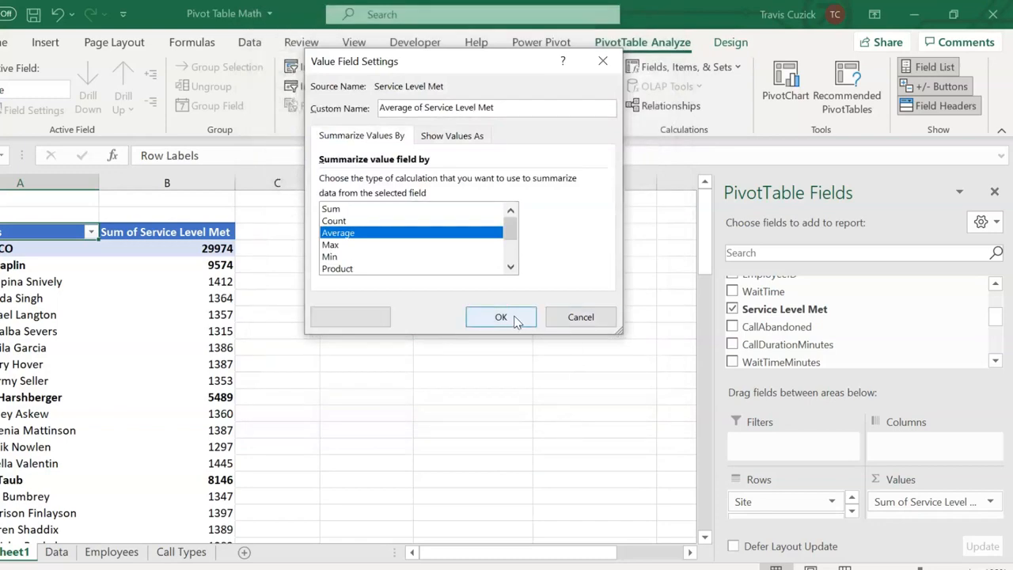
left_click(510, 317)
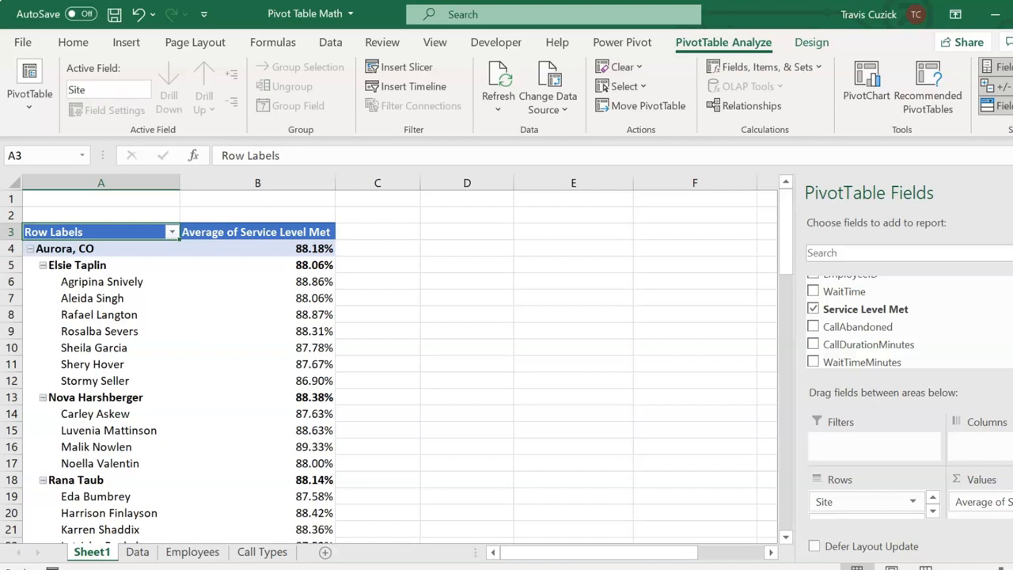
Step: Rename the averaged Service Level Met value field as "Service Level %"
left_click(981, 502)
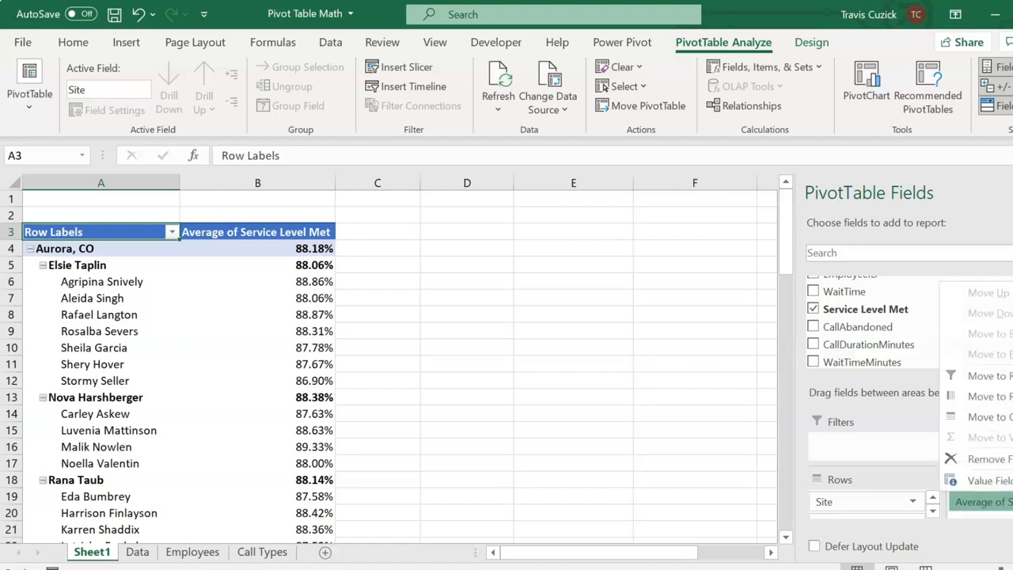
left_click(989, 480)
left_click_drag(507, 108, 402, 111)
key("Delete")
double_click(519, 108)
type("&")
key("BackSpace")
type("%")
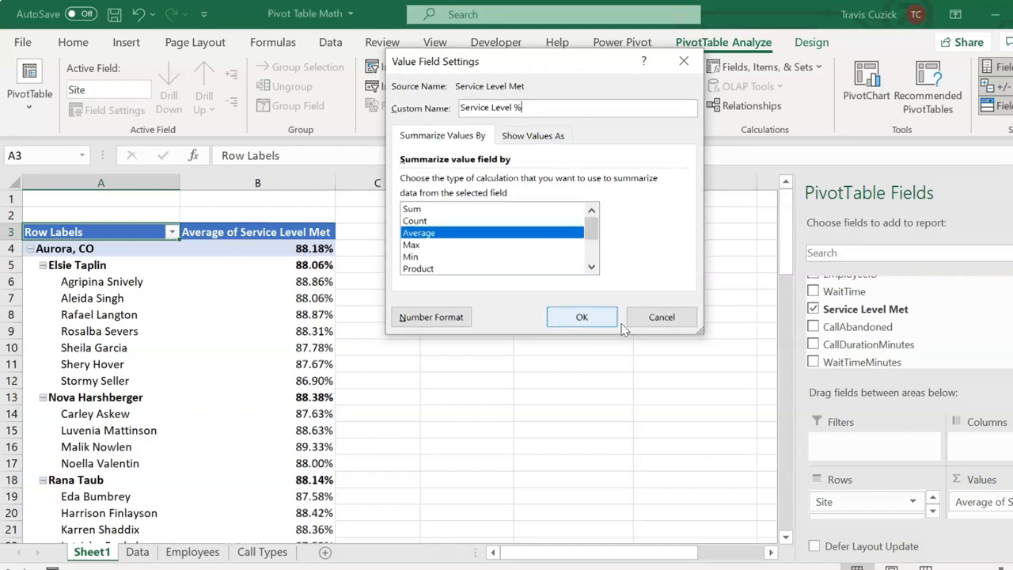
key("Return")
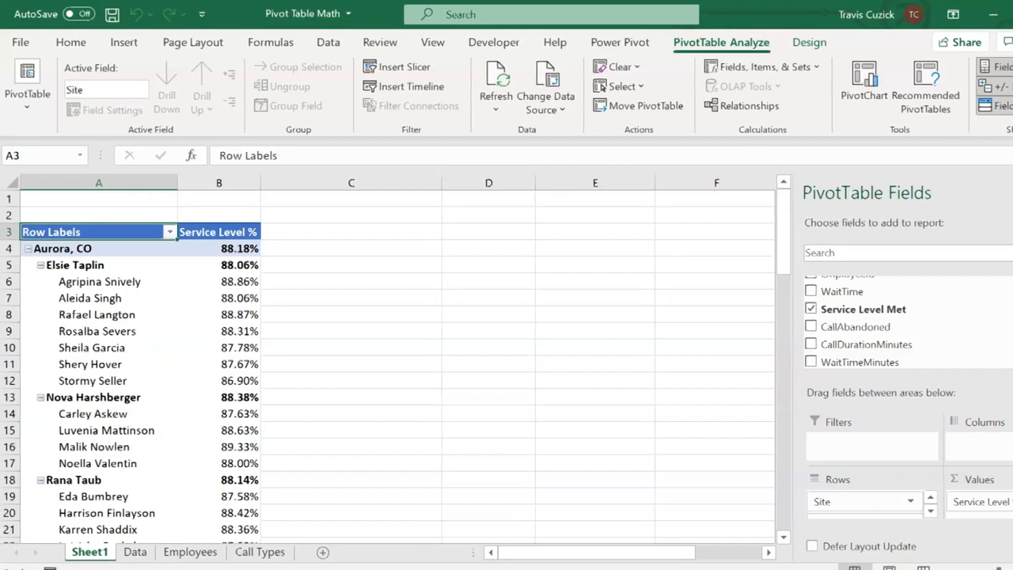
Step: Add Call ID as a value field before Service Level %, summarized by Count and named "Calls Answered"
left_click_drag(995, 326, 1008, 300)
left_click_drag(837, 281, 940, 507)
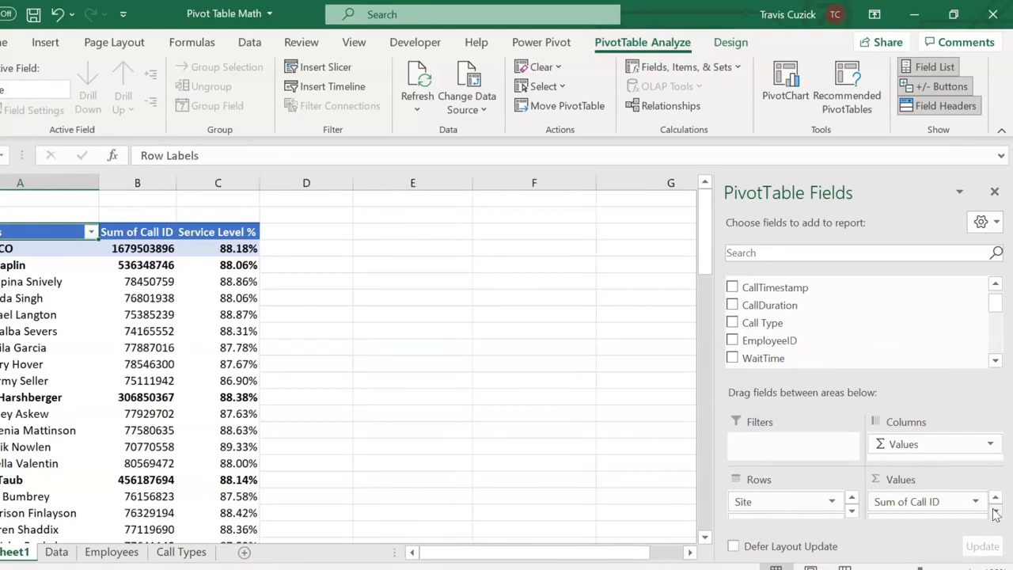
left_click(975, 501)
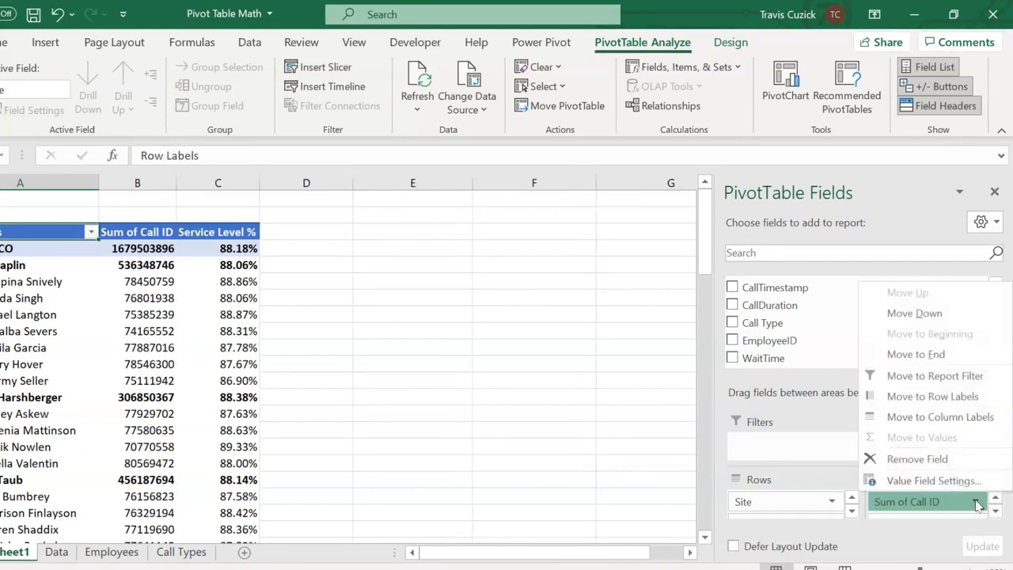
left_click(931, 485)
left_click(367, 222)
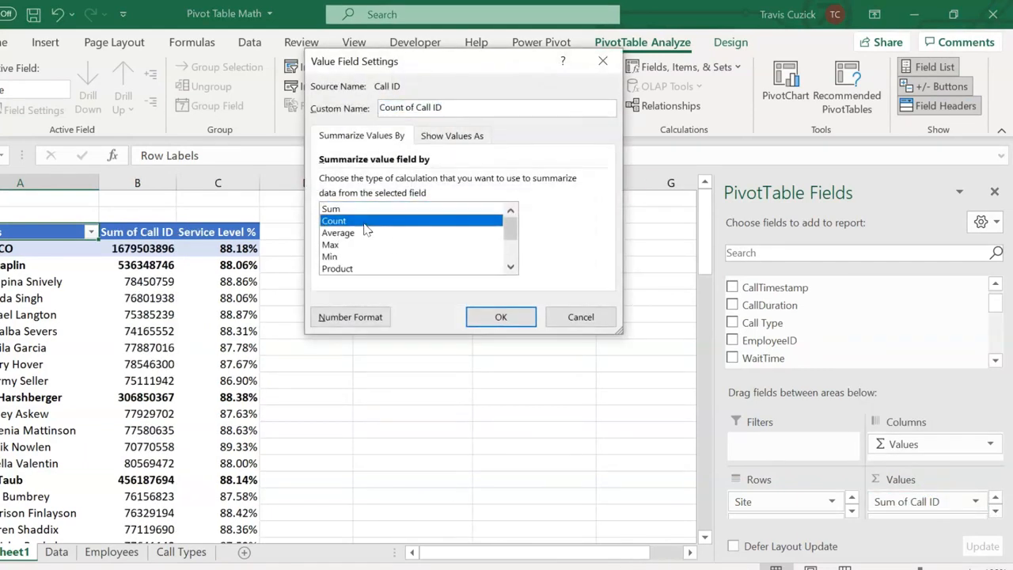
left_click_drag(451, 111, 355, 109)
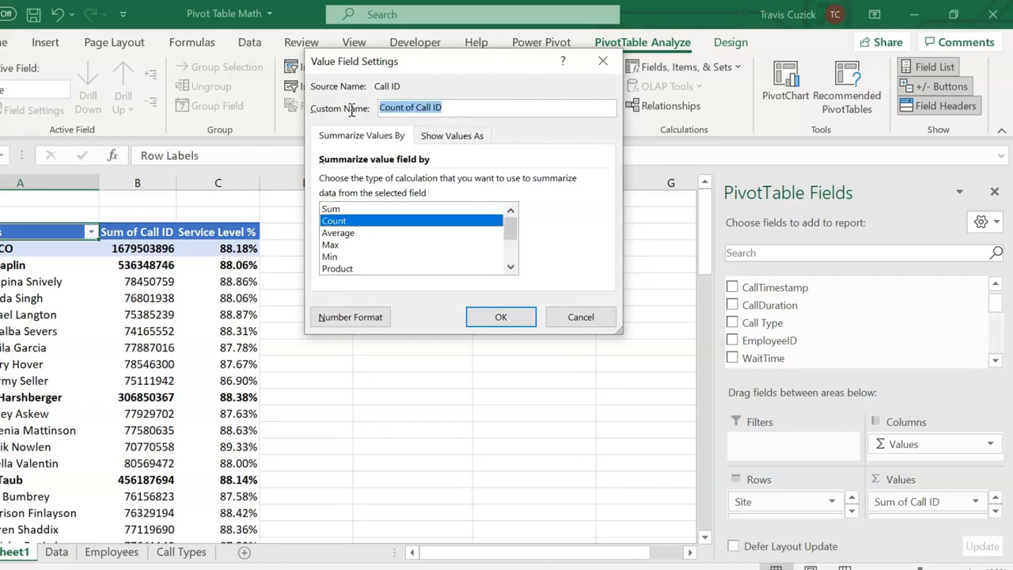
type("Calls An")
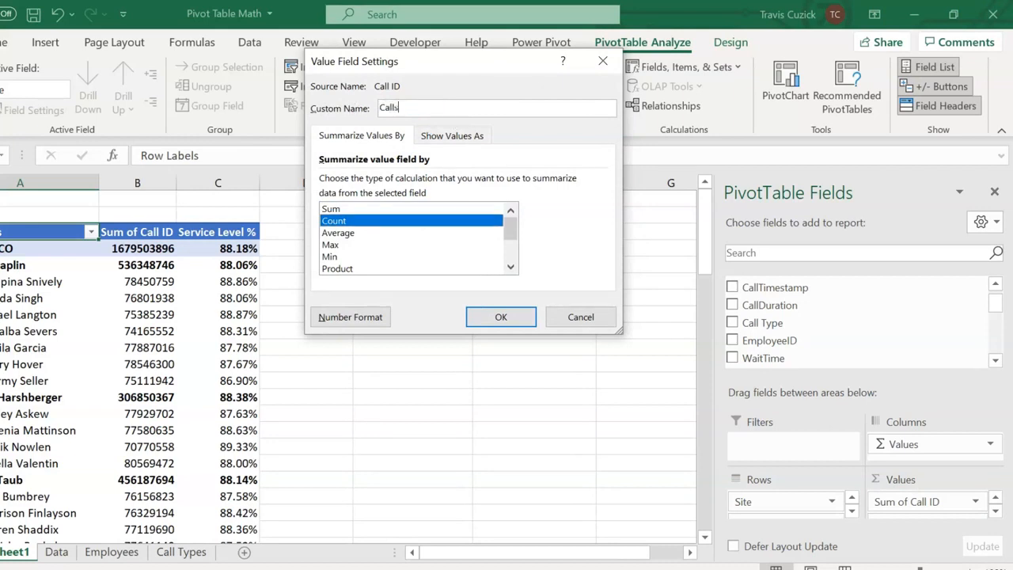
type("swered")
left_click(501, 316)
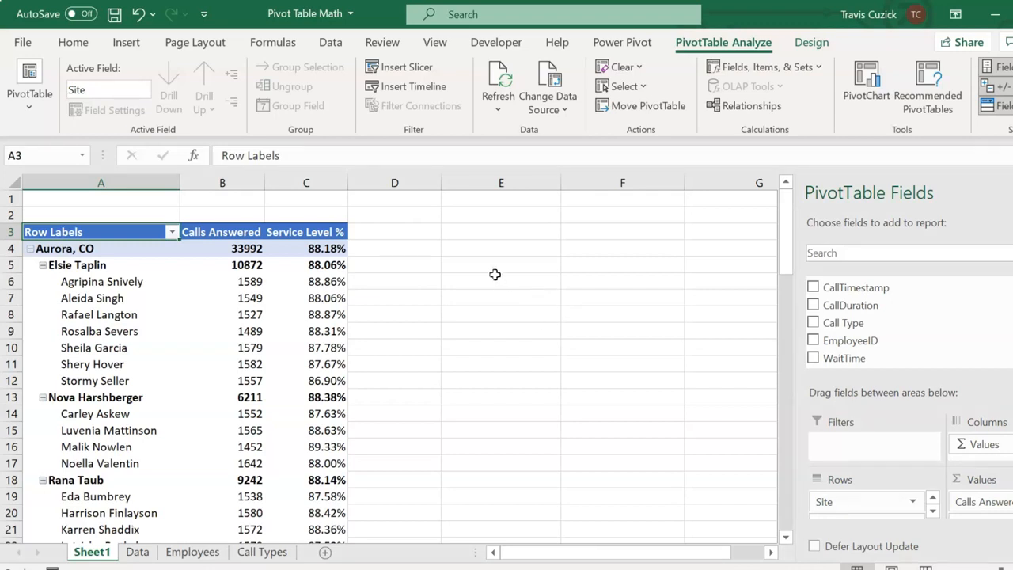
Step: Show the Calls Answered values as % of Column Total
left_click(248, 249)
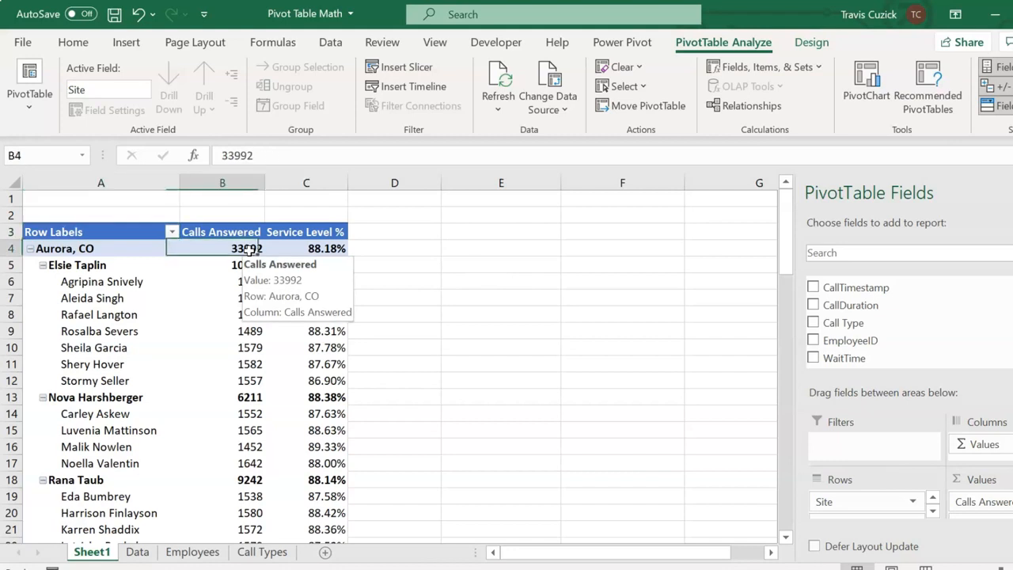
right_click(248, 250)
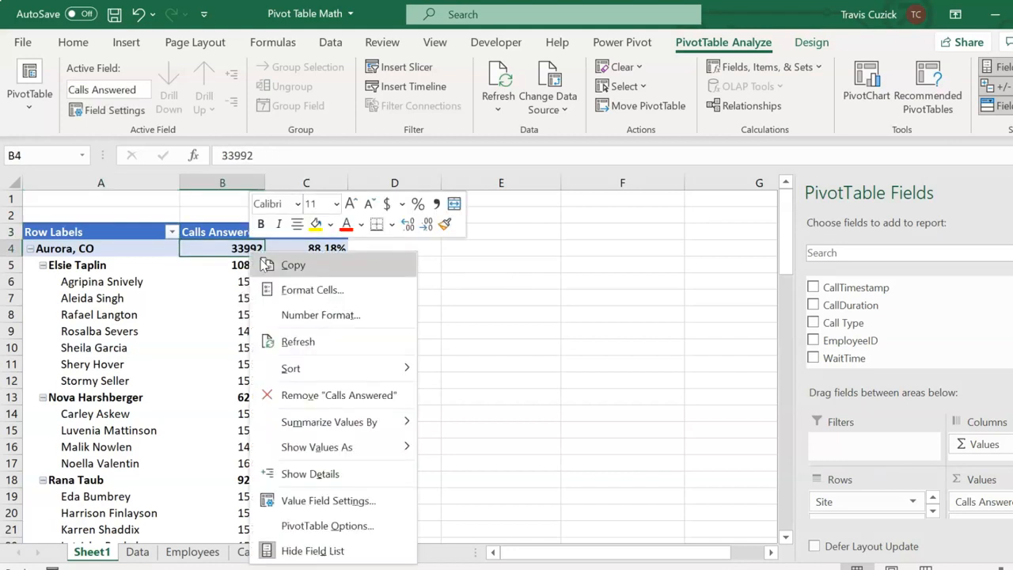
mouse_move(321, 450)
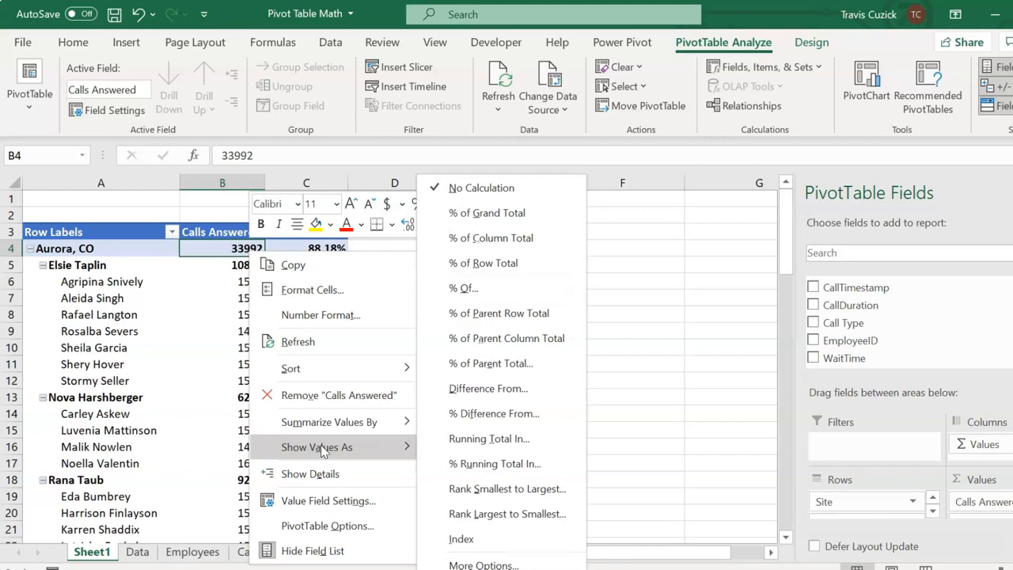
left_click(553, 245)
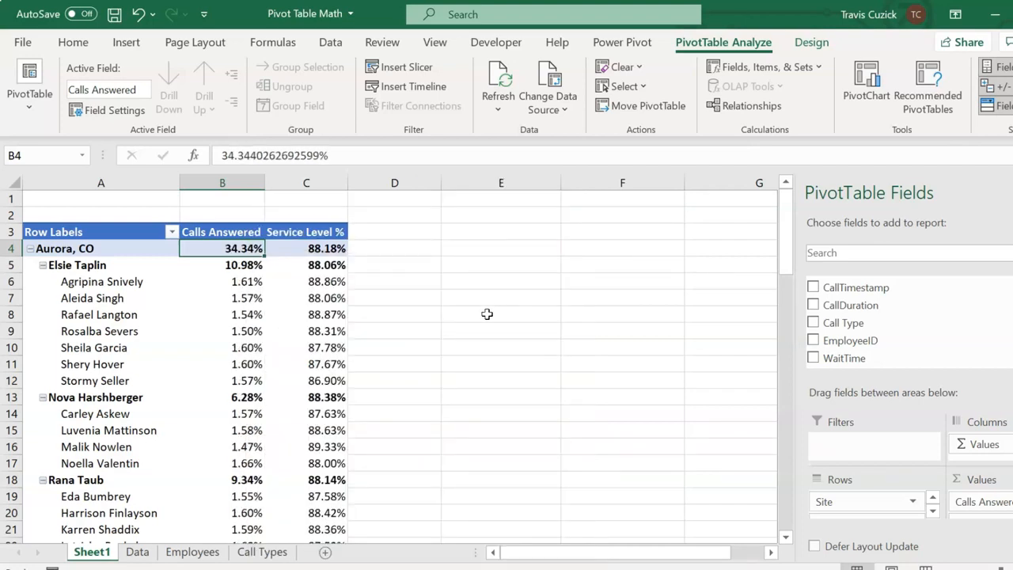
Step: Examine the Calls Answered percentages for an employee, the Aurora, Jacksonville and Spokane sites, the grand total and a Spokane manager
left_click(250, 282)
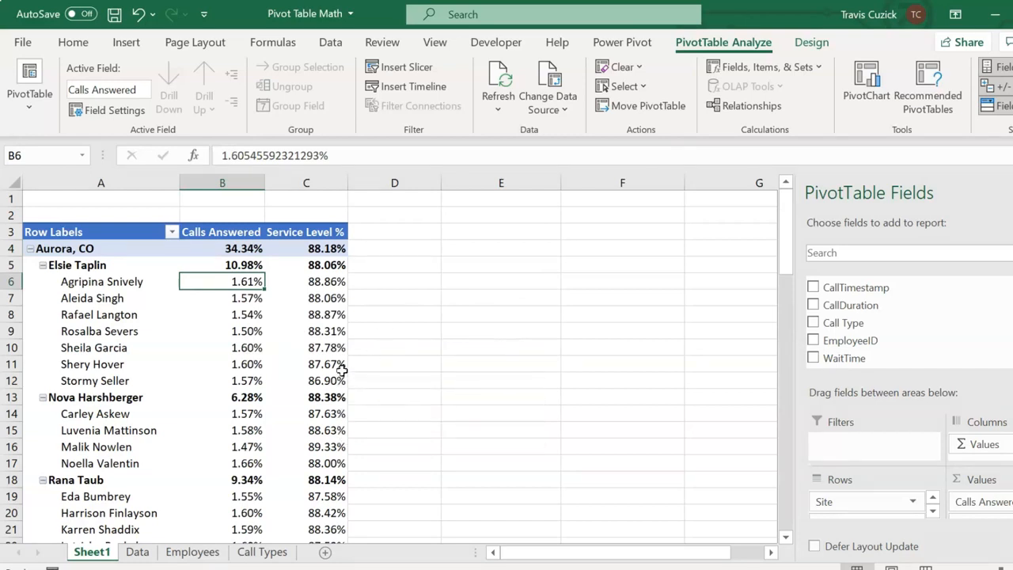
left_click(256, 250)
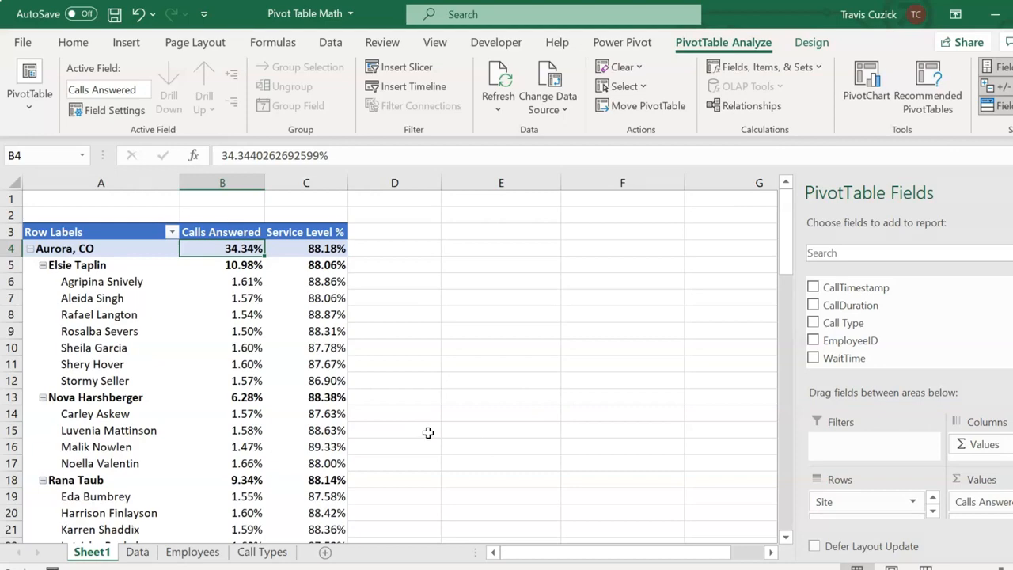
scroll(427, 432, "down", 5)
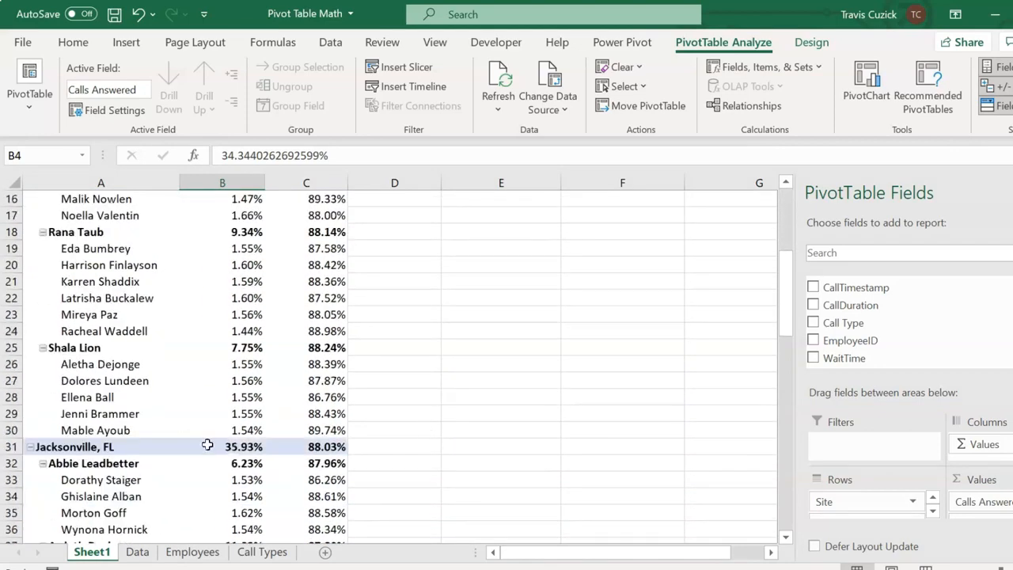
left_click(238, 447)
scroll(370, 437, "down", 7)
scroll(369, 437, "down", 6)
left_click(239, 264)
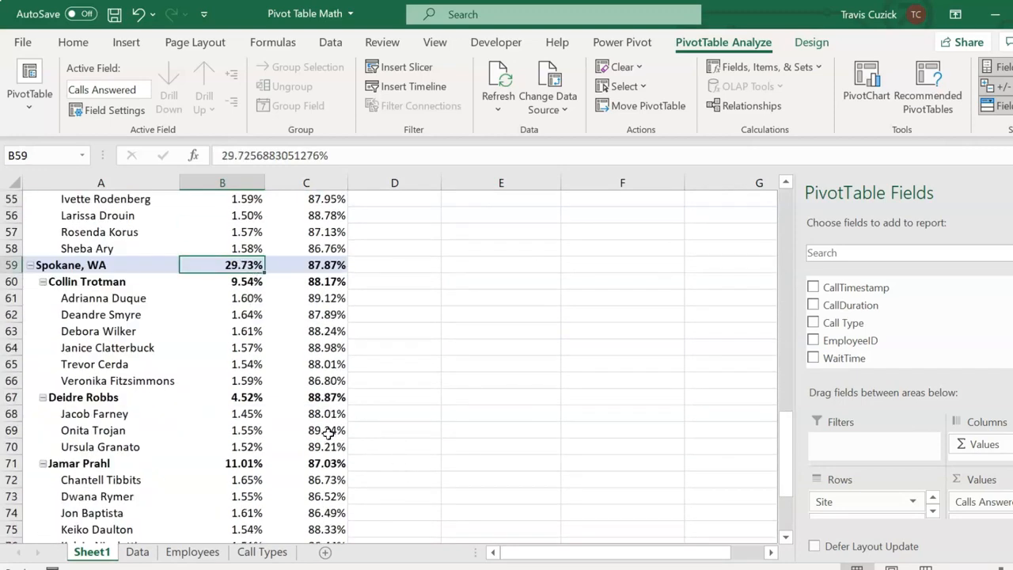
scroll(327, 431, "down", 2)
scroll(327, 432, "down", 3)
left_click(233, 413)
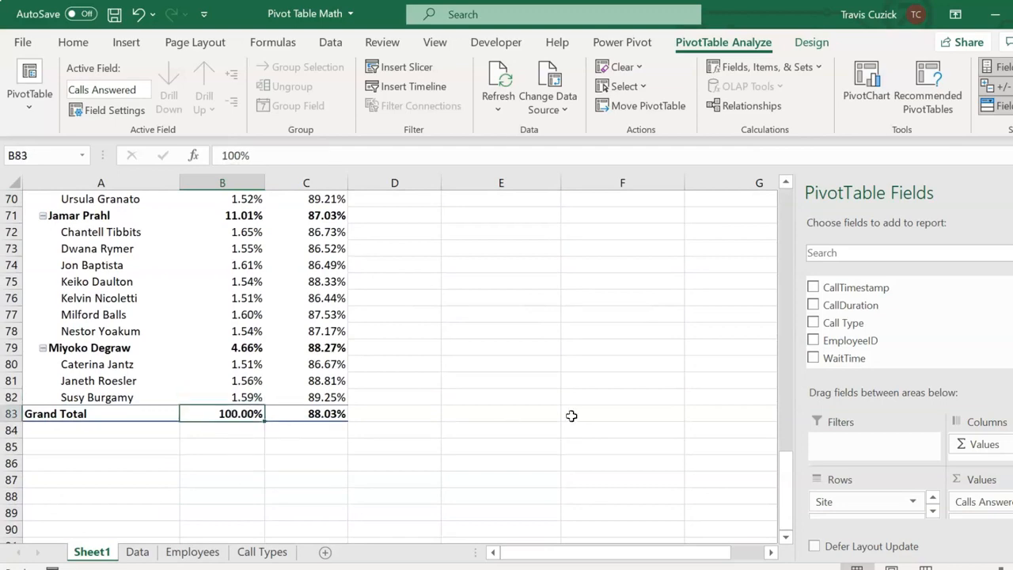
scroll(464, 378, "up", 2)
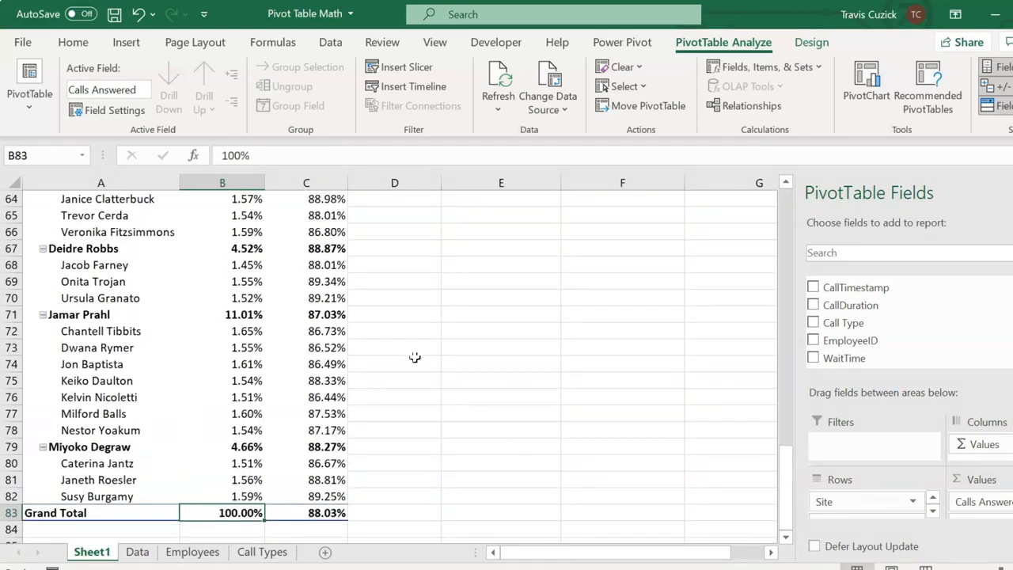
left_click(102, 314)
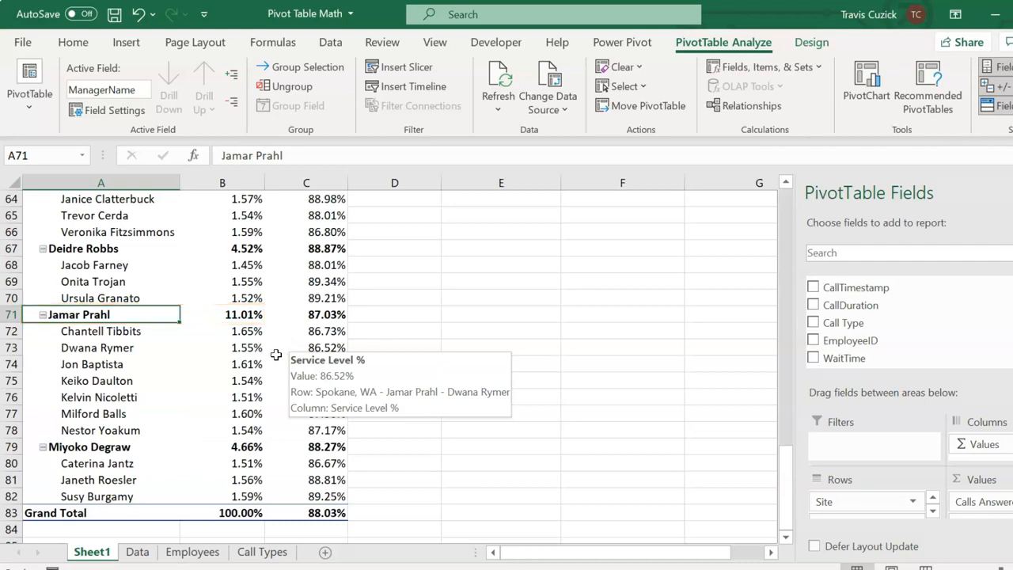
Step: Show the Calls Answered values as % of Parent Row Total
scroll(275, 355, "up", 1)
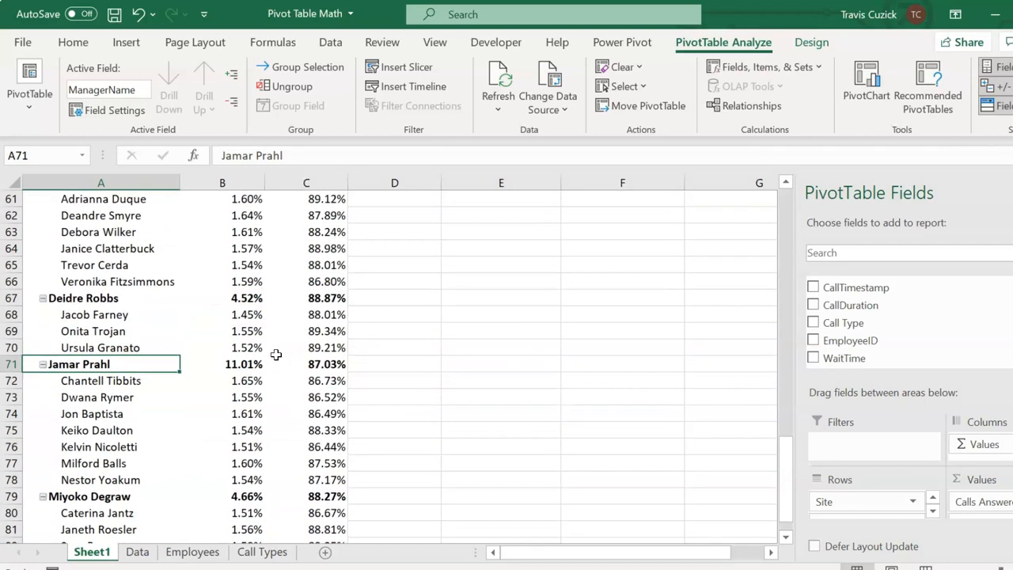
left_click(245, 231)
scroll(296, 454, "up", 20)
left_click(236, 248)
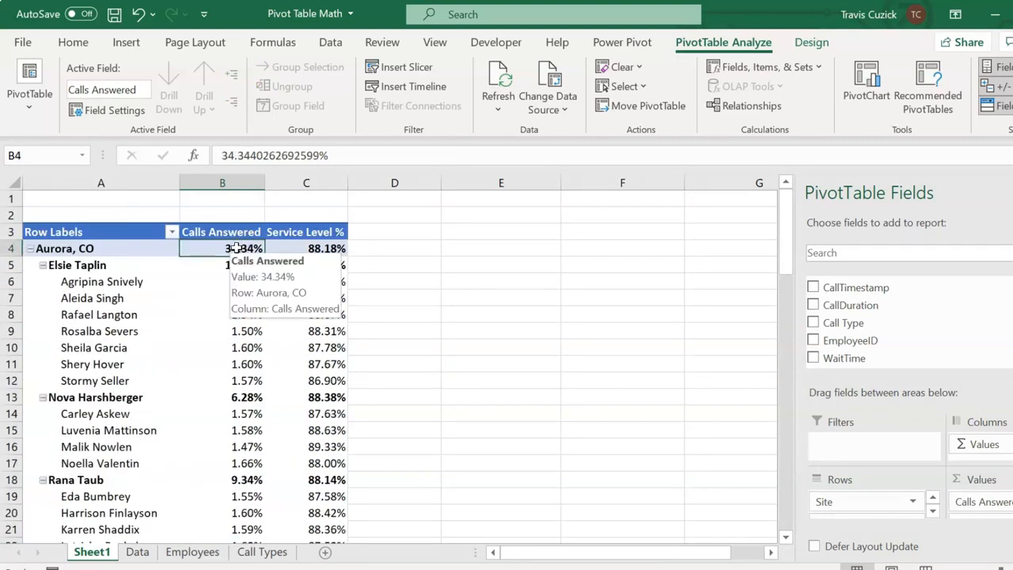
right_click(236, 248)
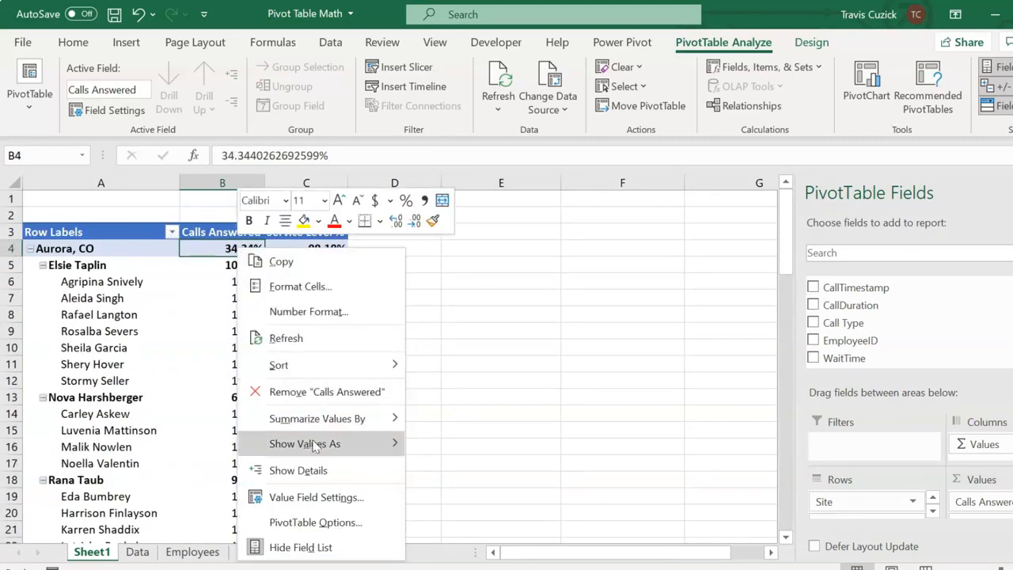
mouse_move(315, 444)
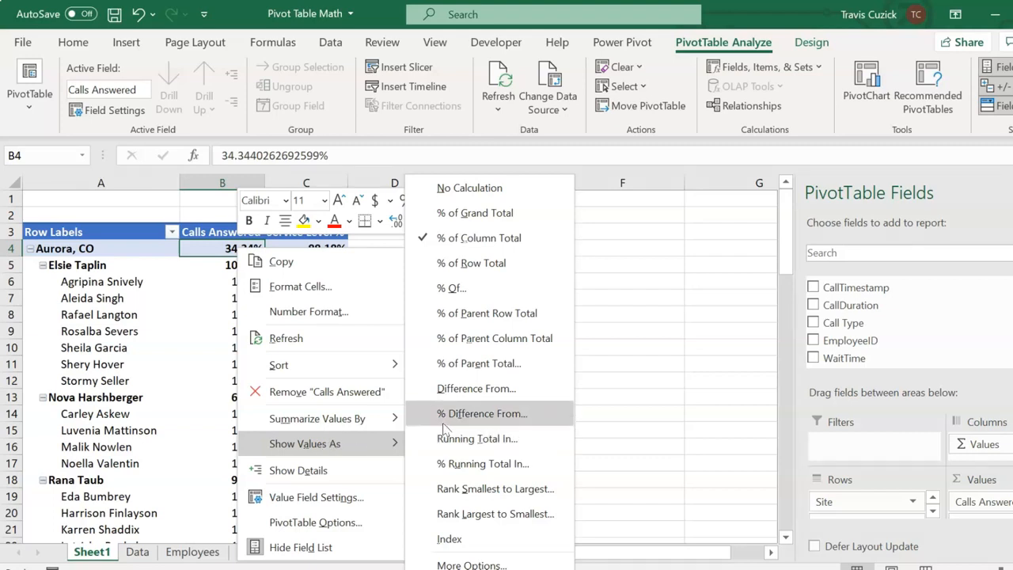
left_click(511, 315)
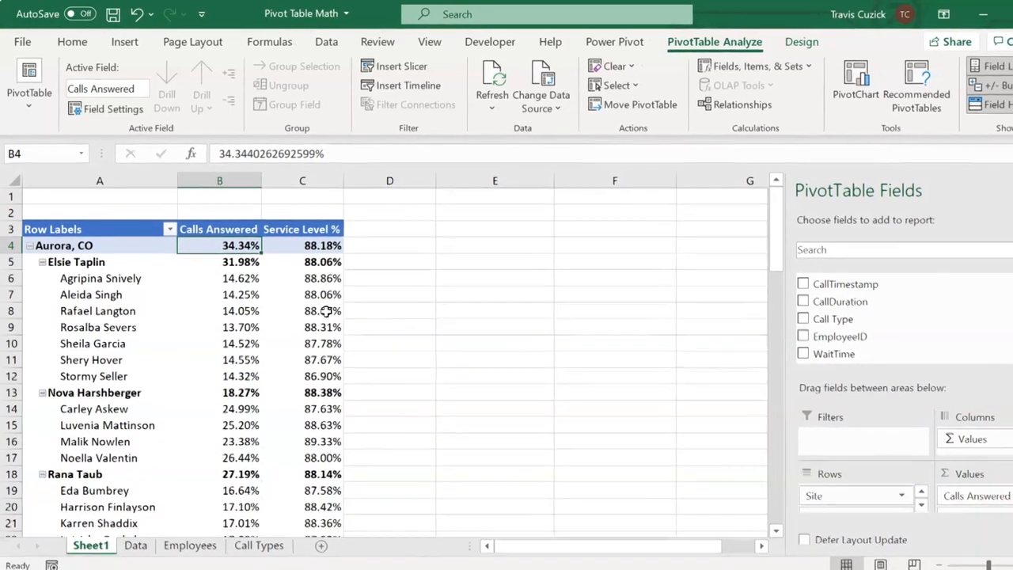
Step: Examine the Calls Answered shares of the employees under the first Aurora manager and of each manager within the Aurora site
left_click(239, 277)
left_click_drag(239, 278, 239, 375)
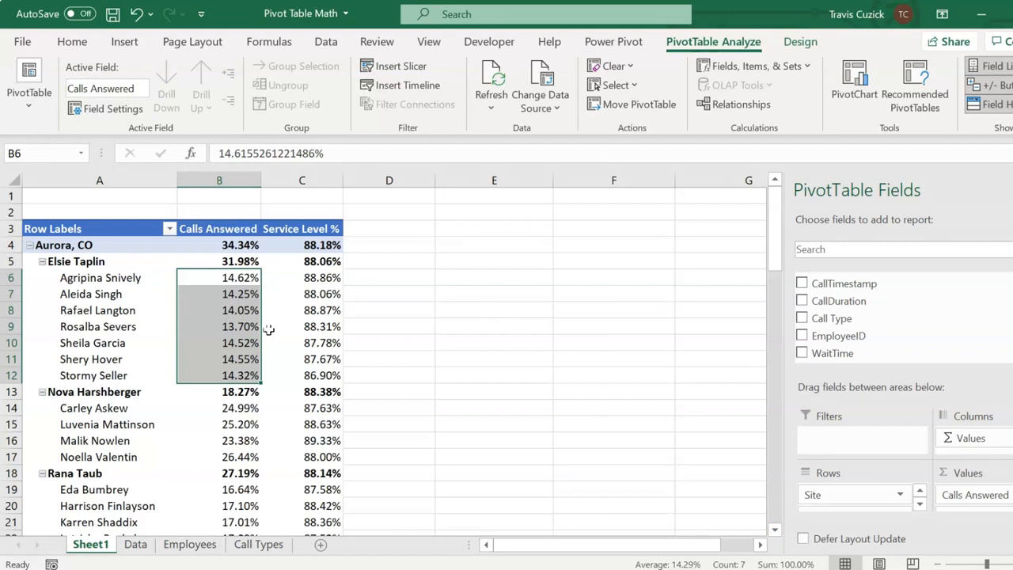
left_click(96, 261)
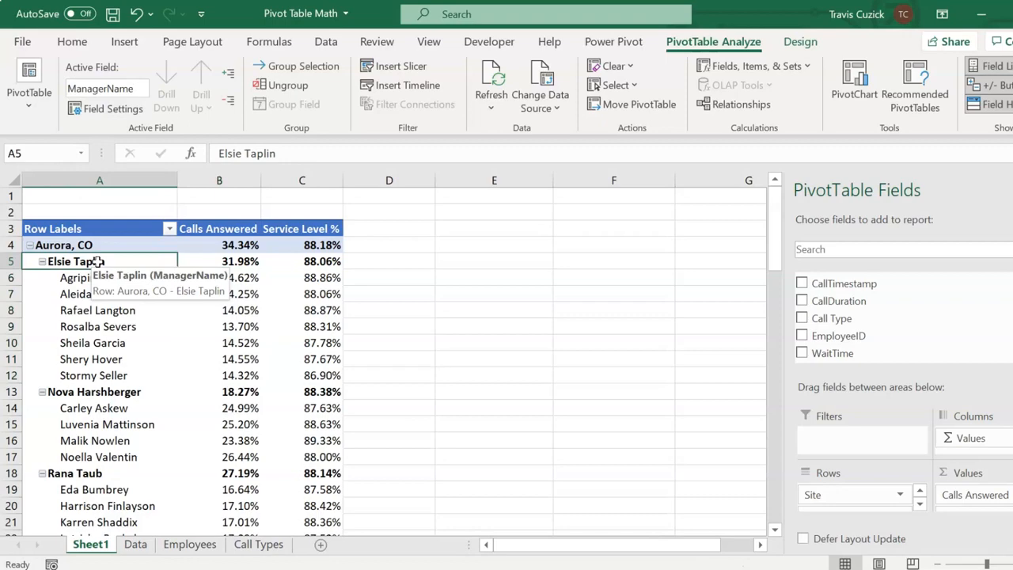
left_click(233, 262)
scroll(241, 272, "down", 1)
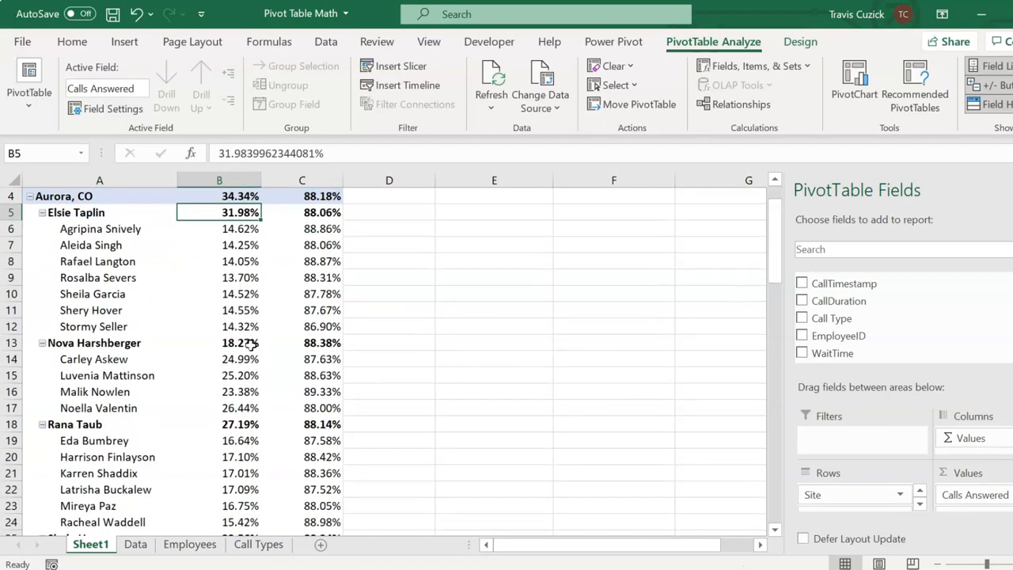
left_click(229, 346)
scroll(244, 360, "down", 2)
scroll(242, 352, "down", 1)
left_click(234, 325)
scroll(238, 348, "down", 3)
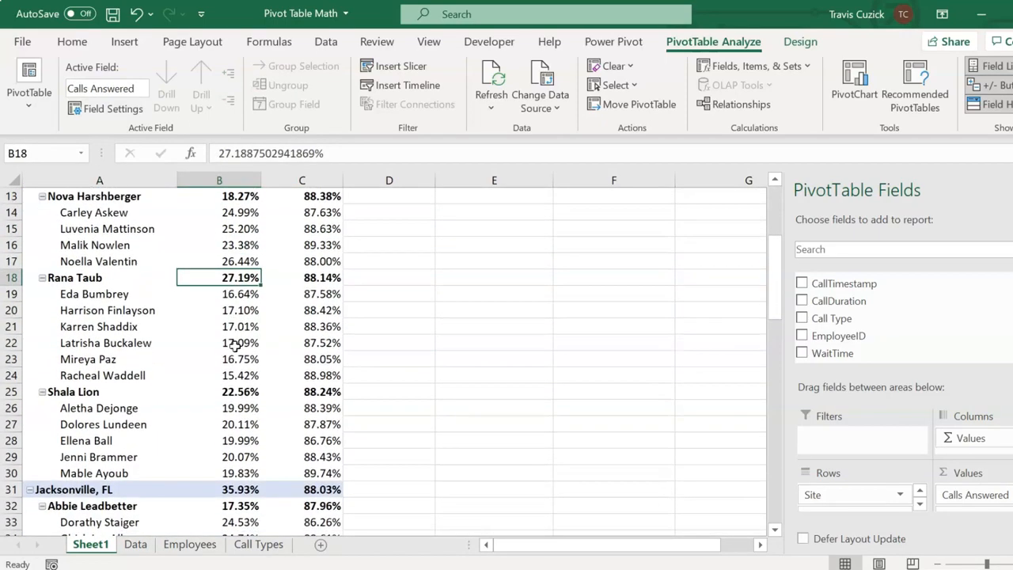
left_click(240, 392)
scroll(241, 393, "up", 4)
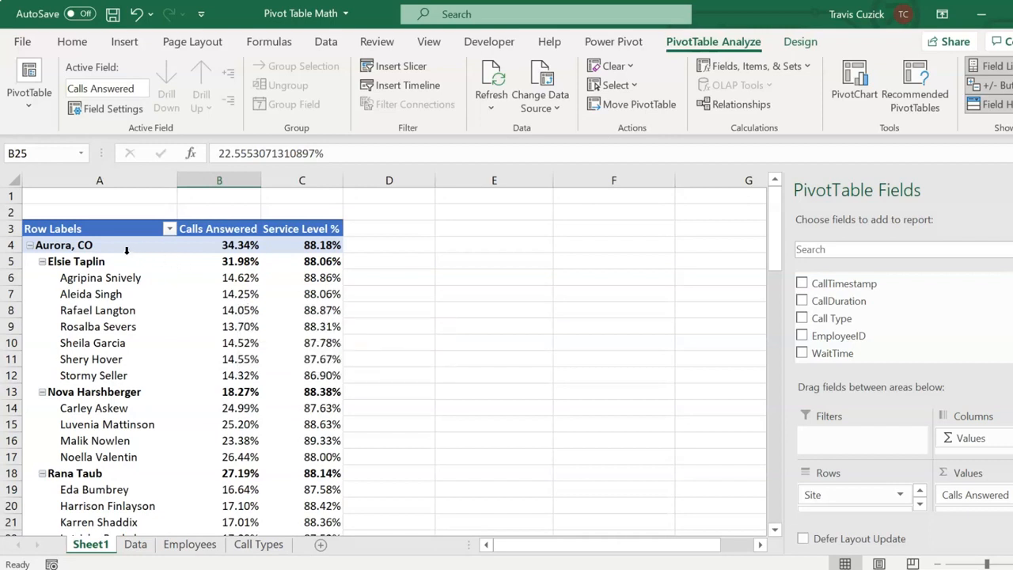
left_click(97, 248)
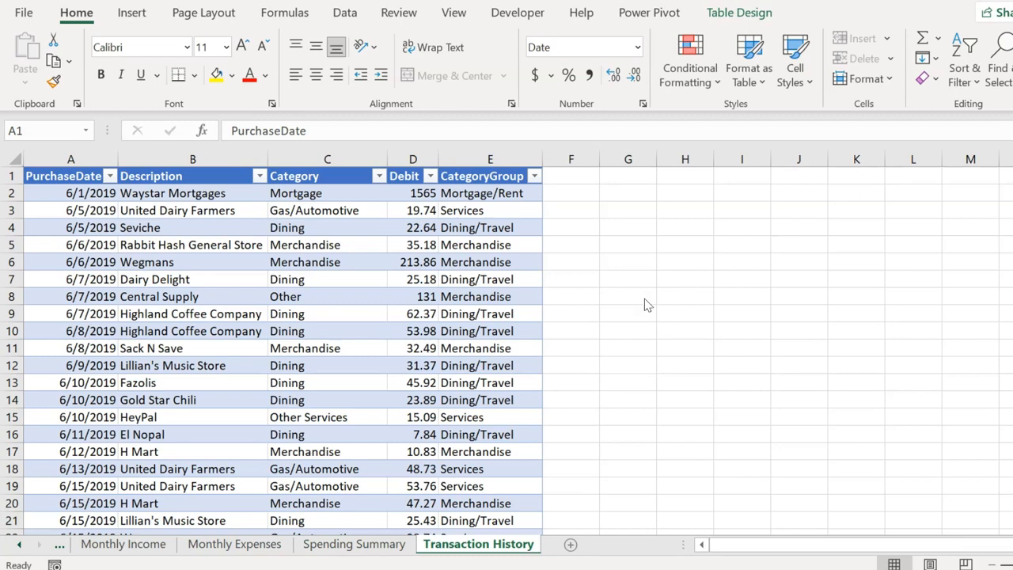
Step: View the finished Spending Summary pivot table with the Dining category expanded by merchant and 2019 expanded by month
key("ctrl+Page_Up")
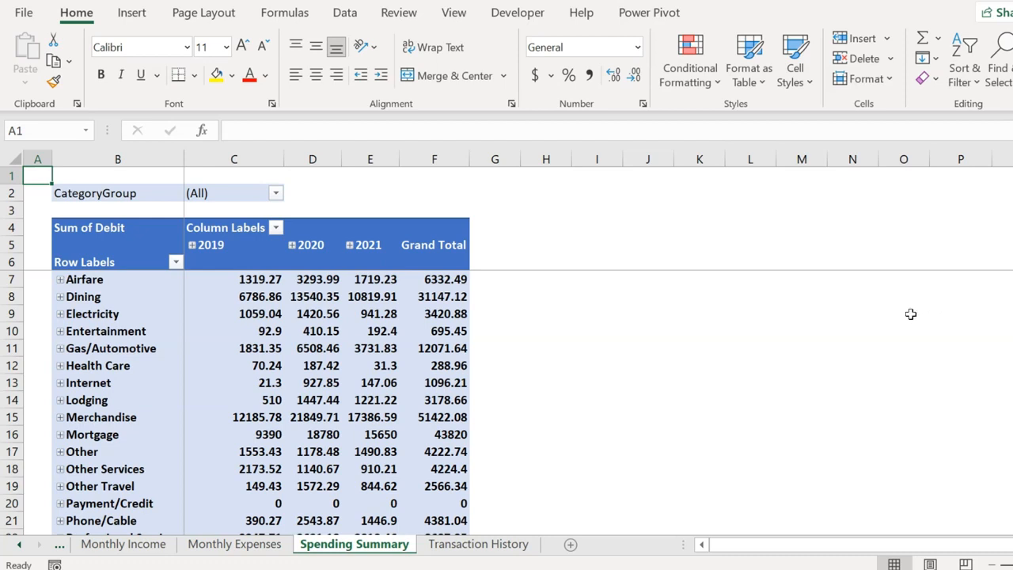
left_click(60, 296)
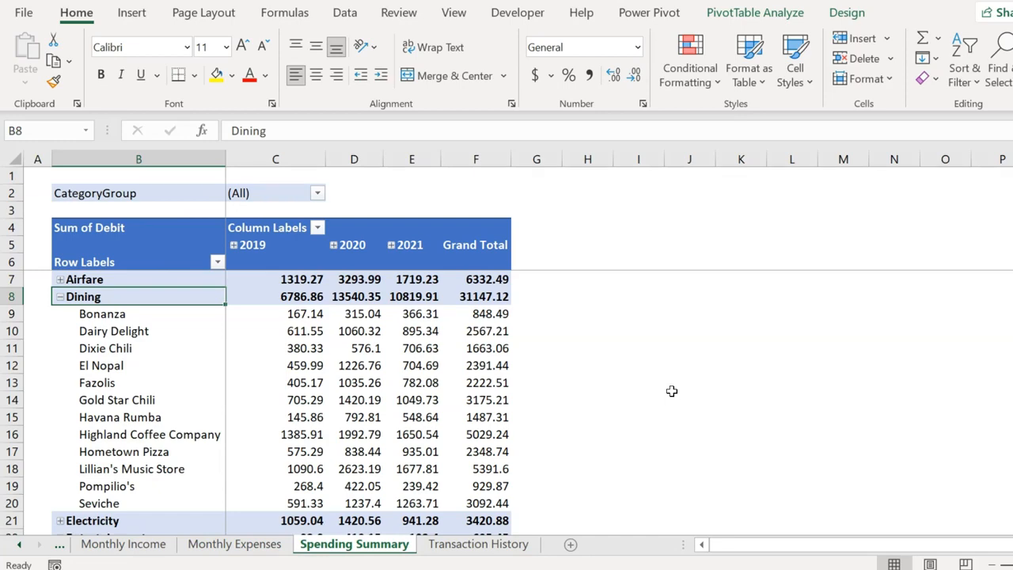
left_click(234, 245)
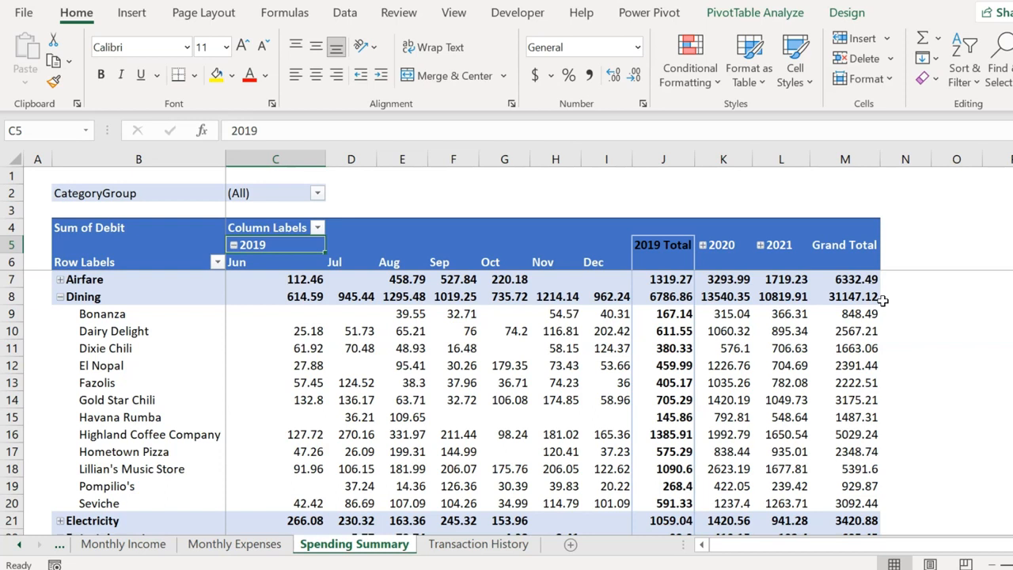
Step: Examine the CategoryGroup filter options without applying any, and look through the remaining spending categories
left_click(318, 194)
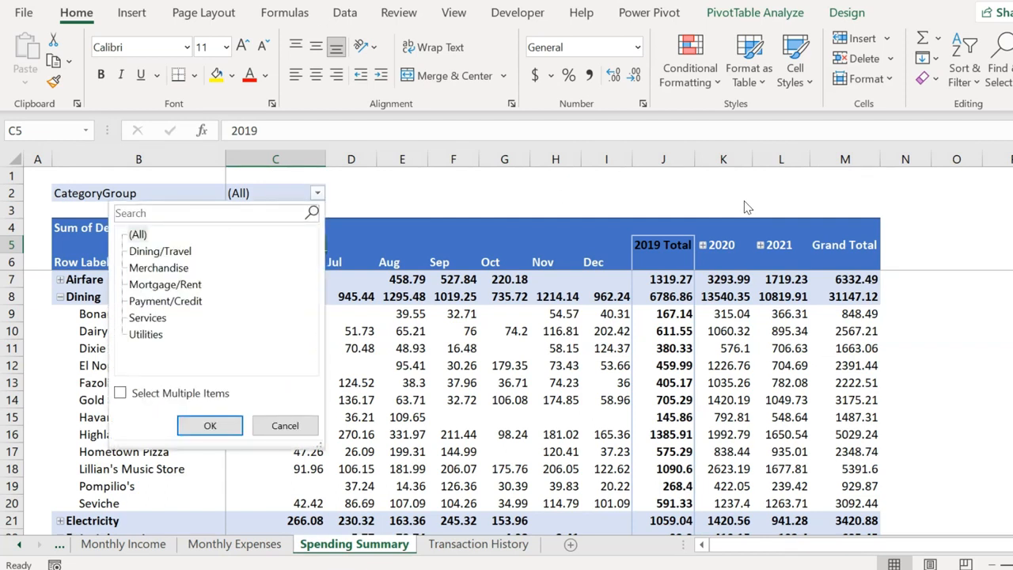
left_click(302, 425)
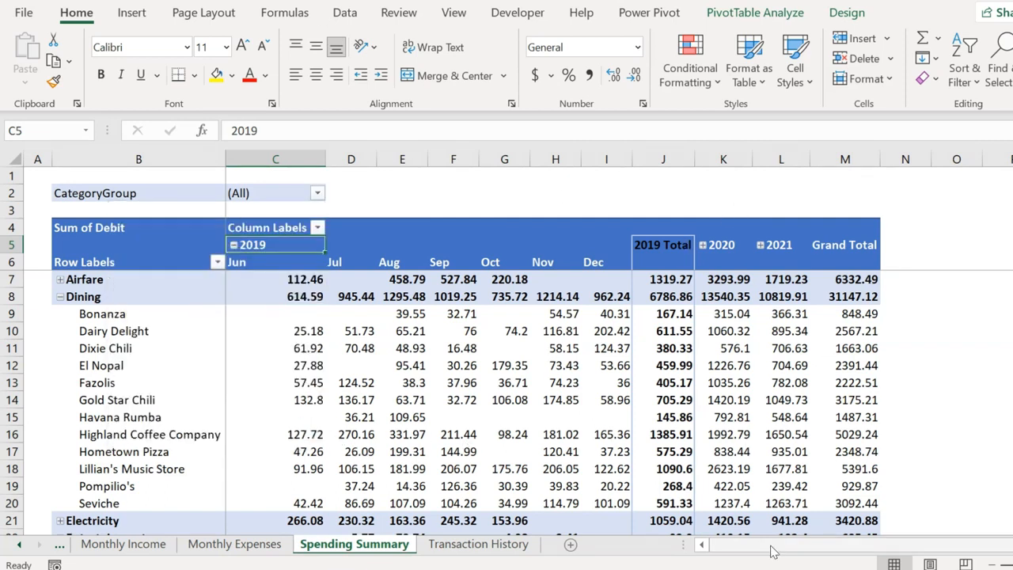
left_click_drag(773, 551, 718, 560)
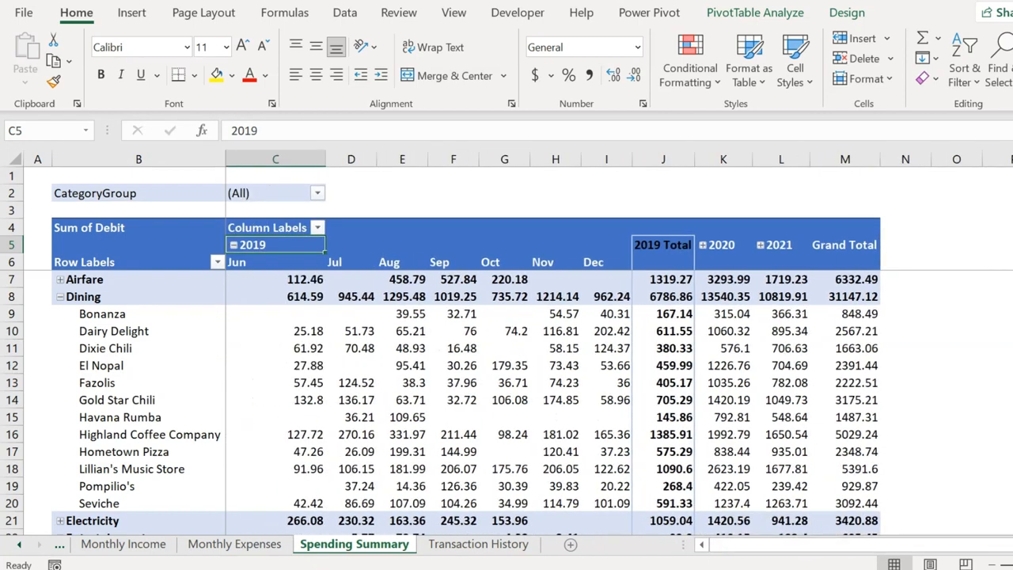
scroll(440, 403, "down", 3)
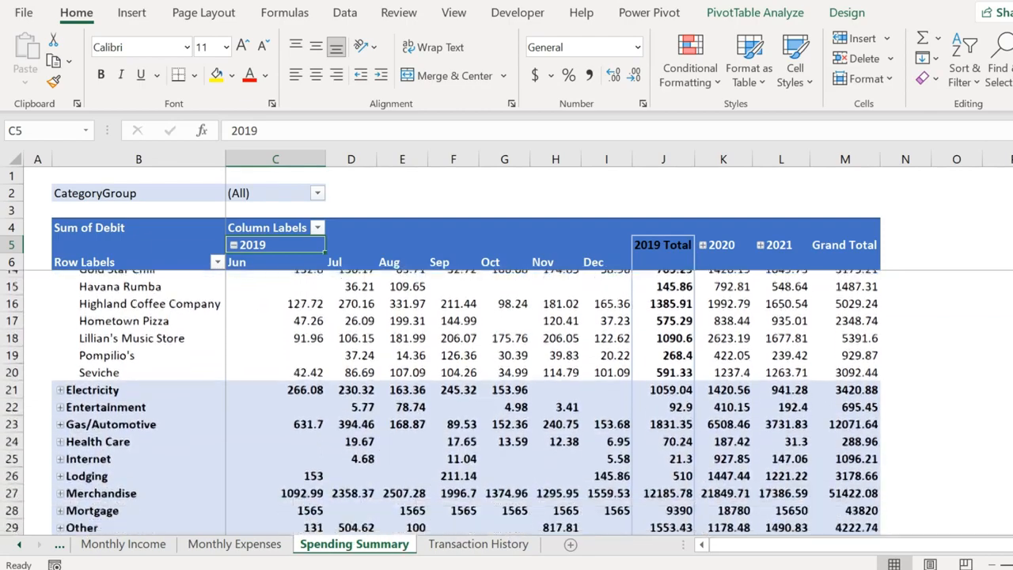
scroll(441, 403, "up", 3)
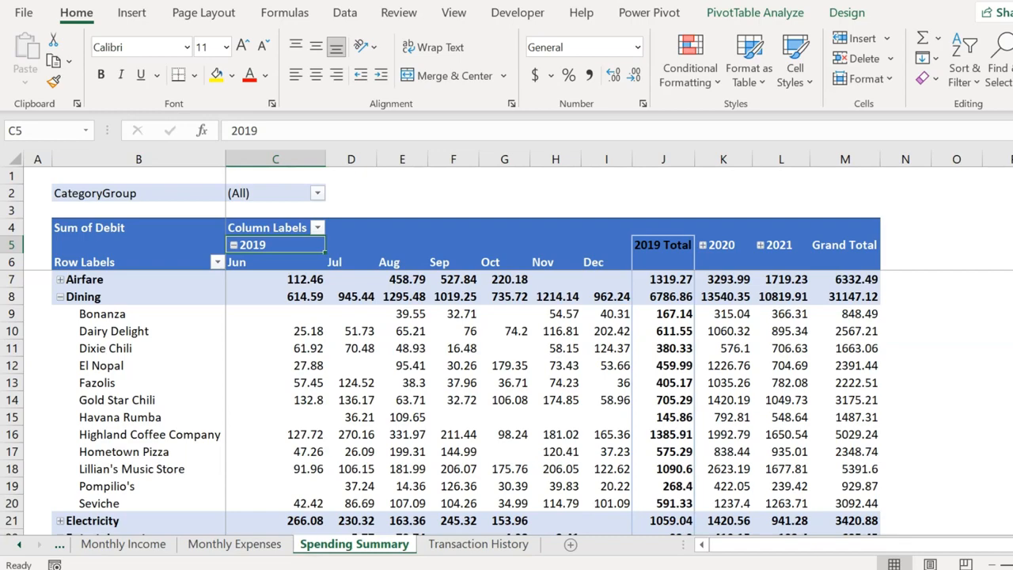
Step: Switch to File Explorer, open the starting workbook from the Pivot Tables budget project folder and show its Transaction History sheet
mouse_move(538, 568)
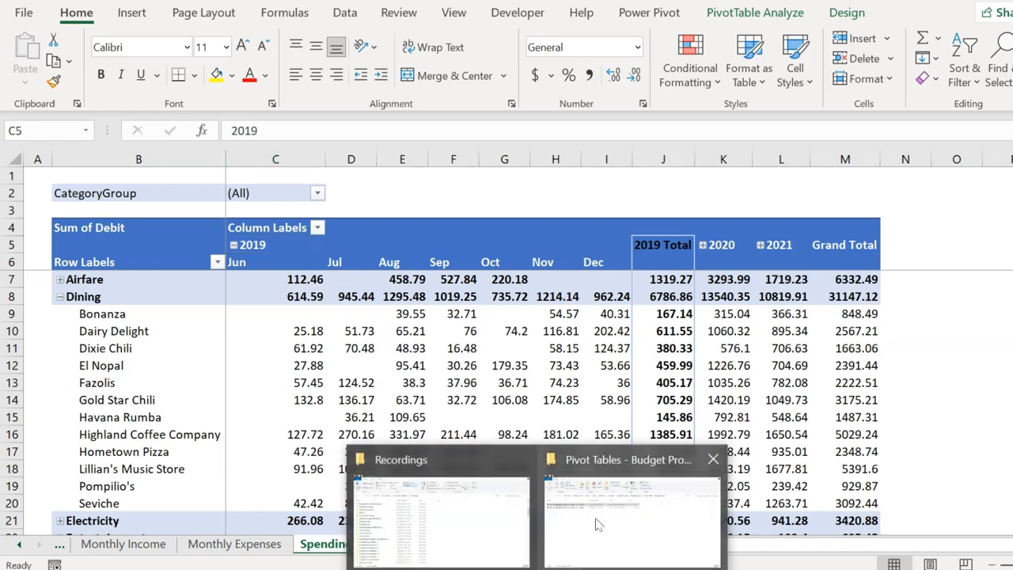
left_click(595, 520)
double_click(244, 186)
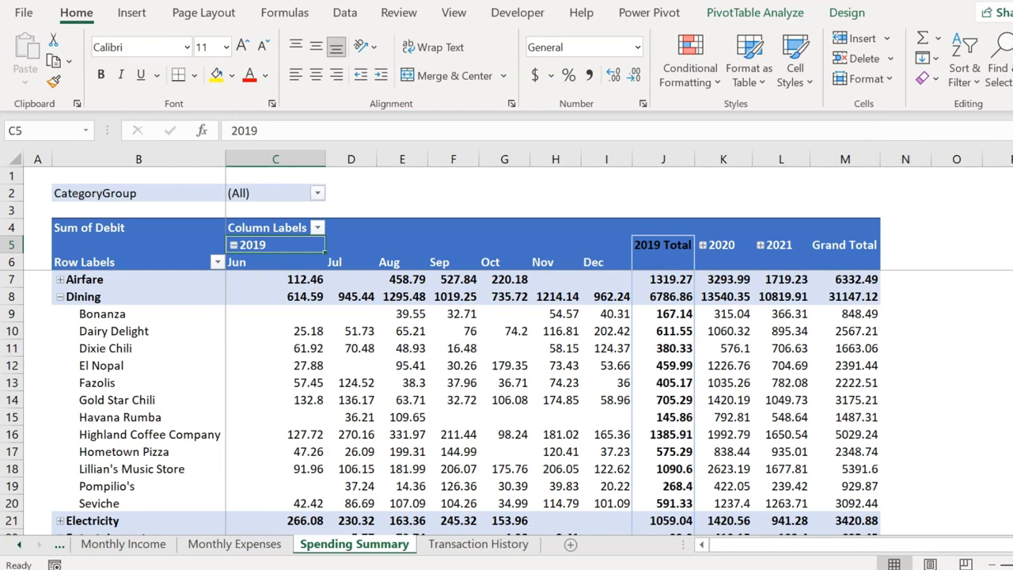
left_click(521, 540)
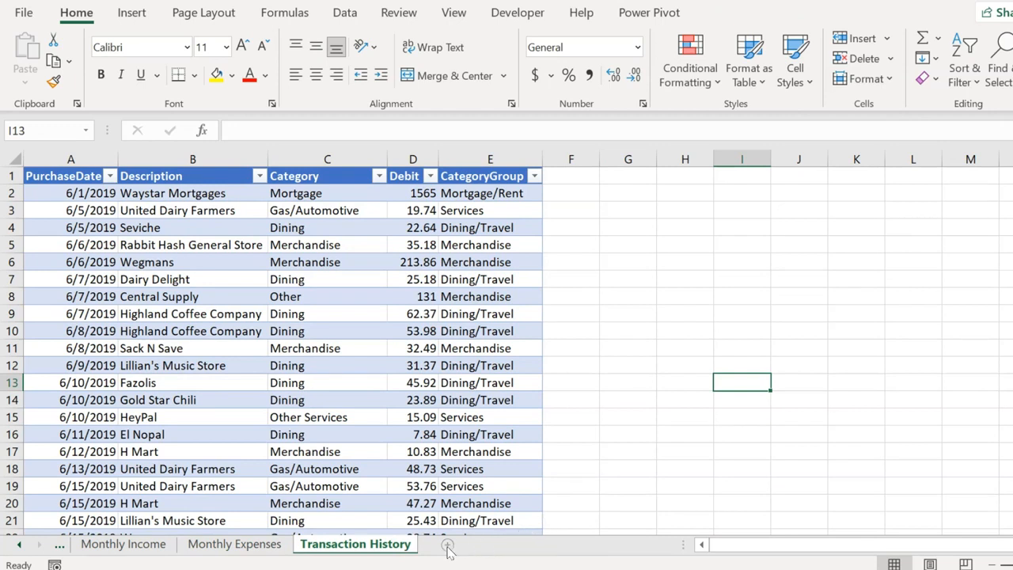
Step: Insert a new worksheet before Transaction History and name it "Spending Summary"
right_click(389, 551)
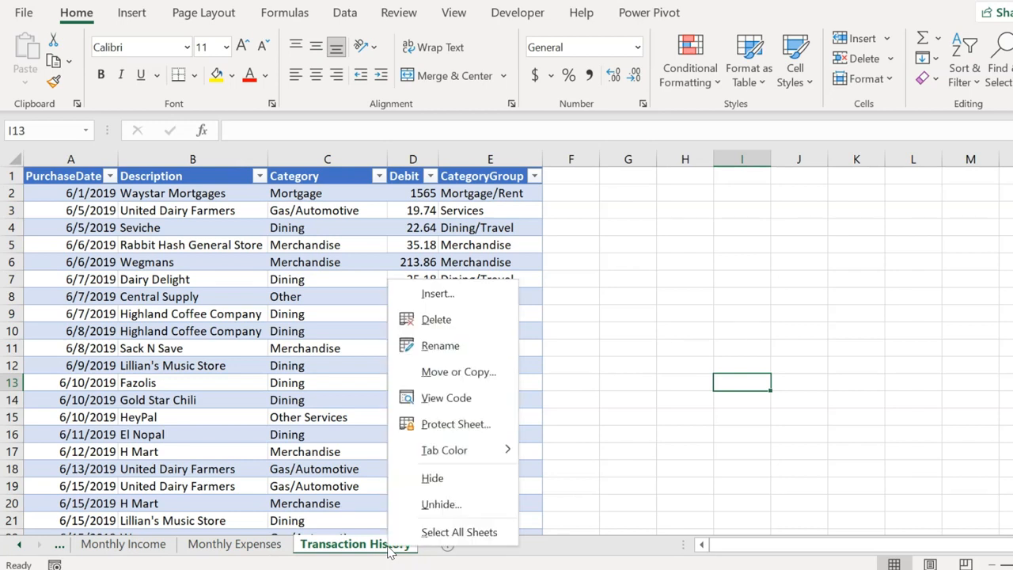
left_click(455, 299)
left_click(599, 436)
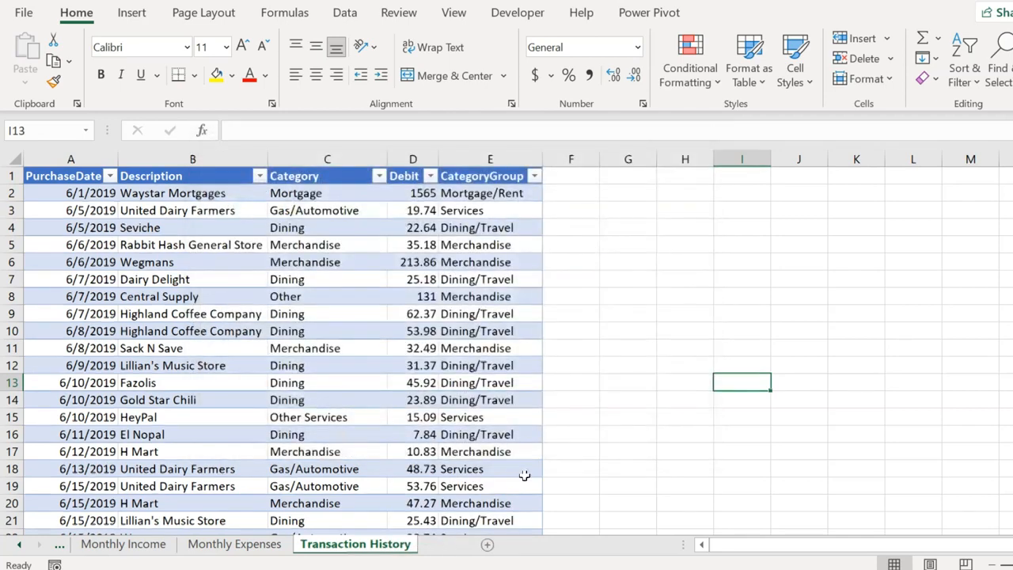
double_click(328, 546)
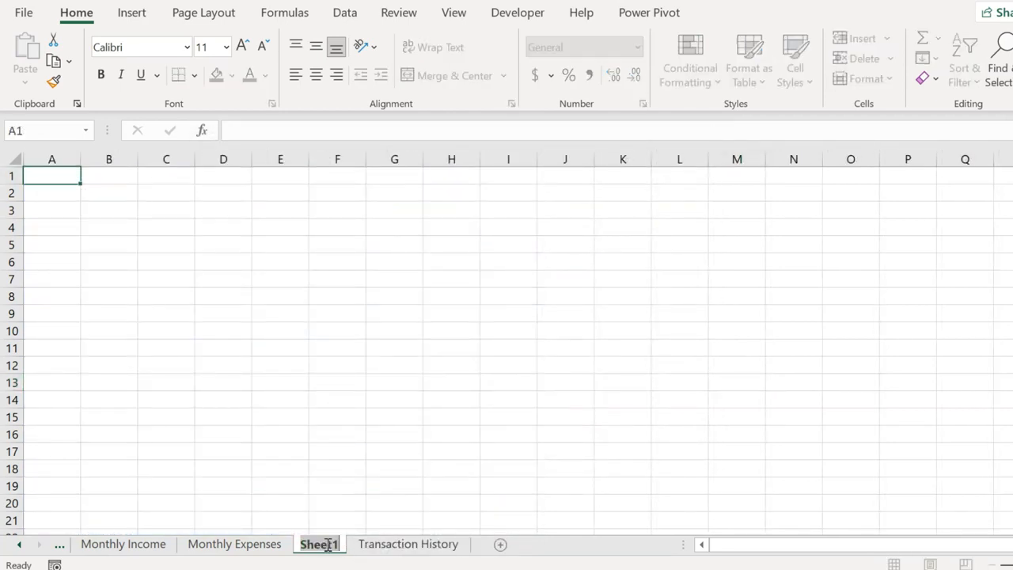
type("Spend")
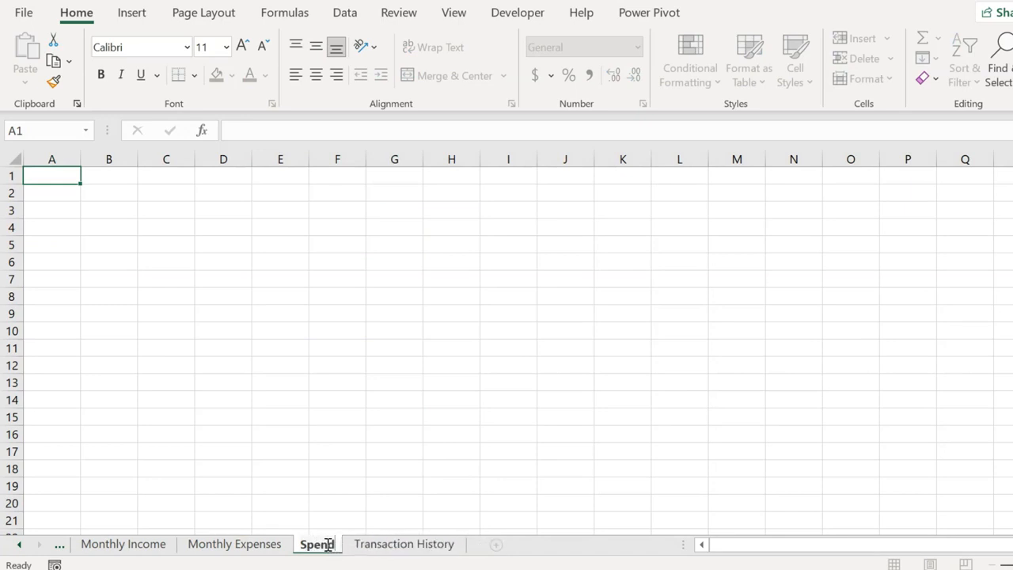
type("ing Summary")
key("Return")
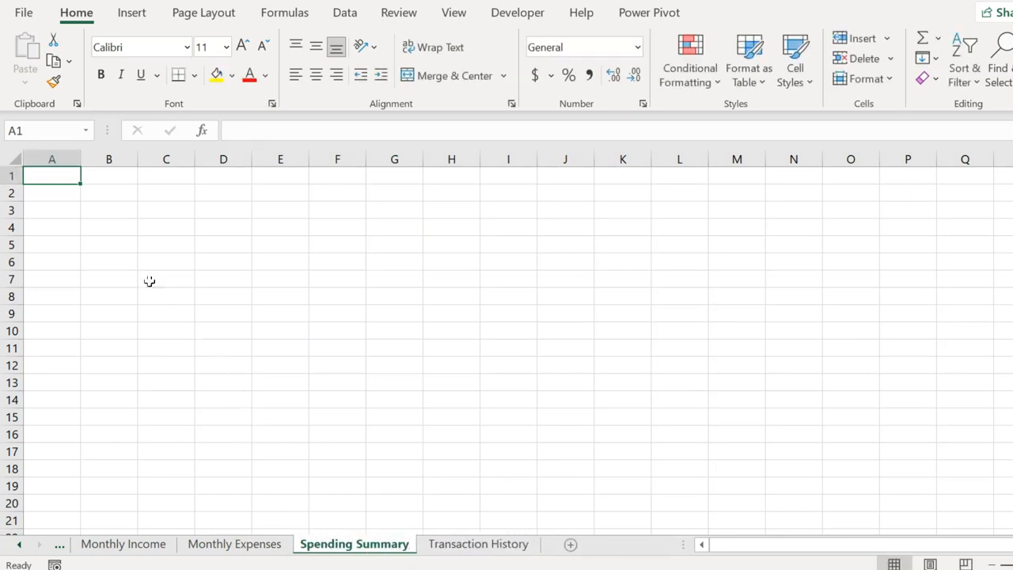
Step: Create a PivotTable at cell B3 of Spending Summary, using the transactions table on the Transaction History sheet as its source
left_click(111, 210)
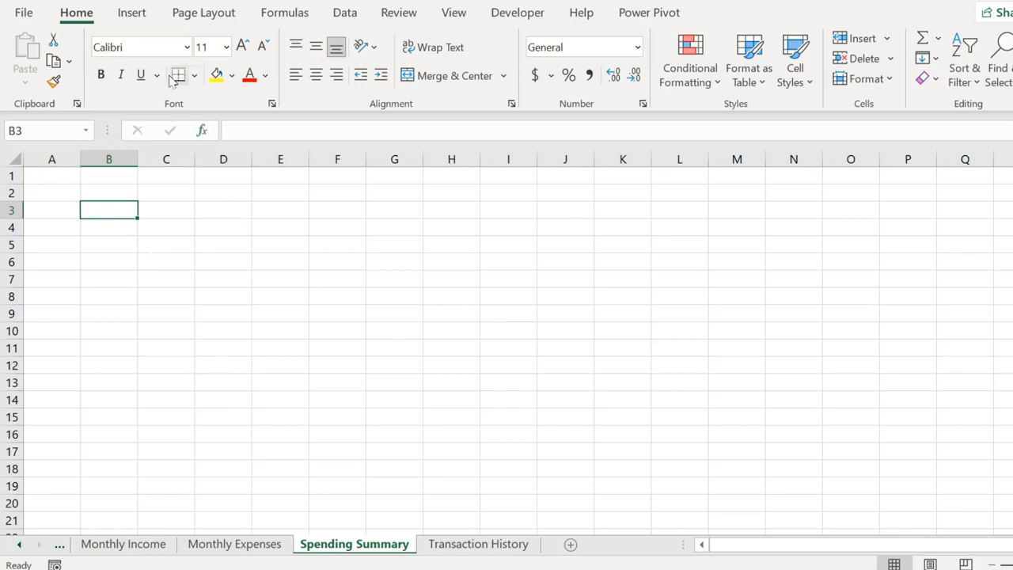
left_click(131, 12)
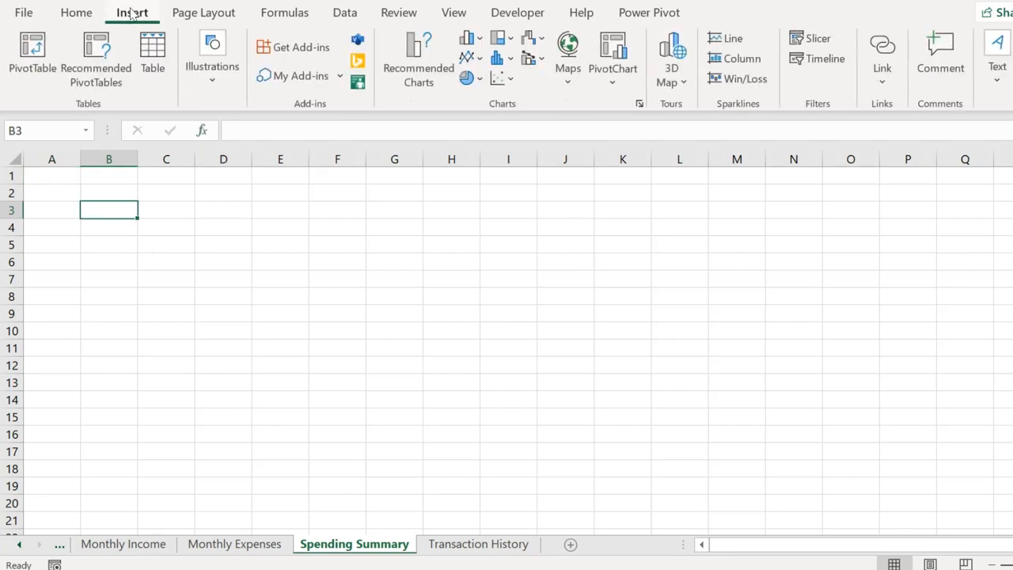
left_click(36, 68)
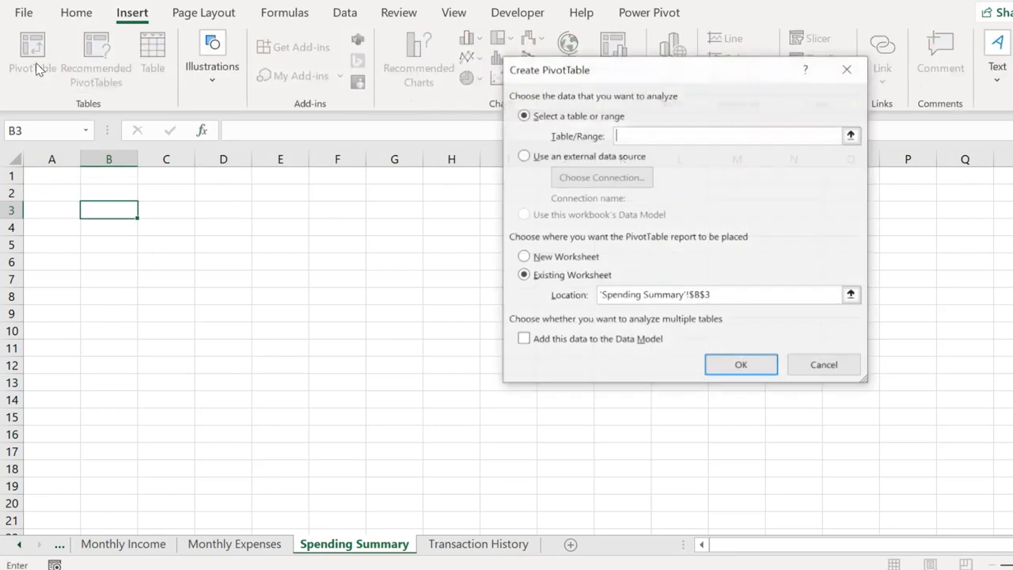
left_click(852, 135)
left_click(478, 544)
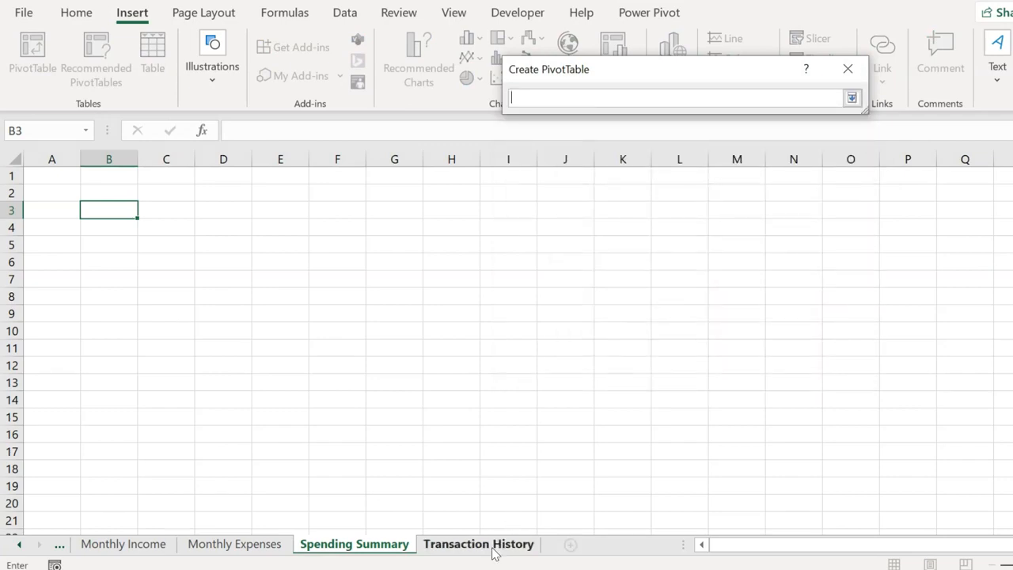
left_click(71, 174)
key("ctrl+shift+Right")
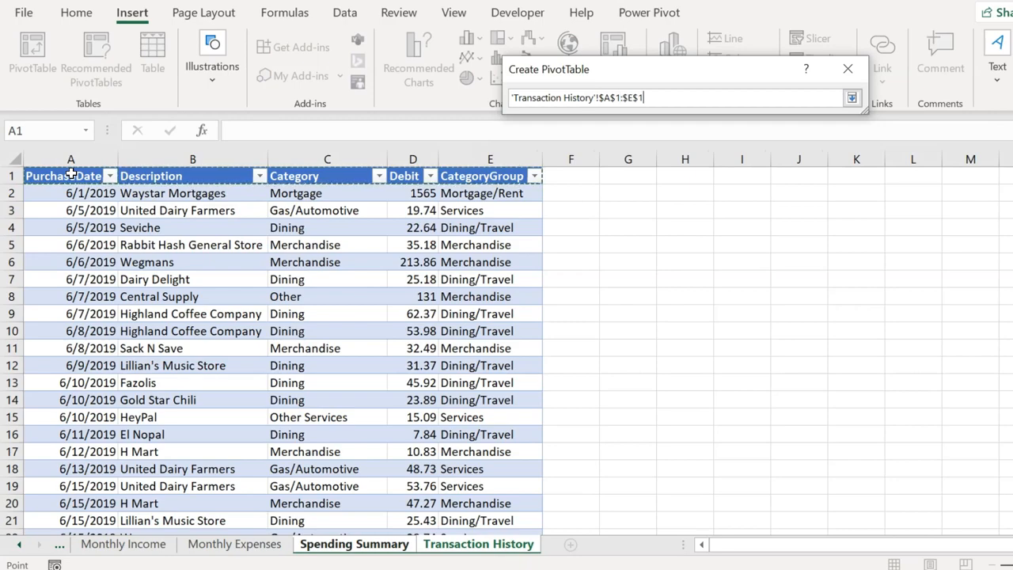
key("ctrl+shift+Down")
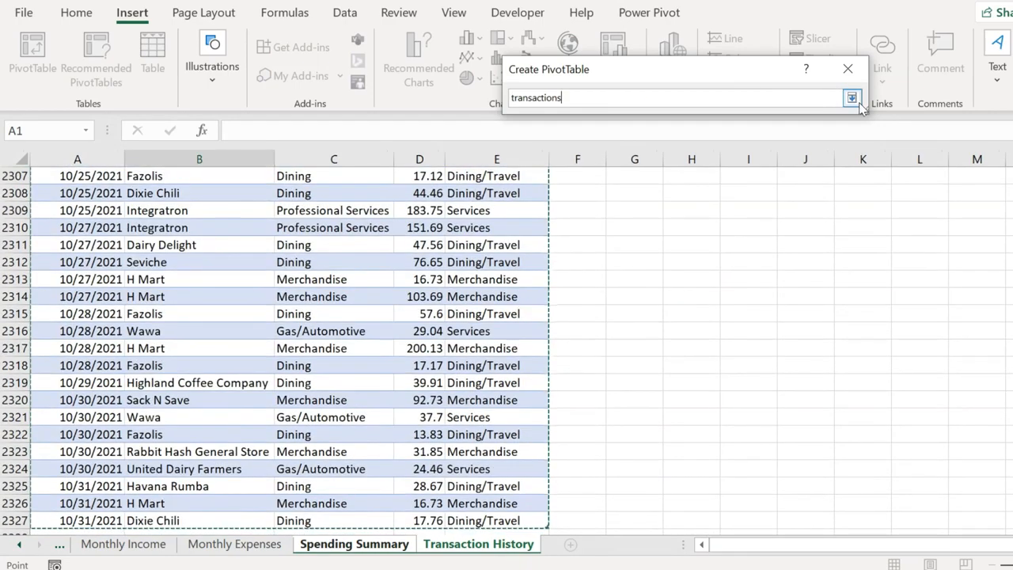
left_click(851, 97)
left_click(752, 376)
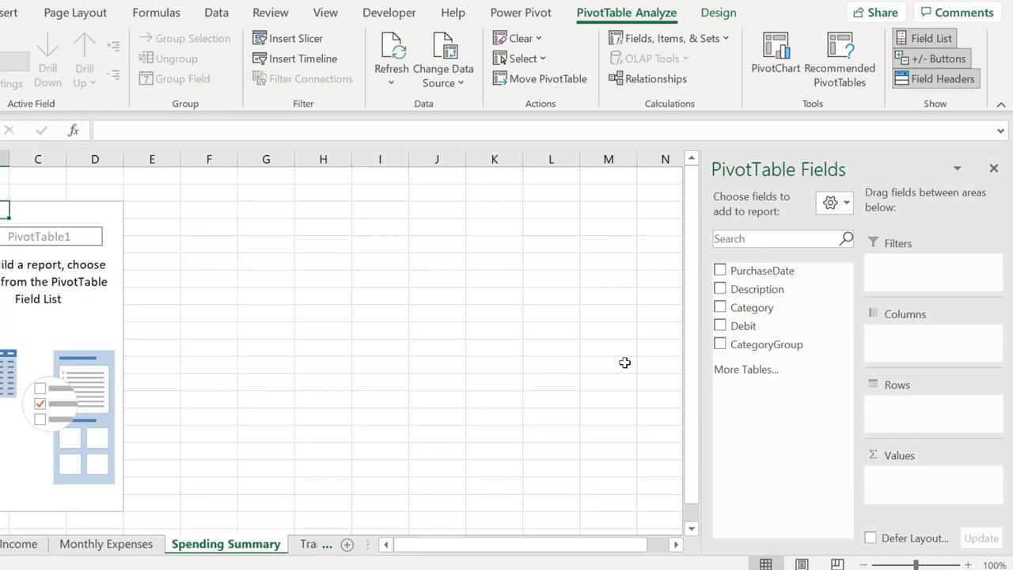
Step: Add Debit to the pivot table as summed values and format them as Currency with two decimals and the $ symbol
left_click_drag(750, 327, 939, 482)
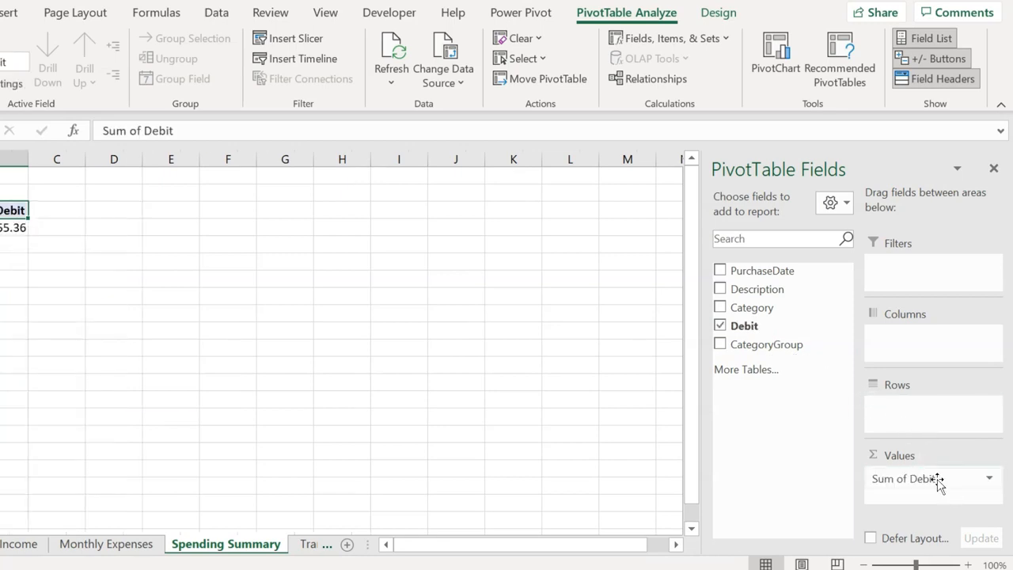
left_click(990, 479)
left_click(929, 455)
left_click(434, 352)
left_click(363, 100)
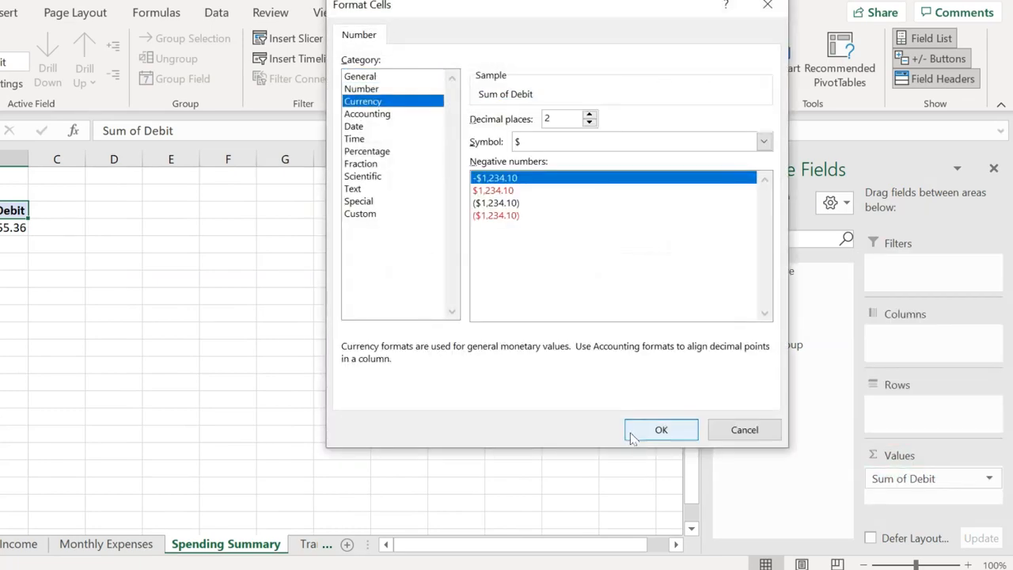
left_click(632, 428)
left_click(595, 351)
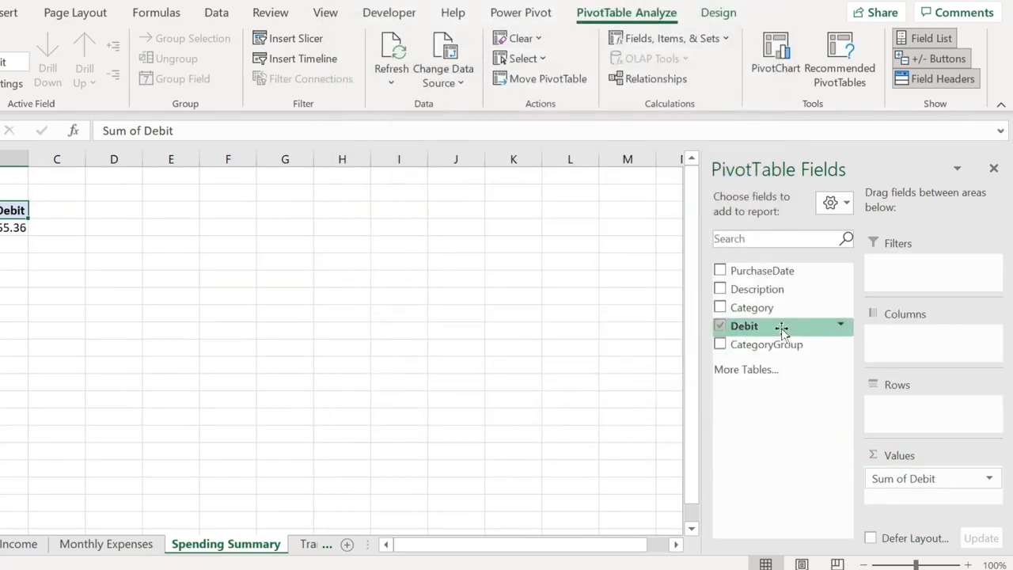
Step: Add PurchaseDate as the pivot table's column field and expand 2019 into its quarters
left_click_drag(762, 270, 930, 345)
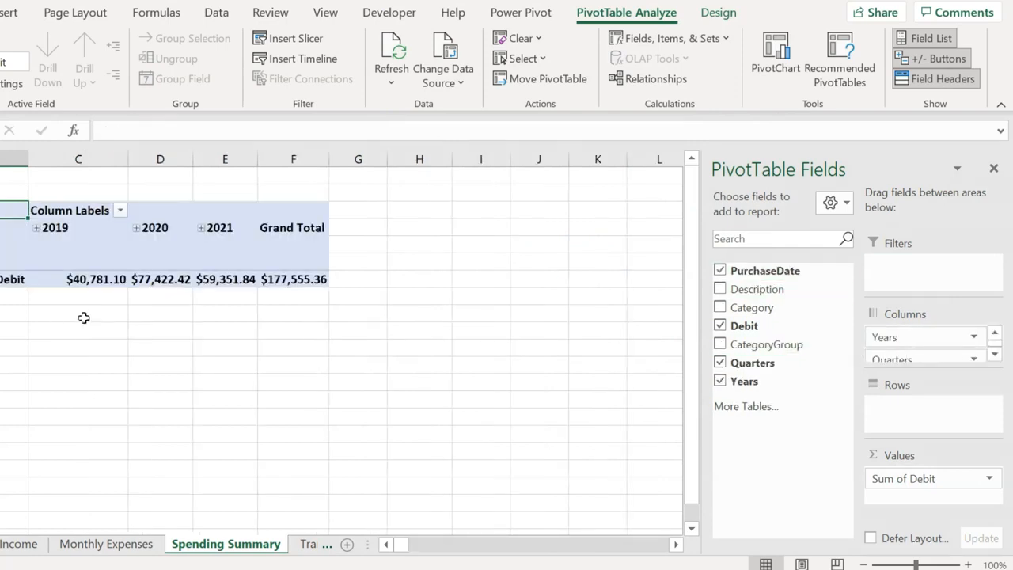
left_click(37, 227)
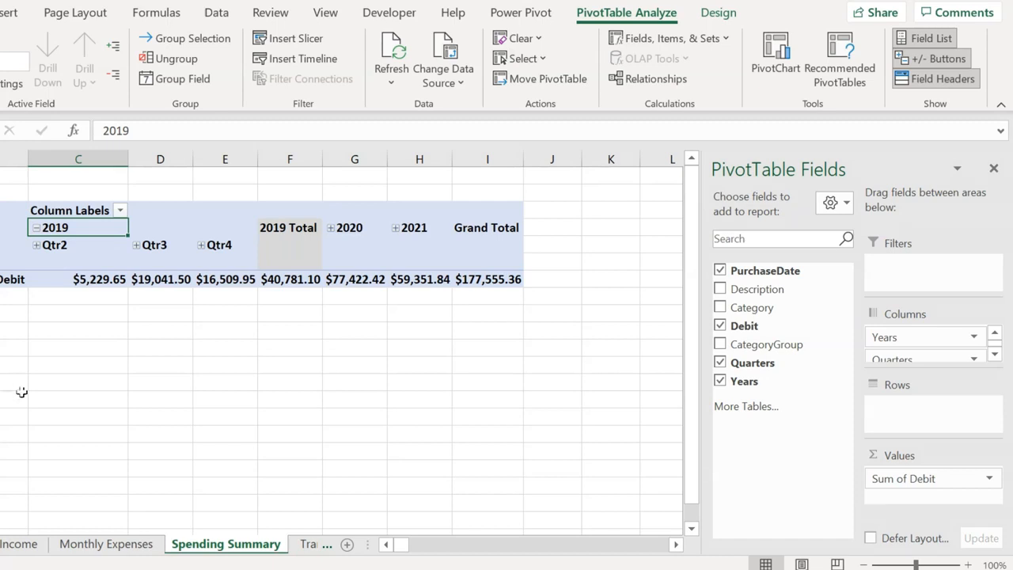
left_click(288, 230)
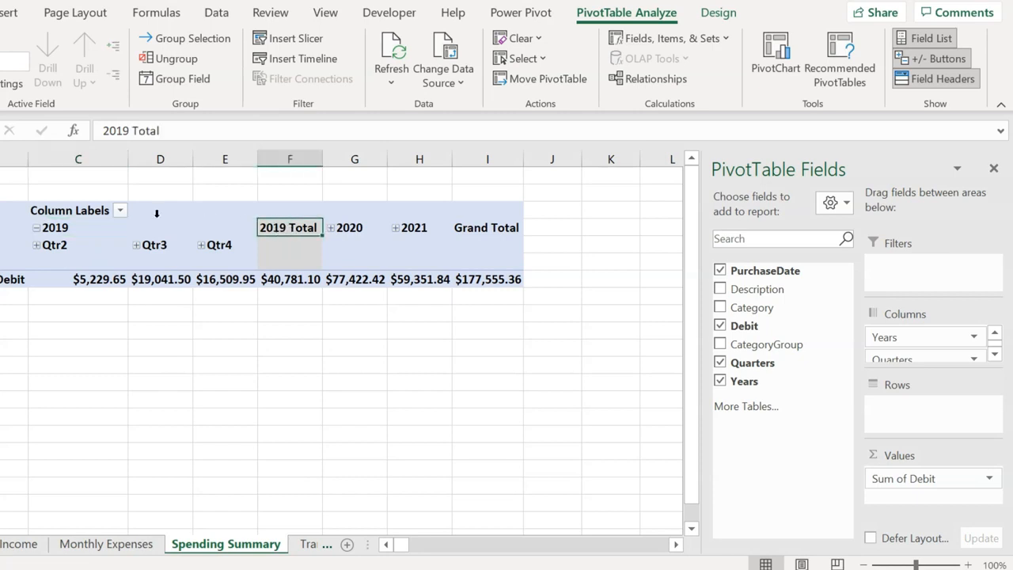
left_click(52, 229)
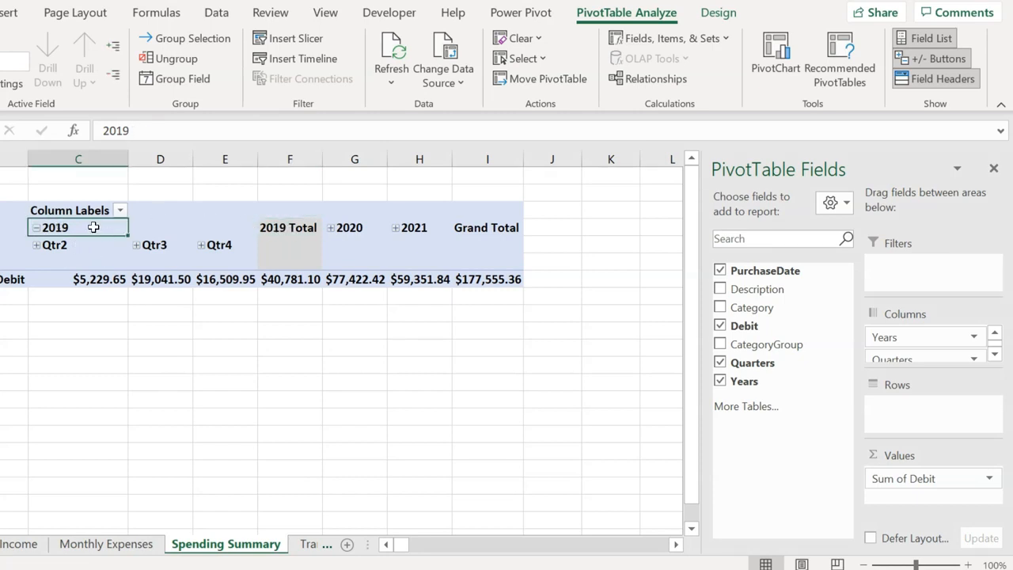
Step: Regroup the date columns by Months and Years only, leaving out Quarters
right_click(94, 228)
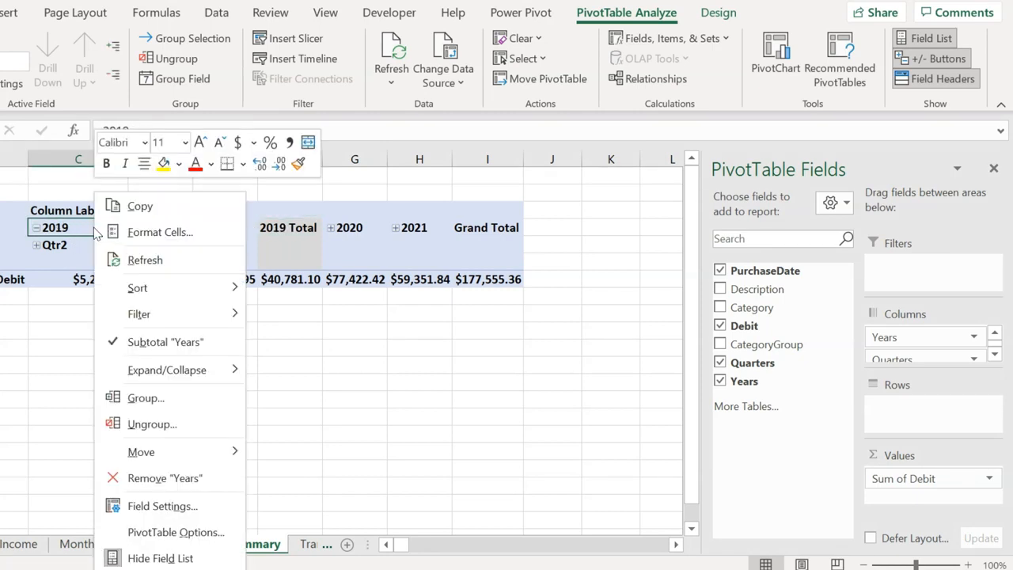
left_click(164, 398)
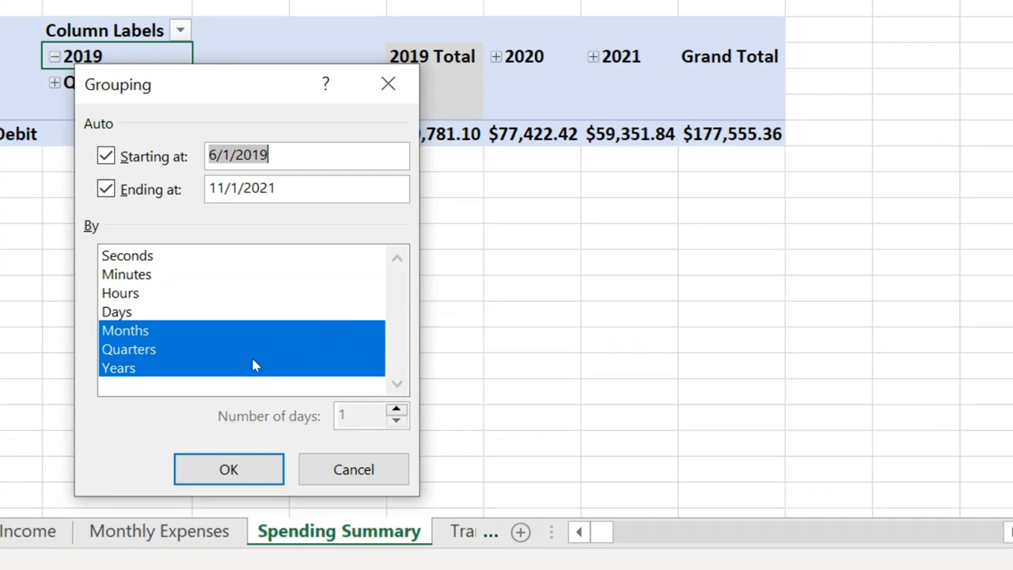
left_click(150, 354, "ctrl")
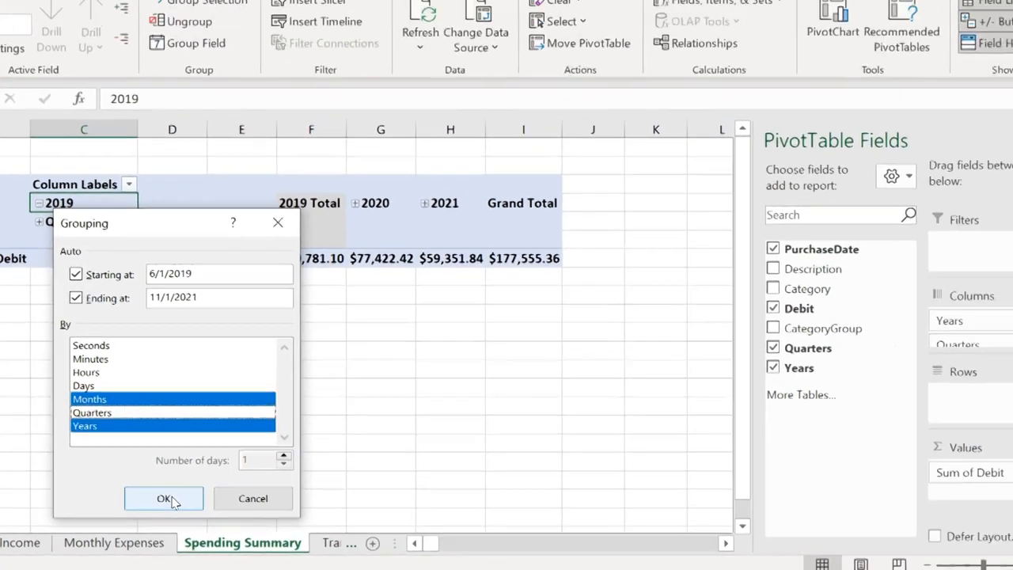
left_click(228, 470)
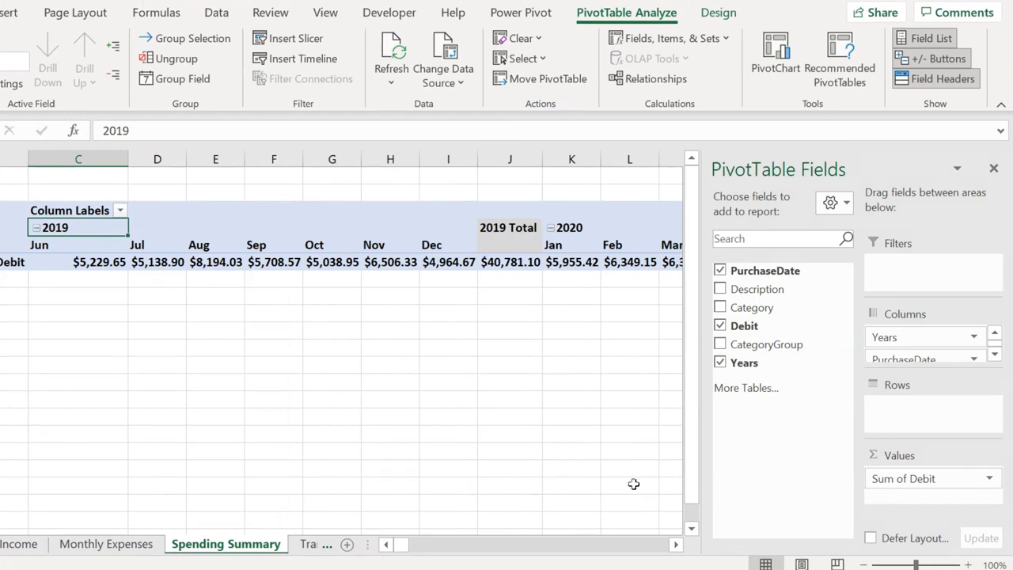
Step: Add Category and, beneath it, Description as row fields, and use CategoryGroup as the report filter
left_click_drag(752, 307, 867, 411)
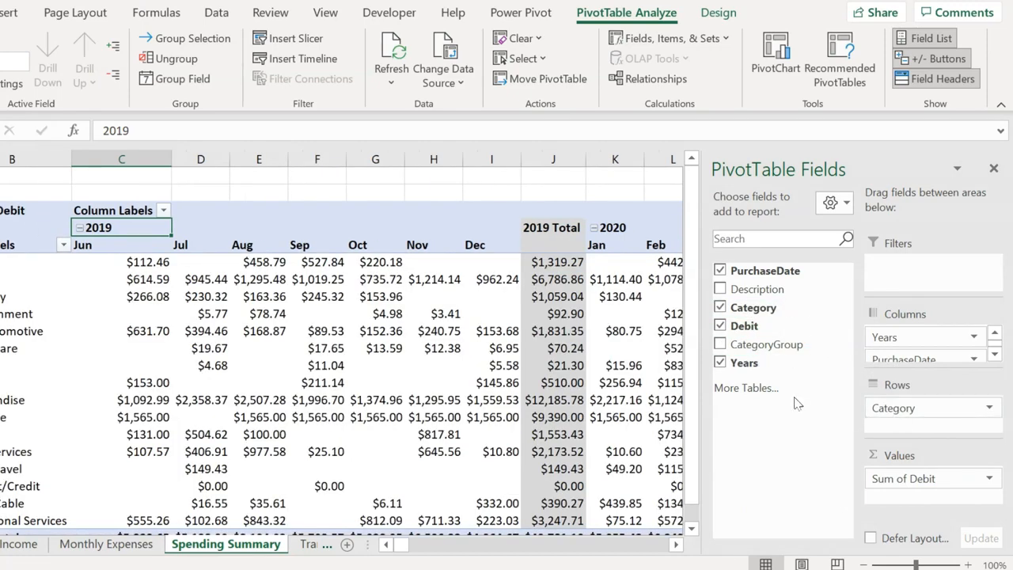
left_click_drag(762, 291, 946, 425)
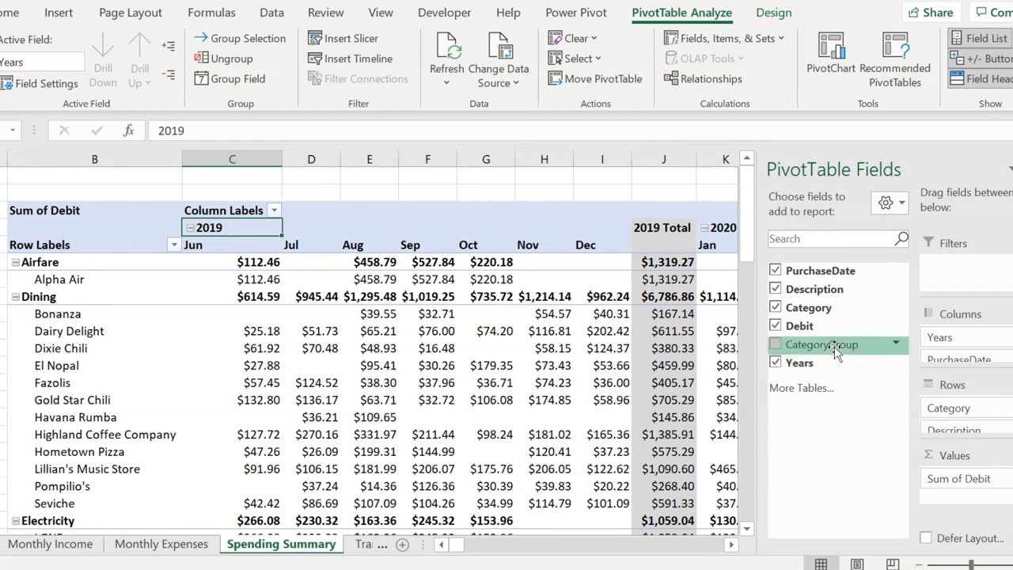
left_click_drag(966, 256, 976, 273)
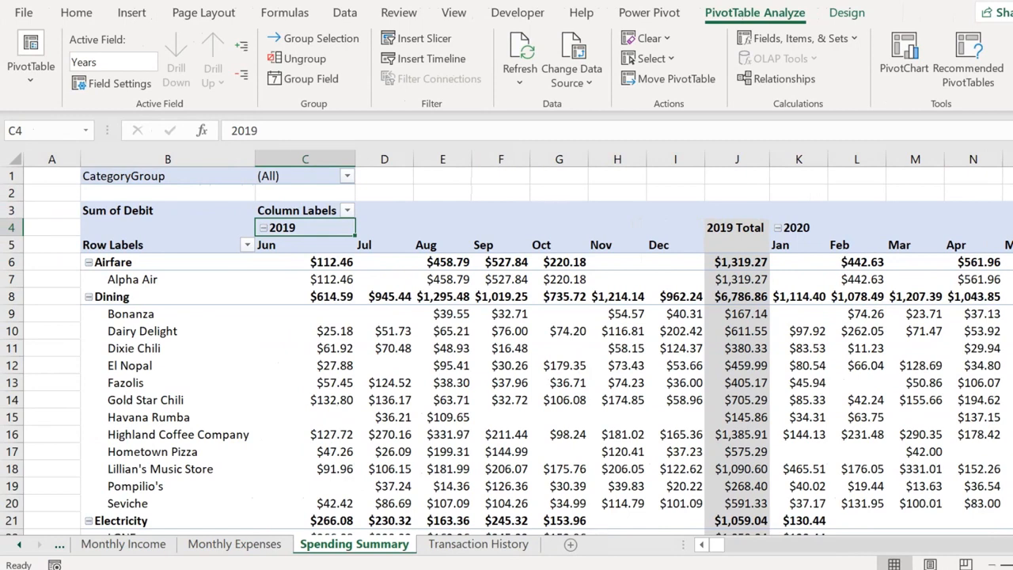
Step: Apply the blue Medium PivotTable style with a solid header from the second row of Medium styles
left_click(845, 16)
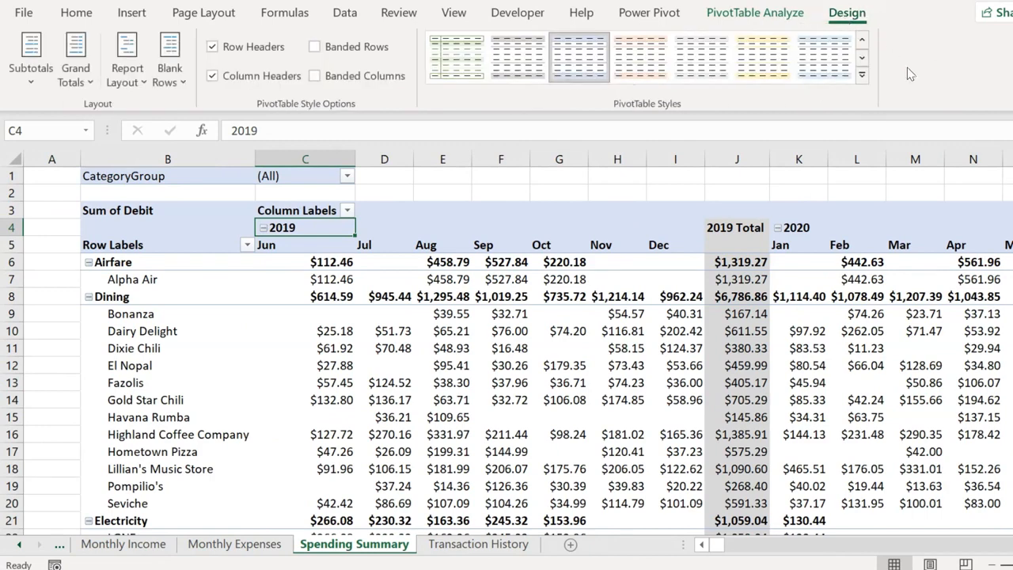
left_click(861, 73)
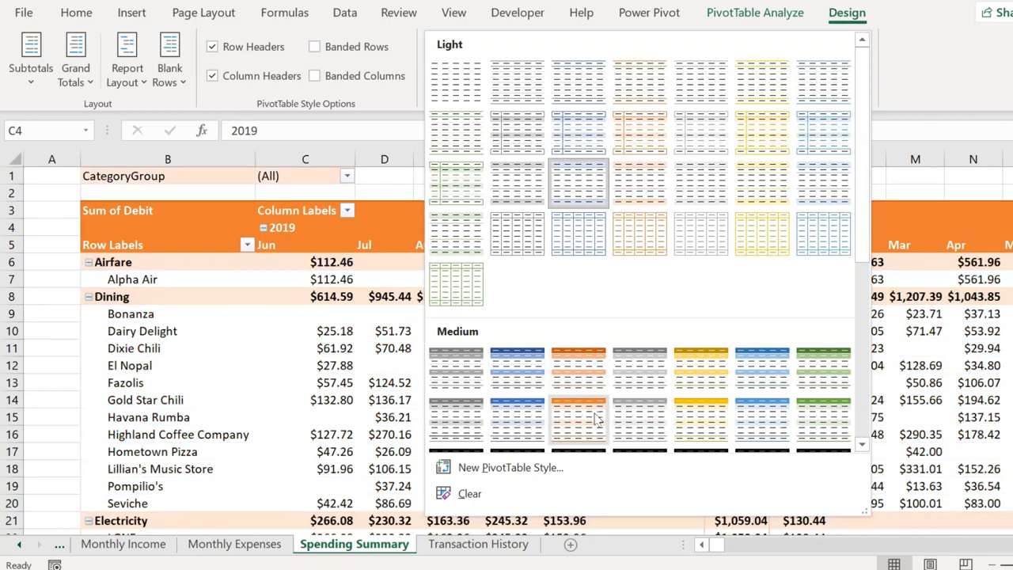
left_click(523, 433)
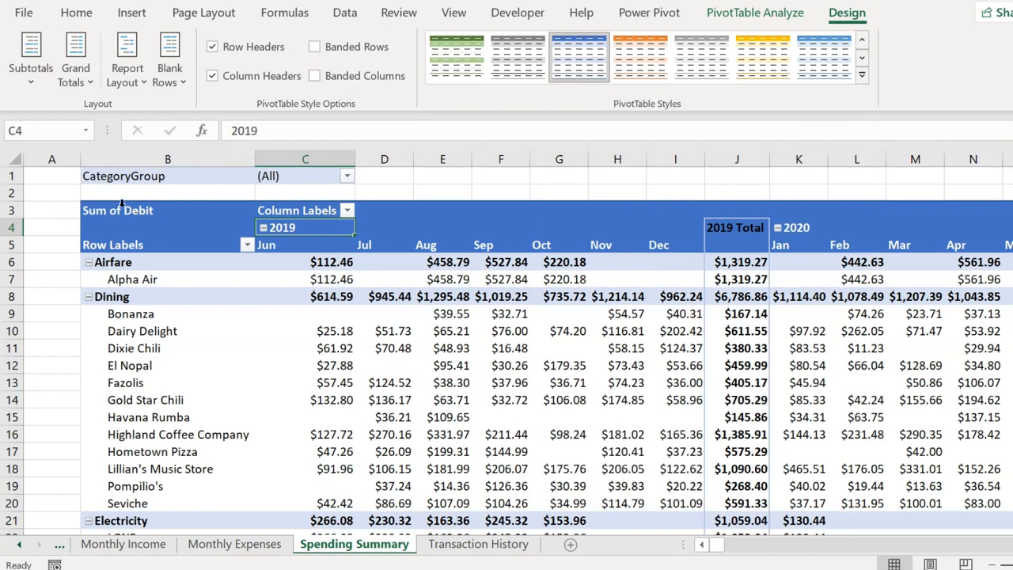
Step: Insert a blank row above row 1 and narrow column A to a slim margin
left_click(13, 174)
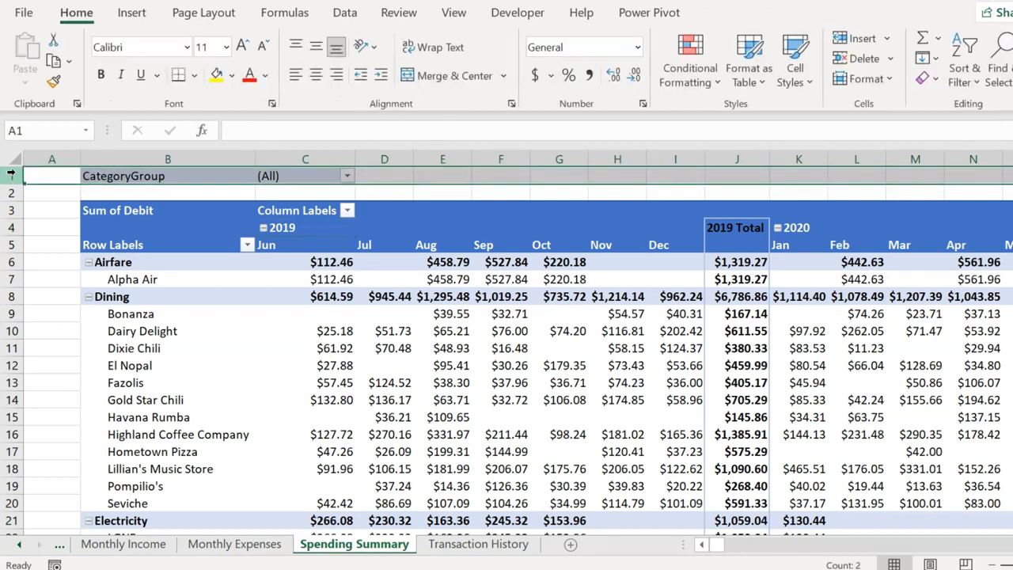
right_click(11, 174)
left_click(59, 320)
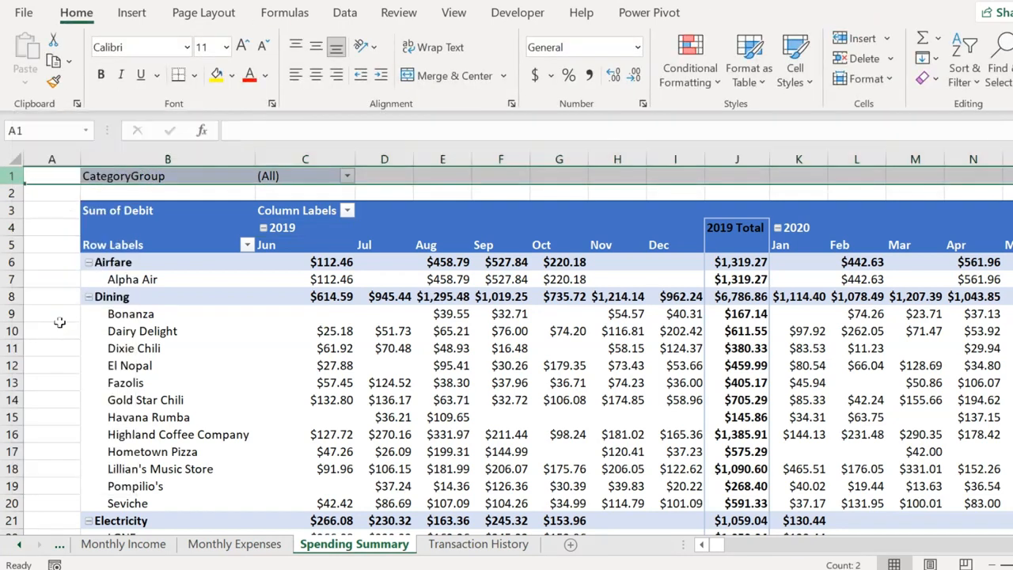
left_click(54, 177)
left_click_drag(81, 158, 47, 159)
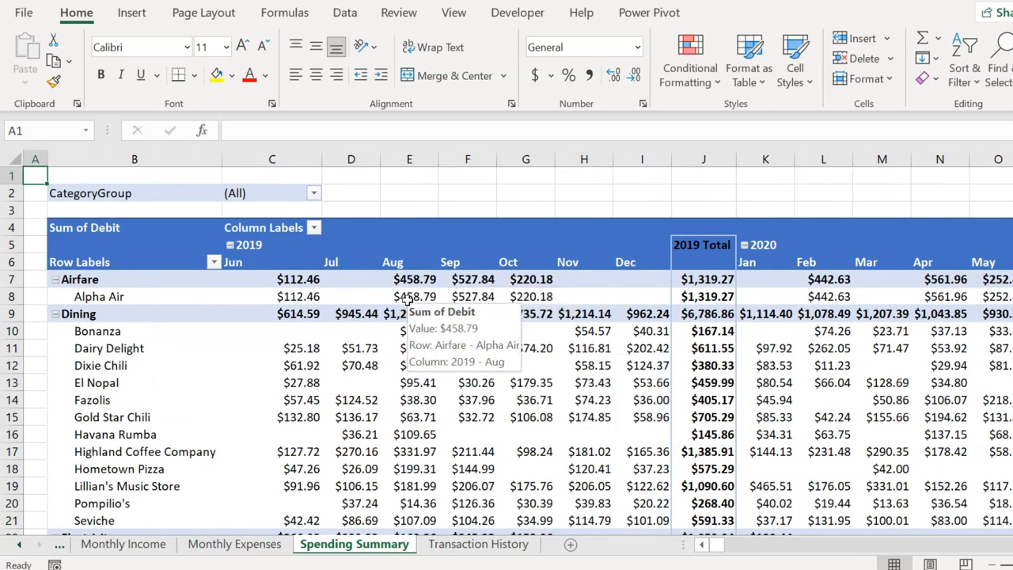
Step: Freeze the panes at cell C7 and check that the headers and row labels stay in place while scrolling
left_click(271, 280)
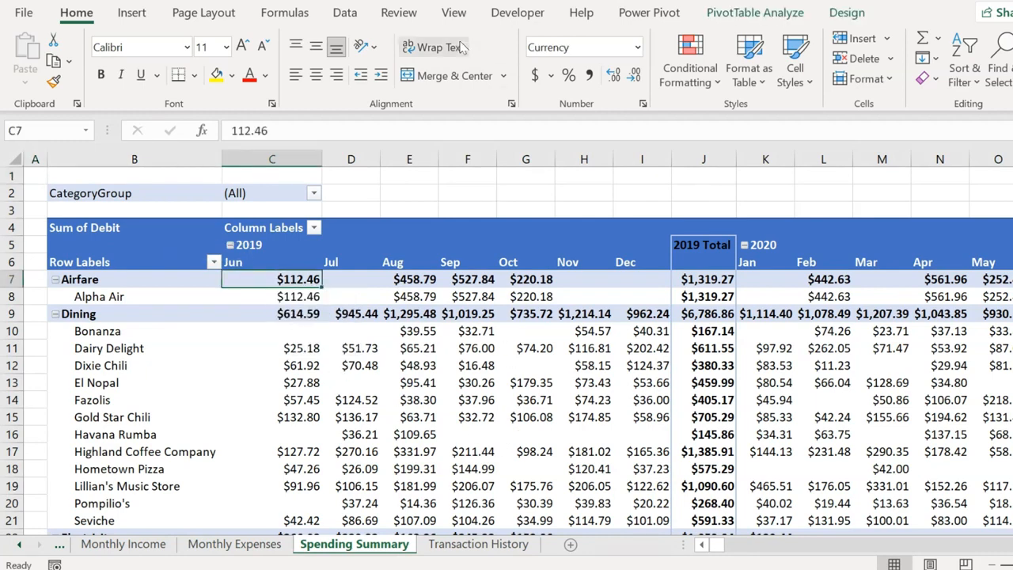
left_click(454, 13)
left_click(762, 82)
left_click(759, 106)
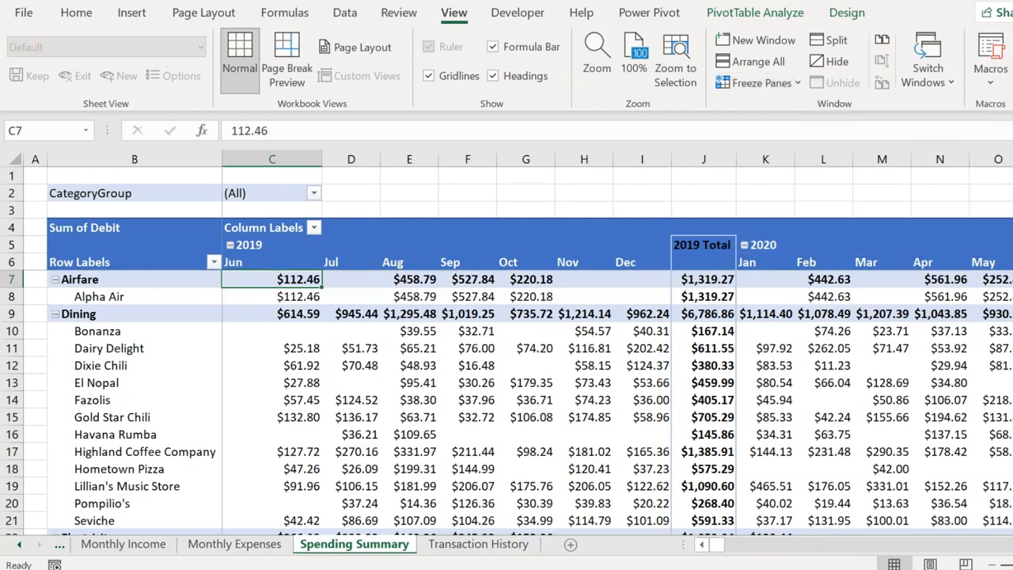
scroll(506, 402, "down", 6)
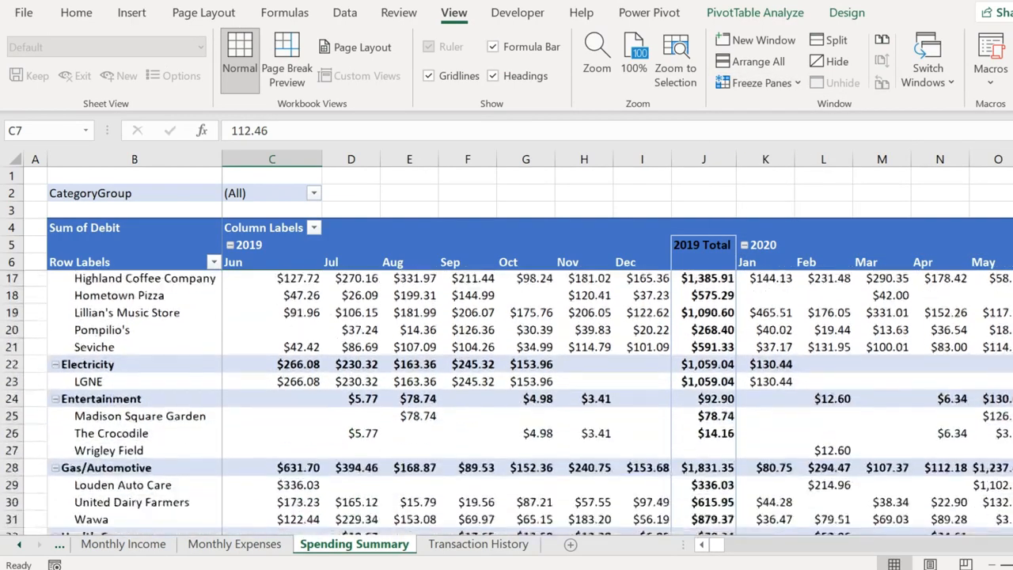
scroll(507, 402, "up", 6)
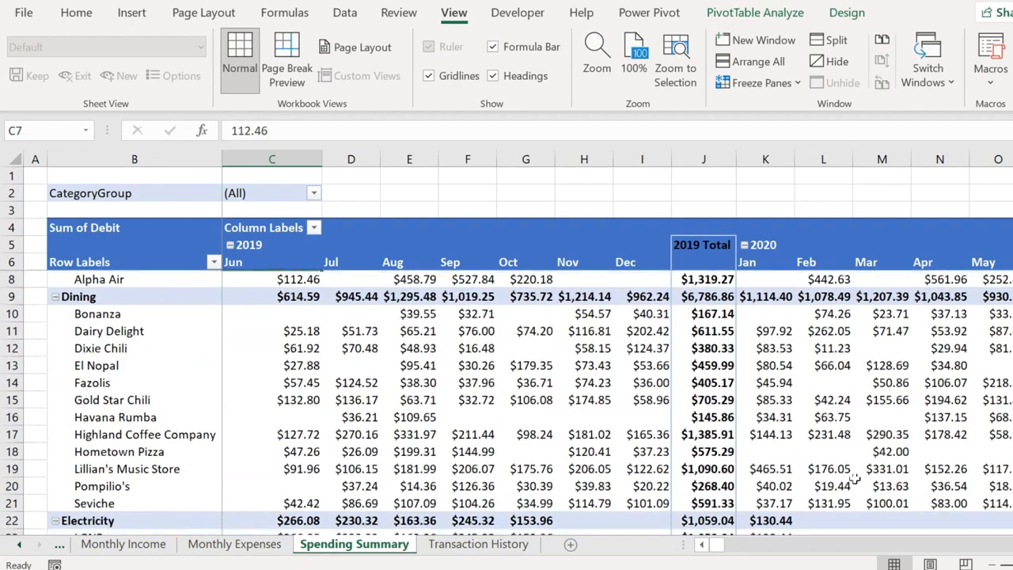
mouse_move(713, 544)
left_mouse_down()
mouse_move(731, 544)
mouse_move(705, 546)
left_mouse_up()
scroll(731, 203, "up", 1)
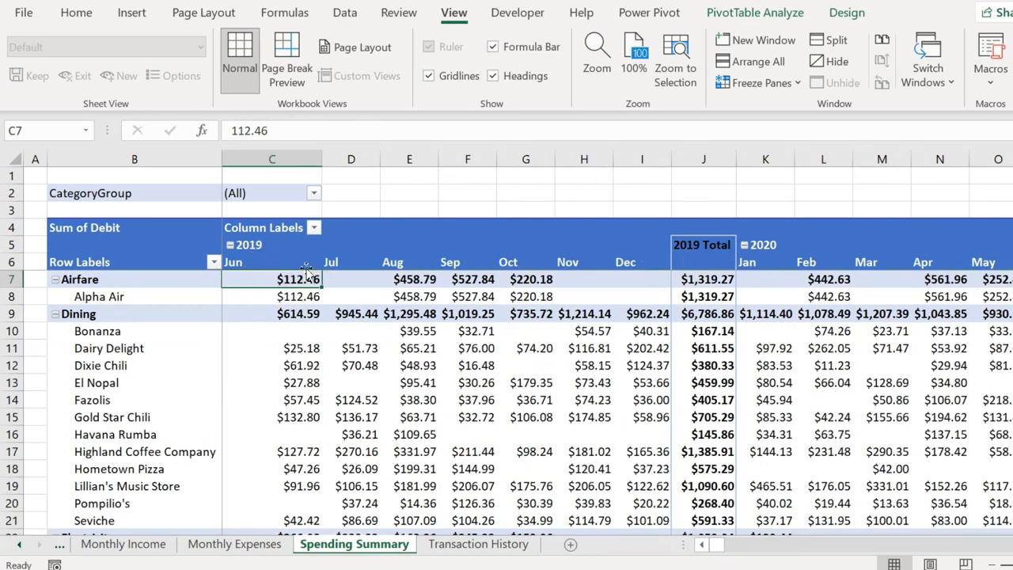
Step: Collapse the entire Years field in the pivot table's columns
left_click(258, 245)
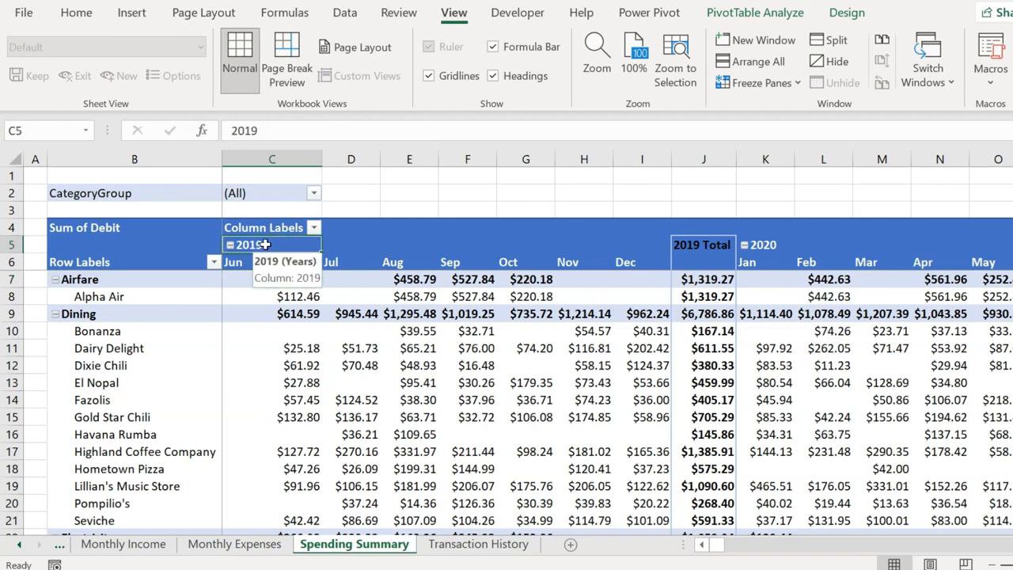
right_click(266, 249)
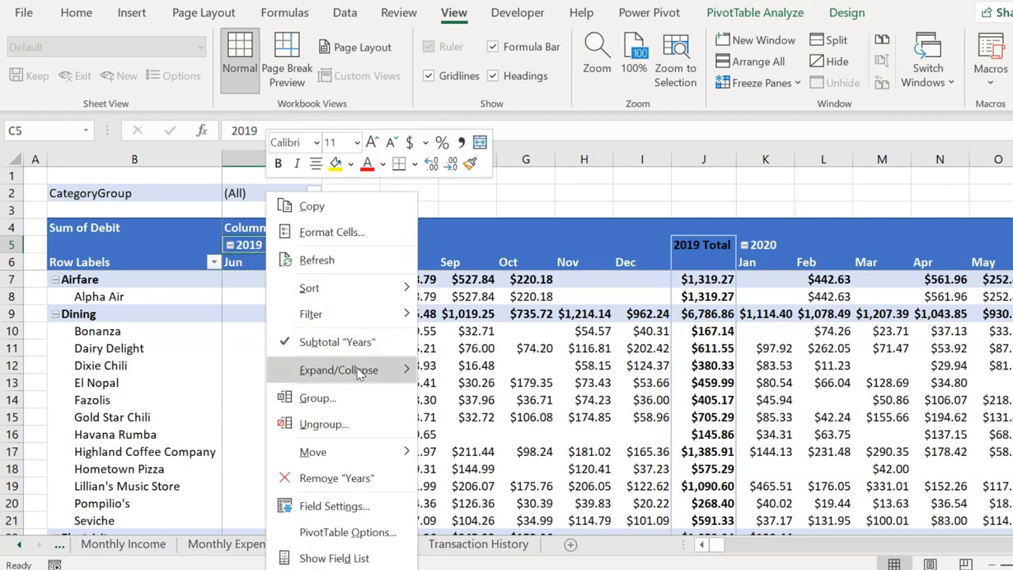
mouse_move(360, 372)
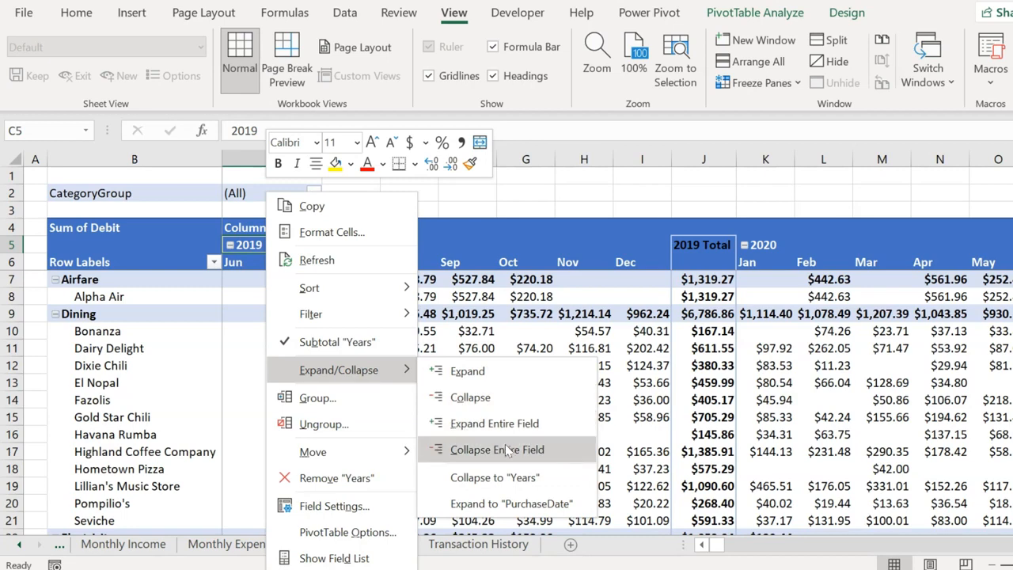
left_click(481, 448)
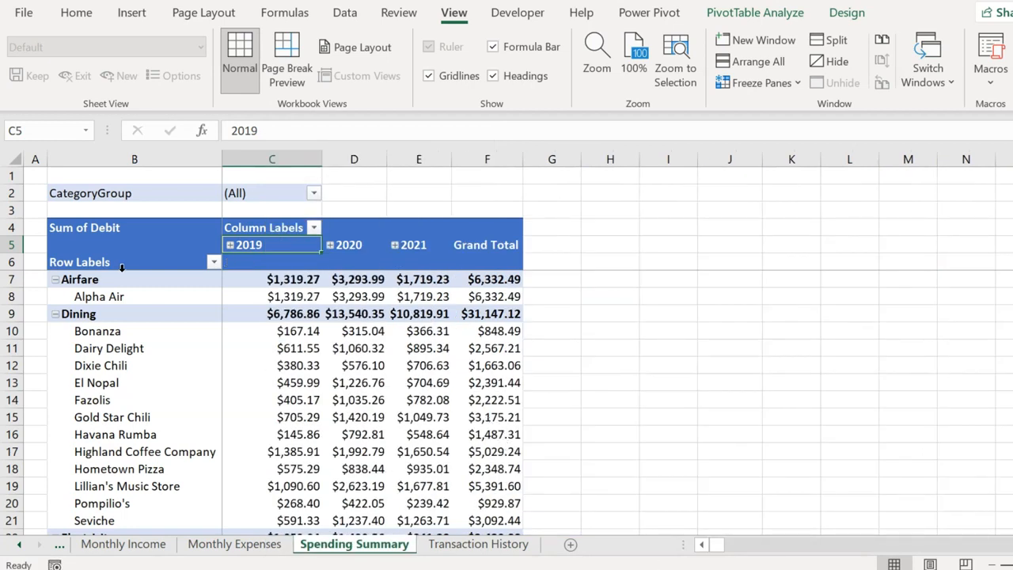
Step: Collapse the entire Category field in the rows and hide the sheet's gridlines, leaving cell A1 selected
right_click(112, 279)
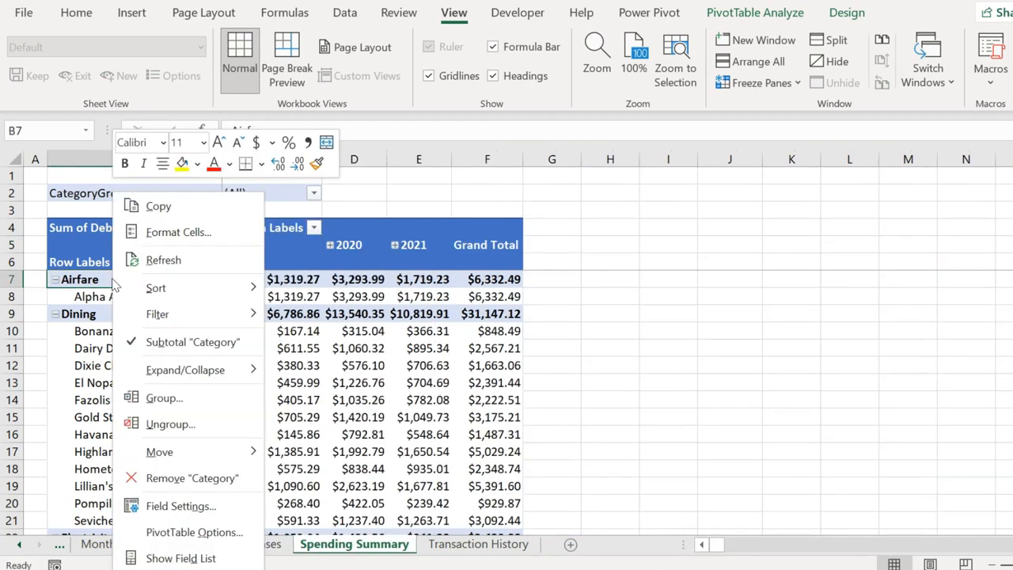
mouse_move(209, 371)
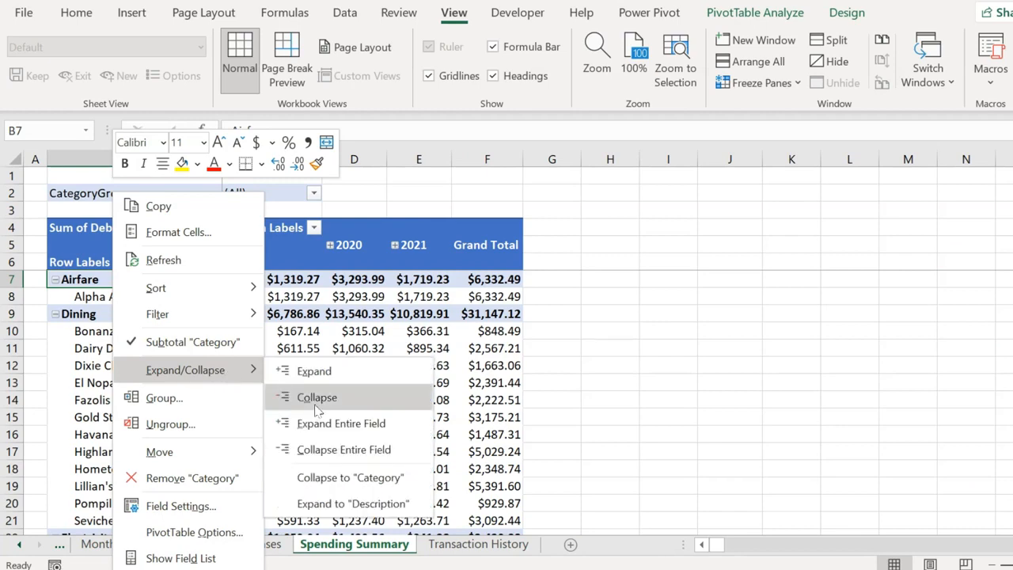
left_click(328, 449)
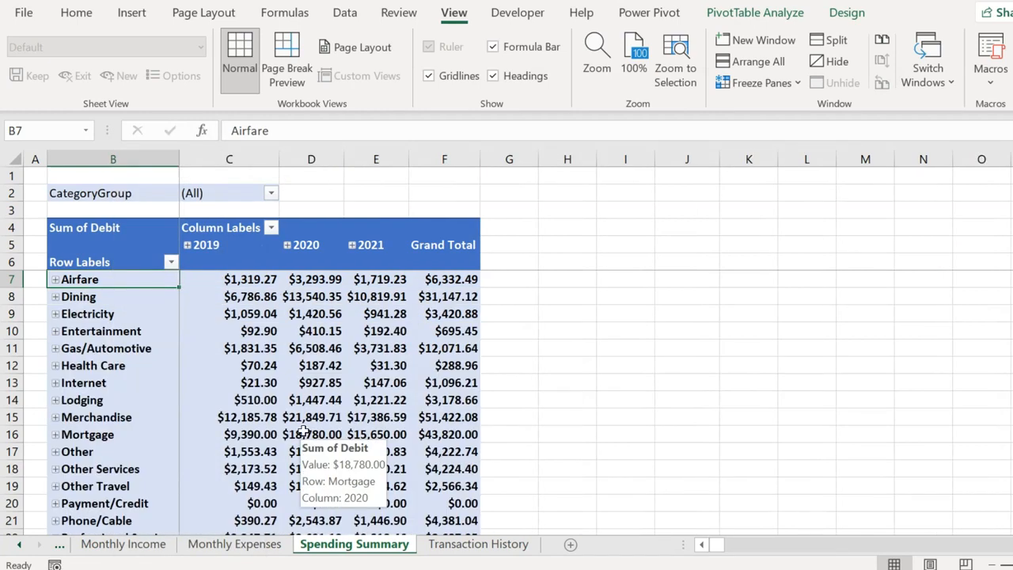
left_click(428, 76)
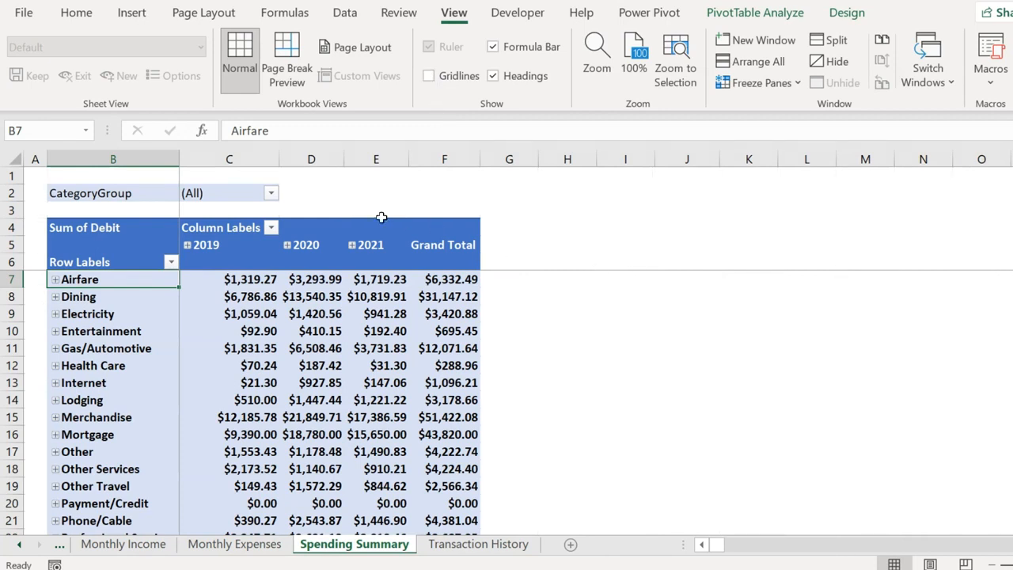
left_click(33, 175)
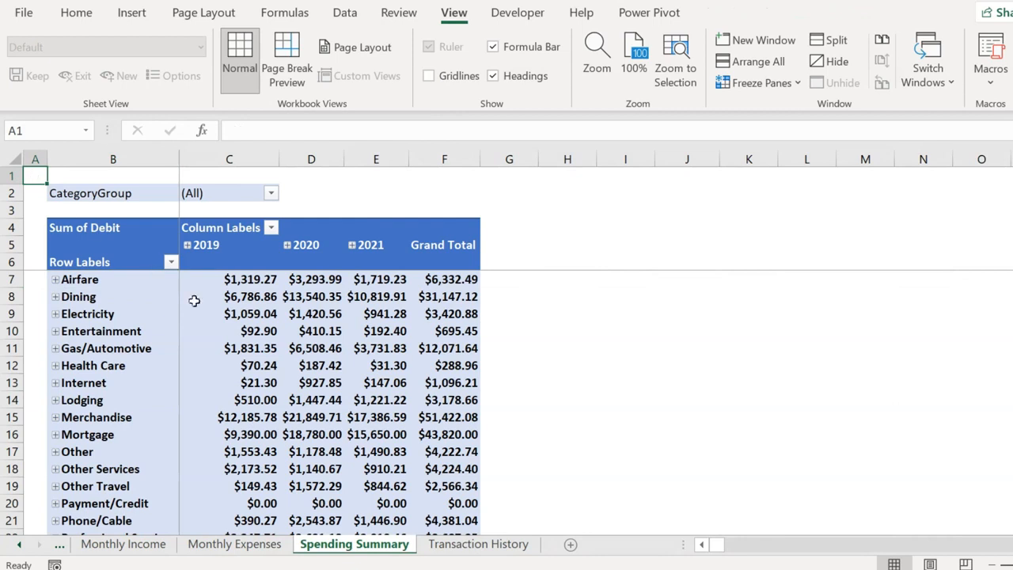
Step: Filter the pivot table to the Mortgage/Rent category group and reset the filter to (All)
left_click(271, 193)
left_click(142, 285)
left_click(164, 424)
left_click(231, 193)
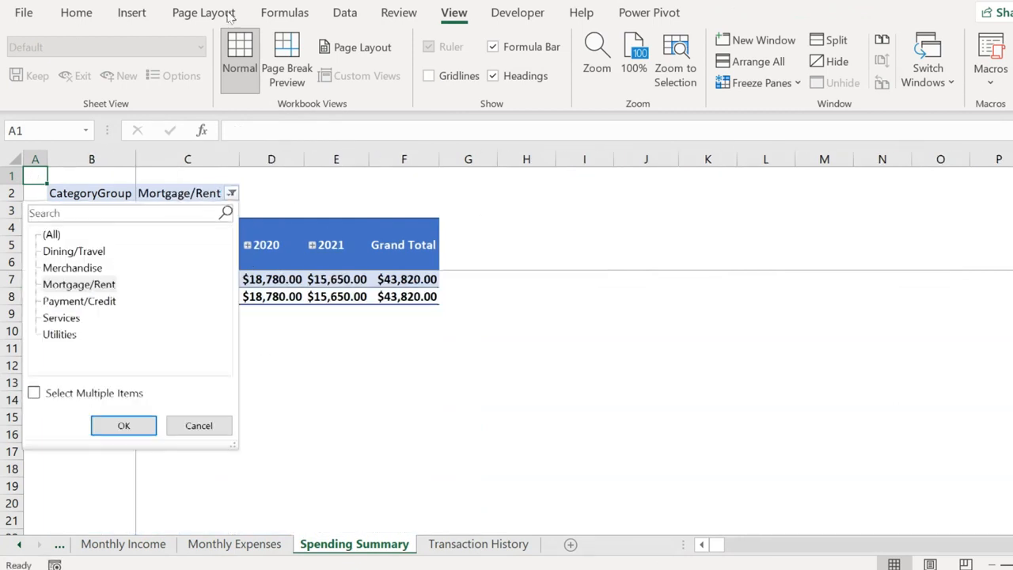
left_click(52, 234)
left_click(145, 425)
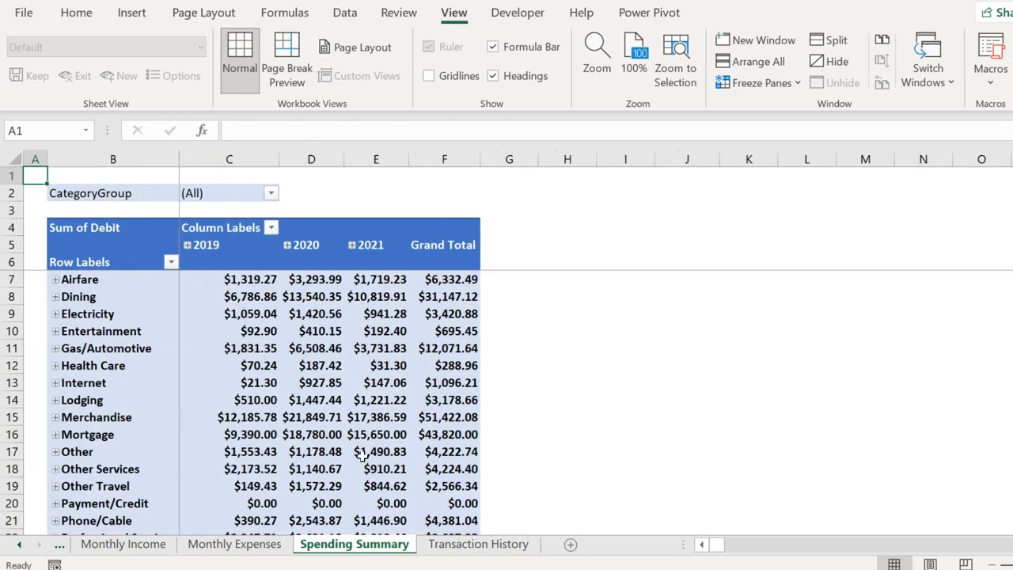
Step: Expand the Airfare and Dining categories and the year 2019, and select Dixie Chili's June 2019 amount
left_click(53, 282)
left_click(56, 280)
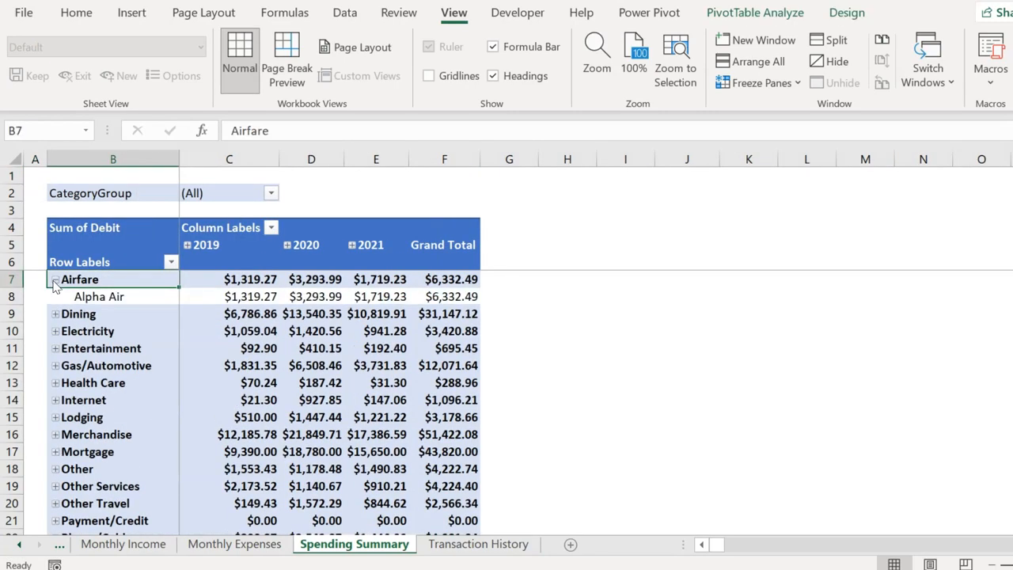
left_click(56, 314)
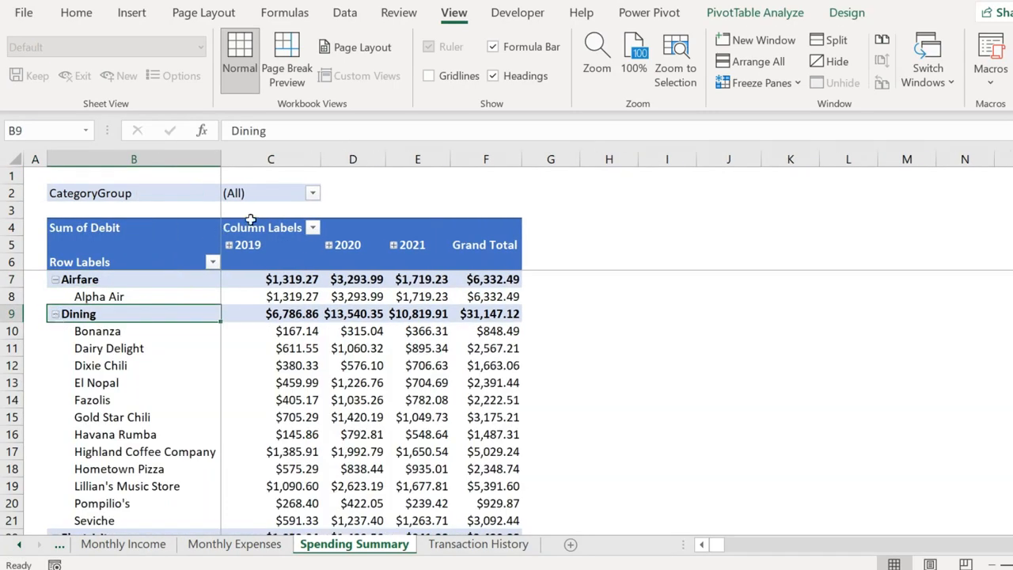
left_click(228, 244)
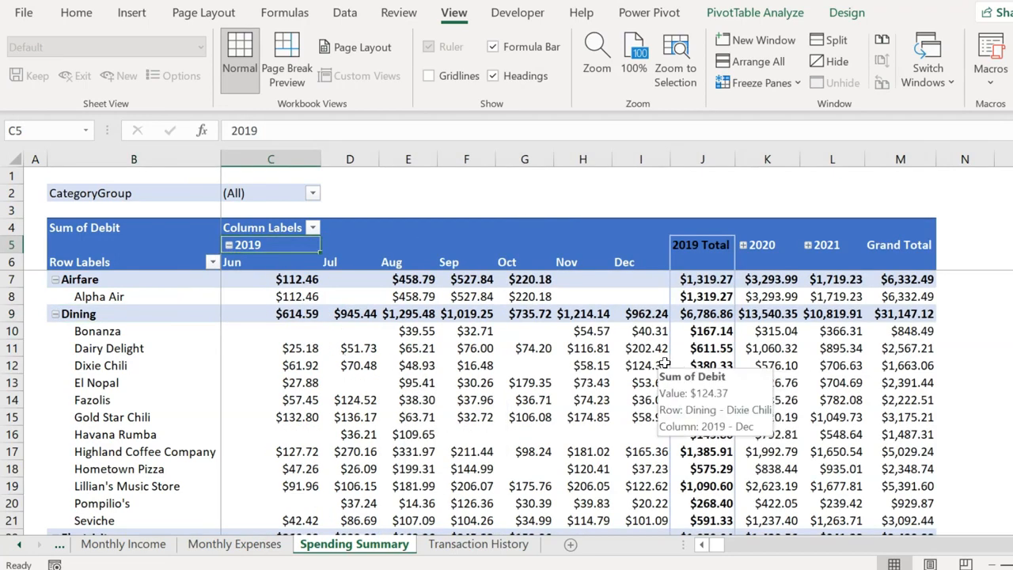
double_click(304, 366)
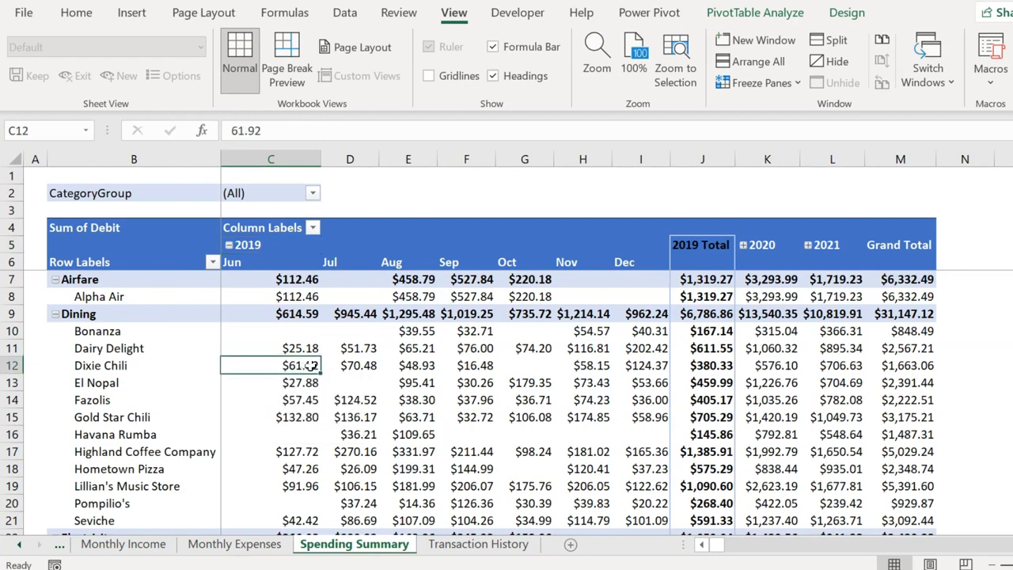
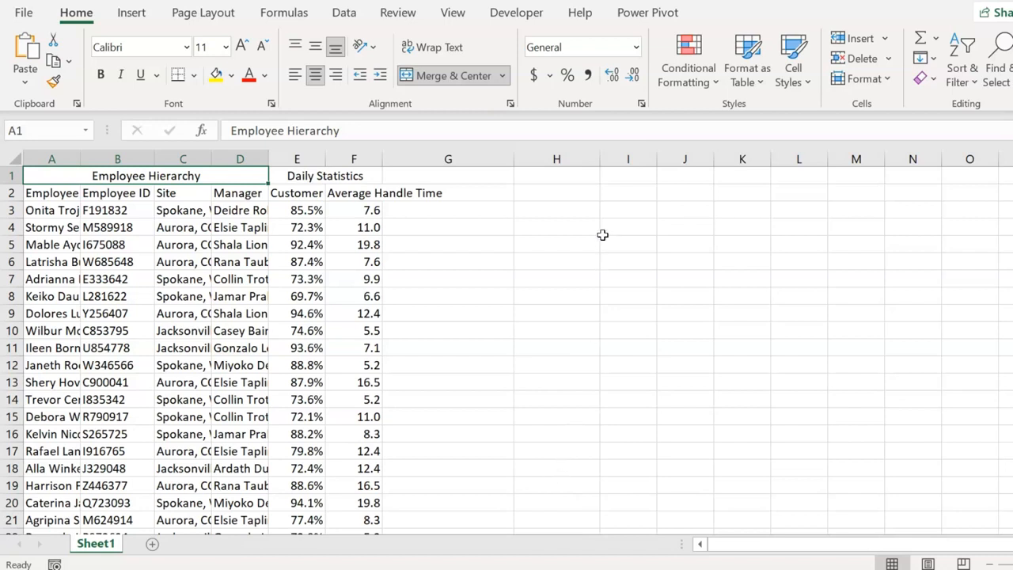
Step: Start recording a macro named DataCleanup, stored in this workbook
left_click(522, 15)
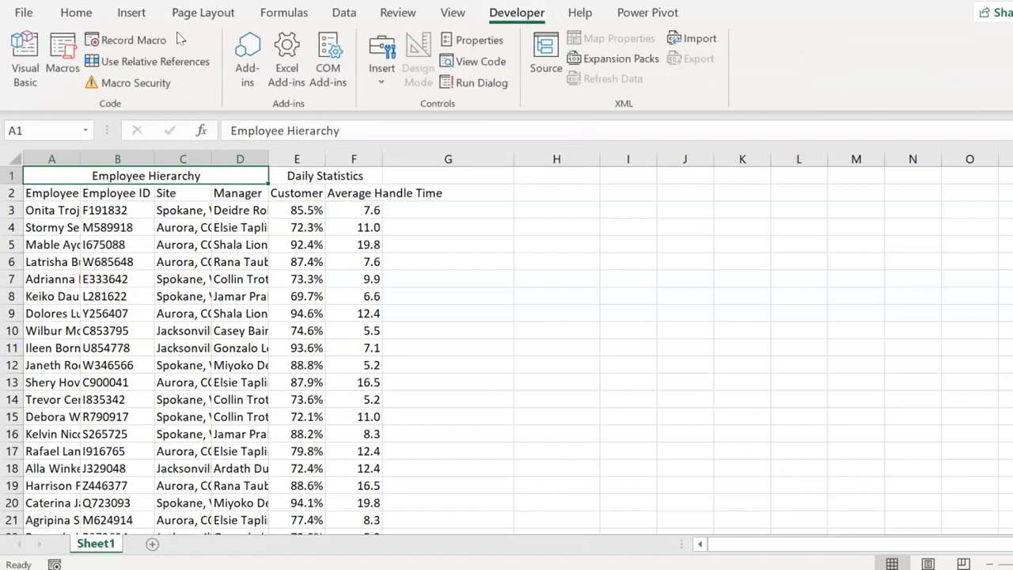
left_click(151, 45)
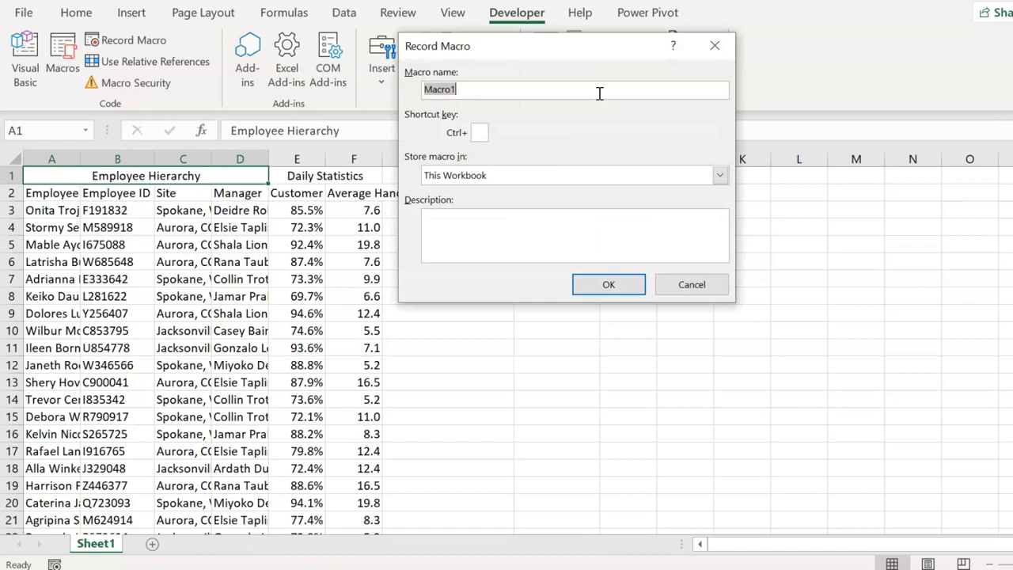
type("DataCleanup")
left_click(606, 285)
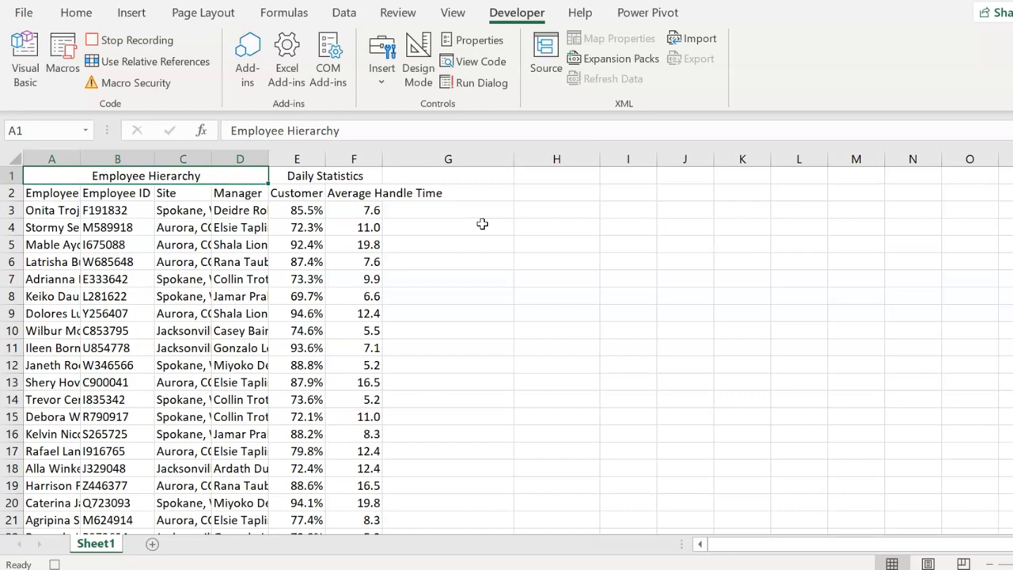
Step: Delete the merged heading row above the employee column headers and select cell A1
right_click(13, 175)
left_click(95, 346)
scroll(100, 348, "down", 2)
scroll(100, 348, "up", 2)
left_click(70, 178)
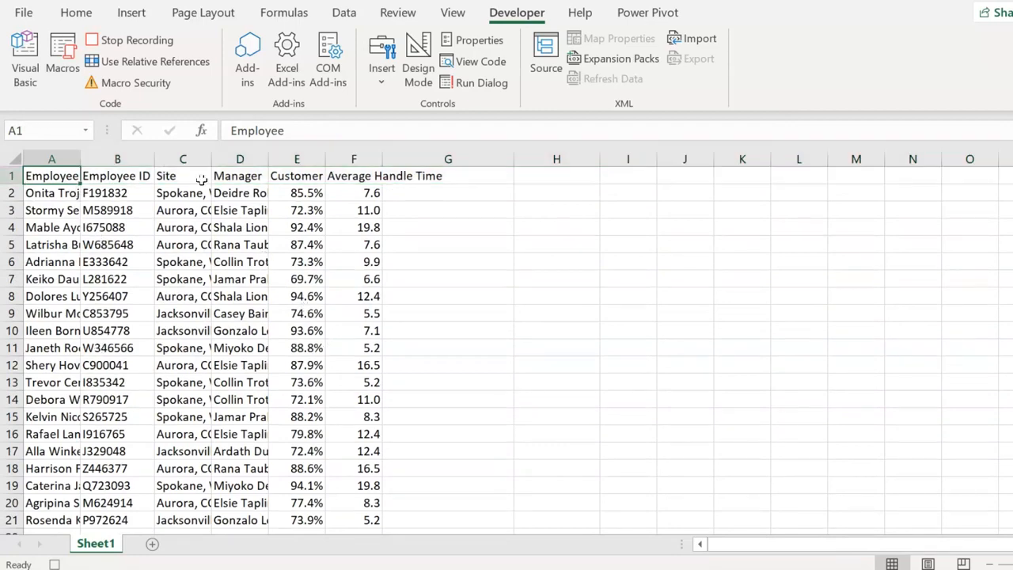
Step: Delete the Site column from the employee data
left_click(183, 159)
right_click(190, 161)
left_click(241, 340)
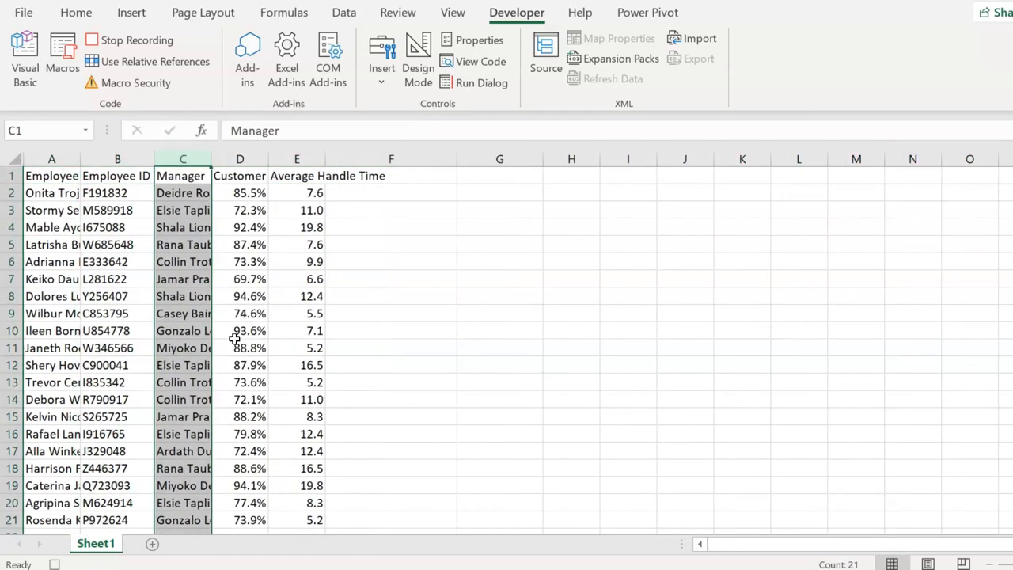
Step: Make the column headers in A1:E1 bold
left_click(52, 177)
left_click_drag(87, 173, 287, 176)
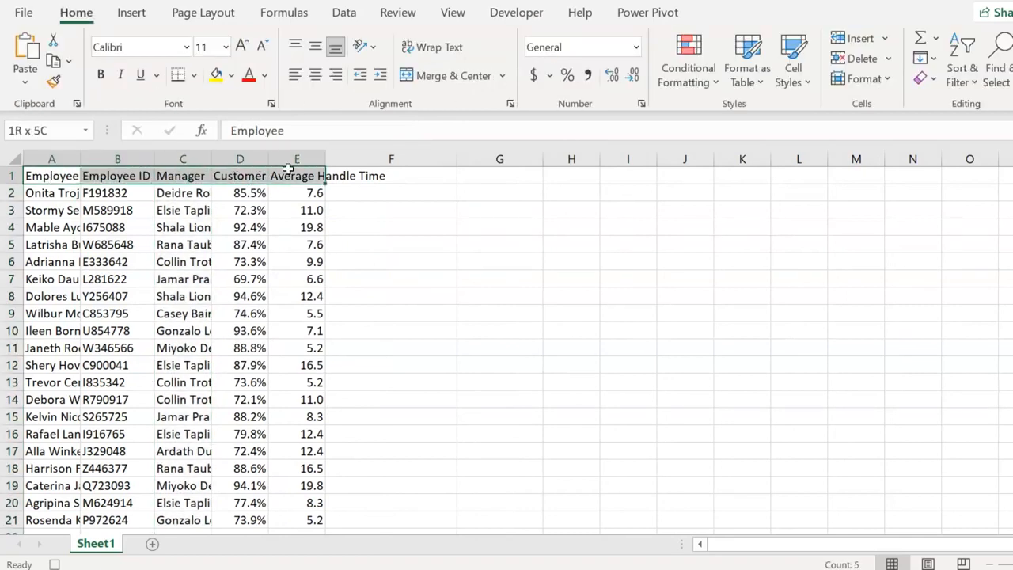
left_click(100, 74)
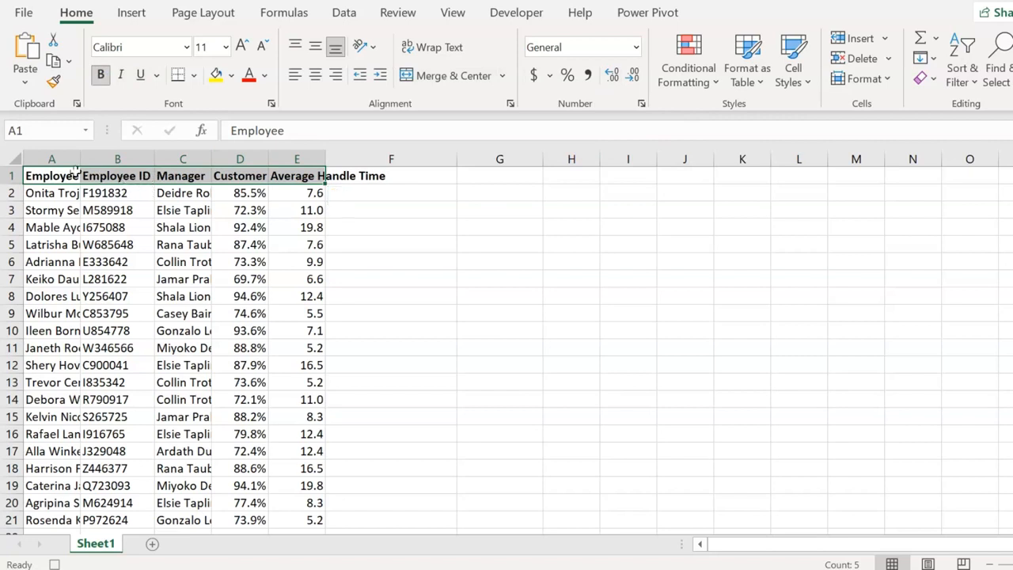
Step: Autofit all columns of the sheet, finishing on cell A1, and stop recording the macro
left_click(14, 157)
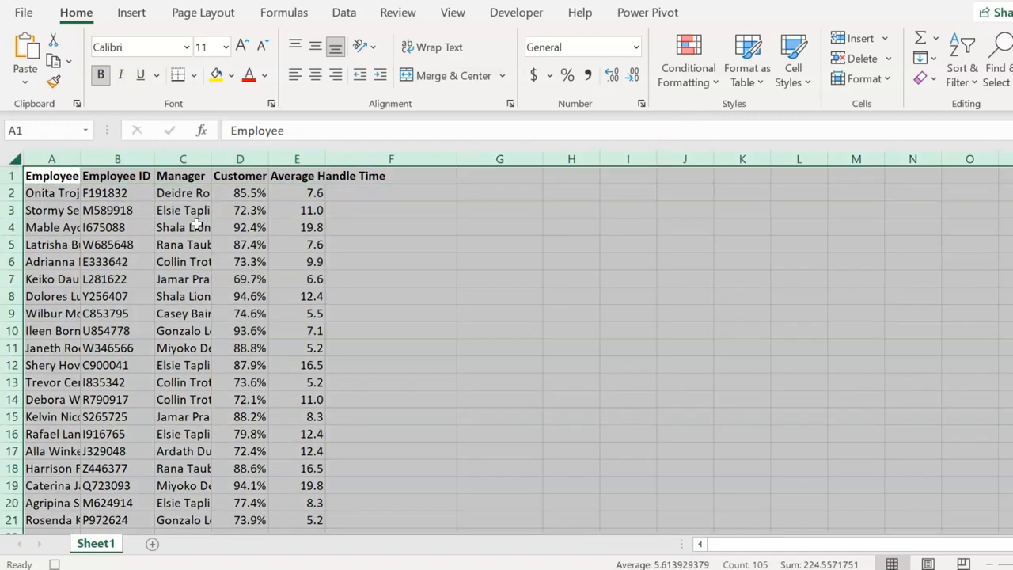
double_click(82, 158)
left_click(74, 171)
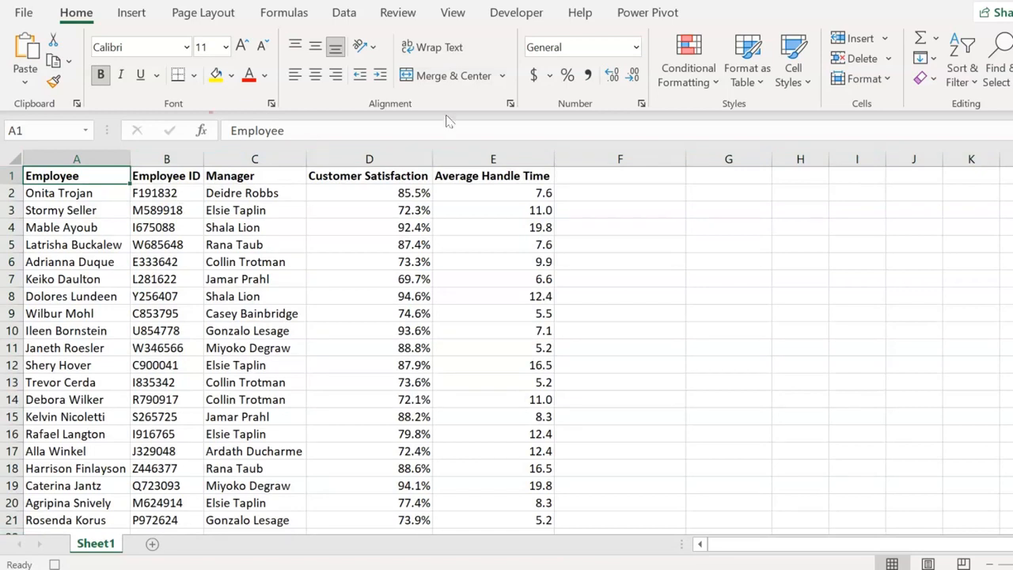
left_click(516, 13)
left_click(169, 41)
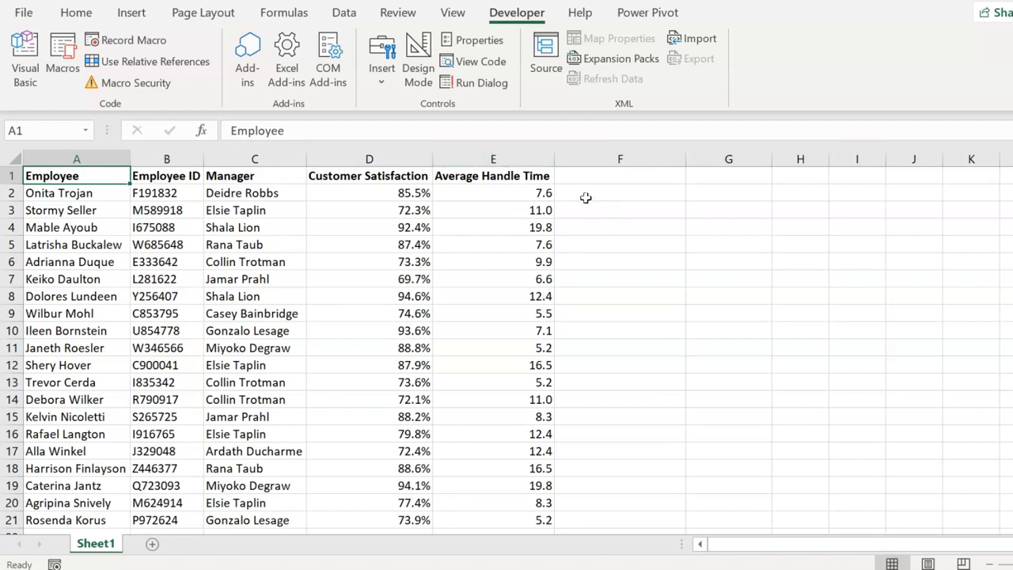
Step: Open the DataCleanup macro's code for editing and maximize its code window
left_click(70, 63)
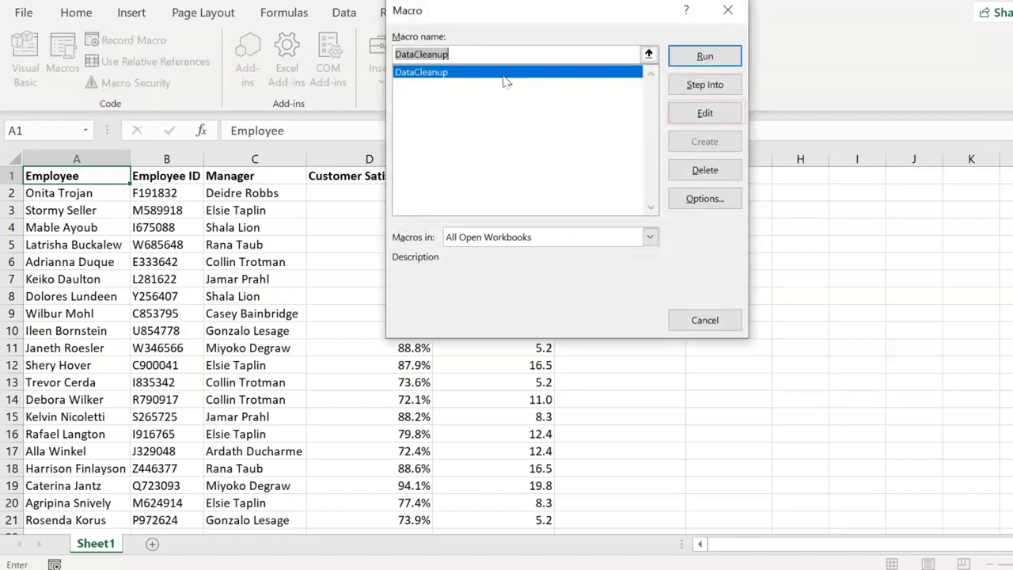
left_click(709, 116)
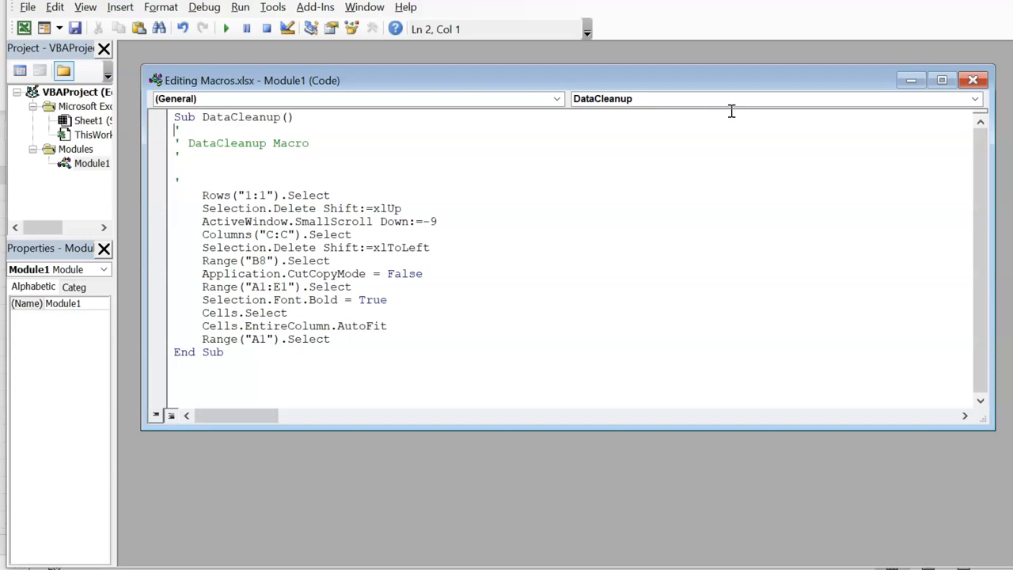
left_click(942, 80)
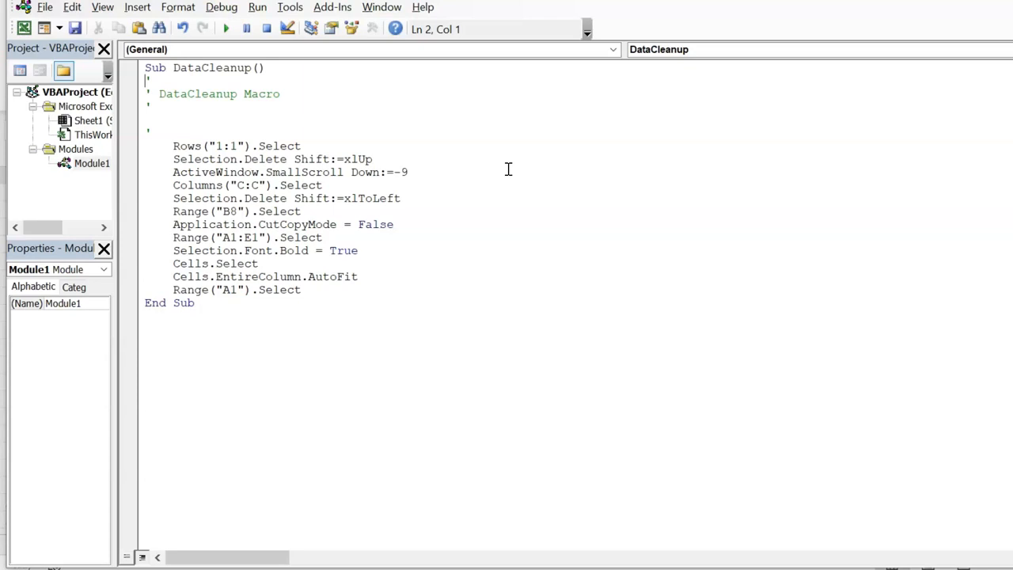
Step: Examine the macro's Columns("C:C").Select line and the Selection.Delete Shift:=xlToLeft line that follows it
left_click(388, 276)
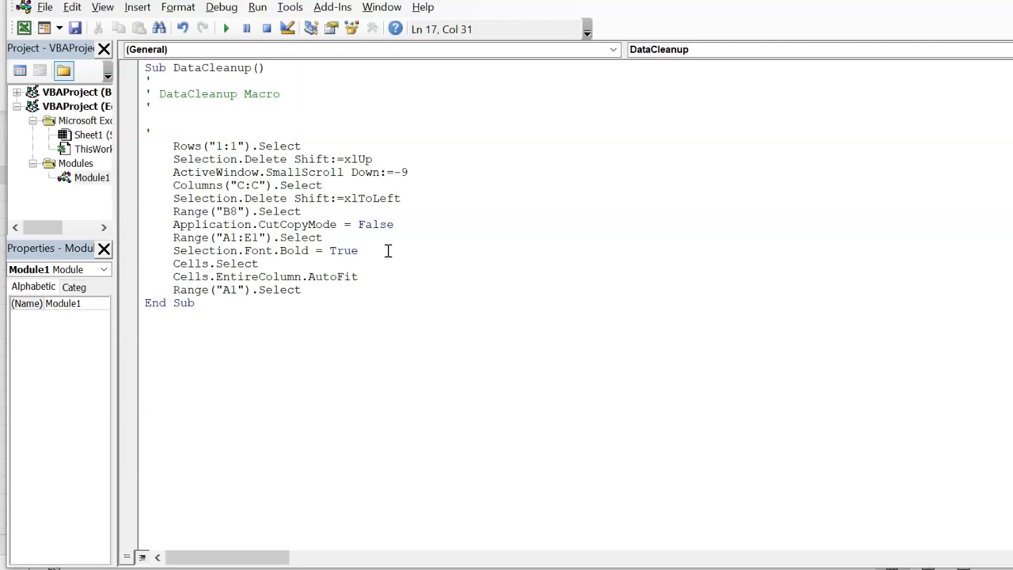
left_click(344, 185)
left_click_drag(344, 185, 136, 184)
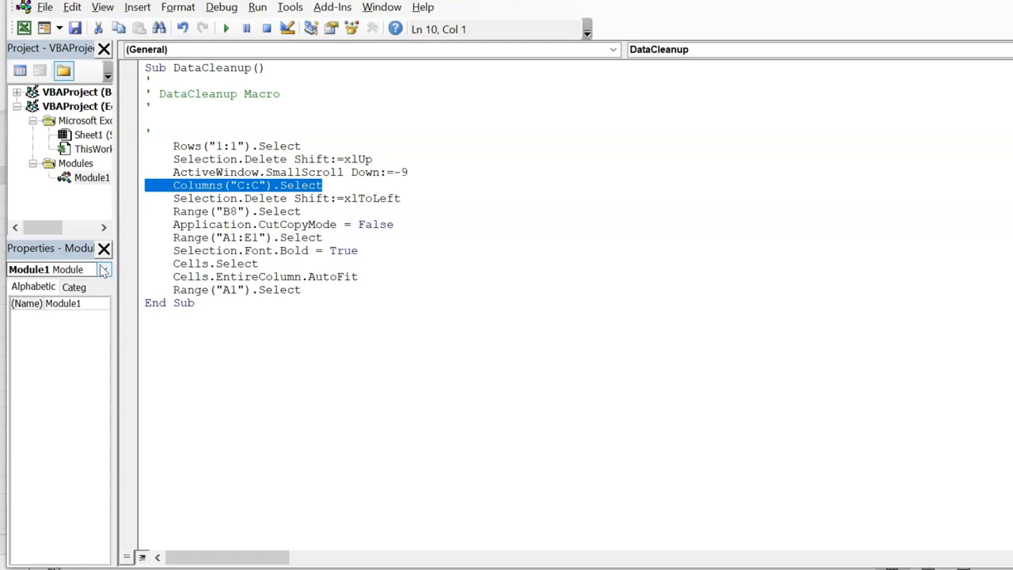
left_click(416, 200)
left_click_drag(416, 200, 139, 199)
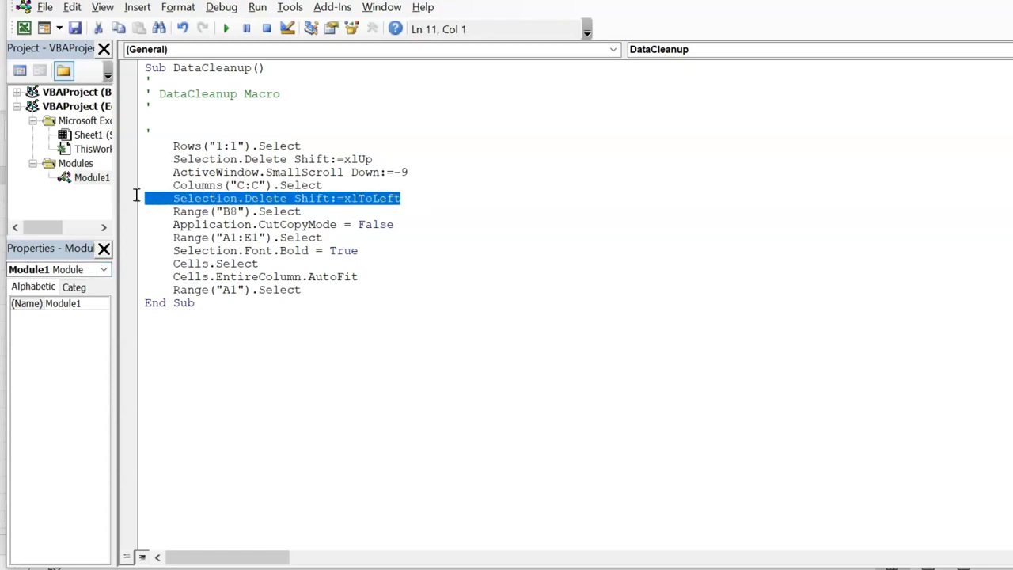
left_click(421, 198)
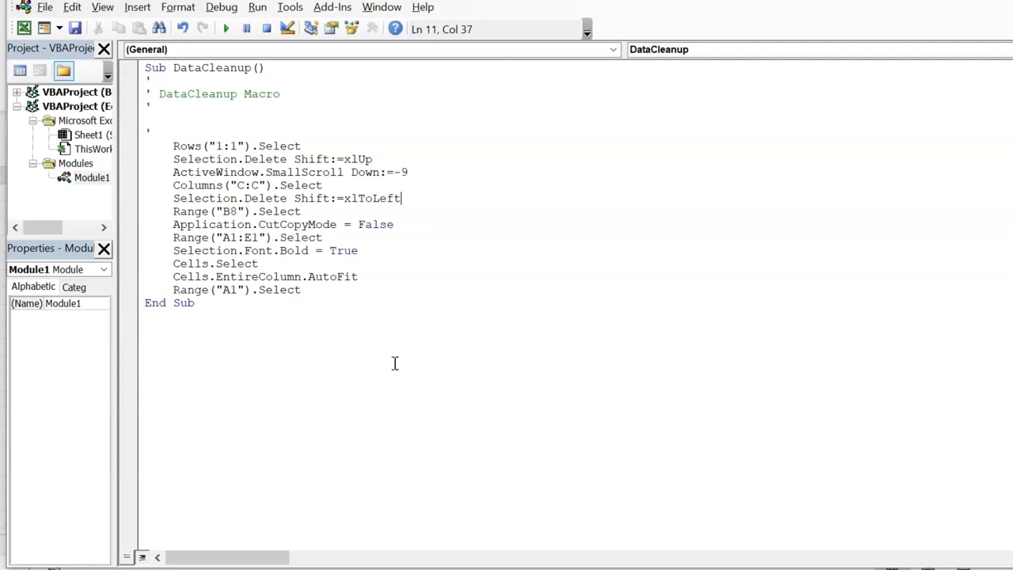
Step: Switch to the Excel worksheet and return to the macro code in the Visual Basic editor
mouse_move(455, 565)
left_click(455, 514)
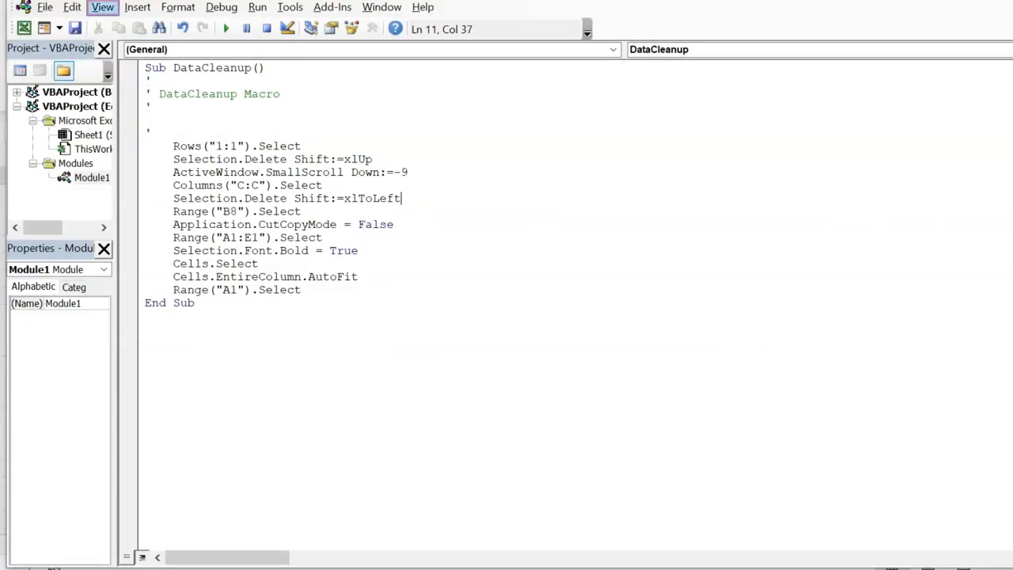
left_click(102, 8)
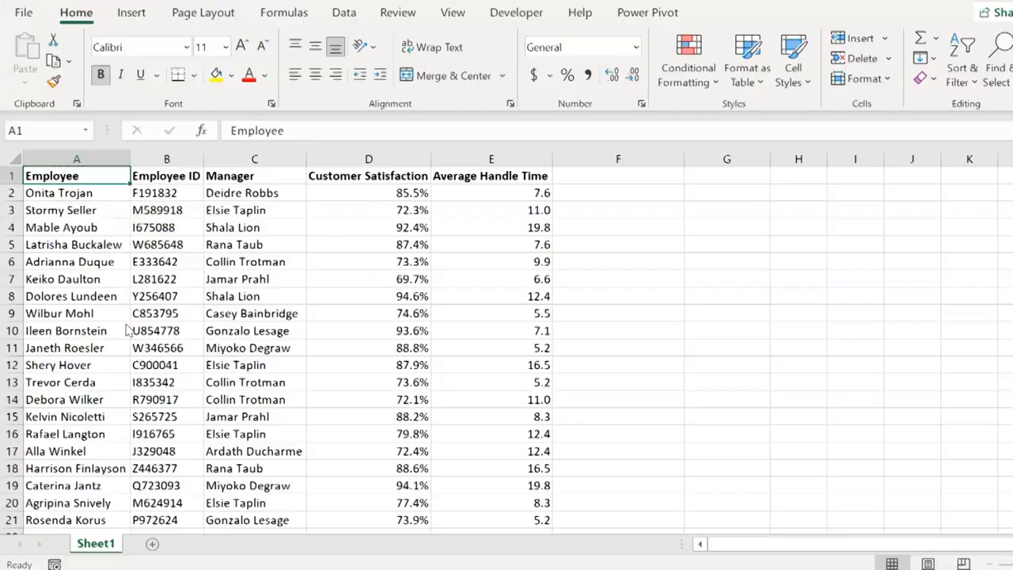
left_click(127, 320)
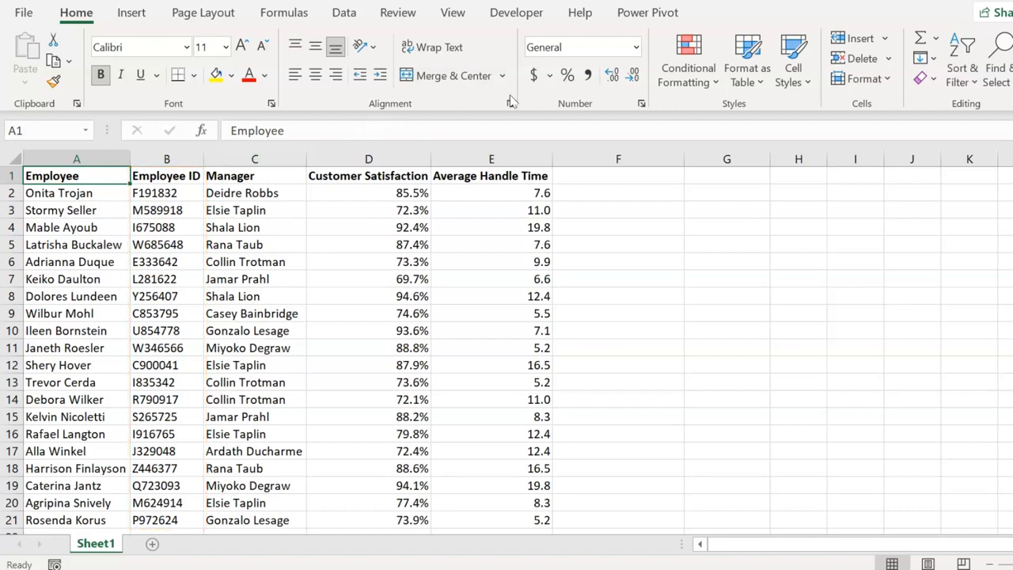
left_click(518, 13)
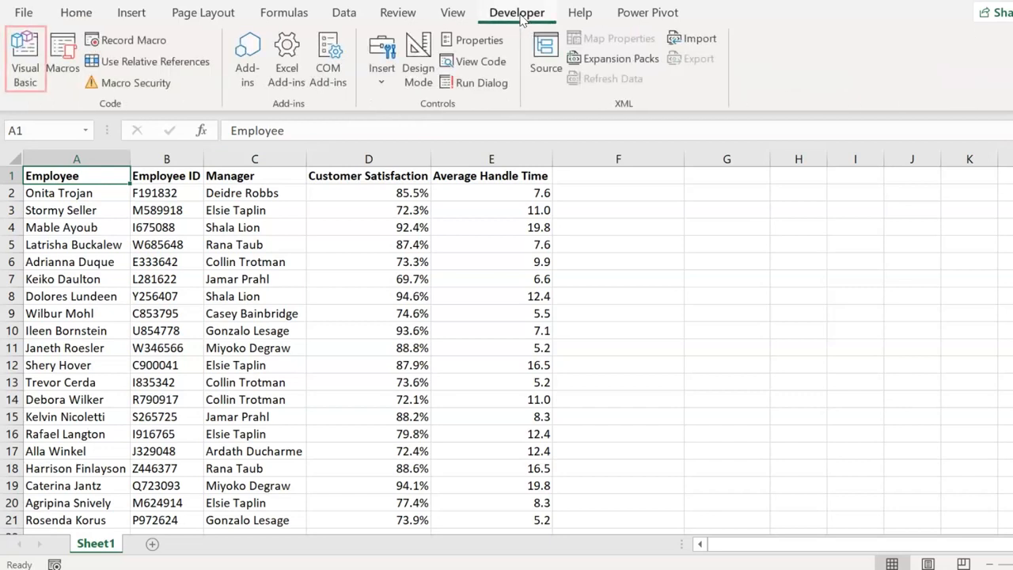
left_click(28, 59)
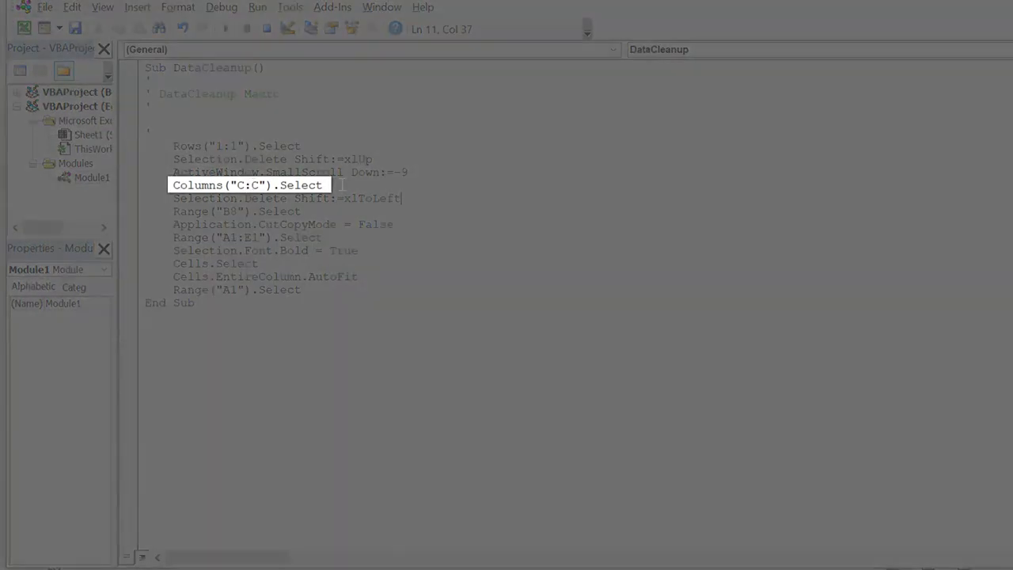
Step: Change the column reference in the macro's Columns("C:C").Select line to "B:B"
left_click(244, 185)
key("BackSpace")
type("B")
left_click(258, 187)
key("BackSpace")
type("B")
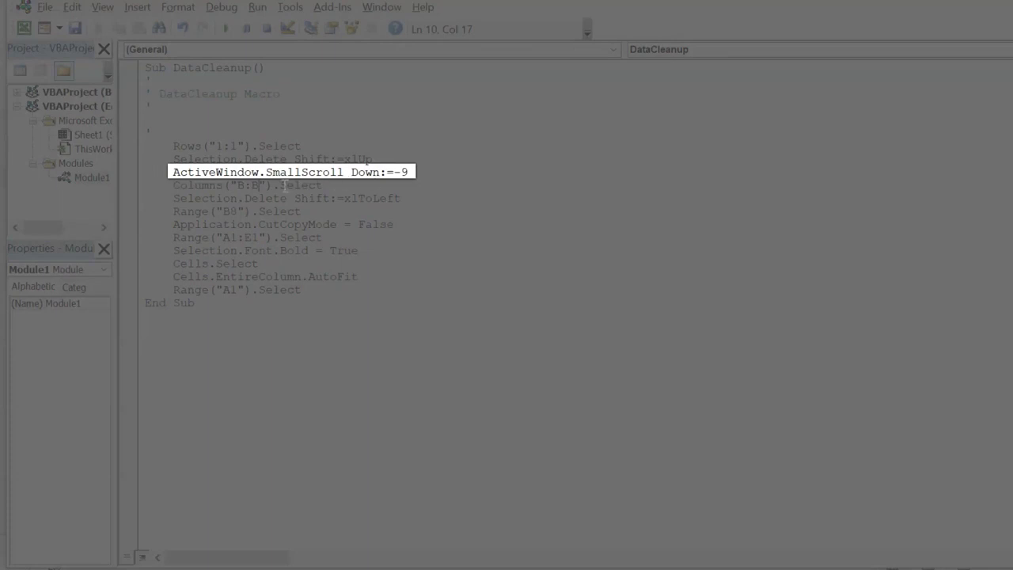
Step: Delete the ActiveWindow.SmallScroll line from the DataCleanup macro and close the Visual Basic editor
left_click(446, 172)
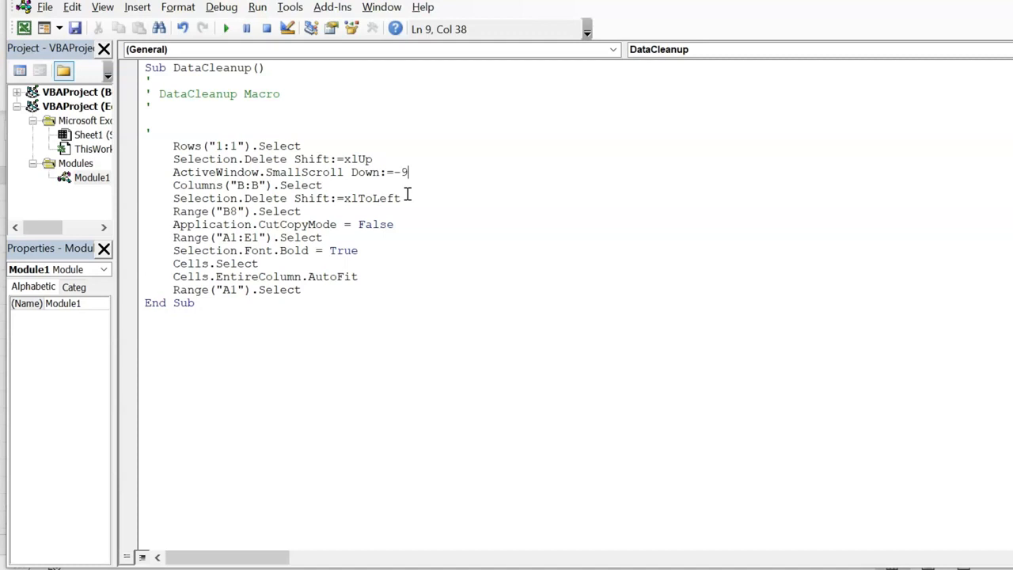
left_click_drag(445, 177, 112, 166)
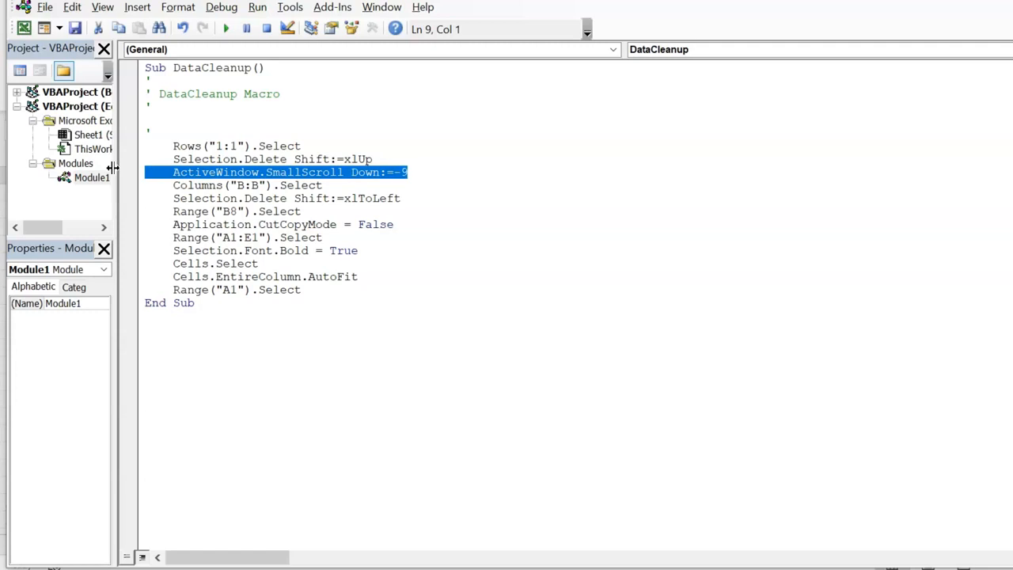
key("Delete")
key("Delete")
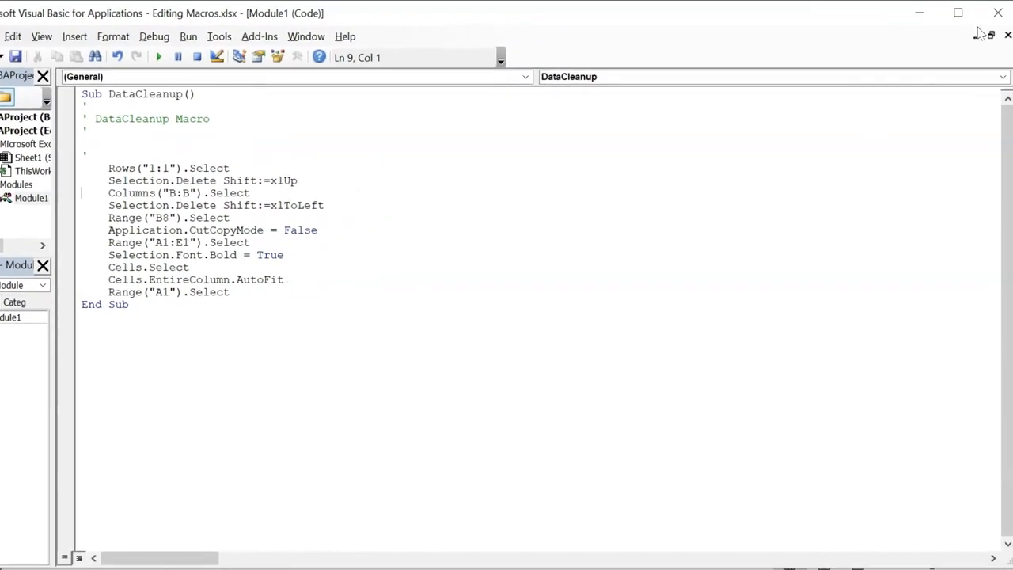
left_click(998, 13)
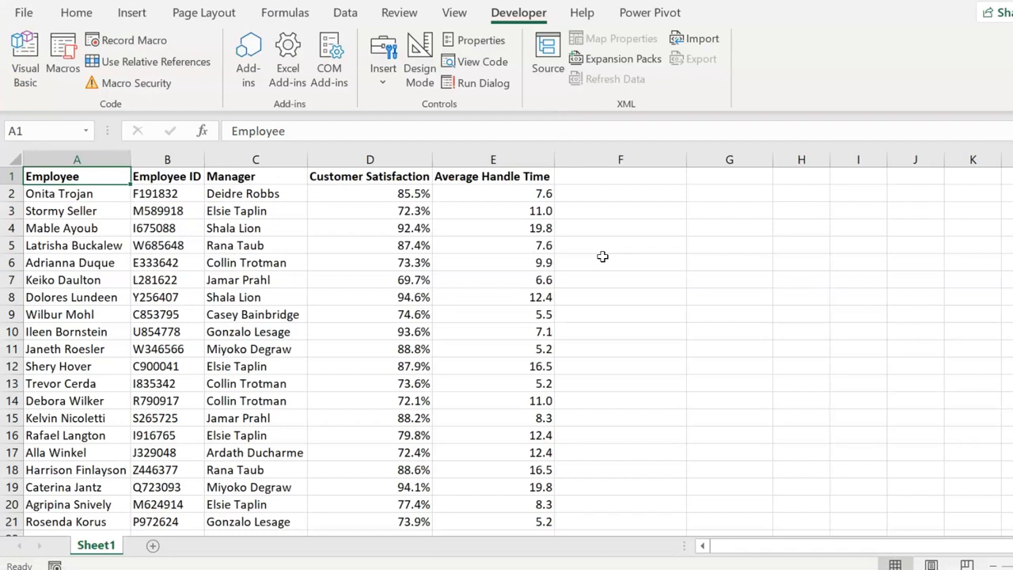
Step: Delete columns A through F from Sheet1 and select cell A1
left_click_drag(79, 158, 587, 176)
right_click(272, 225)
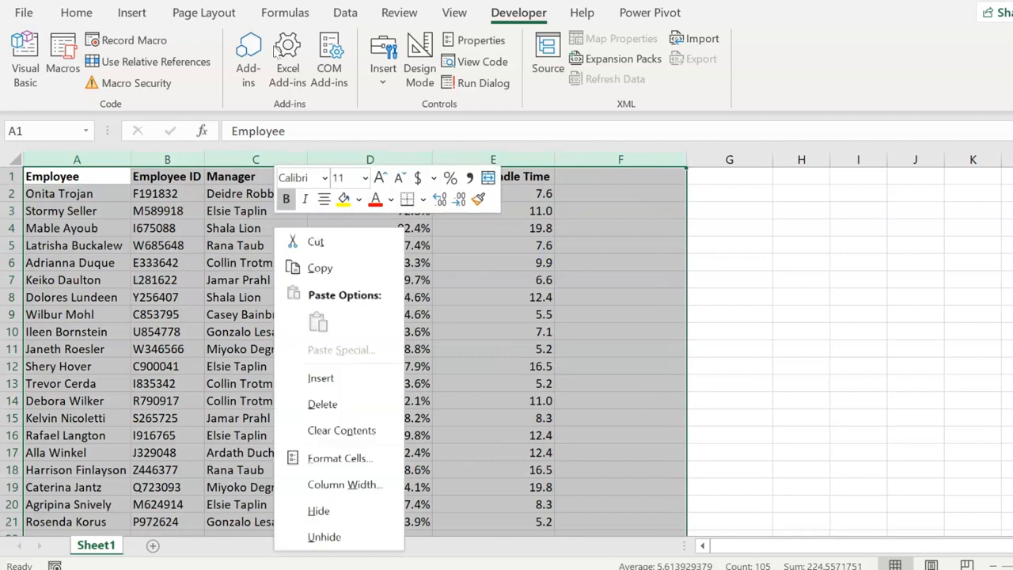
left_click(298, 400)
left_click(73, 172)
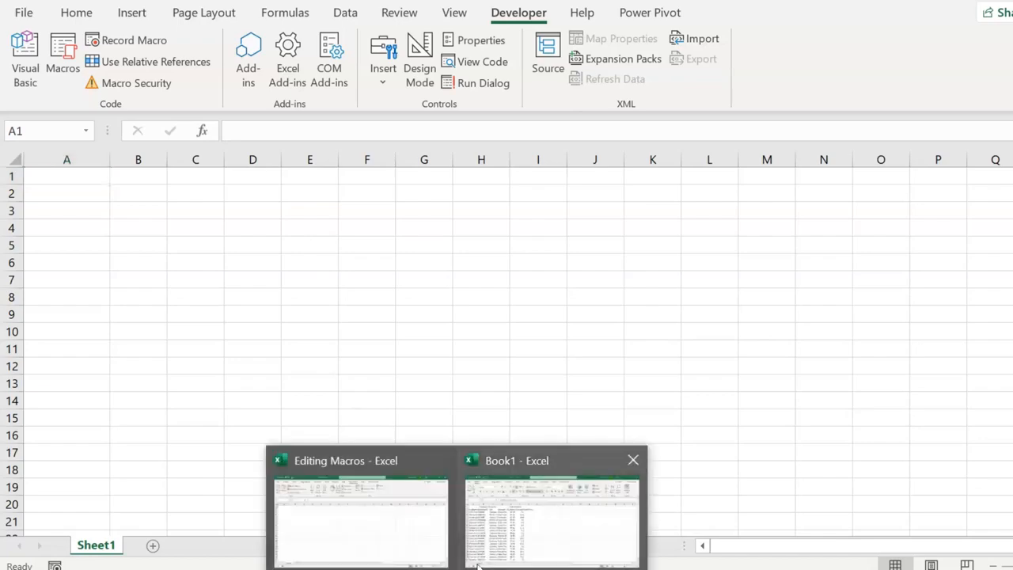
Step: Copy the raw employee hierarchy and daily statistics data from the Book1 workbook and paste it at cell A1 of the Editing Macros workbook
left_click(525, 522)
left_click_drag(80, 171, 335, 499)
key("ctrl+c")
left_click(380, 522)
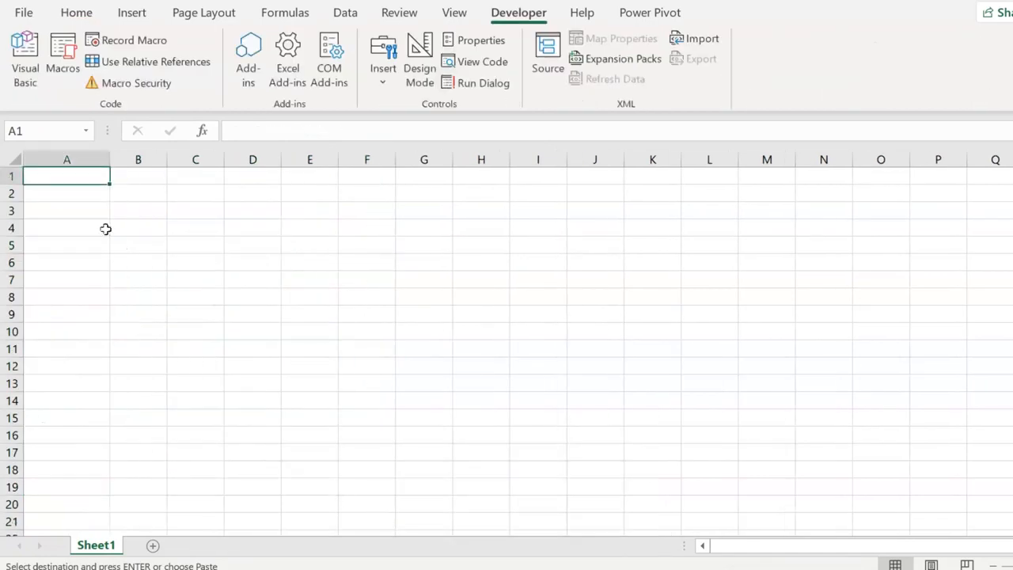
key("ctrl+v")
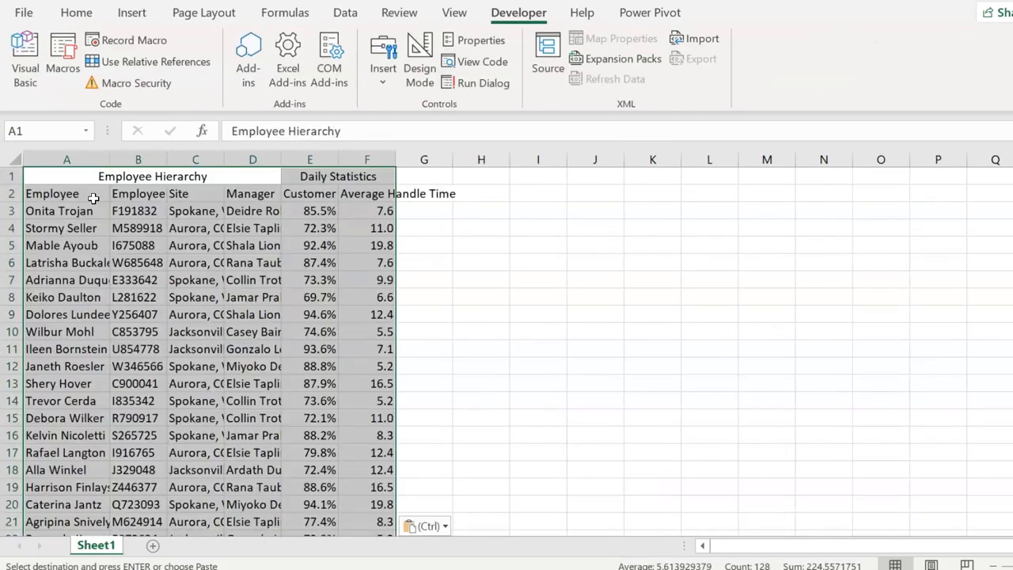
Step: Run the DataCleanup macro on the pasted data, starting from cell A1
left_click(79, 176)
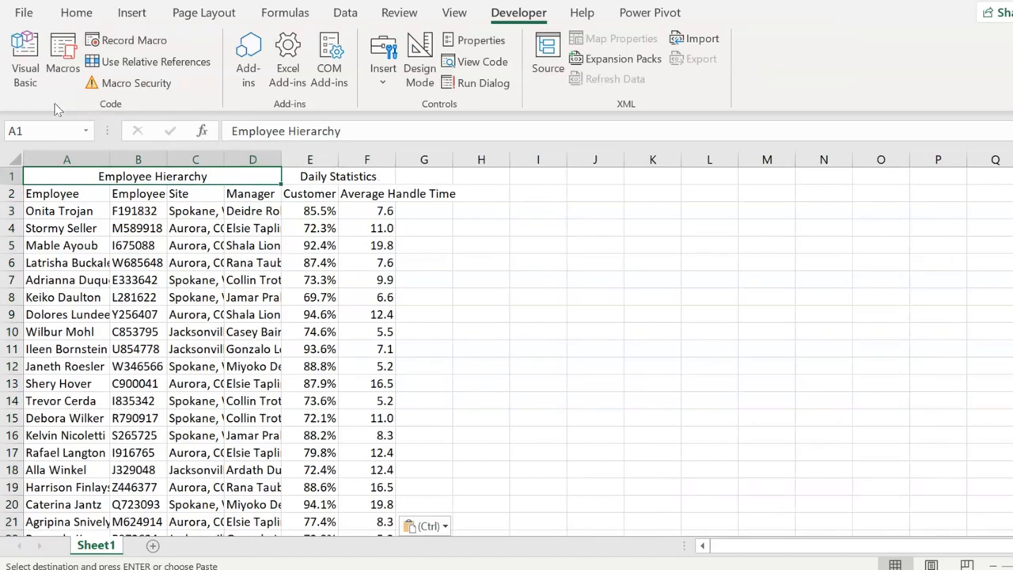
left_click(63, 57)
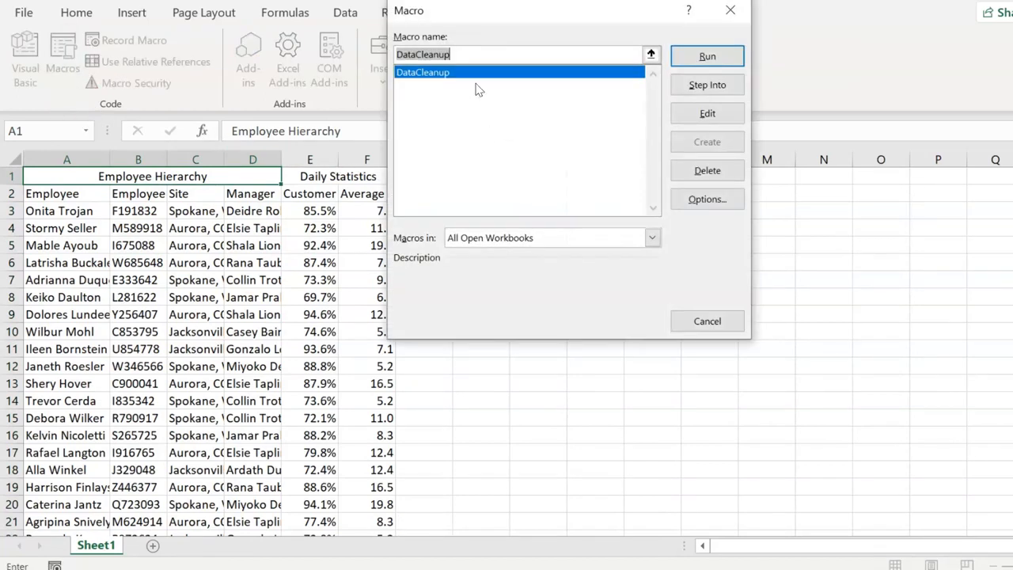
left_click(720, 57)
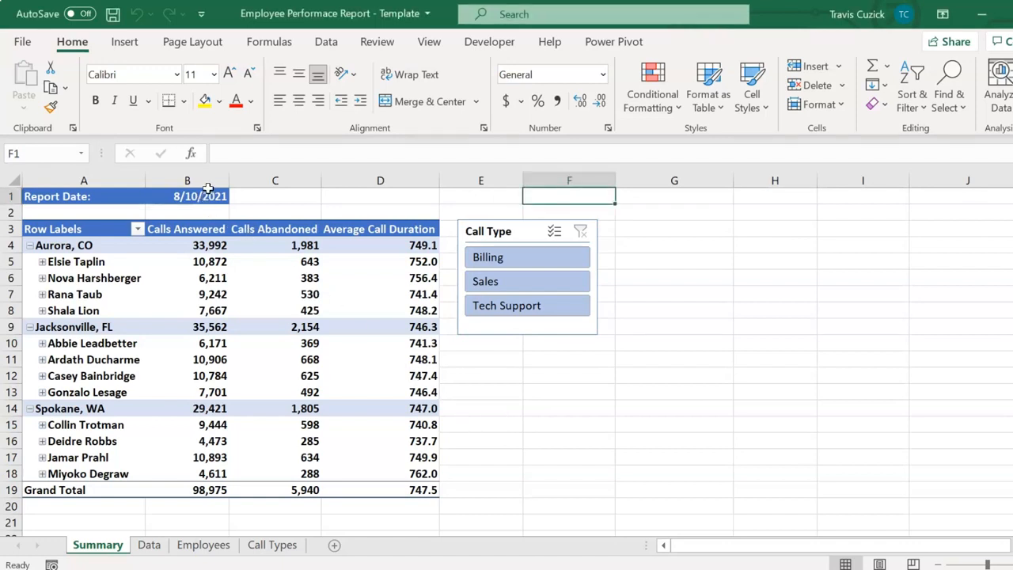
Step: Examine the Report Date formula on the Summary sheet and the call records on the Data sheet
left_click(207, 194)
mouse_move(393, 357)
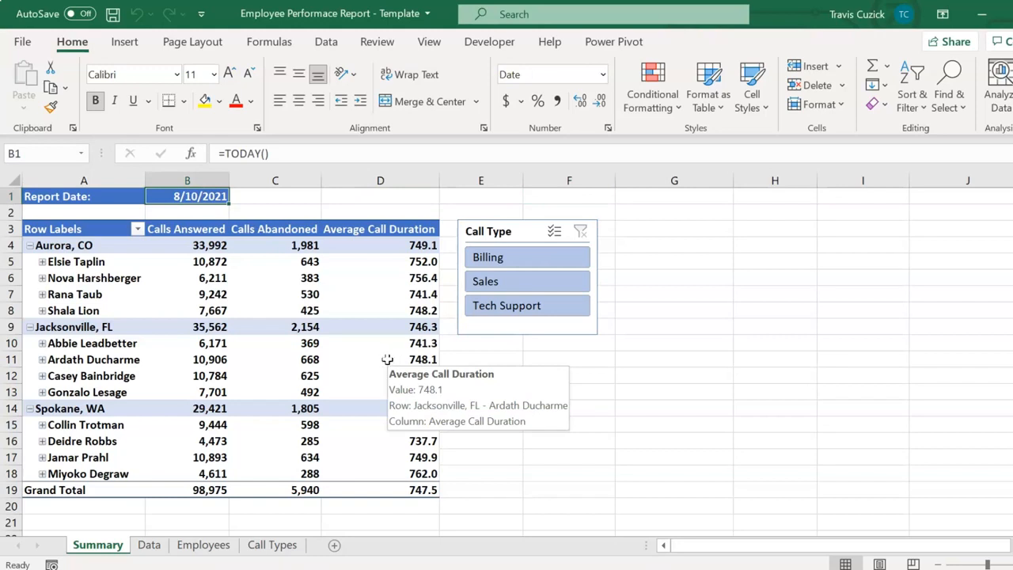
left_click(149, 546)
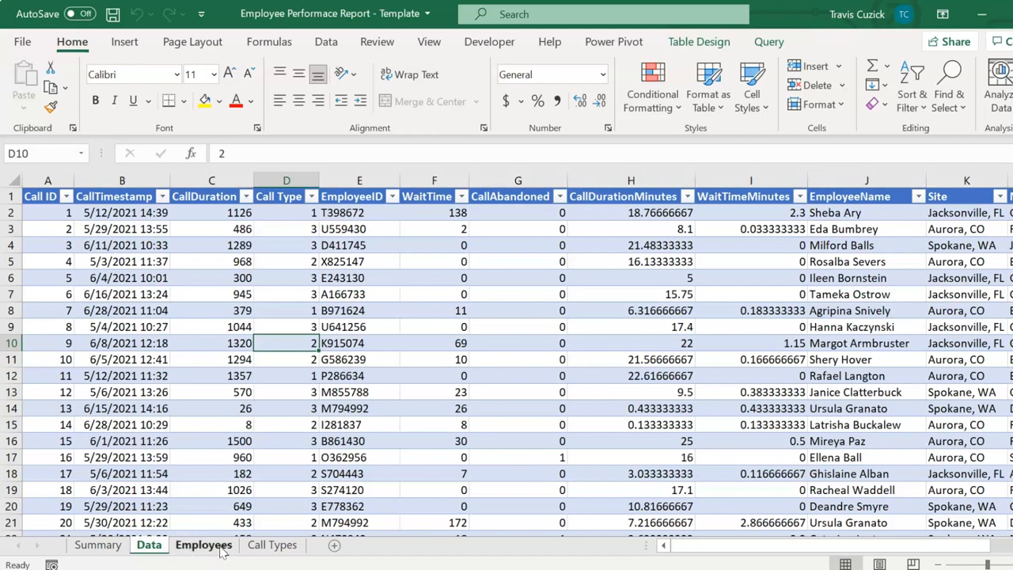
left_click(353, 212)
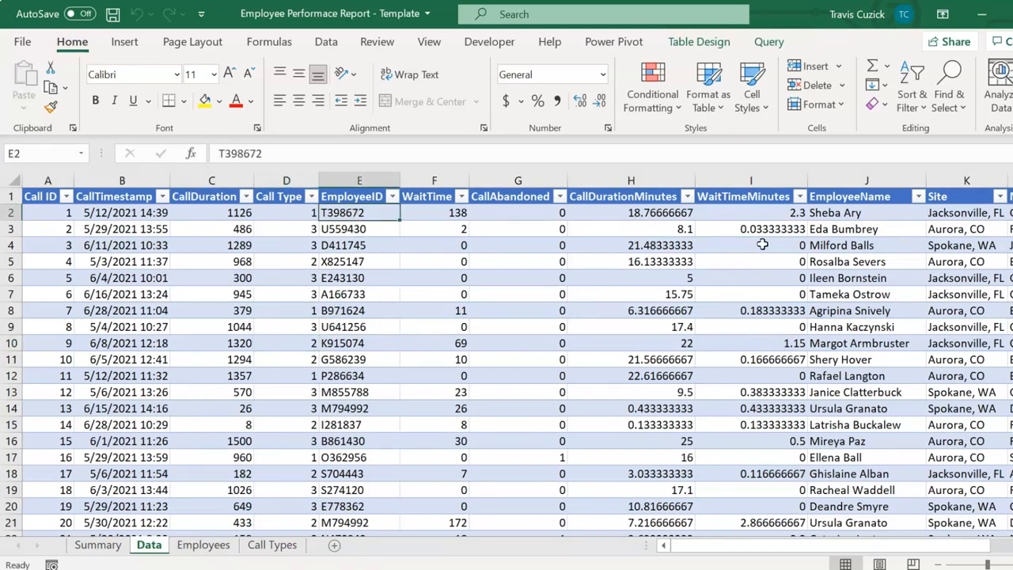
left_click_drag(683, 556, 633, 550)
Step: Examine the ID, site and manager columns on the Employees sheet and the ID-to-description table on the Call Types sheet
left_click(197, 547)
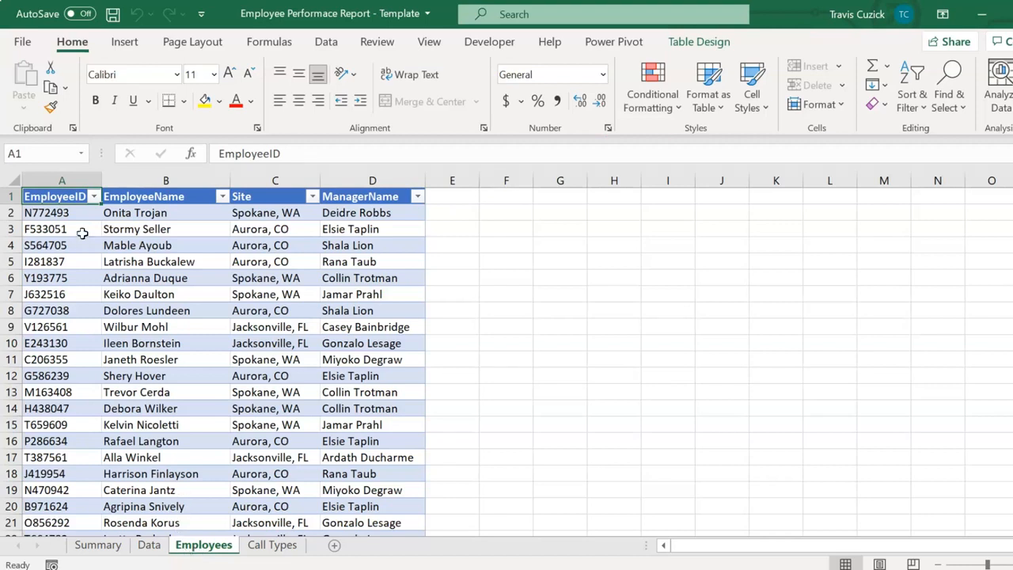
left_click(68, 214)
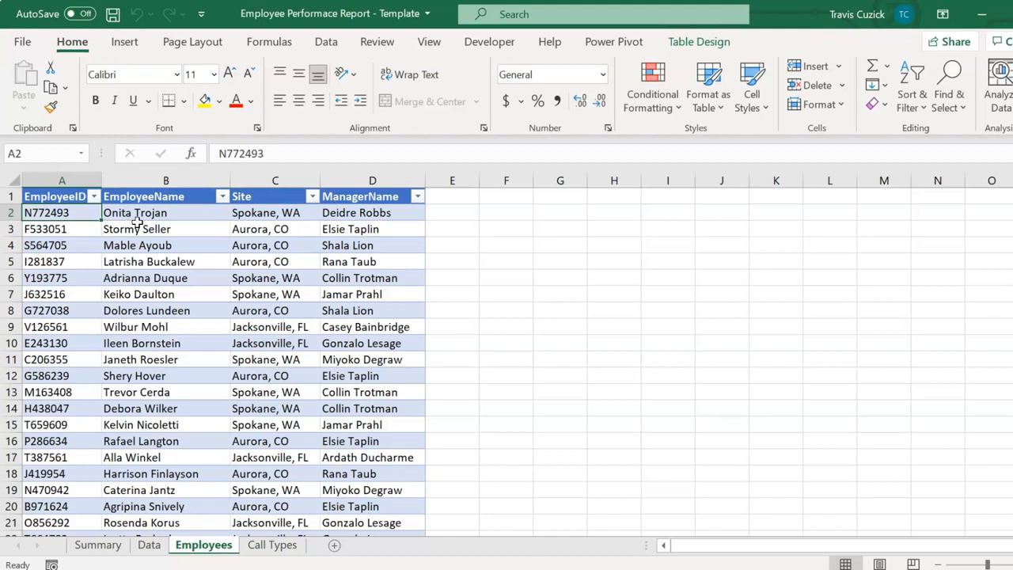
left_click(267, 214)
left_click(398, 212)
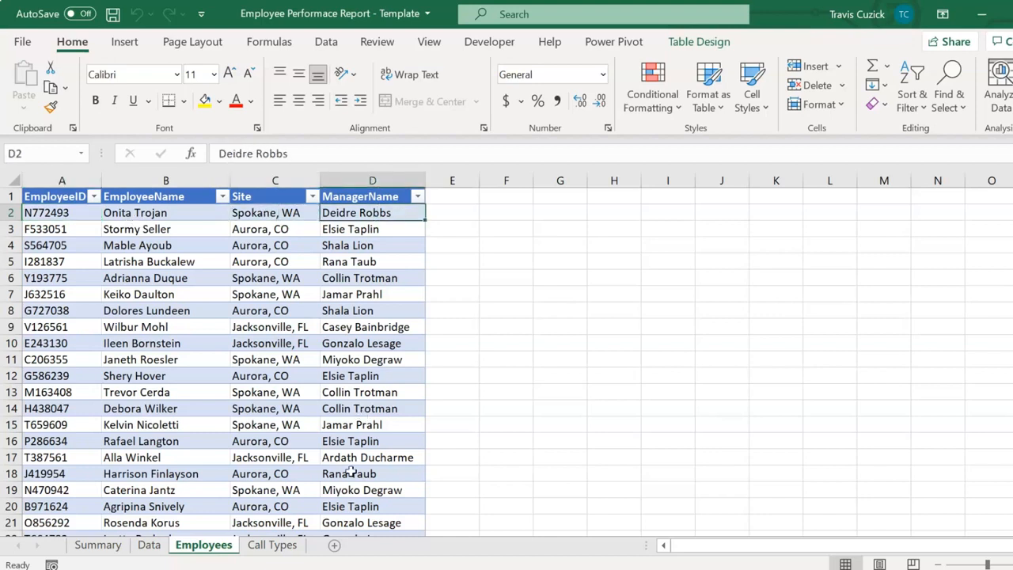
left_click(285, 547)
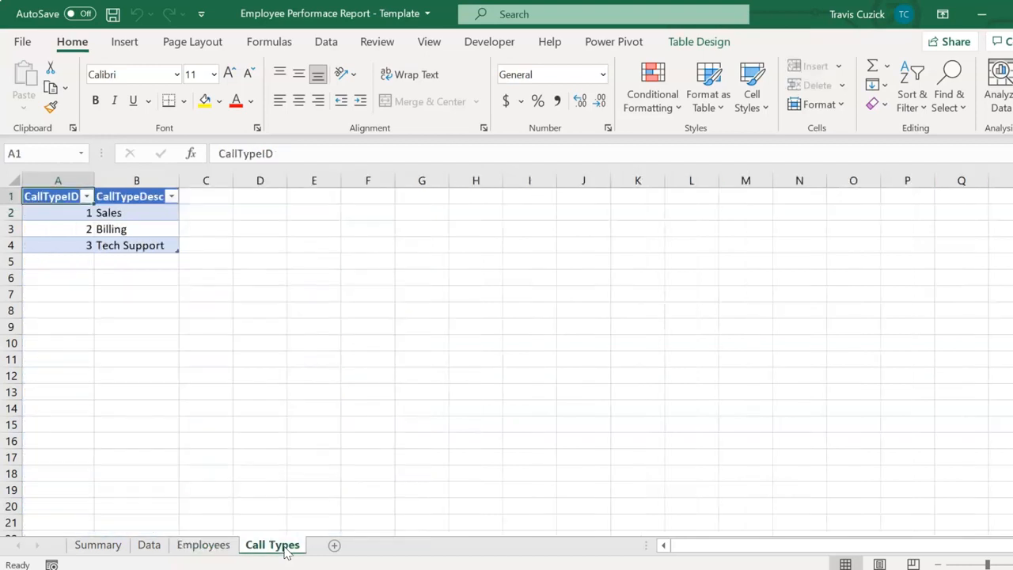
left_click(77, 213)
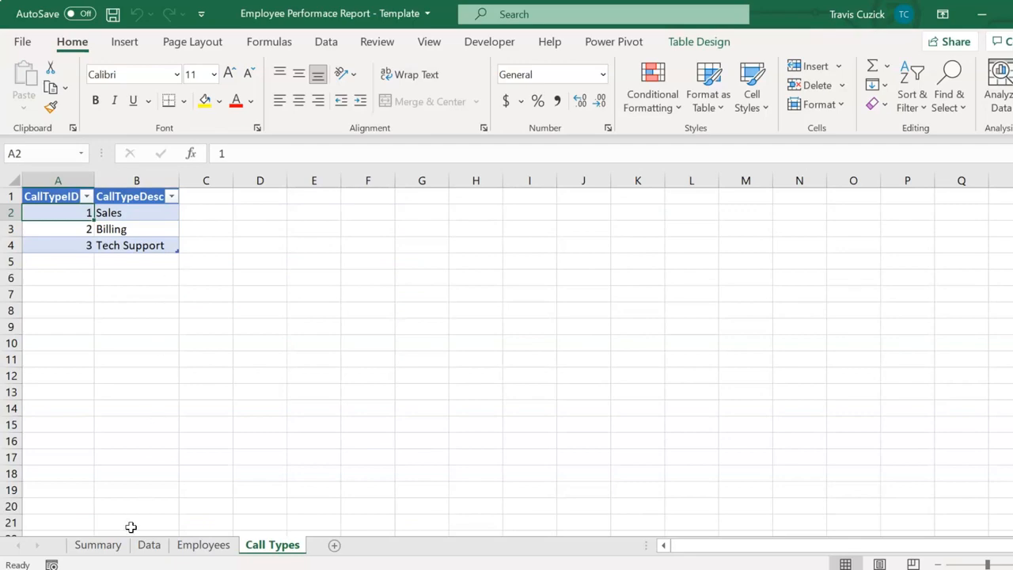
Step: Examine the EmployeeName lookup formula and the Site, ManagerName and CallTypeDesc columns on the Data sheet
left_click(148, 544)
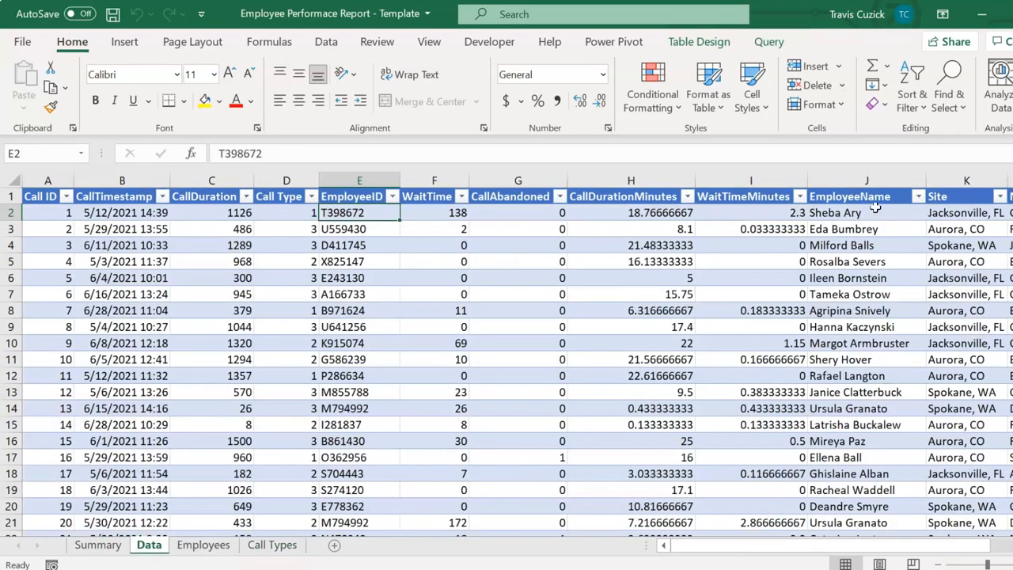
left_click(828, 213)
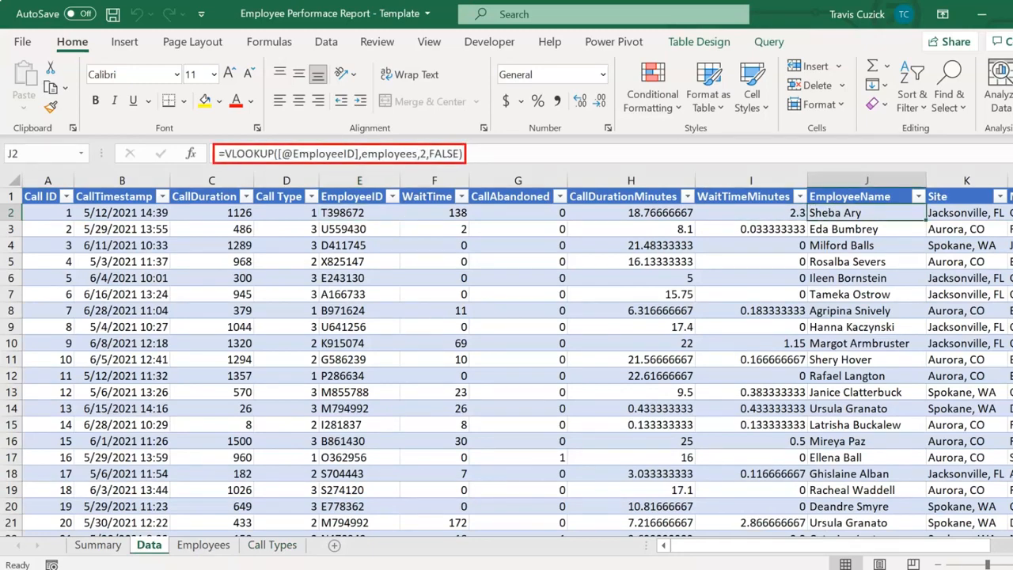
scroll(768, 224, "right", 3)
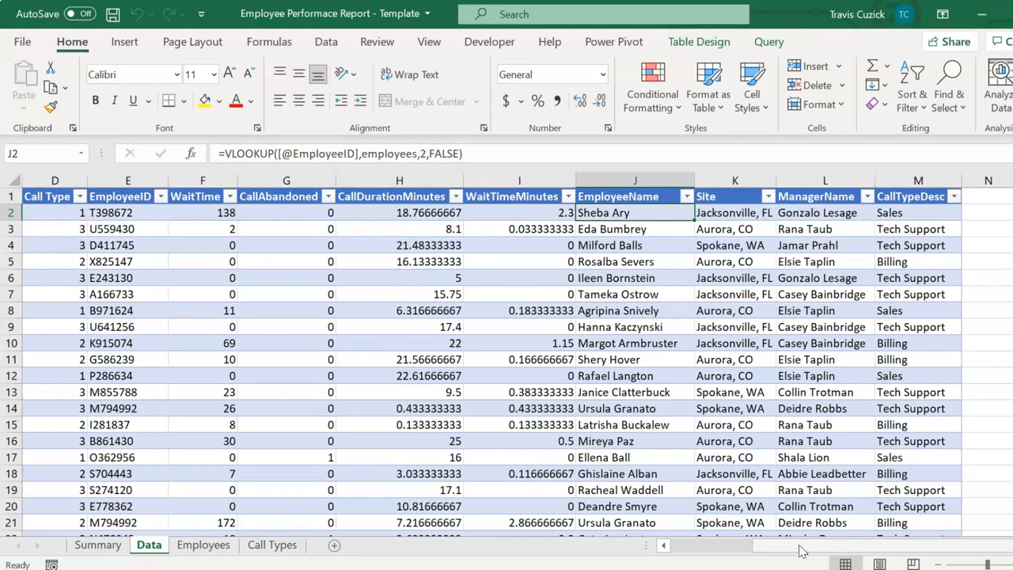
left_click_drag(800, 551, 763, 550)
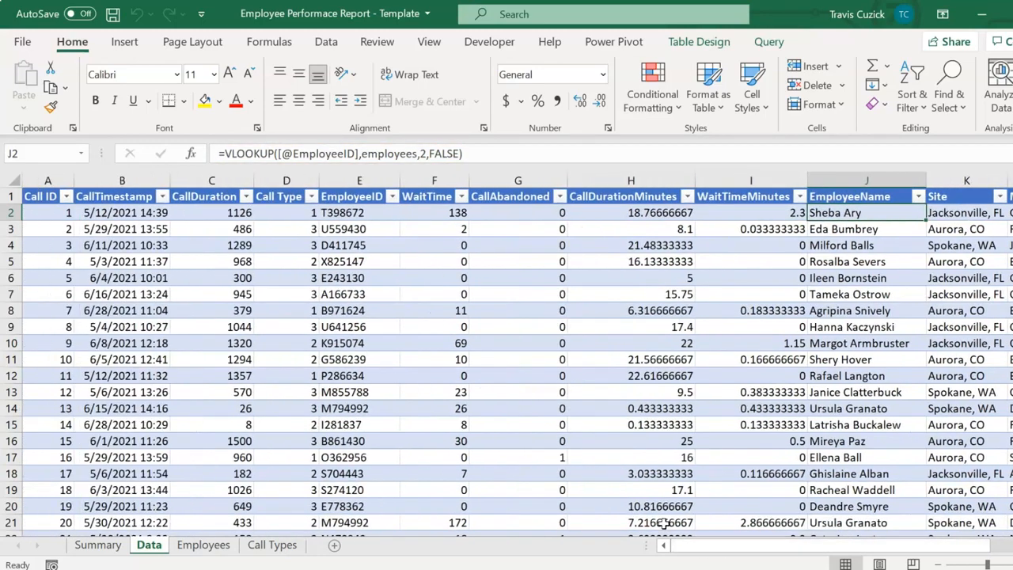
left_click(423, 281)
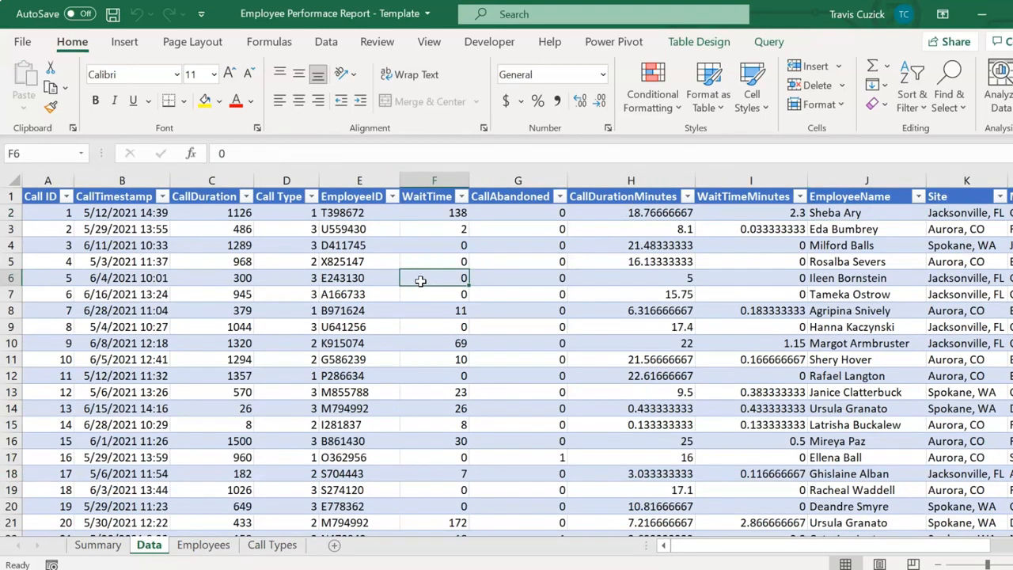
Step: Examine the PivotTable's calls abandoned and call duration figures on the Summary sheet
left_click(98, 545)
left_click(294, 282)
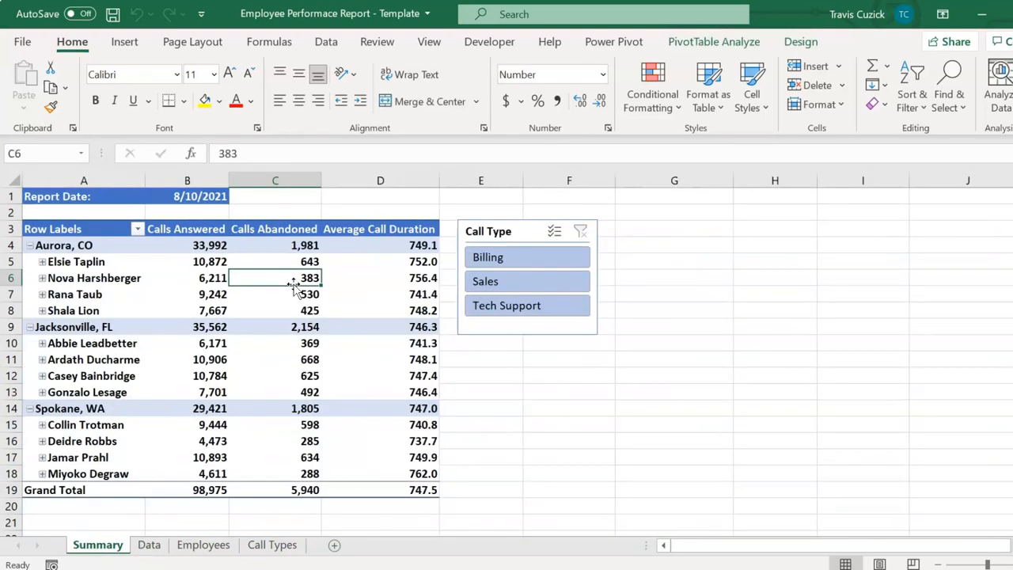
mouse_move(291, 333)
mouse_move(334, 424)
Step: Start recording a macro named GenerateReport stored in this workbook, with the Report Date cell B1 selected
left_click(188, 197)
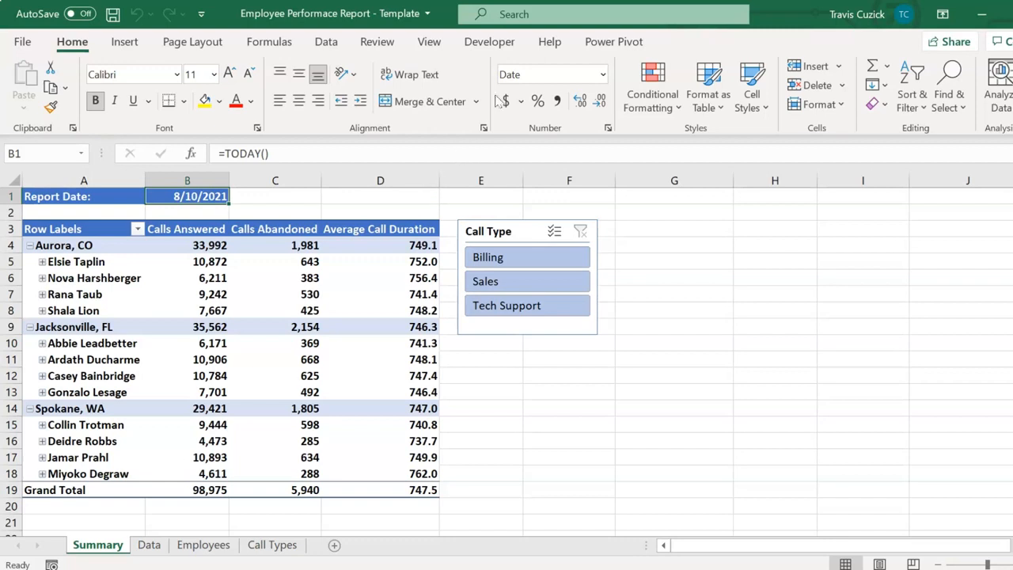
left_click(495, 44)
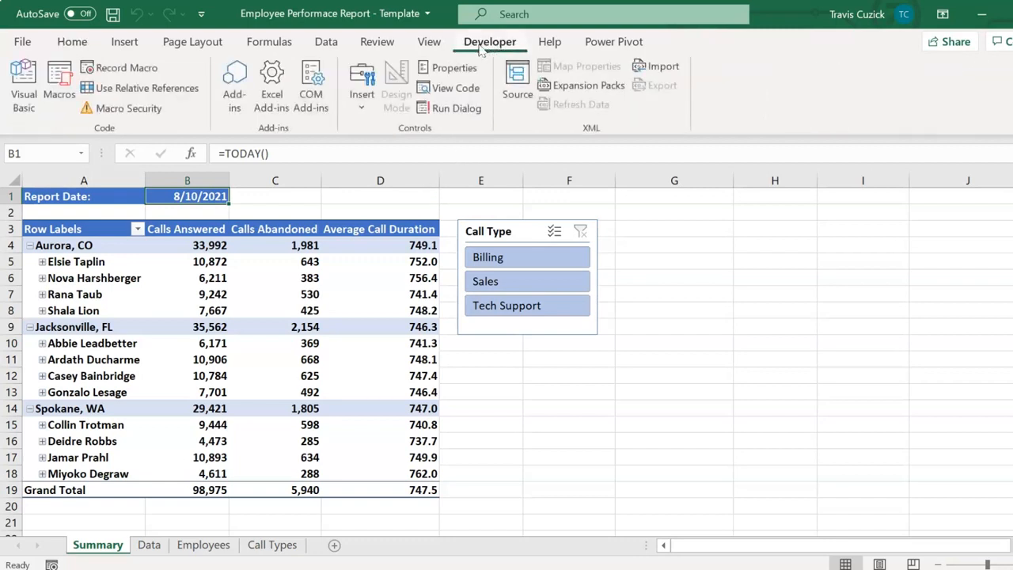
left_click(127, 68)
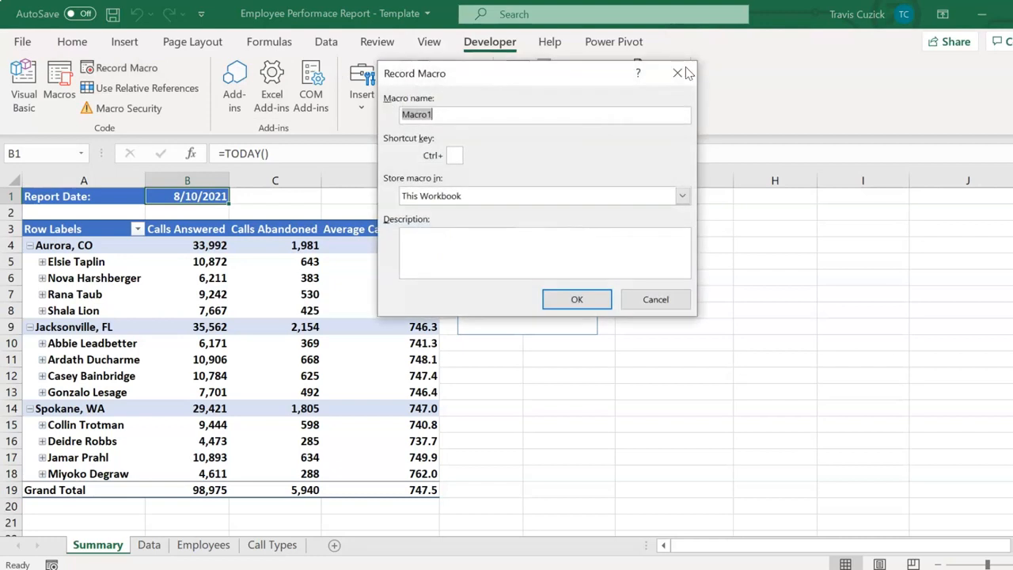
type("GenerateReport")
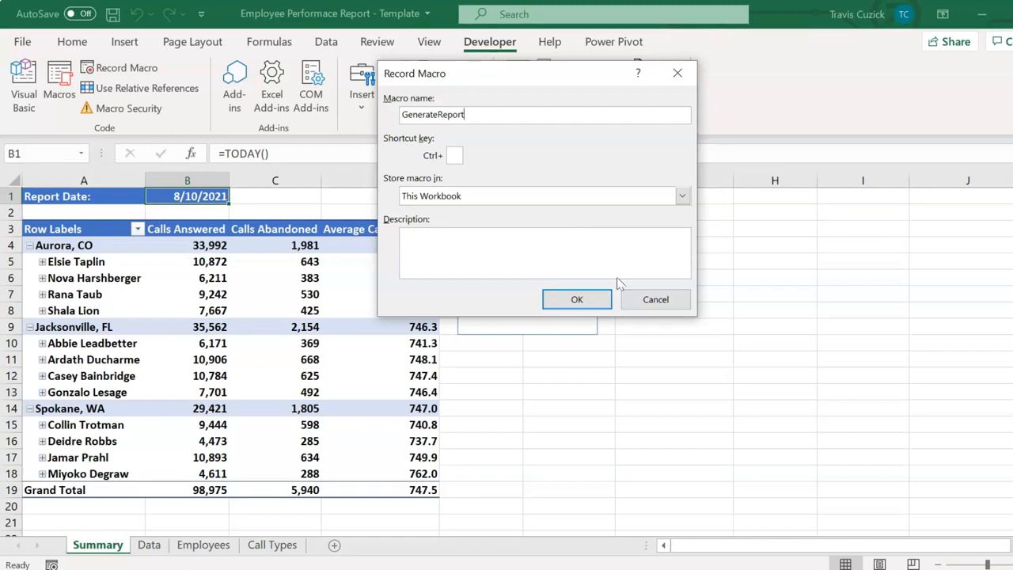
left_click(577, 300)
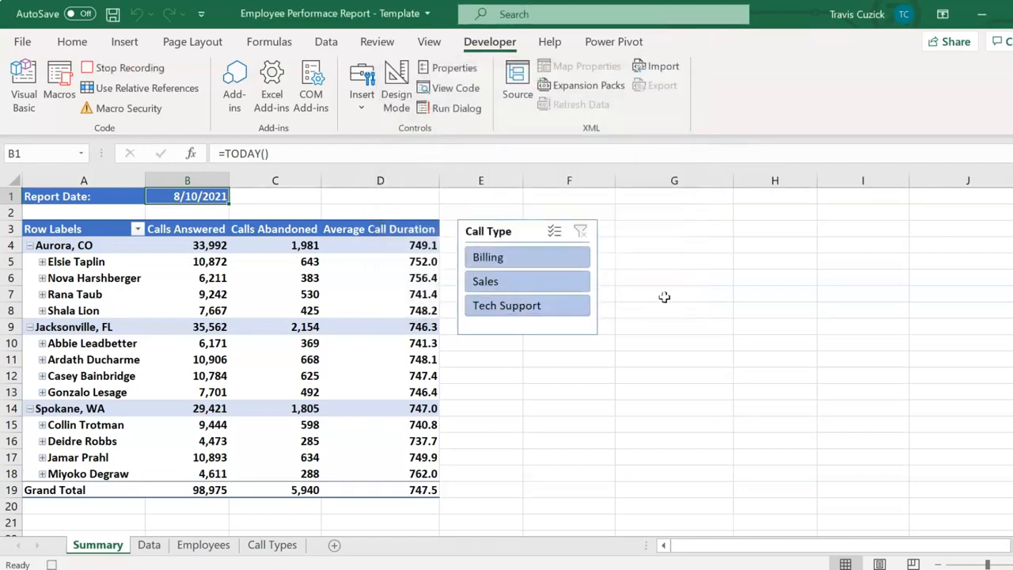
Step: Refresh the call_data table on the Data sheet from its external source
left_click(160, 548)
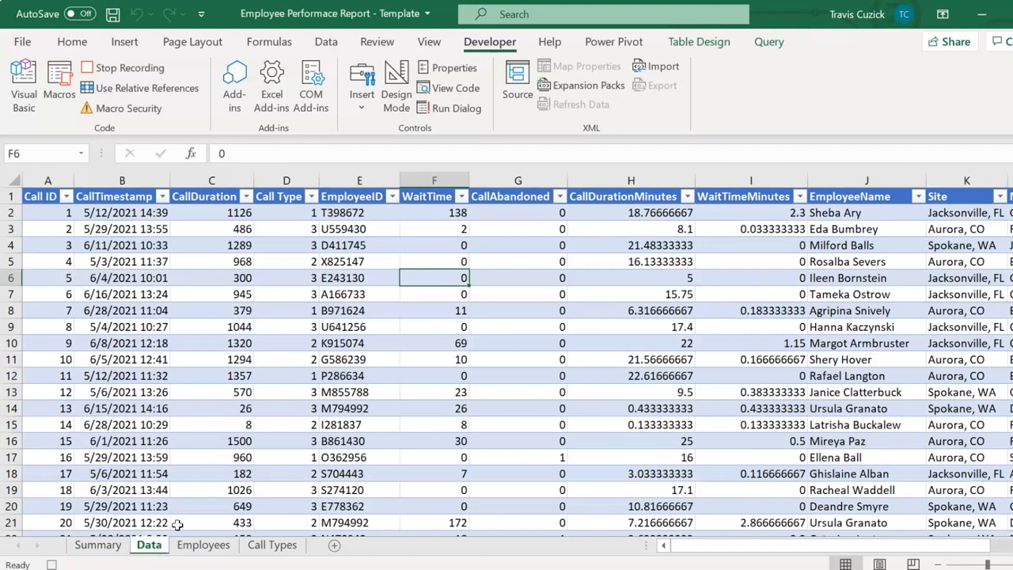
left_click(678, 44)
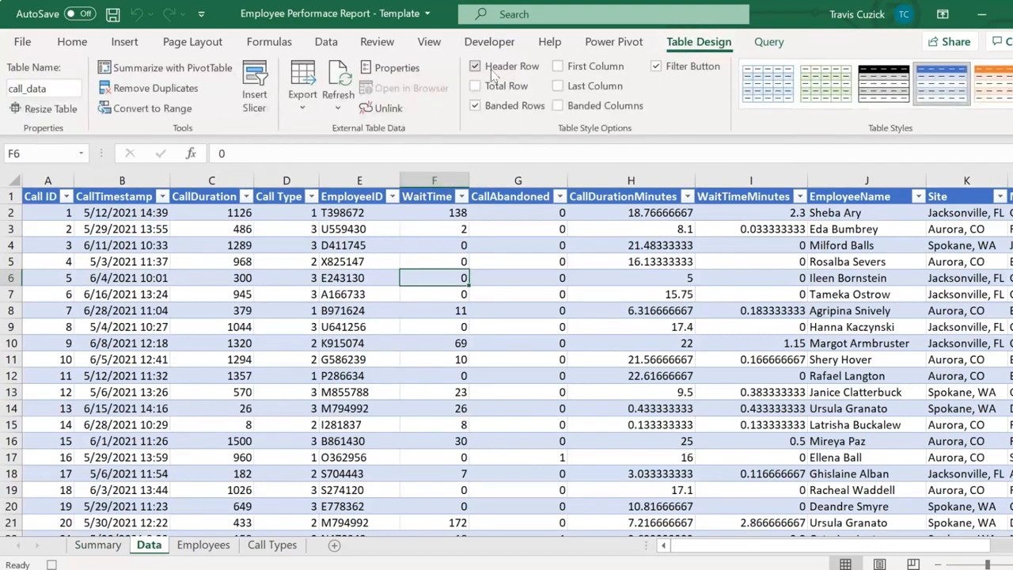
left_click(342, 114)
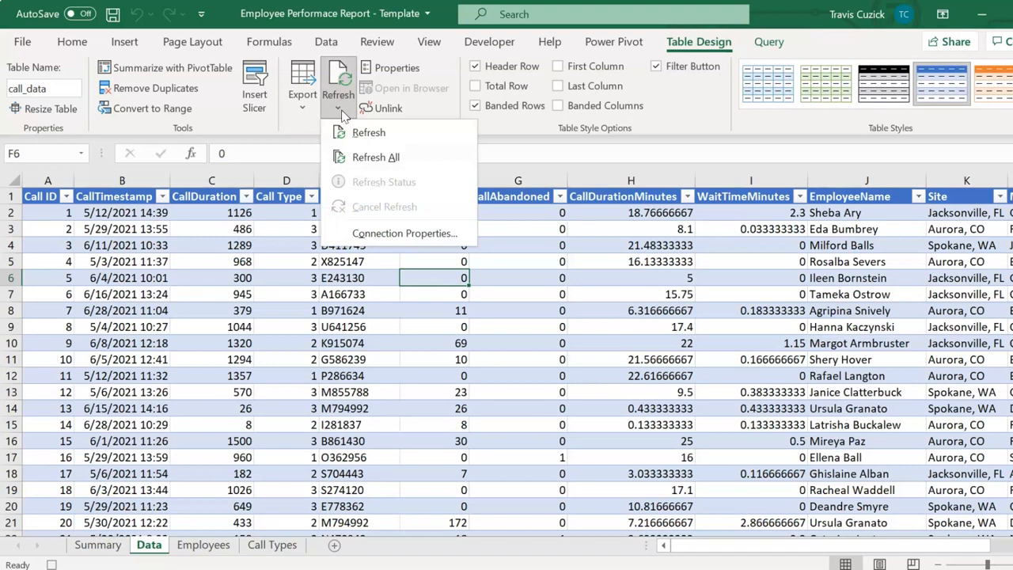
left_click(348, 133)
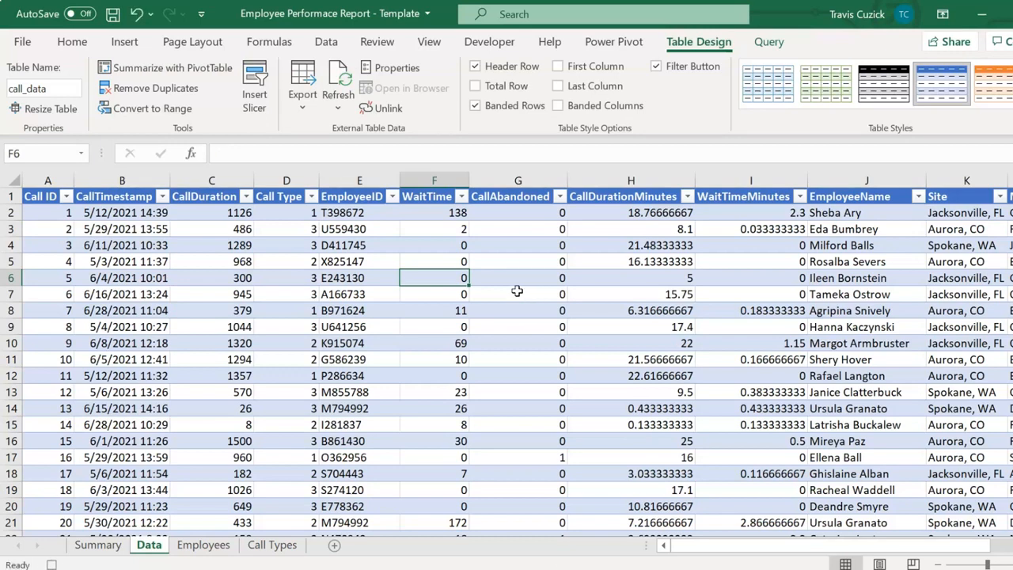
Step: Refresh the PivotTable on the Summary sheet
left_click(96, 544)
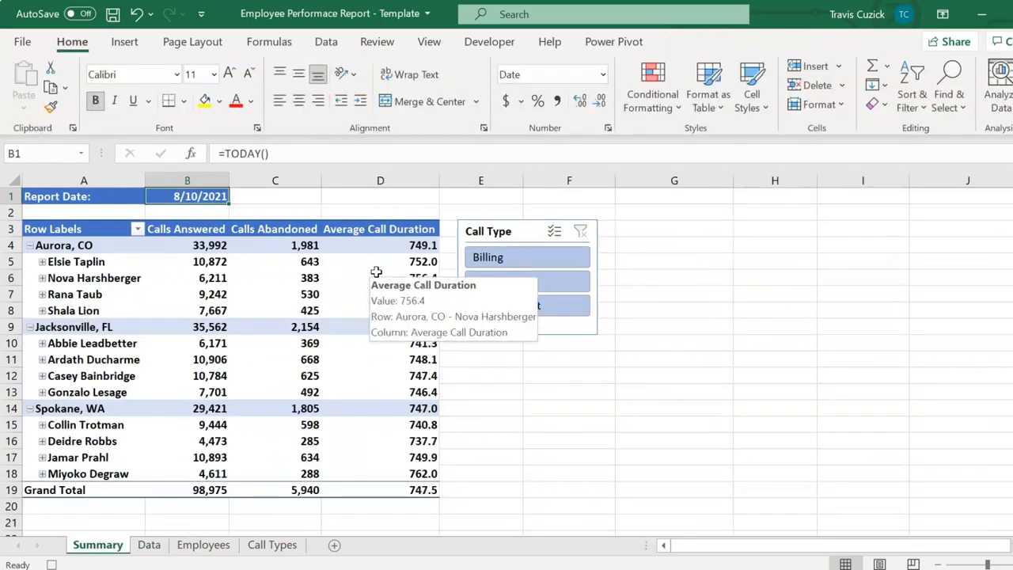
left_click(376, 275)
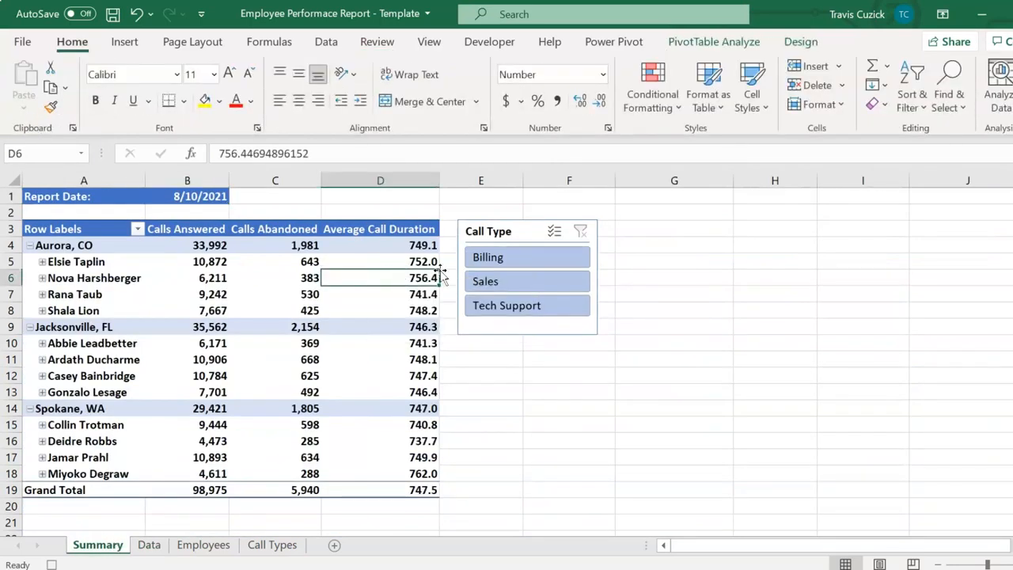
left_click(718, 43)
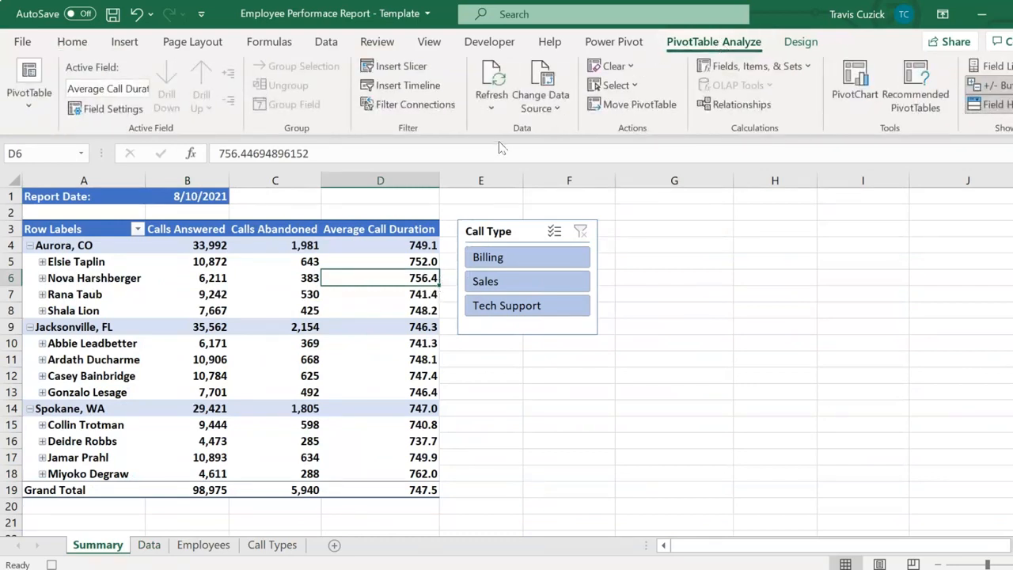
left_click(495, 108)
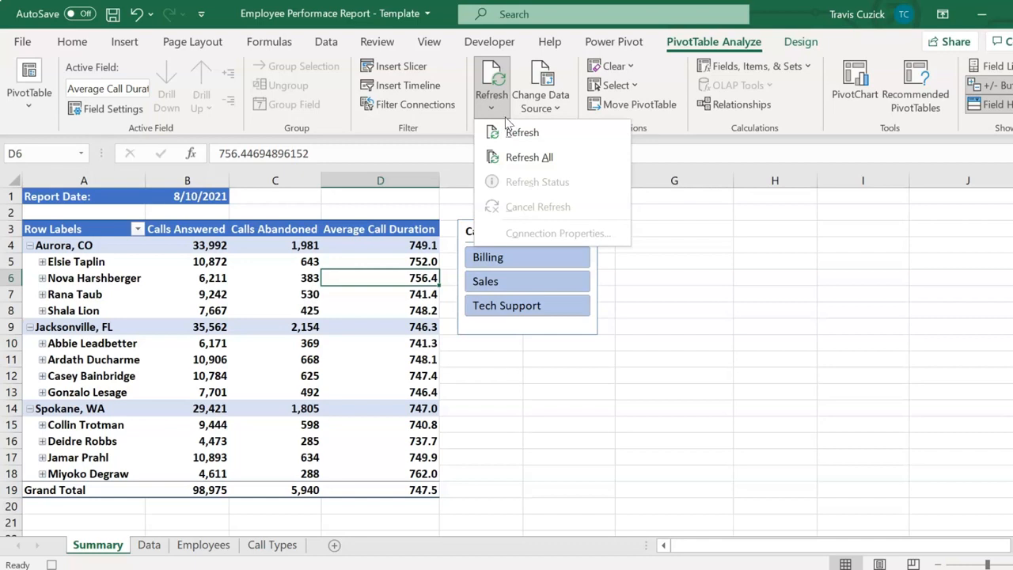
left_click(511, 133)
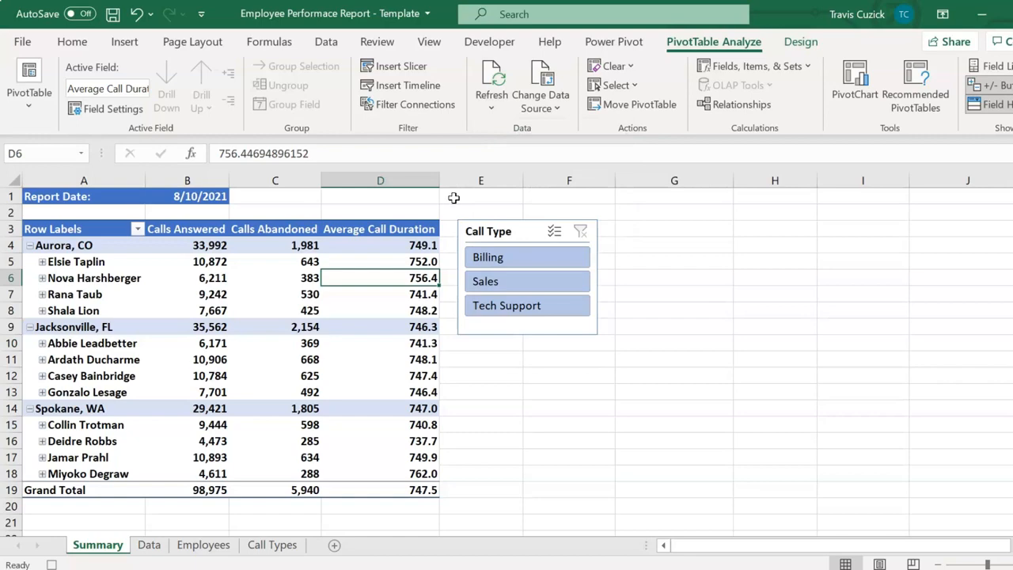
Step: Permanently delete the Data, Employees and Call Types sheets from the workbook
left_click(152, 545)
right_click(149, 546)
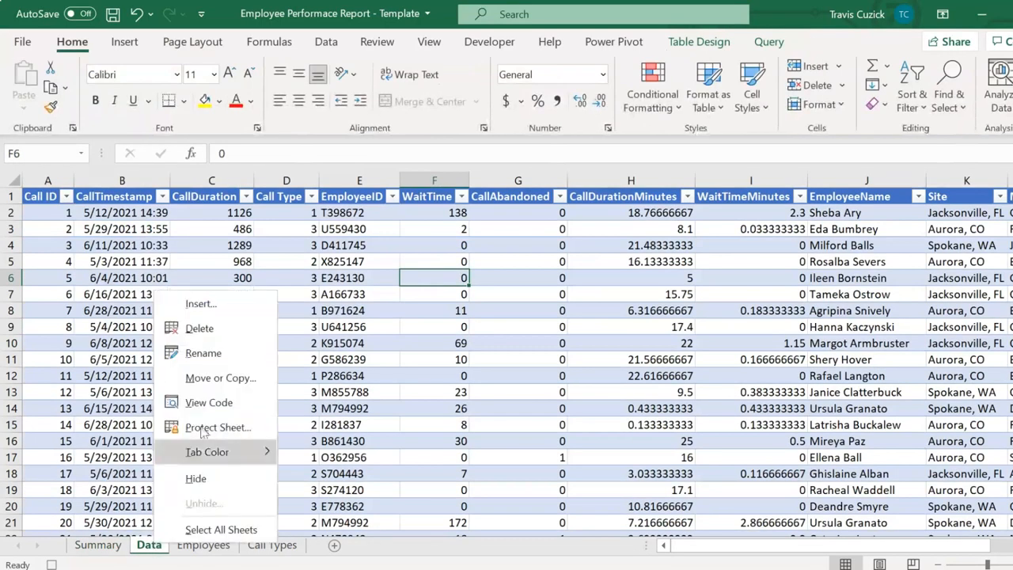
left_click(231, 327)
left_click(506, 342)
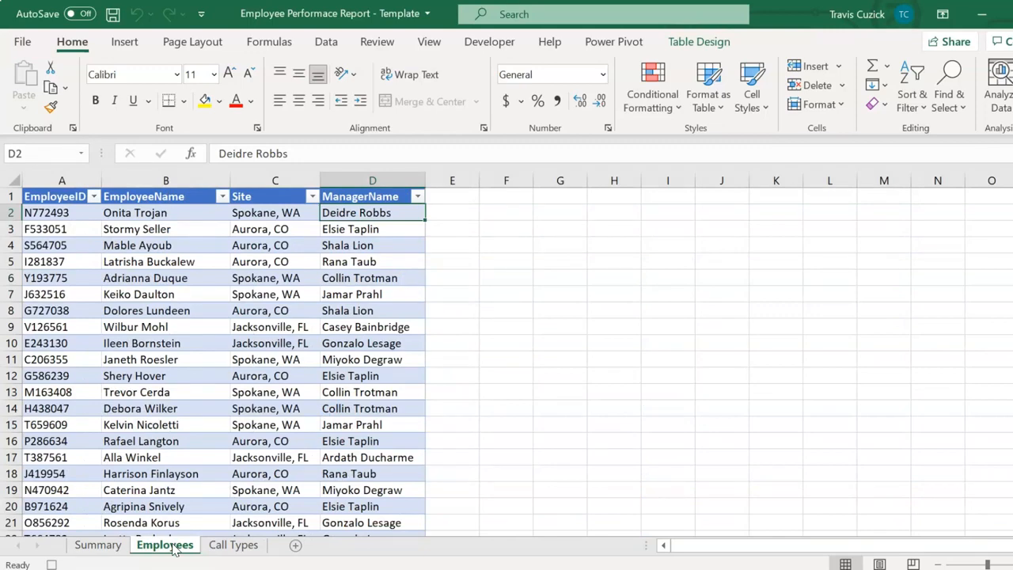
right_click(163, 547)
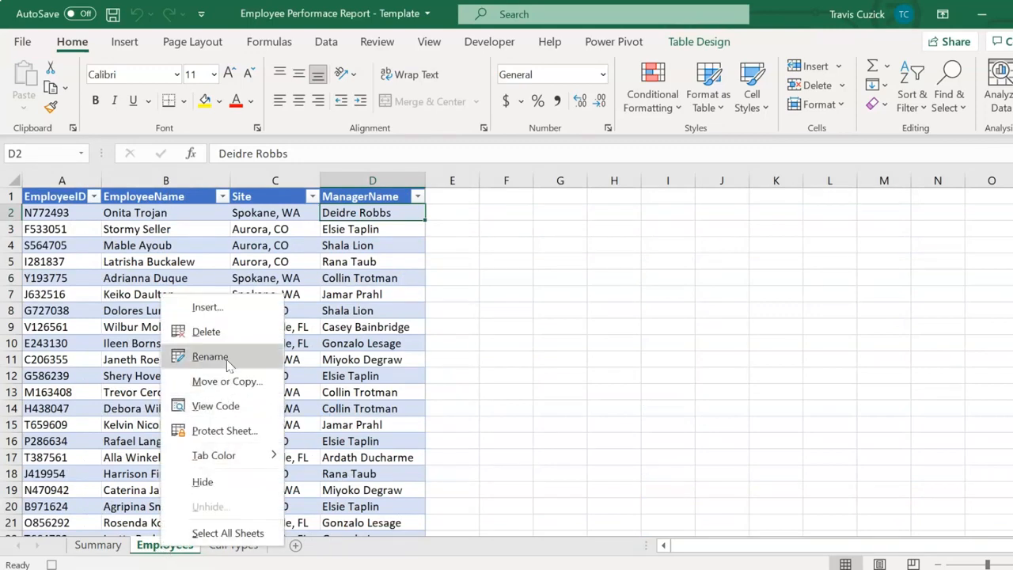
left_click(230, 334)
left_click(513, 342)
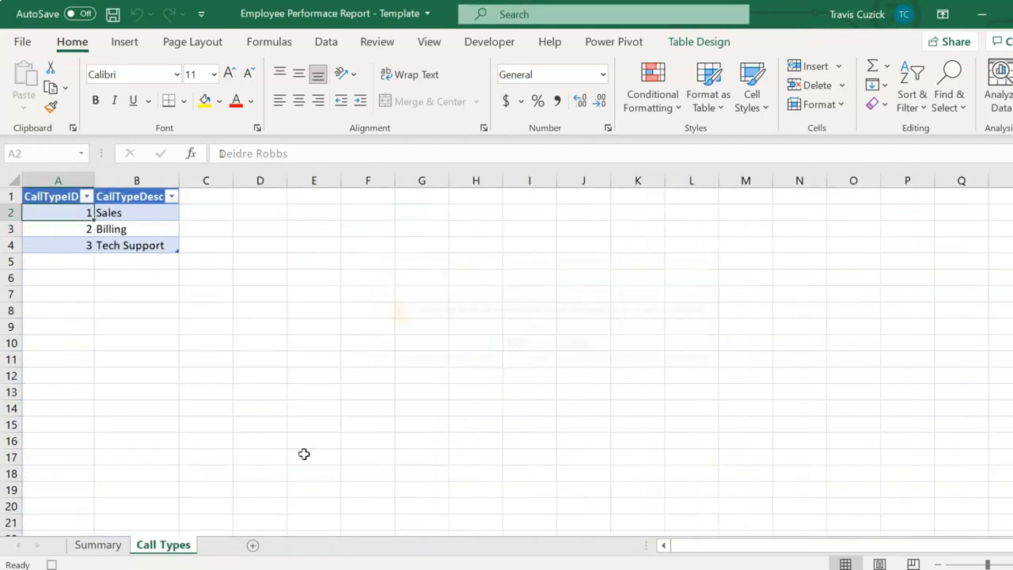
right_click(170, 551)
left_click(237, 333)
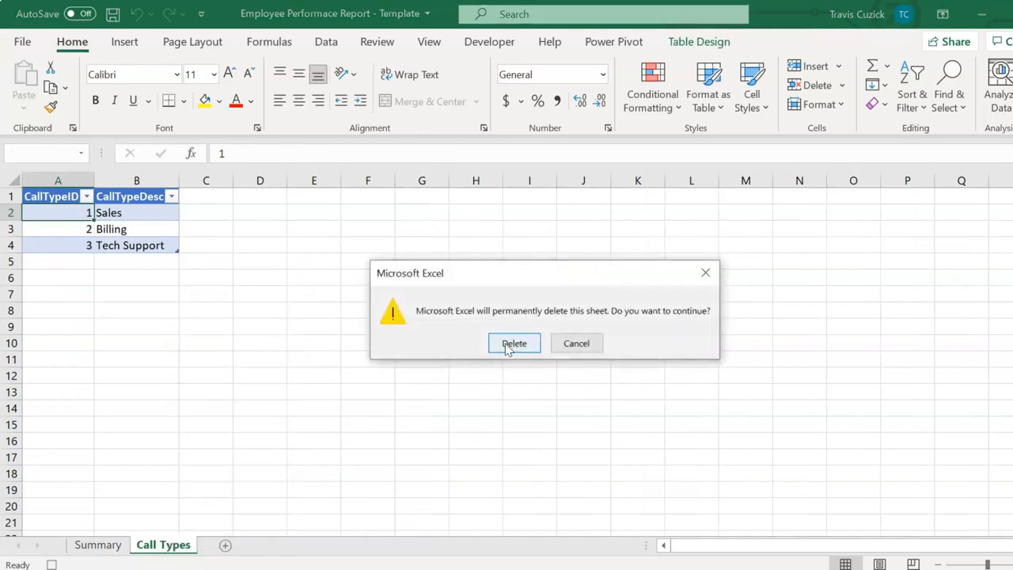
left_click(512, 343)
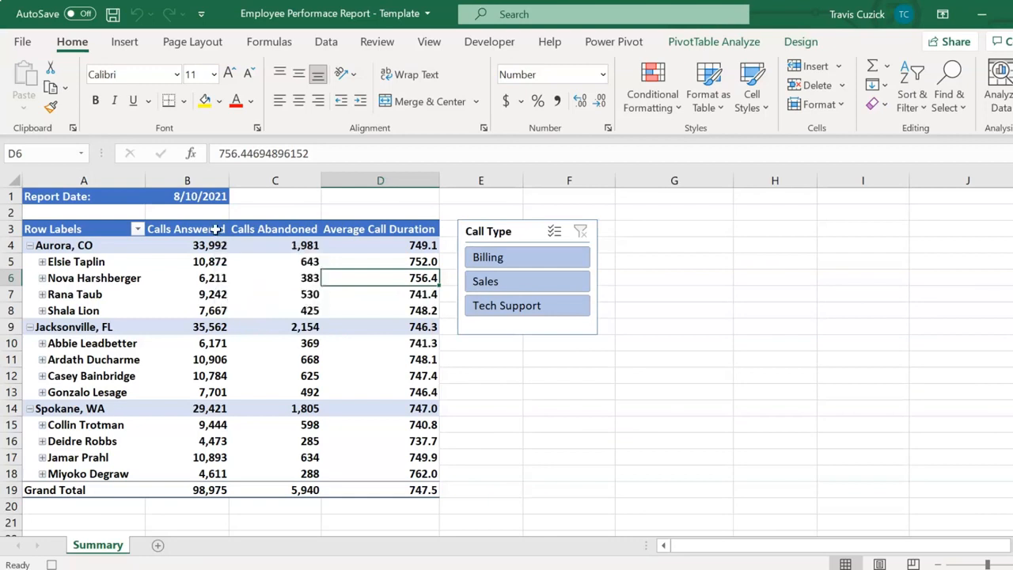
Step: Replace the Report Date formula in cell B1 with its static value by pasting the copied cell as values
left_click(185, 199)
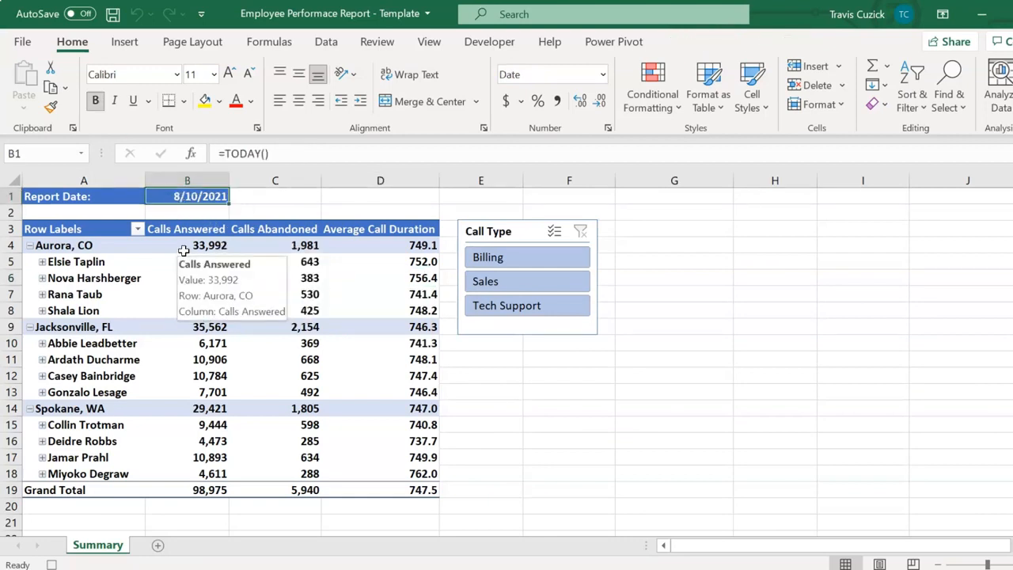
right_click(191, 203)
left_click(246, 127)
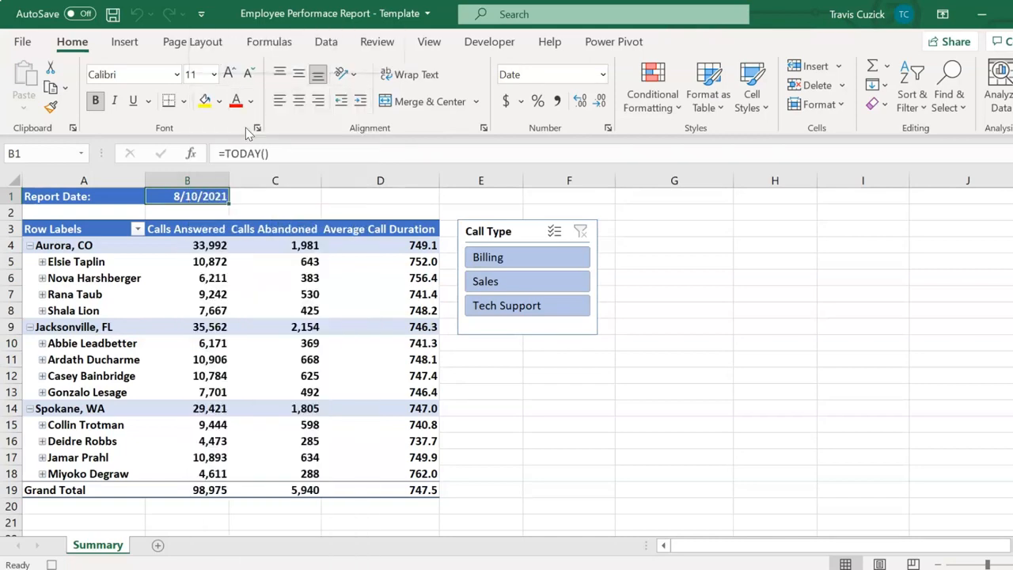
right_click(202, 197)
left_click(265, 202)
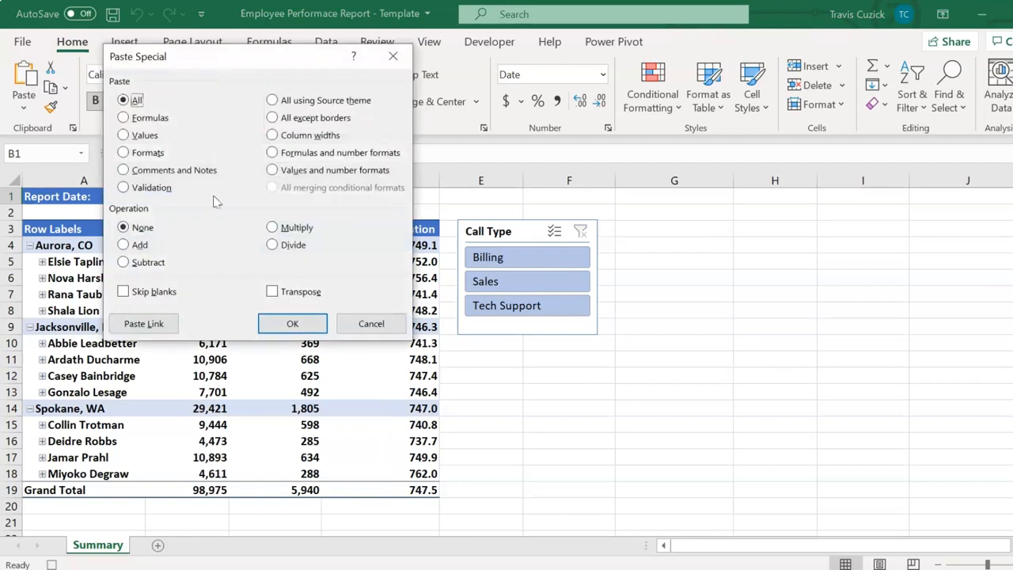
left_click(144, 135)
left_click(292, 324)
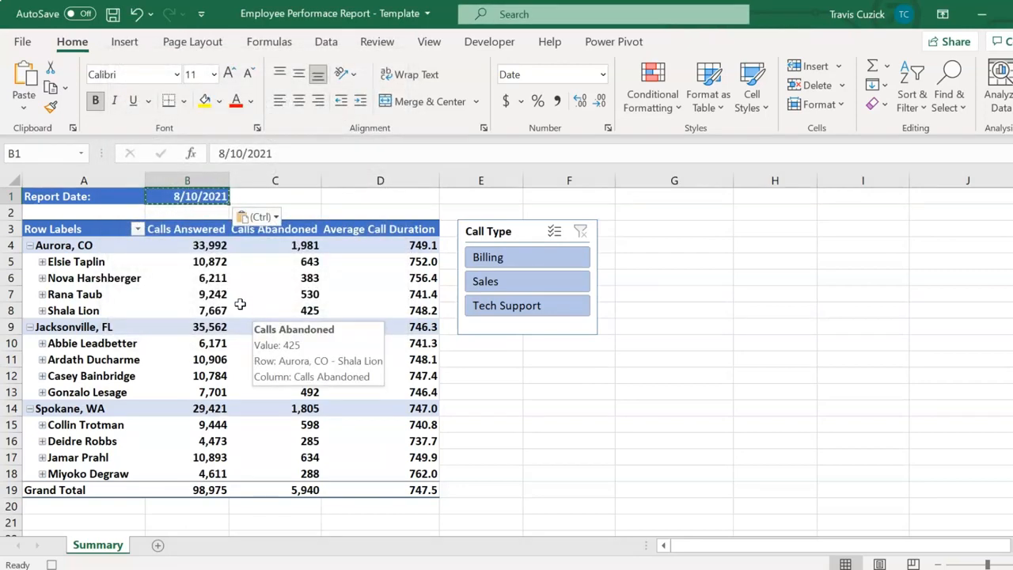
key("Escape")
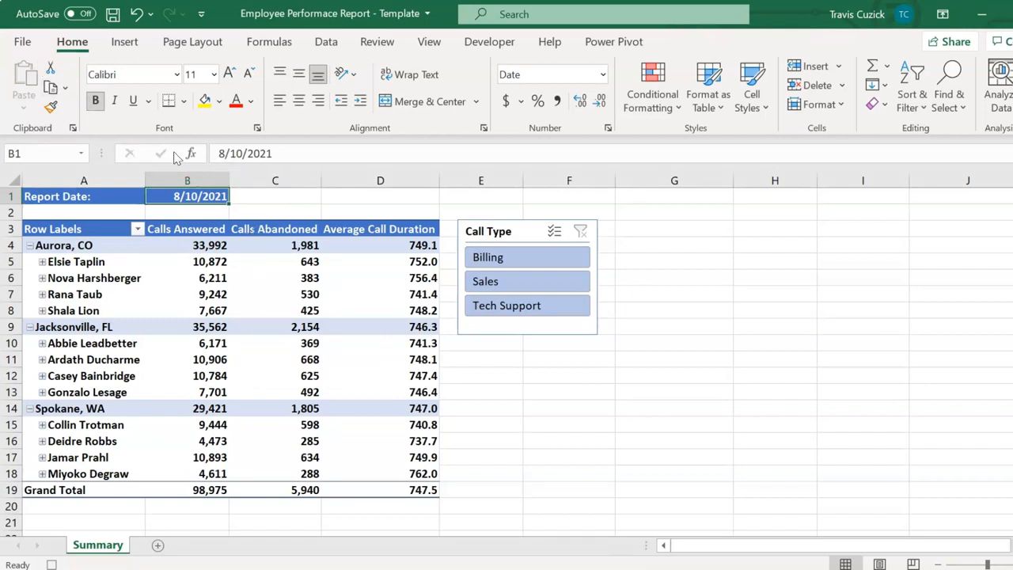
Step: Save the workbook as "Employee Performace Report" in the Report folder, as a macro-free Excel Workbook
left_click(25, 44)
left_click(78, 269)
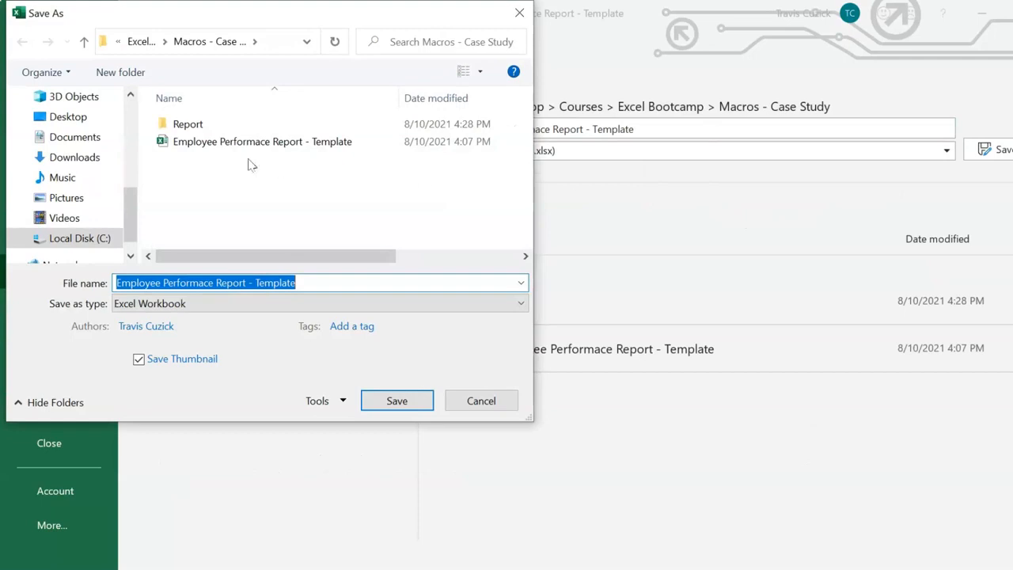
double_click(220, 127)
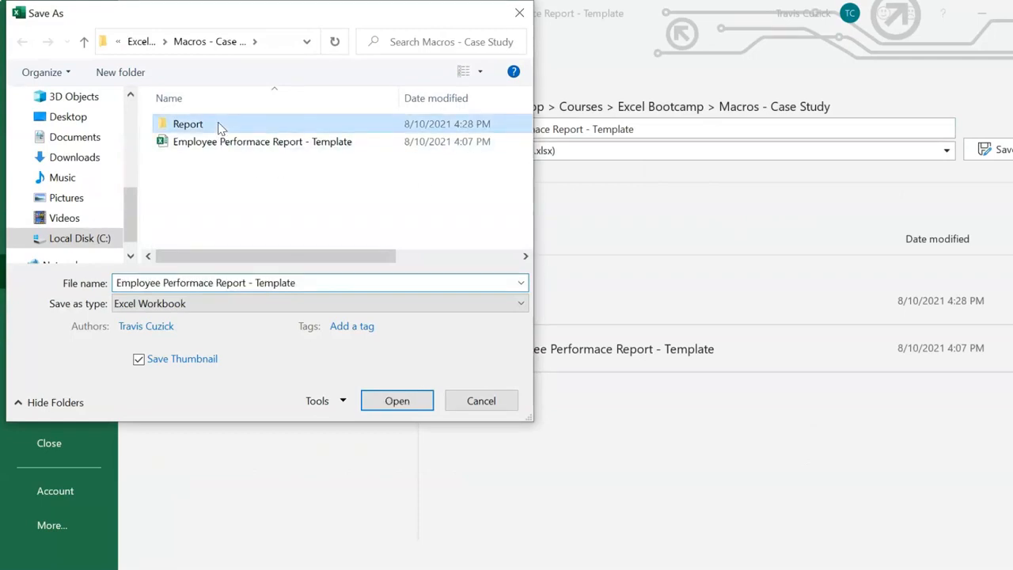
left_click(248, 282)
left_click(248, 282)
left_click_drag(248, 282, 312, 285)
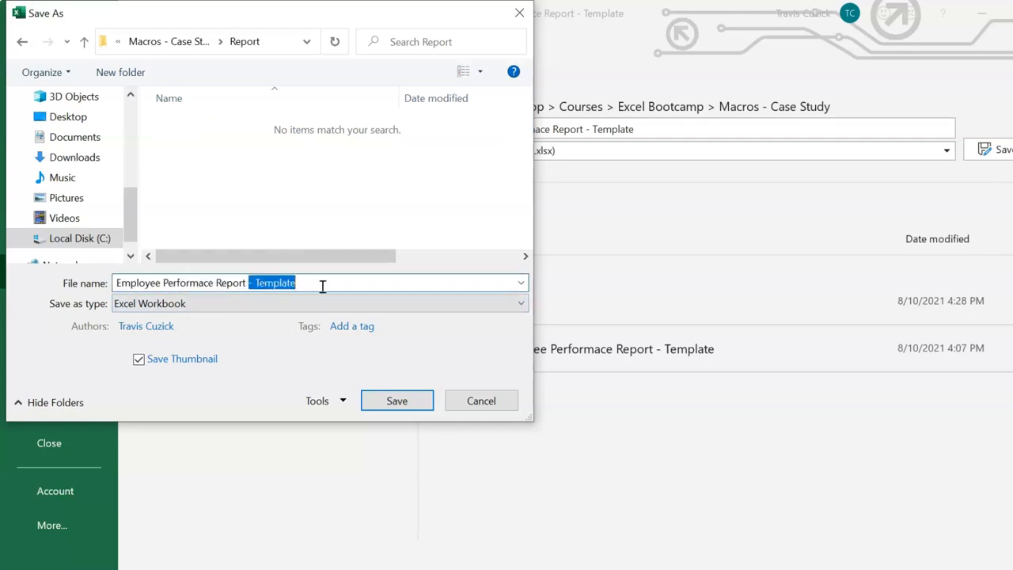
key("BackSpace")
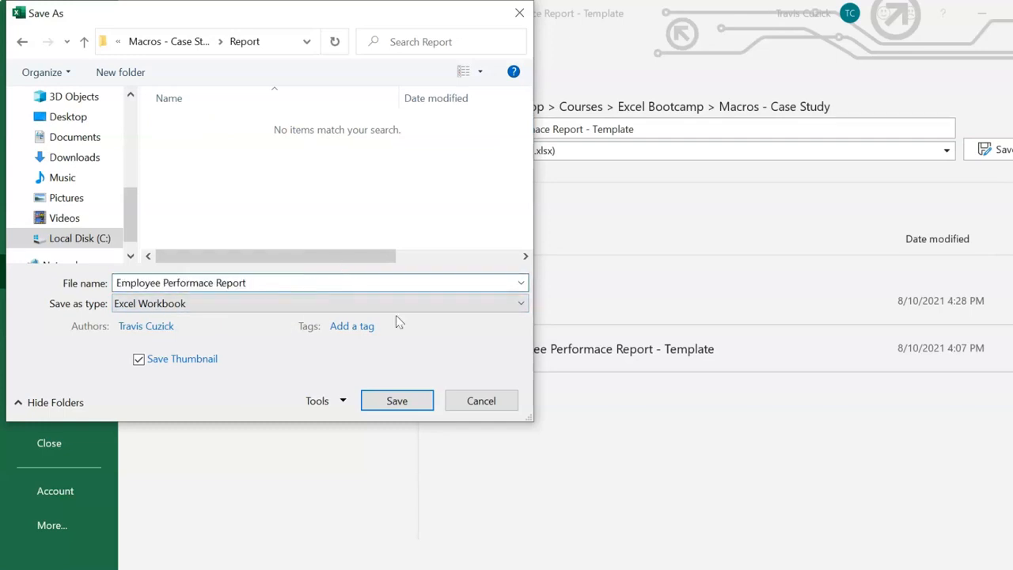
left_click(396, 402)
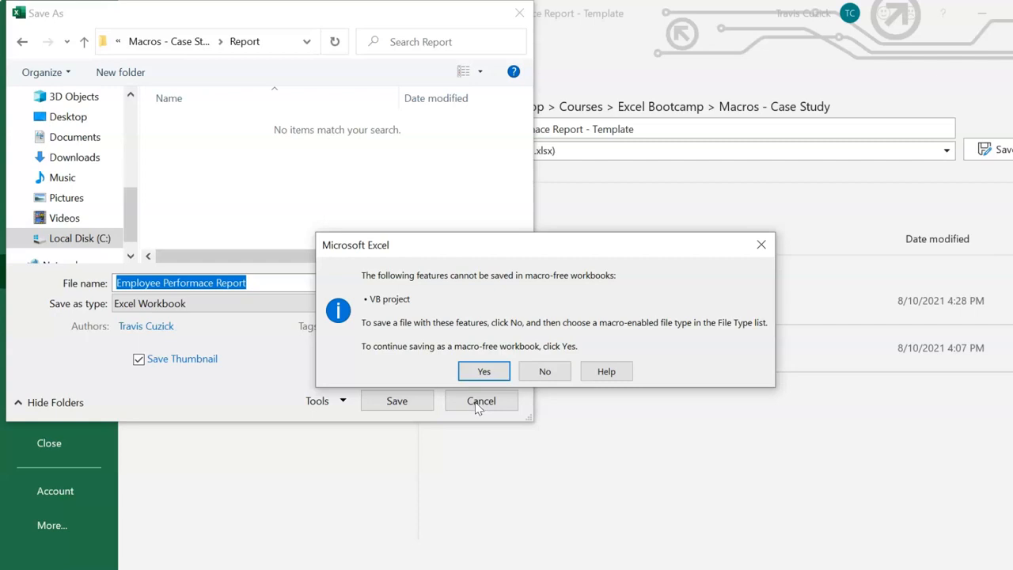
left_click(484, 373)
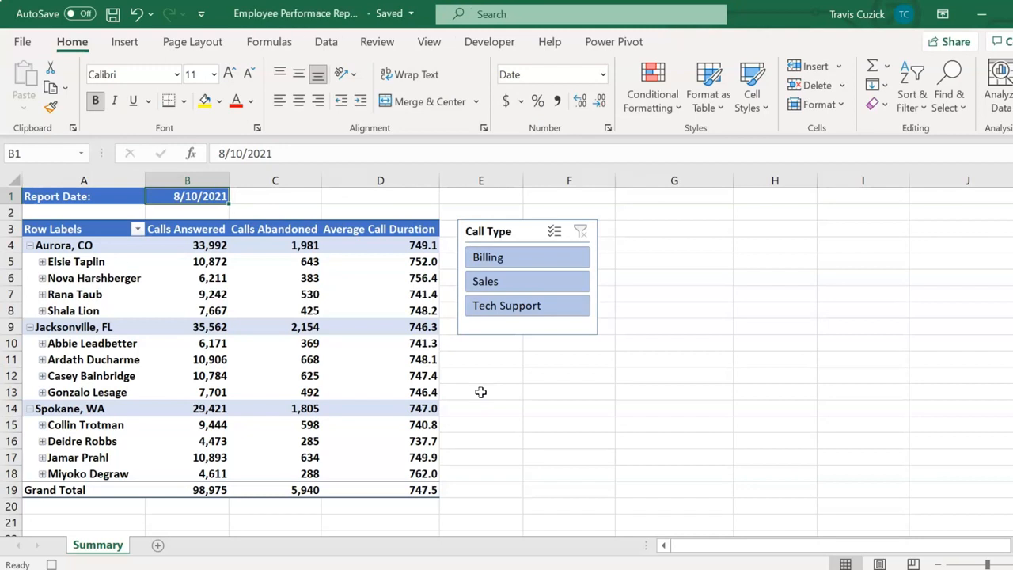
Step: Stop recording the macro and reopen the "Employee Performace Report - Template" workbook
left_click(491, 45)
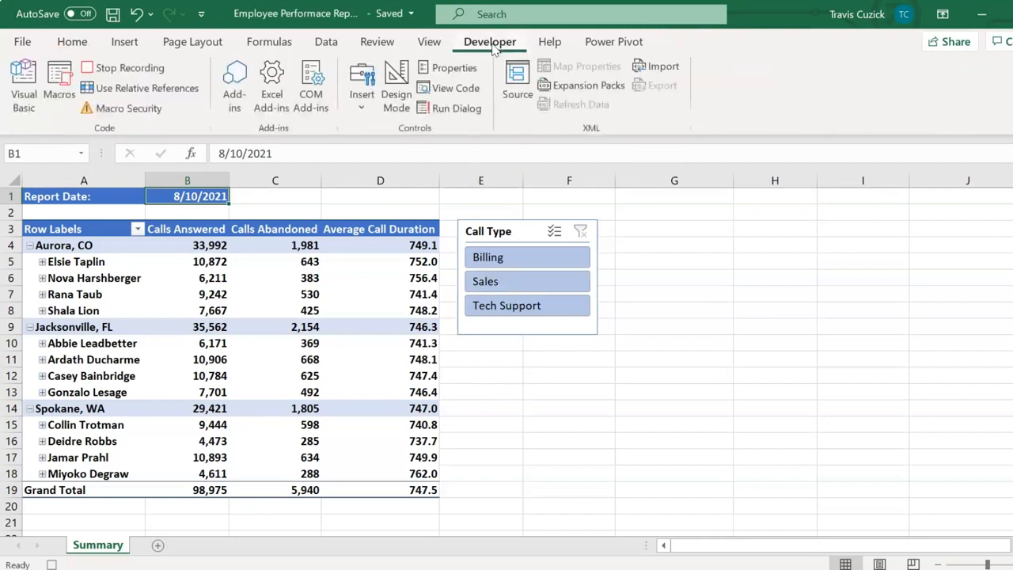
left_click(131, 68)
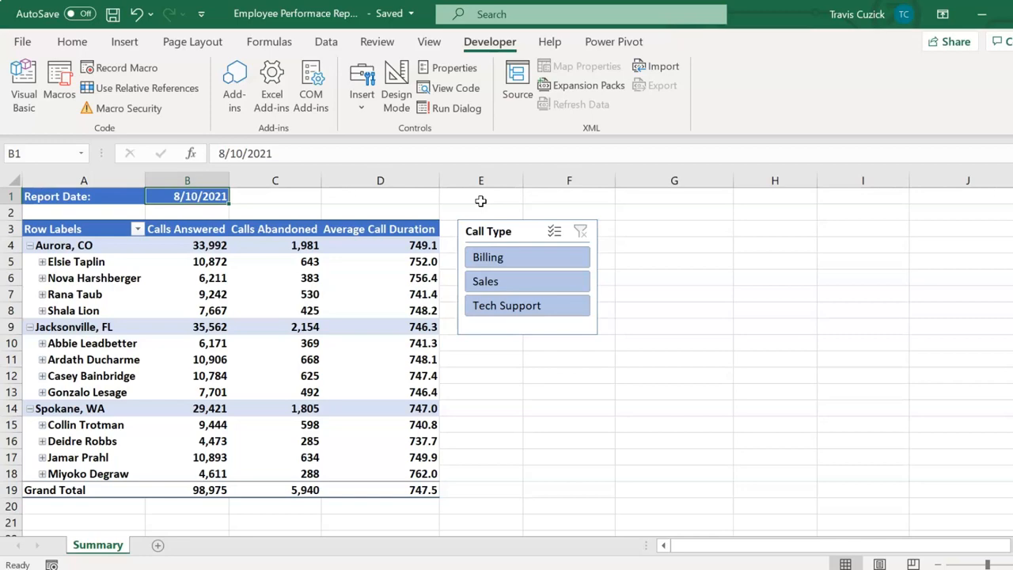
left_click(22, 41)
left_click(36, 154)
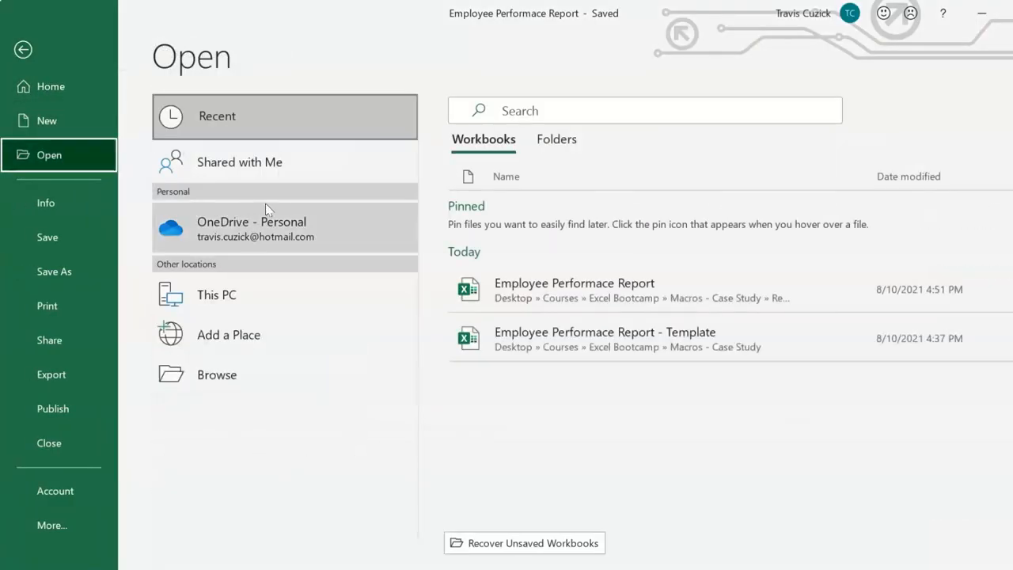
left_click(617, 334)
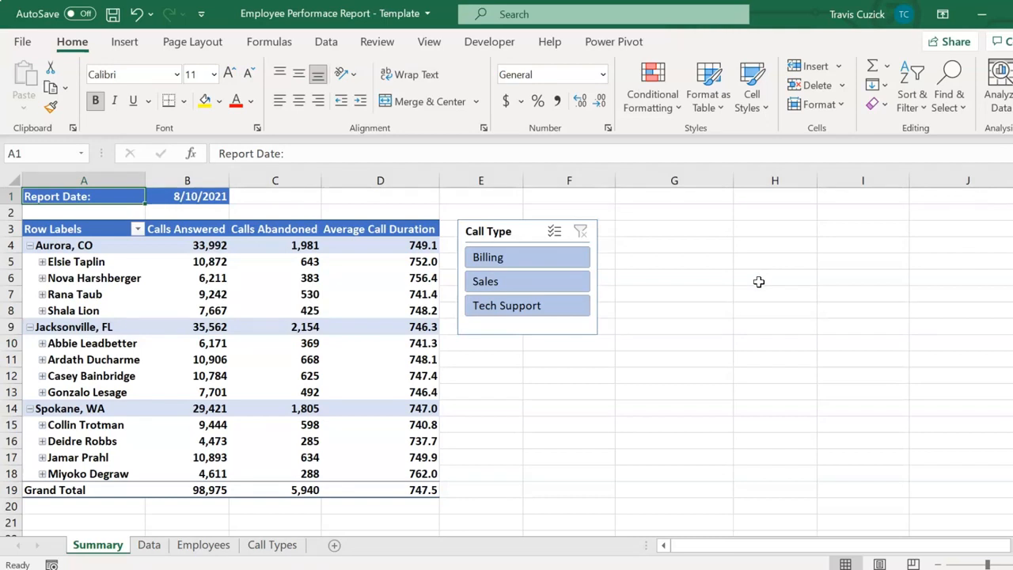
Step: Copy the entire GenerateReport macro code from Employee Performace Report.xlsx and return to the template workbook
left_click(499, 44)
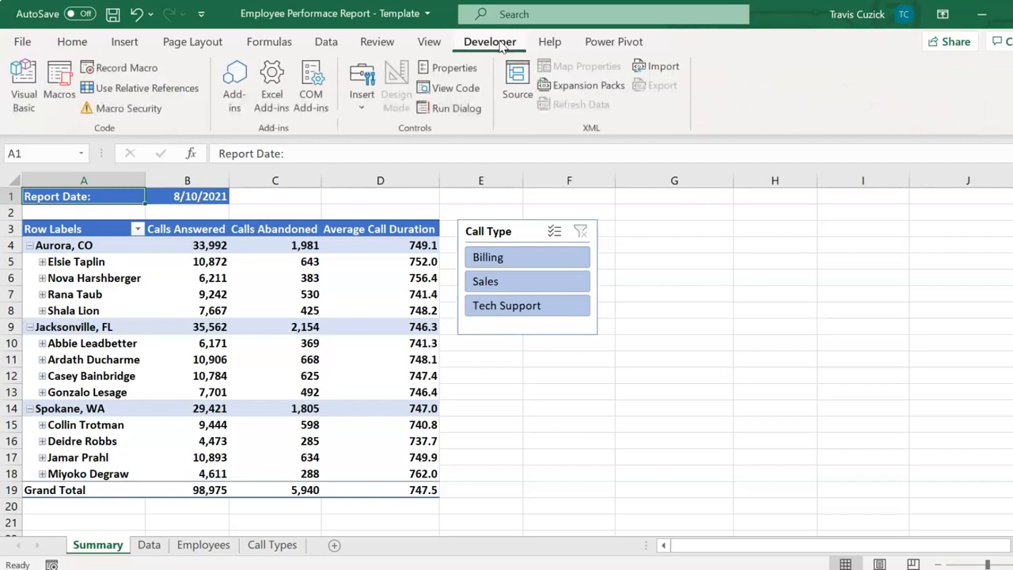
left_click(59, 87)
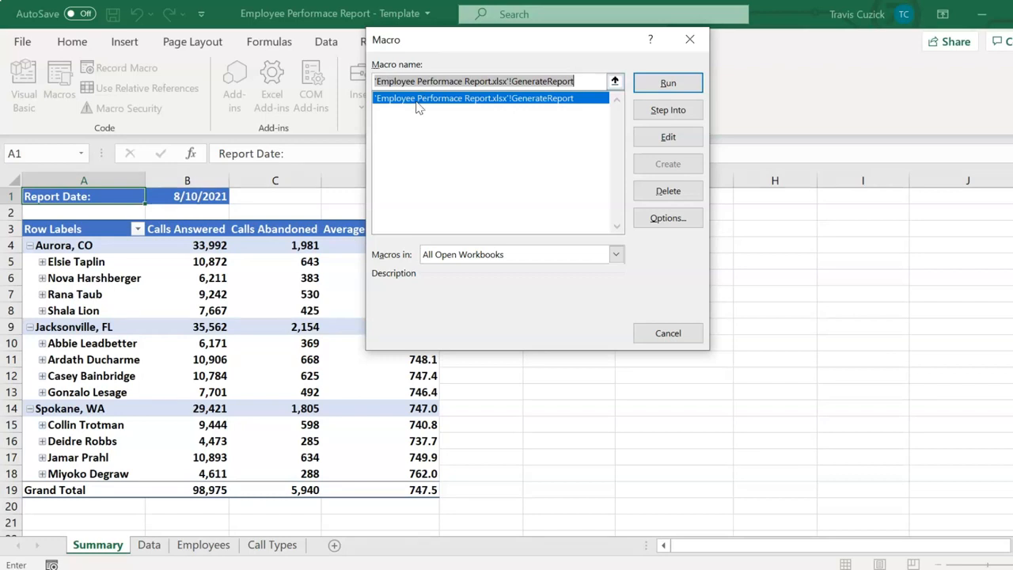
left_click(663, 140)
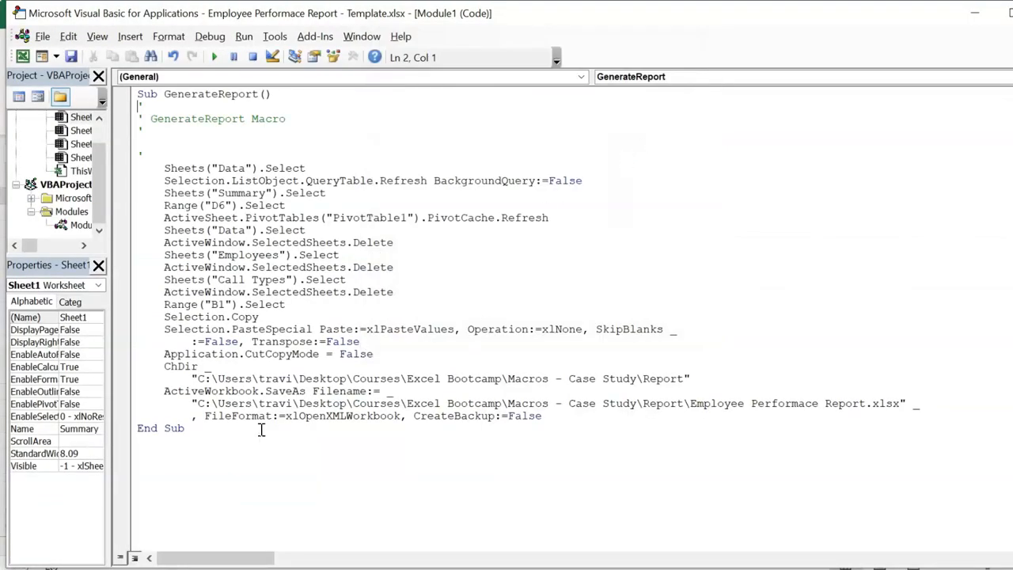
left_click_drag(244, 436, 64, 88)
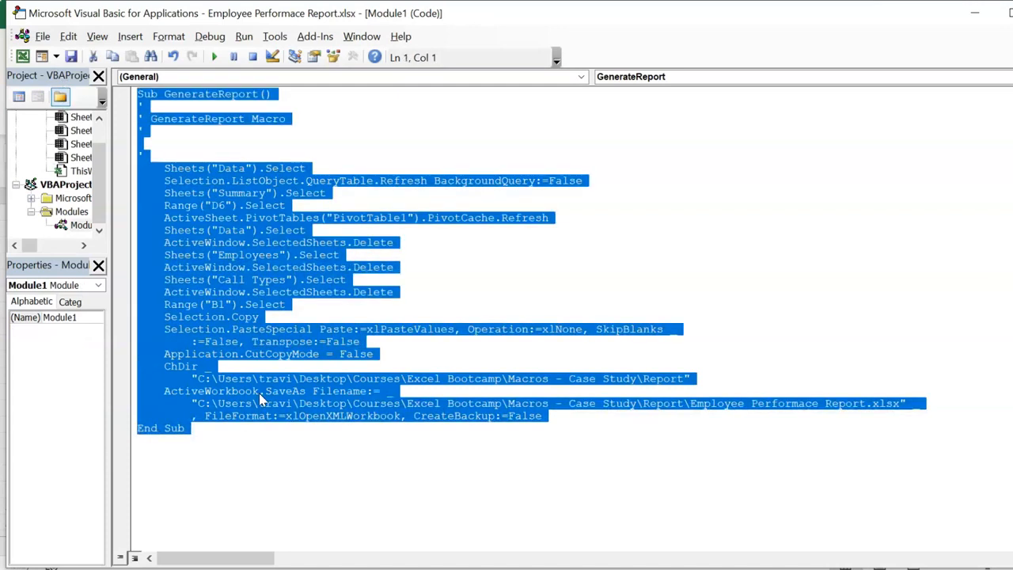
key("ctrl+c")
key("alt+F11")
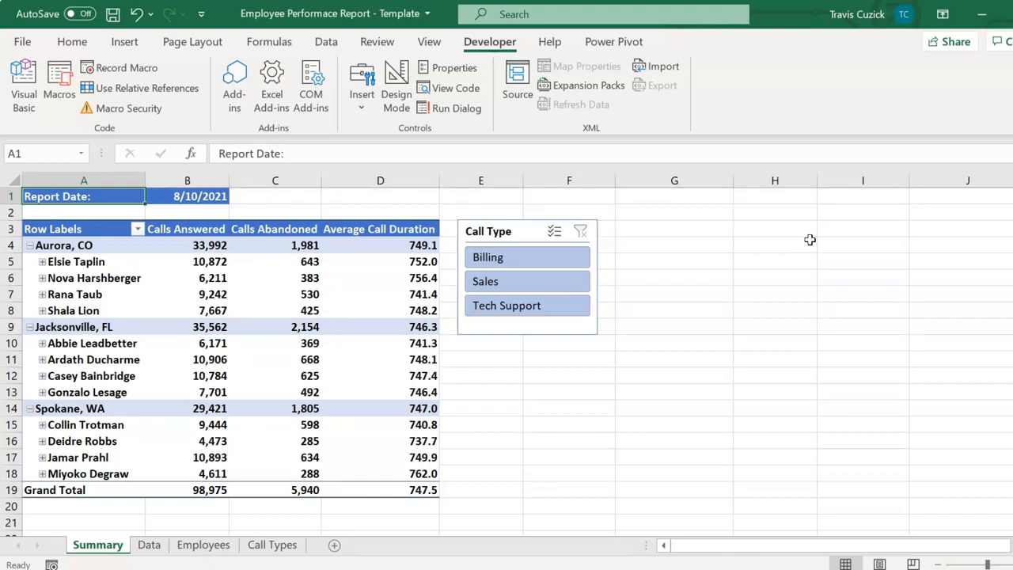
Step: Record a placeholder macro named GenerateReport, stored in this workbook, without performing any actions
left_click(142, 74)
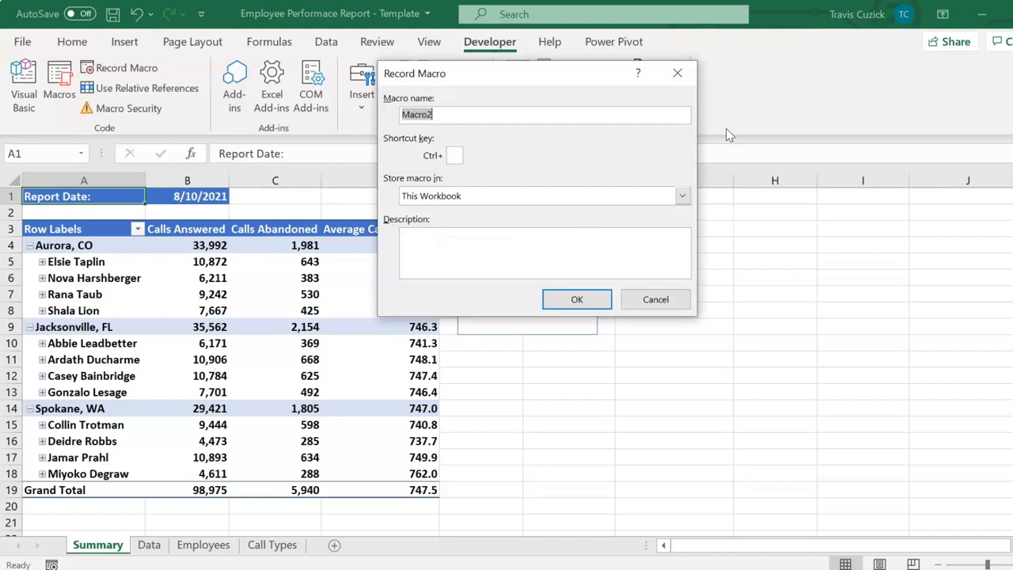
type("enerateReport")
left_click(599, 297)
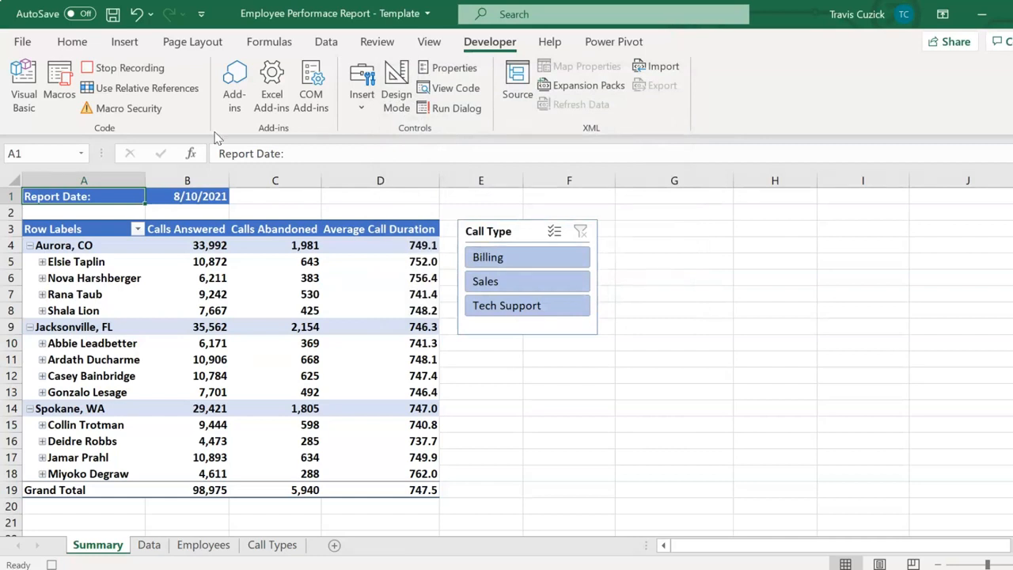
left_click(125, 68)
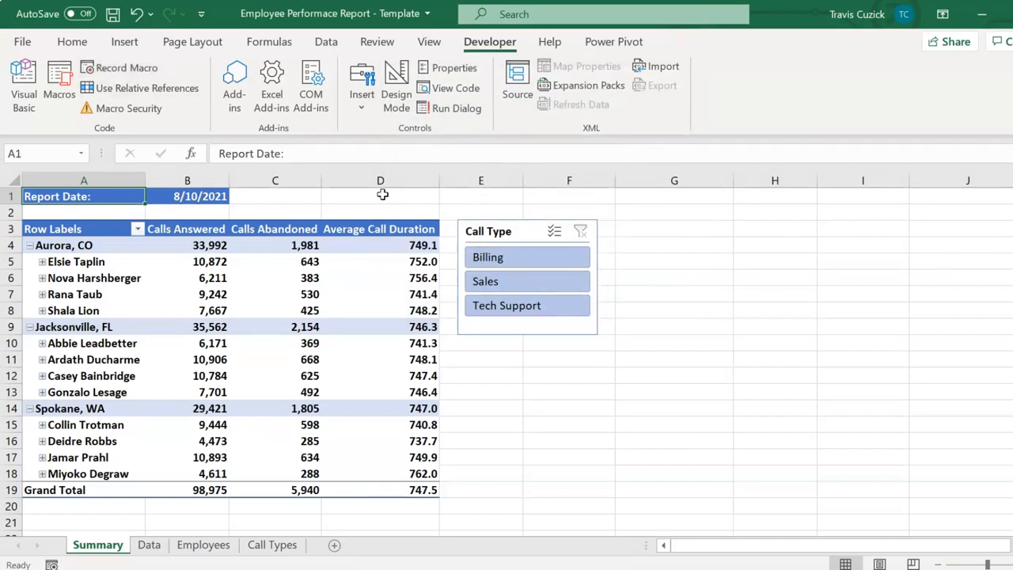
Step: Replace all code of the template's own GenerateReport macro with the copied macro code
left_click(62, 85)
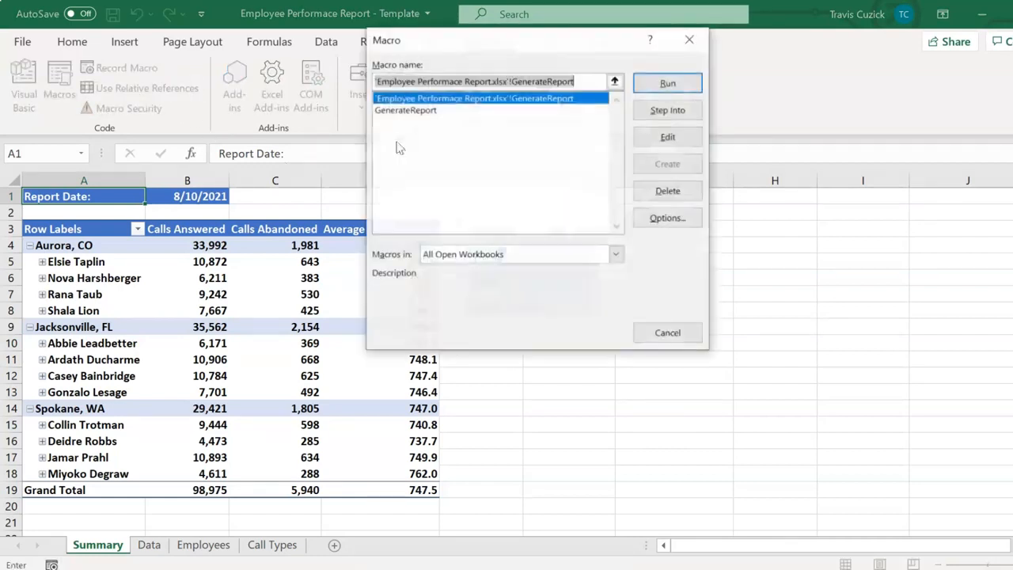
left_click(443, 110)
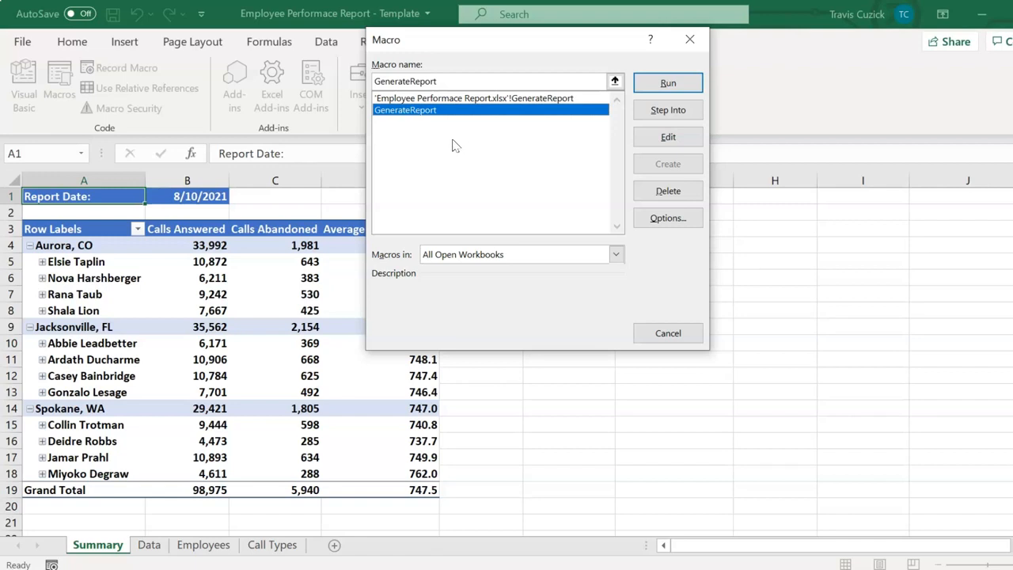
left_click(667, 137)
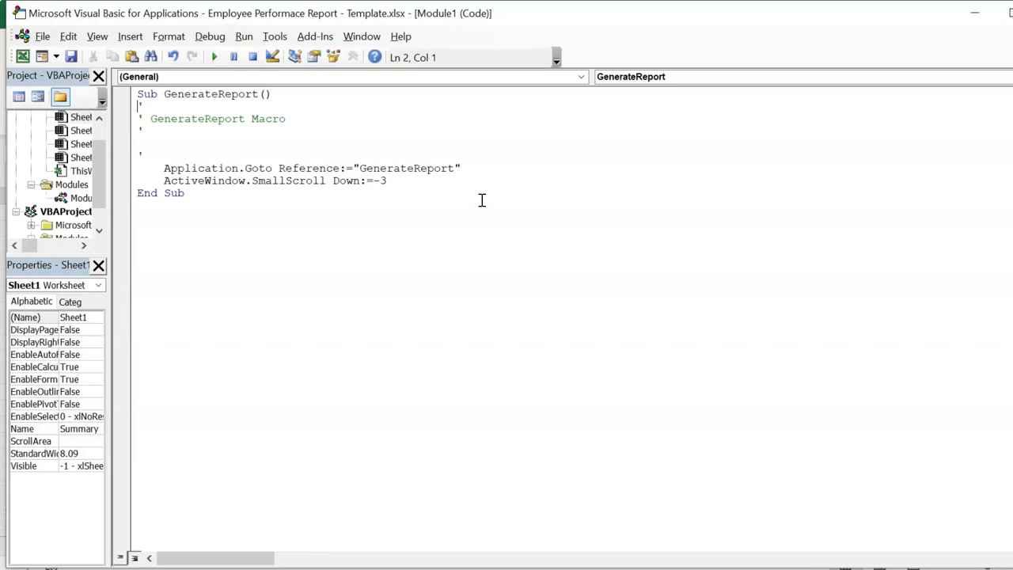
key("ctrl+a")
key("Delete")
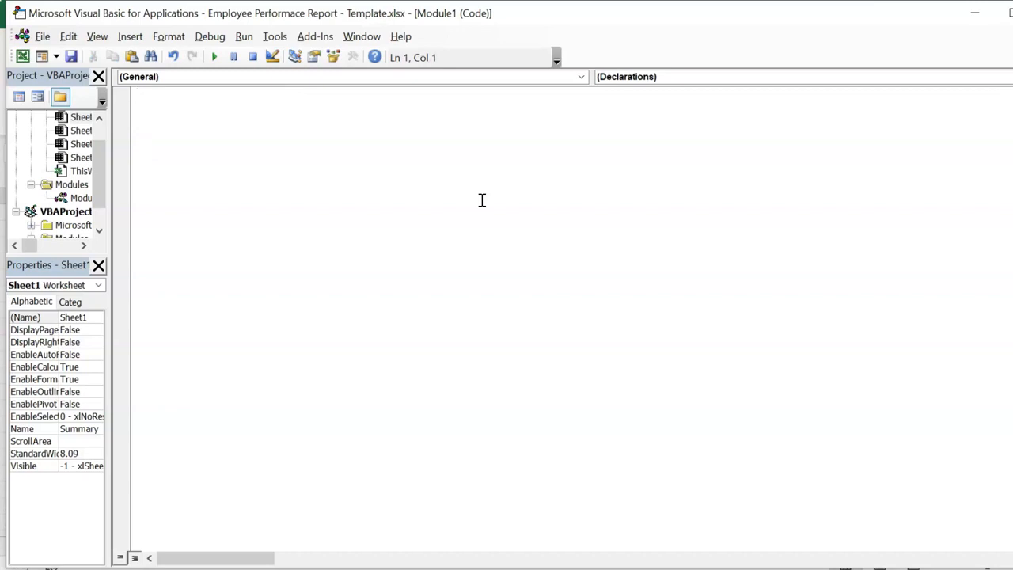
key("ctrl+v")
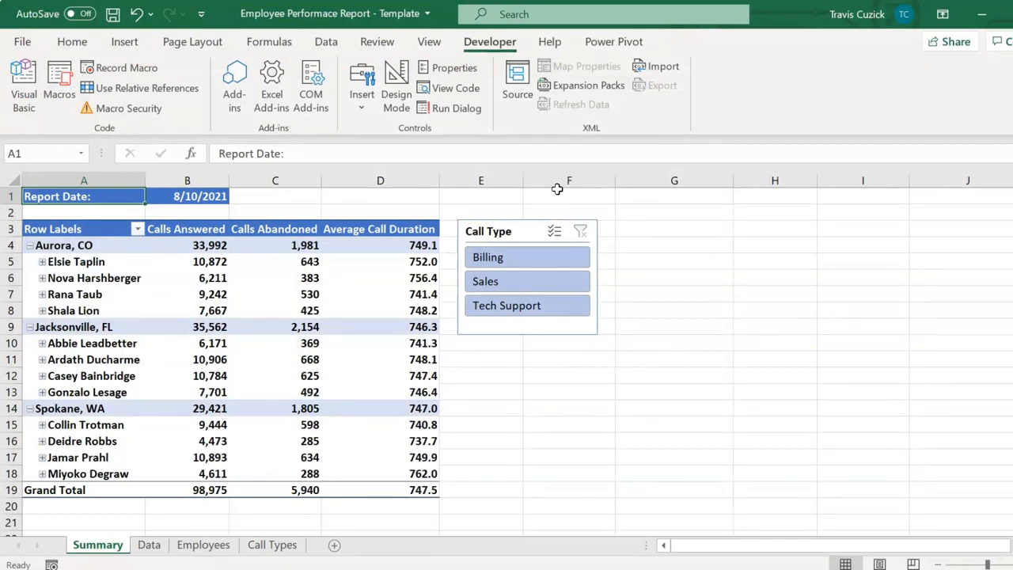
Step: Save the template workbook in the Macros - Case Study folder as an Excel Macro-Enabled Workbook (*.xlsm)
left_click(19, 45)
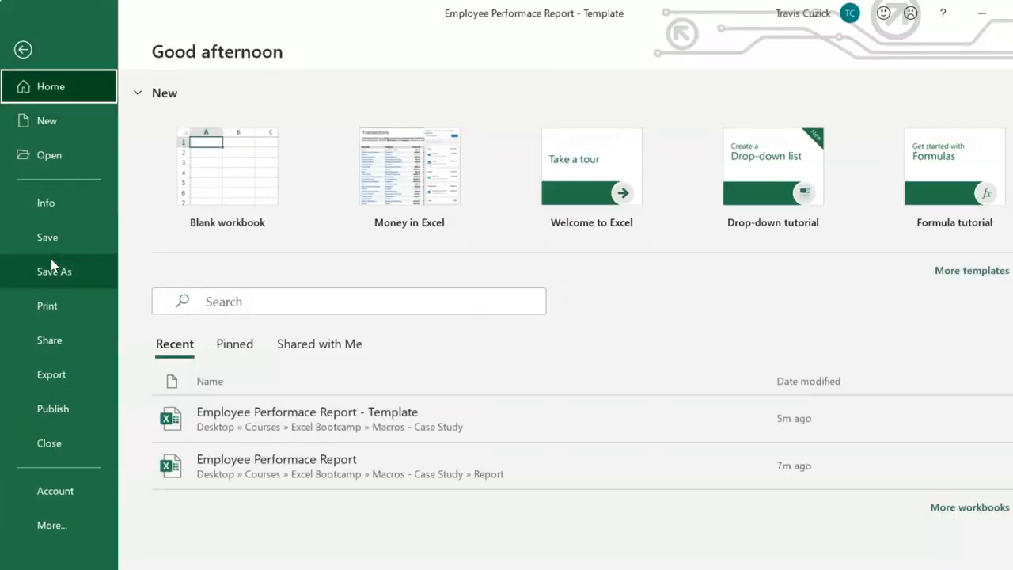
left_click(49, 273)
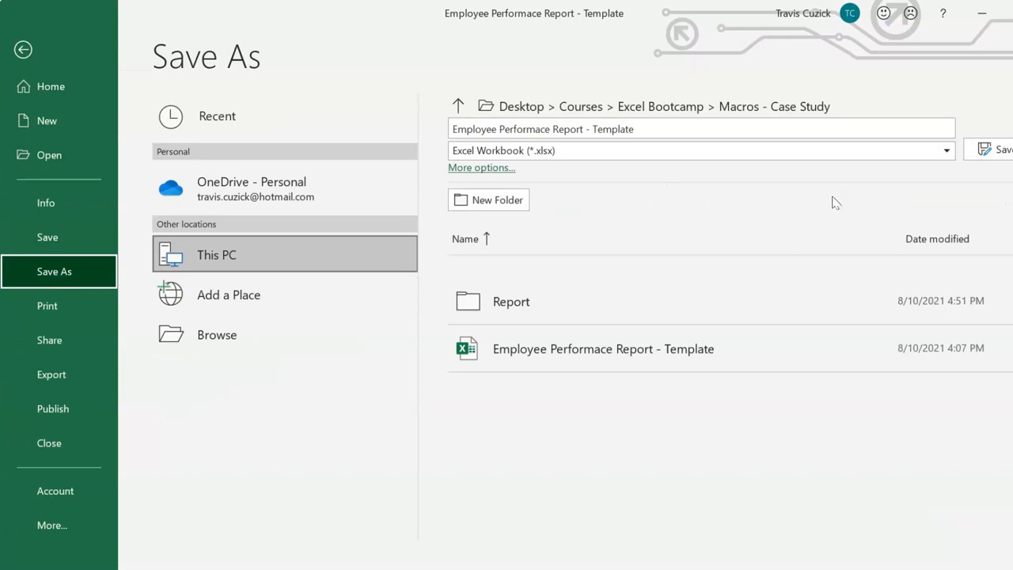
left_click(946, 150)
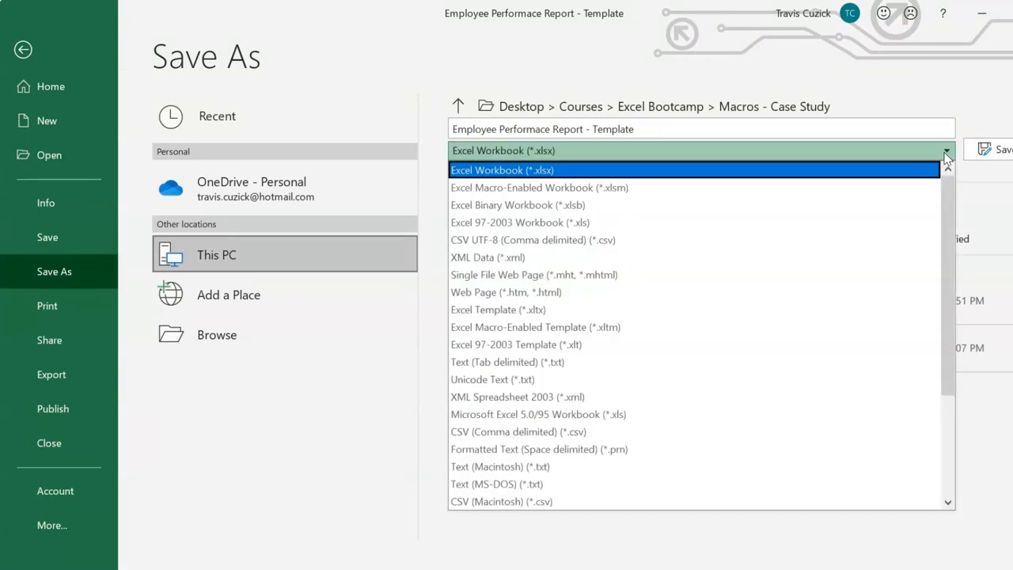
left_click(934, 190)
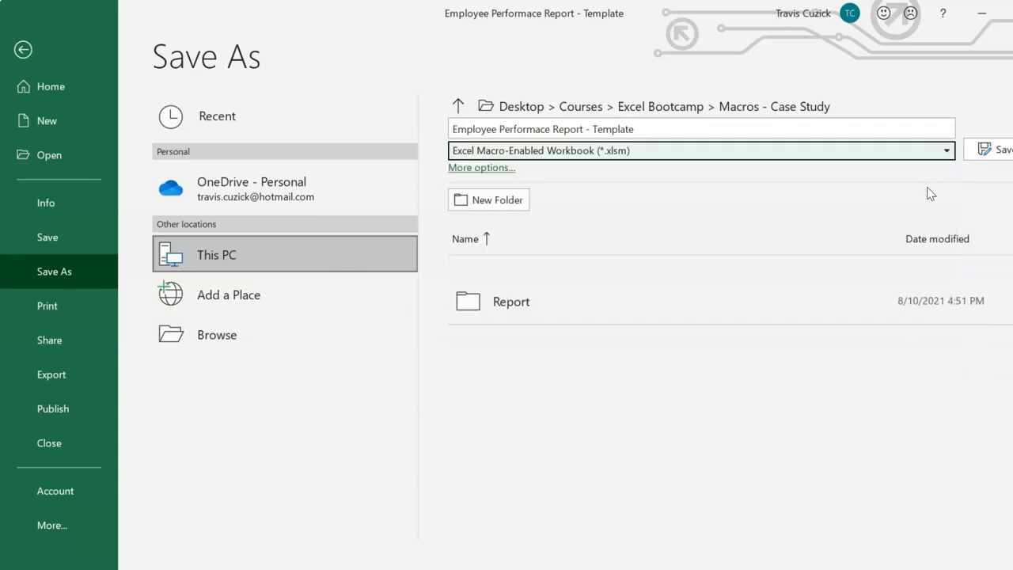
left_click(990, 149)
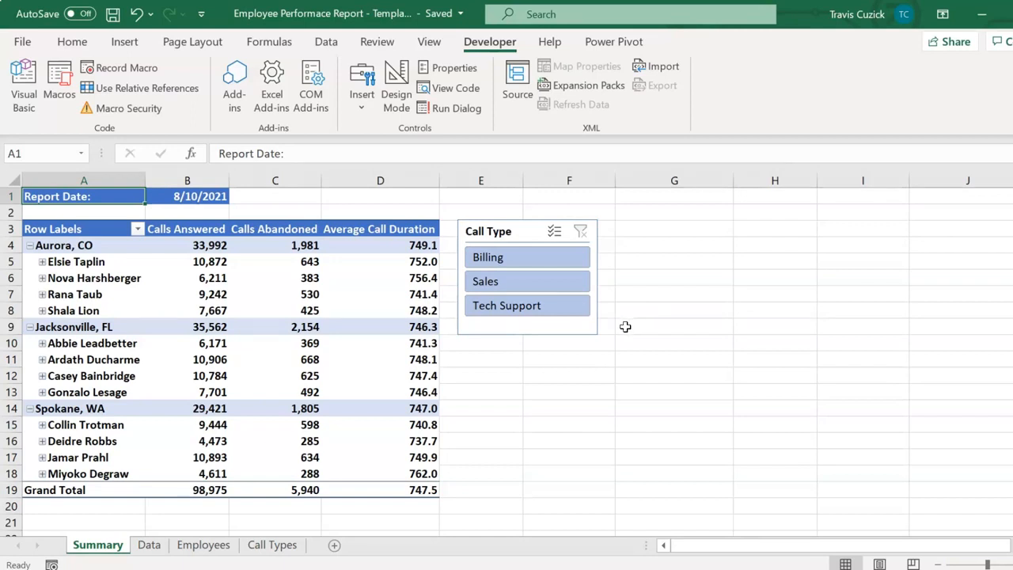
Step: Open the template's own GenerateReport macro code and insert Application.DisplayAlerts = False before the first statement
left_click(65, 99)
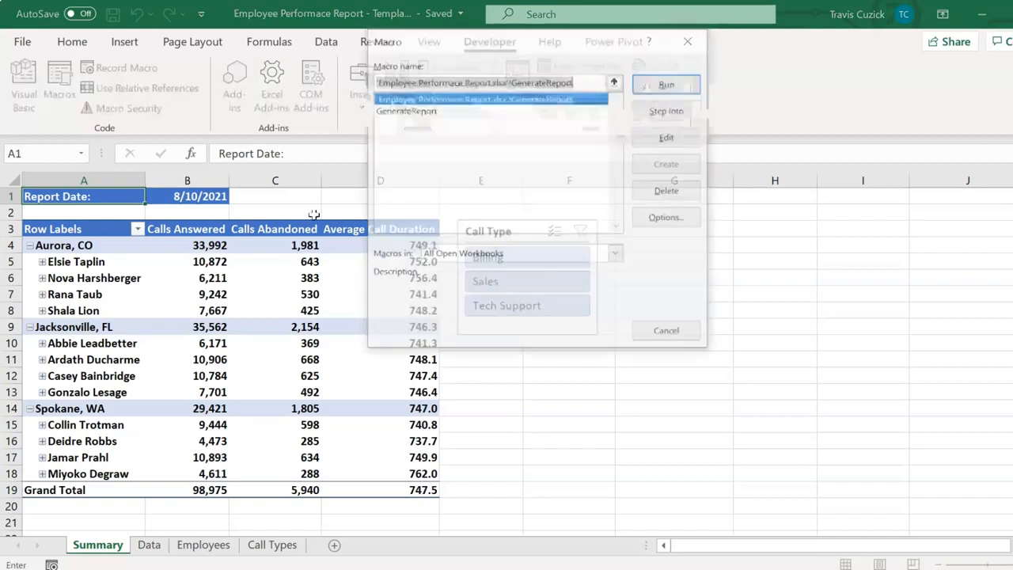
left_click(413, 110)
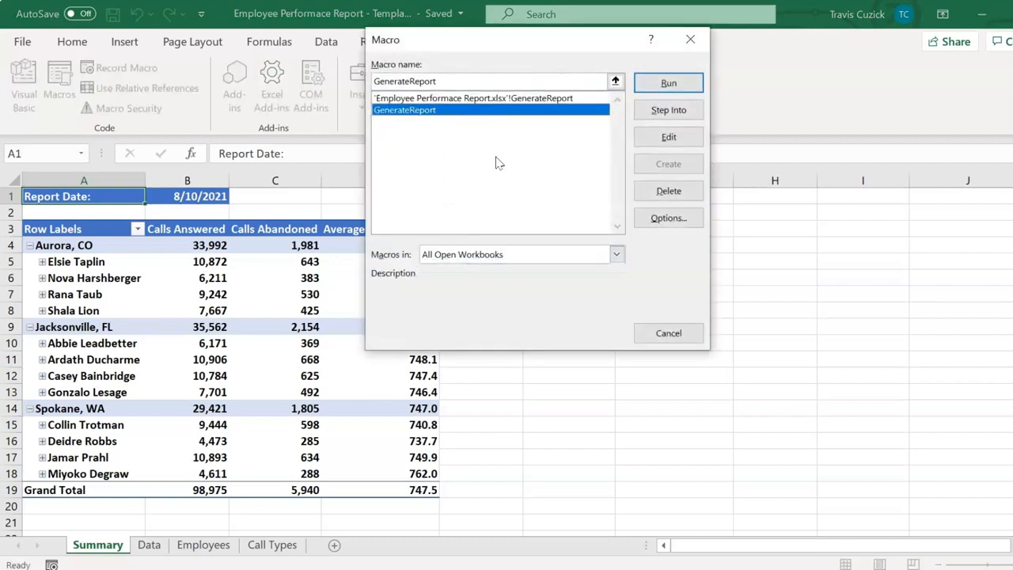
left_click(667, 138)
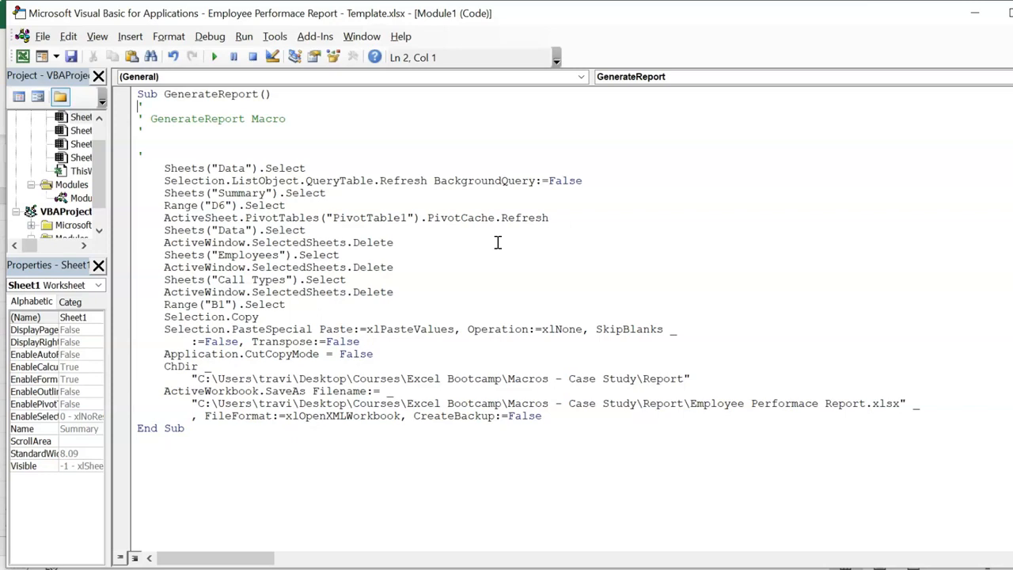
left_click(203, 155)
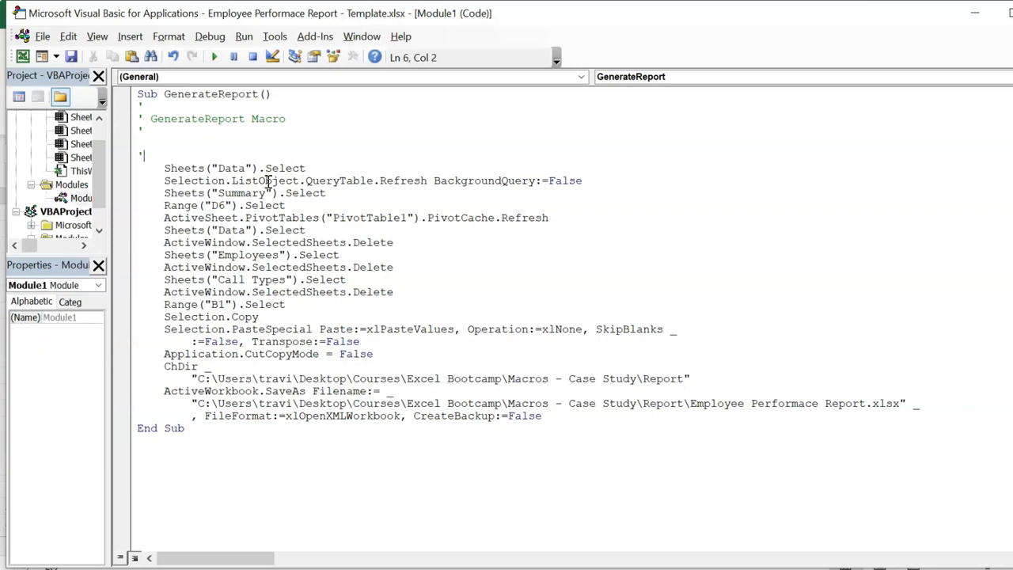
key("Return")
key("Tab")
type("Appl")
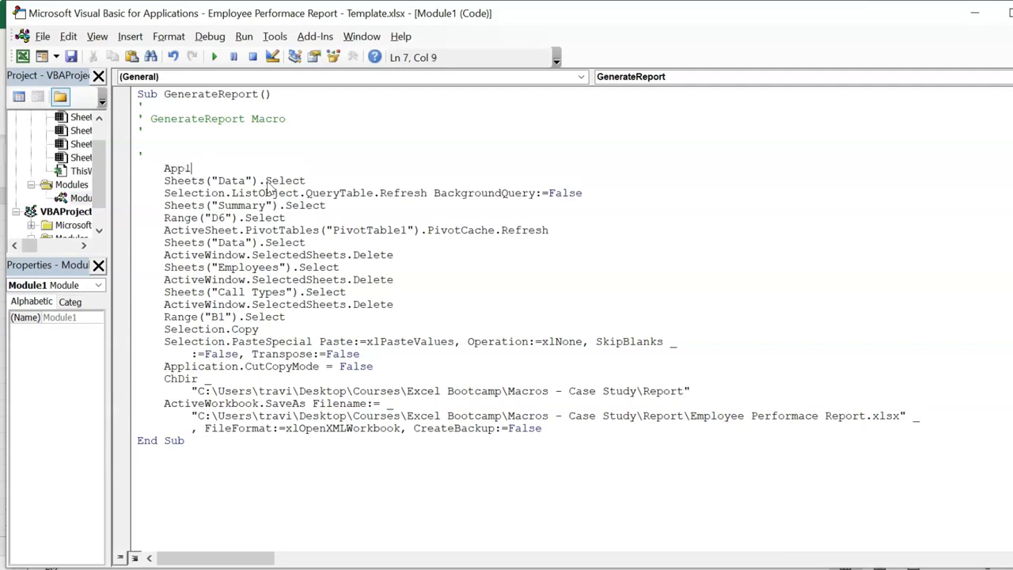
type("ication.di")
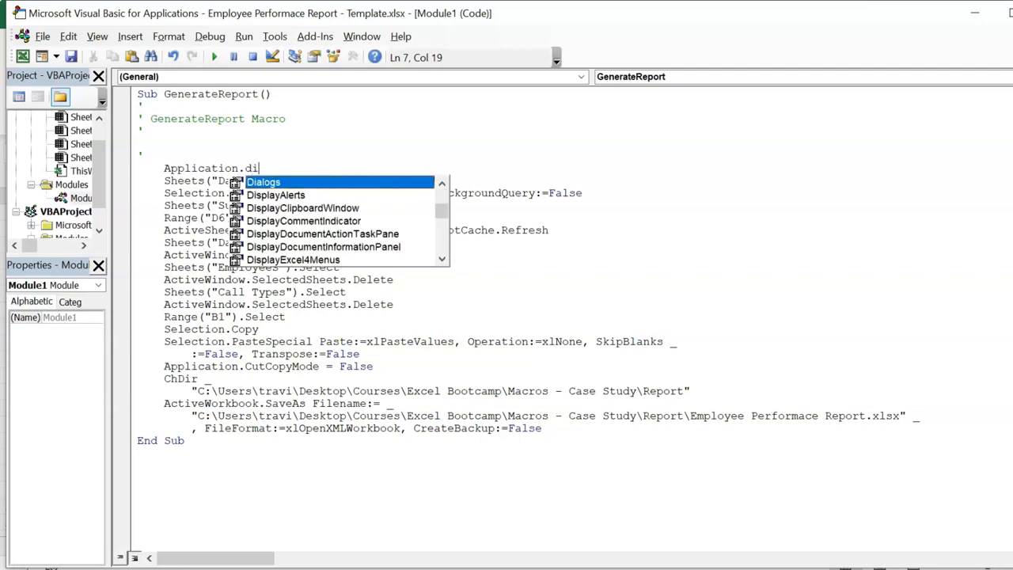
key("Down")
key("Tab")
type("= f")
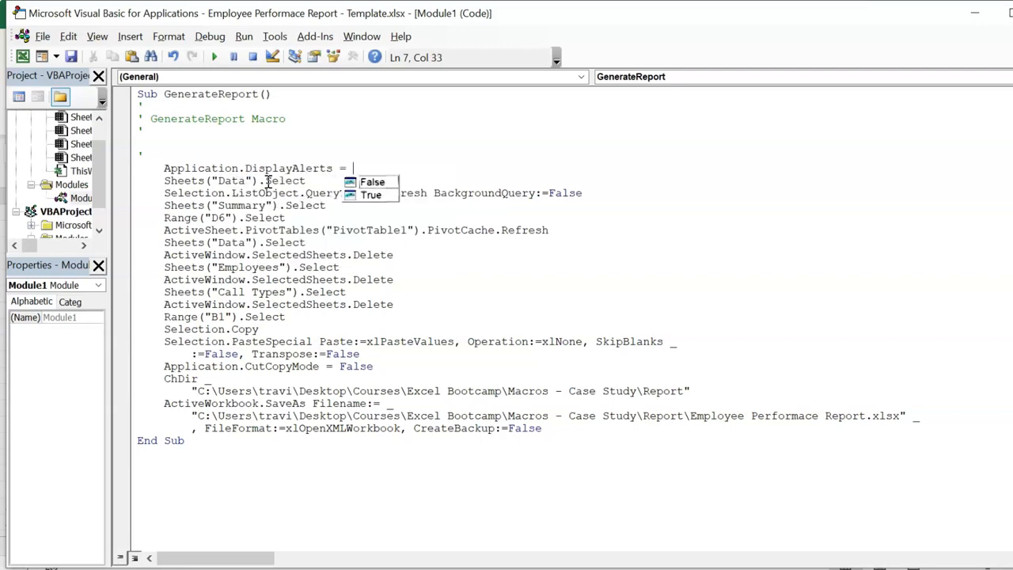
key("Tab")
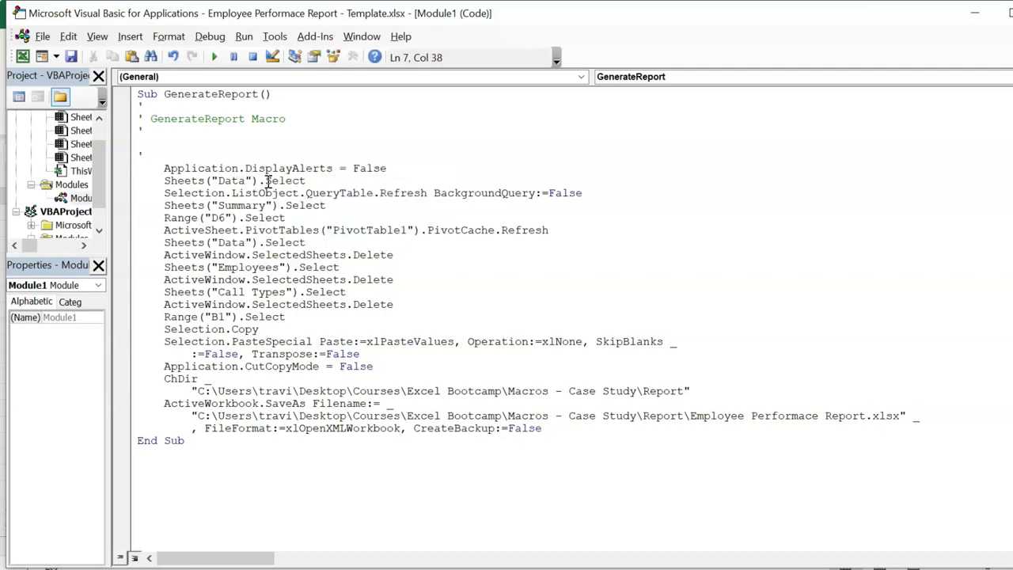
Step: Add MsgBox ("Process complete!") on its own line at the end of the macro, just before End Sub
left_click(315, 205)
left_click(561, 428)
key("Return")
key("Return")
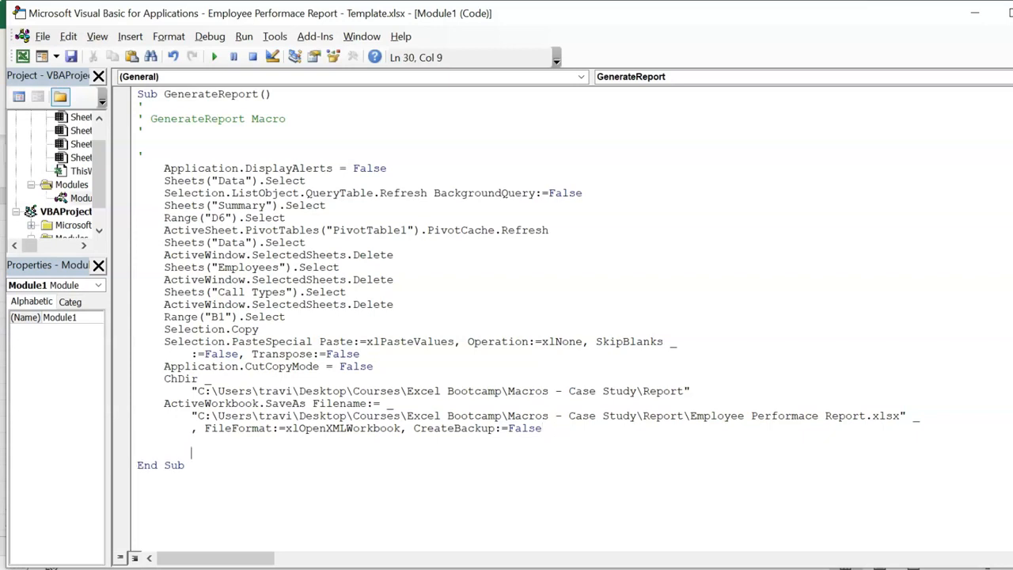
type("msgbox()")
key("Left")
type("\"\"")
key("Left")
type("Pr")
type("ocess compl")
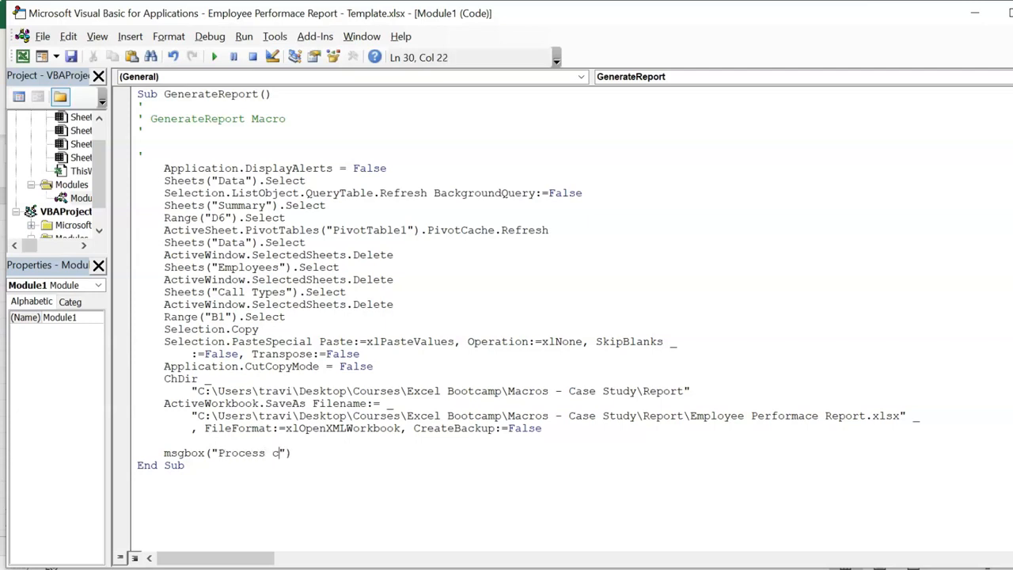
type("ete!")
left_click(421, 415)
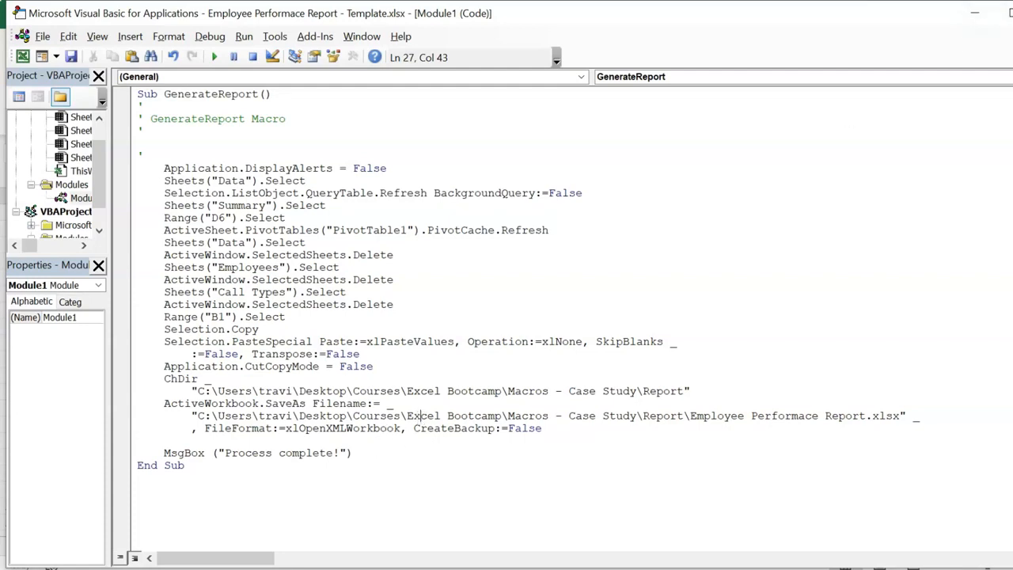
Step: Close the code editor and save the macro-enabled template workbook
left_click(1012, 13)
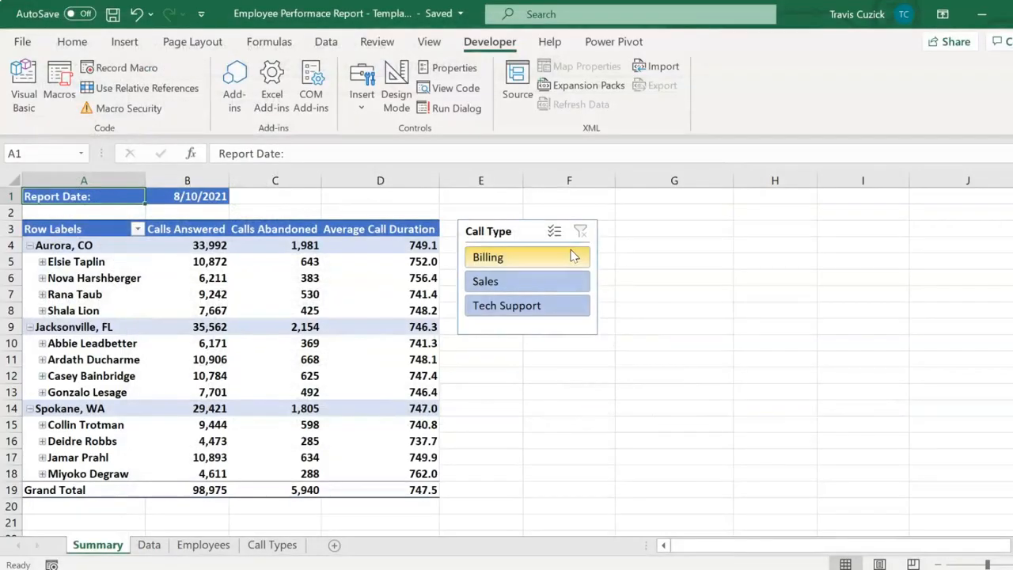
left_click(112, 14)
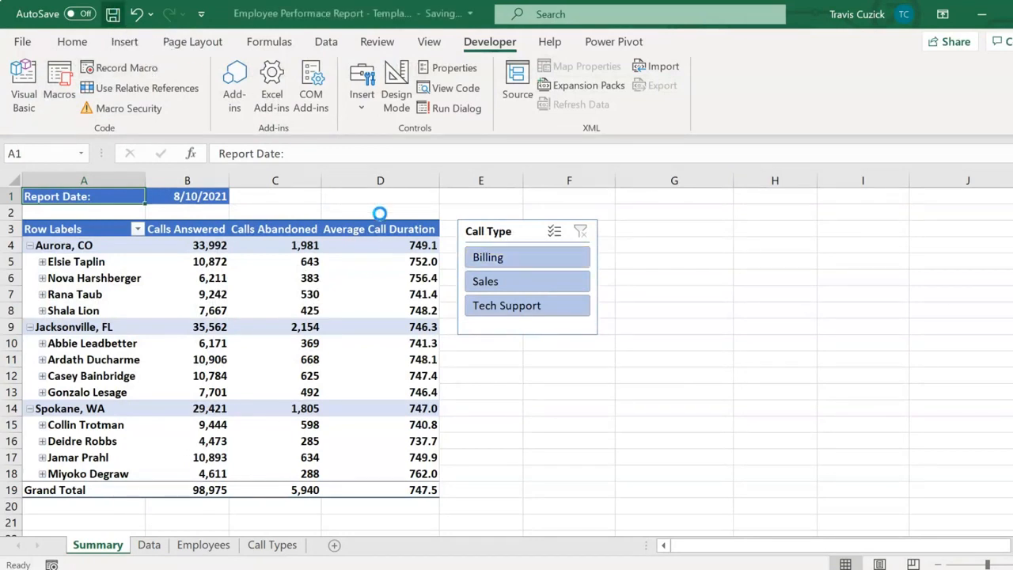
left_click(305, 197)
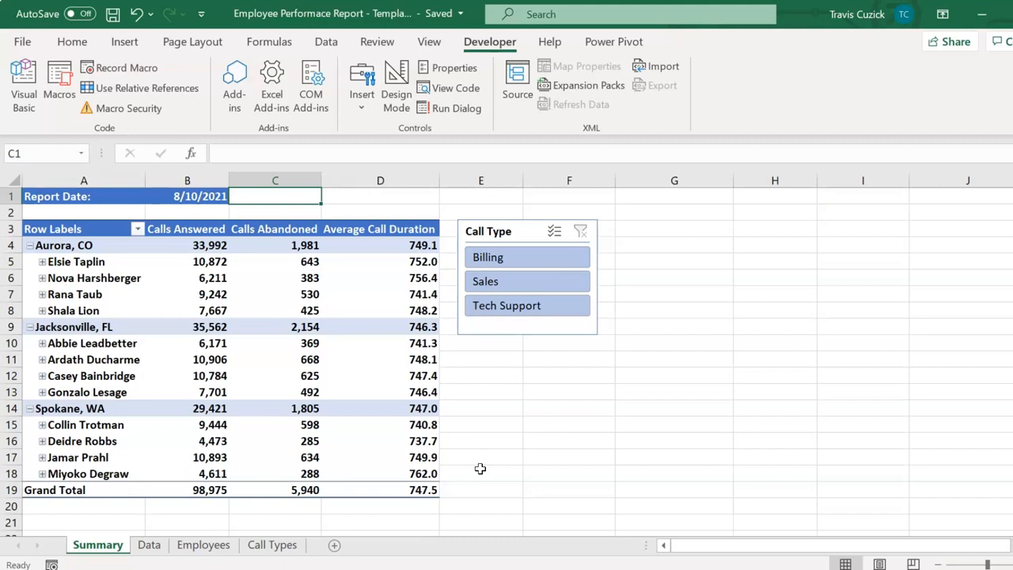
Step: Switch to the generated Employee Performace Report workbook and close it
left_click(433, 569)
left_click(461, 468)
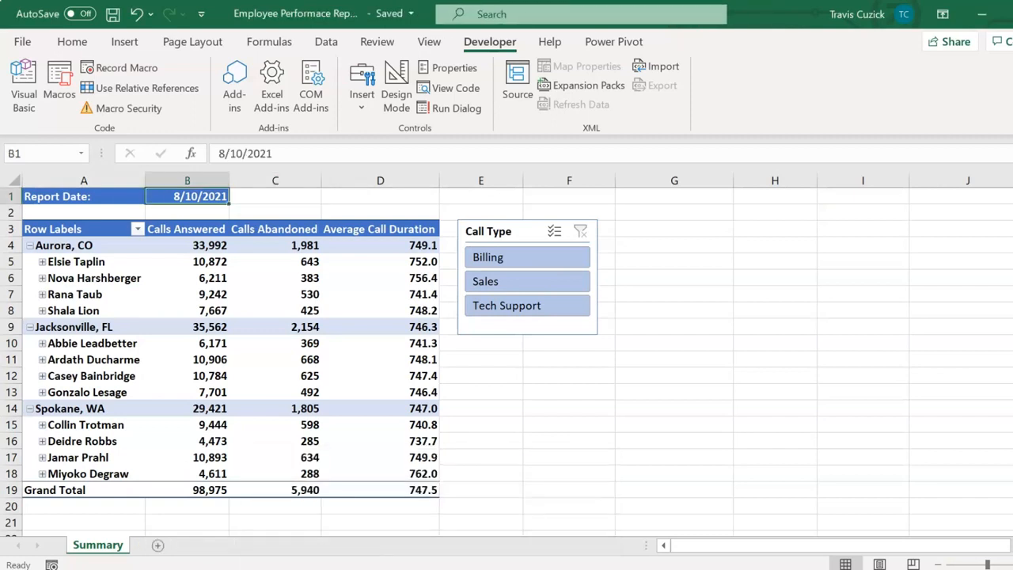
left_click(1012, 13)
left_click(559, 337)
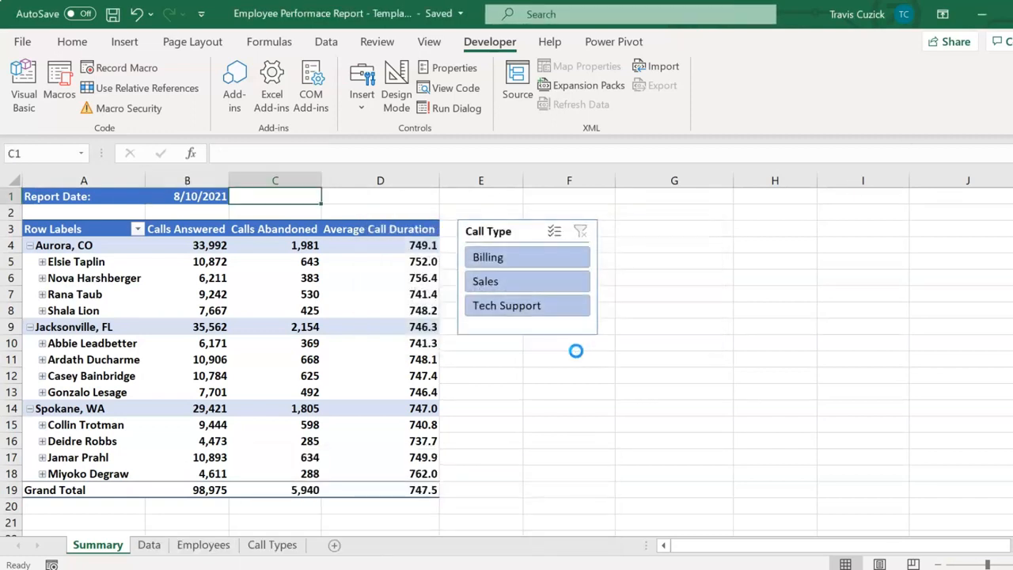
Step: Delete the existing Employee Performace Report file from the Report folder and return to the template workbook
left_click(504, 569)
double_click(226, 188)
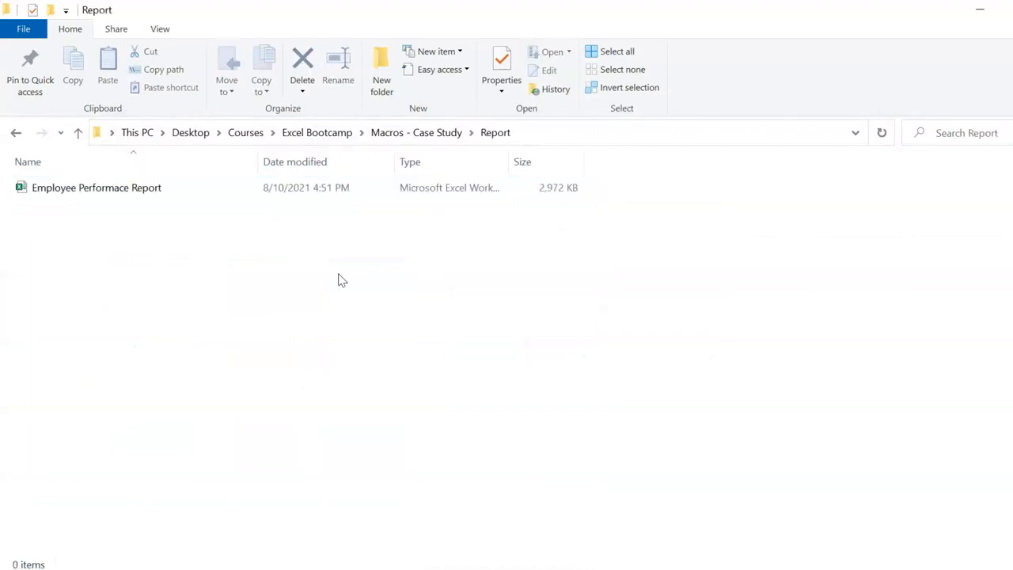
left_click(158, 187)
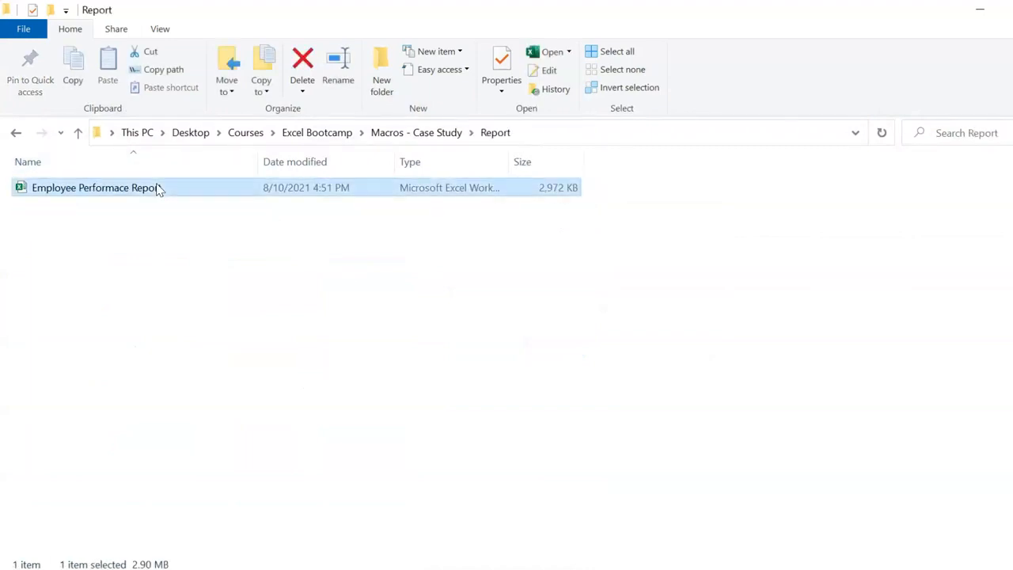
key("Delete")
key("alt+Tab")
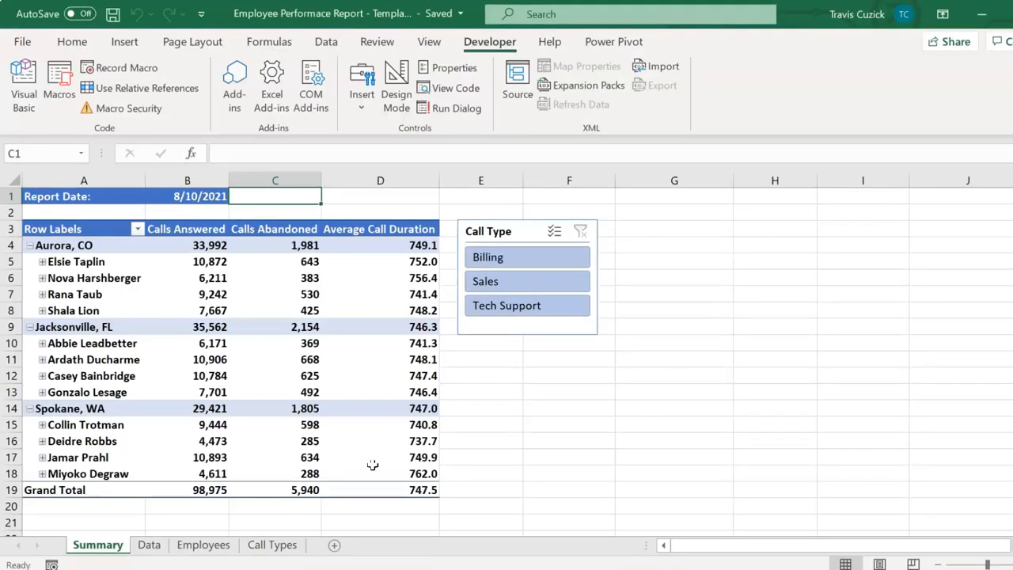
Step: Run the GenerateReport macro from the template and dismiss its completion message
mouse_move(384, 296)
left_click(60, 86)
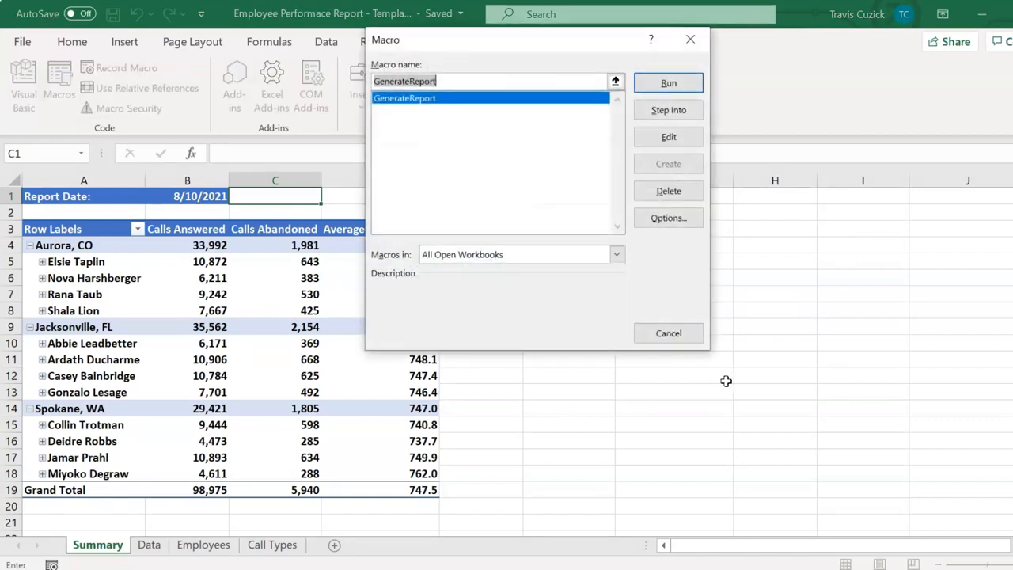
left_click(674, 83)
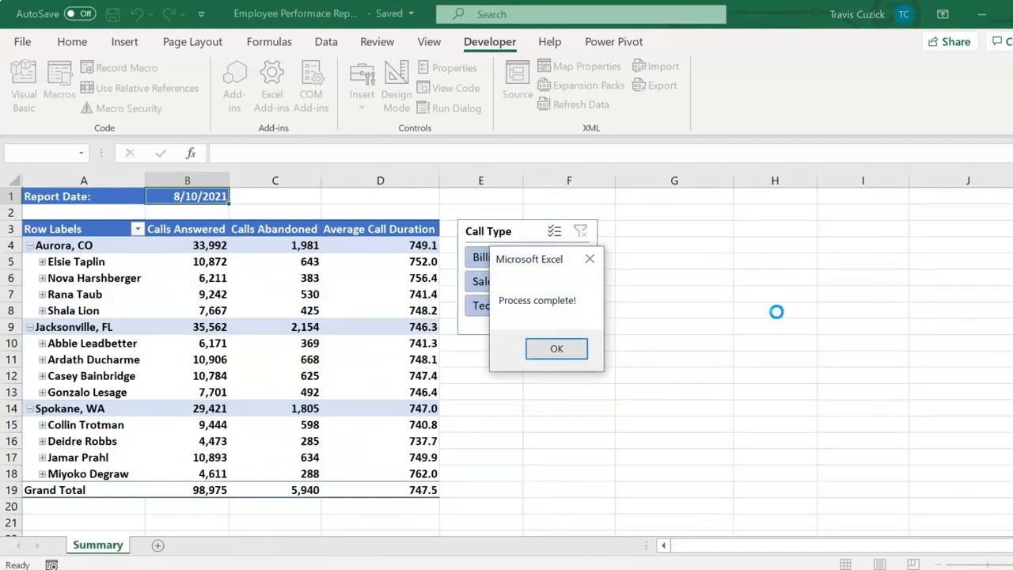
left_click(557, 353)
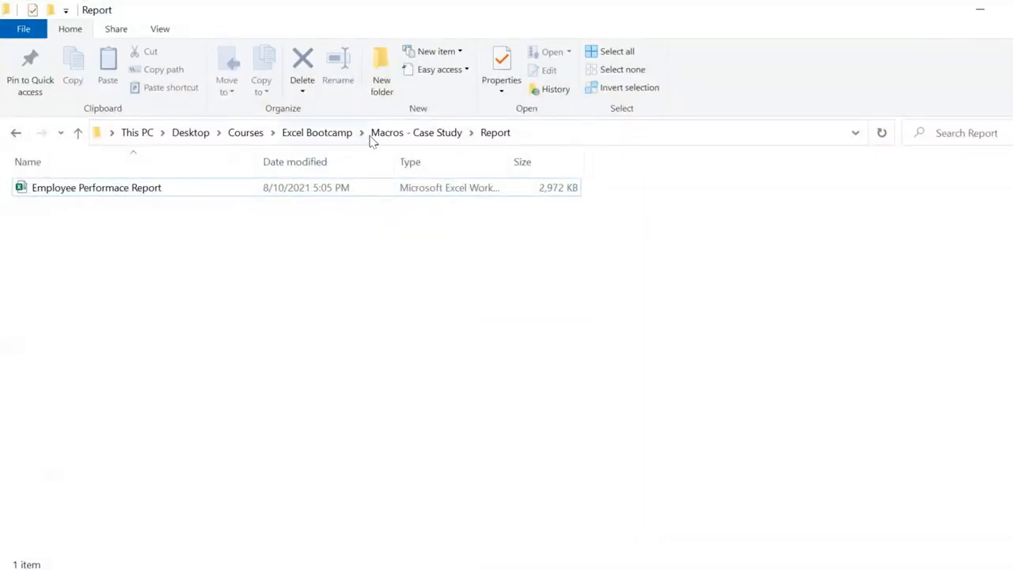
Step: Reopen the Employee Performace Report - Template workbook from the Macros - Case Study folder and enable its content
left_click(406, 133)
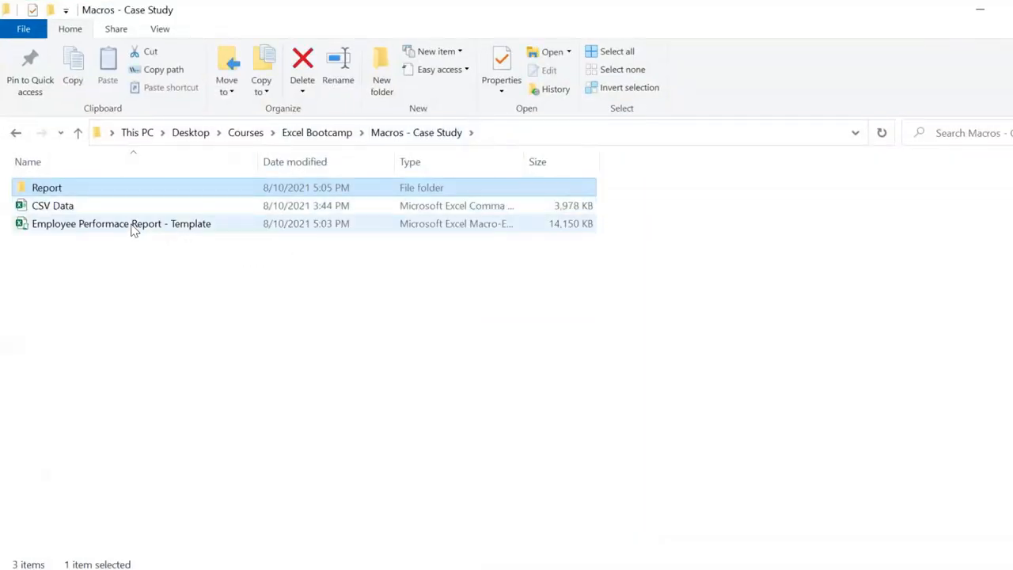
left_click(132, 227)
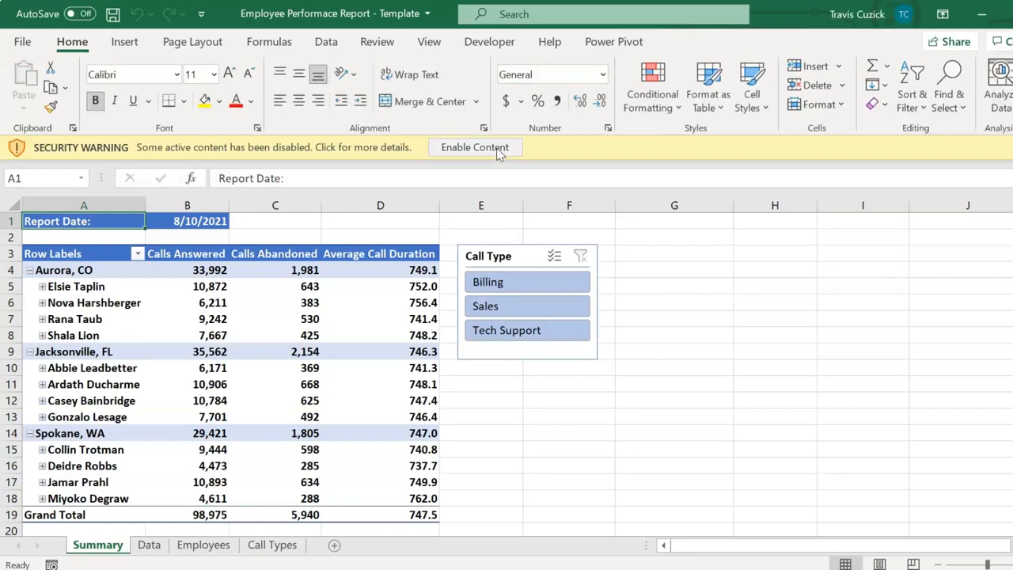
left_click(499, 150)
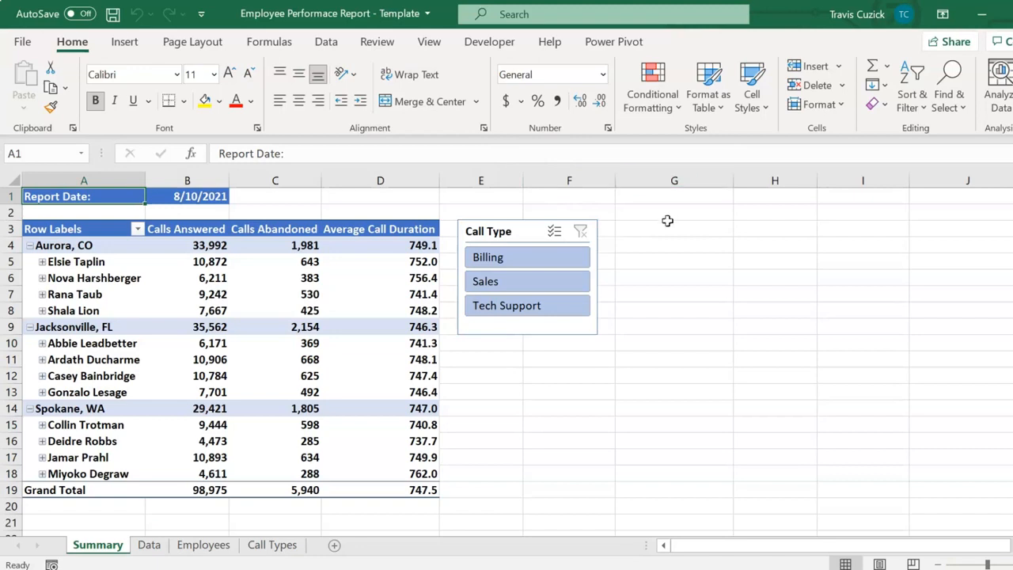
Step: Insert a form-control button across columns G and H beside the Call Type slicer, assigning it the template's own GenerateReport macro
left_click(501, 44)
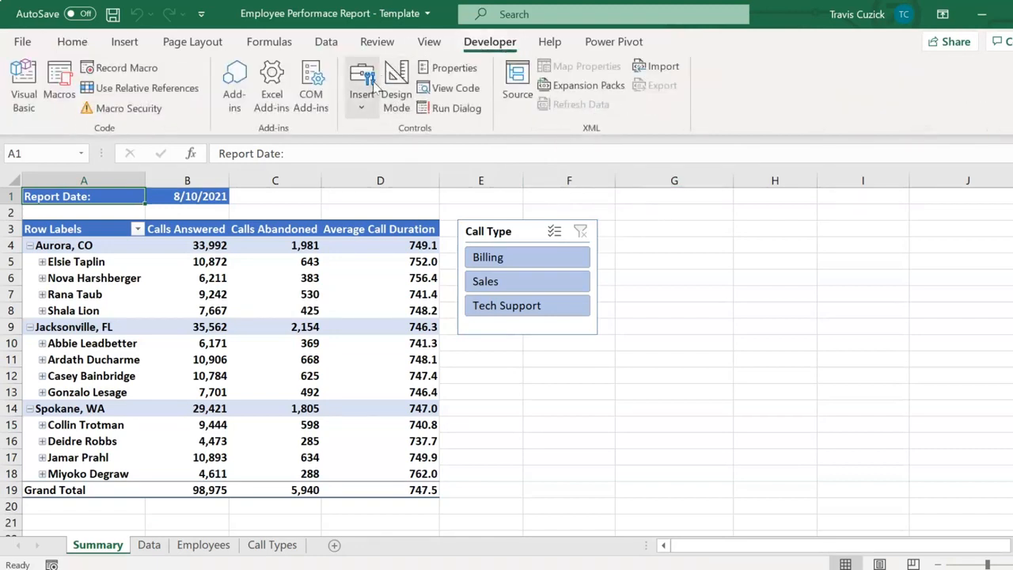
left_click(359, 110)
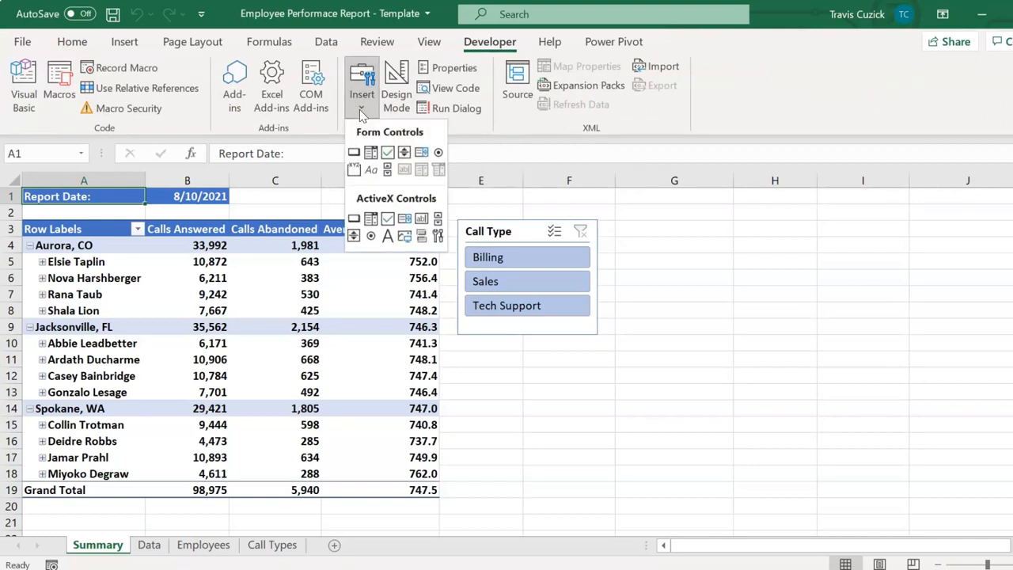
left_click(354, 153)
mouse_move(665, 217)
left_mouse_down()
mouse_move(758, 257)
mouse_move(791, 259)
mouse_move(782, 260)
left_mouse_up()
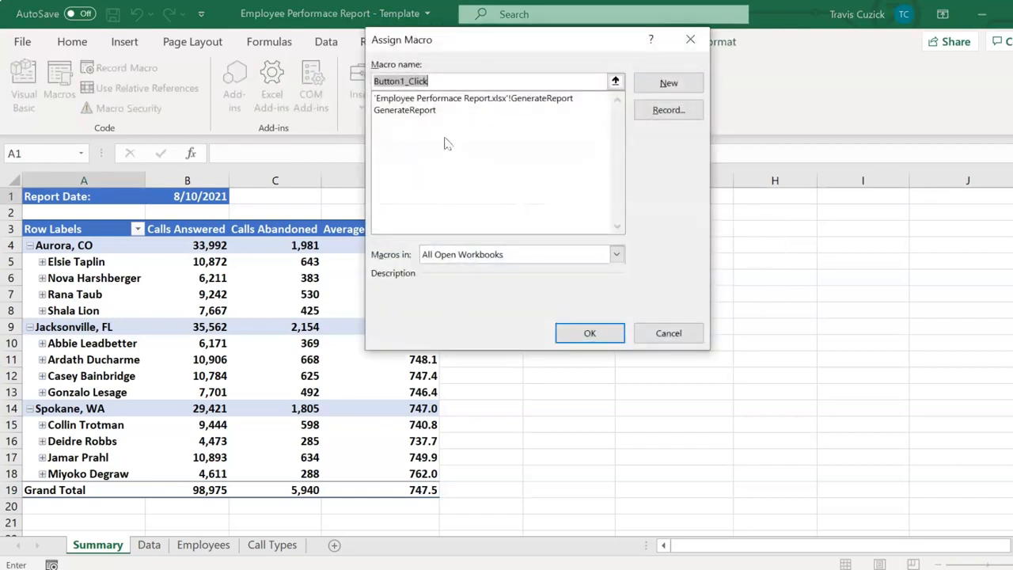
left_click(425, 112)
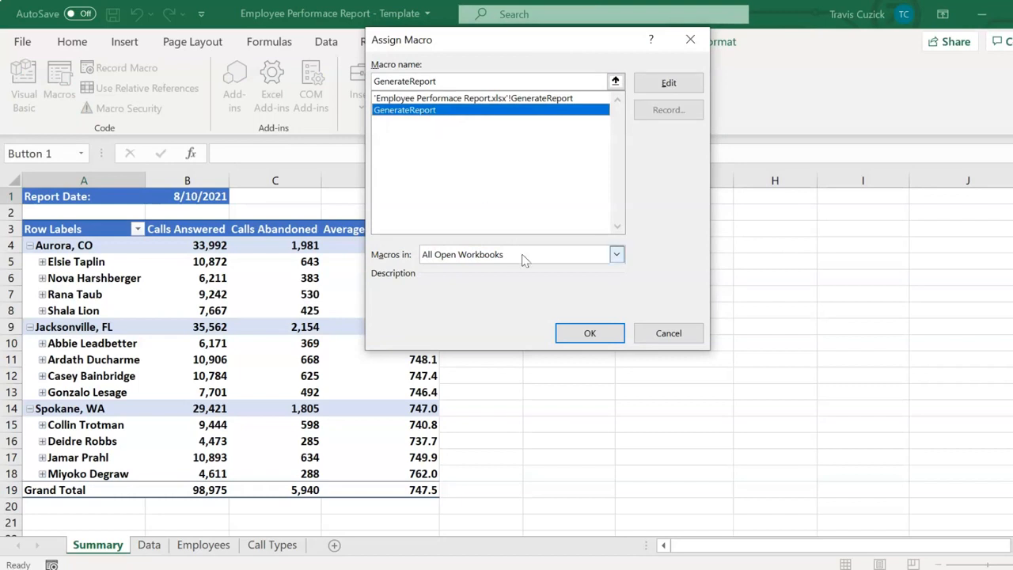
left_click(588, 333)
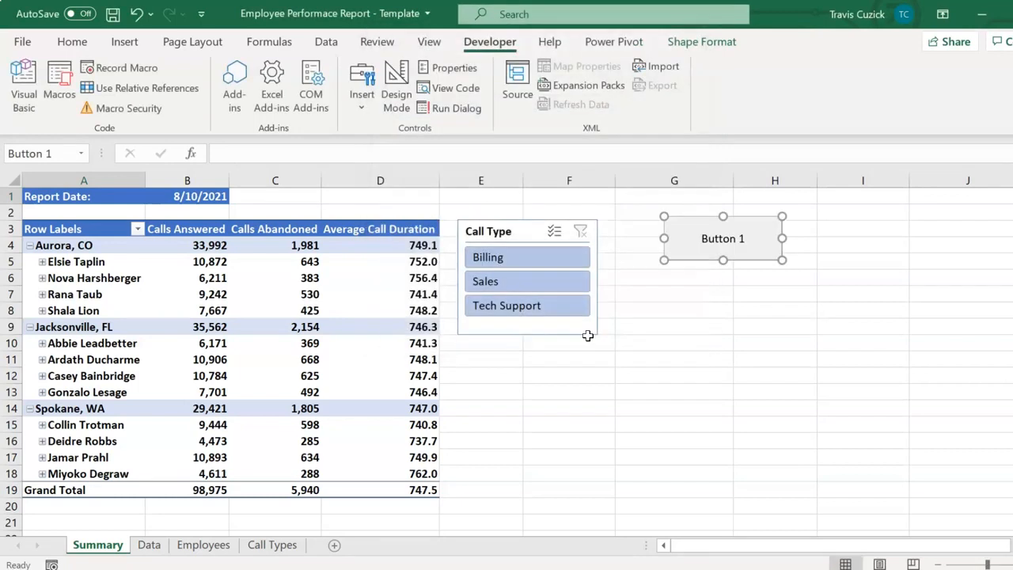
Step: Replace the new form-control button's label with "Generate report"
left_click(707, 238)
key("Delete")
key("Delete")
key("Delete")
key("Delete")
key("Delete")
key("Delete")
key("Delete")
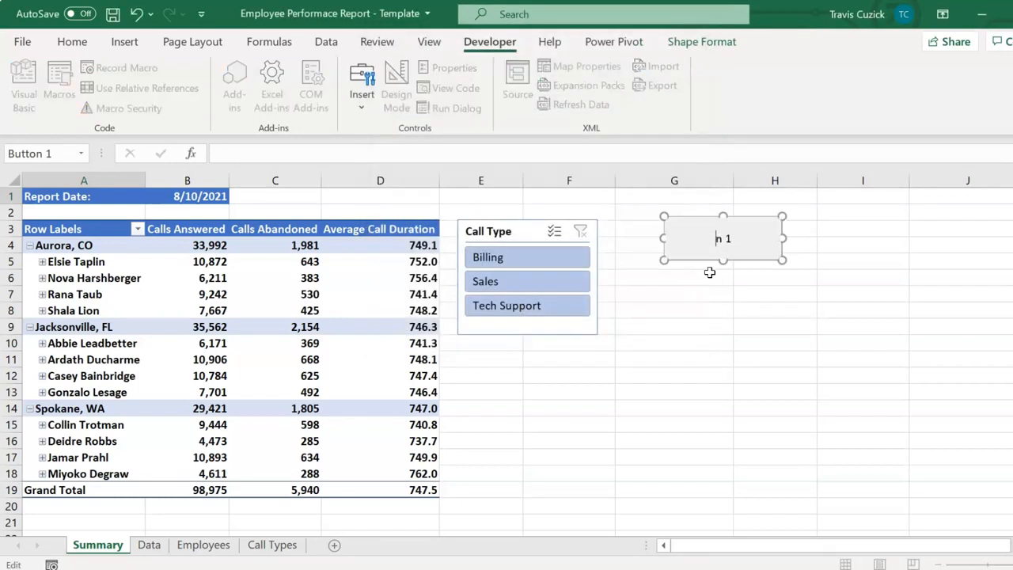
key("Delete")
type("Generate report")
left_click(709, 278)
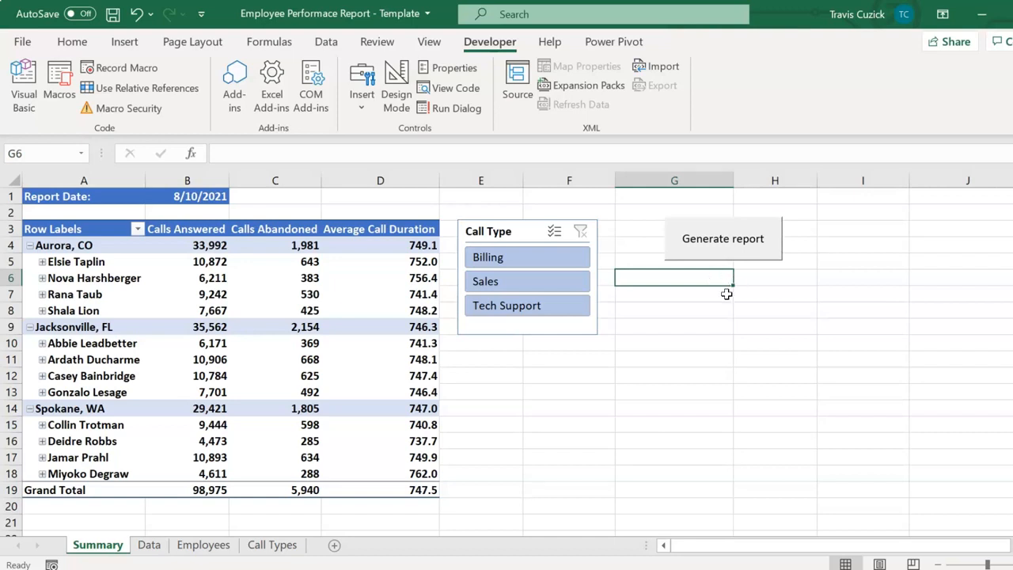
Step: Record a macro named Macro3 in this workbook that deletes the Generate report button, stop recording, and restore the button
left_click(136, 70)
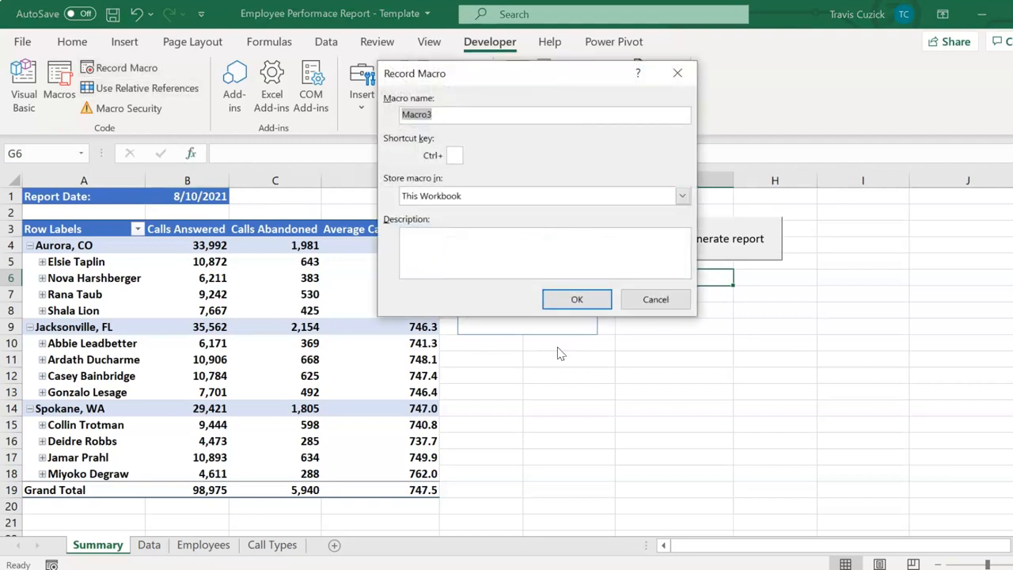
left_click(577, 301)
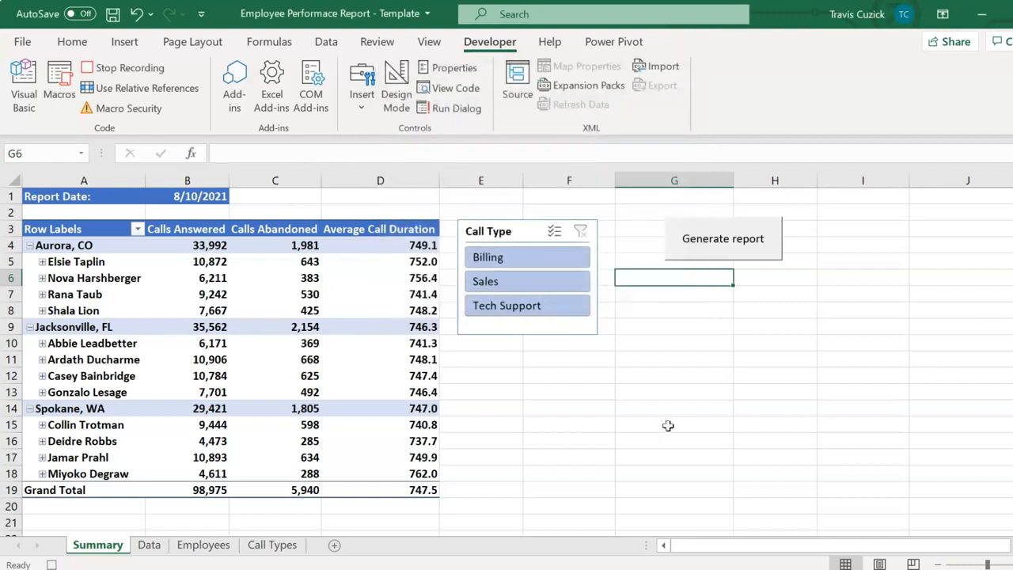
right_click(730, 239)
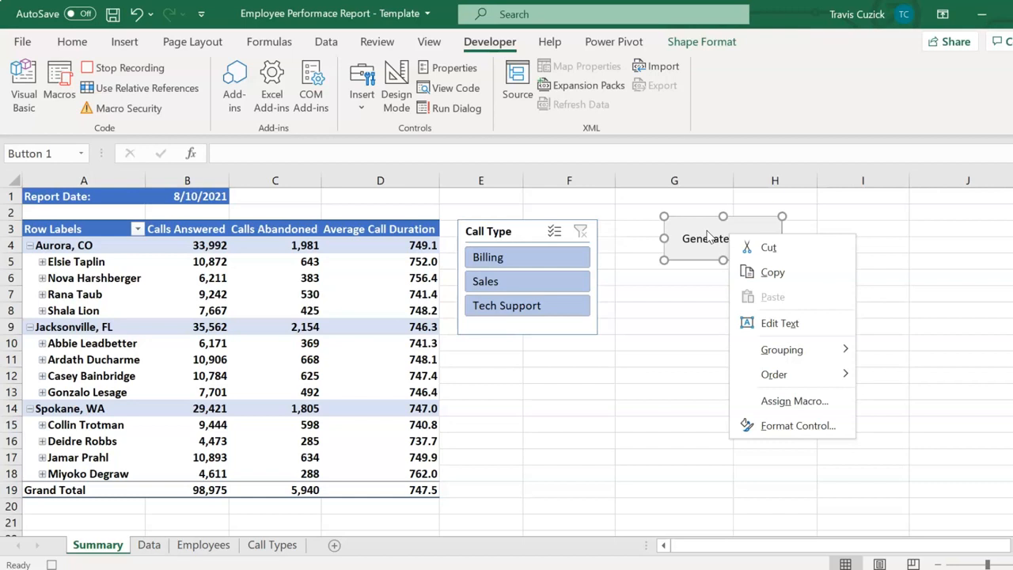
left_click(707, 231)
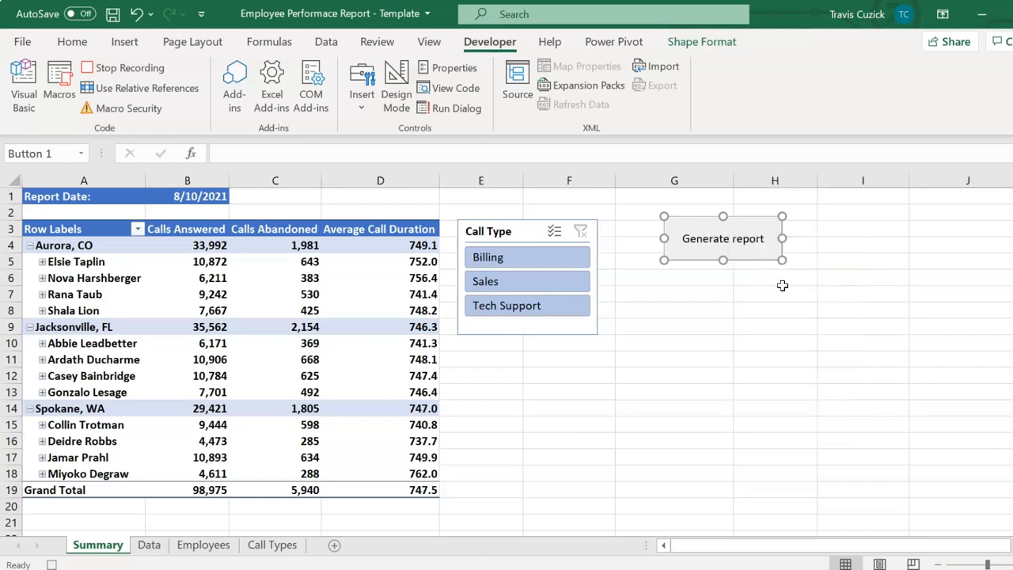
key("Delete")
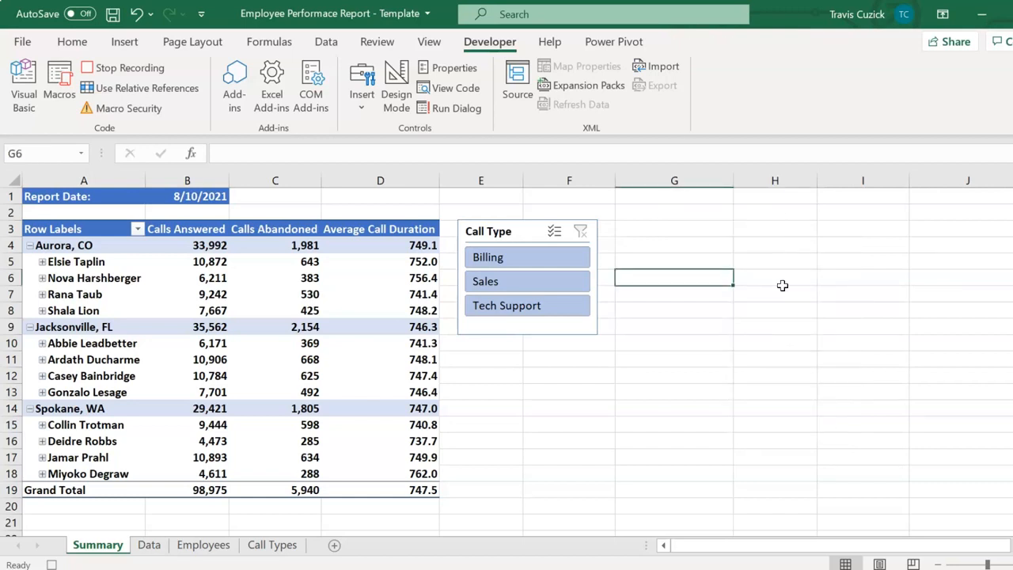
left_click(131, 71)
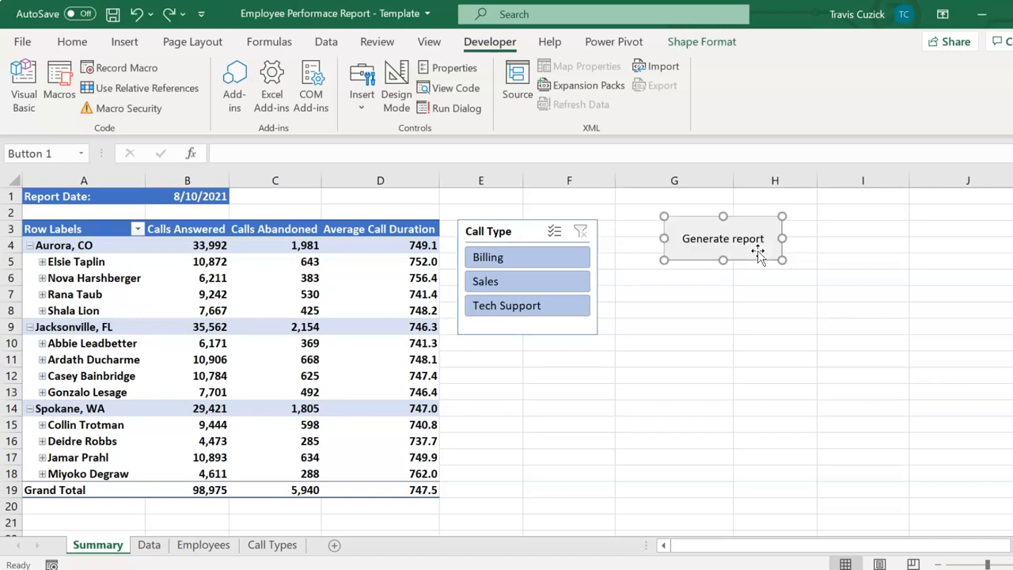
left_click(719, 280)
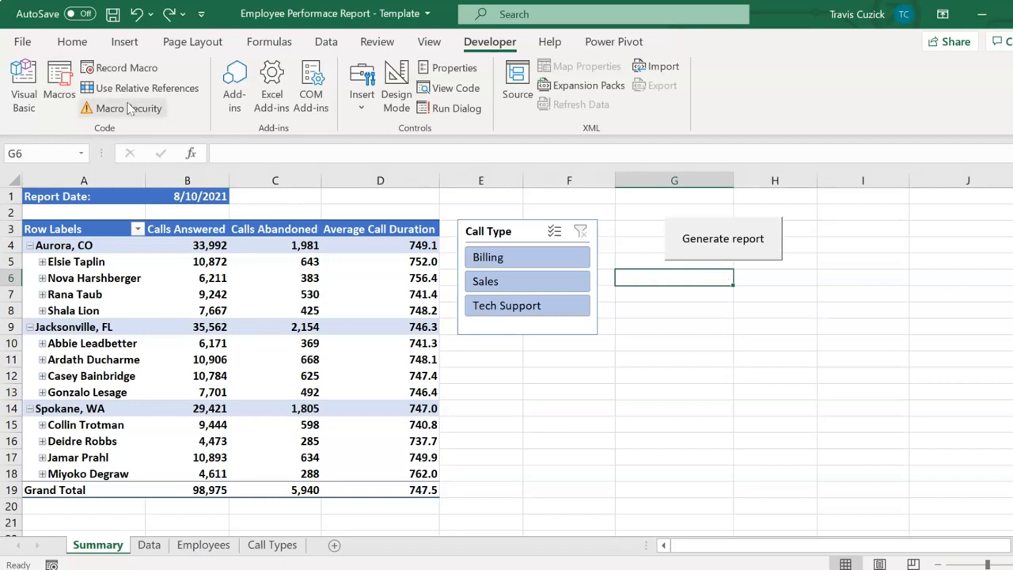
Step: Open Macro3 for editing and copy its two lines that select and delete Button 1
left_click(68, 91)
left_click(405, 111)
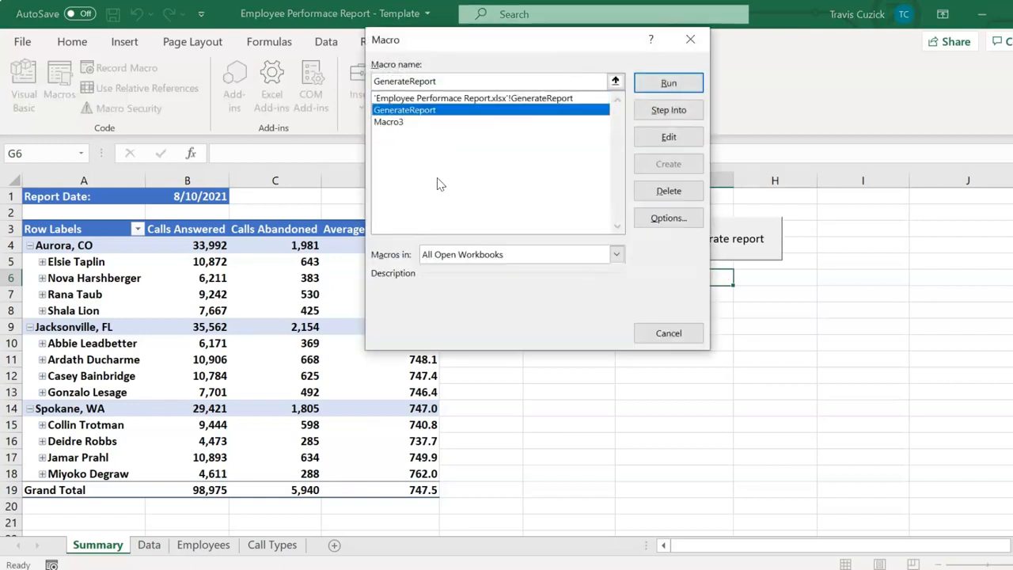
left_click(410, 124)
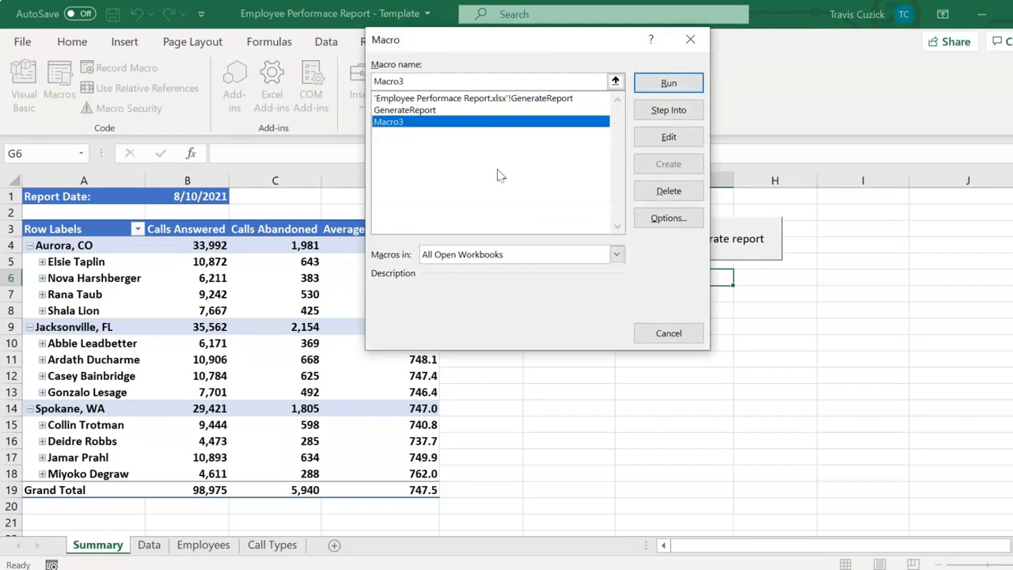
left_click(668, 142)
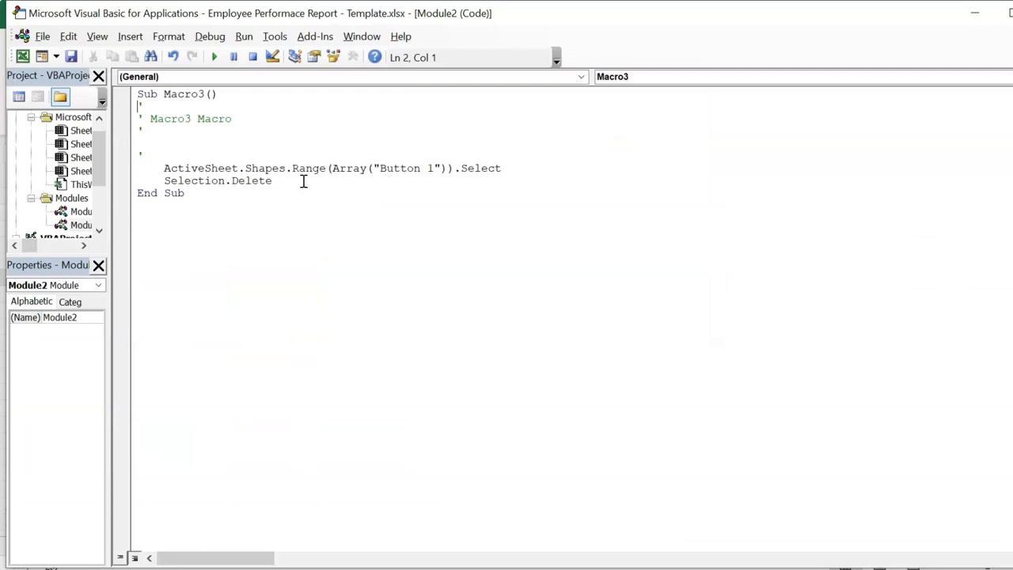
left_click_drag(303, 181, 125, 171)
key("ctrl+c")
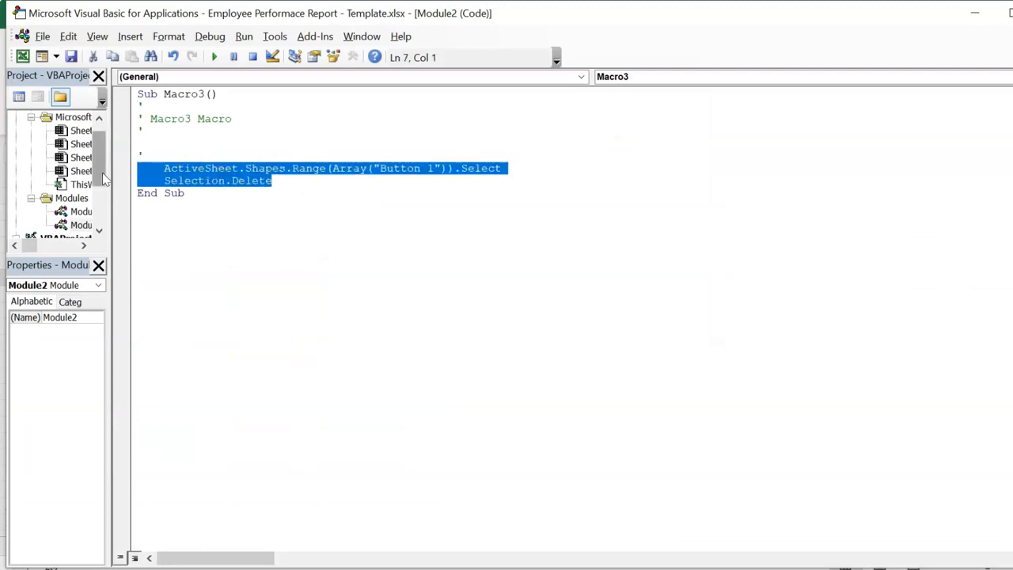
Step: Paste the button-deletion lines directly below Application.DisplayAlerts = False in the template's GenerateReport macro, and save the template workbook
key("alt+F11")
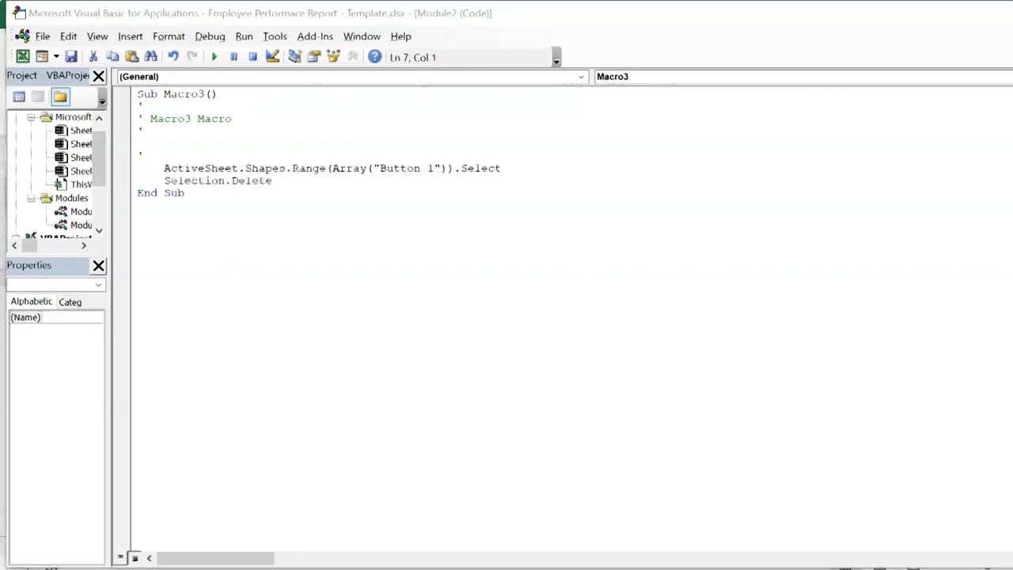
left_click(59, 81)
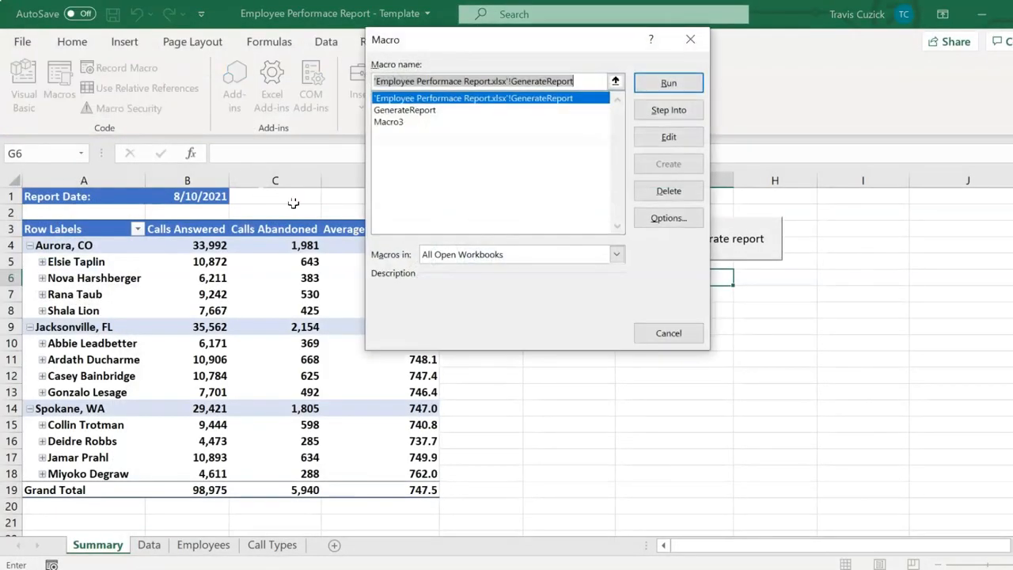
left_click(419, 111)
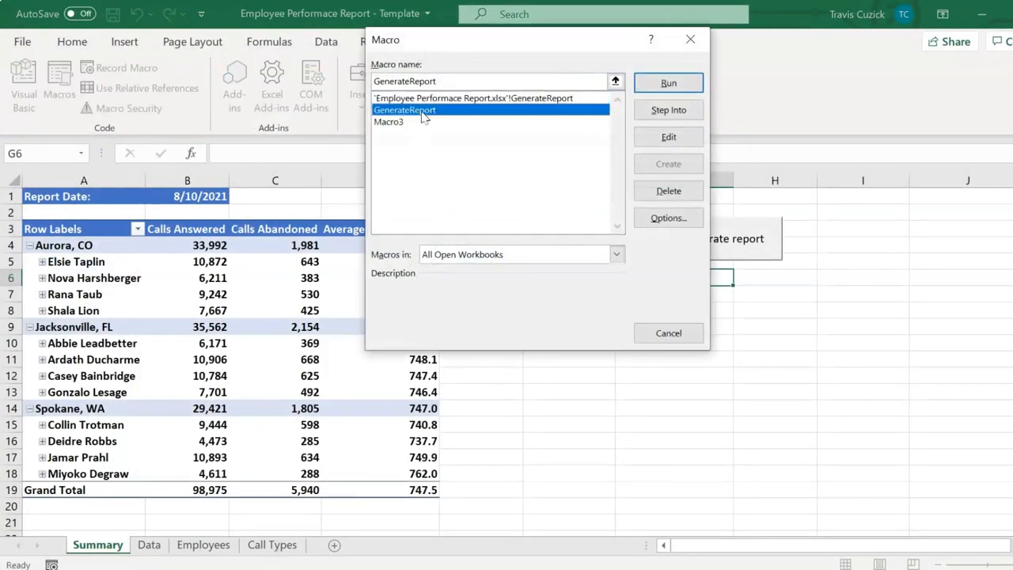
left_click(668, 137)
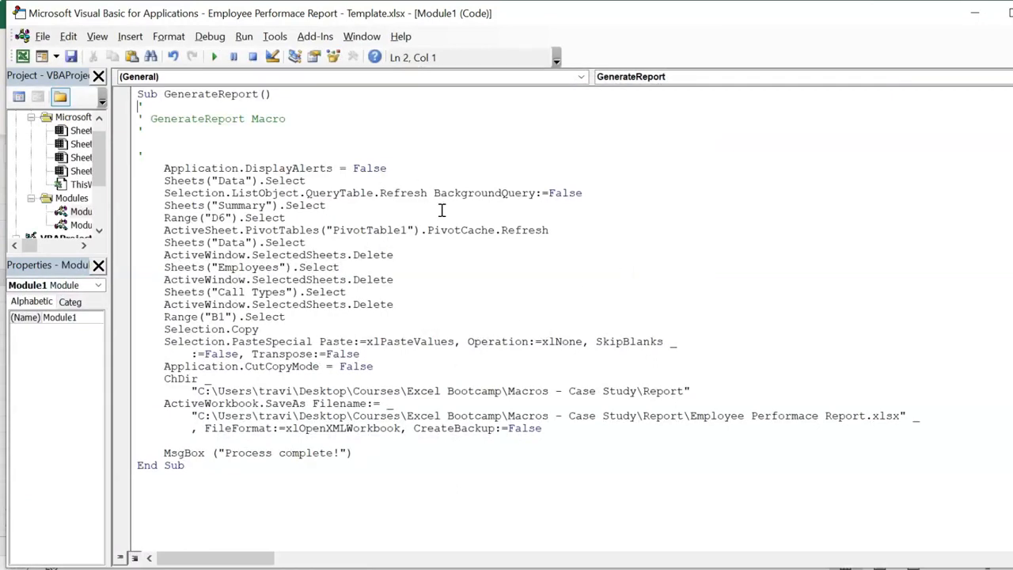
left_click(423, 167)
key("Return")
key("BackSpace")
key("BackSpace")
key("BackSpace")
key("BackSpace")
key("ctrl+v")
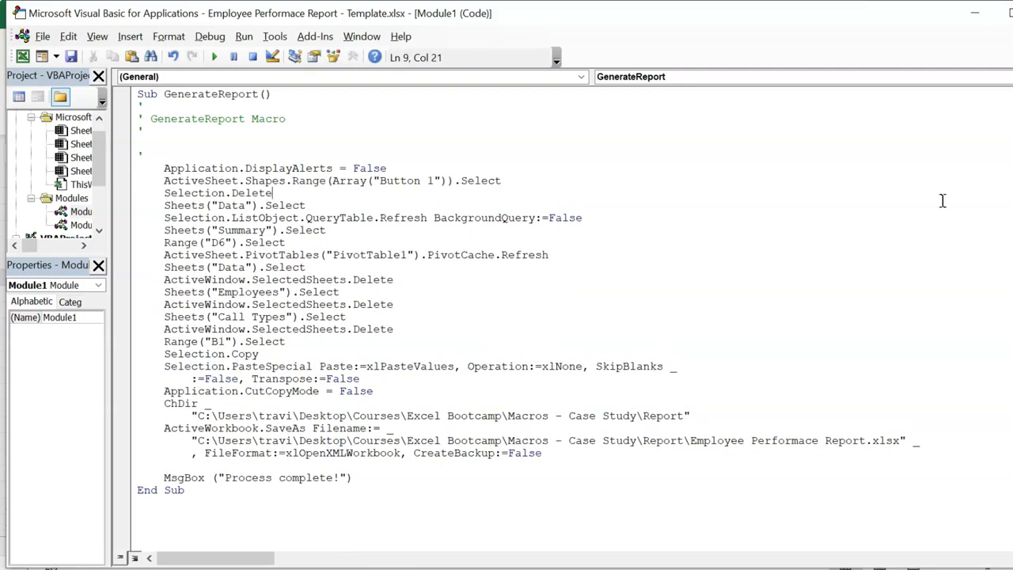
key("alt+F11")
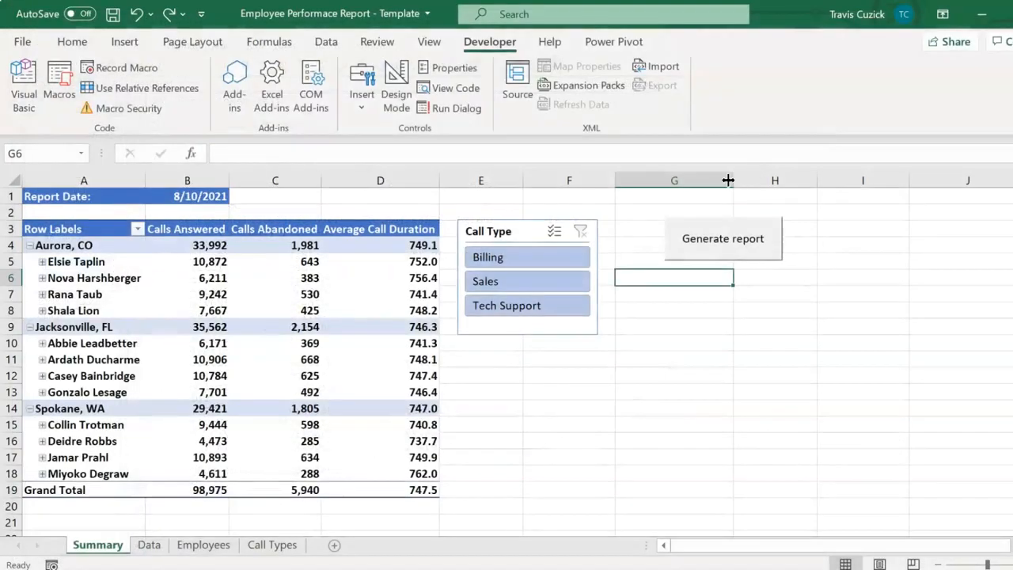
left_click(114, 14)
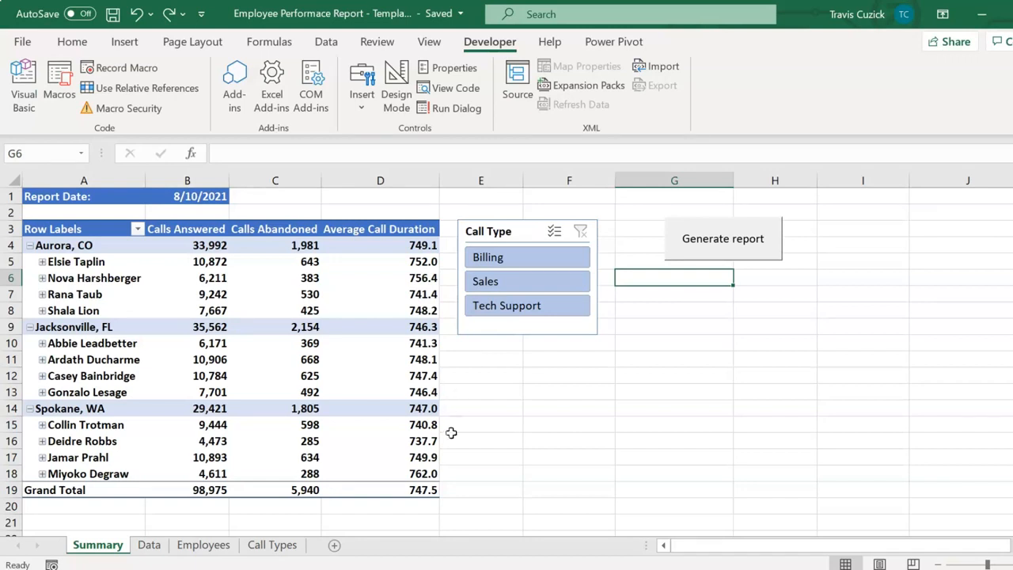
Step: Switch to the open Employee Performace Report workbook and close it without saving changes
left_click(445, 568)
mouse_move(434, 569)
left_click(524, 510)
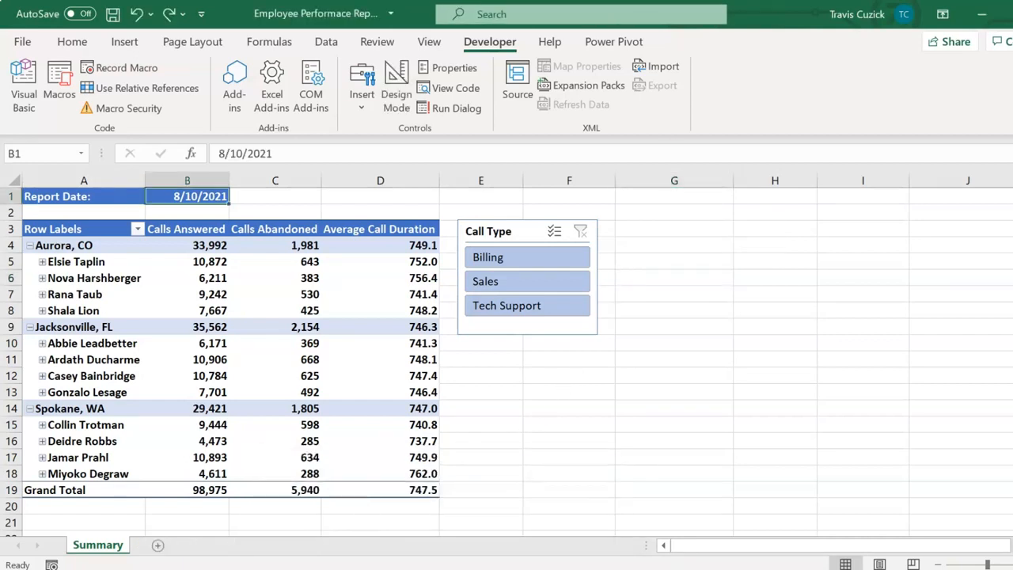
key("ctrl+w")
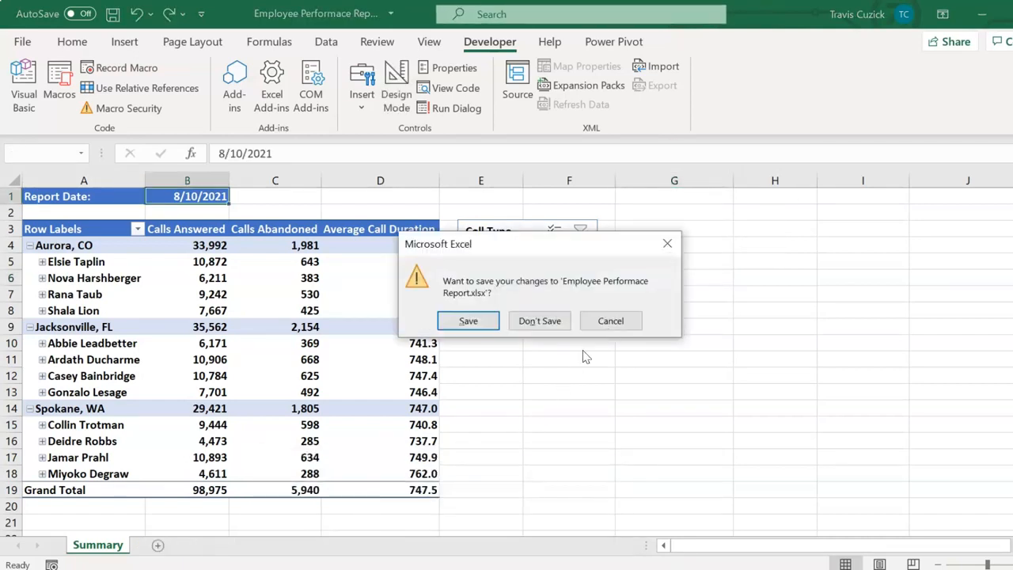
left_click(535, 319)
Step: Delete the old Employee Performace Report file from the Report folder and return to the template workbook
left_click(399, 569)
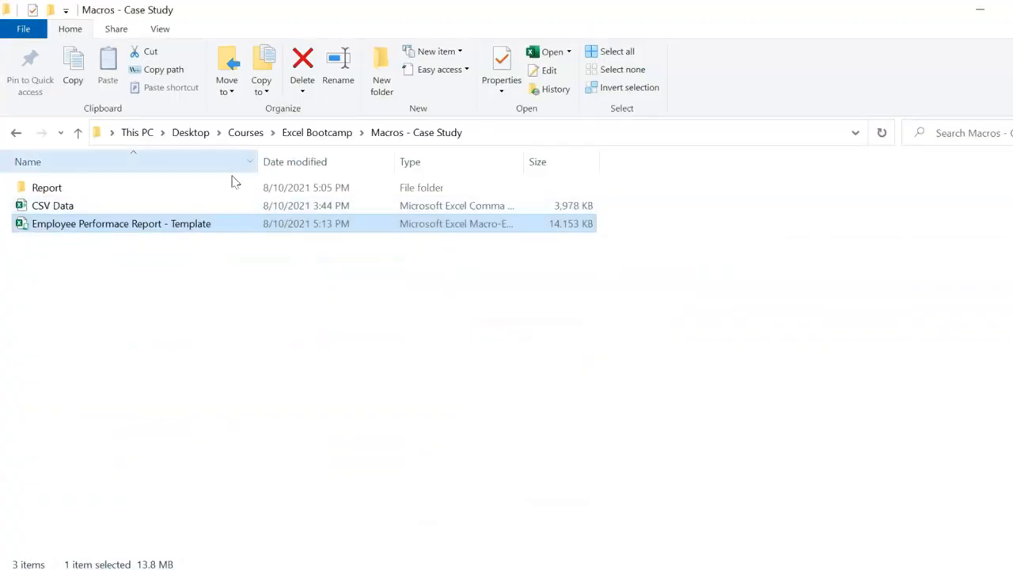
double_click(197, 194)
left_click(146, 194)
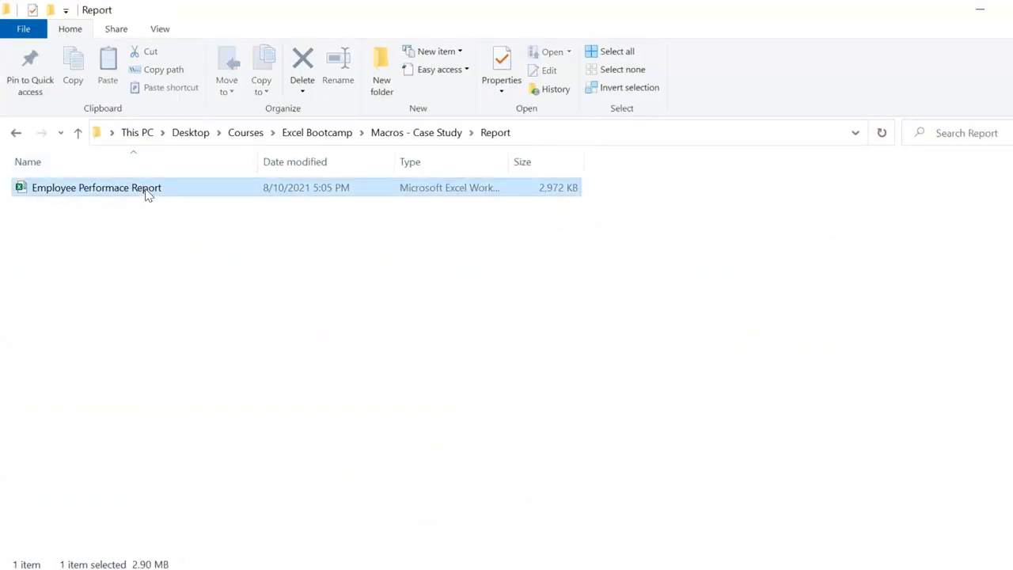
key("Delete")
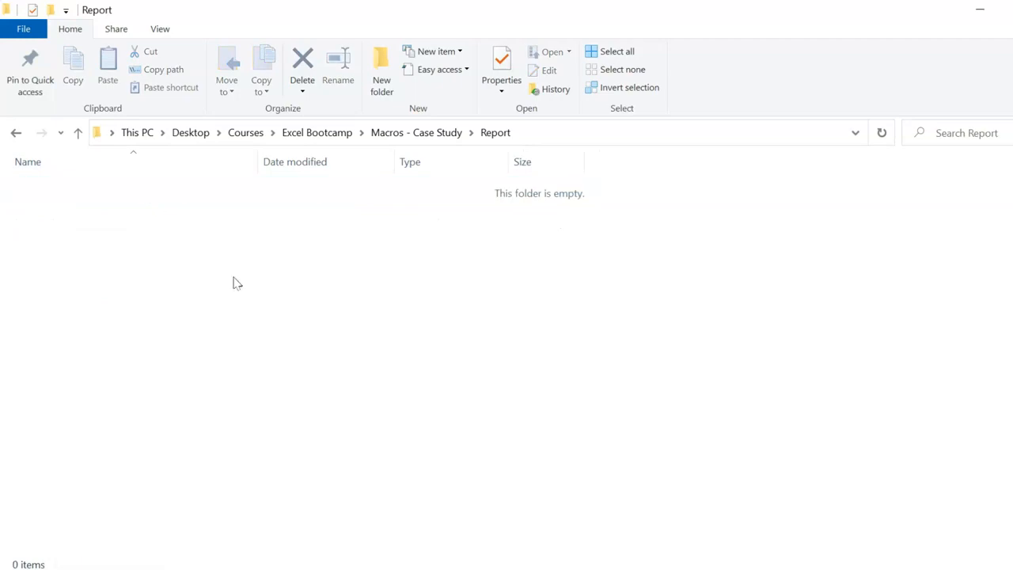
left_click(414, 567)
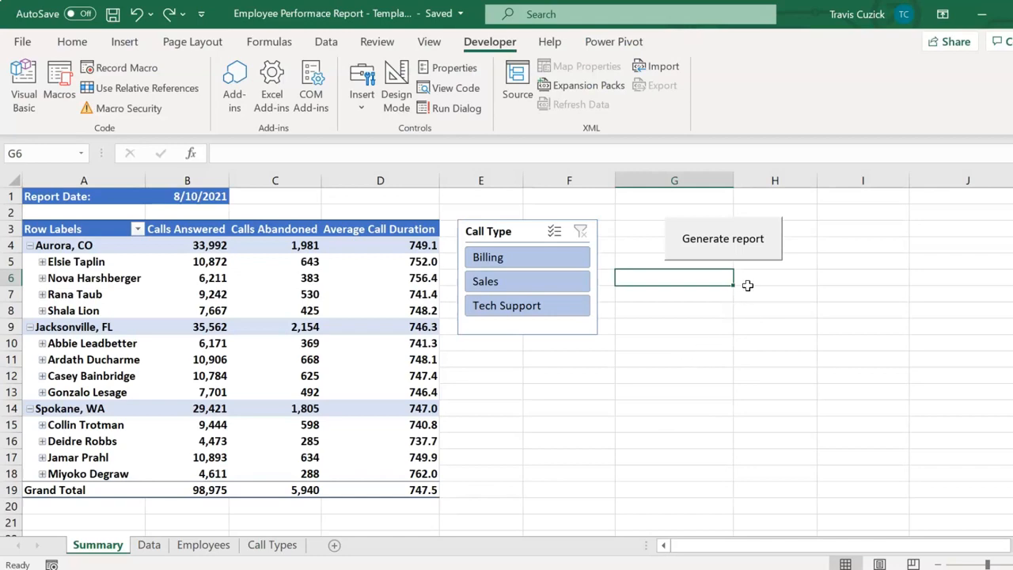
Step: Run the macro from the Generate report button, dismiss the completion message, and check the Report folder for the saved file
left_click(729, 253)
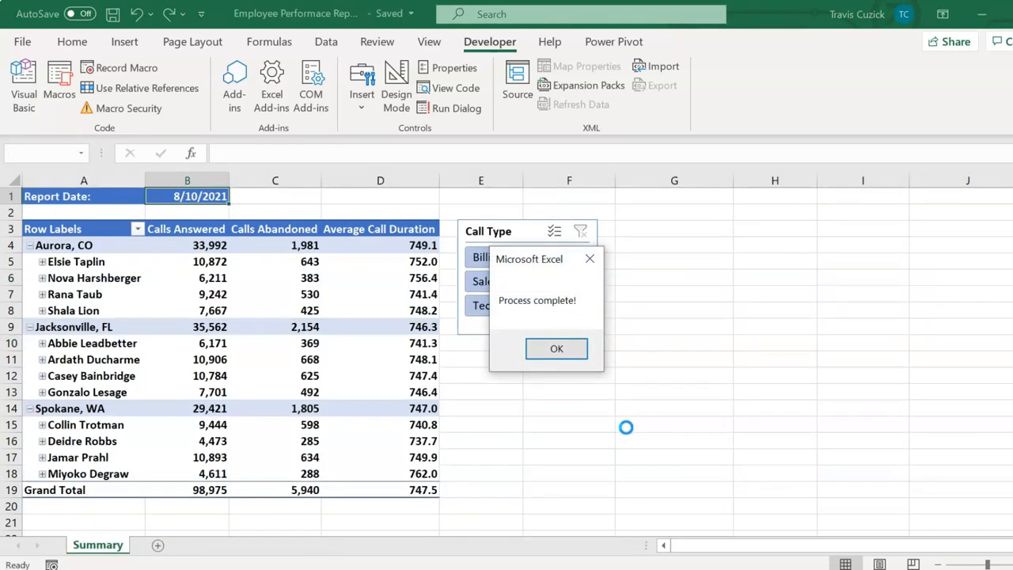
left_click(557, 350)
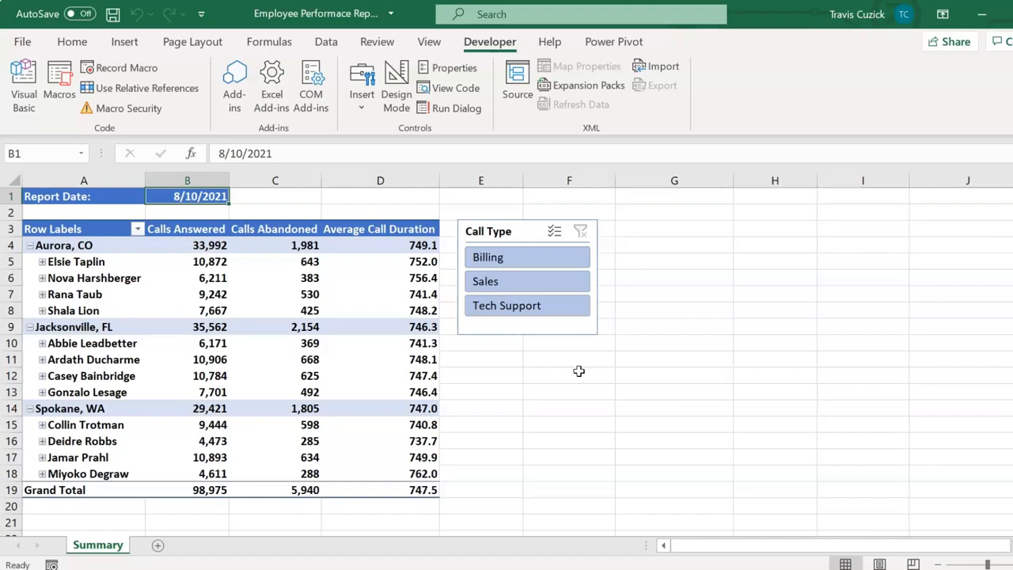
left_click(508, 569)
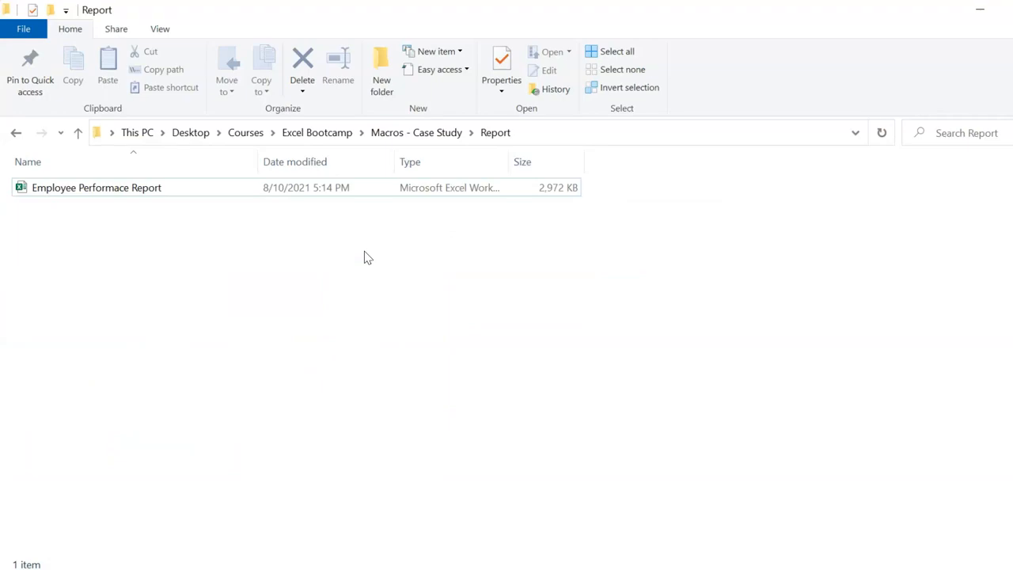
key("alt+Tab")
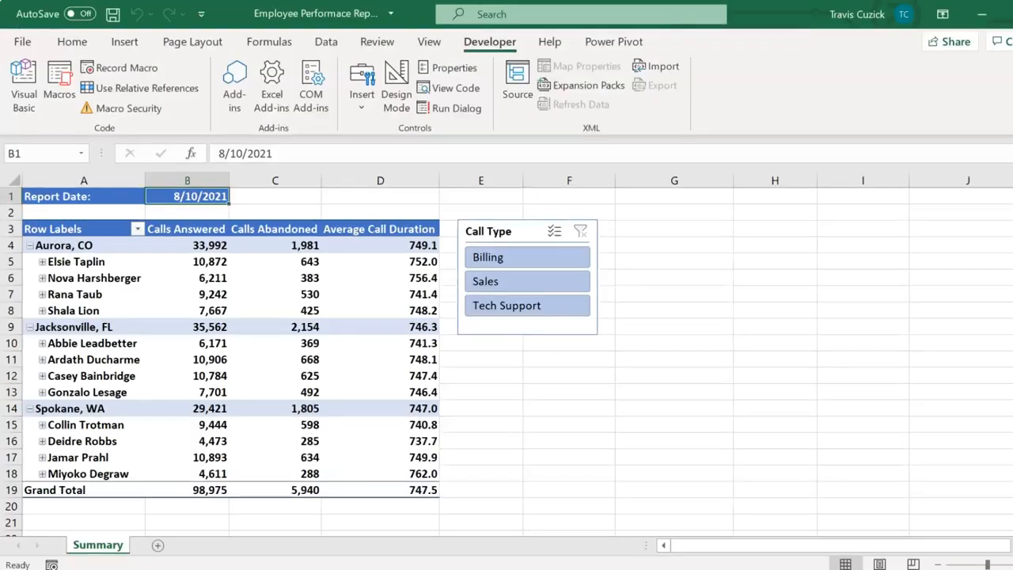
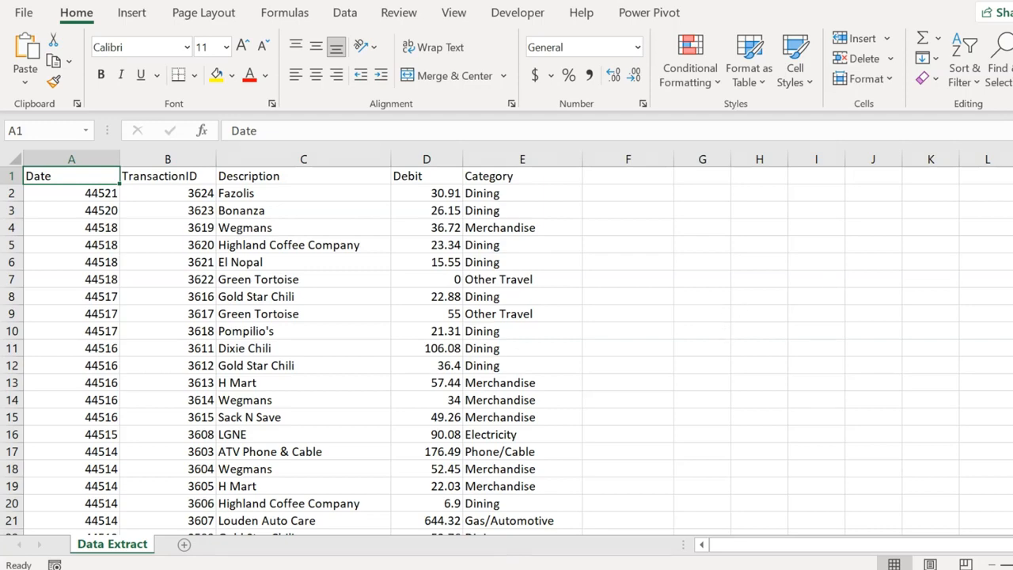
Step: Switch to the workbook containing the Transaction History sheet and add a new sheet after it named Raw Data
left_click(458, 569)
left_click(399, 523)
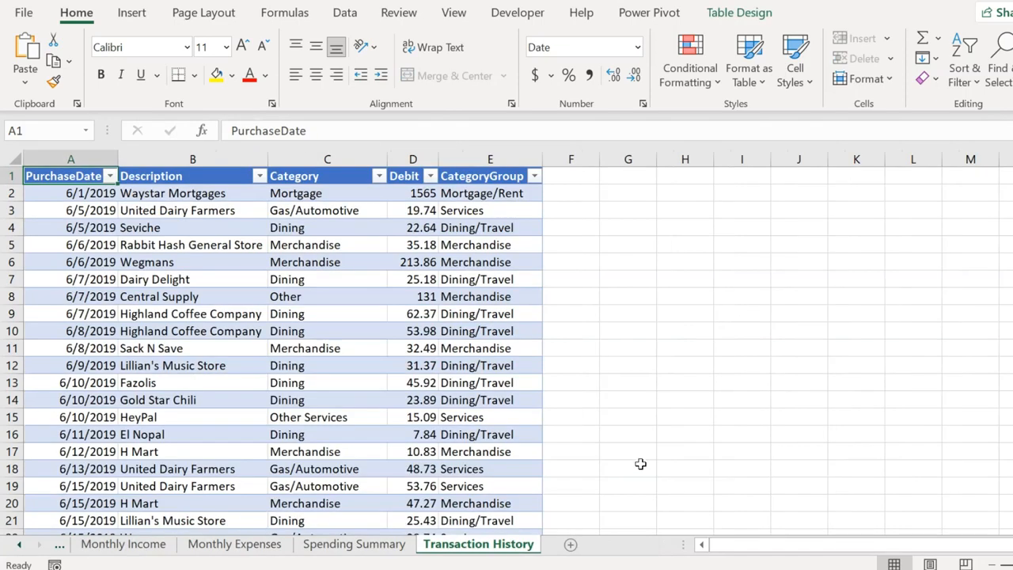
left_click(570, 545)
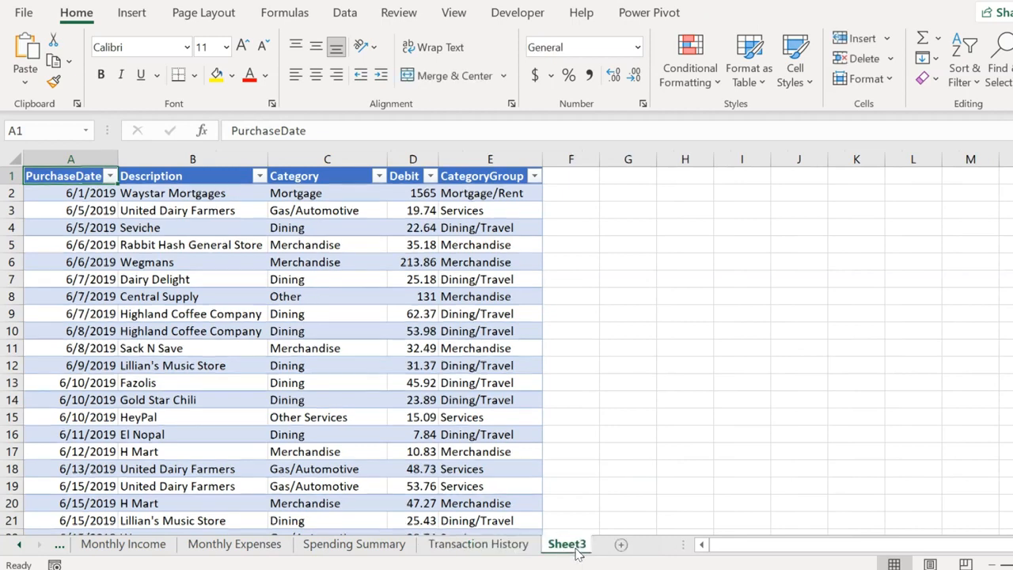
double_click(575, 546)
type("Raw Data")
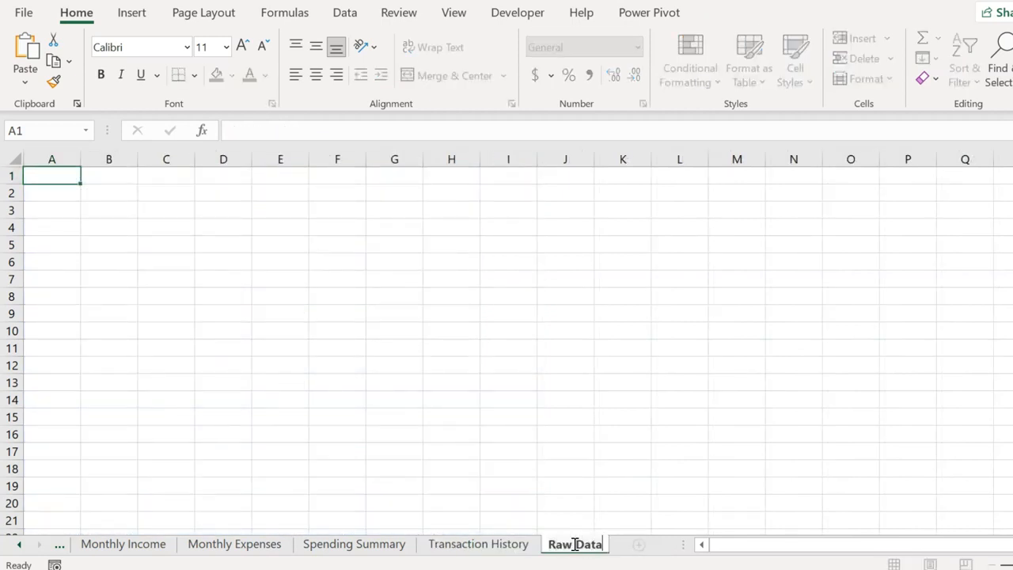
key("Return")
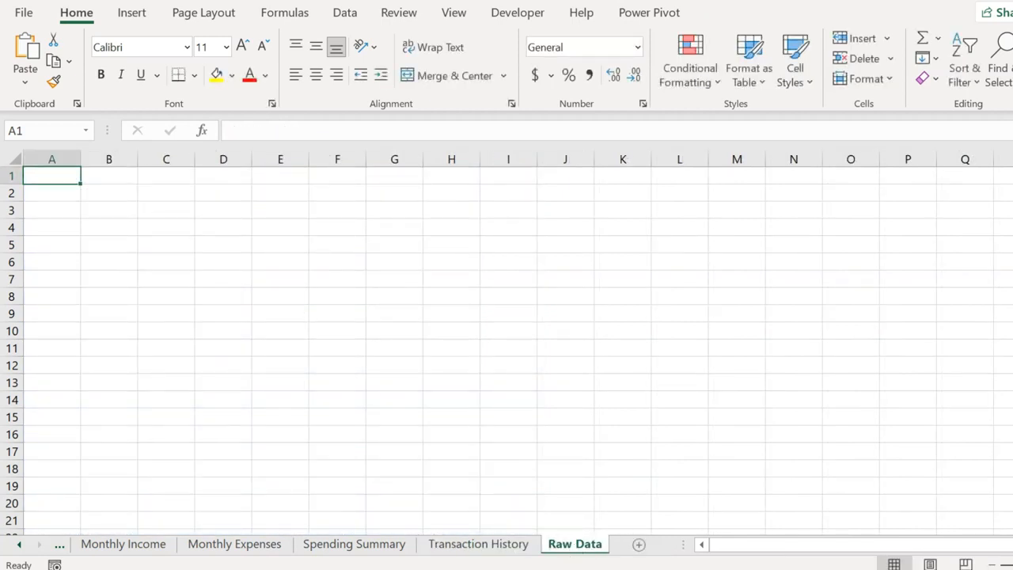
Step: Copy the whole transaction table from the Data Extract workbook and paste it into the Raw Data sheet starting at cell A1
left_click(508, 518)
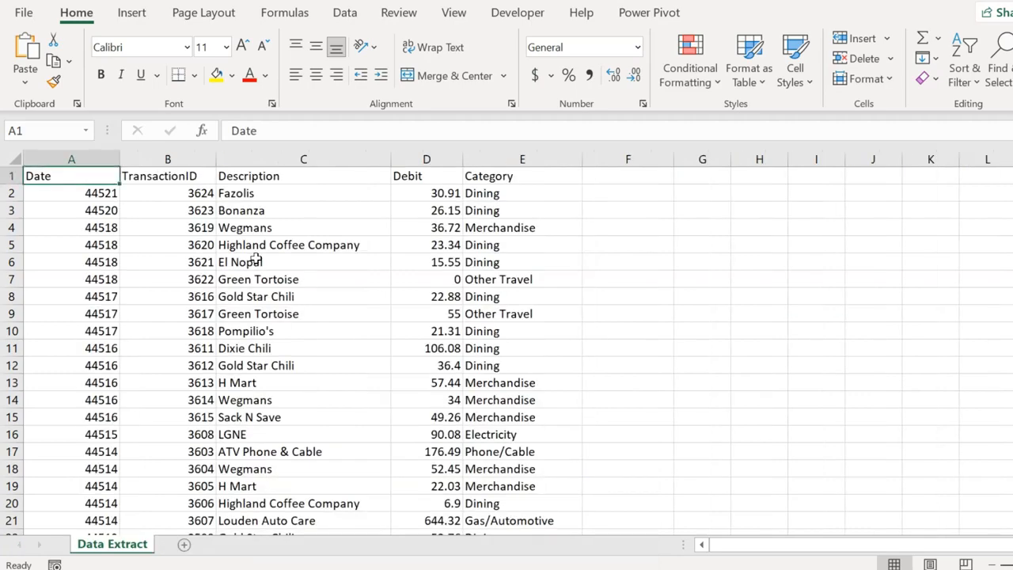
key("ctrl+shift+Right")
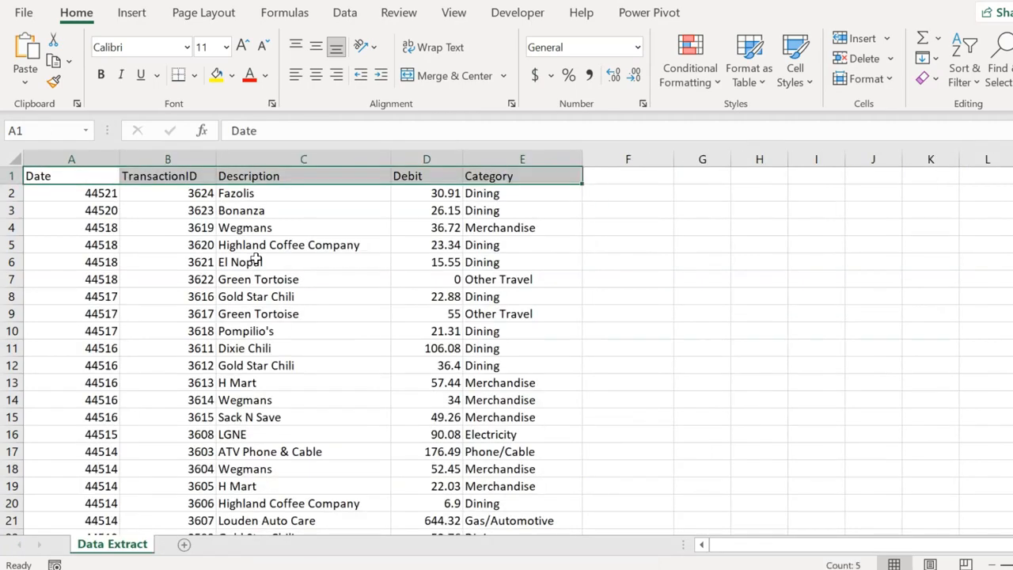
key("ctrl+shift+Down")
key("ctrl+c")
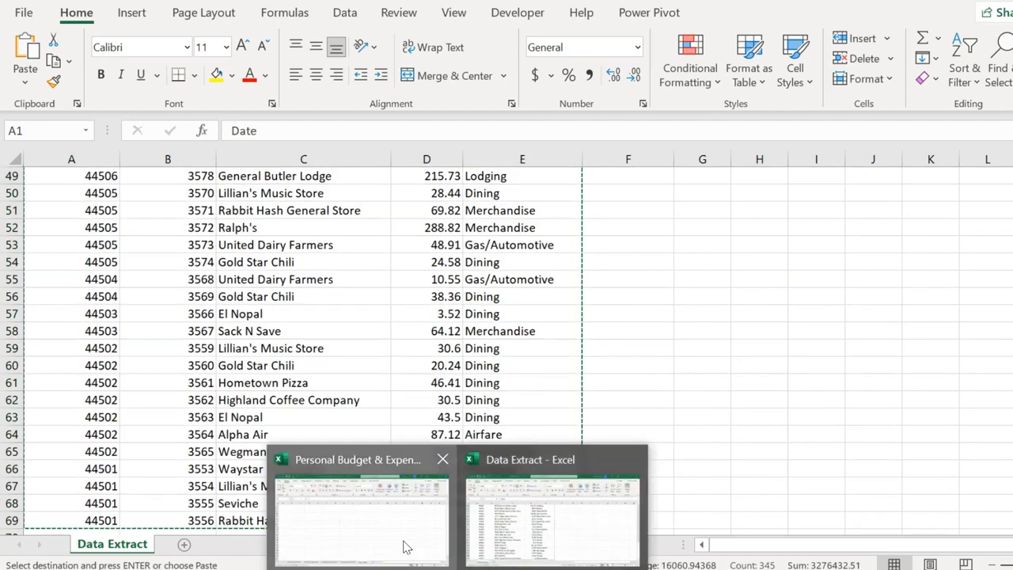
left_click(404, 545)
key("ctrl+v")
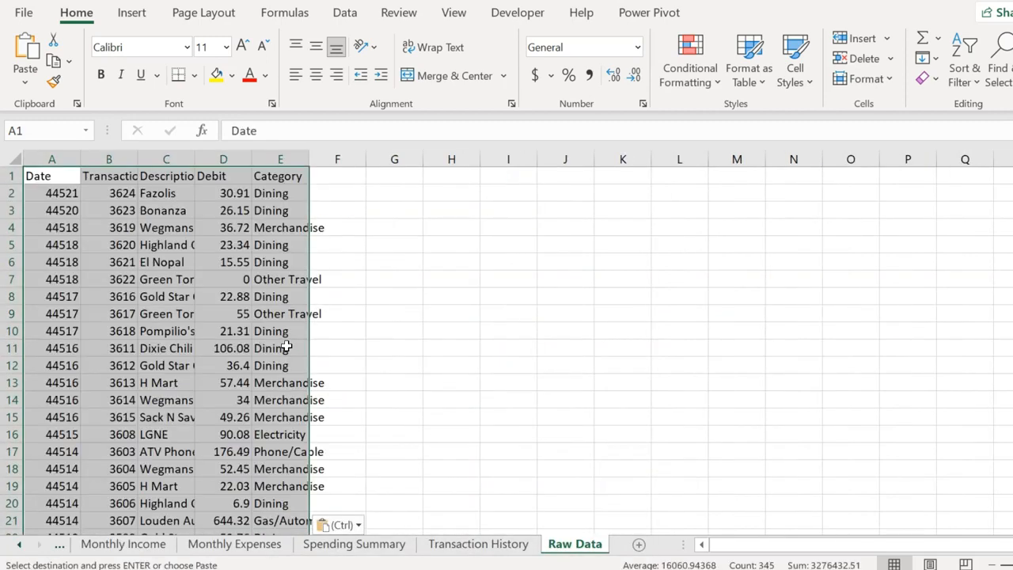
left_click(68, 178)
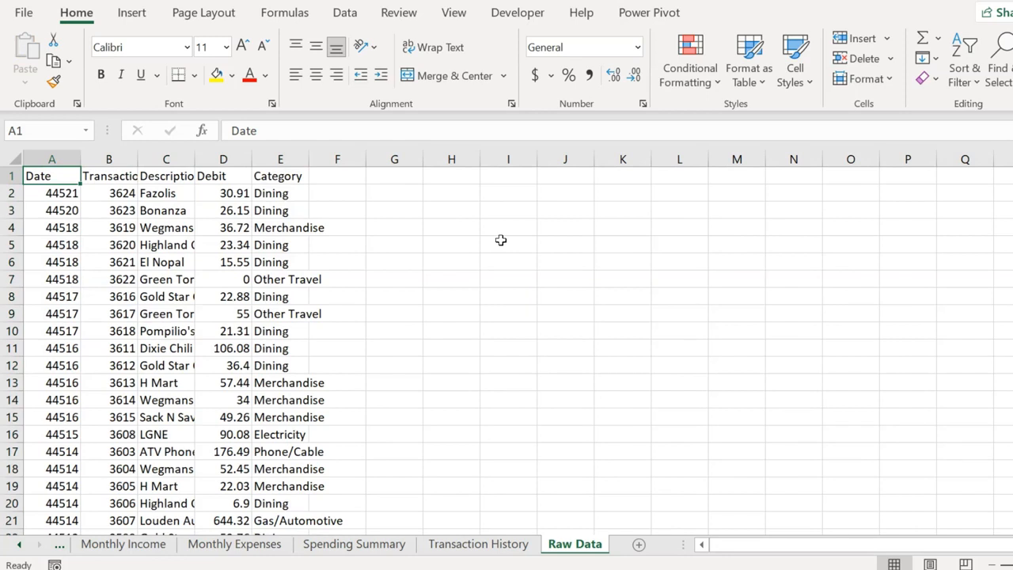
Step: Start recording a macro named CleanData, stored in this workbook
left_click(518, 12)
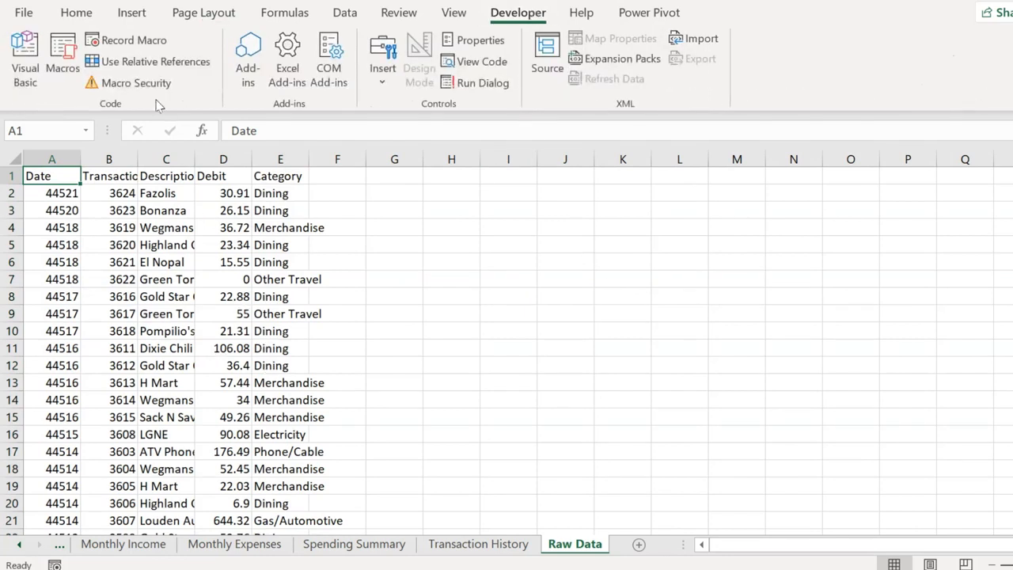
left_click(143, 41)
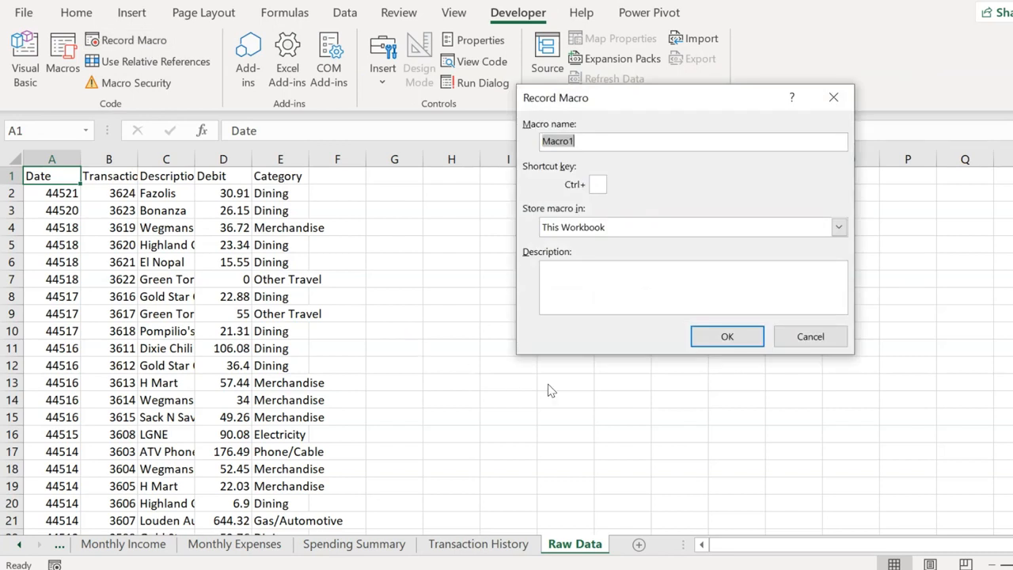
type("CleanData")
left_click(727, 336)
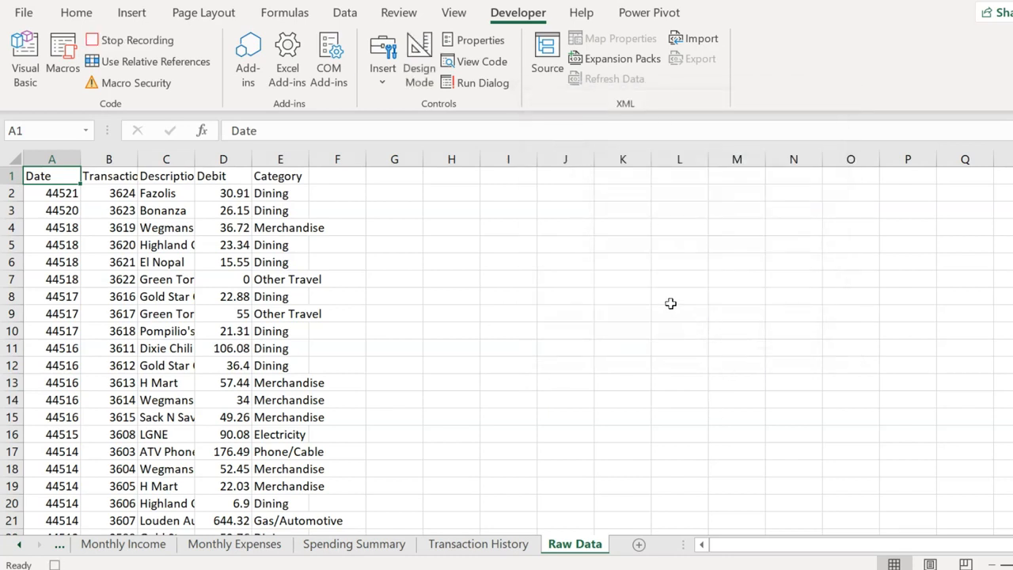
Step: Delete the TransactionID column from the Raw Data sheet
left_click(111, 160)
right_click(113, 210)
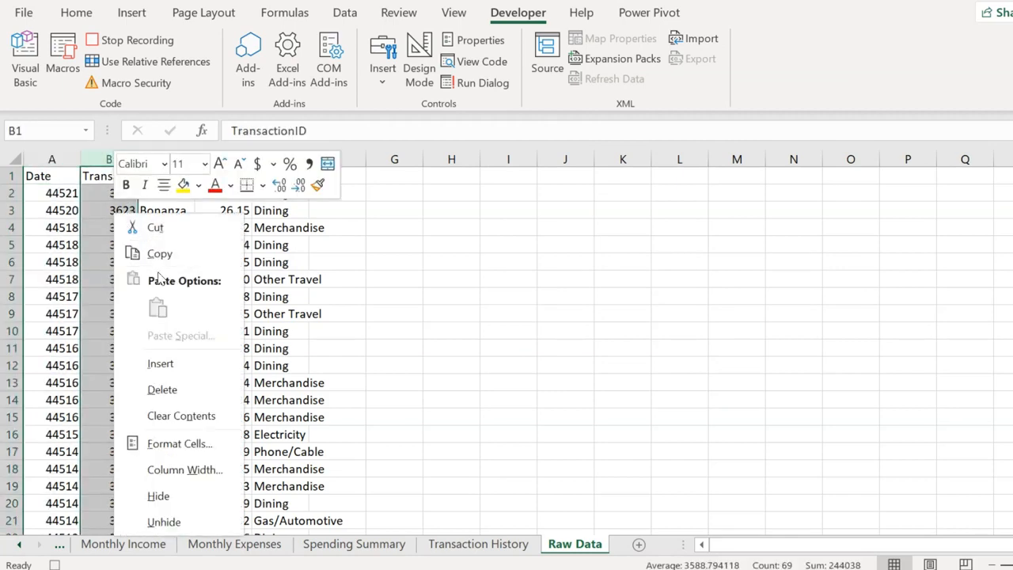
left_click(176, 387)
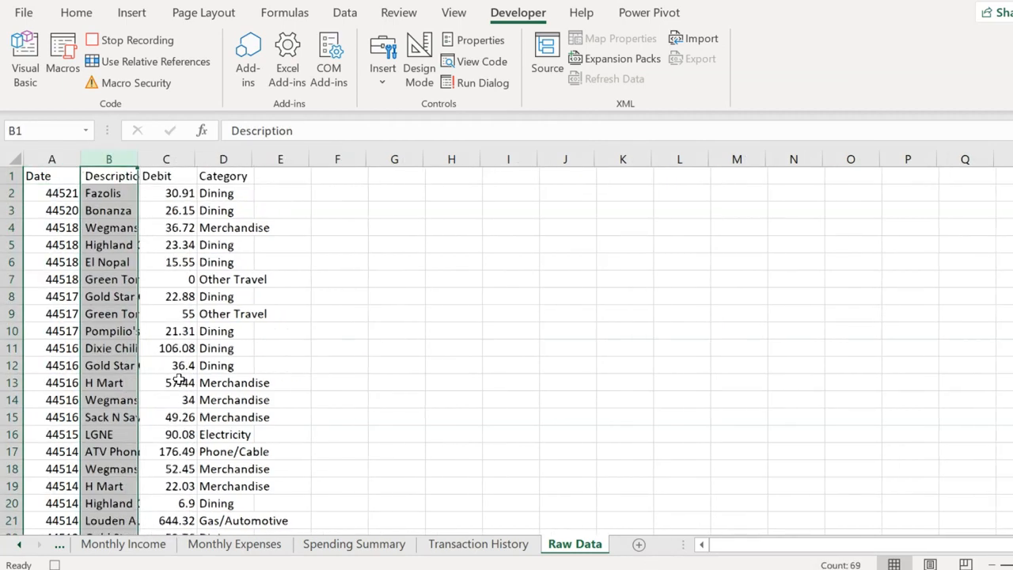
Step: Cut the Category column and insert it before the Debit column
left_click(223, 160)
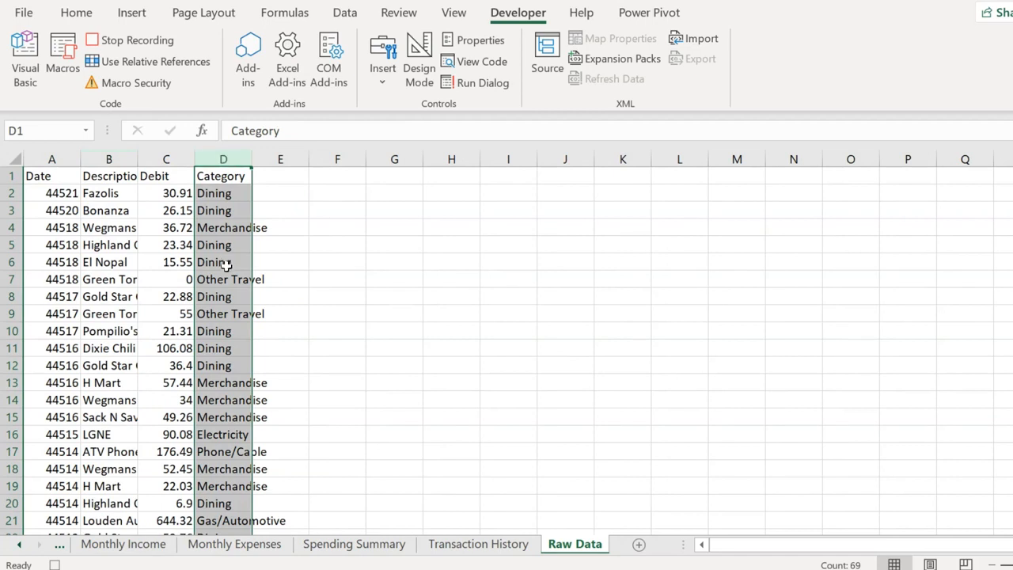
right_click(228, 216)
left_click(266, 227)
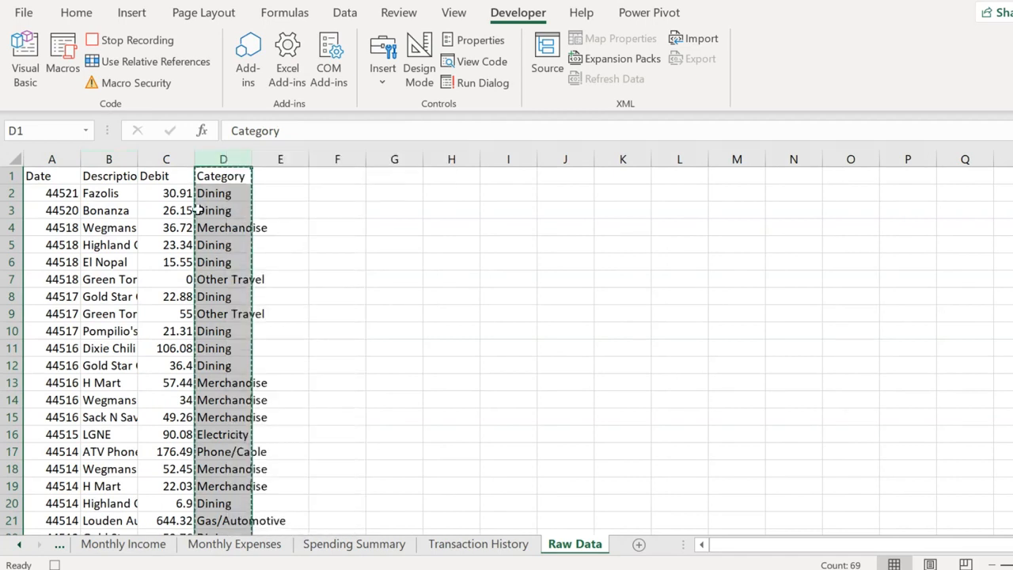
left_click(165, 159)
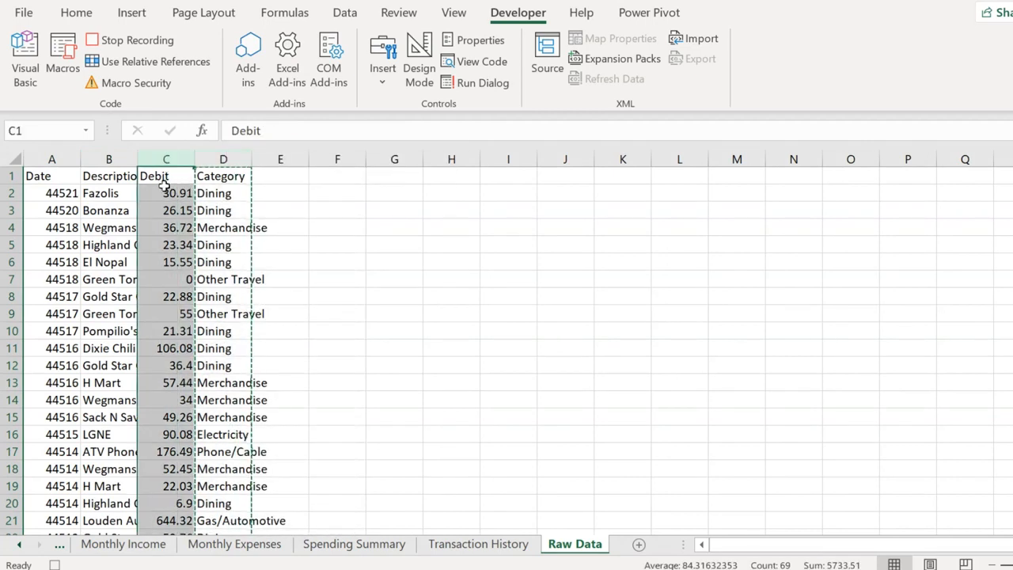
right_click(164, 185)
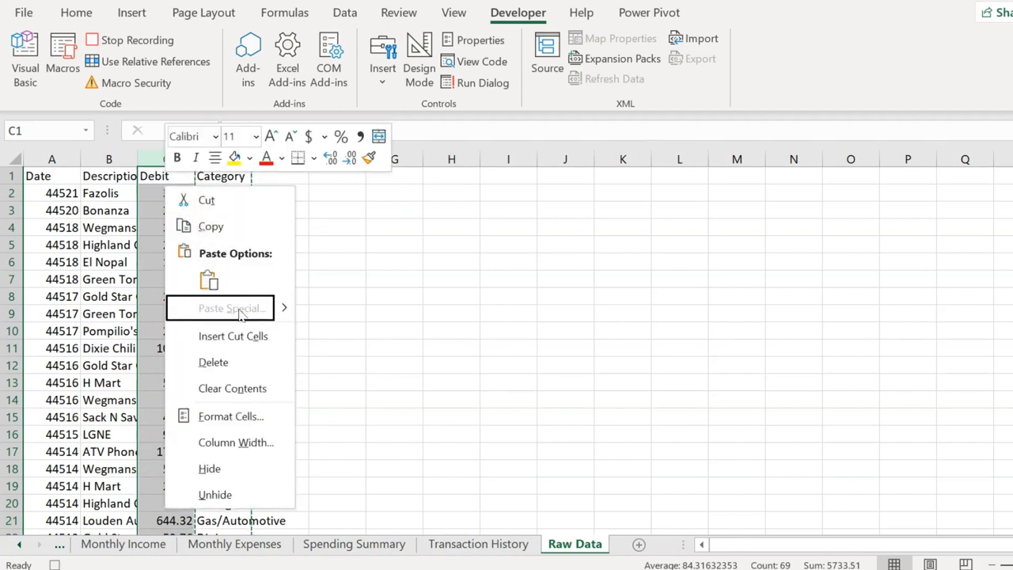
left_click(241, 336)
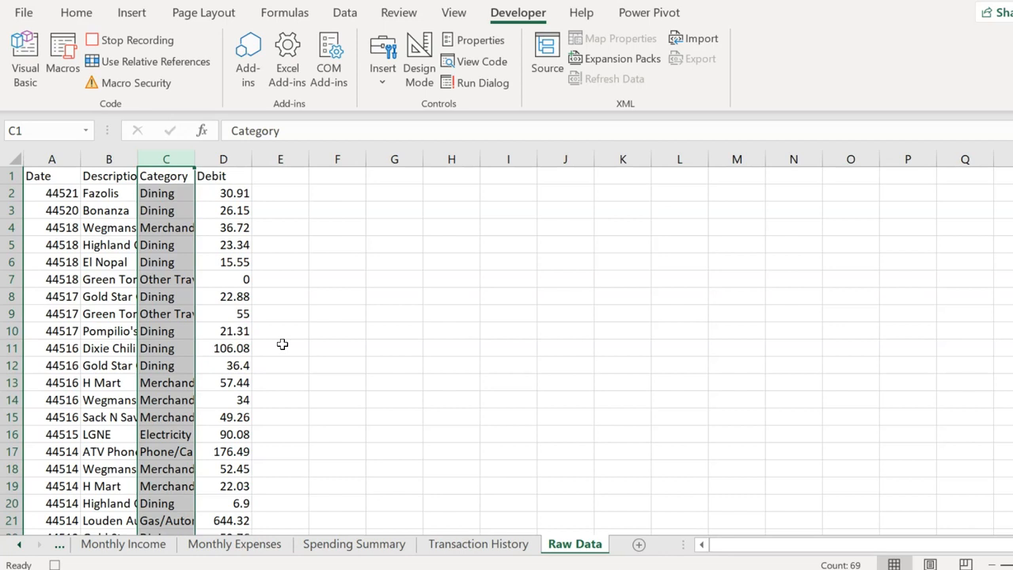
Step: Format column A, holding the transaction dates, with the Date number format
left_click(48, 158)
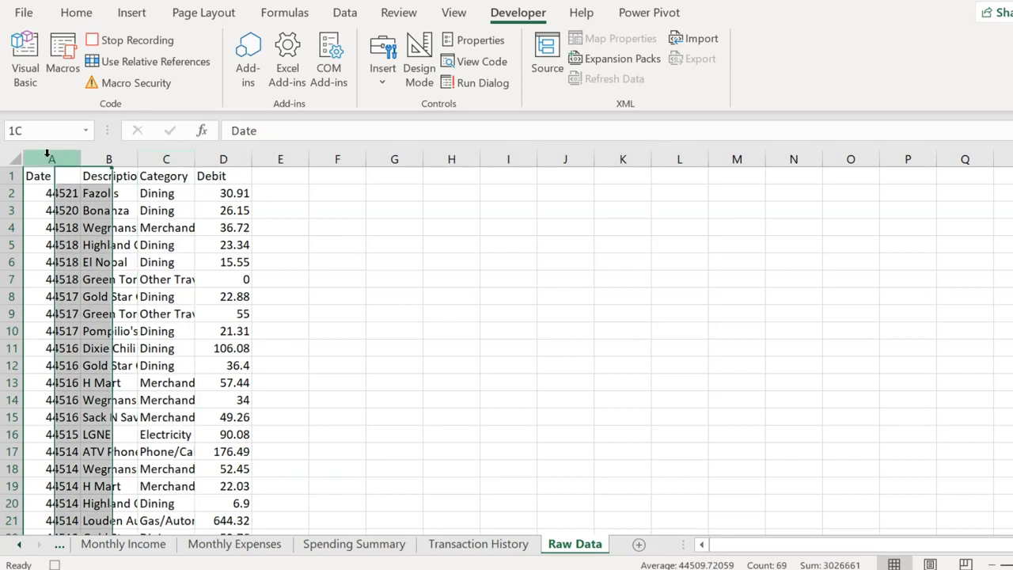
right_click(44, 229)
key("Escape")
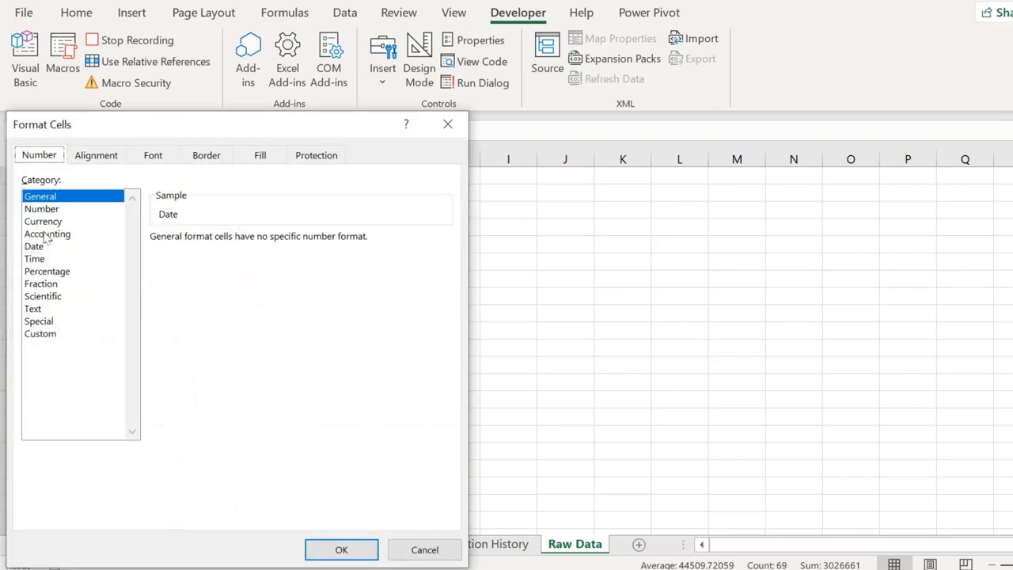
left_click(35, 246)
left_click(324, 548)
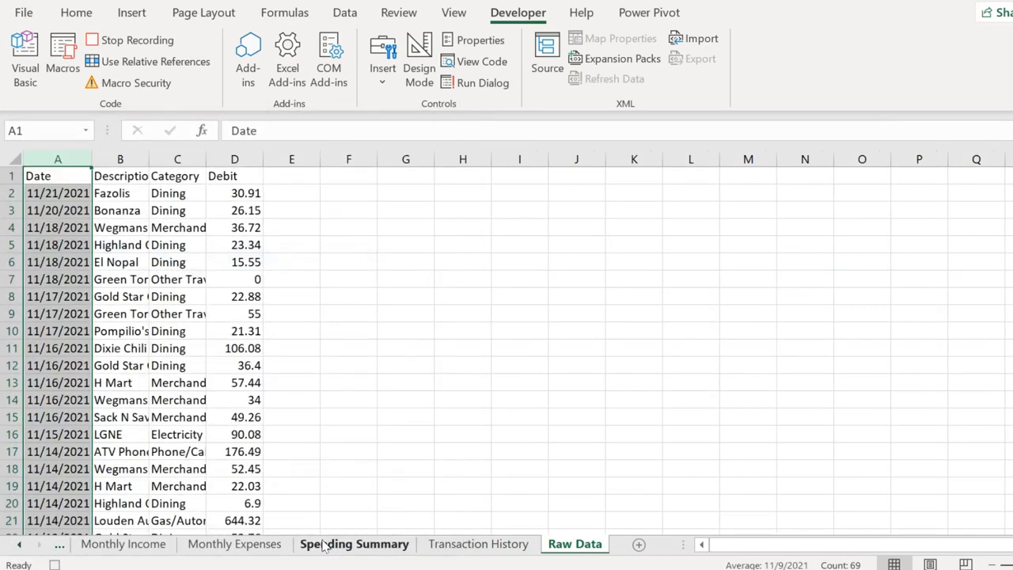
Step: Format the Debit column as Currency with the $ symbol and 2 decimal places
left_click(234, 159)
right_click(234, 160)
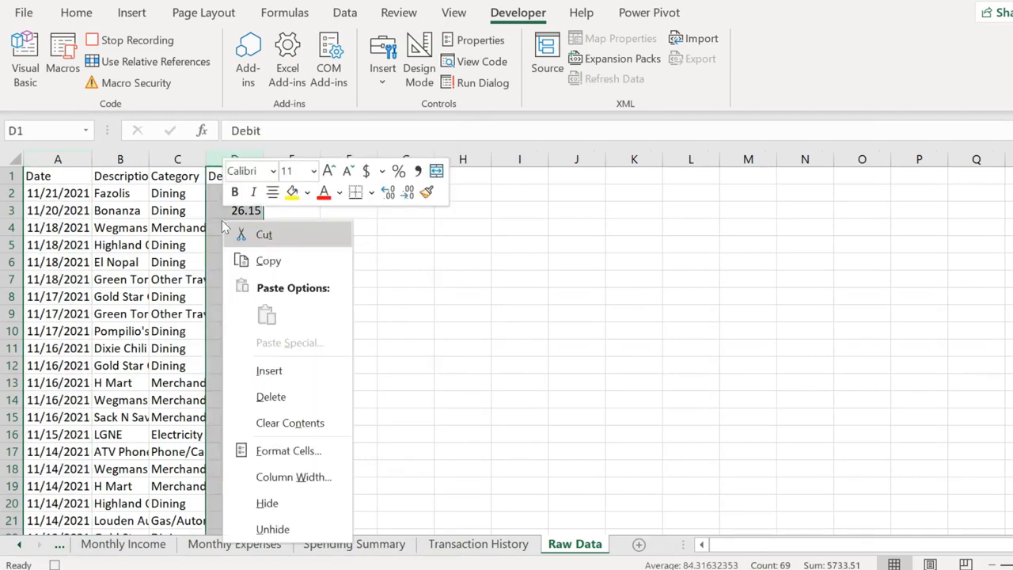
left_click(291, 447)
left_click(100, 222)
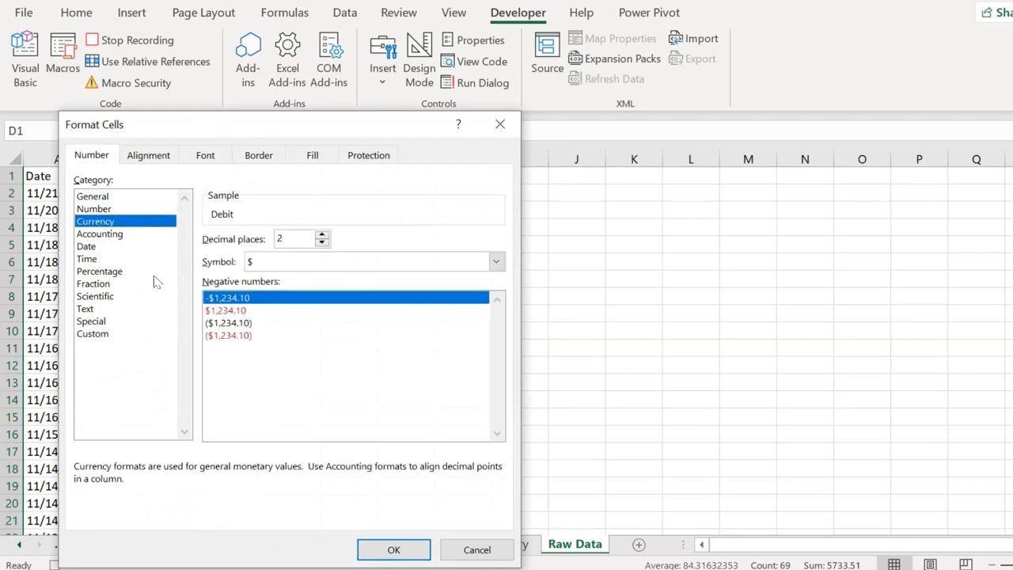
left_click(409, 549)
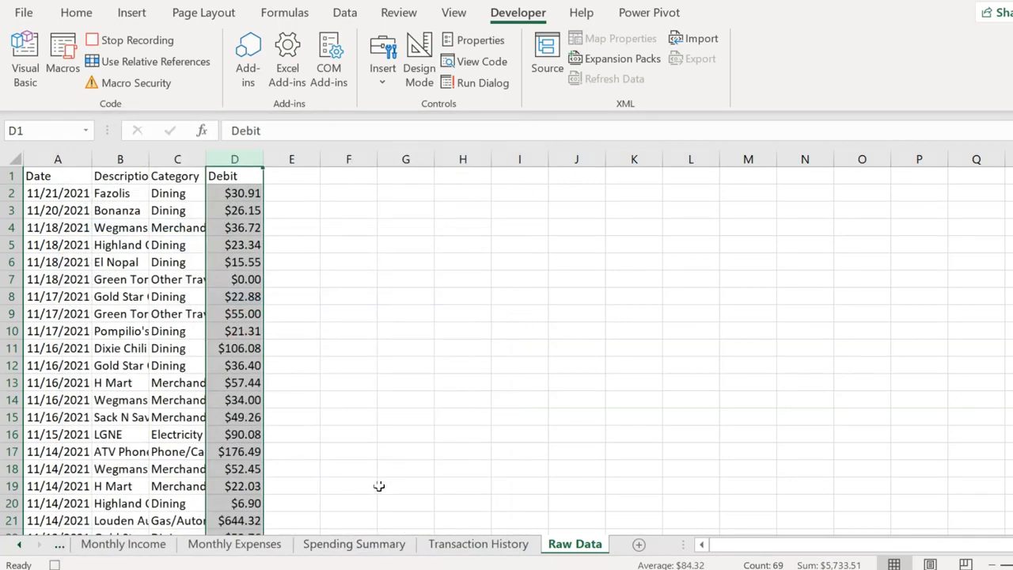
Step: Auto-fit the width of all columns in the sheet and stop the macro recording with cell A1 selected
scroll(375, 481, "down", 1)
scroll(375, 481, "up", 1)
left_click(14, 156)
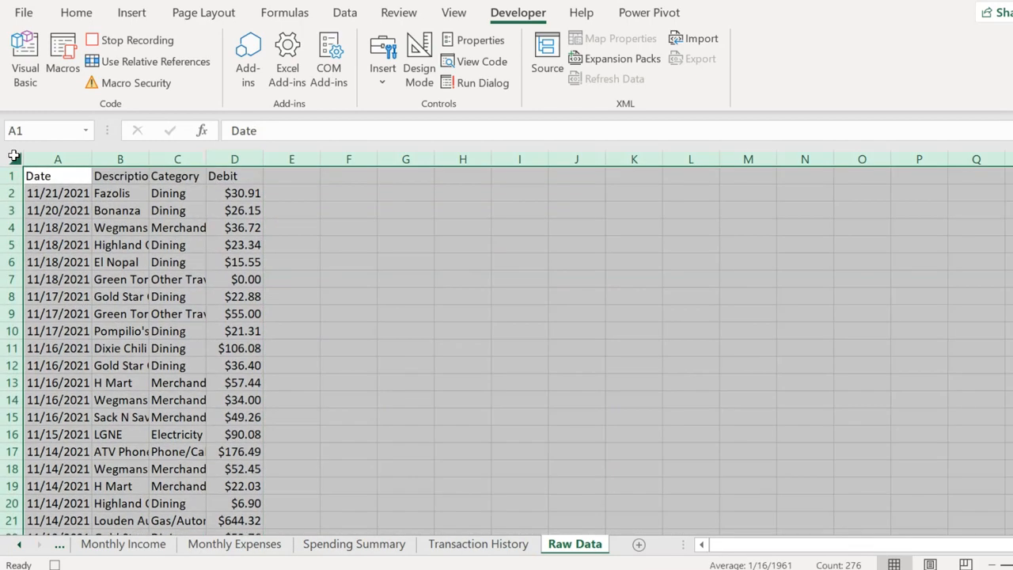
double_click(207, 159)
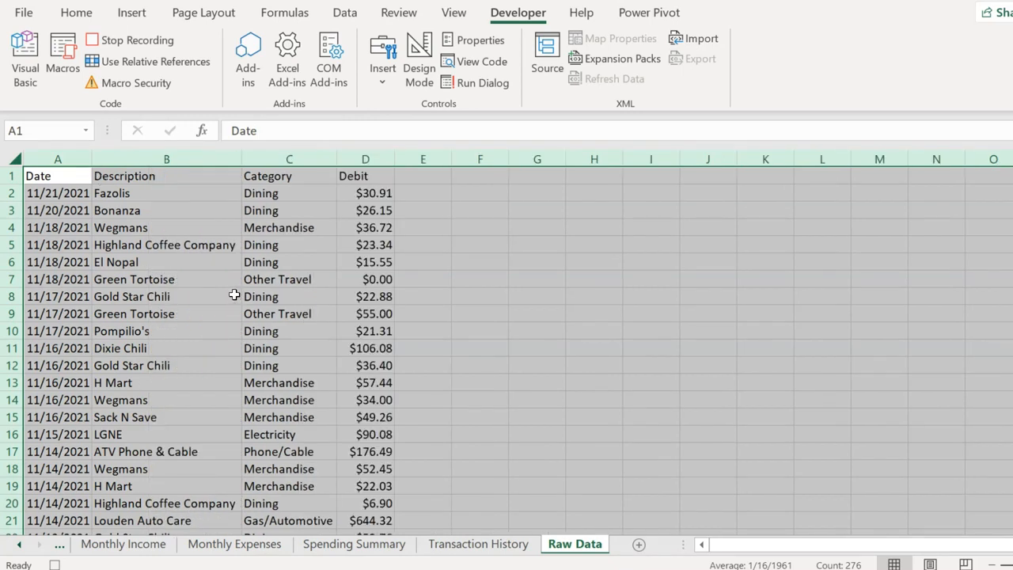
left_click(43, 175)
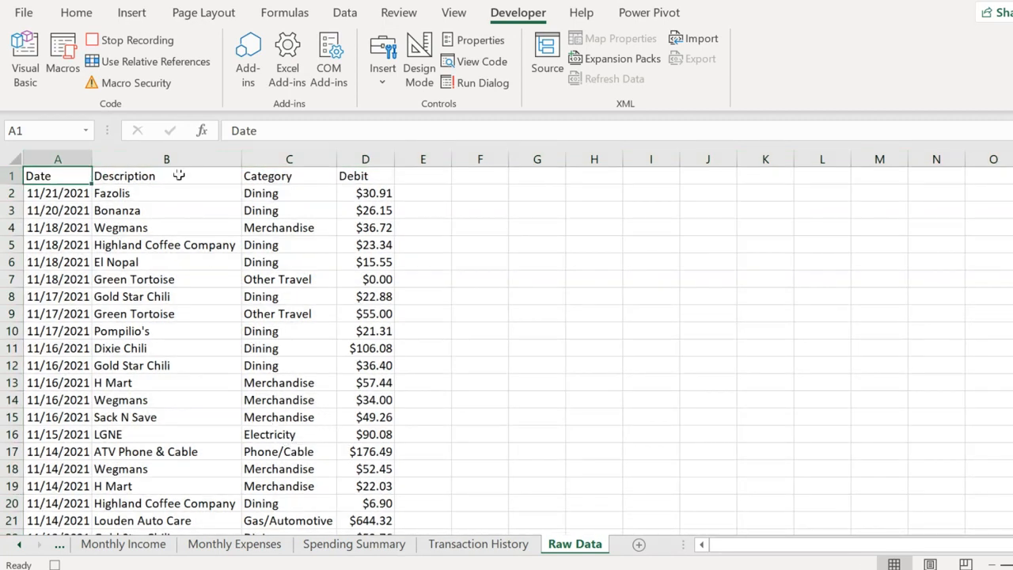
left_click(136, 40)
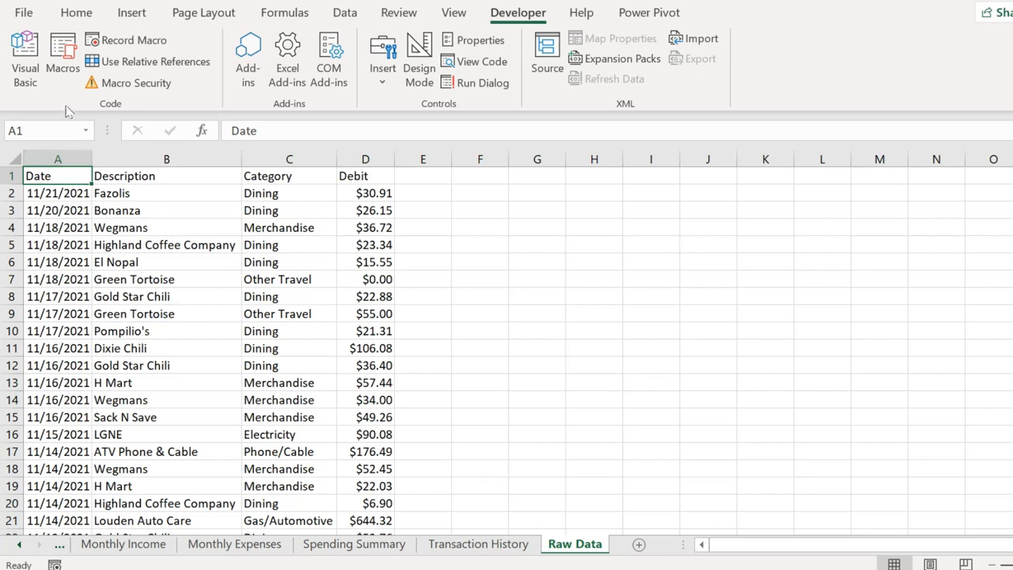
Step: Open the CleanData macro for editing and delete its ActiveWindow.SmallScroll Down:=-6 line
left_click(63, 68)
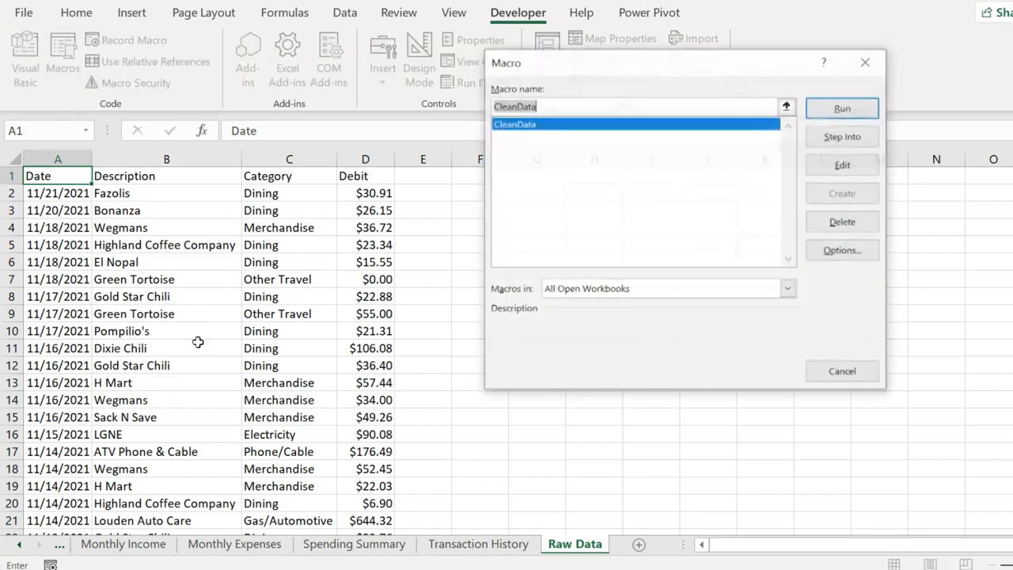
left_click(843, 165)
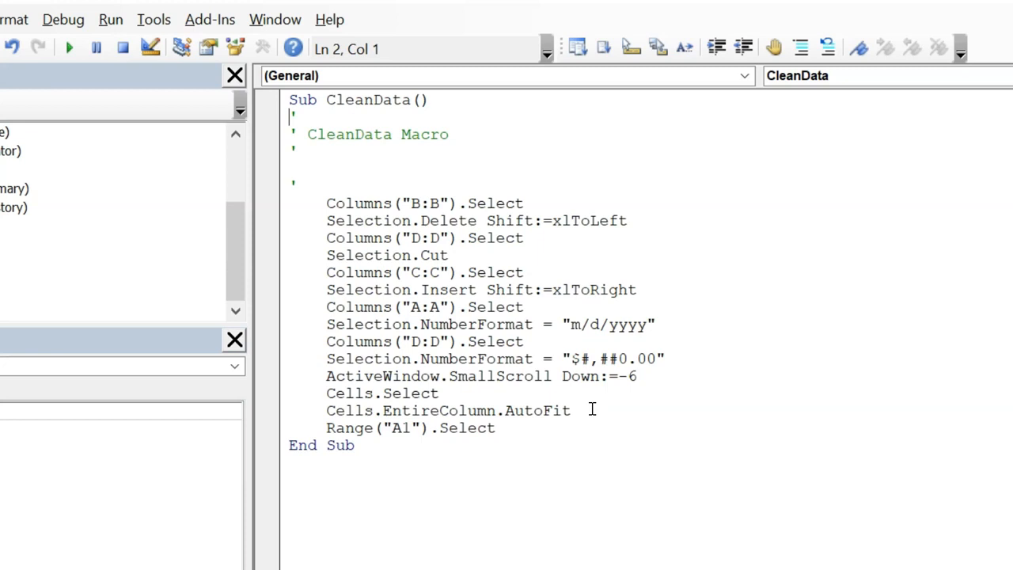
left_click(687, 378)
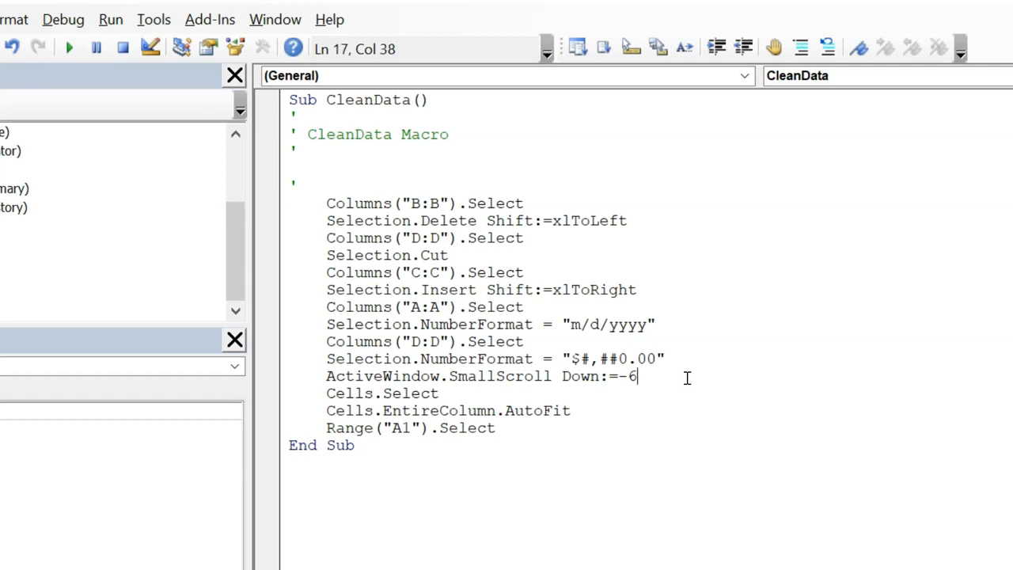
left_click_drag(687, 378, 185, 377)
key("Delete")
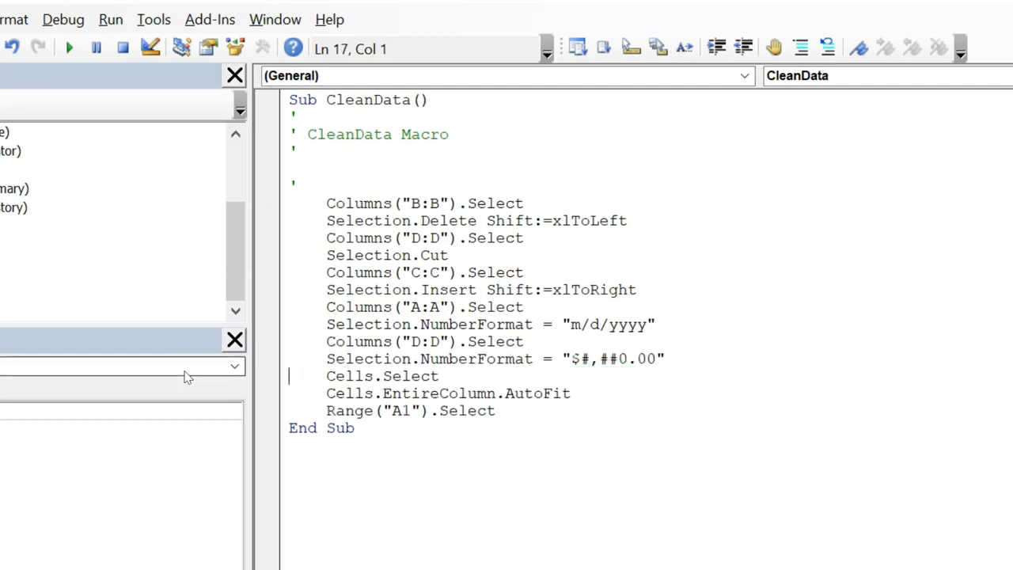
left_click(821, 276)
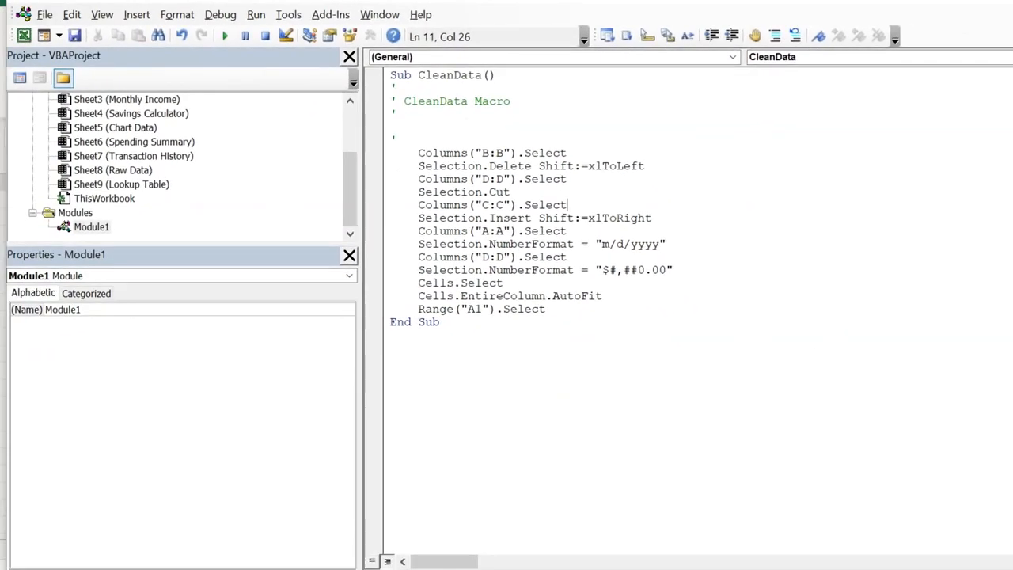
Step: Return to the workbook and clear all contents of the Raw Data sheet, ending with cell A1 selected
key("alt+F11")
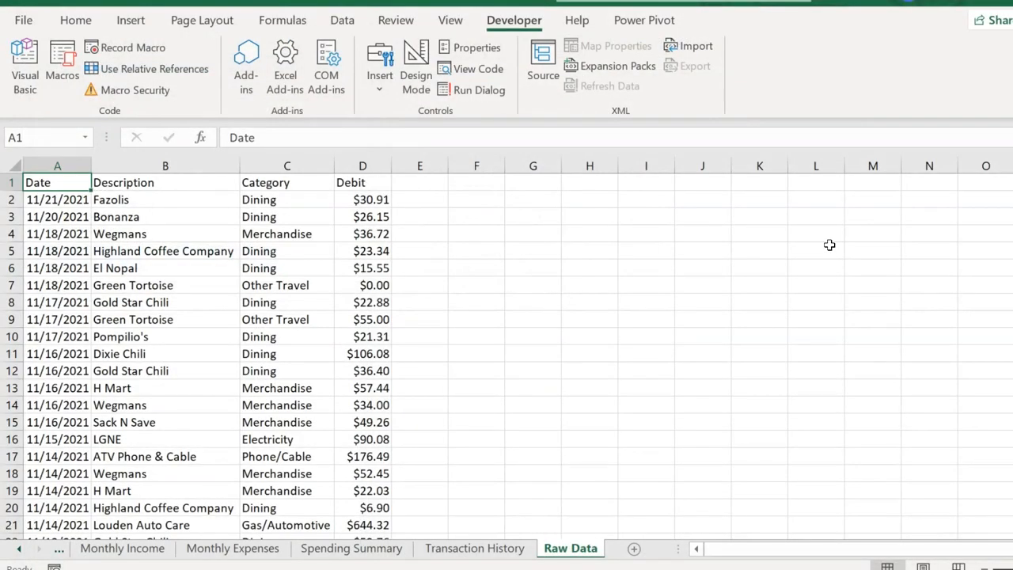
left_click(14, 162)
key("Delete")
key("ctrl+Home")
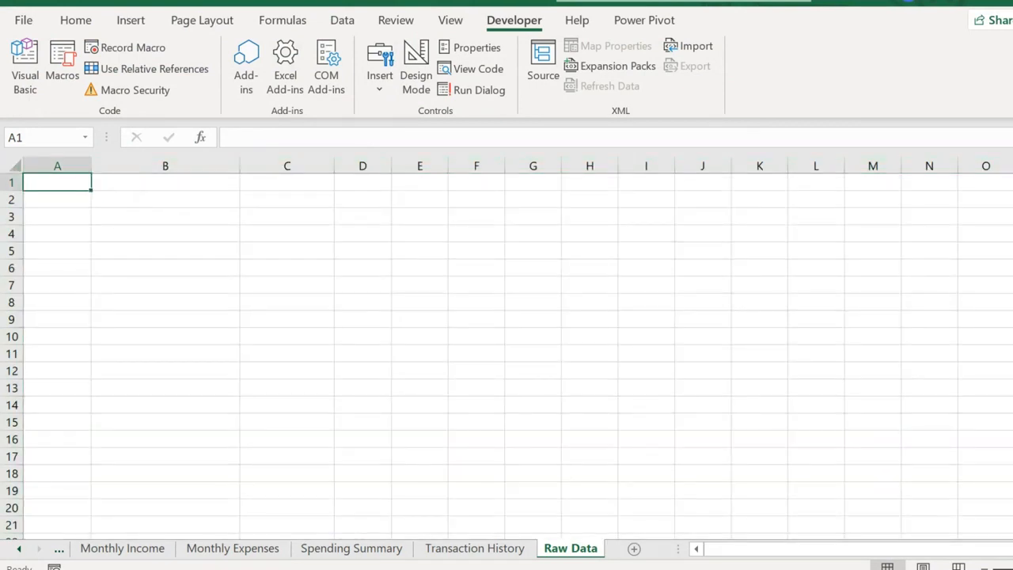
Step: Copy the transaction data from the Data Extract workbook and paste it into the Raw Data sheet starting at cell A1
left_click(553, 507)
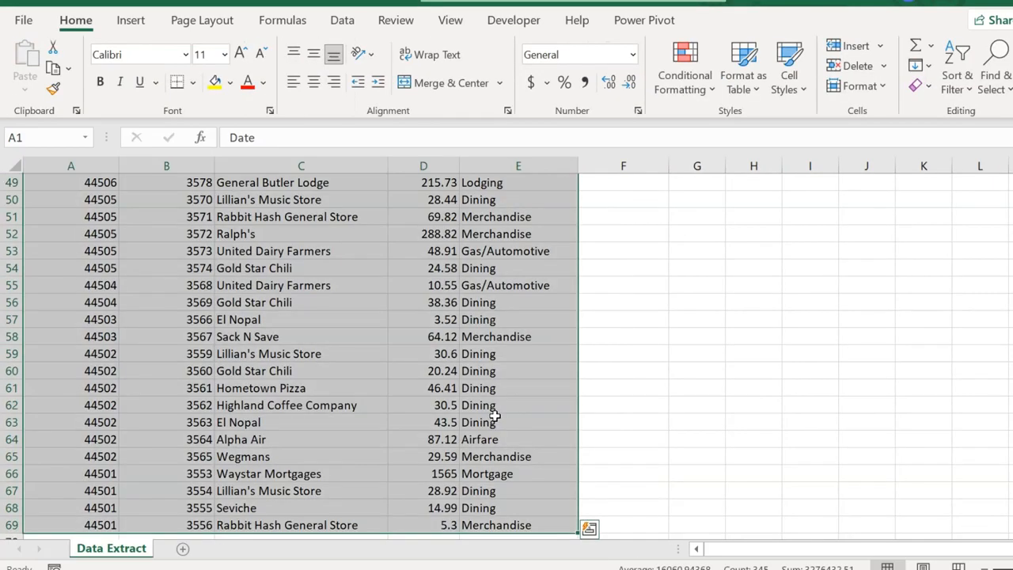
key("ctrl+c")
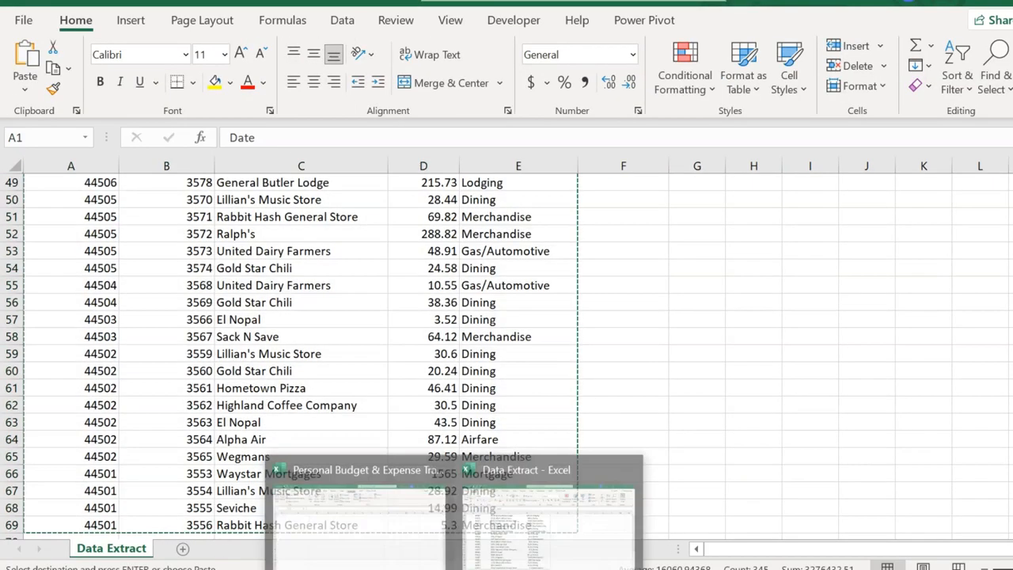
left_click(363, 514)
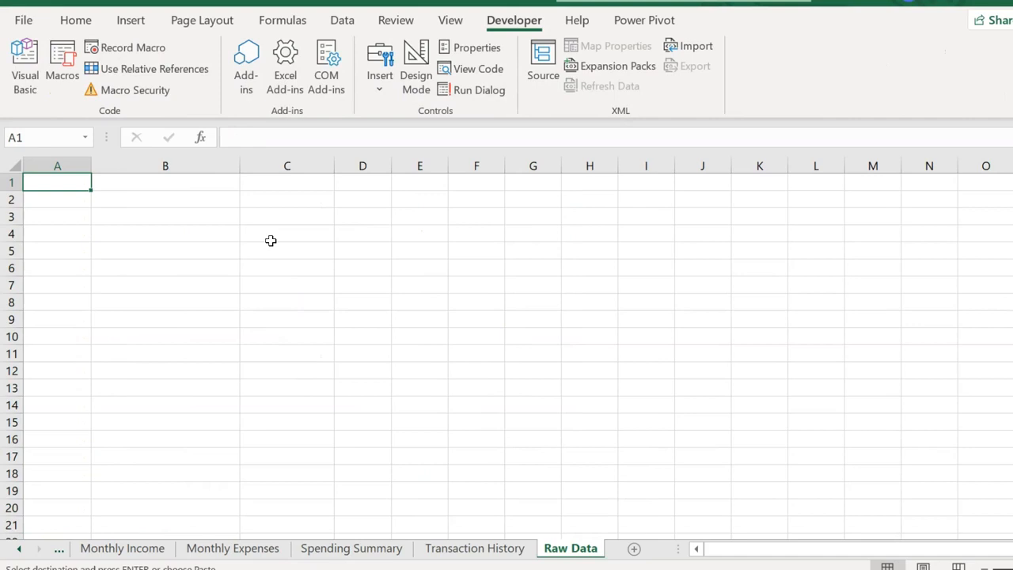
key("ctrl+v")
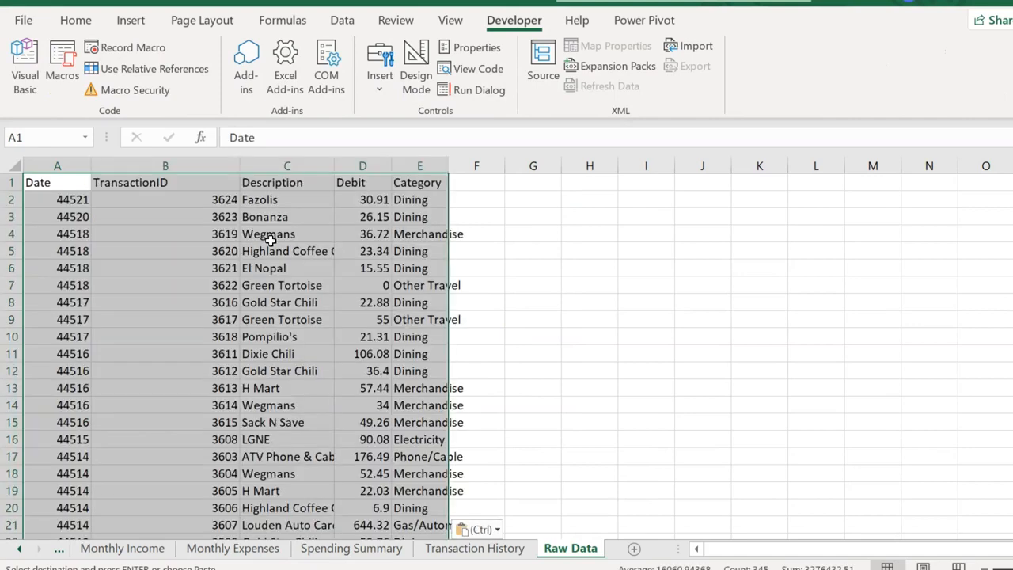
Step: Run the CleanData macro on the Raw Data sheet with cell A1 selected
left_click(89, 181)
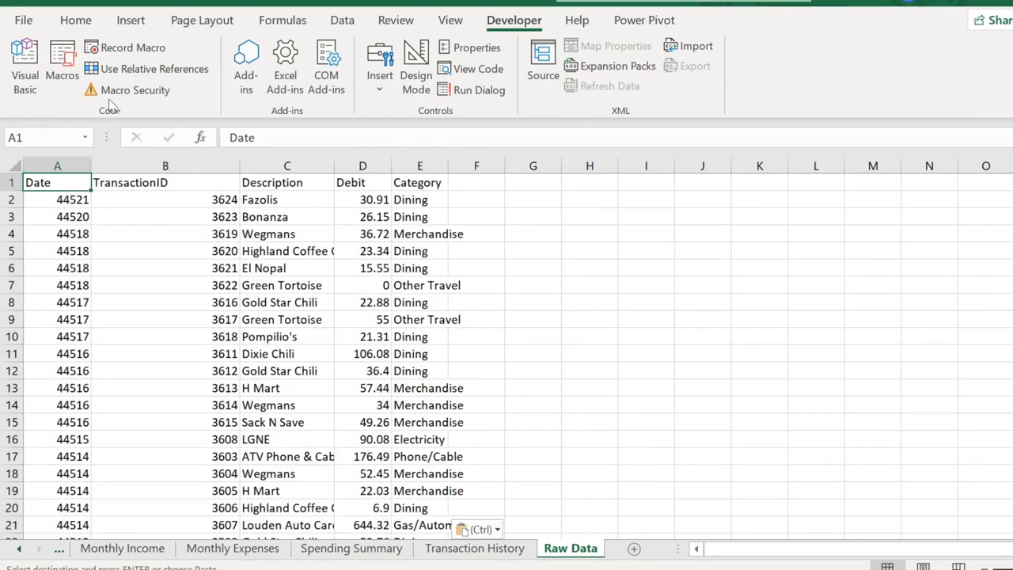
left_click(62, 68)
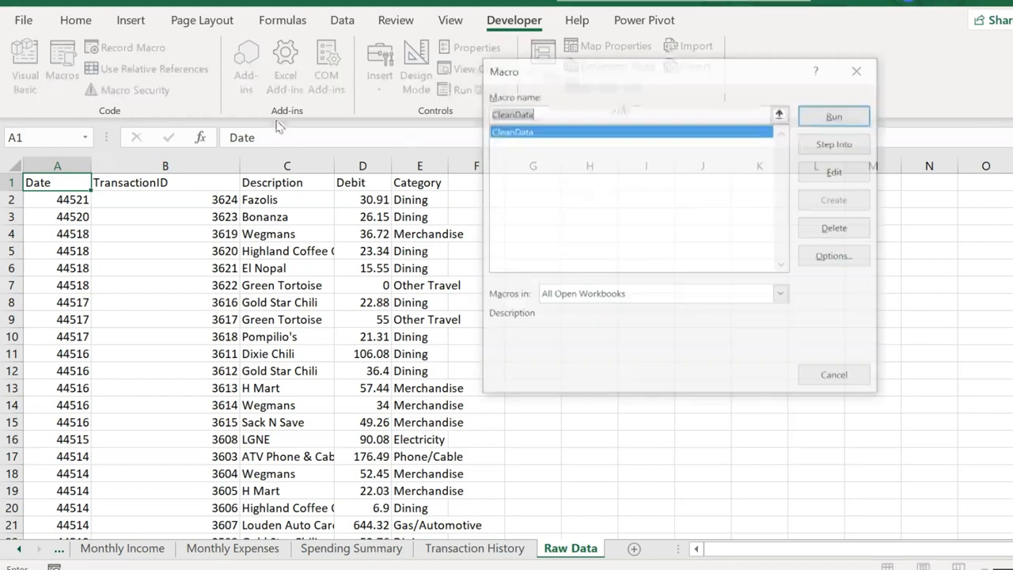
left_click(849, 118)
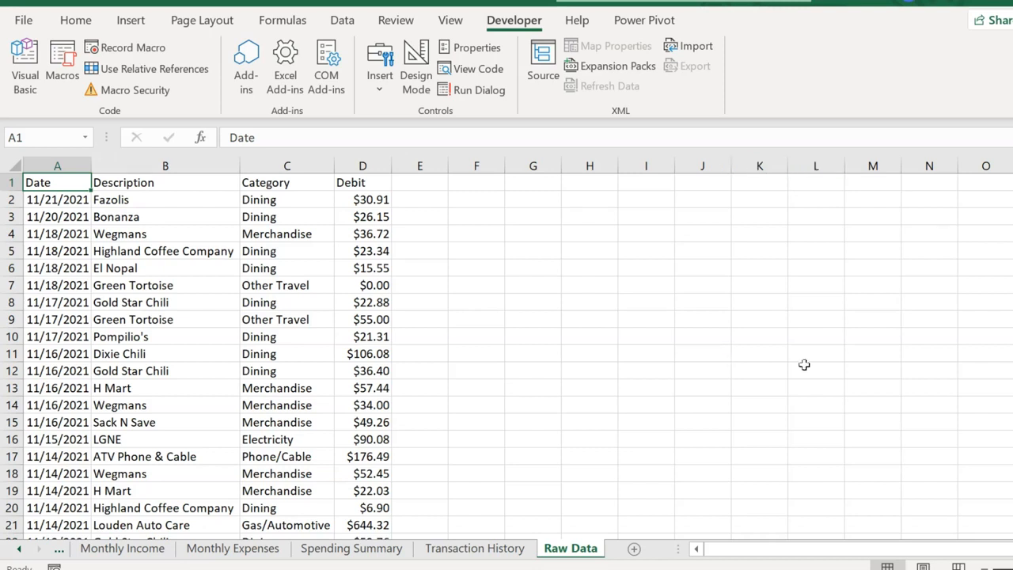
Step: Copy all cleaned Raw Data rows without the header and paste them below the last row of the Transaction History table, at A2328
left_click(71, 202)
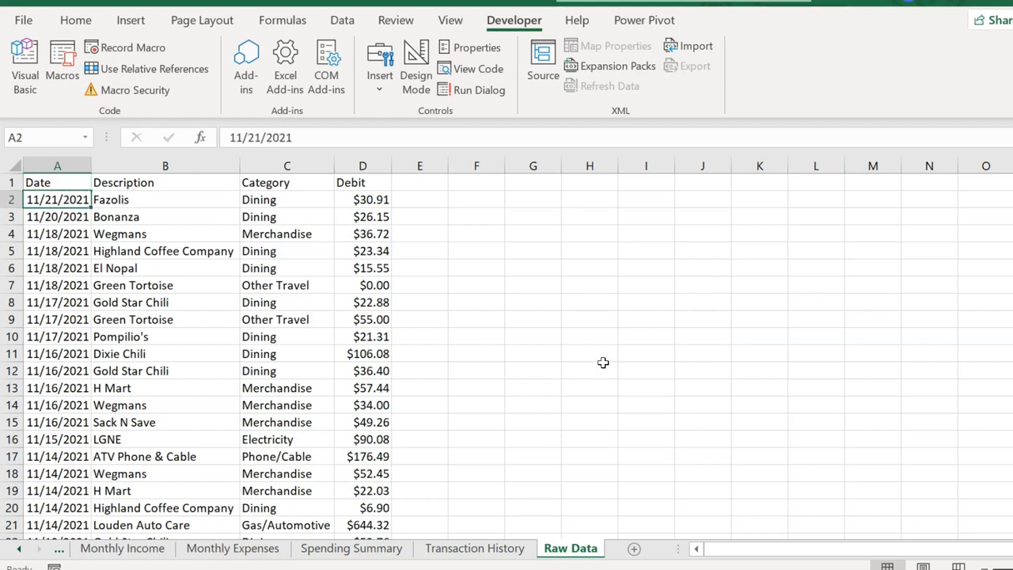
key("ctrl+shift+Right")
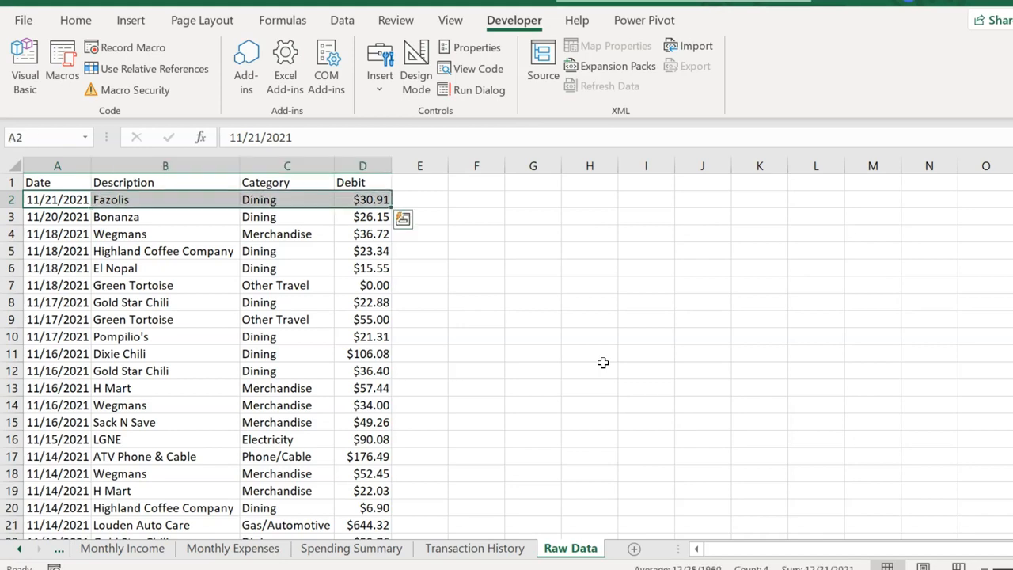
key("ctrl+shift+Down")
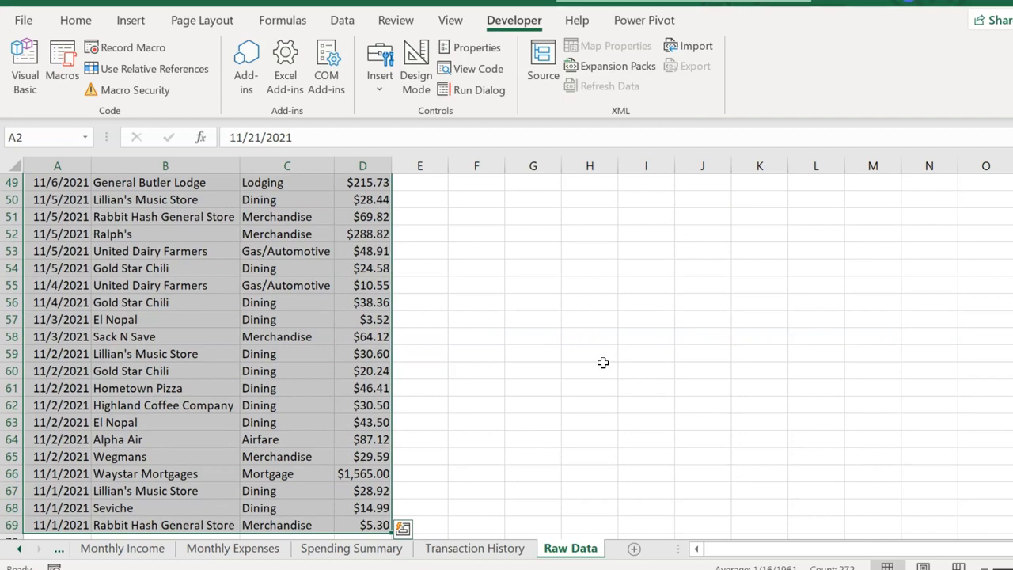
key("ctrl+c")
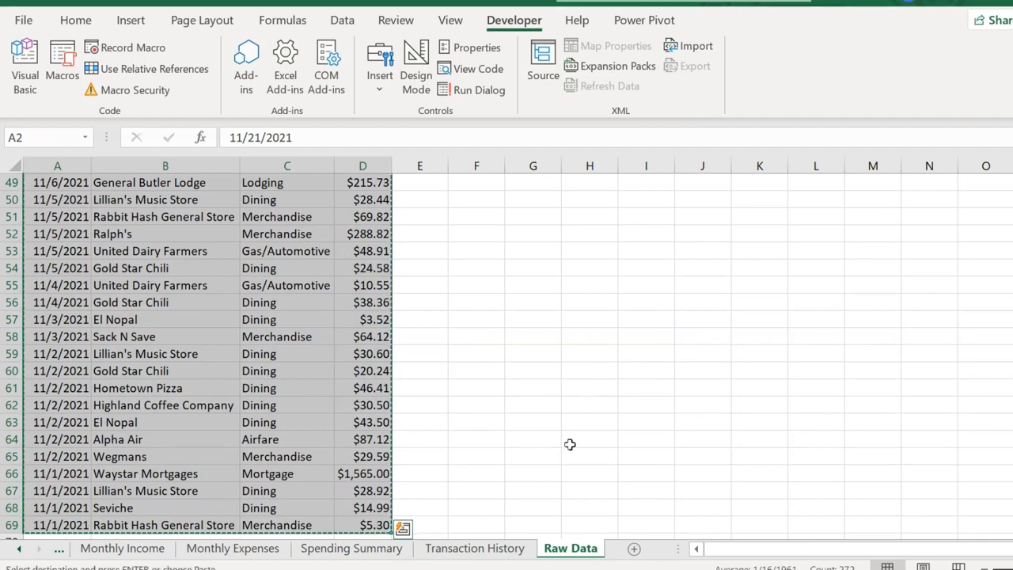
left_click(475, 547)
left_click(67, 204)
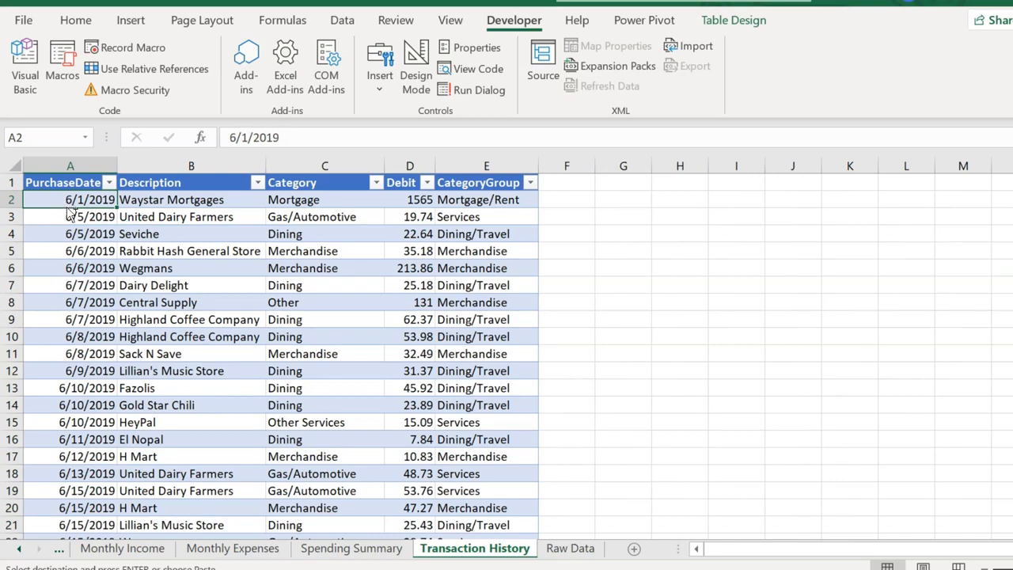
key("ctrl+Down")
scroll(68, 198, "down", 2)
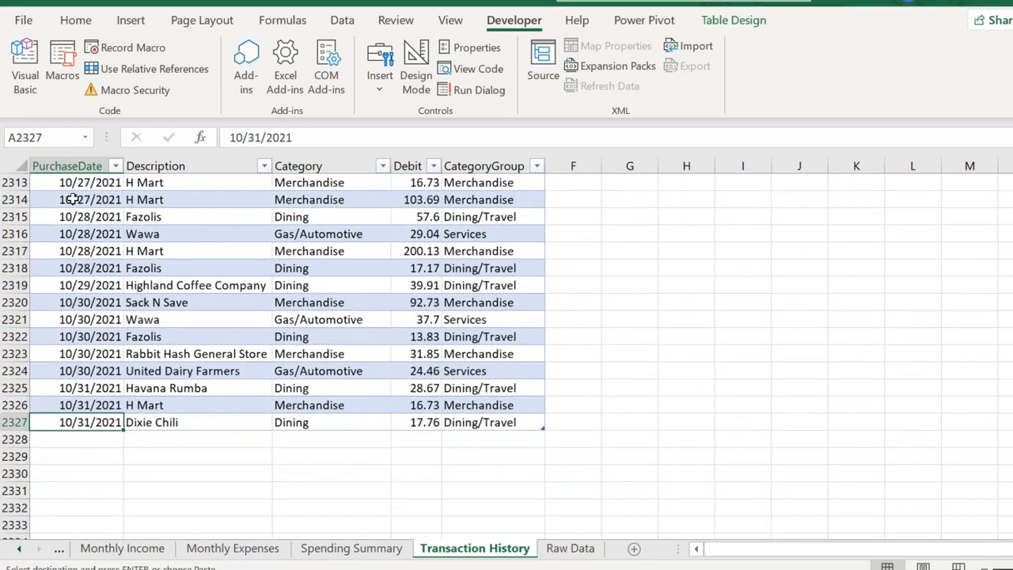
left_click(78, 441)
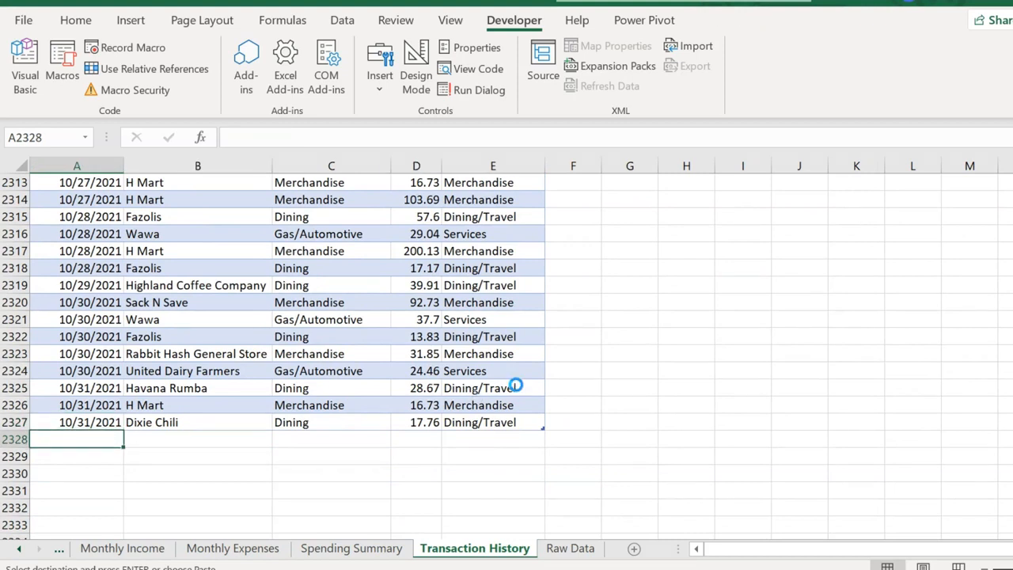
key("ctrl+v")
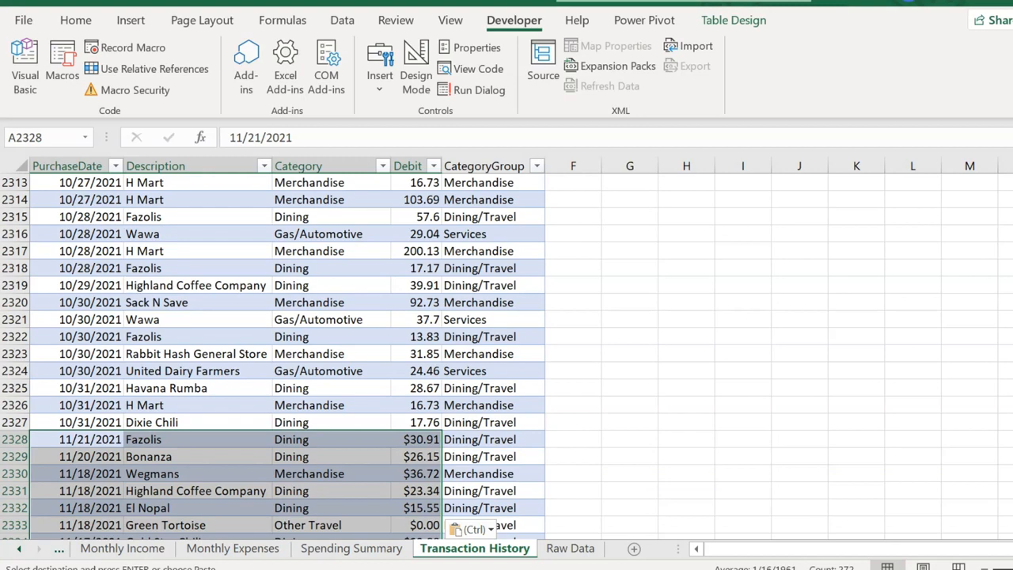
Step: Review the appended November transactions and their CategoryGroup lookup formula, ending at the CategoryGroup header in E1
scroll(277, 356, "up", 1)
scroll(272, 353, "down", 10)
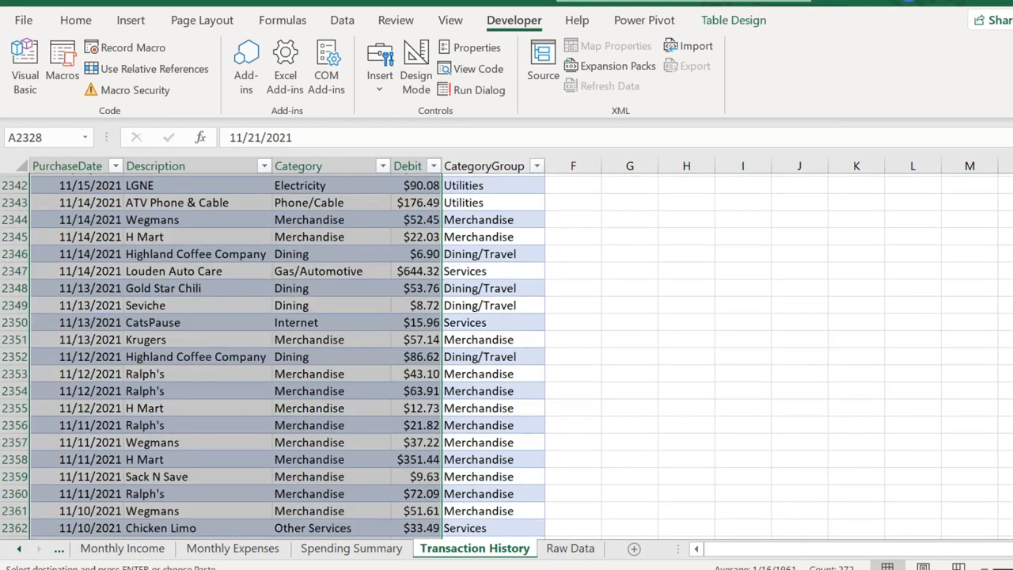
scroll(507, 356, "down", 17)
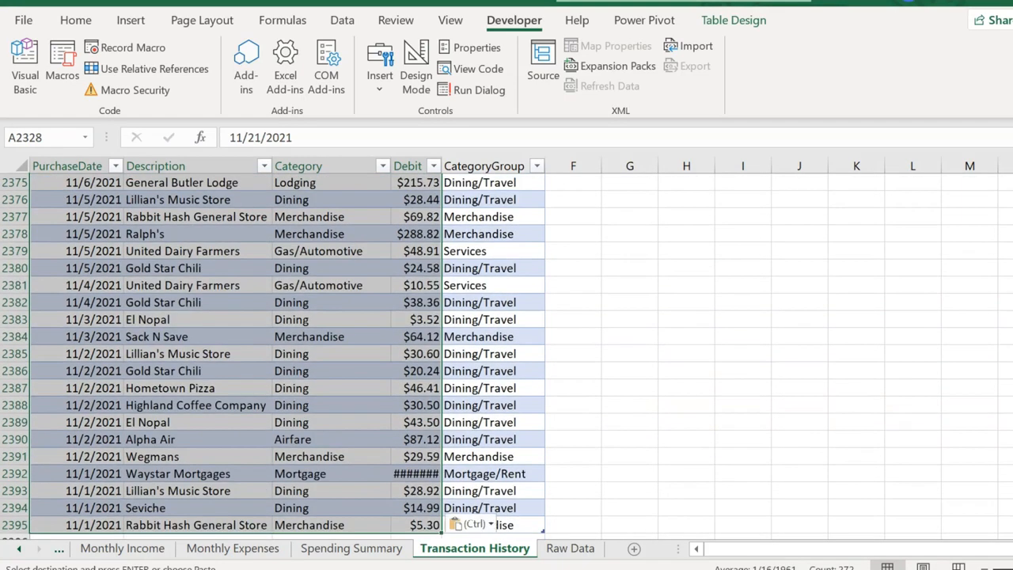
scroll(710, 360, "up", 9)
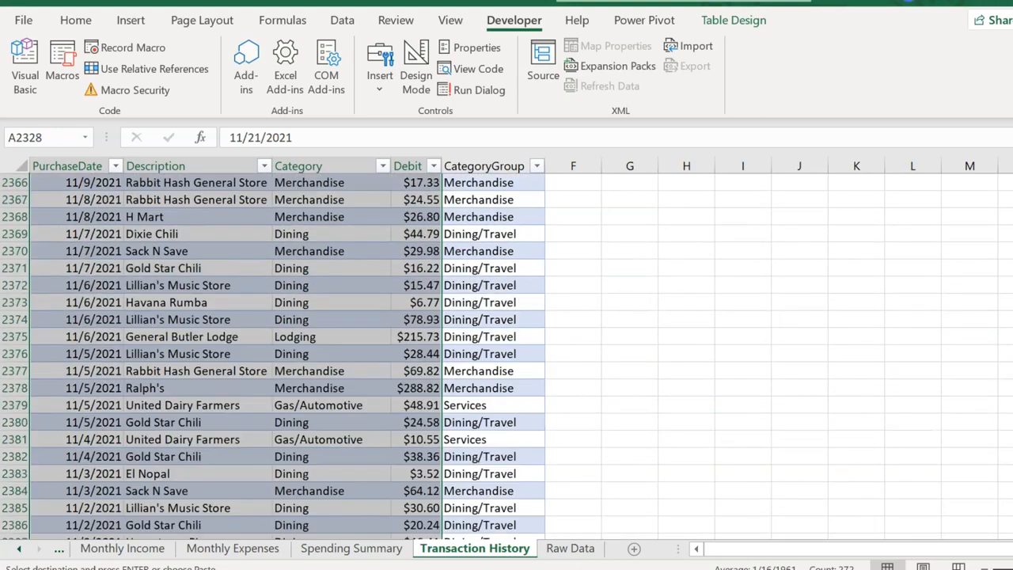
left_click(484, 233)
key("ctrl+v")
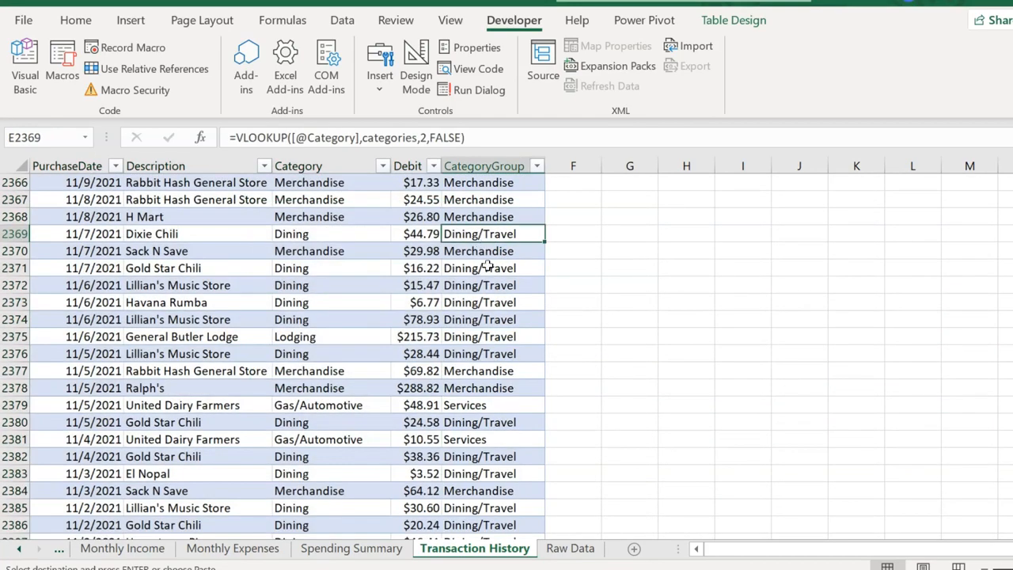
scroll(491, 300, "down", 5)
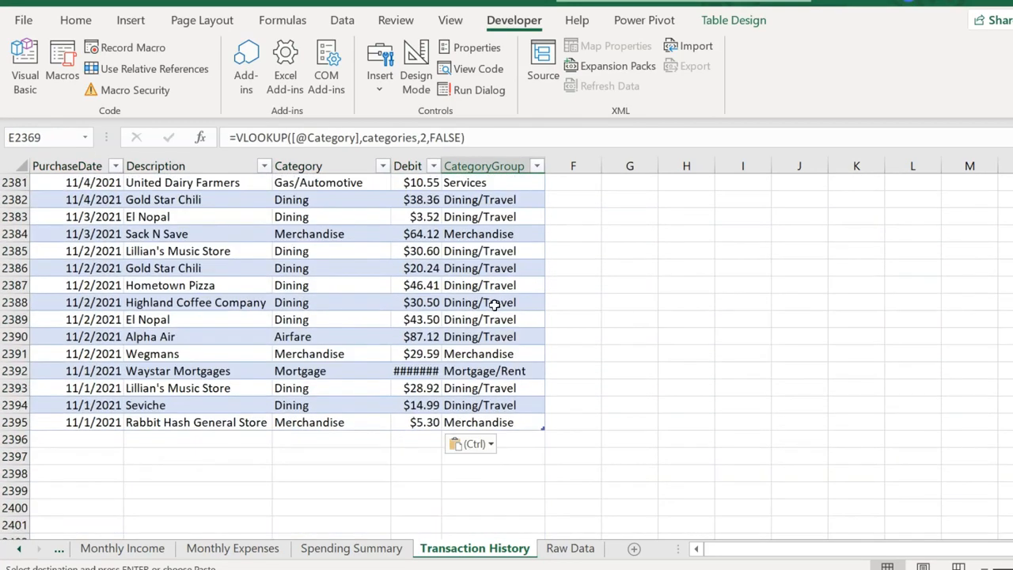
left_click(487, 250)
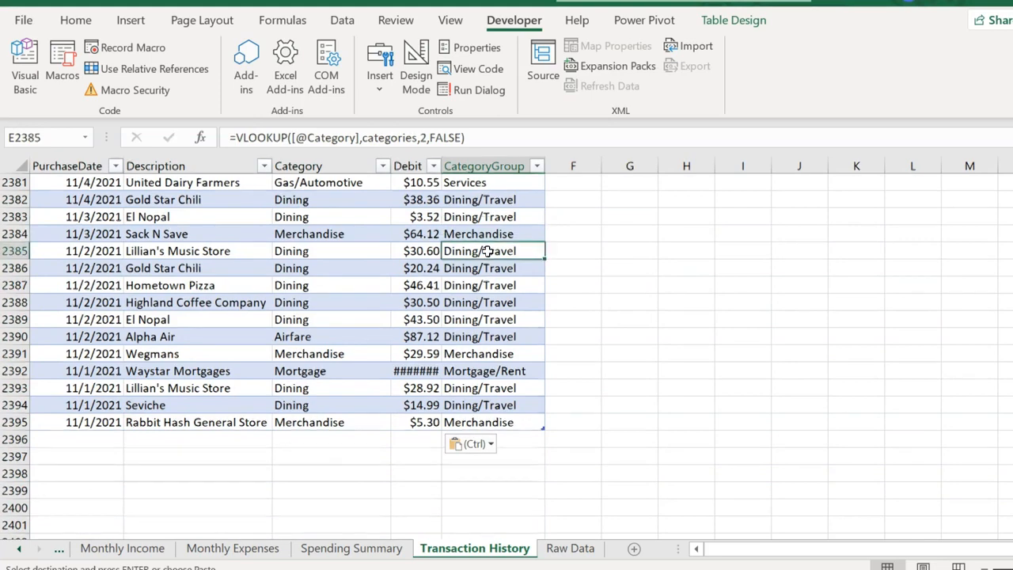
key("ctrl+Up")
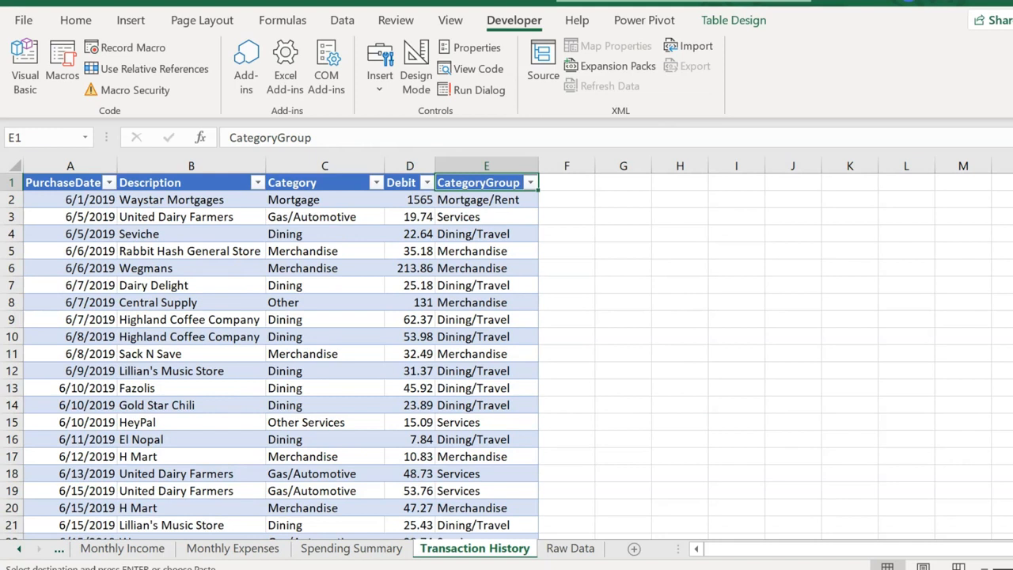